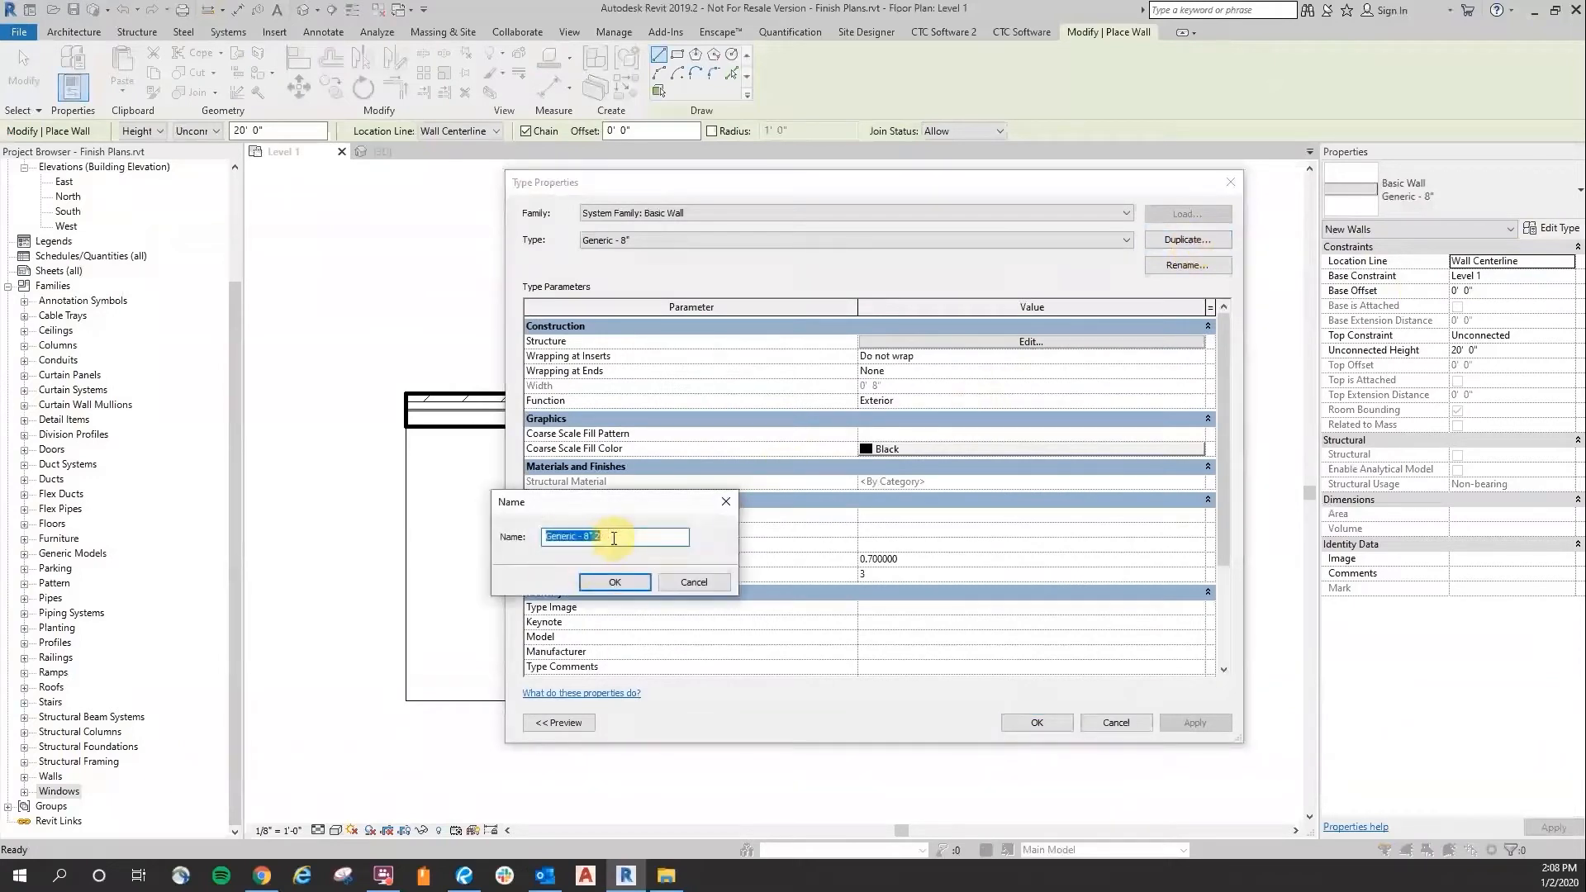
Step: Name the duplicated wall type INT-Finish Wall and set its structure layer thickness to 0' 0 1/4"
{"action": "type", "text": "INT-Finish Wall"}
{"action": "left_click", "coordinate": [628, 582]}
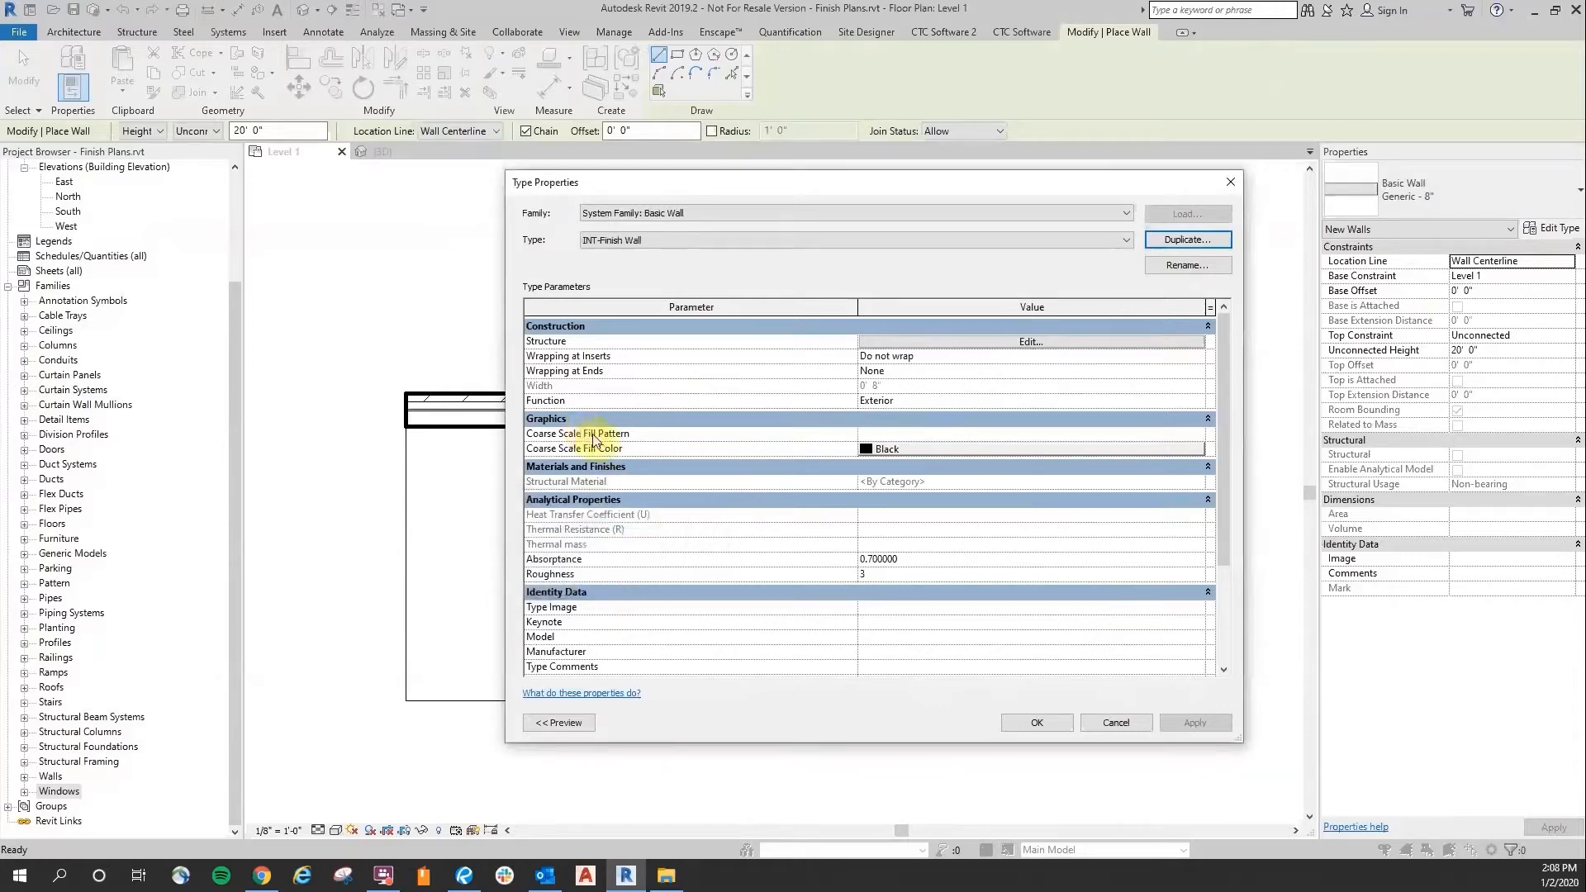
{"action": "left_click", "coordinate": [1052, 341]}
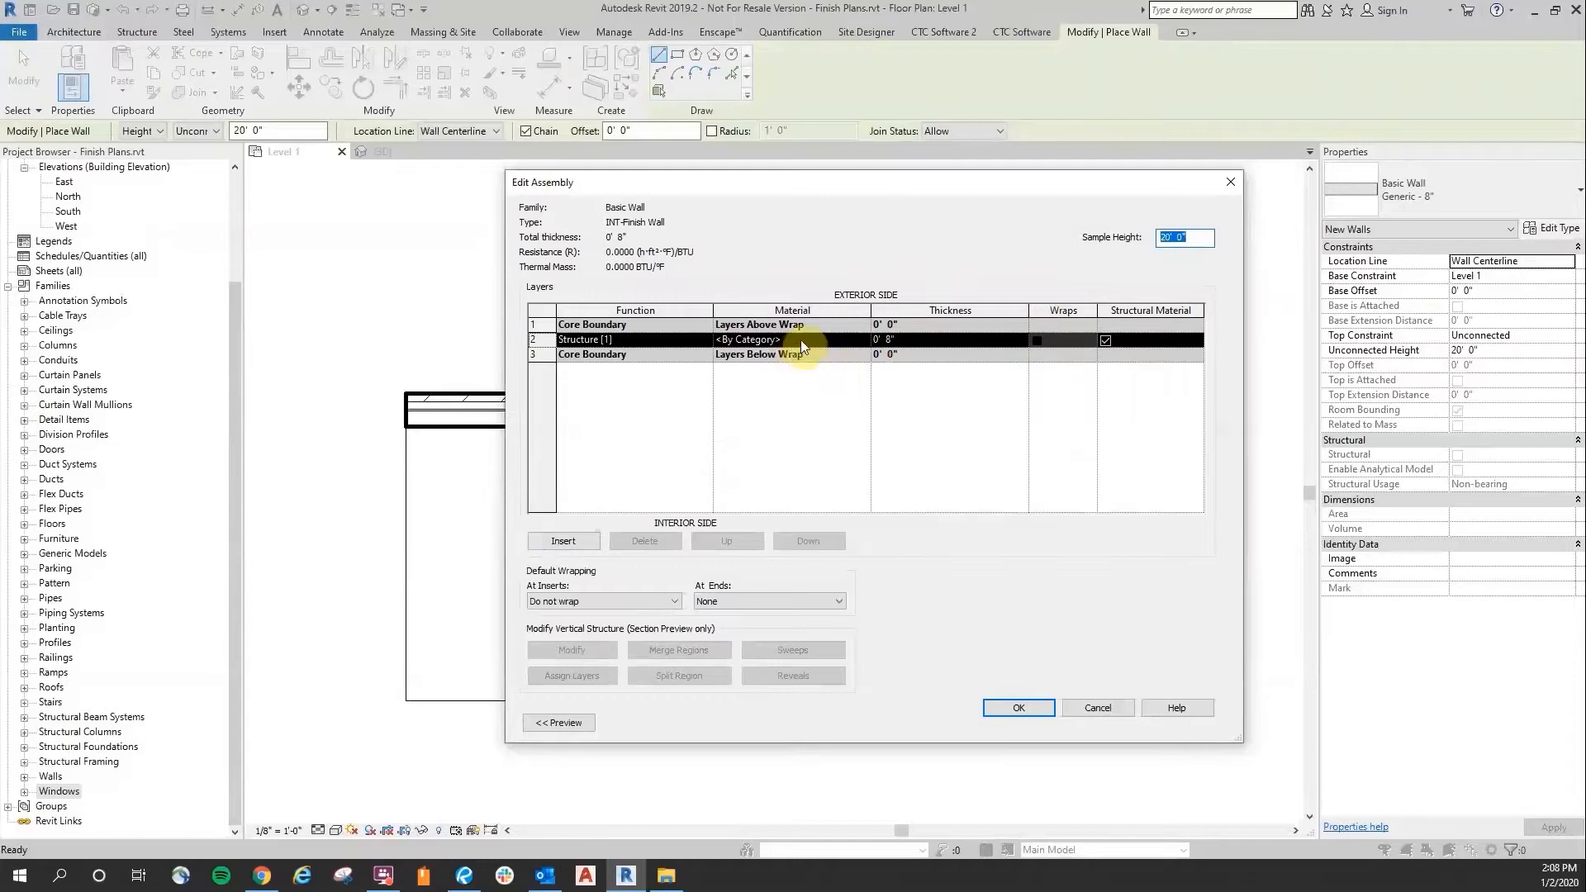
{"action": "left_click", "coordinate": [945, 340]}
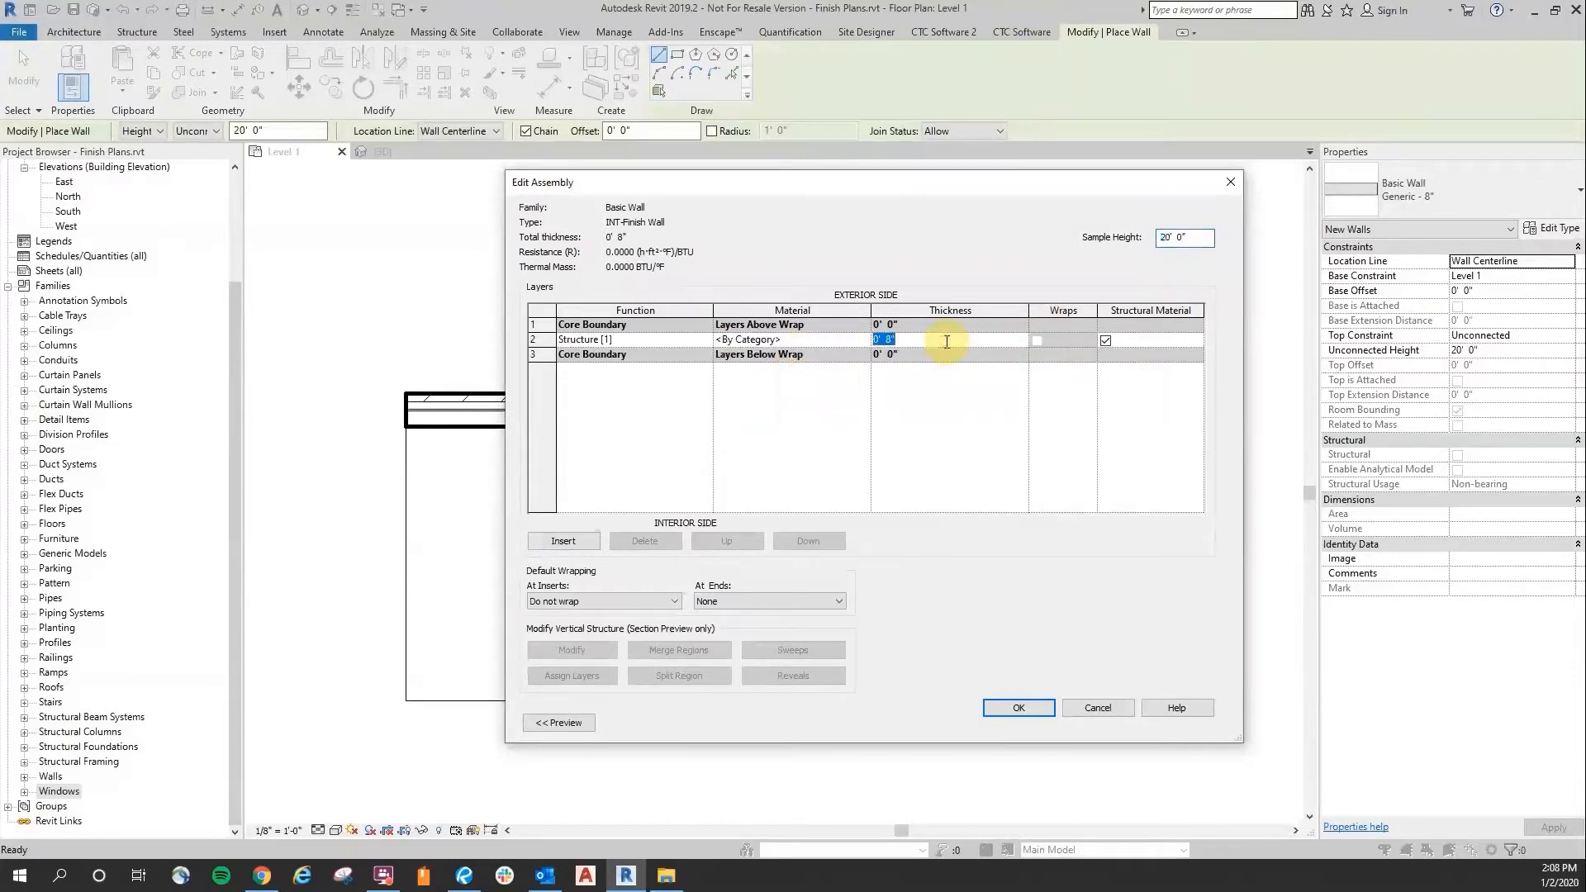
{"action": "type", "text": "0 25"}
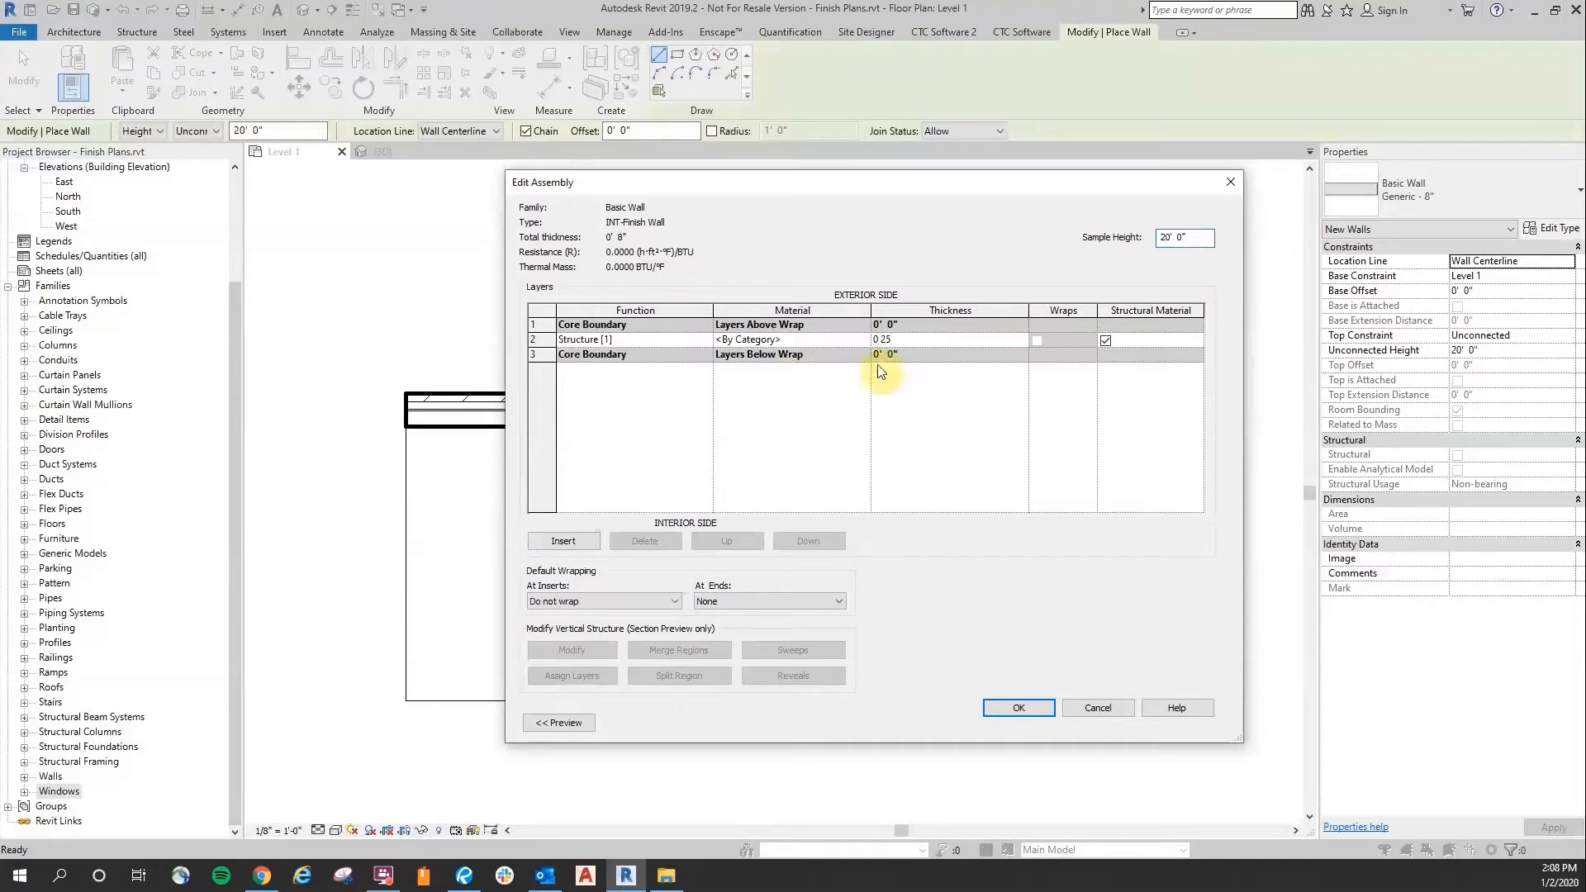
{"action": "key", "text": "Return"}
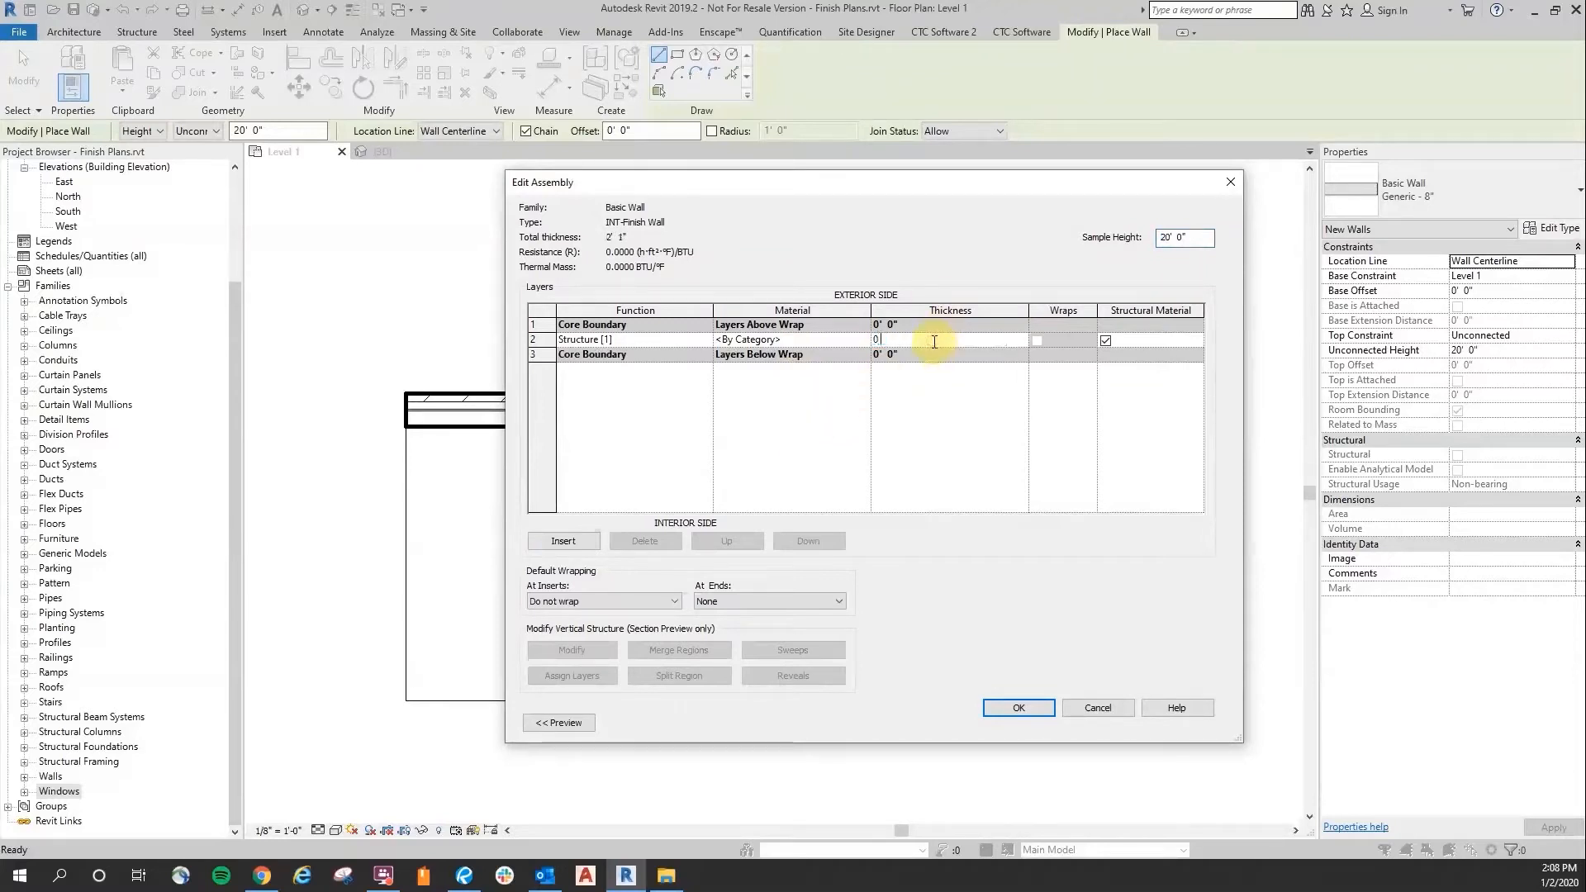
{"action": "type", "text": "0 1/4"}
{"action": "key", "text": "Return"}
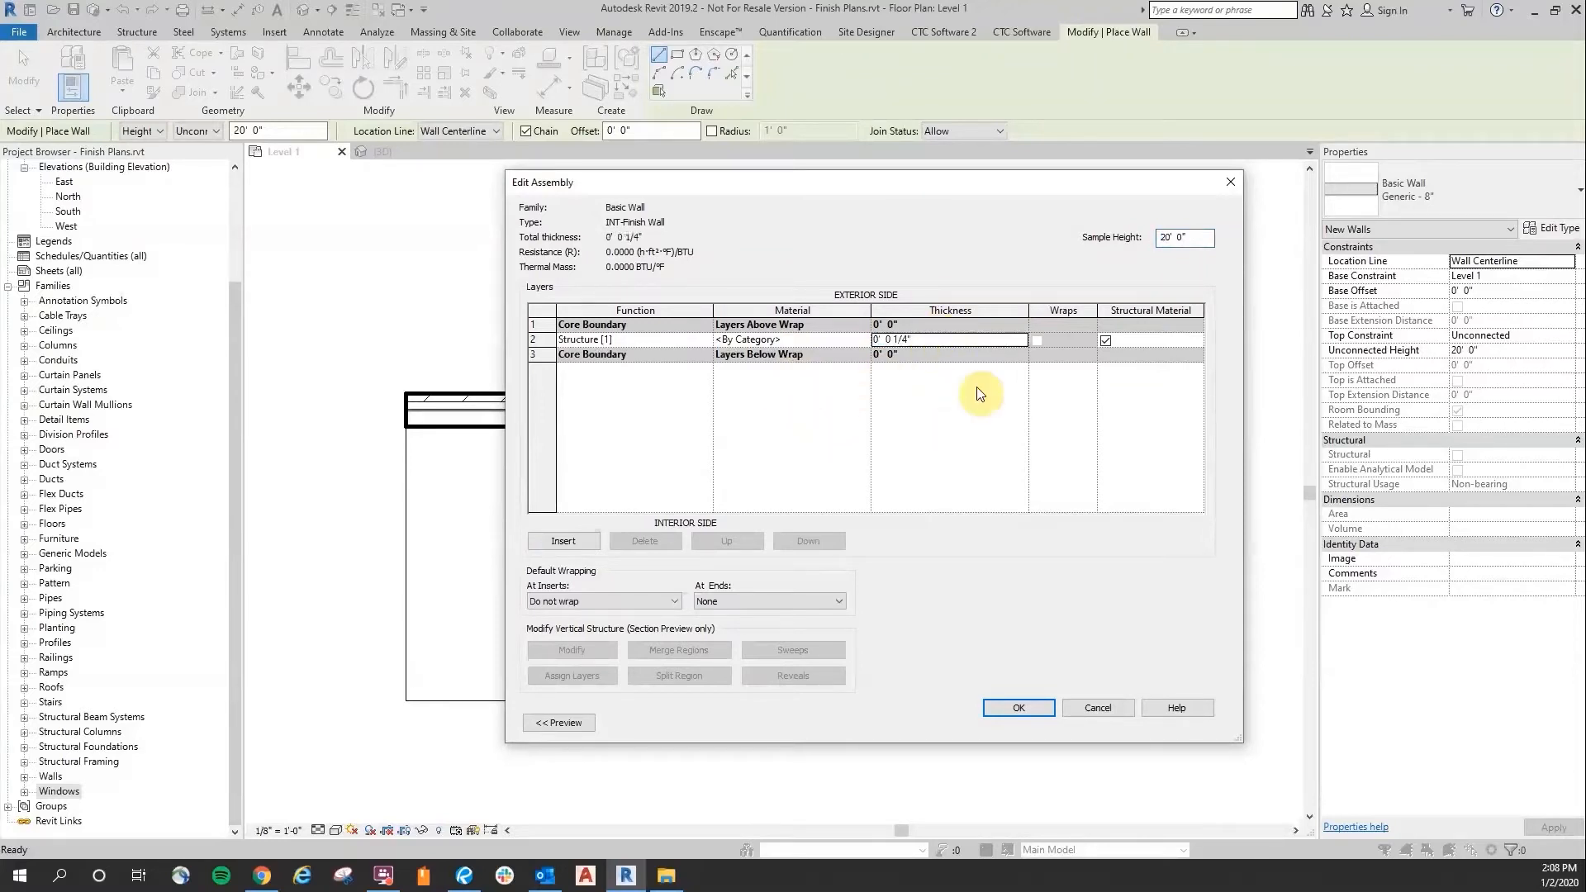
{"action": "left_click", "coordinate": [1032, 706]}
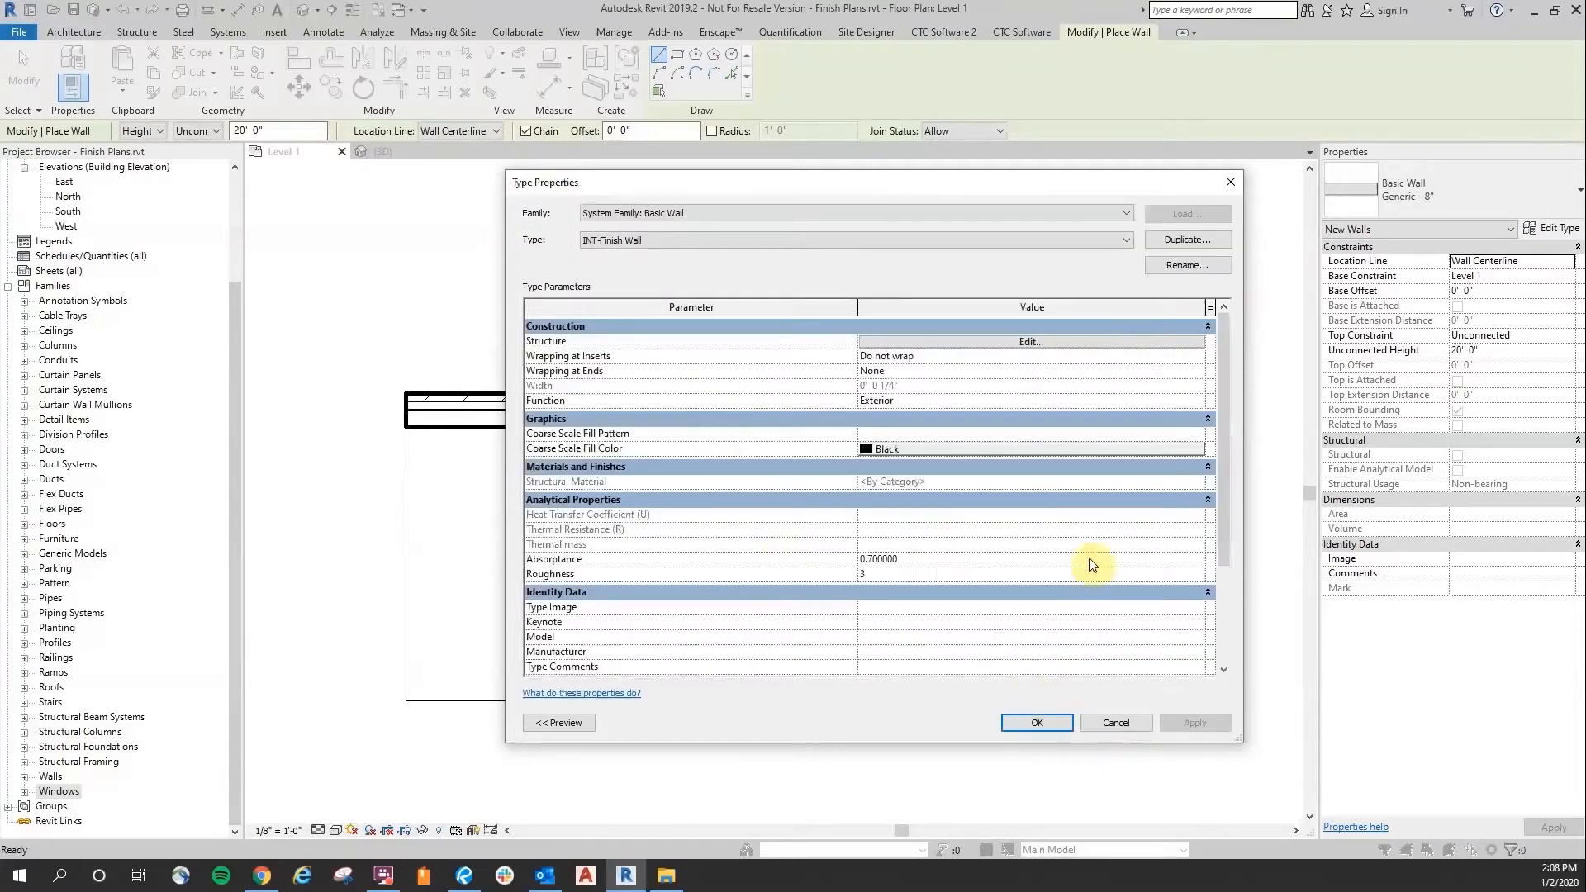
{"action": "left_click", "coordinate": [1037, 723]}
Step: Draw a short horizontal INT-Finish Wall segment about 2'-1" long inside the room, below the exterior wall
{"action": "scroll", "coordinate": [481, 460], "scroll_direction": "up", "scroll_amount": 5}
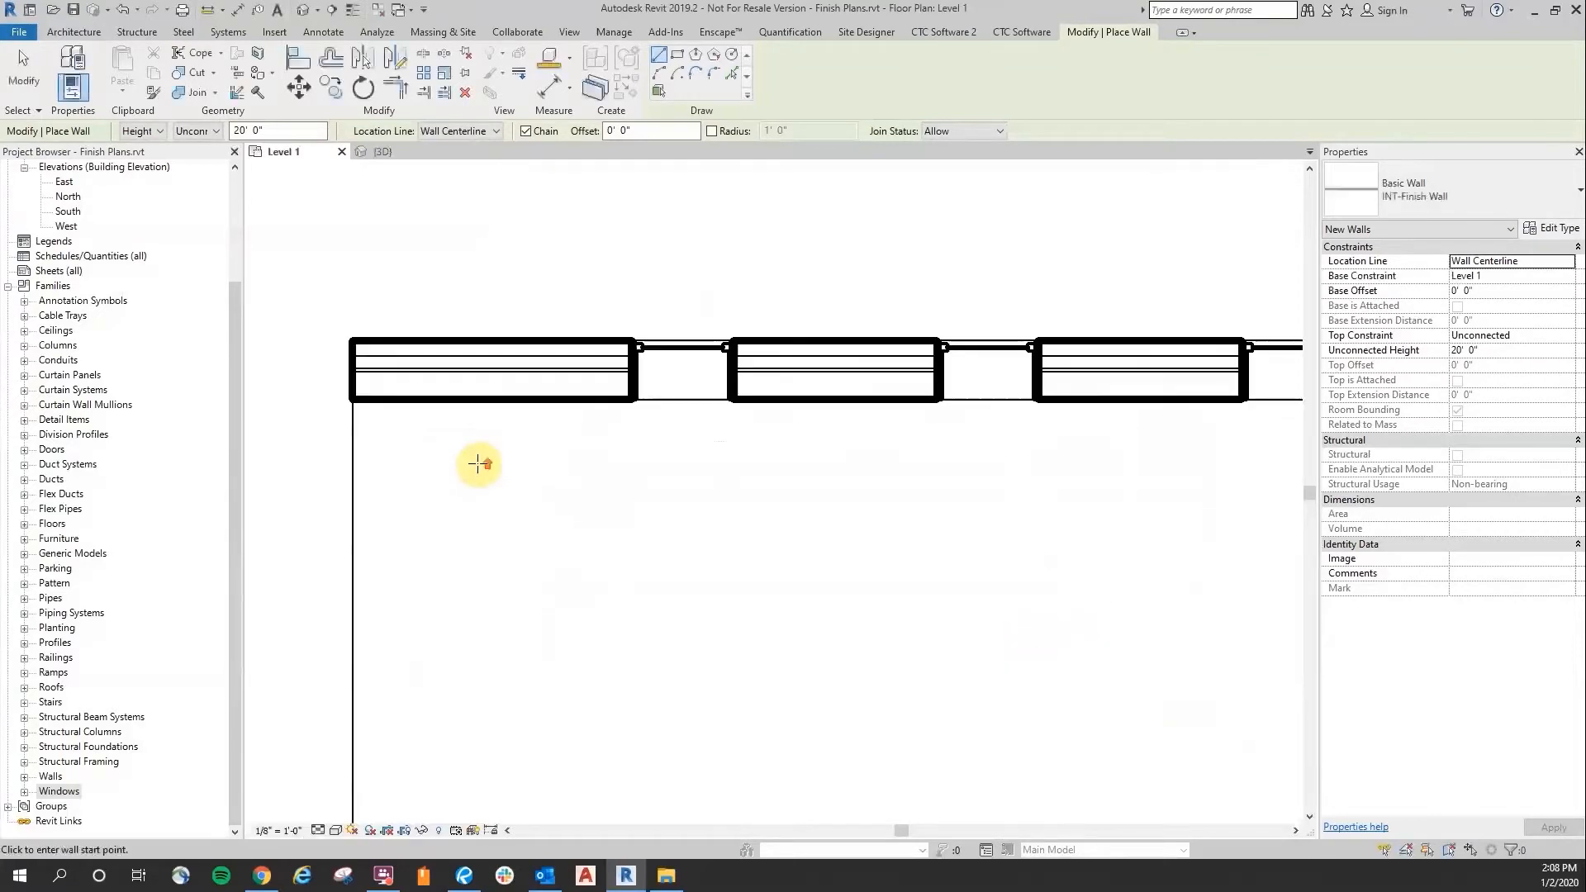
{"action": "left_click", "coordinate": [502, 480]}
{"action": "left_click", "coordinate": [652, 482]}
{"action": "key", "text": "Escape"}
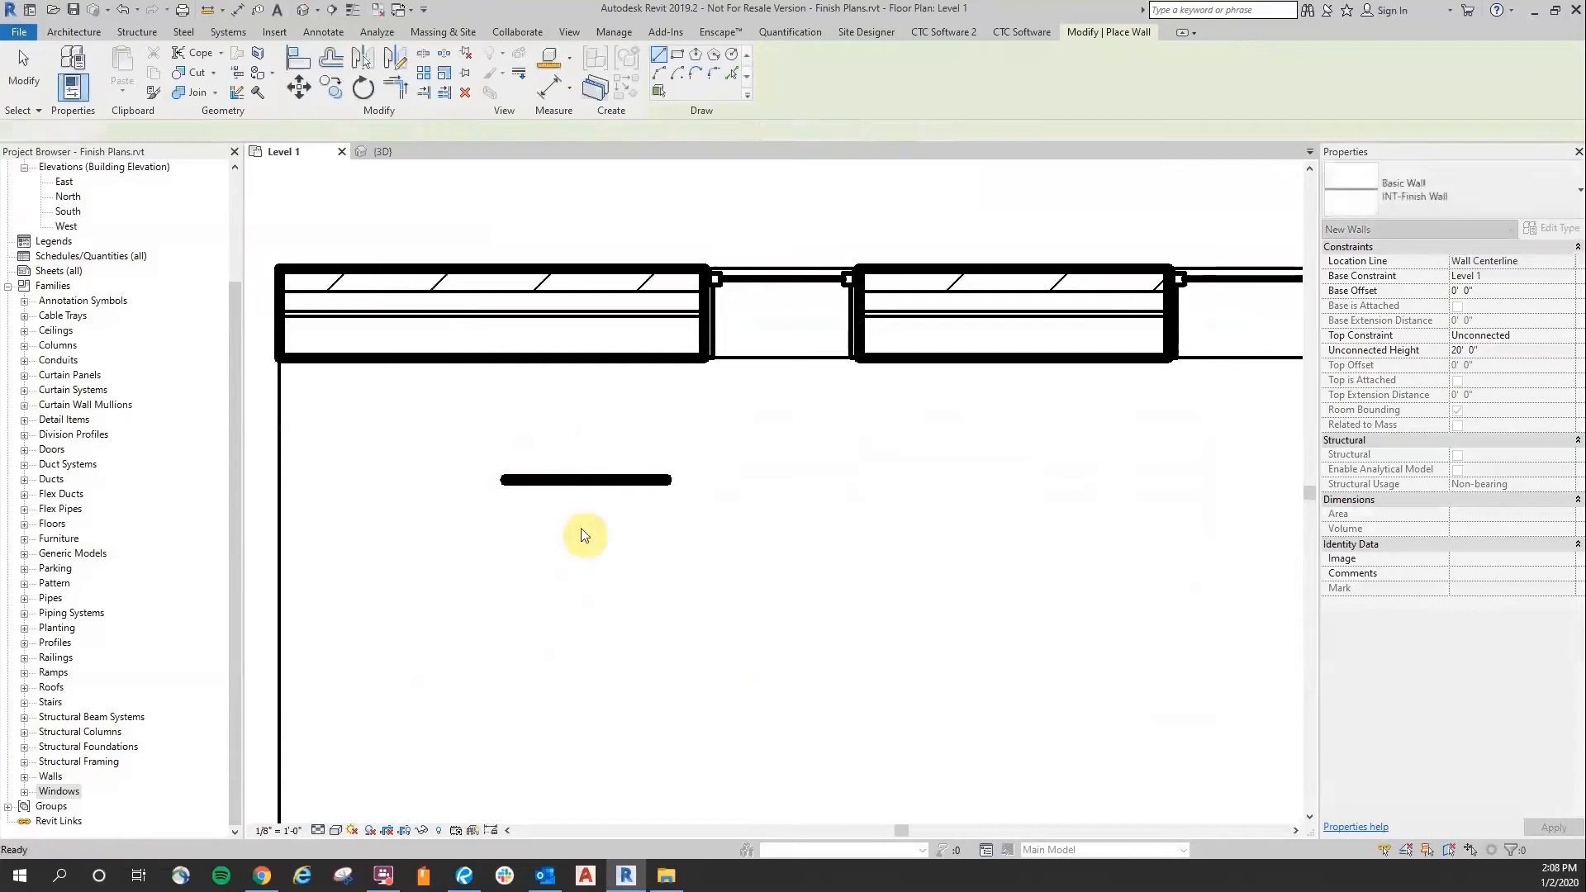
{"action": "key", "text": "Escape"}
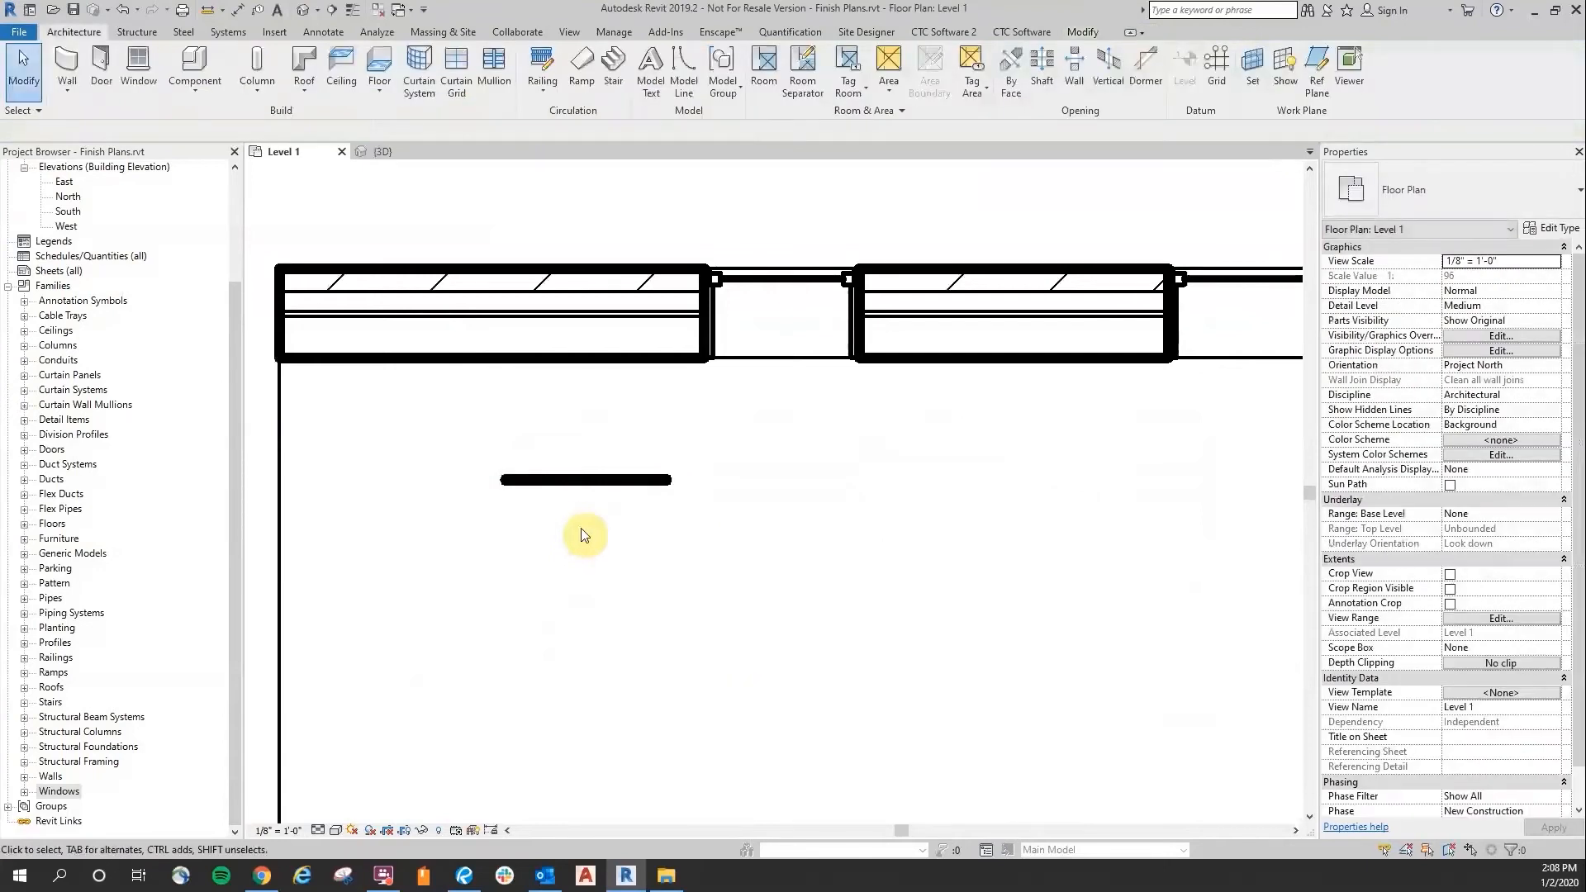
Step: Turn on thin line display and inspect the short finish wall segment up close
{"action": "left_click", "coordinate": [353, 9]}
{"action": "scroll", "coordinate": [516, 490], "scroll_direction": "up", "scroll_amount": 5}
{"action": "left_click", "coordinate": [487, 436]}
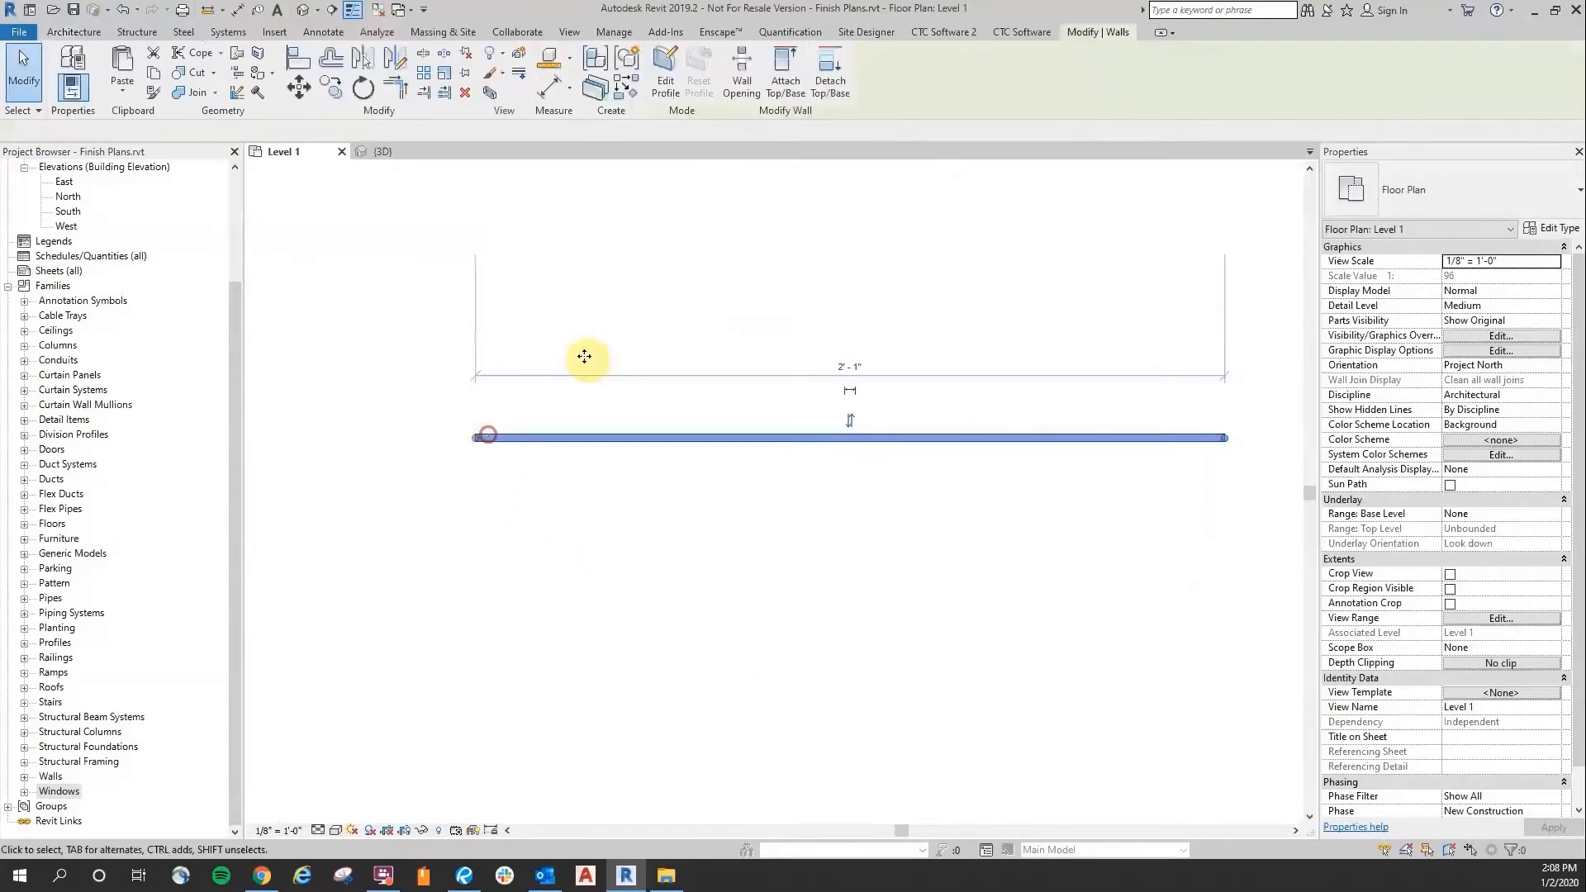
{"action": "scroll", "coordinate": [649, 306], "scroll_direction": "down", "scroll_amount": 2}
{"action": "middle_click_drag", "start_coordinate": [721, 239], "coordinate": [785, 447]}
Step: Set up a new INT-Finish Wall with a 10' 0" unconnected height and its location line at Finish Face: Exterior
{"action": "key", "text": "w"}
{"action": "key", "text": "a"}
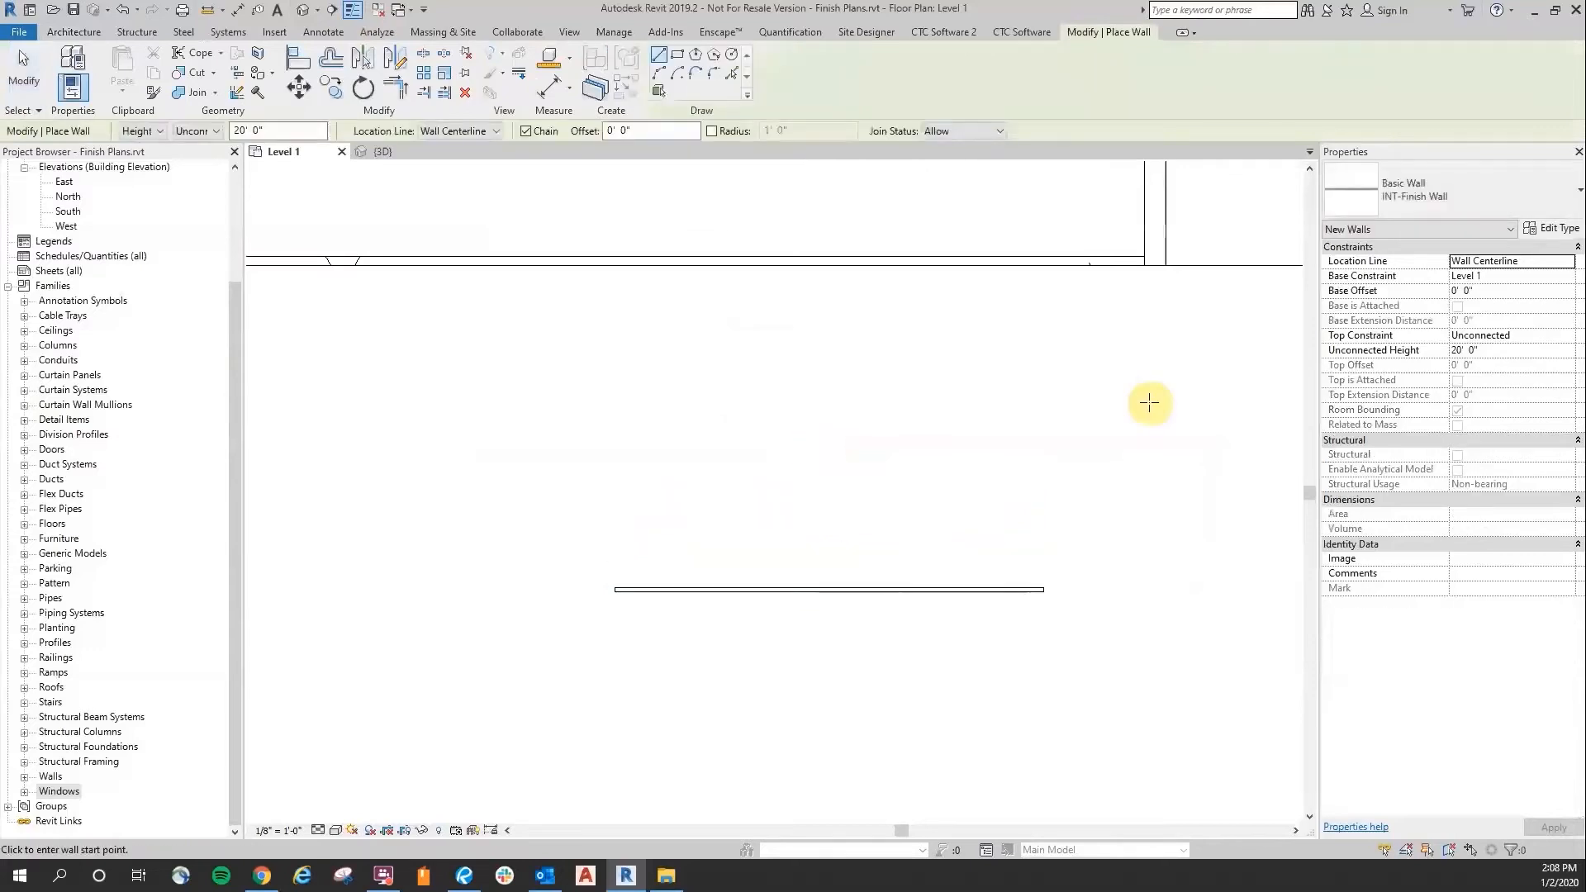
{"action": "left_click", "coordinate": [1501, 351]}
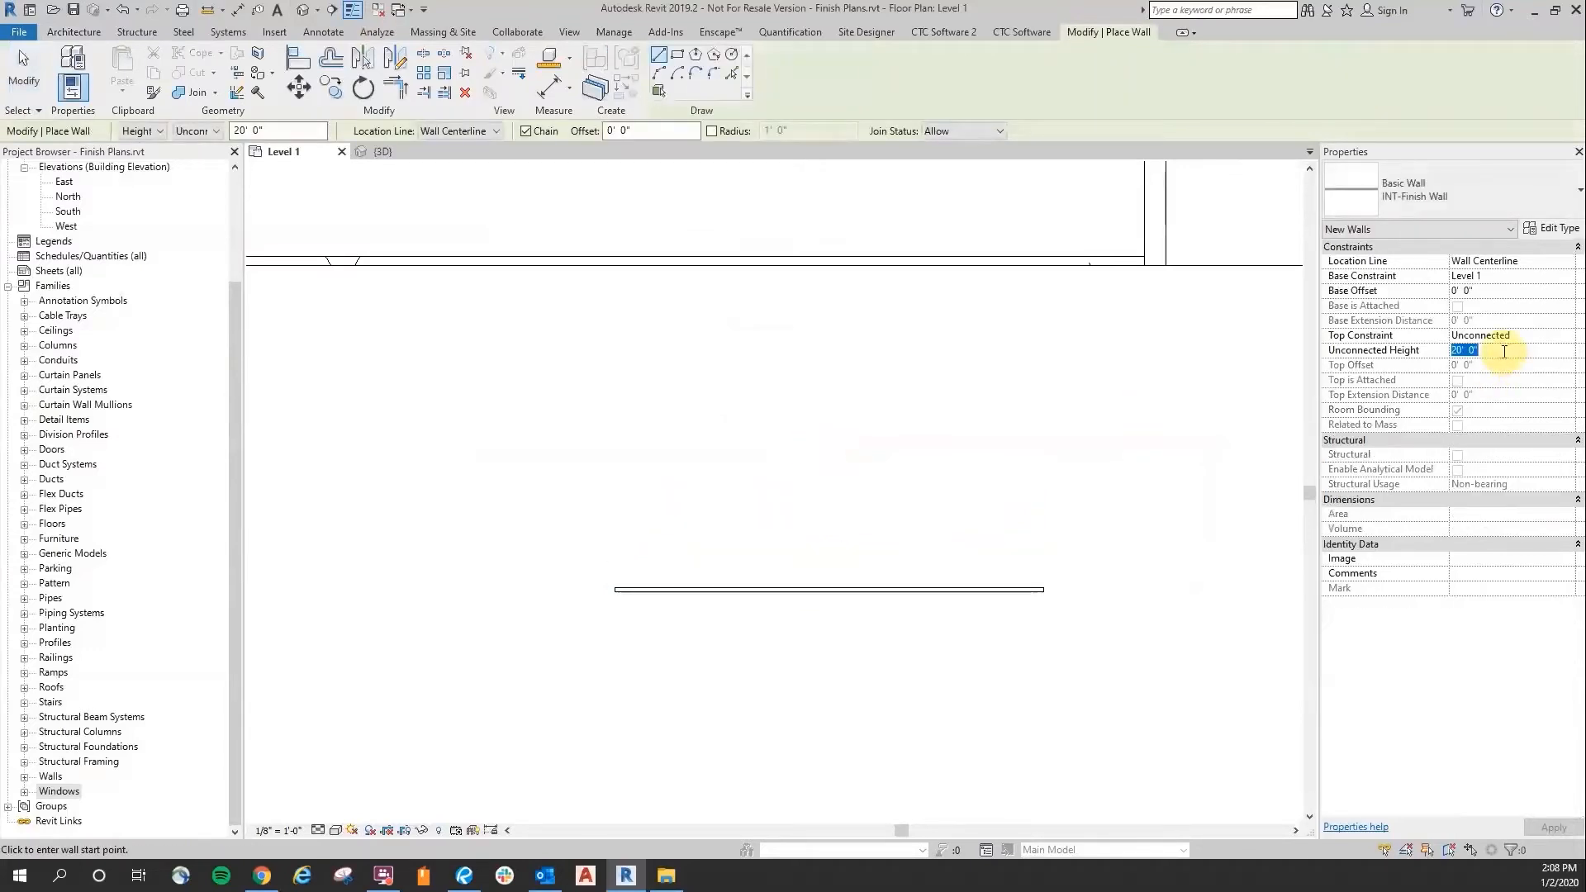
{"action": "key", "text": "Return"}
{"action": "scroll", "coordinate": [843, 366], "scroll_direction": "down", "scroll_amount": 3}
{"action": "middle_click_drag", "start_coordinate": [678, 380], "coordinate": [804, 463]}
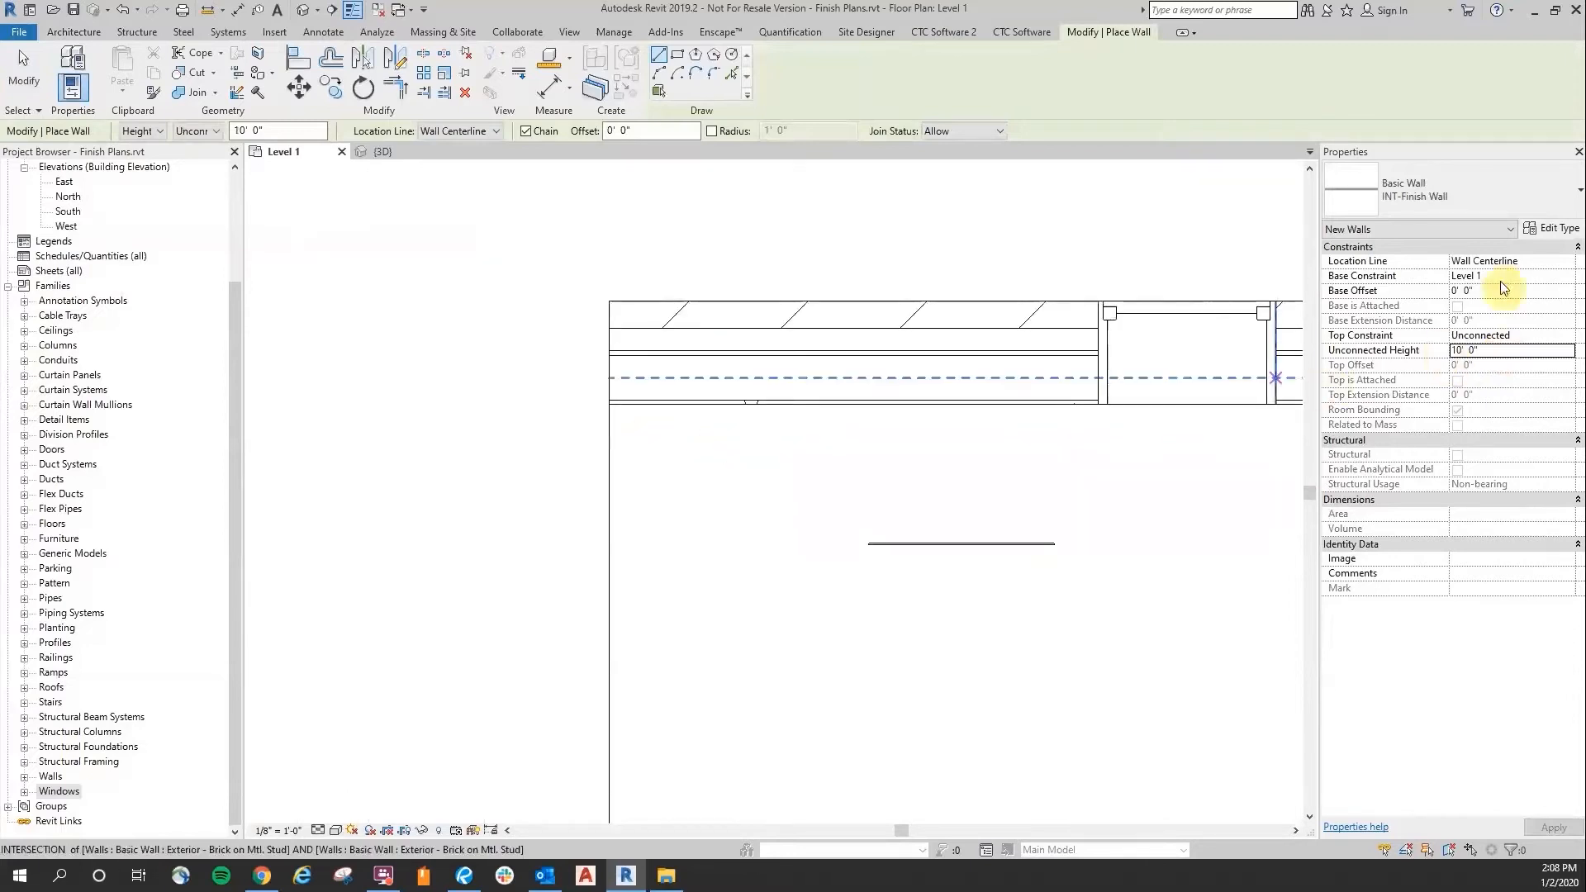
{"action": "middle_click_drag", "start_coordinate": [1147, 442], "coordinate": [959, 451]}
{"action": "left_click", "coordinate": [1568, 263]}
{"action": "left_click", "coordinate": [1568, 263]}
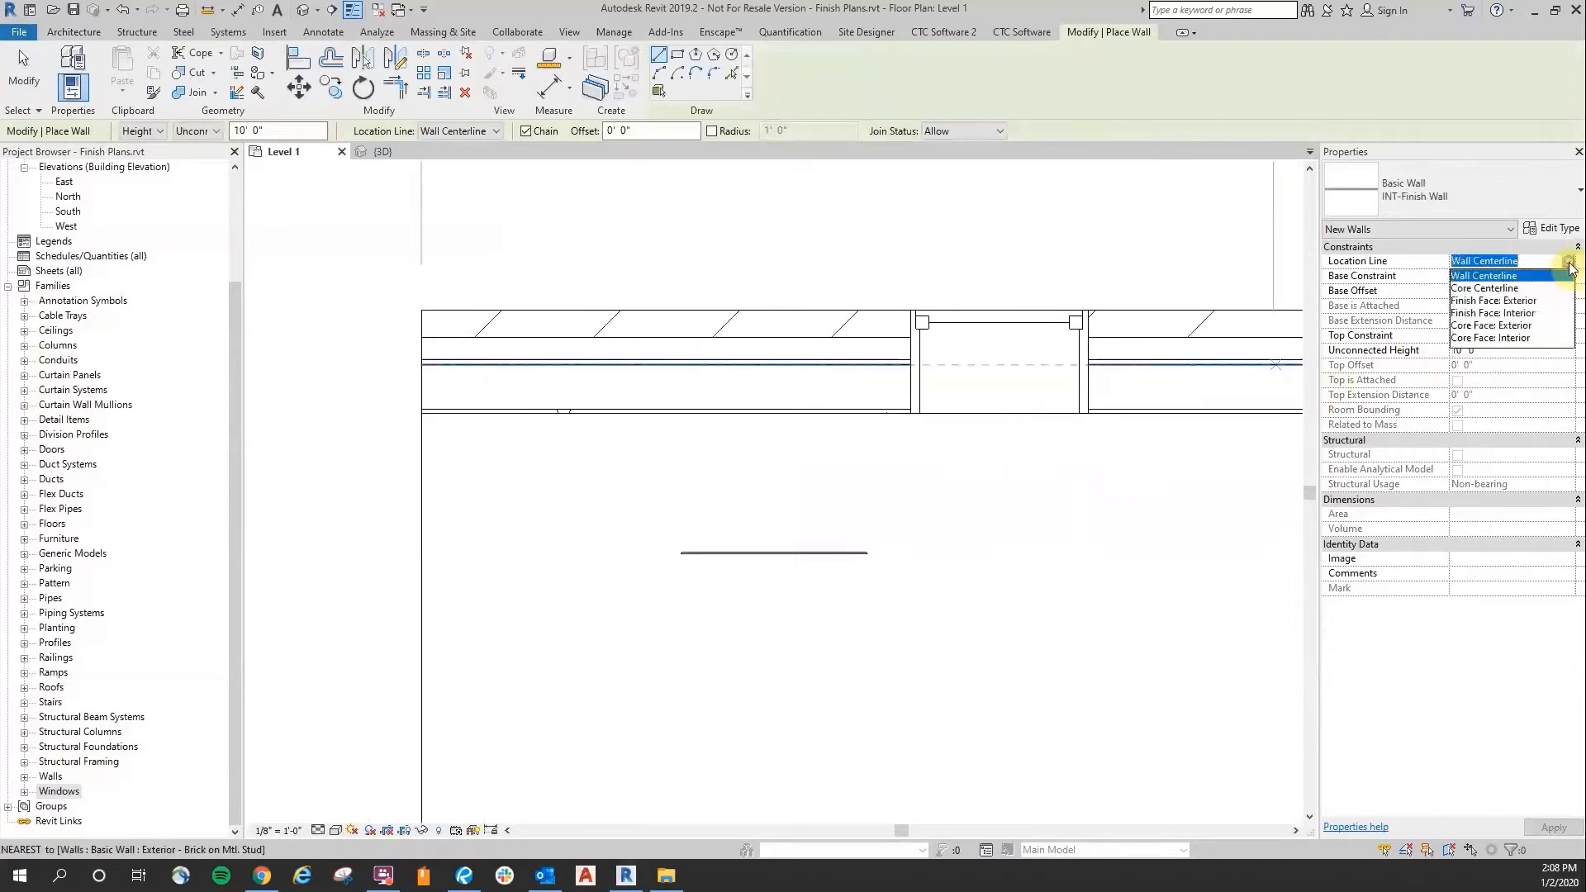
{"action": "left_click", "coordinate": [1538, 304]}
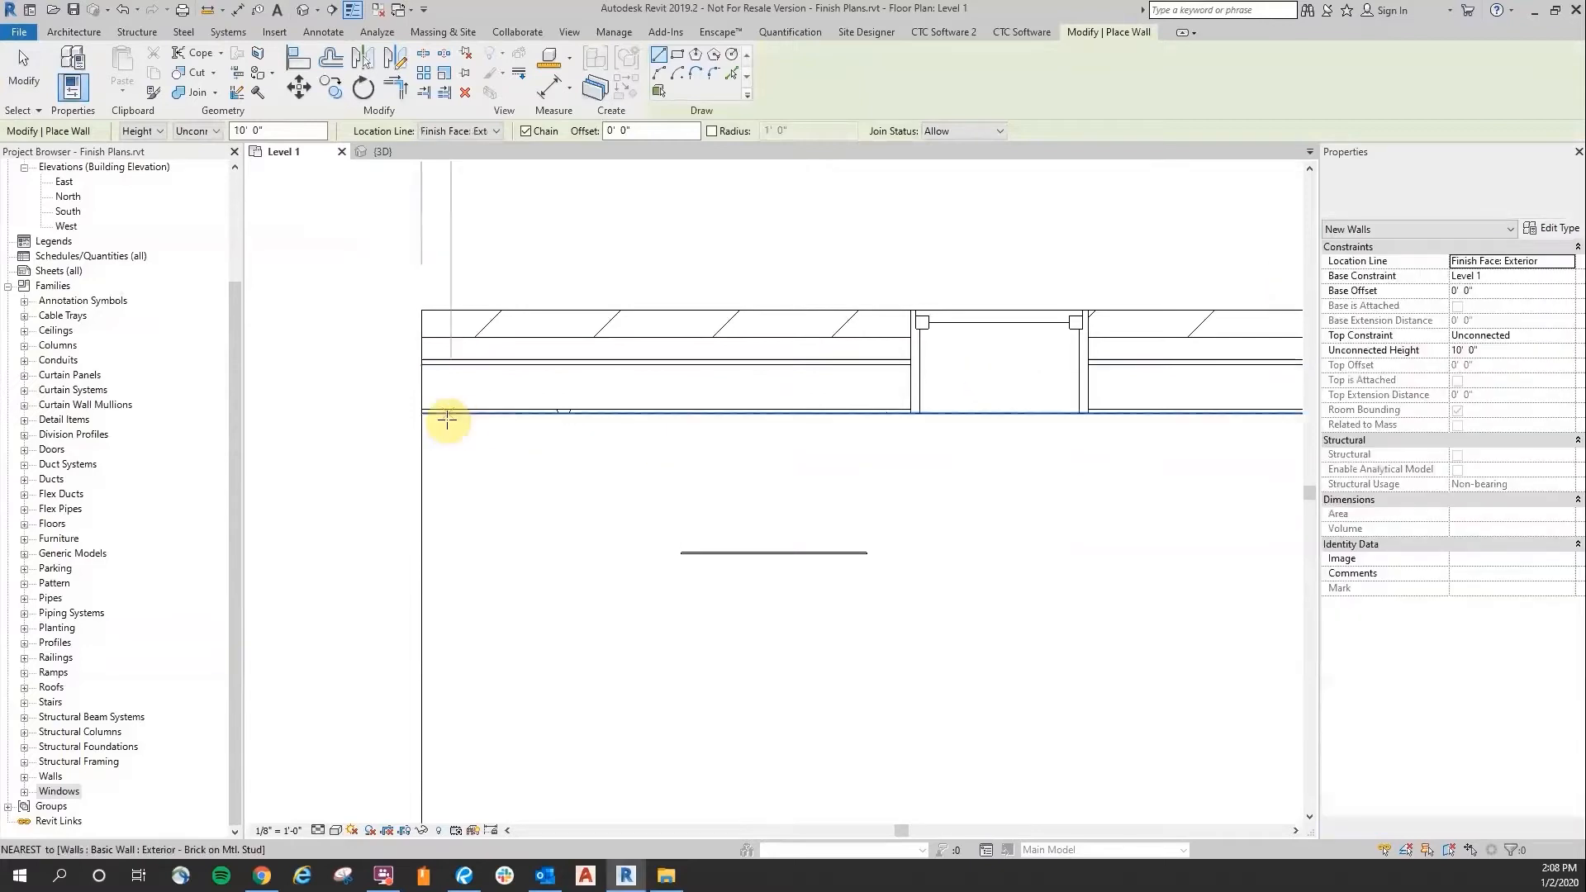
Step: Draw the finish wall along the interior face of the exterior wall, from its west end to the interior partition
{"action": "scroll", "coordinate": [447, 421], "scroll_direction": "up", "scroll_amount": 4}
{"action": "left_click", "coordinate": [386, 402]}
{"action": "scroll", "coordinate": [784, 410], "scroll_direction": "down", "scroll_amount": 5}
{"action": "middle_click_drag", "start_coordinate": [1119, 432], "coordinate": [278, 455]}
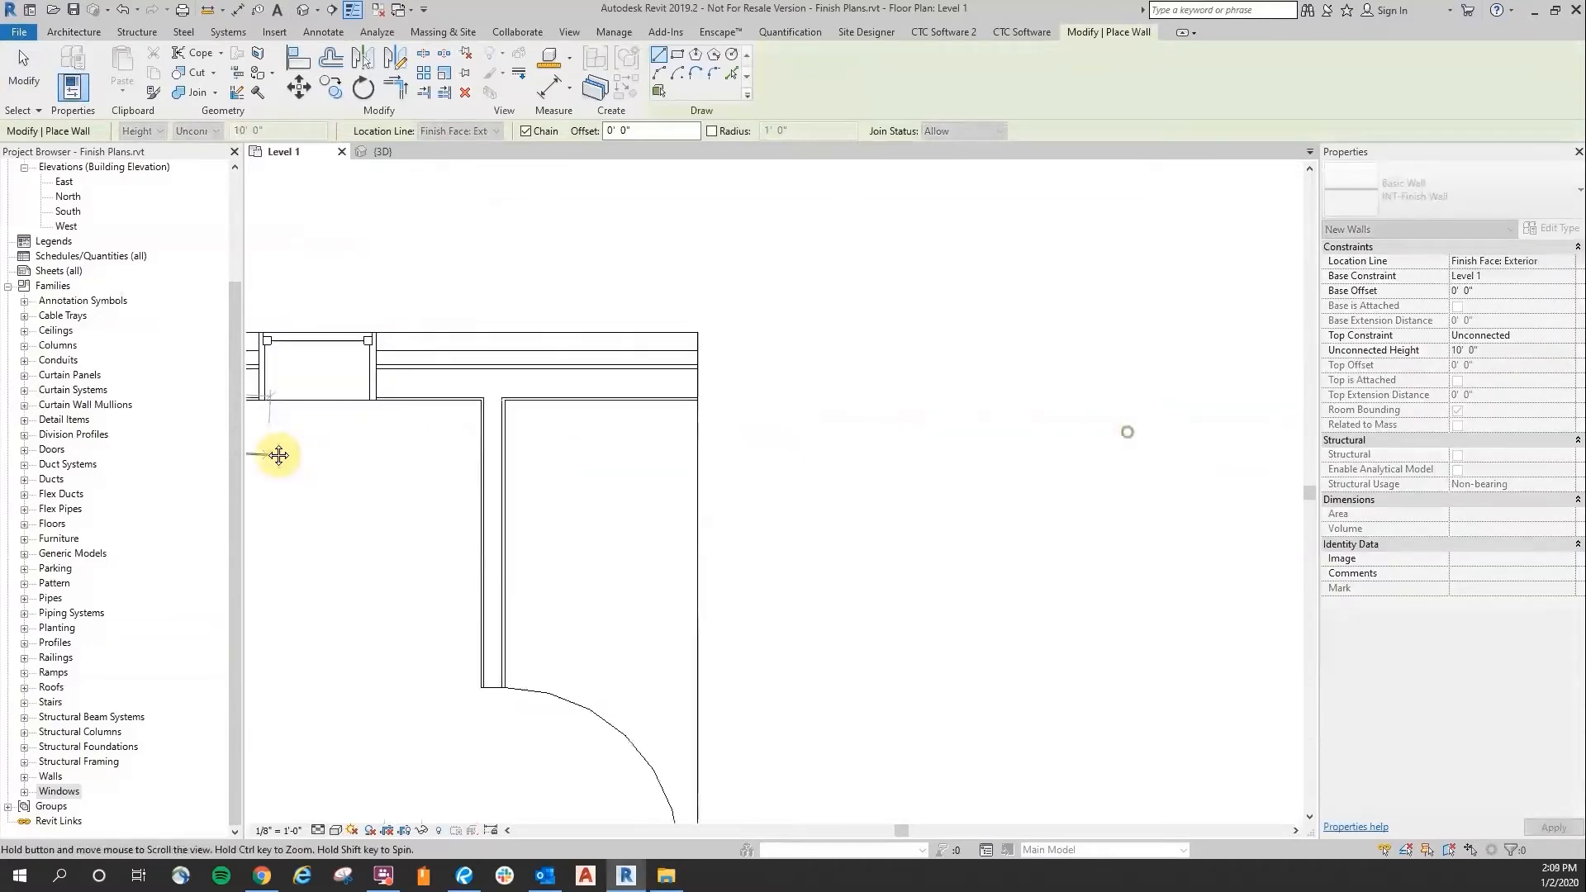
{"action": "scroll", "coordinate": [436, 372], "scroll_direction": "up", "scroll_amount": 2}
{"action": "scroll", "coordinate": [495, 373], "scroll_direction": "up", "scroll_amount": 2}
{"action": "scroll", "coordinate": [545, 372], "scroll_direction": "down", "scroll_amount": 2}
{"action": "scroll", "coordinate": [567, 450], "scroll_direction": "up", "scroll_amount": 5}
{"action": "key", "text": "Escape"}
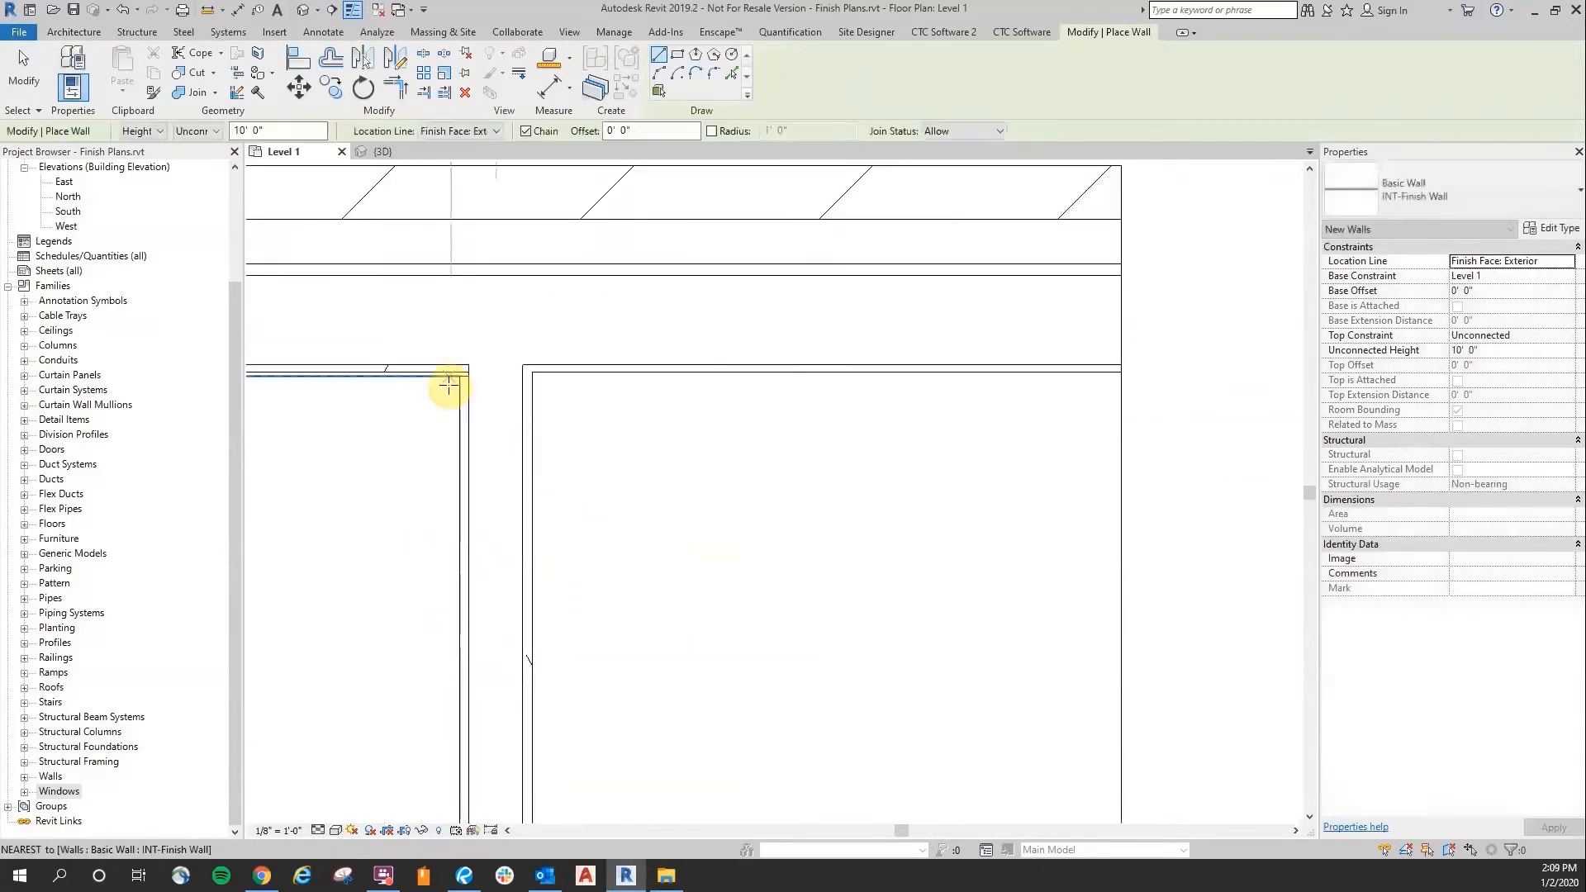
Step: Draw a second finish wall along the room side of the interior partition, from the upper corner to its lower end
{"action": "left_click", "coordinate": [453, 379]}
{"action": "scroll", "coordinate": [453, 548], "scroll_direction": "up", "scroll_amount": 2}
{"action": "middle_click_drag", "start_coordinate": [454, 548], "coordinate": [730, 234]}
{"action": "scroll", "coordinate": [821, 542], "scroll_direction": "down", "scroll_amount": 3}
{"action": "scroll", "coordinate": [726, 548], "scroll_direction": "up", "scroll_amount": 5}
{"action": "scroll", "coordinate": [831, 474], "scroll_direction": "down", "scroll_amount": 2}
{"action": "scroll", "coordinate": [910, 545], "scroll_direction": "up", "scroll_amount": 4}
{"action": "key", "text": "Escape"}
{"action": "key", "text": "Escape"}
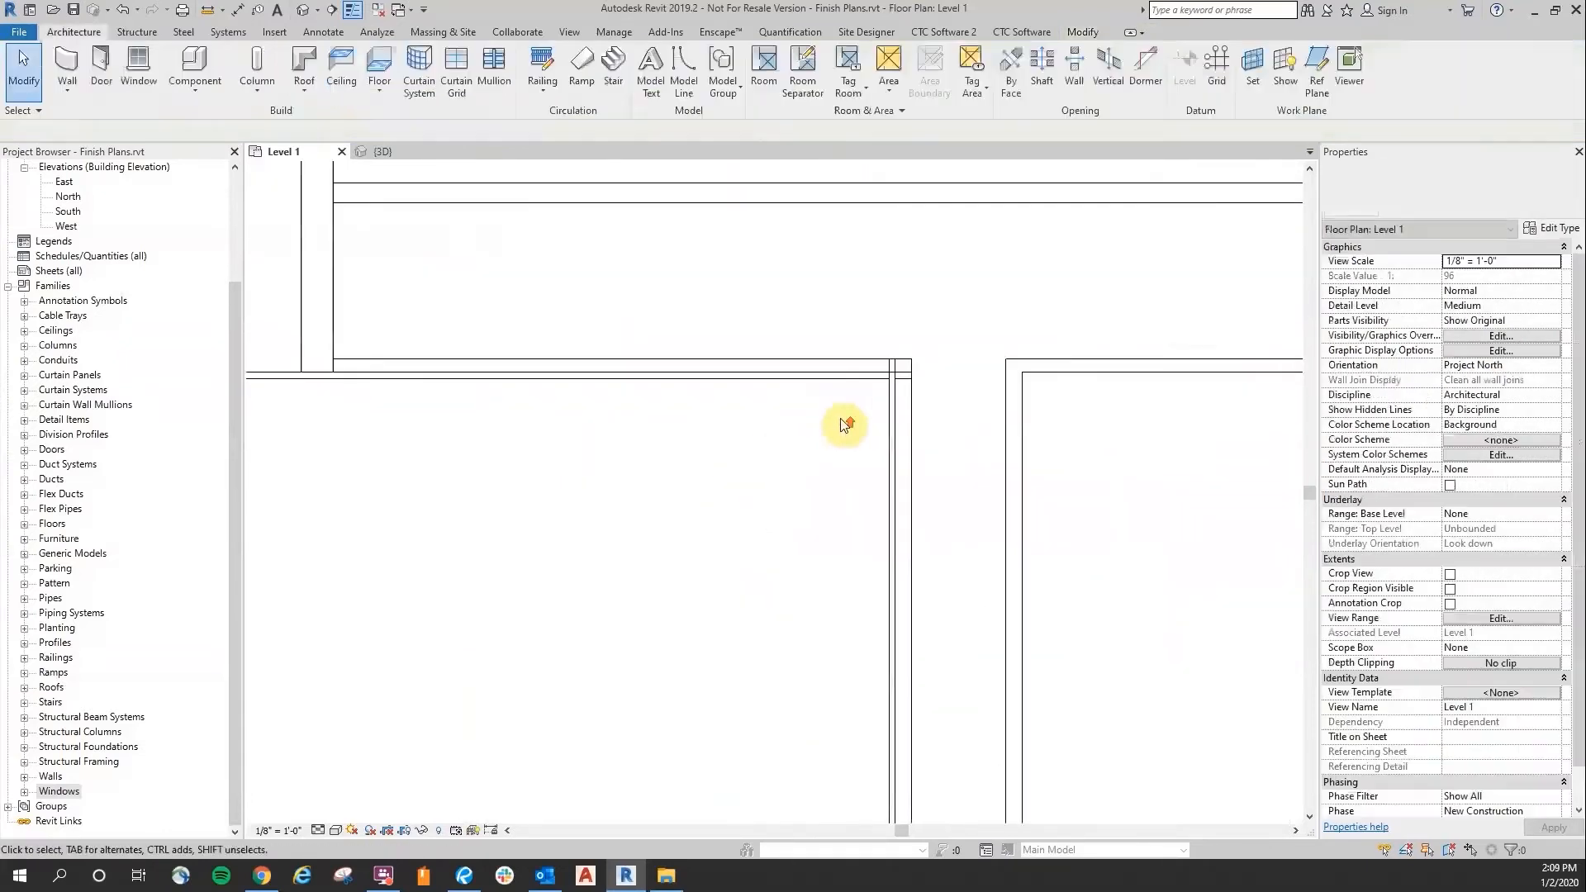
Step: Trim the two finish walls to a clean corner where the exterior wall meets the partition
{"action": "key", "text": "t"}
{"action": "key", "text": "r"}
{"action": "scroll", "coordinate": [731, 450], "scroll_direction": "down", "scroll_amount": 1}
{"action": "scroll", "coordinate": [726, 471], "scroll_direction": "down", "scroll_amount": 2}
{"action": "scroll", "coordinate": [661, 462], "scroll_direction": "up", "scroll_amount": 1}
{"action": "left_click", "coordinate": [23, 70]}
Step: Delete the short finish wall segment standing free inside the room
{"action": "scroll", "coordinate": [463, 479], "scroll_direction": "down", "scroll_amount": 2}
{"action": "scroll", "coordinate": [843, 485], "scroll_direction": "up", "scroll_amount": 1}
{"action": "scroll", "coordinate": [578, 485], "scroll_direction": "up", "scroll_amount": 1}
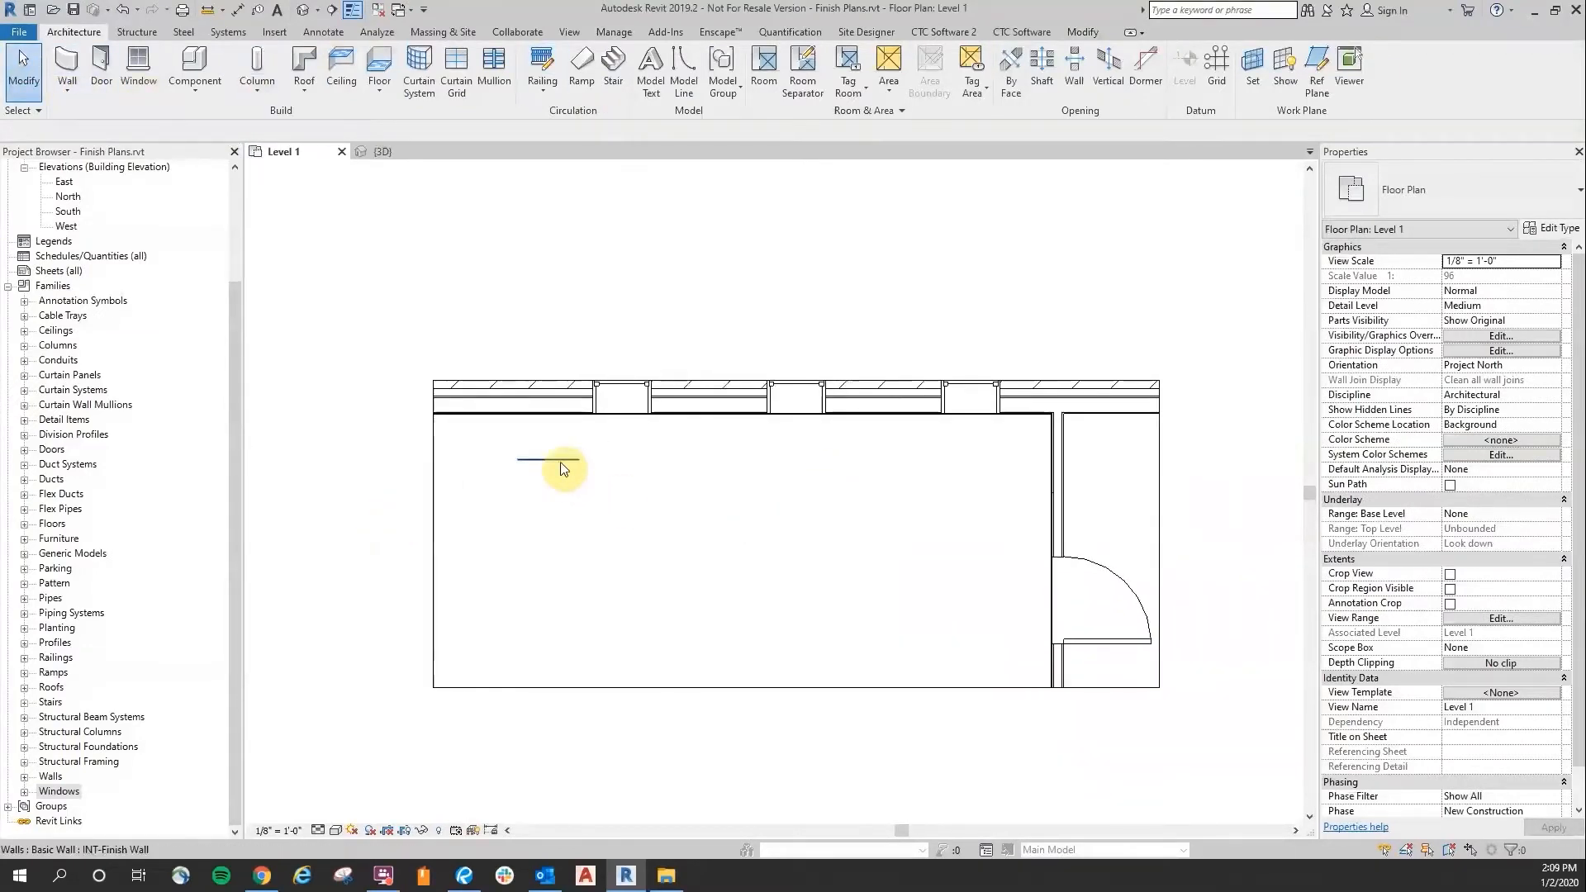
{"action": "left_click", "coordinate": [562, 468]}
{"action": "key", "text": "Delete"}
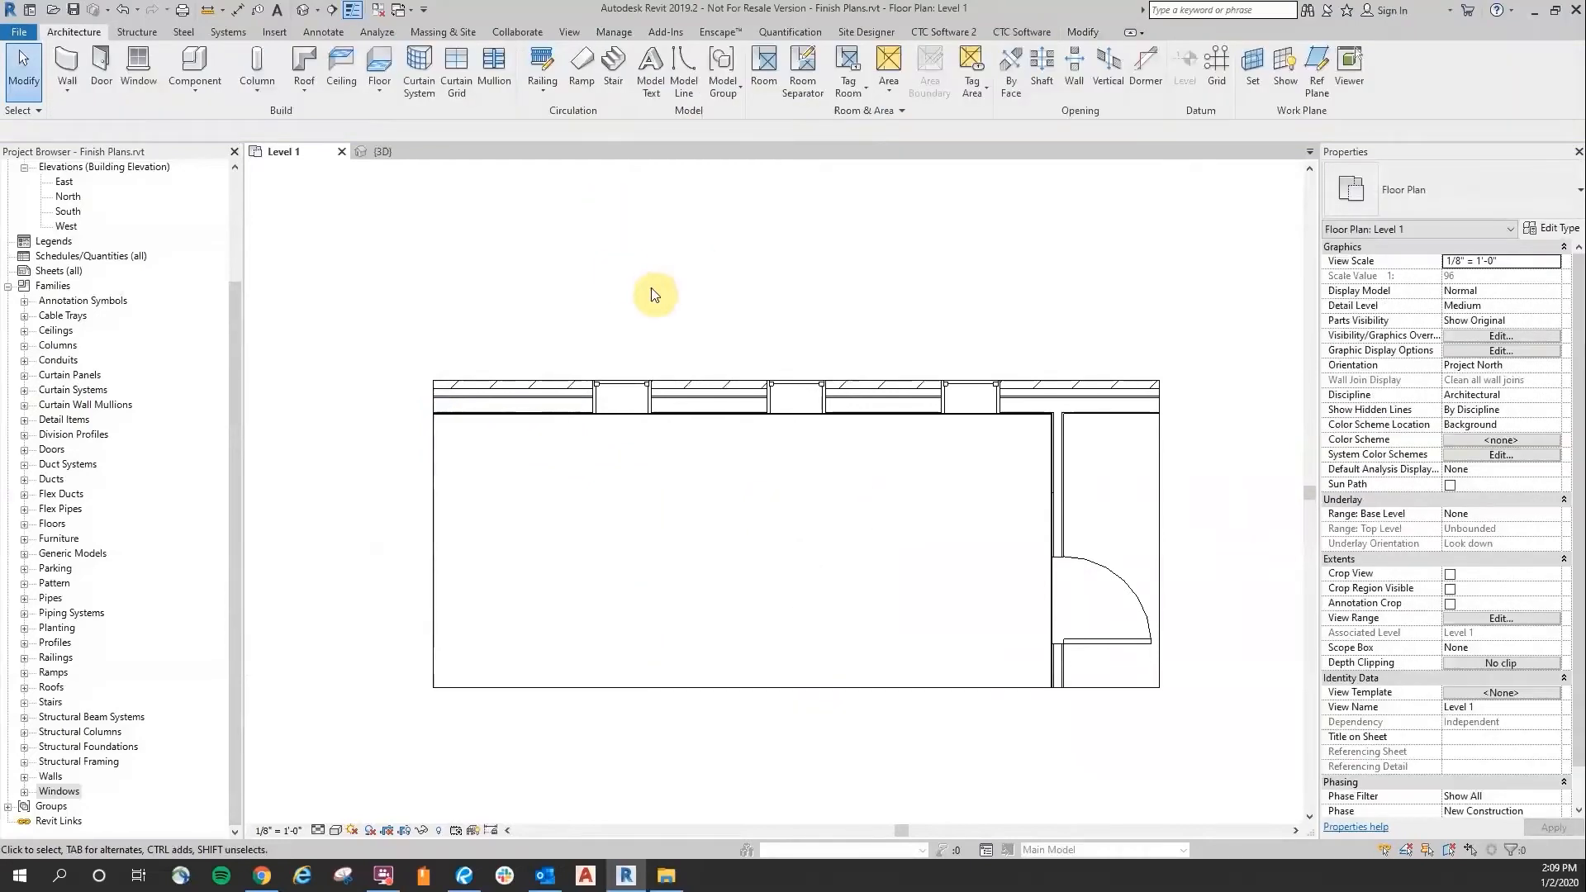
{"action": "middle_click_drag", "start_coordinate": [648, 288], "coordinate": [622, 283]}
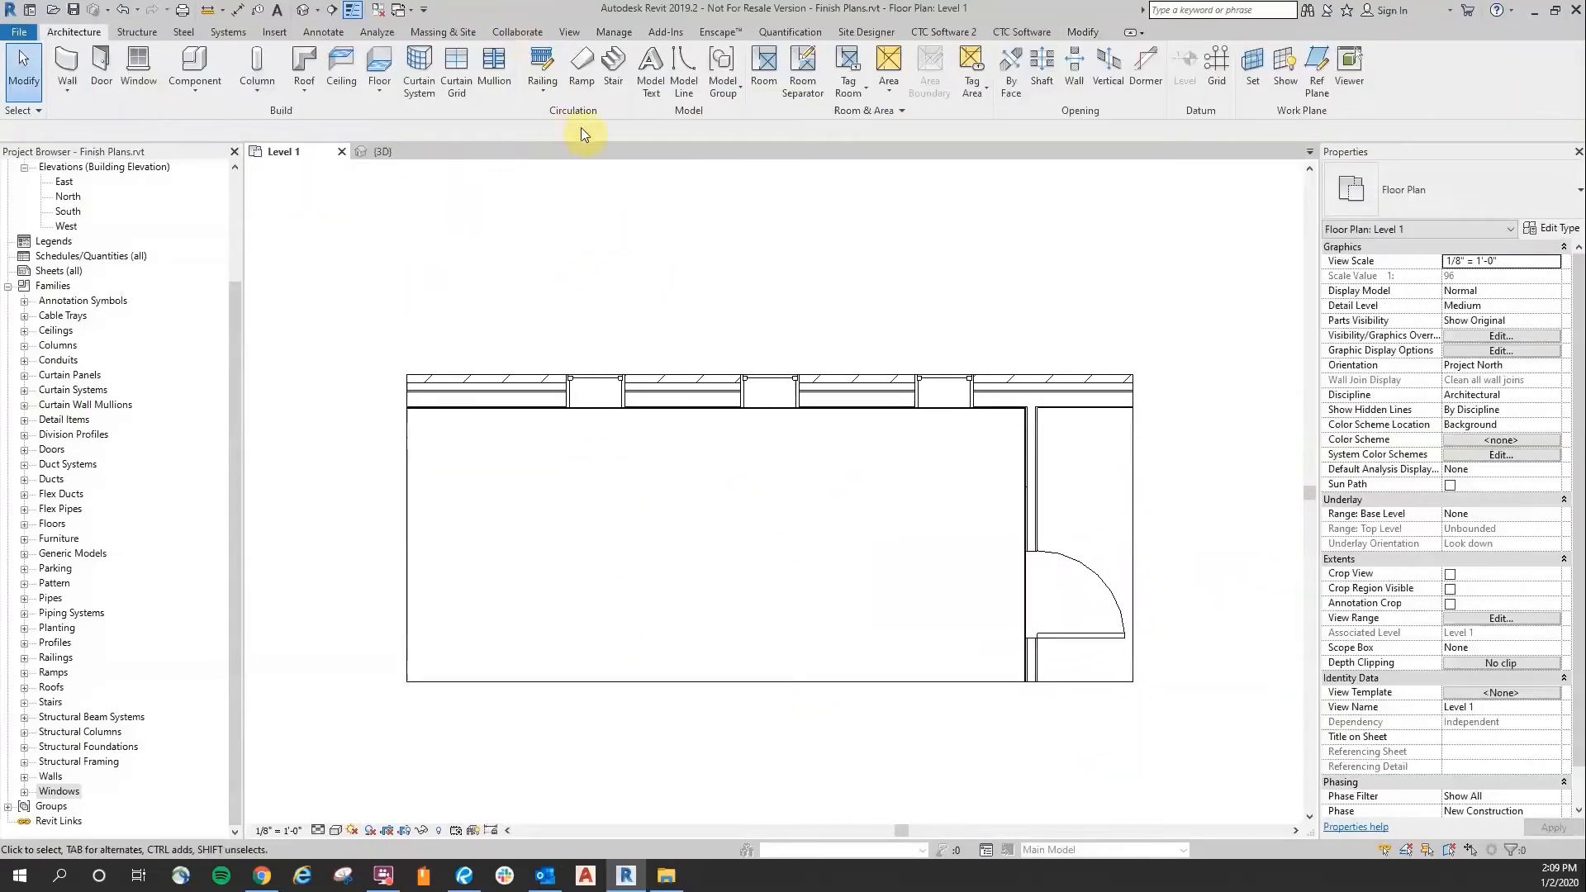
Step: Start a new floor from the Generic - 12" type and duplicate that type as INT-Finish Floor
{"action": "left_click", "coordinate": [379, 83]}
{"action": "left_click", "coordinate": [453, 131]}
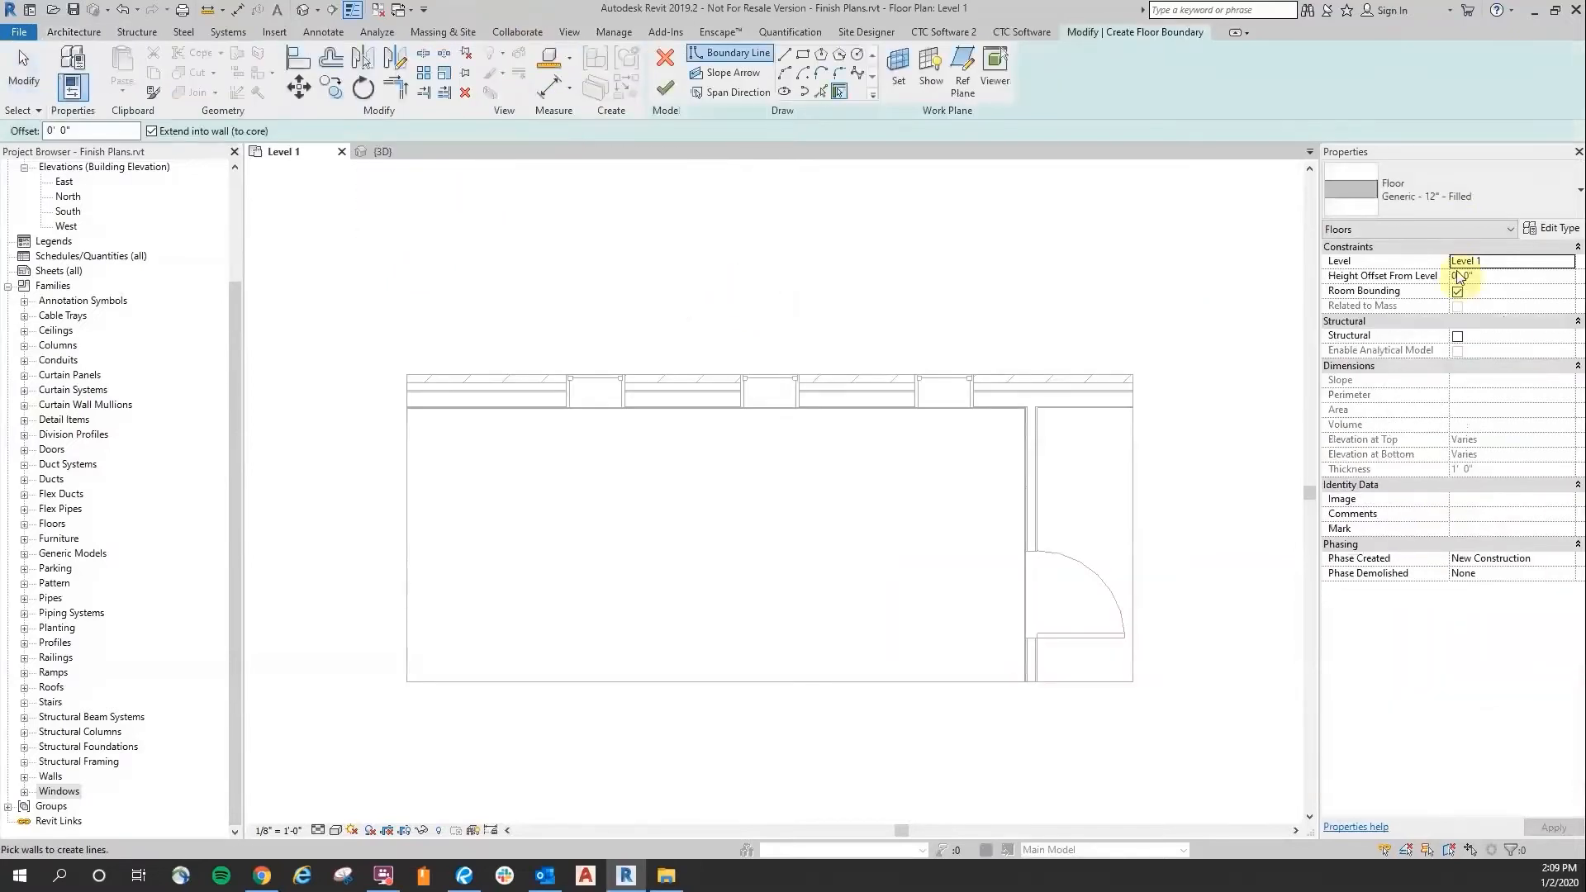
{"action": "left_click", "coordinate": [1472, 182]}
{"action": "left_click", "coordinate": [1425, 306]}
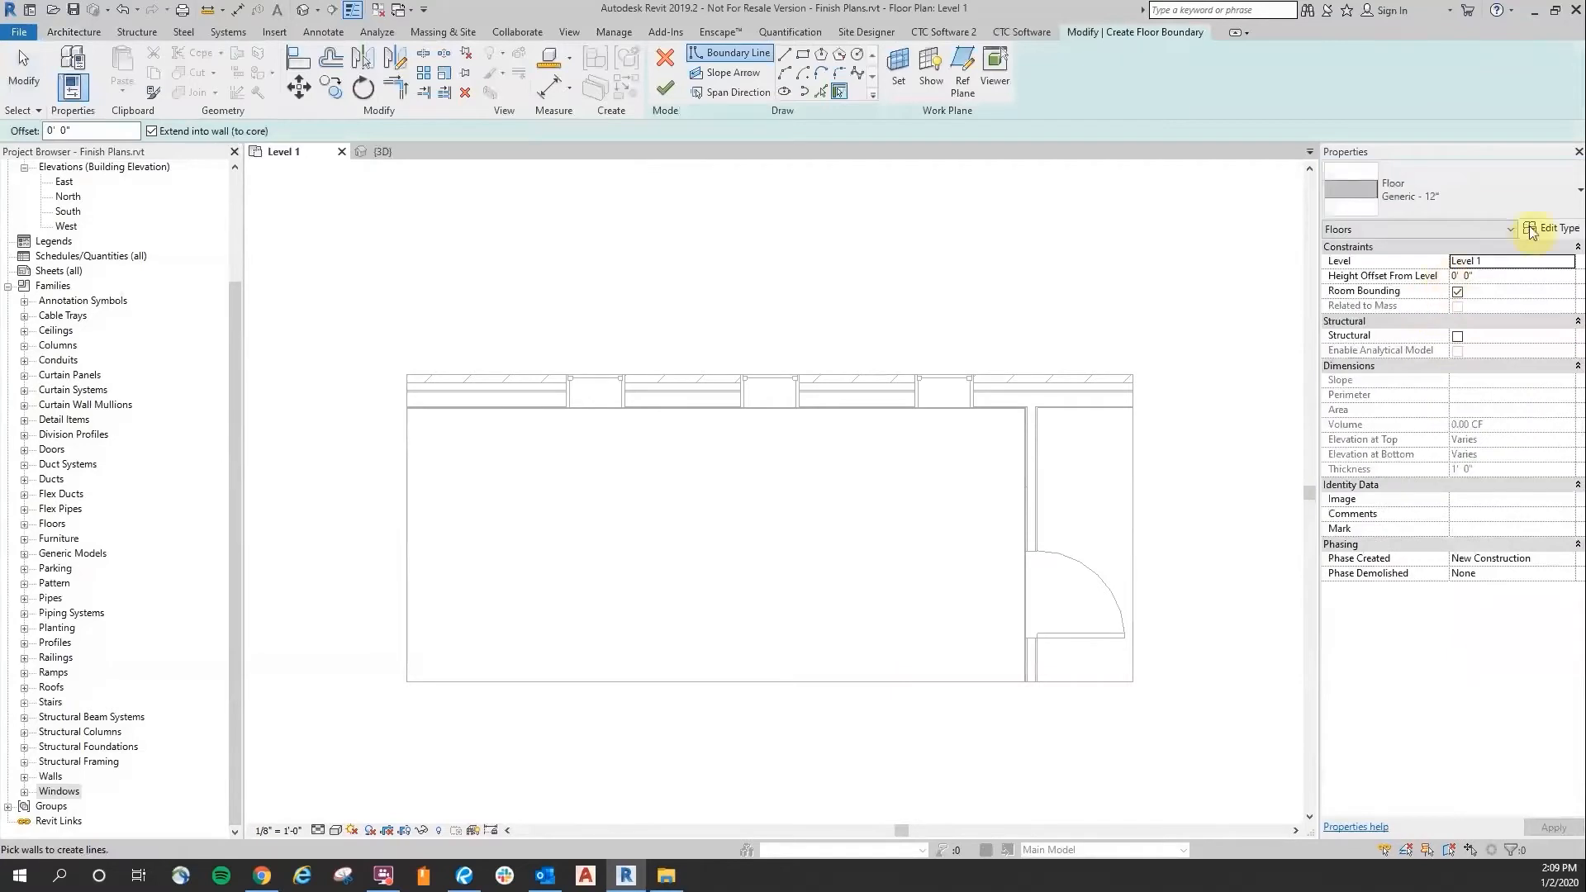
{"action": "left_click", "coordinate": [1546, 227]}
{"action": "left_click", "coordinate": [1187, 239]}
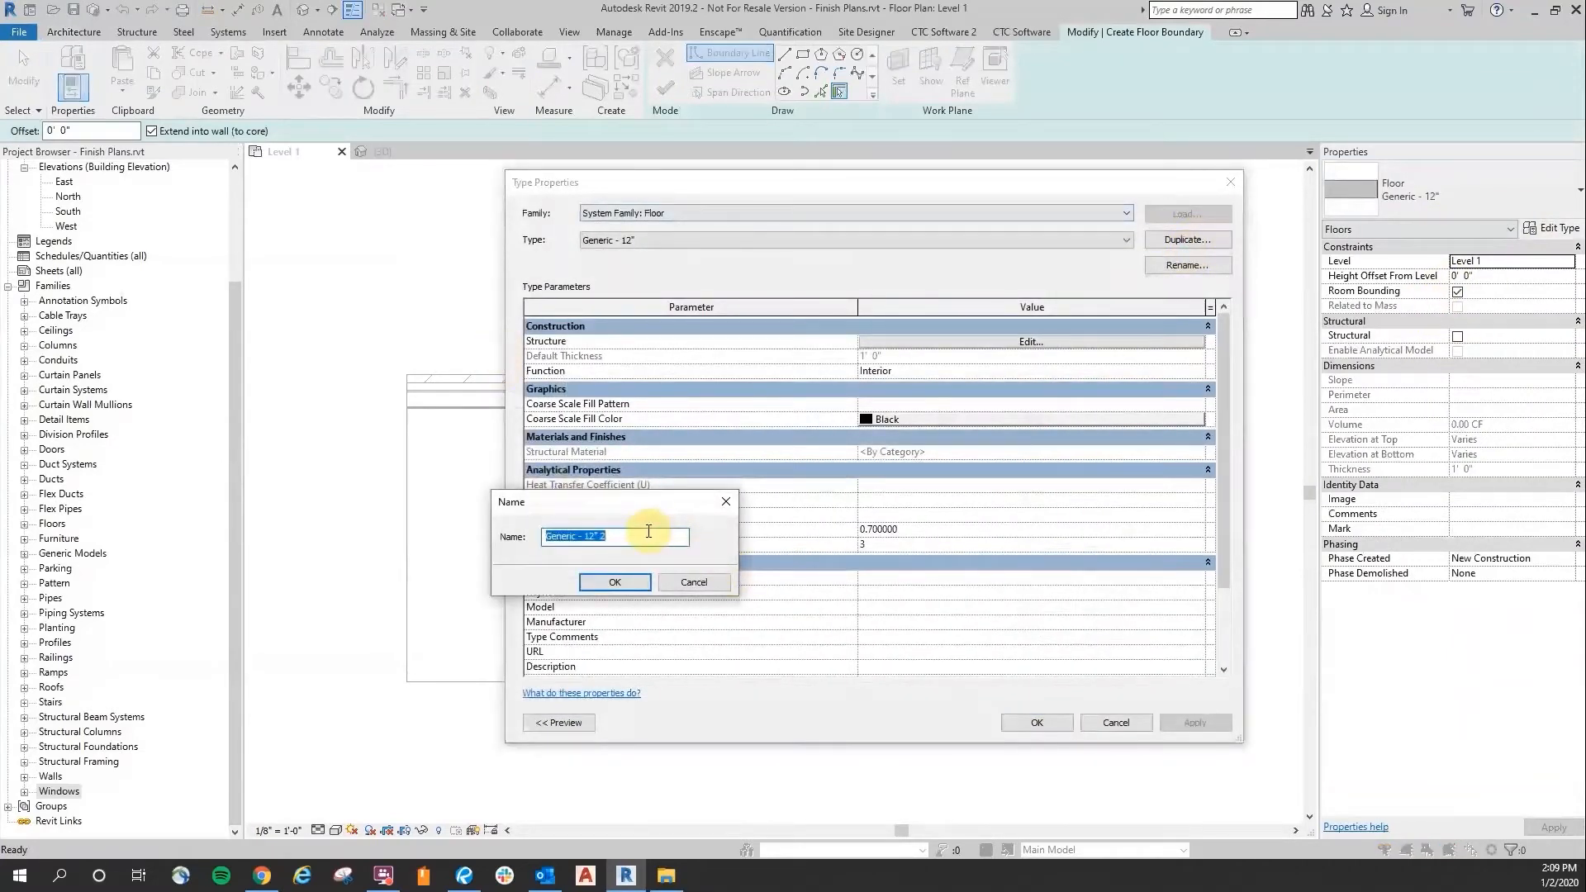
{"action": "type", "text": "INT-Finish Floor"}
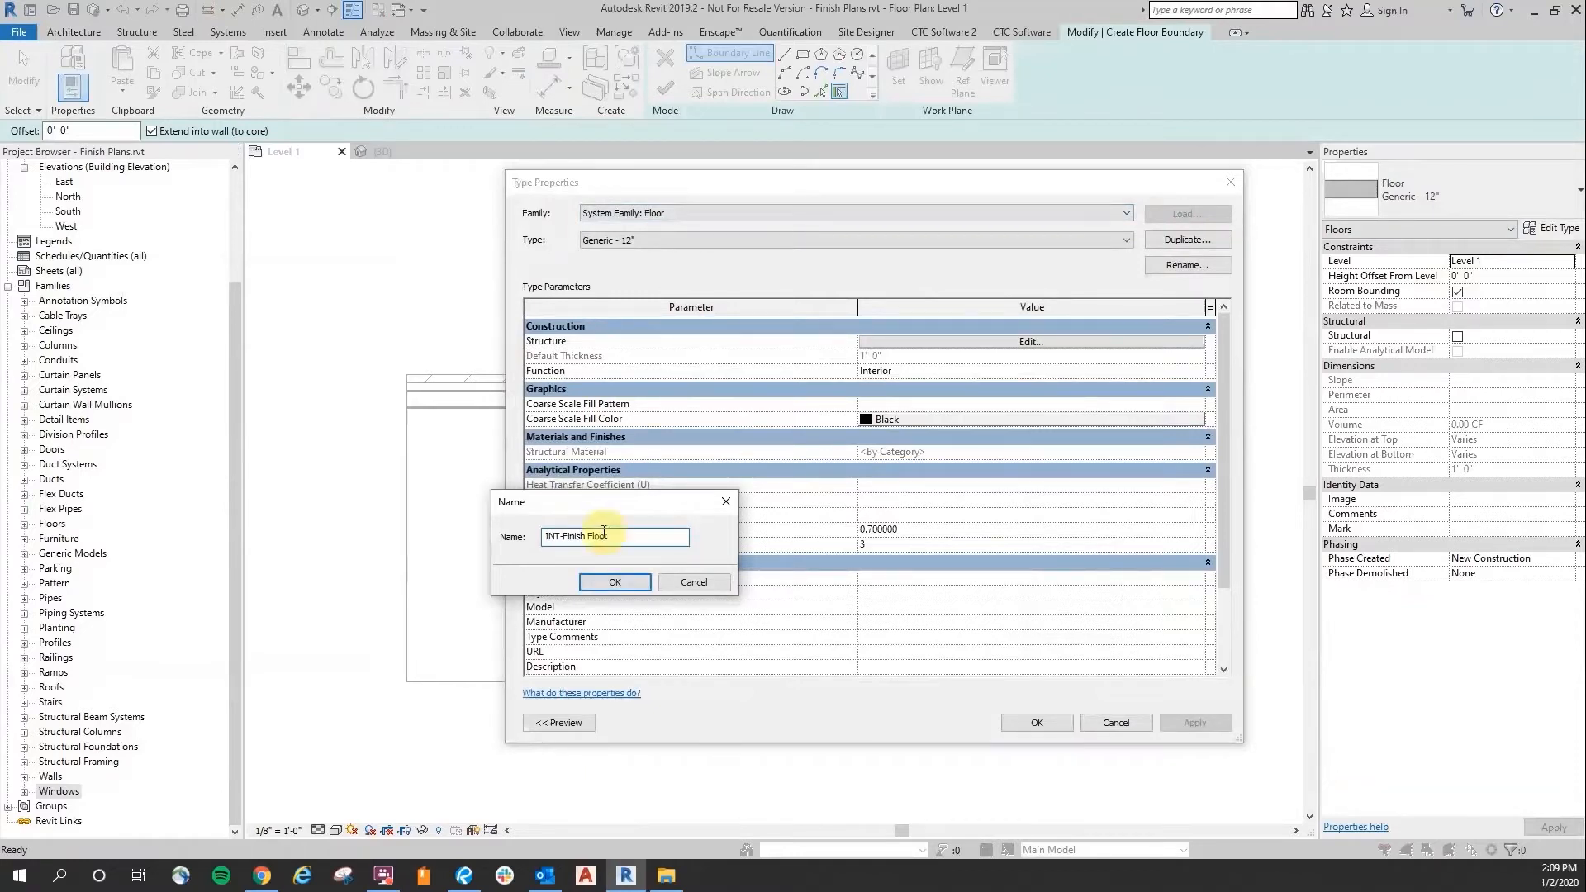
{"action": "left_click", "coordinate": [618, 581]}
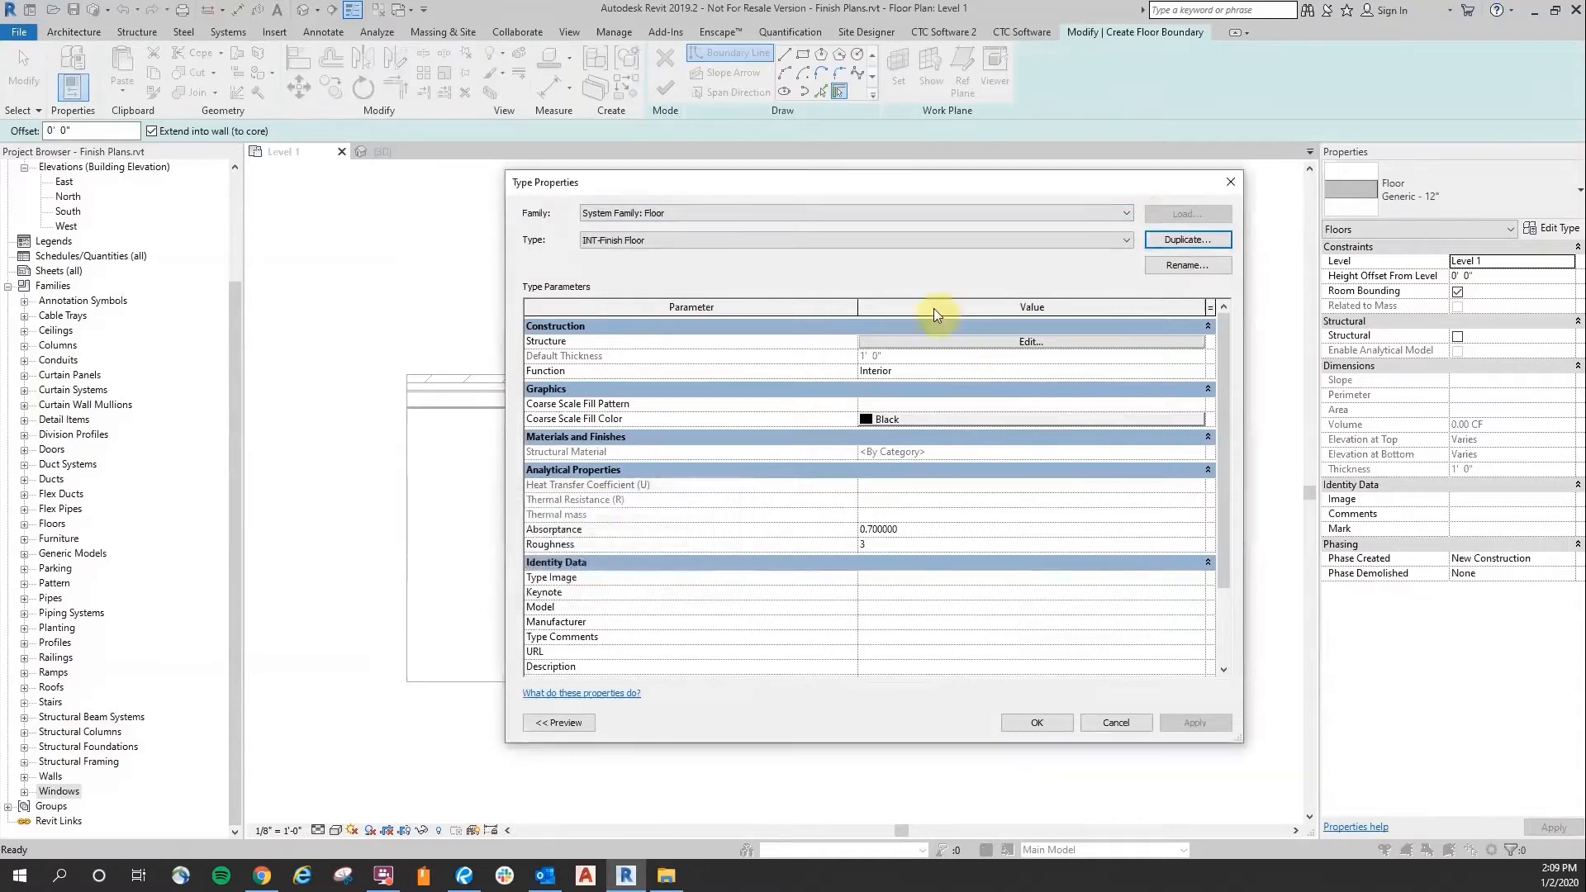
Step: Set the INT-Finish Floor structure layer thickness to 0' 0 1/4" and apply the type
{"action": "left_click", "coordinate": [1031, 341]}
{"action": "left_click", "coordinate": [884, 340]}
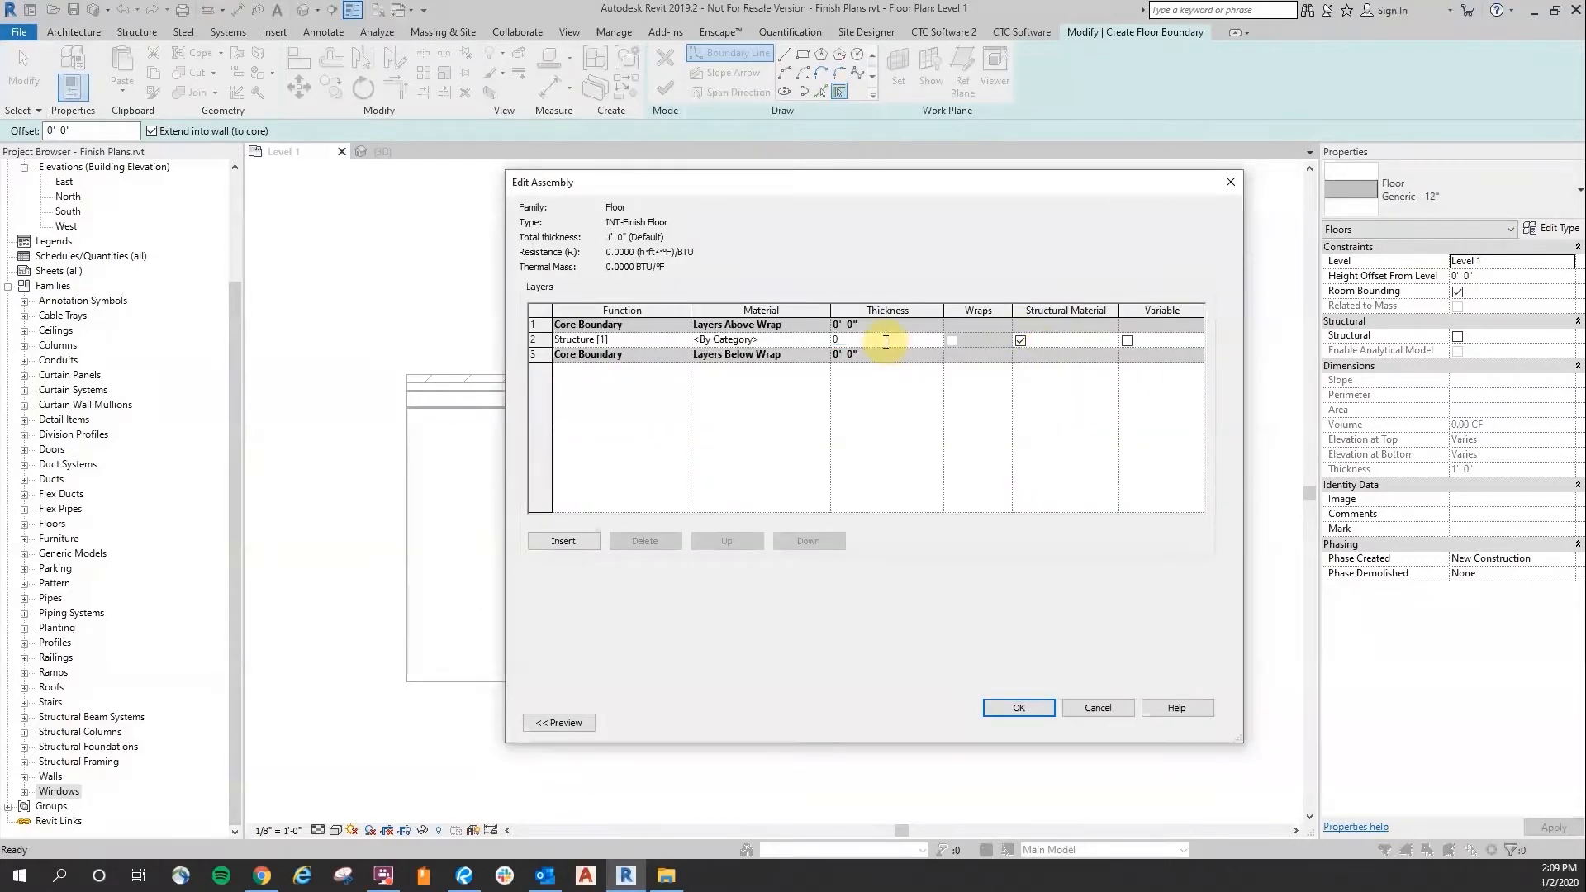
{"action": "left_click", "coordinate": [700, 423]}
{"action": "left_click", "coordinate": [1018, 708]}
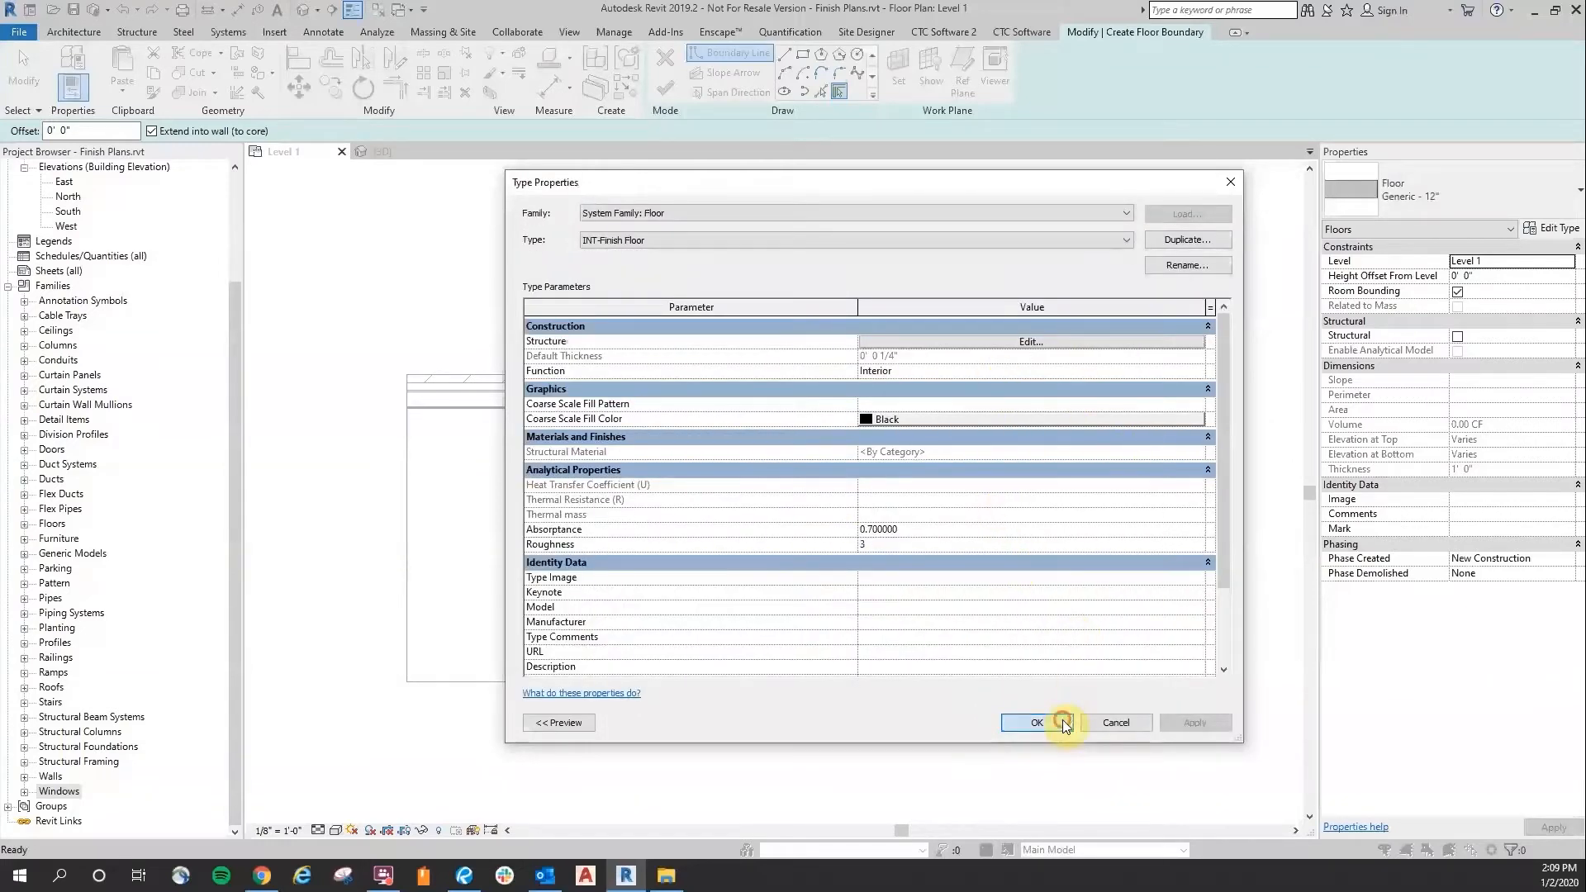
{"action": "left_click", "coordinate": [1038, 721]}
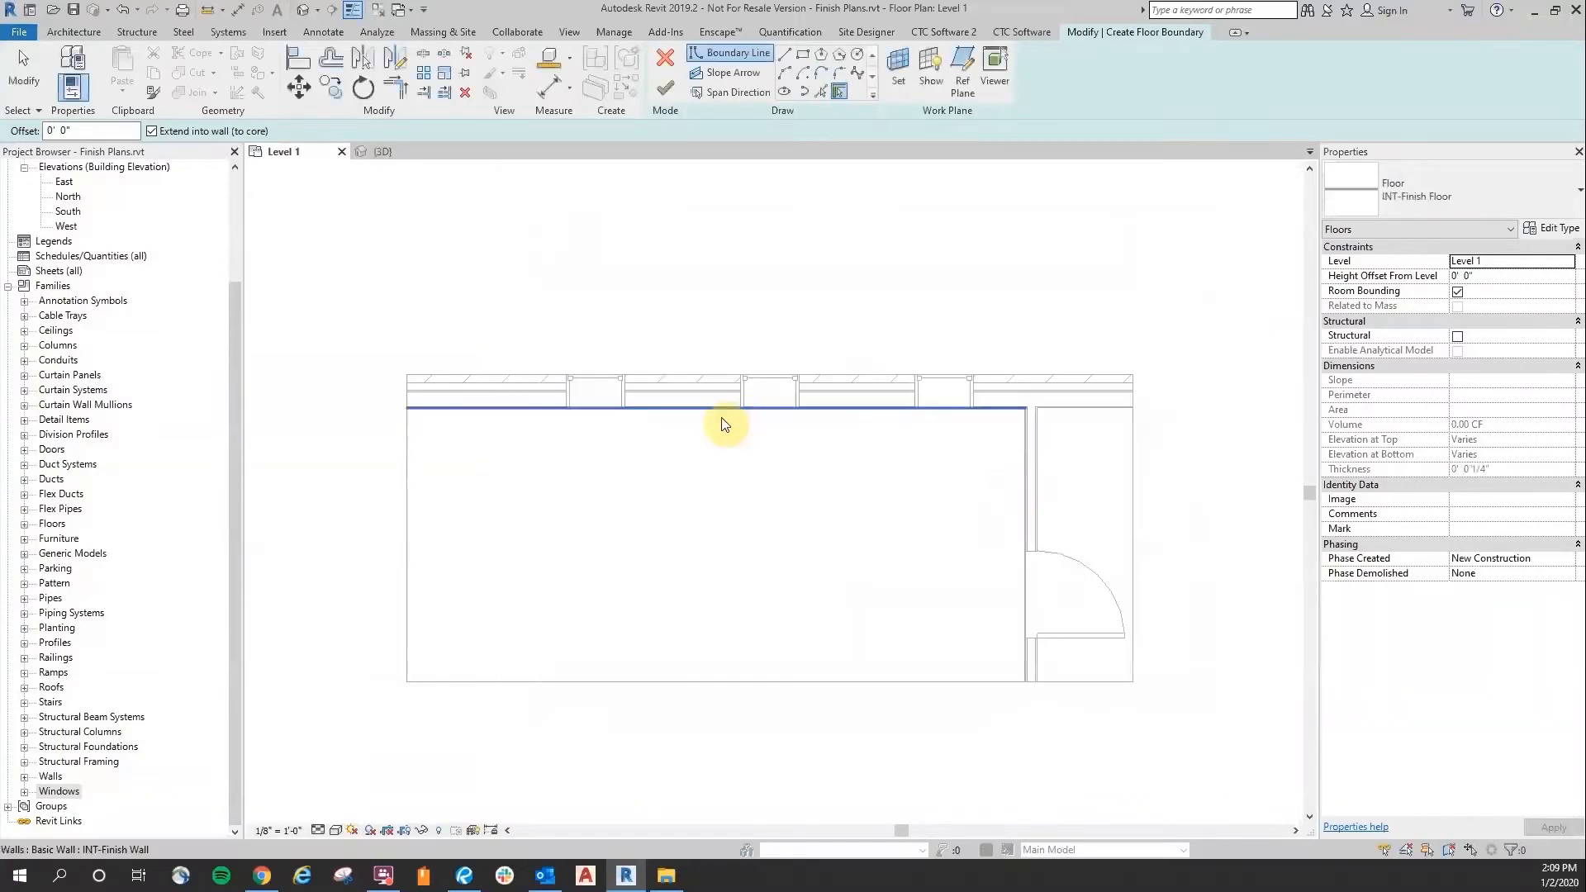
Step: Sketch a straight floor boundary line along the room face of the exterior wall's finish wall, from the west end to the partition corner
{"action": "left_click", "coordinate": [783, 54]}
{"action": "scroll", "coordinate": [401, 420], "scroll_direction": "up", "scroll_amount": 4}
{"action": "scroll", "coordinate": [400, 419], "scroll_direction": "up", "scroll_amount": 4}
{"action": "left_click", "coordinate": [472, 281]}
{"action": "scroll", "coordinate": [930, 384], "scroll_direction": "down", "scroll_amount": 5}
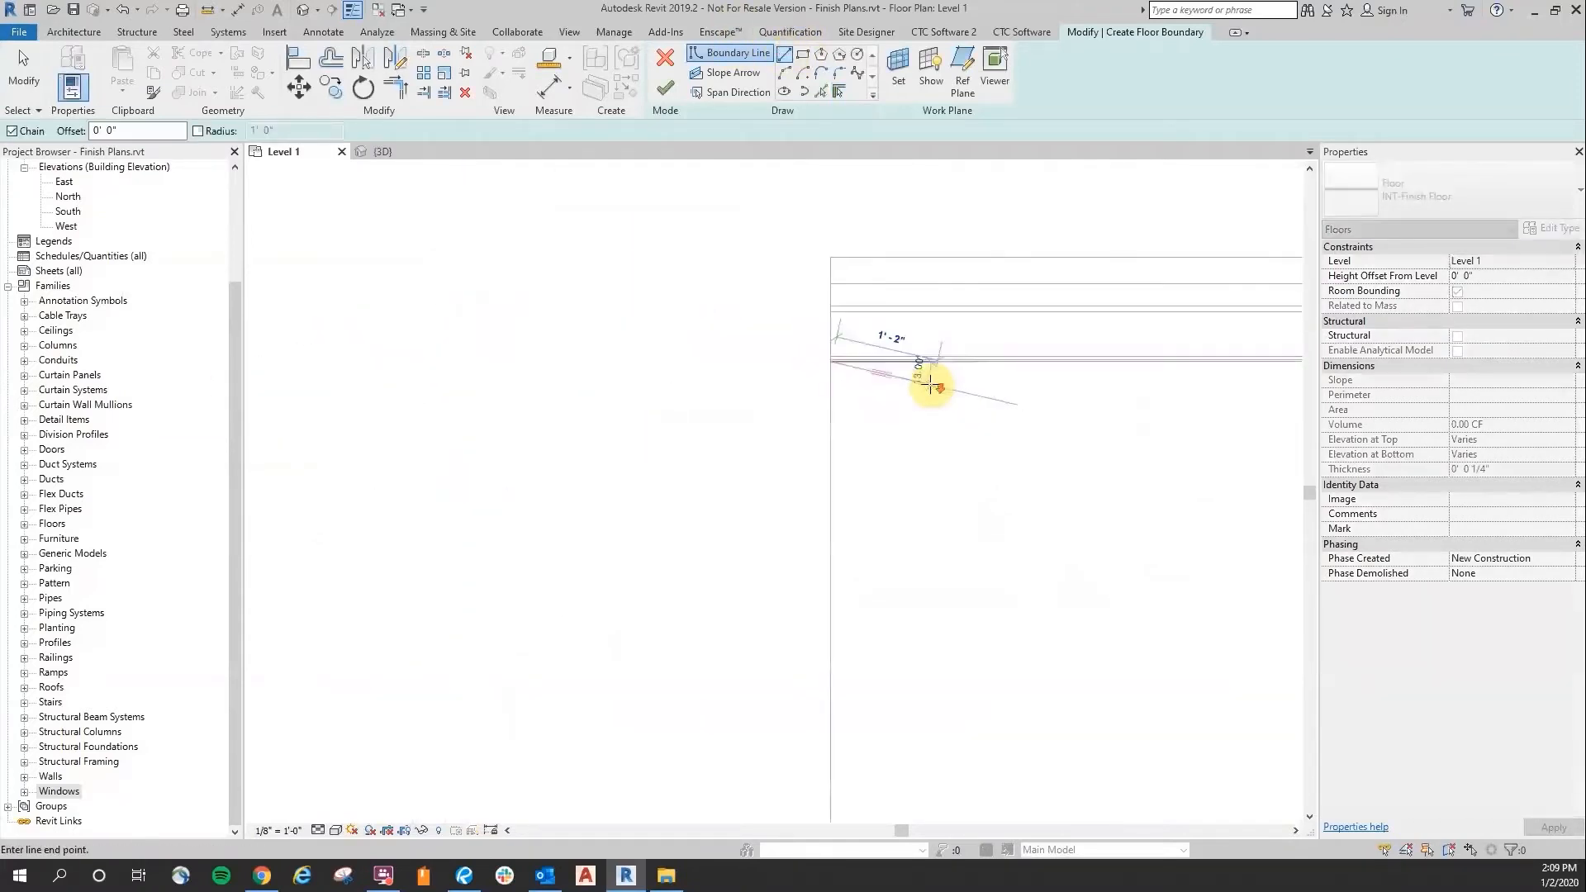
{"action": "scroll", "coordinate": [1035, 382], "scroll_direction": "up", "scroll_amount": 4}
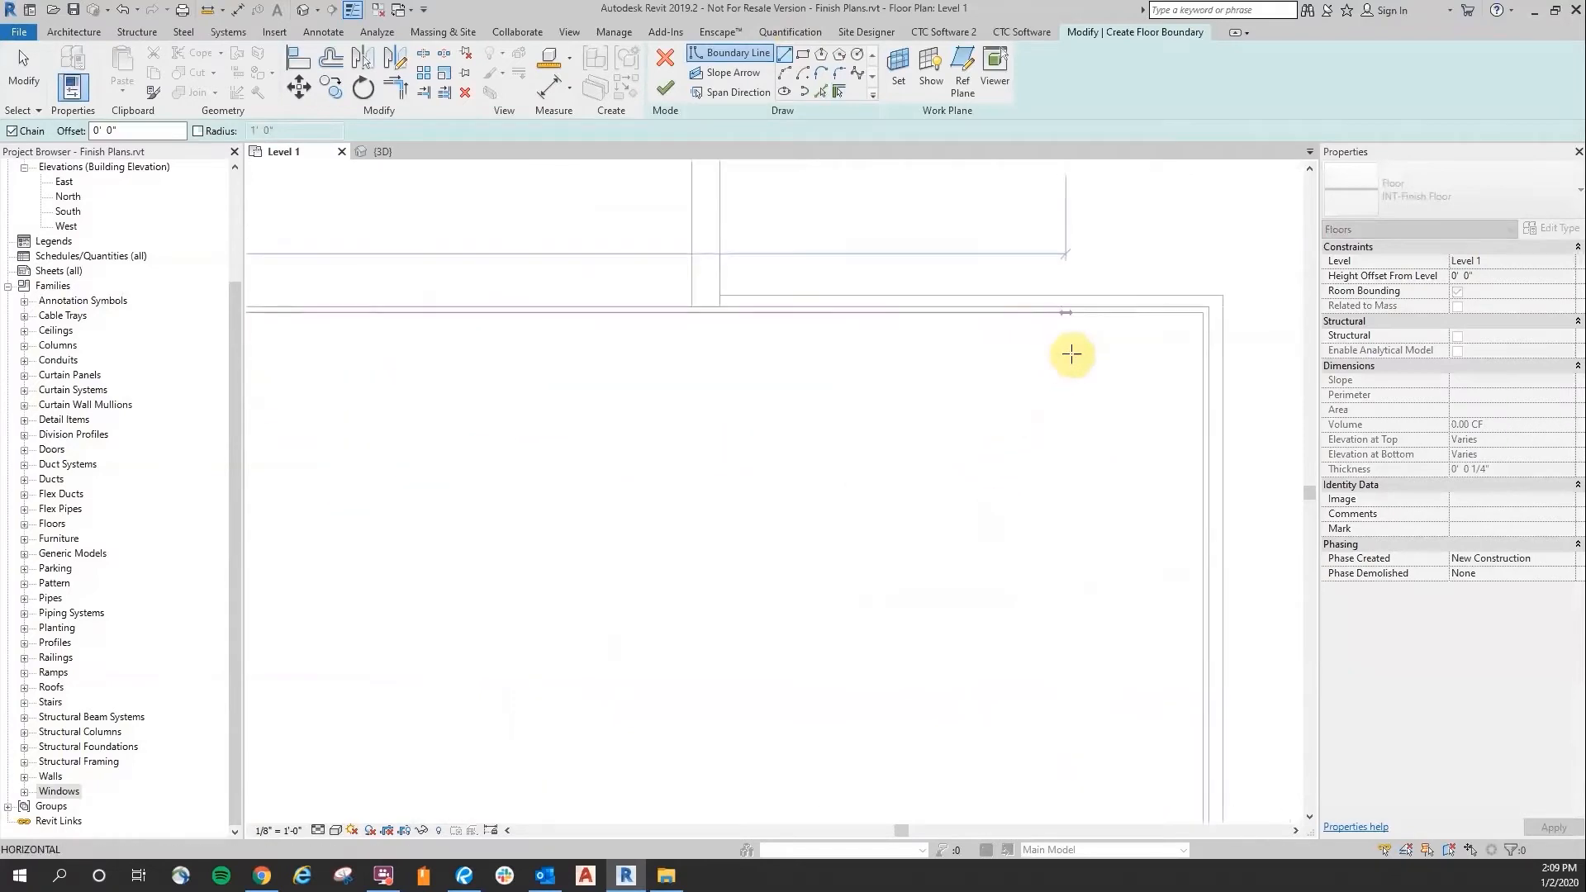
{"action": "left_click", "coordinate": [1204, 314]}
Step: Continue the floor boundary down the partition's finish face to the upper door jamb and partway into the door opening
{"action": "scroll", "coordinate": [925, 463], "scroll_direction": "down", "scroll_amount": 3}
{"action": "middle_click_drag", "start_coordinate": [928, 578], "coordinate": [684, 312]}
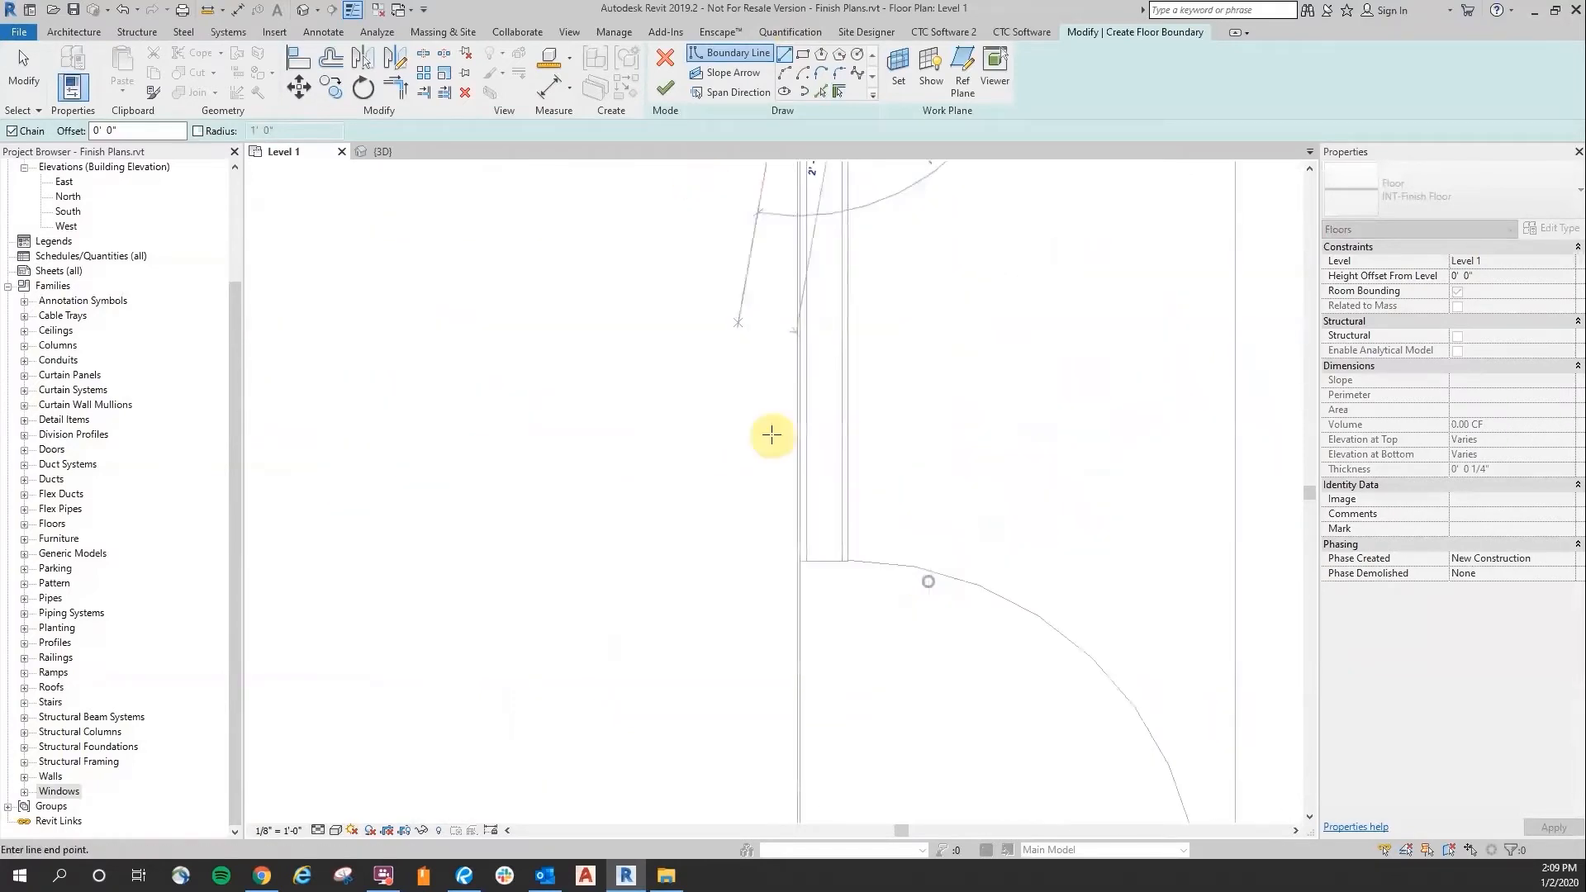
{"action": "scroll", "coordinate": [816, 593], "scroll_direction": "up", "scroll_amount": 2}
{"action": "scroll", "coordinate": [817, 541], "scroll_direction": "up", "scroll_amount": 2}
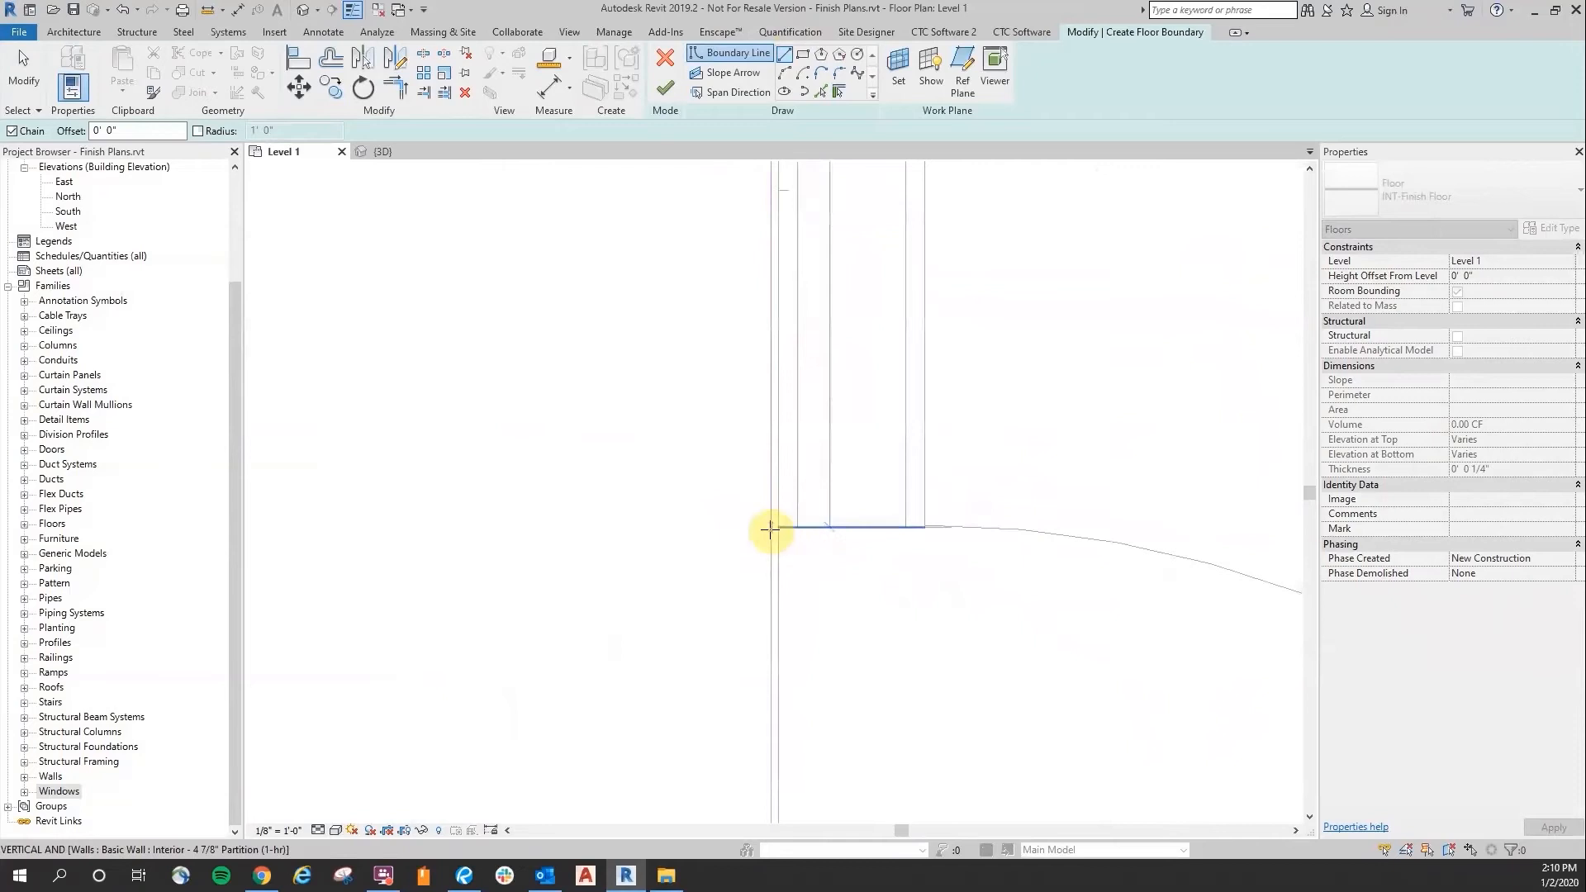
{"action": "left_click", "coordinate": [771, 528]}
{"action": "left_click", "coordinate": [847, 526]}
Step: Continue the floor boundary across the door opening to the lower jamb, back to the partition's finish face, and down to the slab edge
{"action": "scroll", "coordinate": [901, 545], "scroll_direction": "down", "scroll_amount": 2}
{"action": "middle_click_drag", "start_coordinate": [907, 703], "coordinate": [849, 211]}
{"action": "left_click", "coordinate": [818, 580]}
{"action": "scroll", "coordinate": [805, 577], "scroll_direction": "up", "scroll_amount": 3}
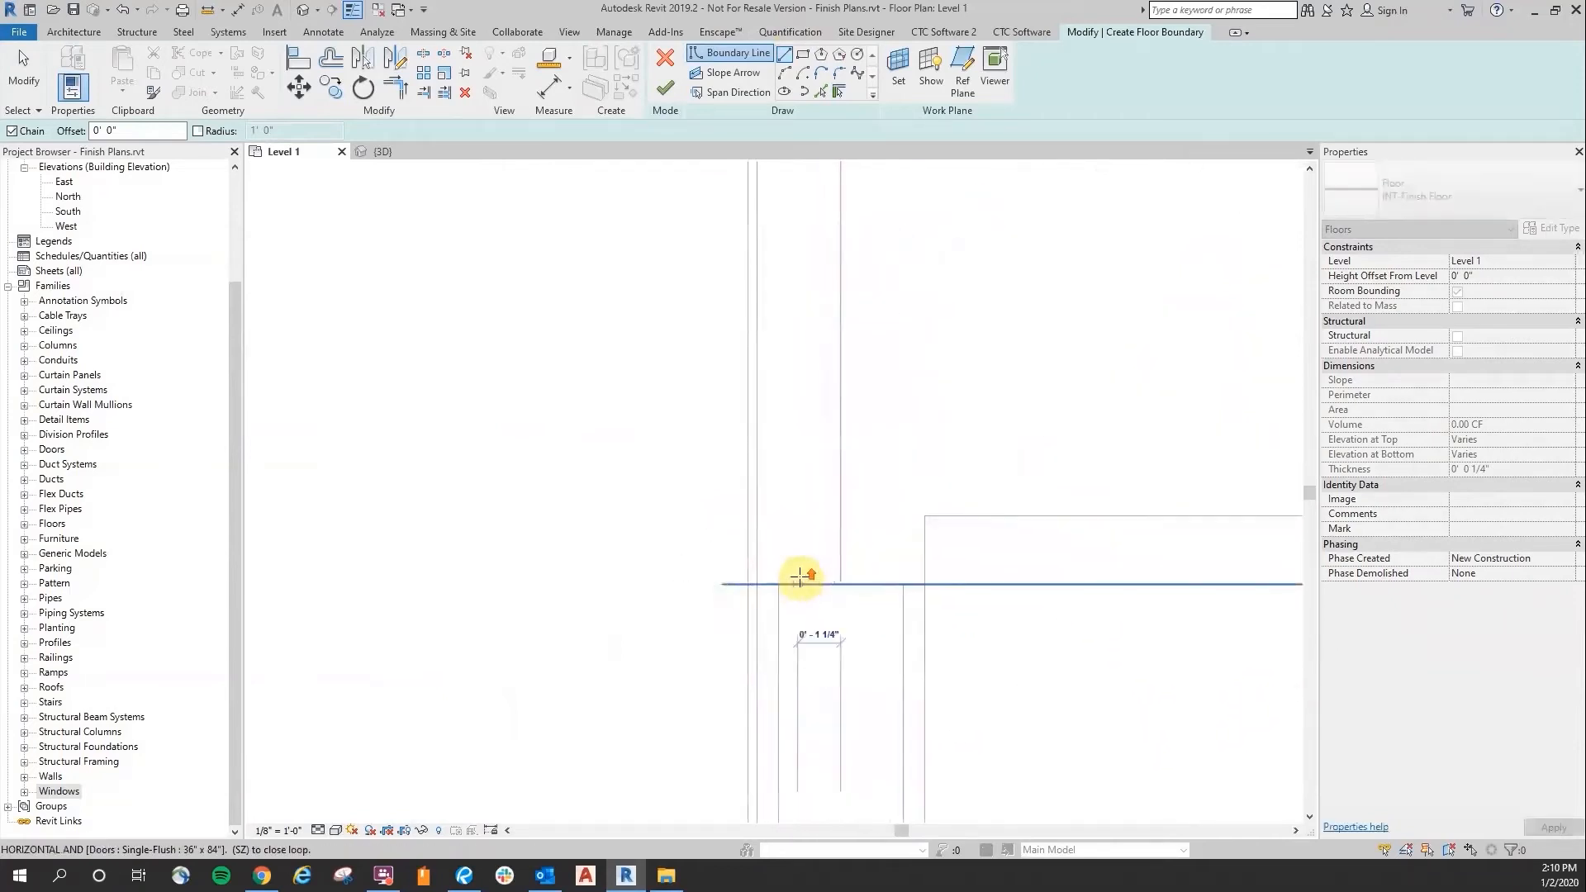
{"action": "left_click", "coordinate": [704, 591]}
{"action": "scroll", "coordinate": [796, 432], "scroll_direction": "down", "scroll_amount": 6}
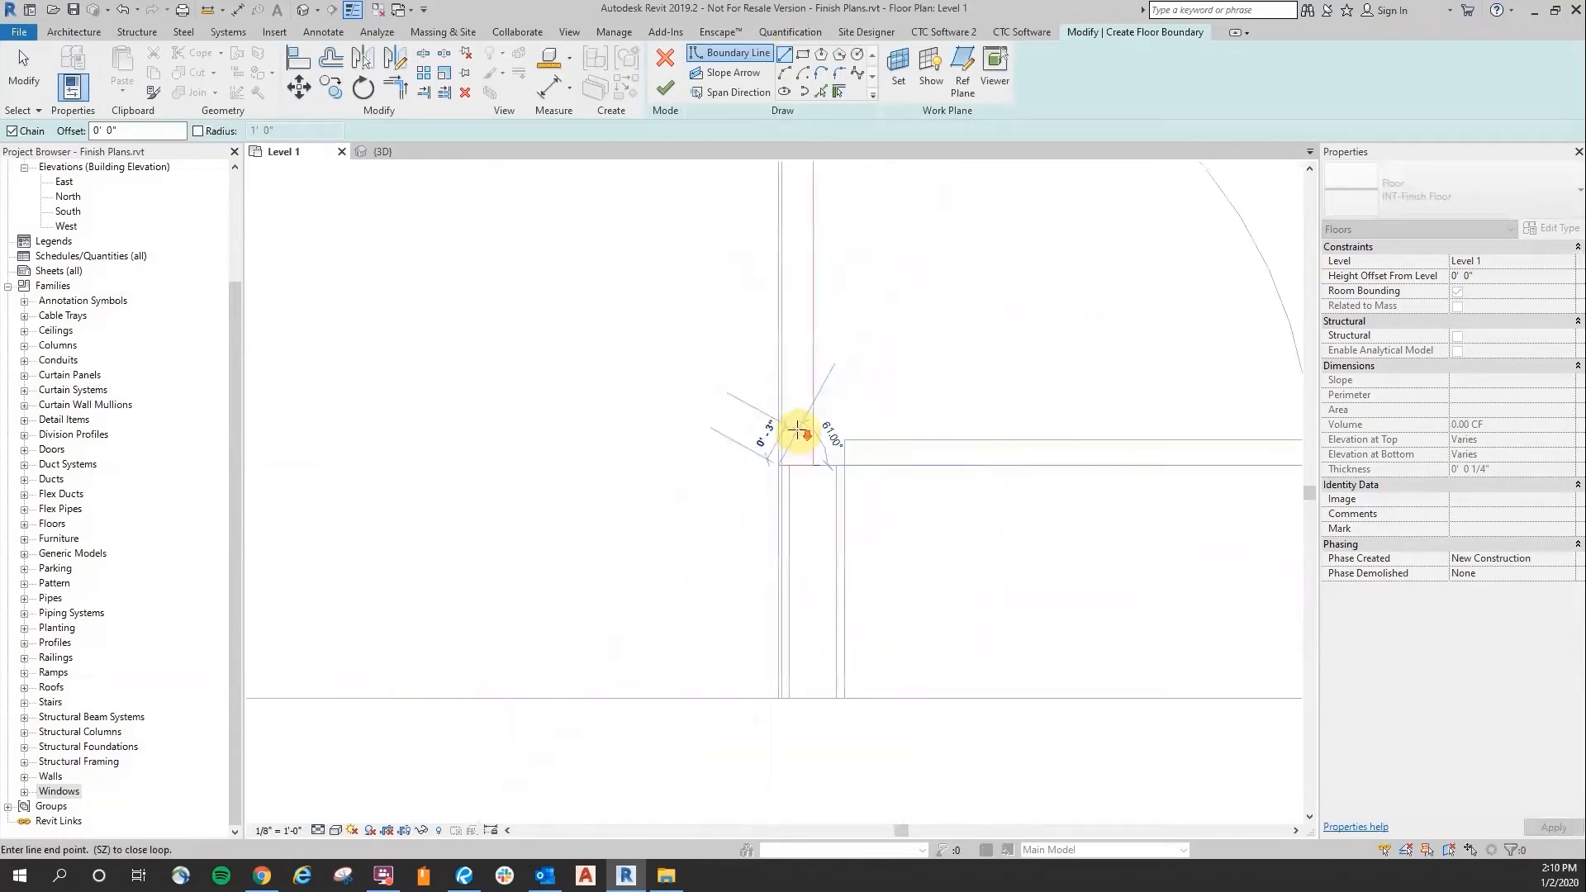
{"action": "scroll", "coordinate": [768, 549], "scroll_direction": "up", "scroll_amount": 2}
{"action": "left_click", "coordinate": [808, 568]}
Step: Close the floor boundary along the slab's south and west edges and finish the floor sketch
{"action": "scroll", "coordinate": [808, 335], "scroll_direction": "down", "scroll_amount": 3}
{"action": "middle_click_drag", "start_coordinate": [553, 276], "coordinate": [1048, 397]}
{"action": "scroll", "coordinate": [1024, 405], "scroll_direction": "down", "scroll_amount": 1}
{"action": "scroll", "coordinate": [731, 378], "scroll_direction": "down", "scroll_amount": 2}
{"action": "middle_click_drag", "start_coordinate": [740, 375], "coordinate": [1061, 402]}
{"action": "left_click", "coordinate": [568, 516]}
{"action": "scroll", "coordinate": [673, 265], "scroll_direction": "down", "scroll_amount": 3}
{"action": "scroll", "coordinate": [608, 424], "scroll_direction": "up", "scroll_amount": 3}
{"action": "scroll", "coordinate": [563, 265], "scroll_direction": "down", "scroll_amount": 2}
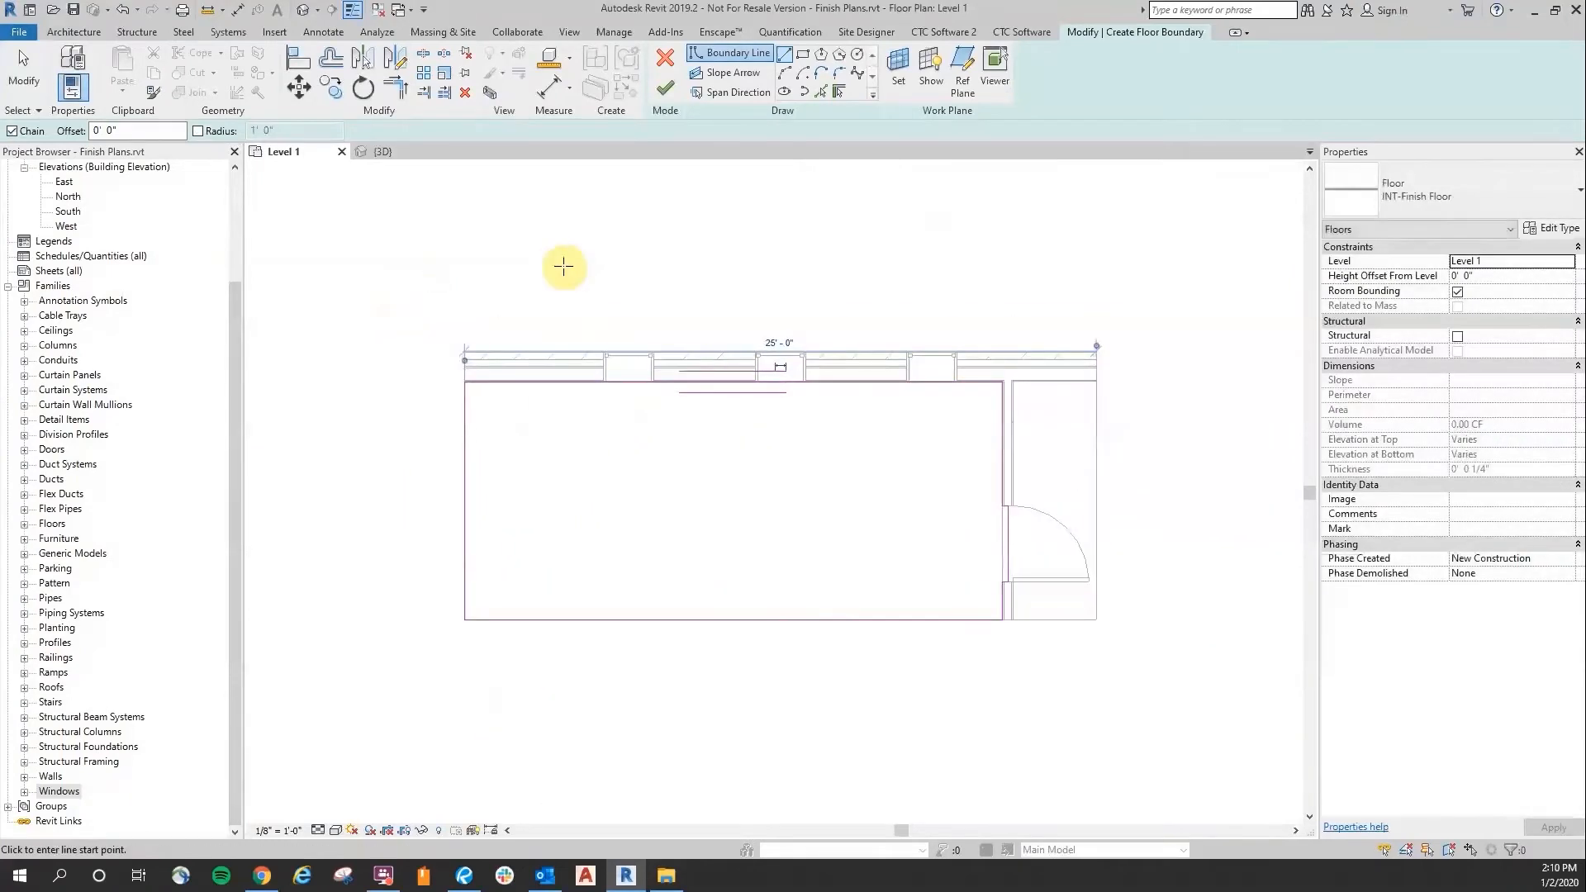
{"action": "left_click", "coordinate": [666, 86]}
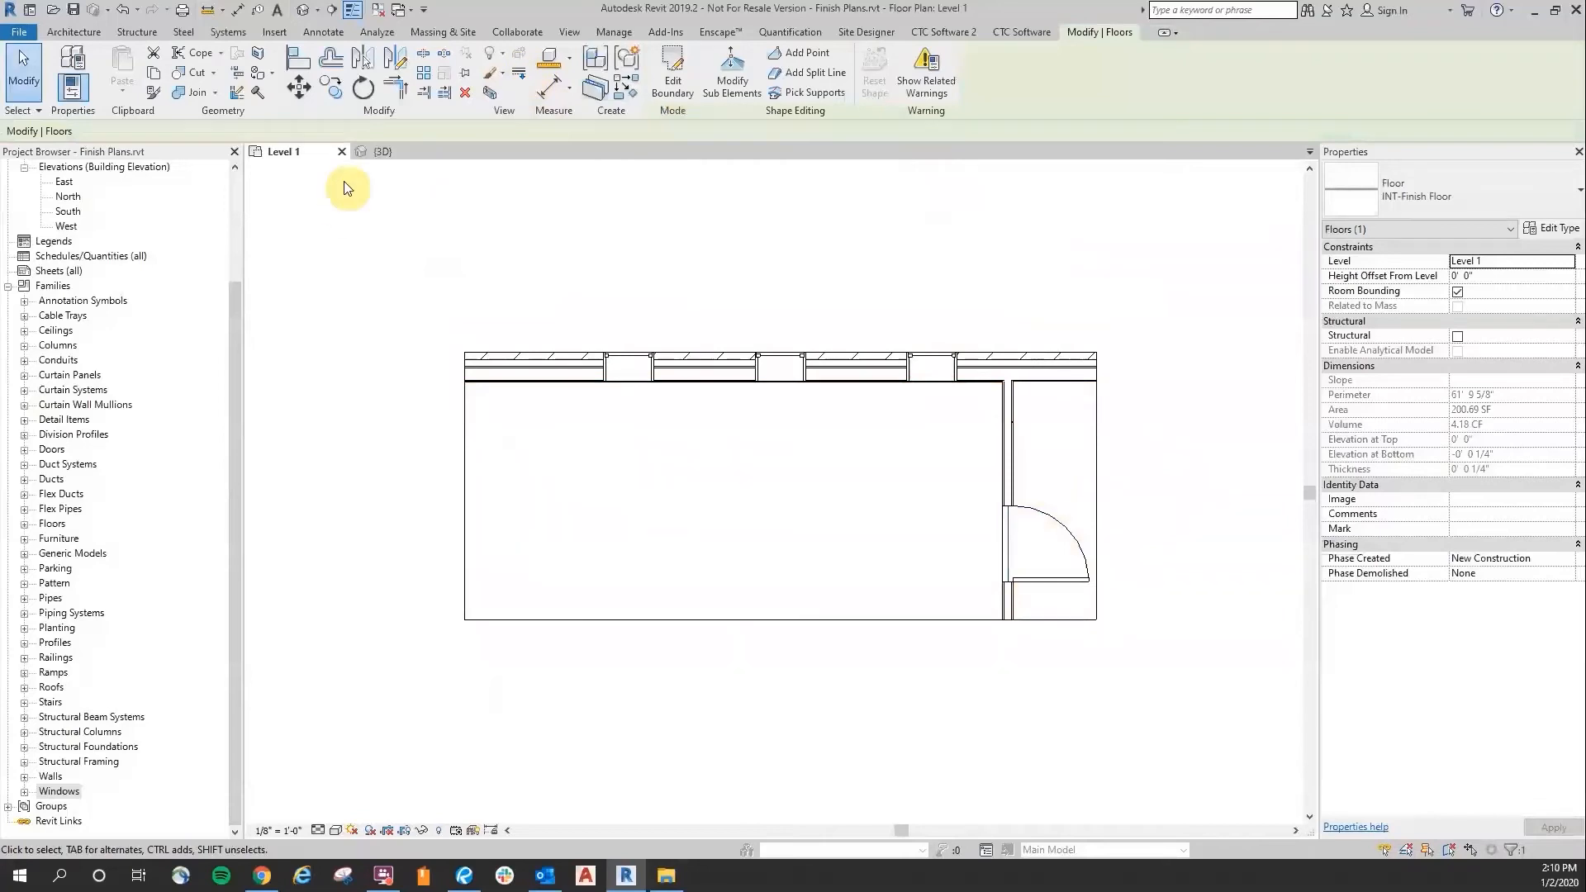
Step: In the 3D view, set the finish floor's height offset from Level 1 to 0' 0 1/4"
{"action": "left_click", "coordinate": [384, 149]}
{"action": "scroll", "coordinate": [1069, 623], "scroll_direction": "up", "scroll_amount": 8}
{"action": "scroll", "coordinate": [1034, 468], "scroll_direction": "up", "scroll_amount": 1}
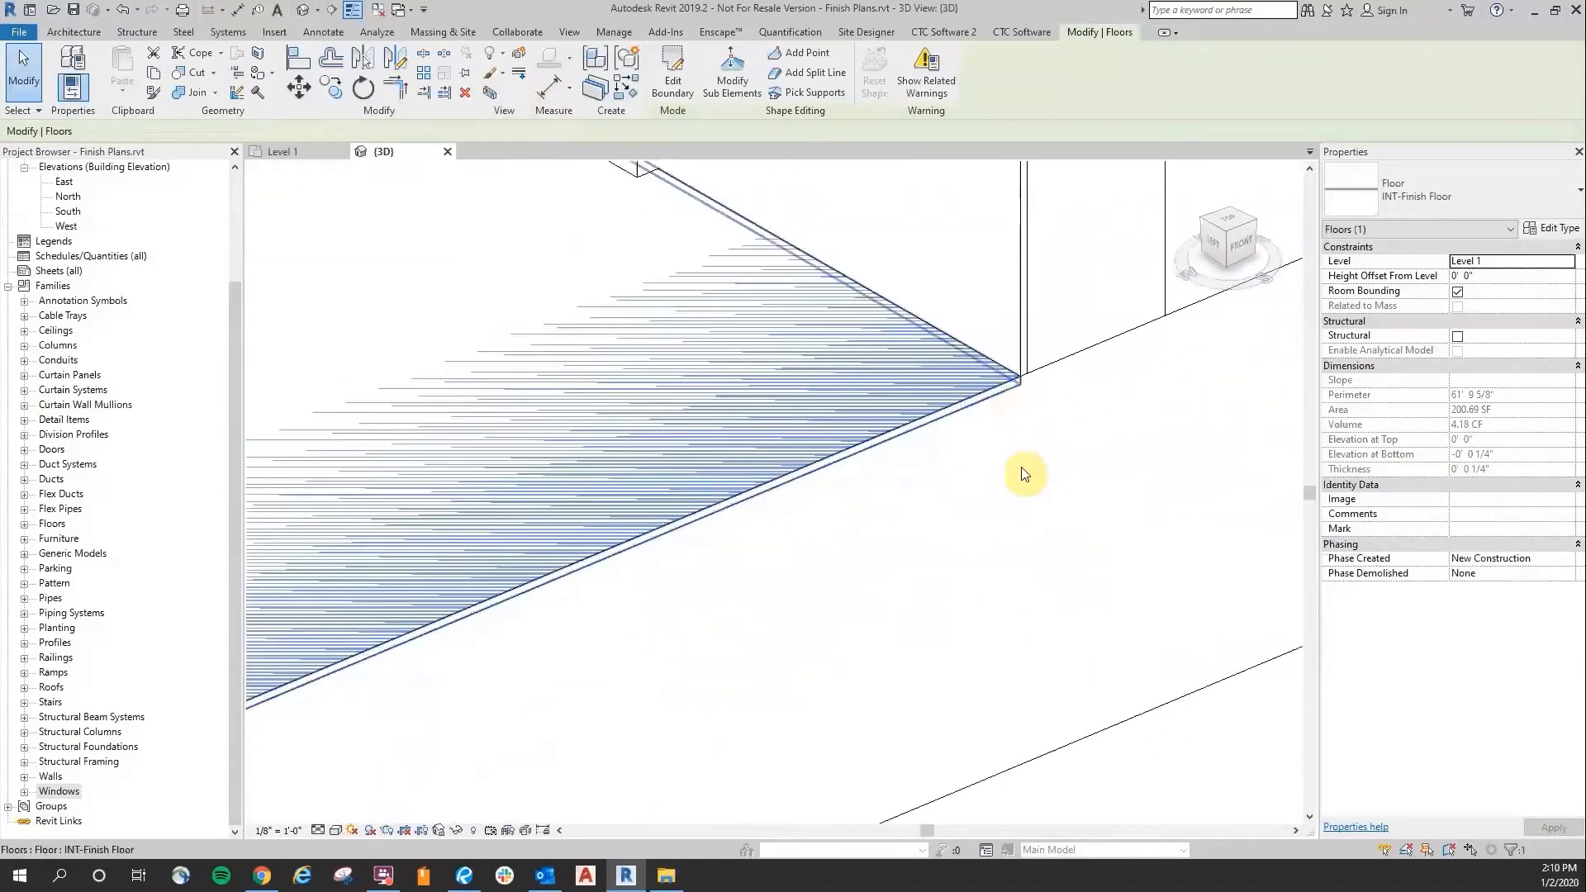
{"action": "left_click", "coordinate": [1501, 275]}
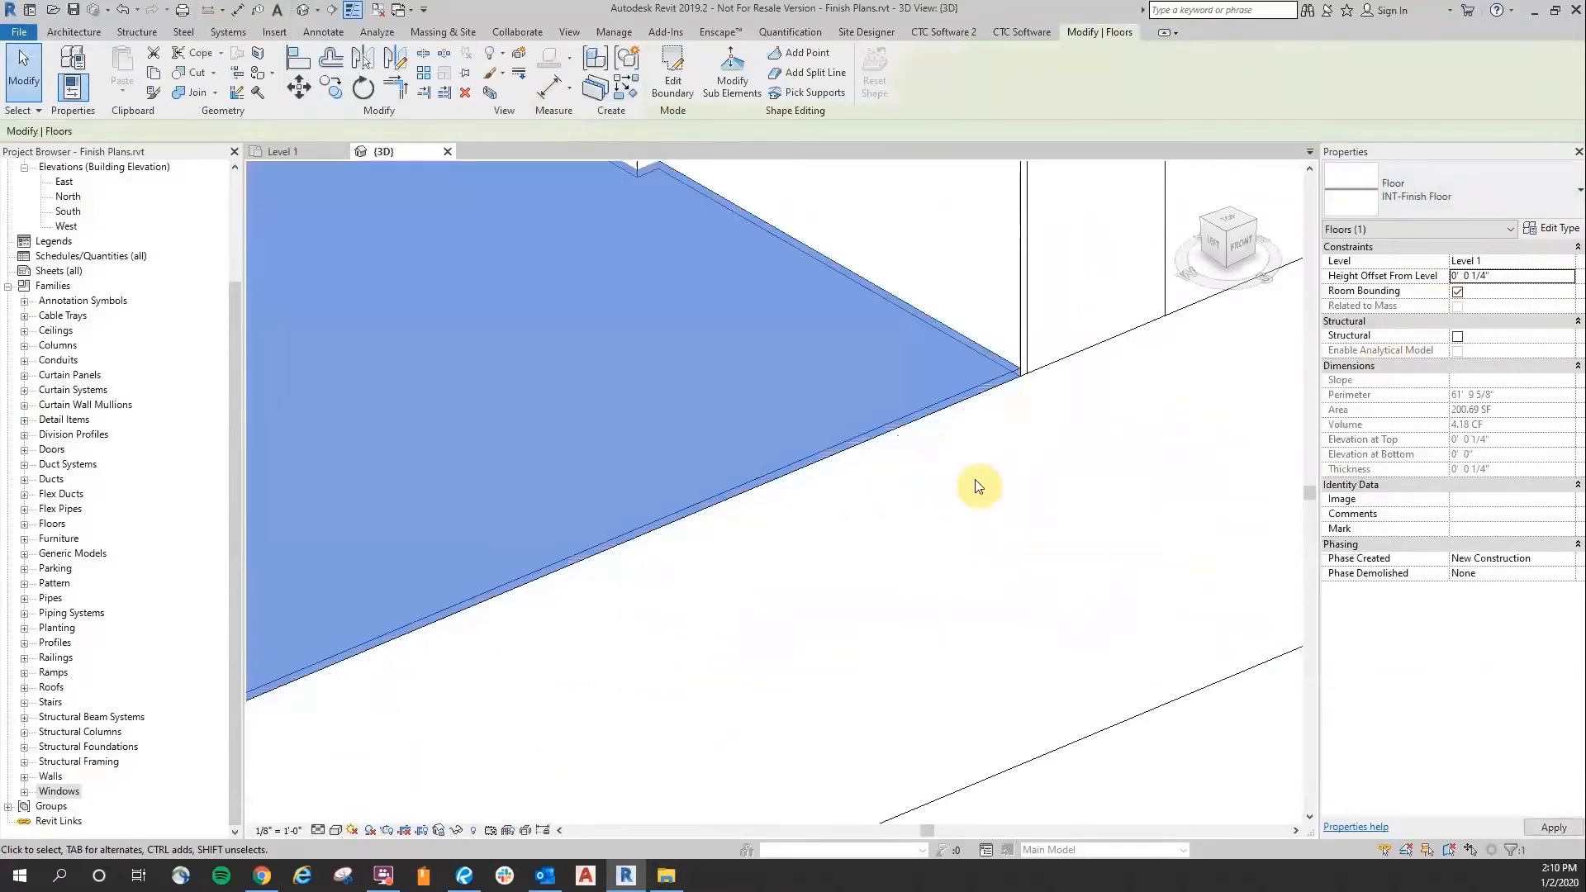
{"action": "left_click", "coordinate": [973, 486]}
{"action": "scroll", "coordinate": [977, 487], "scroll_direction": "down", "scroll_amount": 1}
{"action": "scroll", "coordinate": [979, 486], "scroll_direction": "down", "scroll_amount": 5}
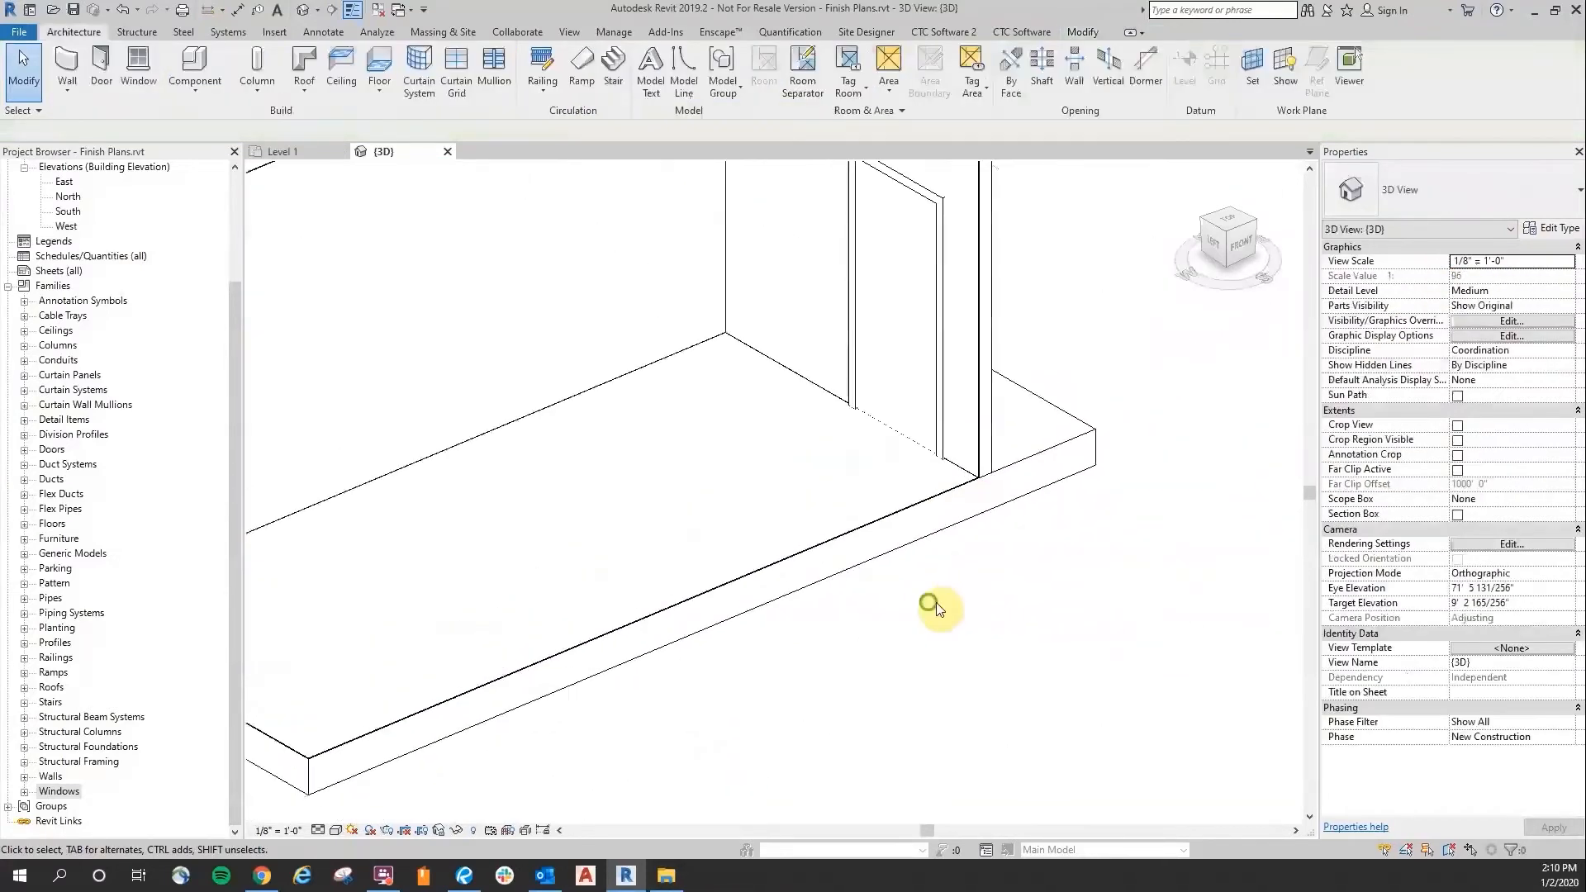
{"action": "scroll", "coordinate": [959, 702], "scroll_direction": "down", "scroll_amount": 2}
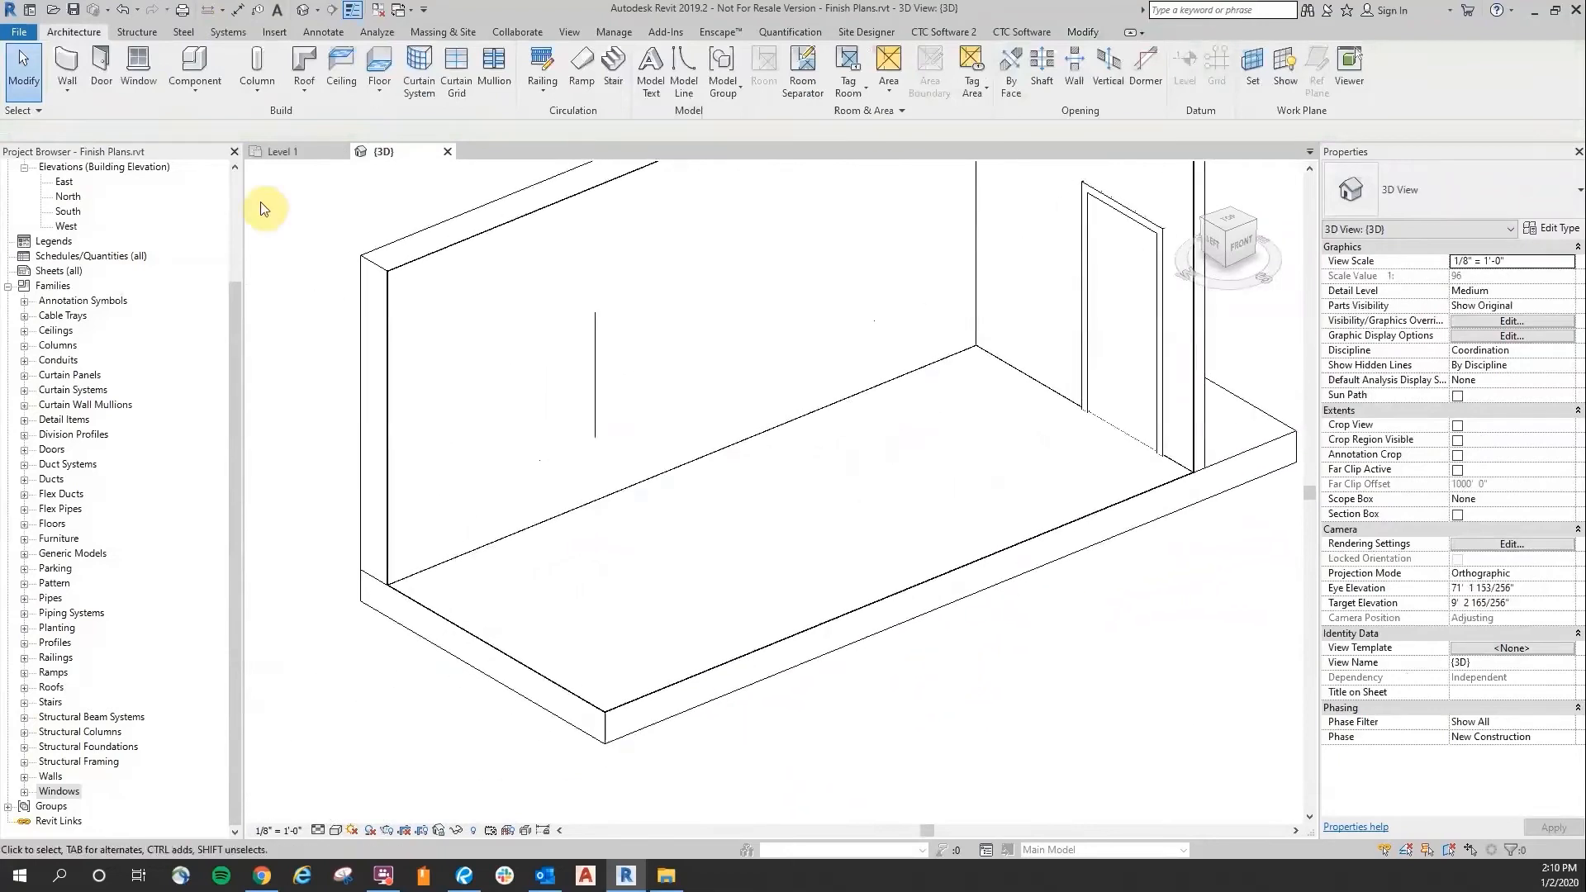
{"action": "scroll", "coordinate": [380, 273], "scroll_direction": "down", "scroll_amount": 2}
{"action": "scroll", "coordinate": [380, 273], "scroll_direction": "down", "scroll_amount": 1}
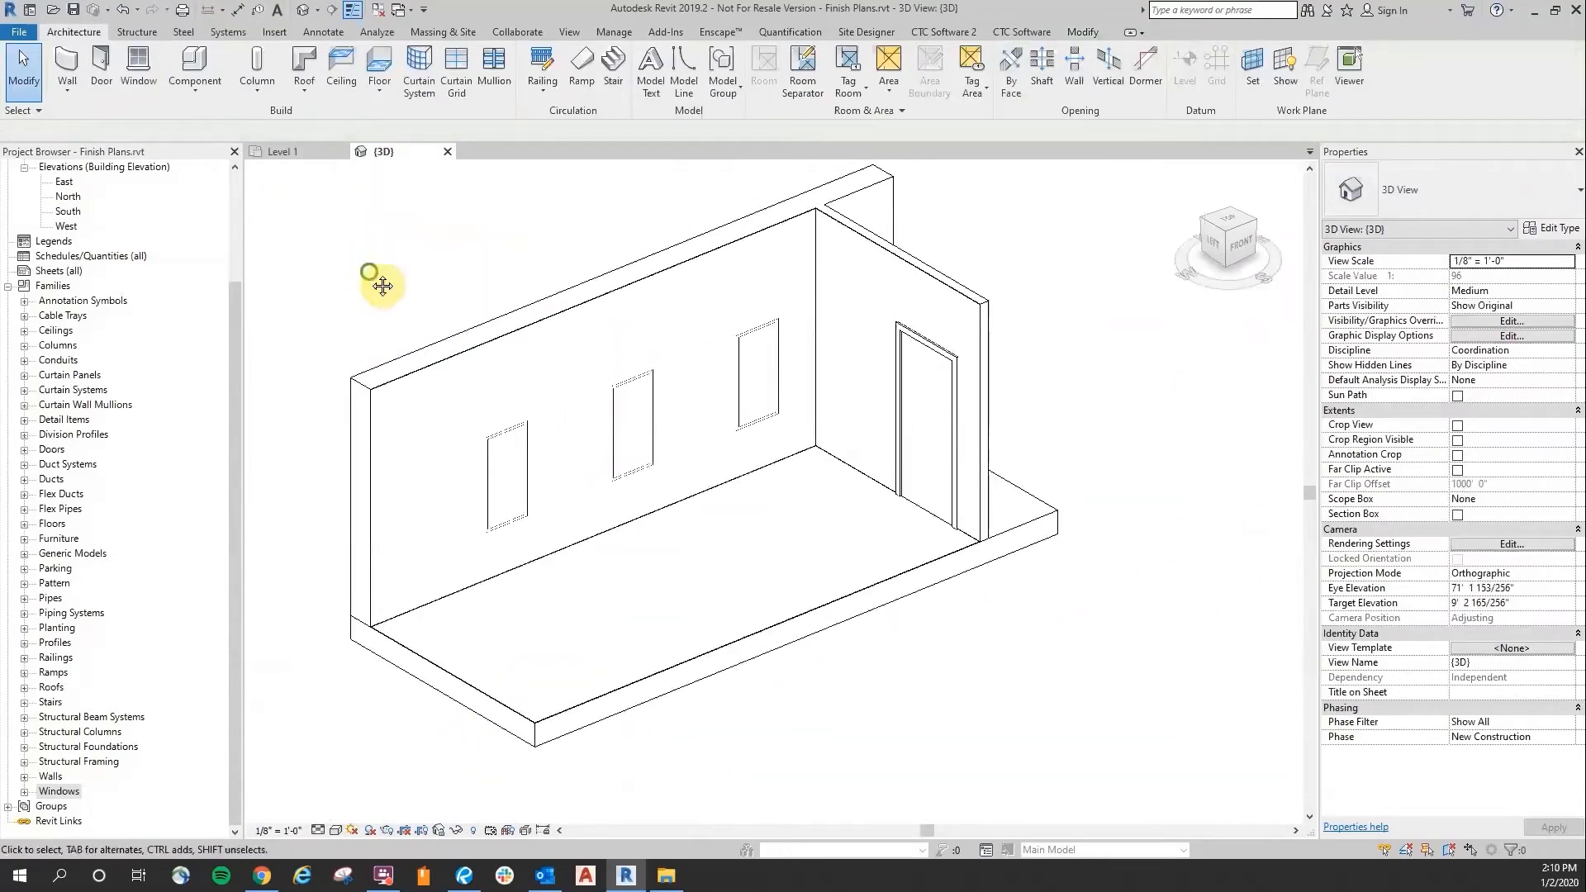
{"action": "scroll", "coordinate": [372, 284], "scroll_direction": "down", "scroll_amount": 1}
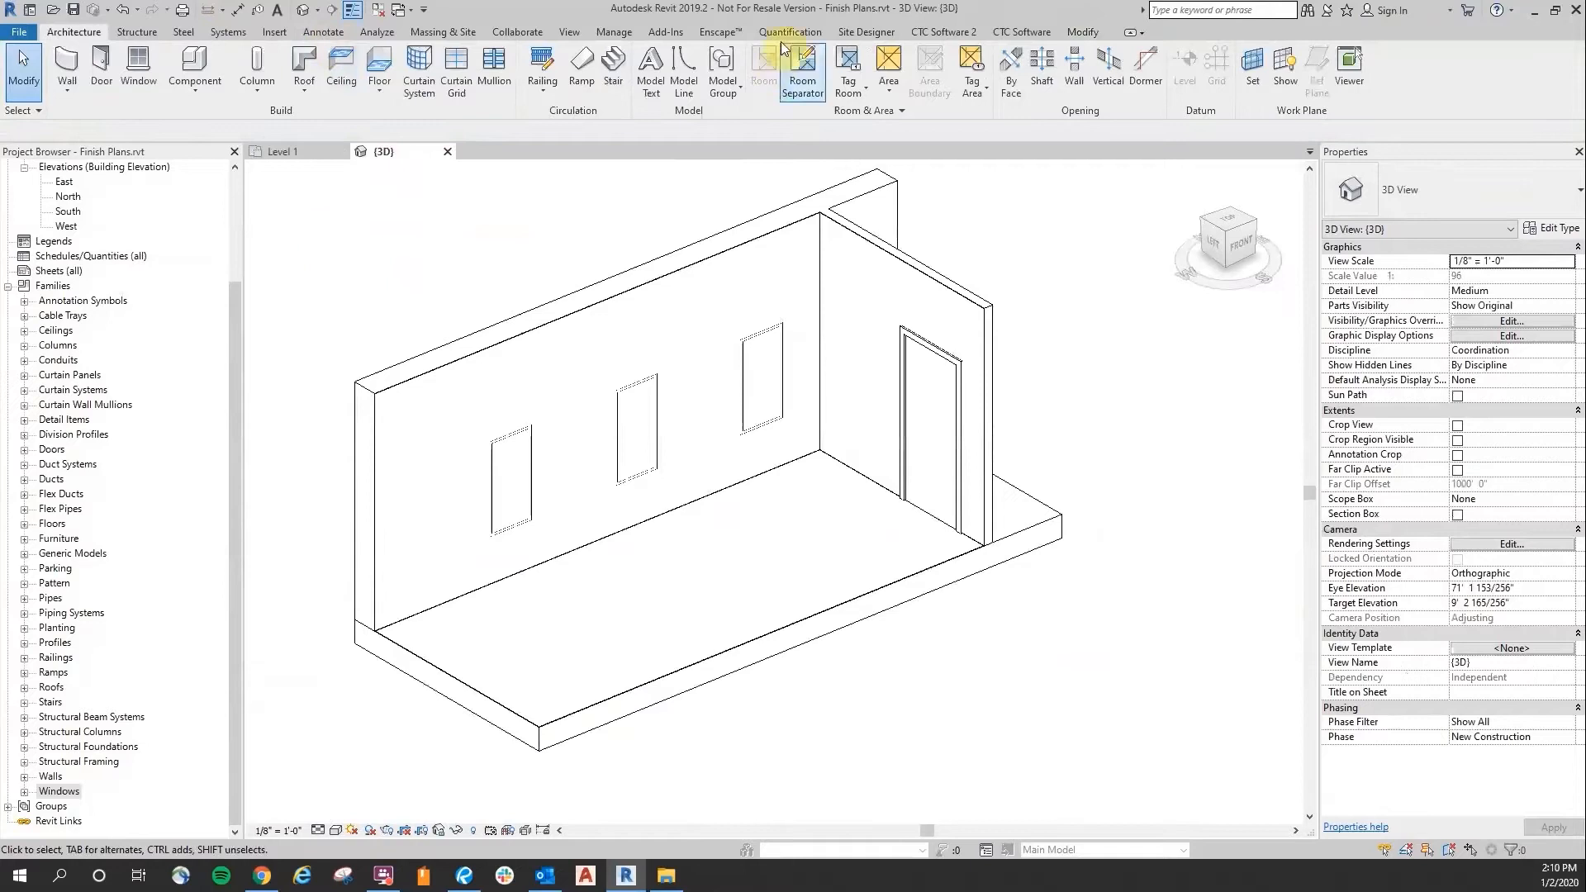
Step: Join the long exterior wall's geometry with its finish wall so the window openings cut through both
{"action": "left_click", "coordinate": [1084, 32]}
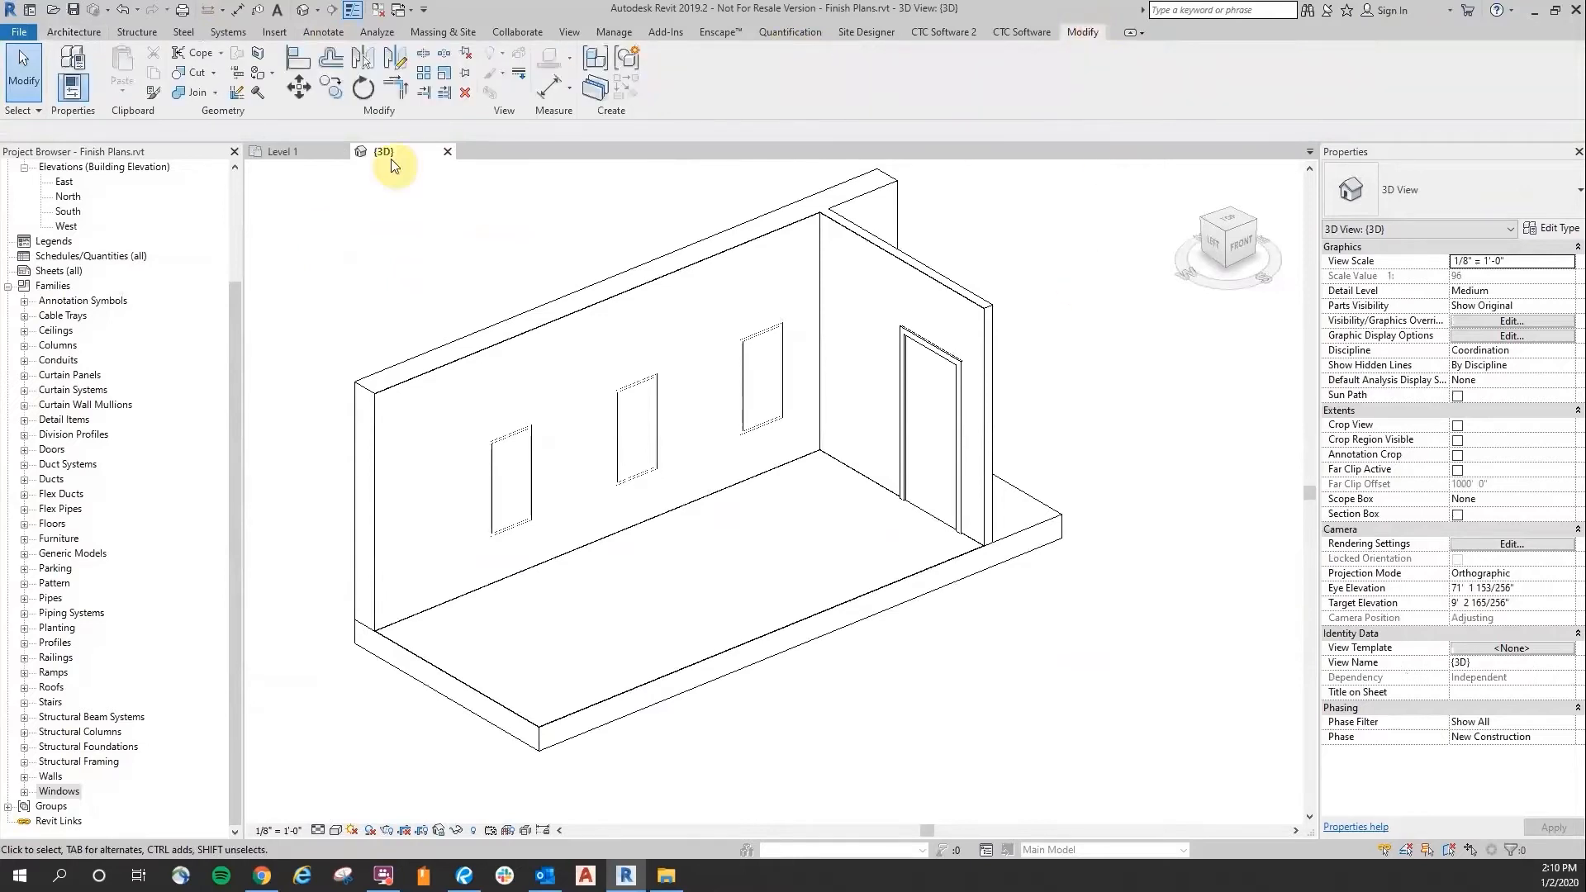
{"action": "left_click", "coordinate": [213, 92]}
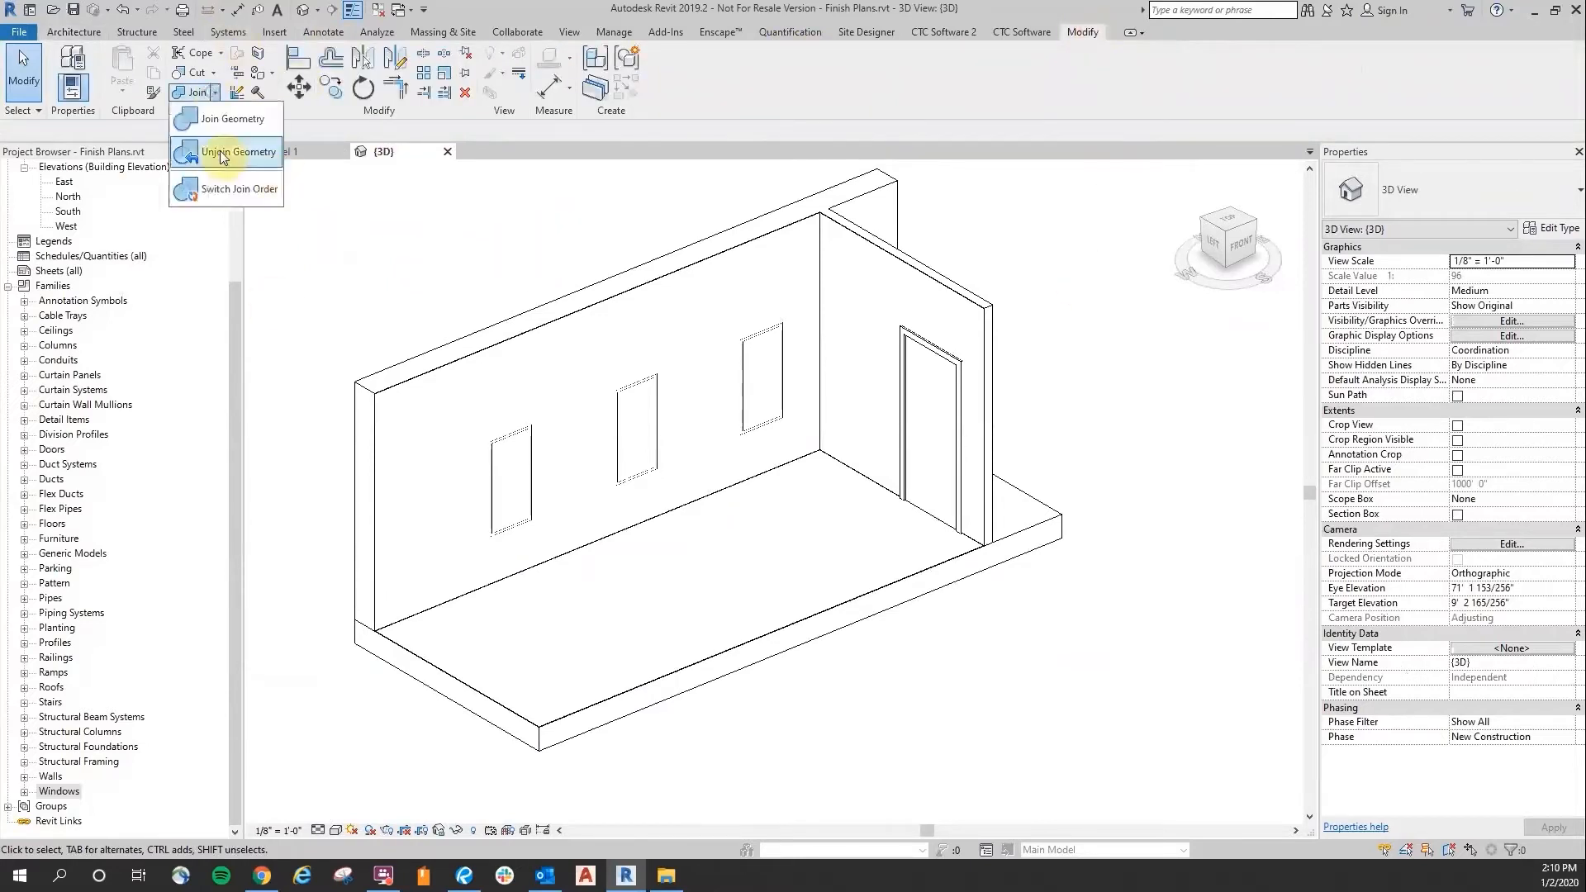
{"action": "left_click", "coordinate": [233, 120]}
{"action": "left_click", "coordinate": [506, 316]}
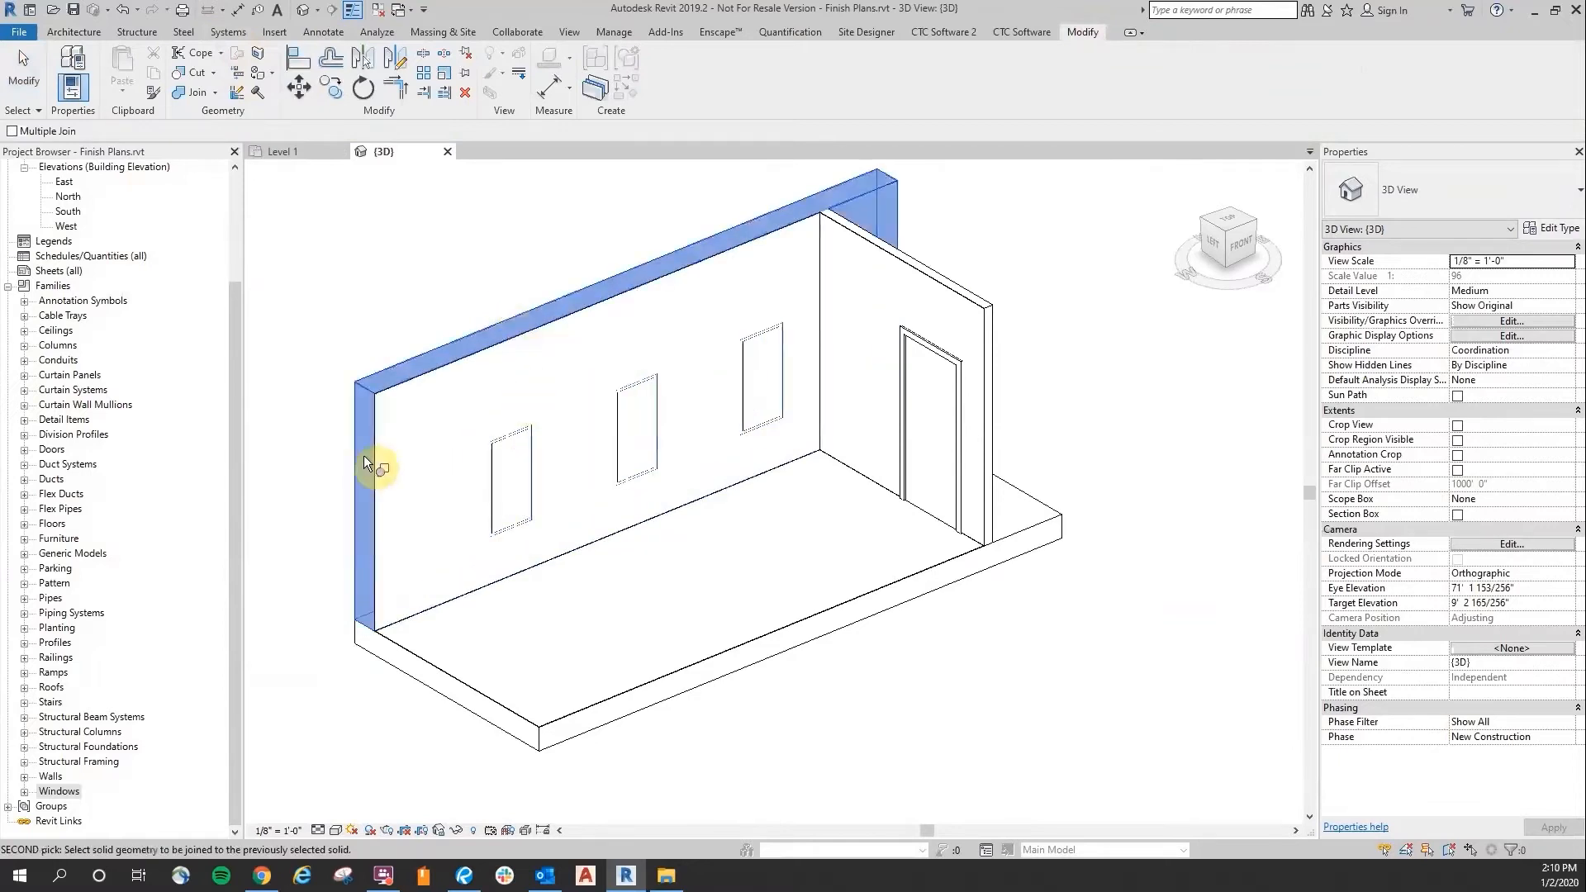
{"action": "scroll", "coordinate": [367, 454], "scroll_direction": "up", "scroll_amount": 3}
{"action": "scroll", "coordinate": [498, 272], "scroll_direction": "down", "scroll_amount": 3}
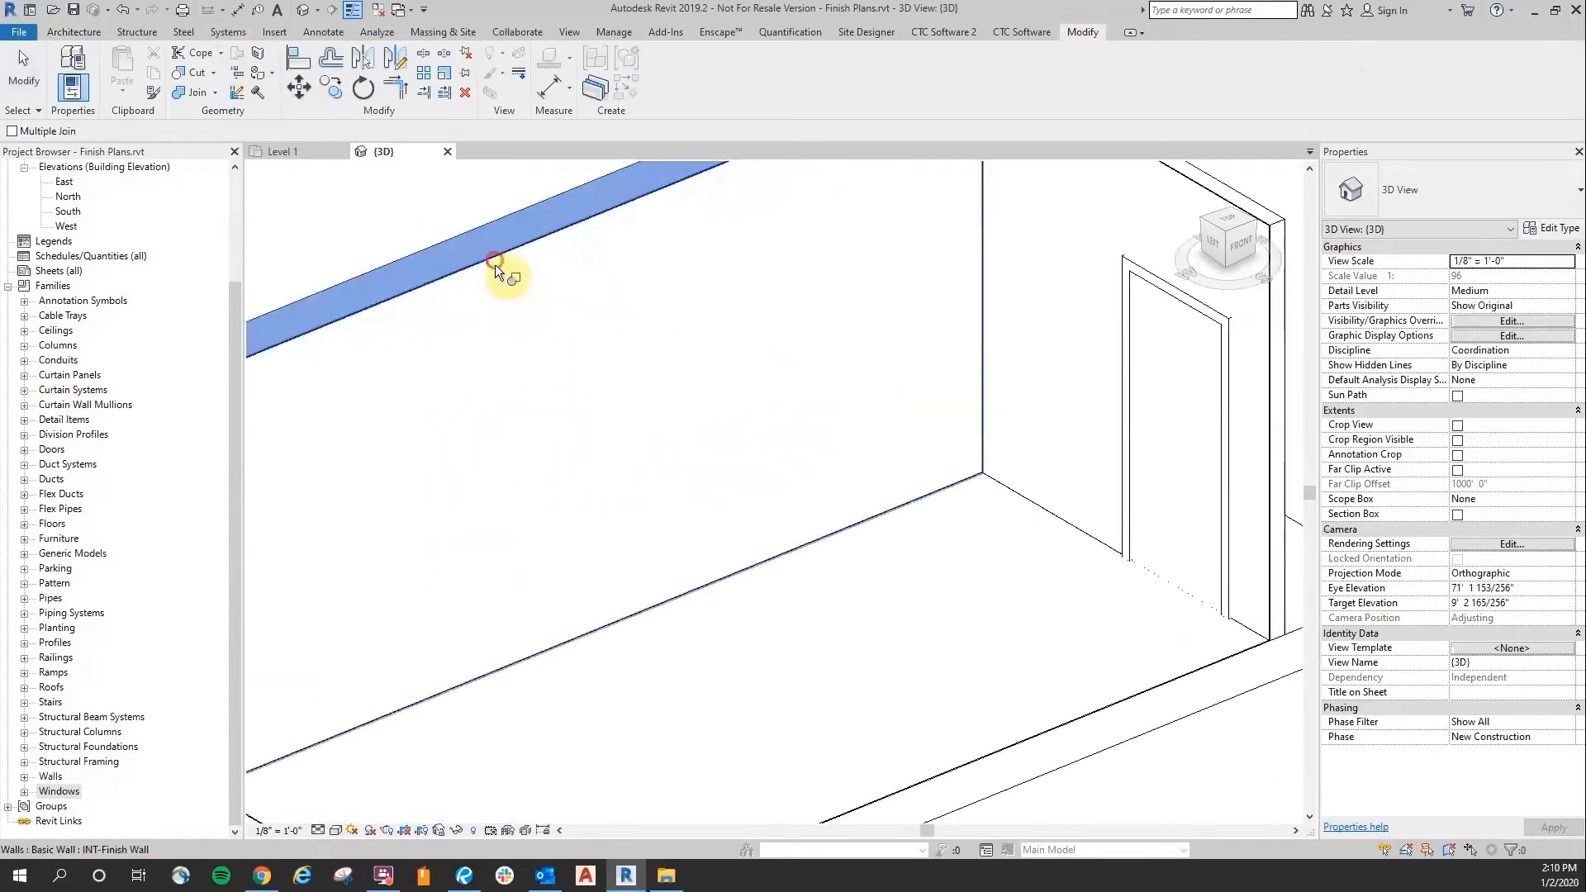
{"action": "left_click", "coordinate": [512, 347]}
Step: Join the partition containing the door with its finish wall, end the join command, and save the project
{"action": "scroll", "coordinate": [908, 297], "scroll_direction": "up", "scroll_amount": 4}
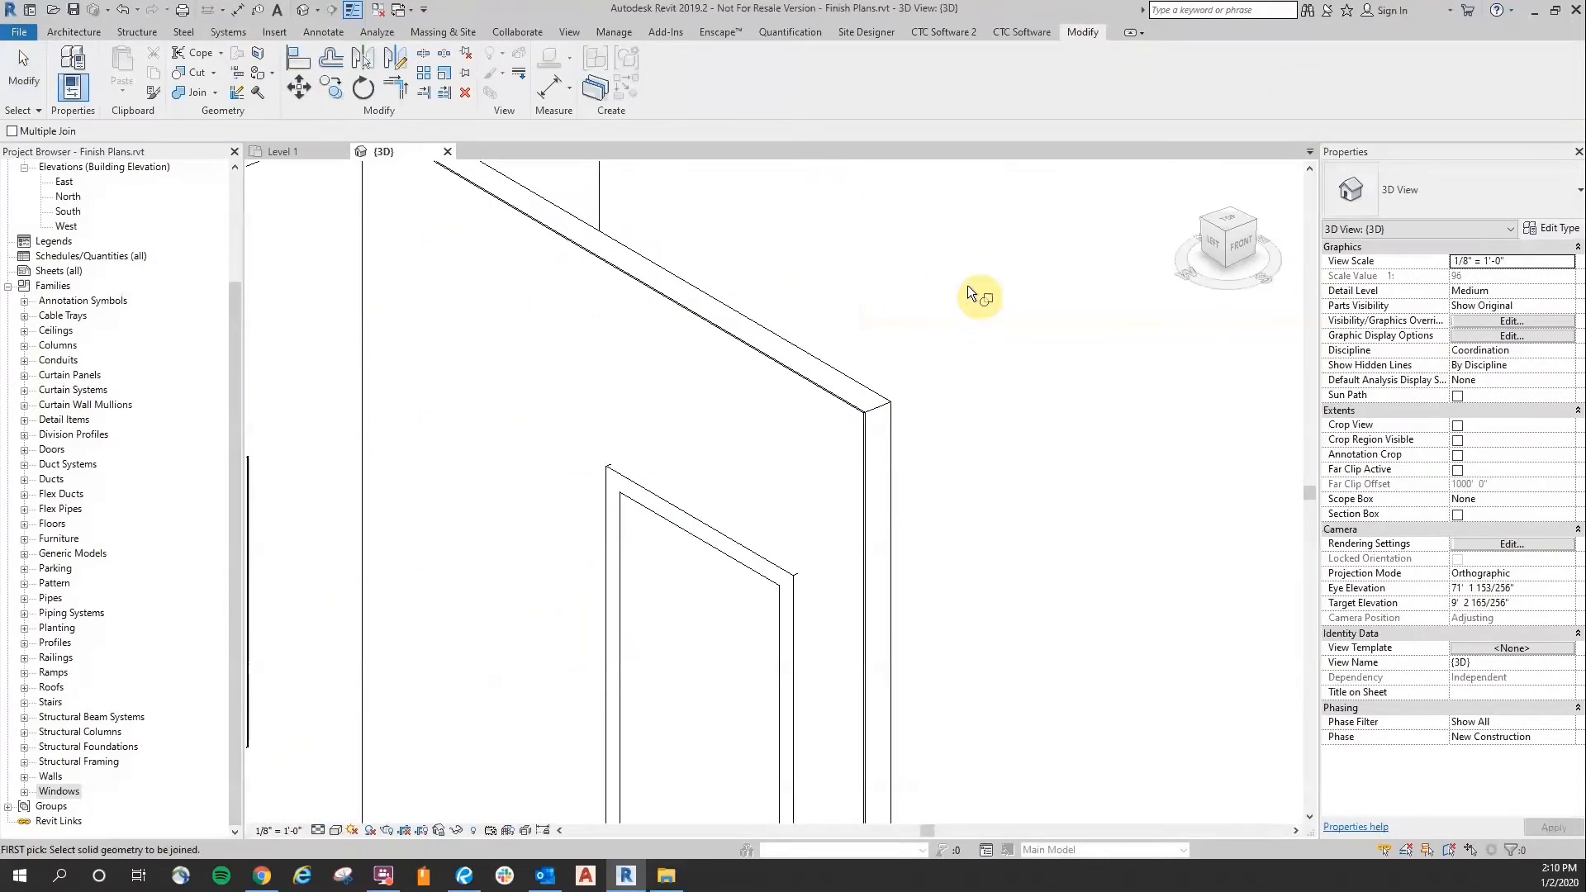
{"action": "left_click", "coordinate": [892, 400]}
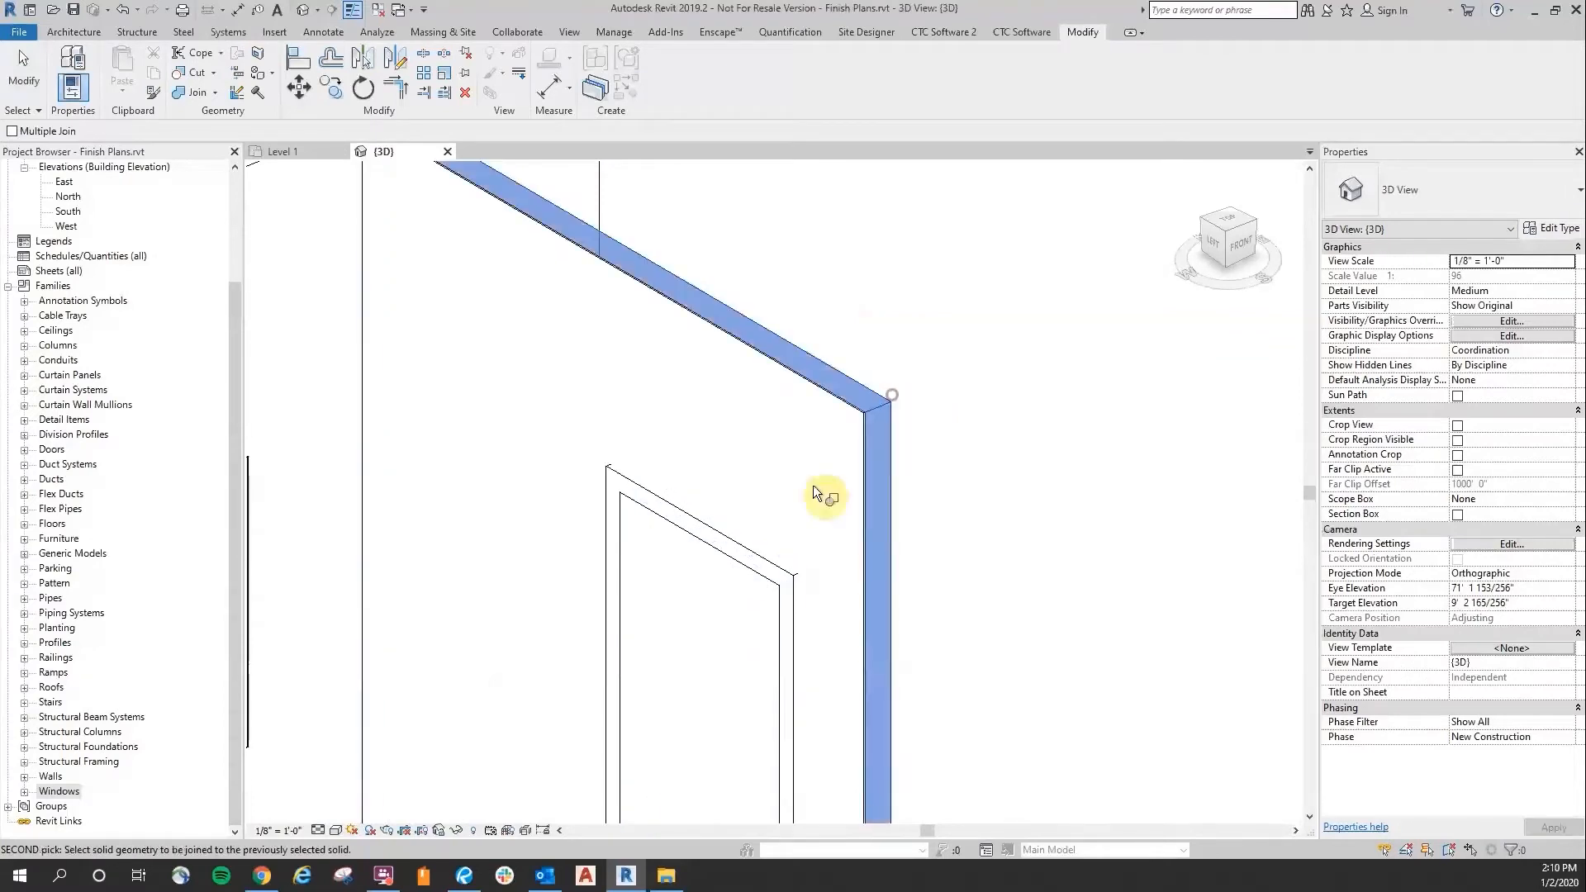
{"action": "left_click", "coordinate": [845, 413]}
{"action": "scroll", "coordinate": [988, 356], "scroll_direction": "down", "scroll_amount": 4}
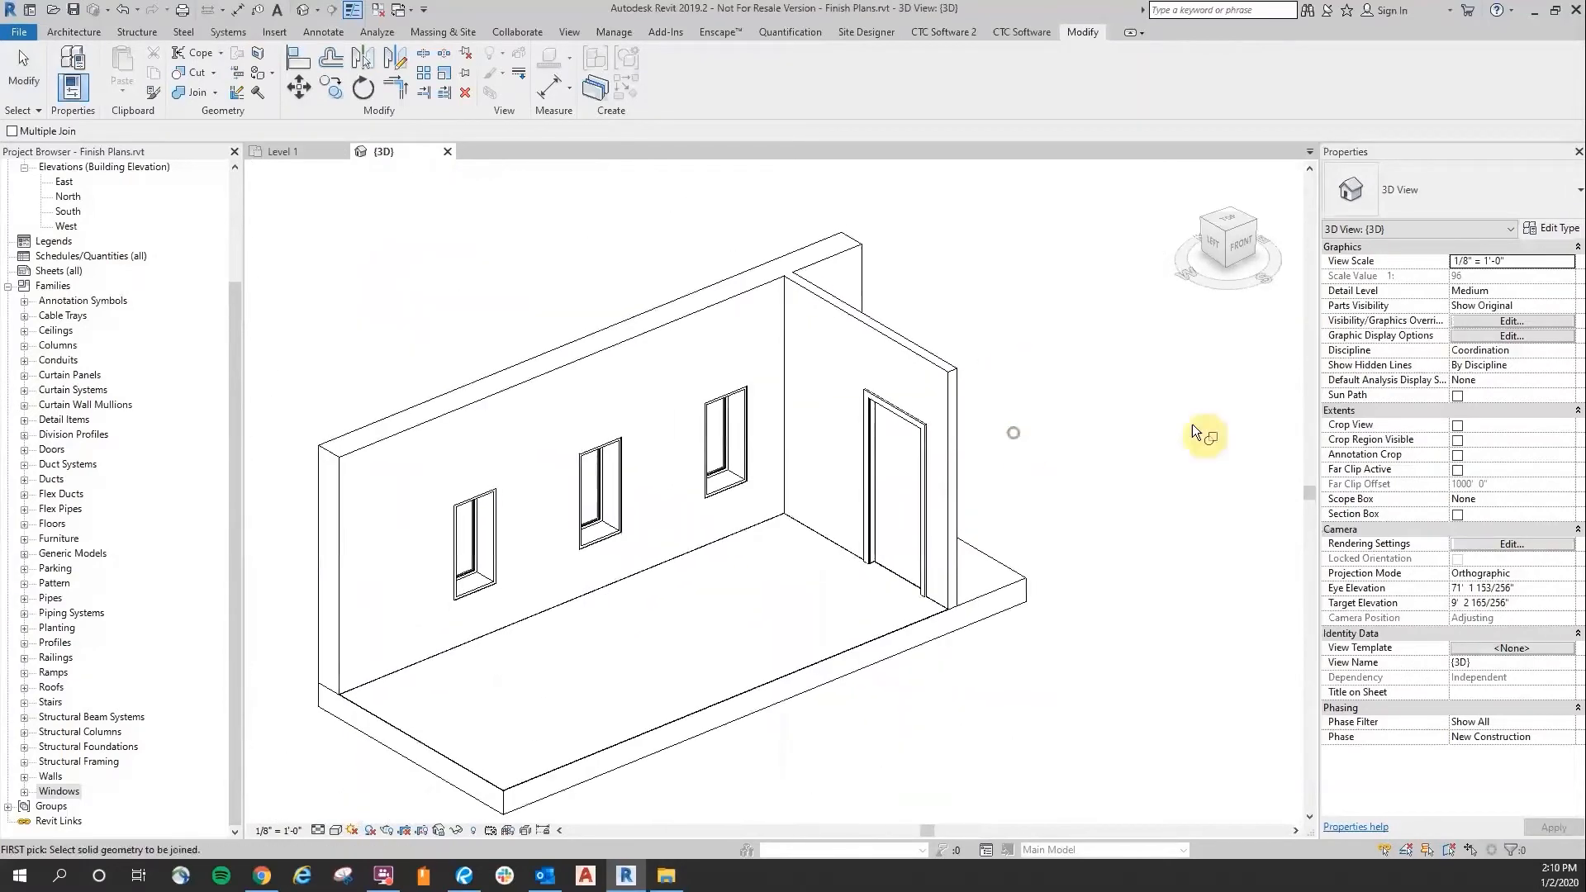
{"action": "left_click", "coordinate": [23, 76]}
{"action": "middle_click_drag", "start_coordinate": [461, 322], "coordinate": [572, 318]}
{"action": "left_click", "coordinate": [74, 10]}
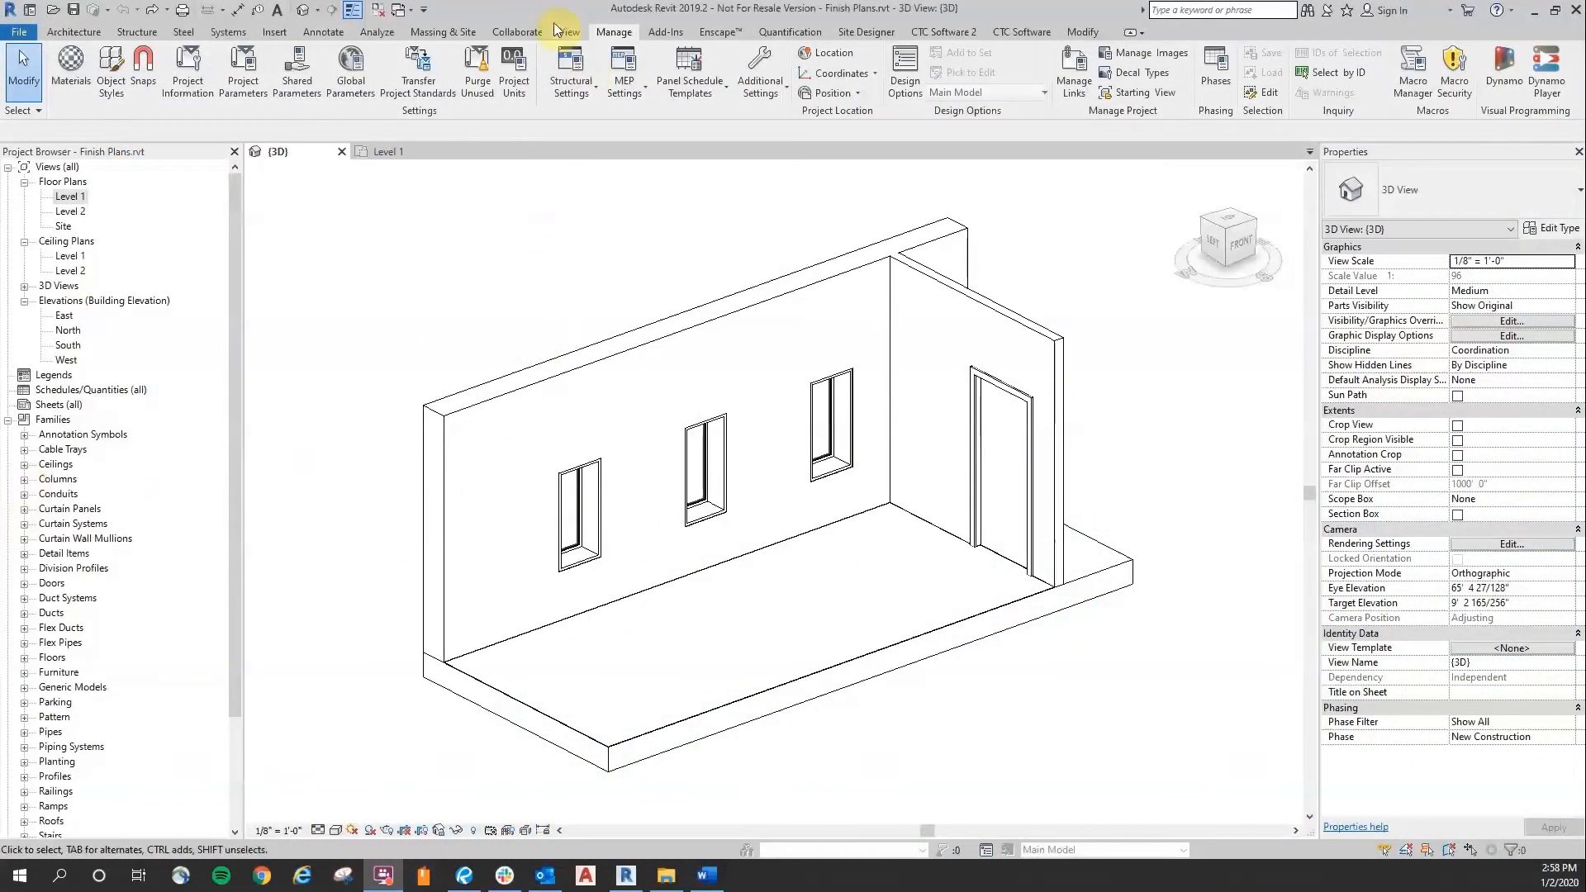
Step: Create a new material in the project's Material Browser
{"action": "left_click", "coordinate": [617, 33]}
{"action": "left_click", "coordinate": [71, 70]}
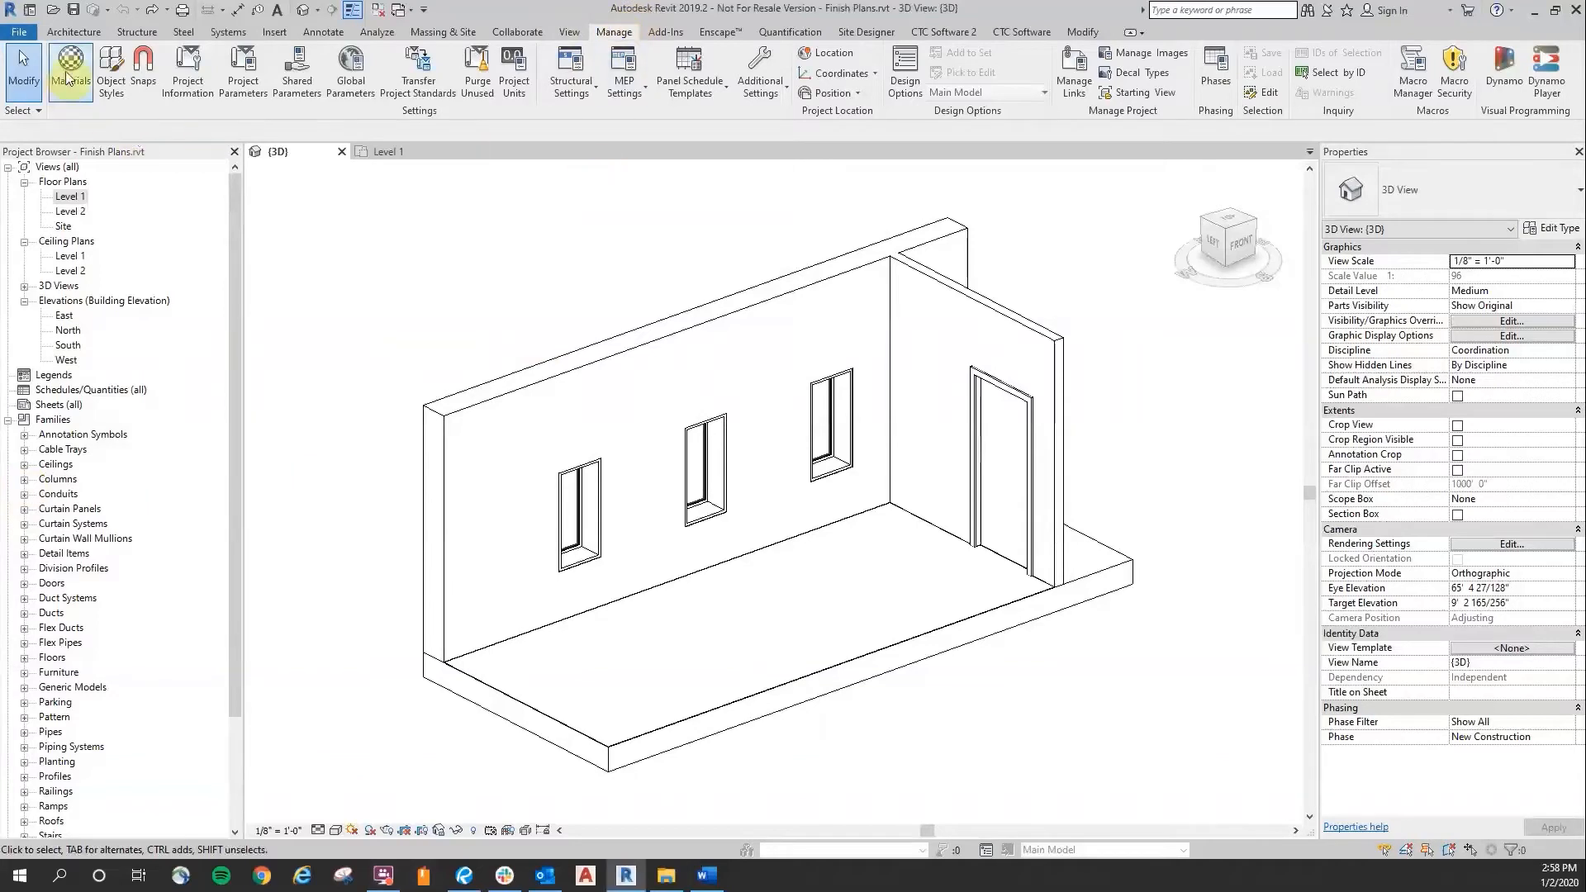
{"action": "left_click_drag", "start_coordinate": [832, 251], "coordinate": [754, 240]}
{"action": "scroll", "coordinate": [578, 632], "scroll_direction": "down", "scroll_amount": 1}
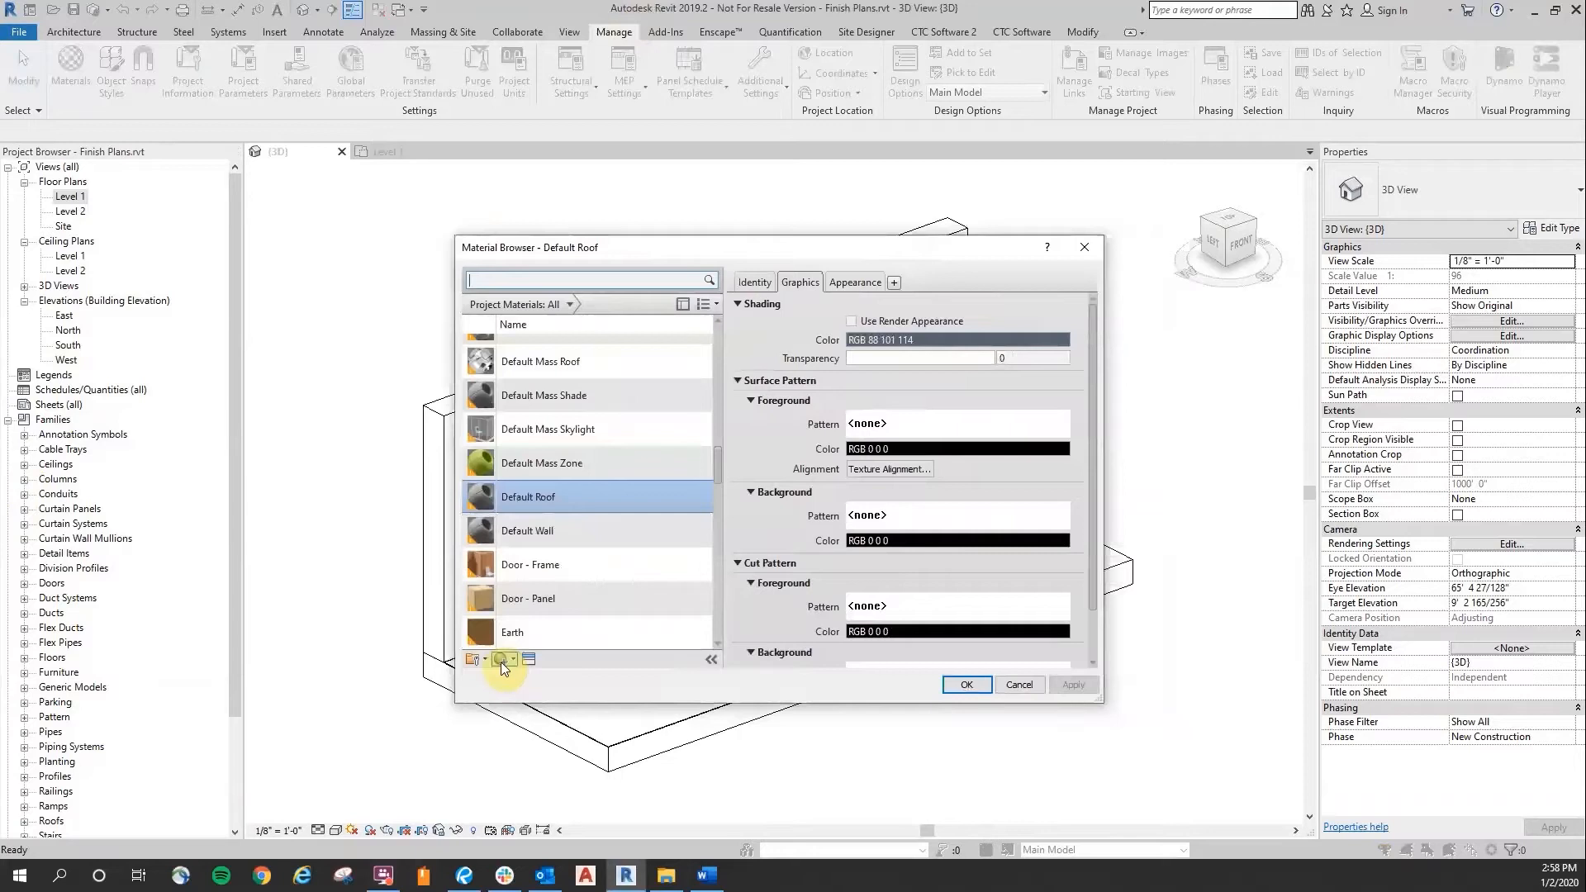
{"action": "left_click", "coordinate": [501, 661]}
{"action": "left_click", "coordinate": [554, 676]}
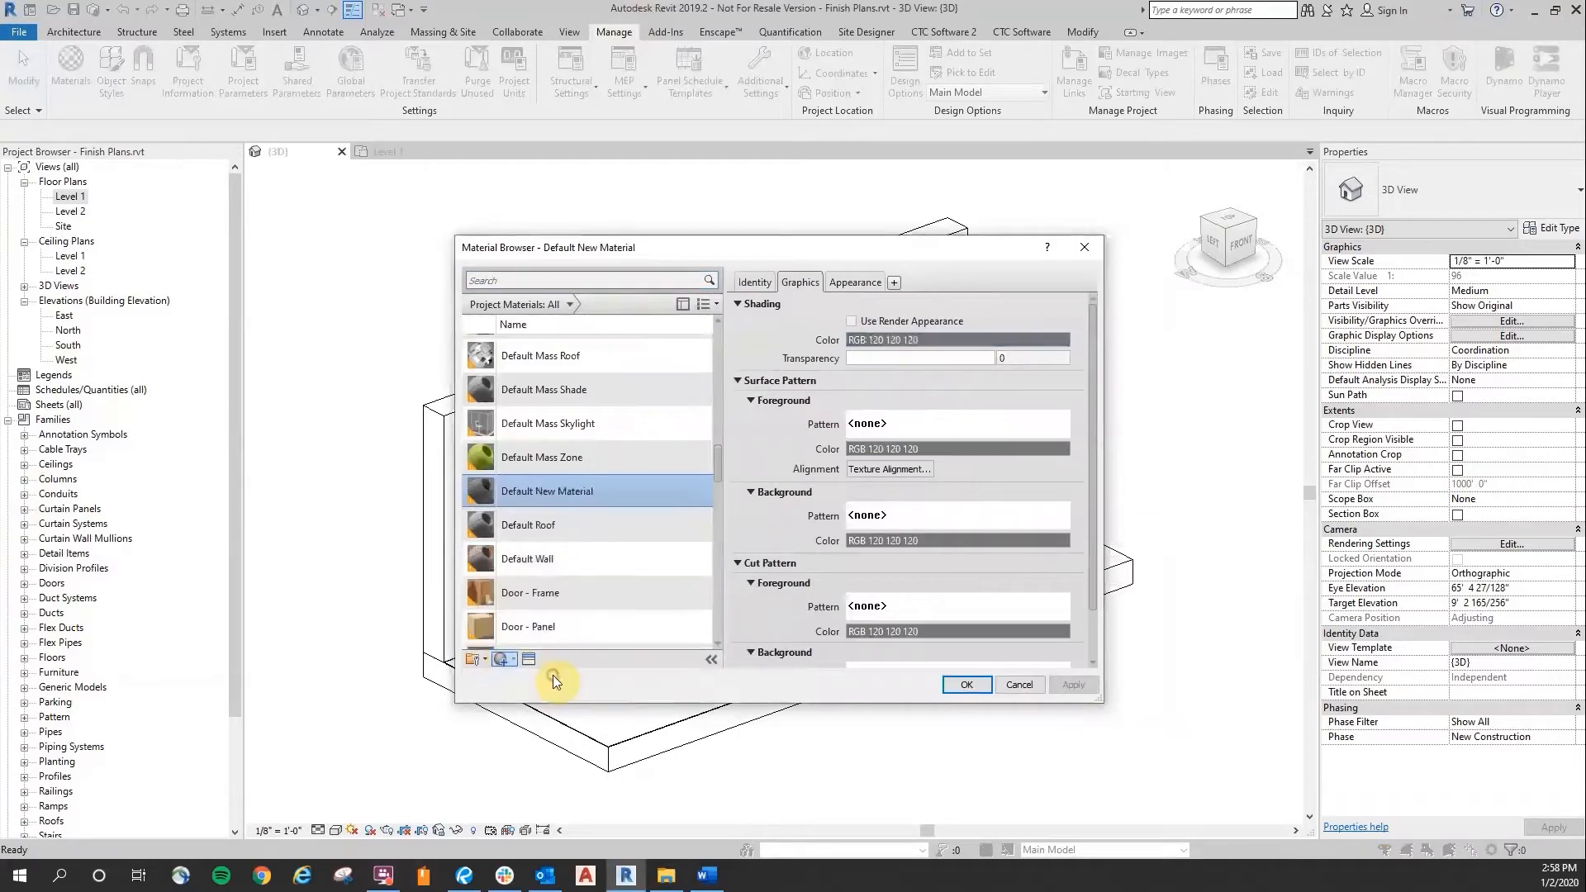
Step: Rename the new material as INT-Carpet Field
{"action": "right_click", "coordinate": [556, 489]}
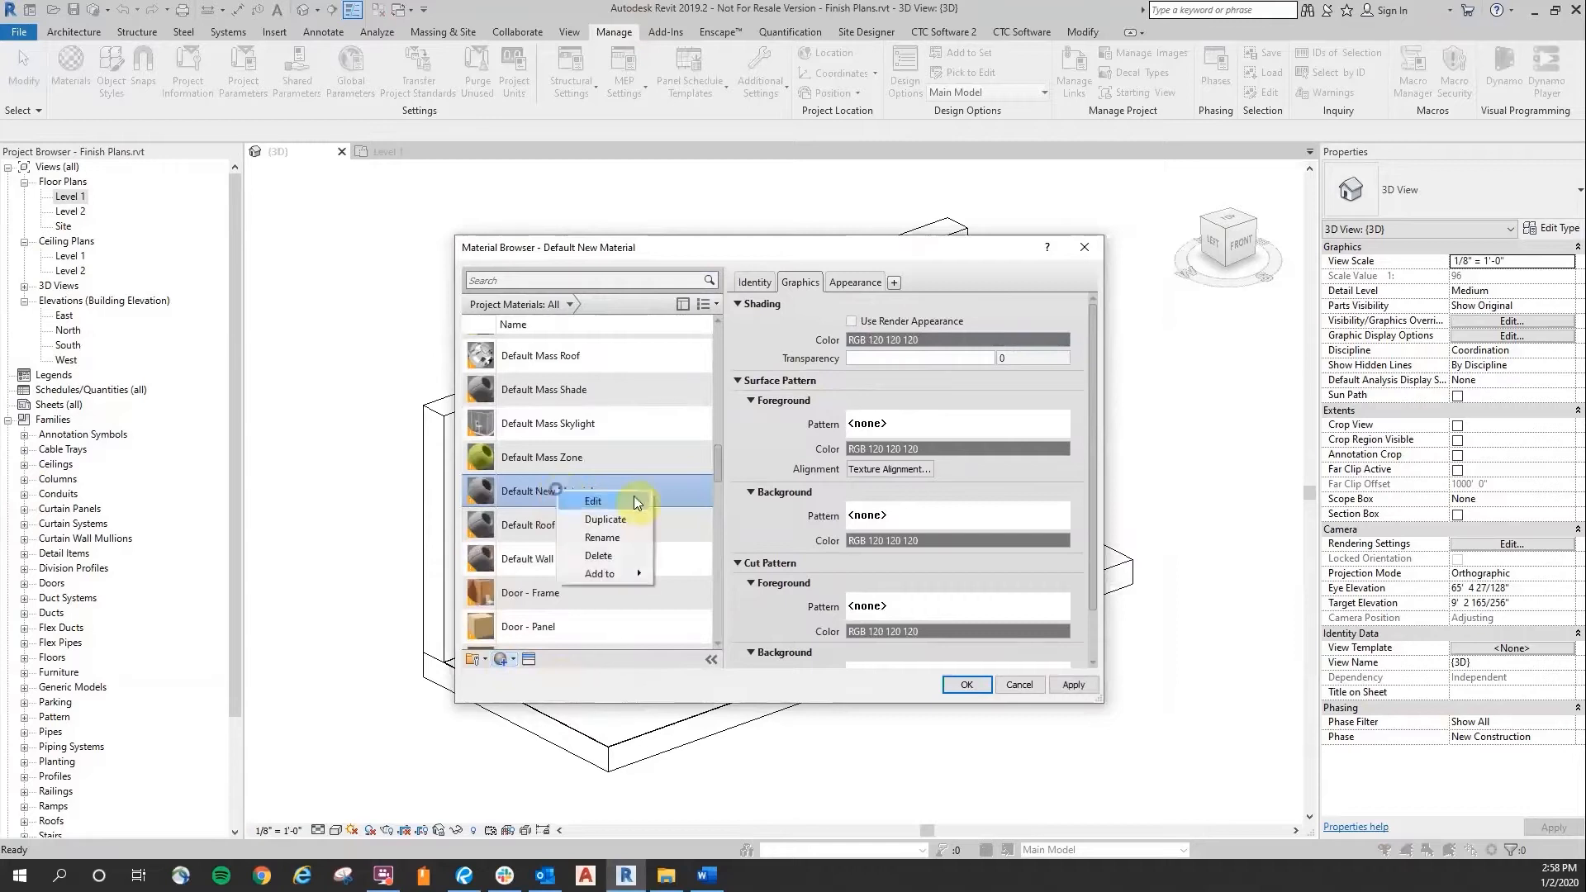
{"action": "left_click", "coordinate": [619, 540]}
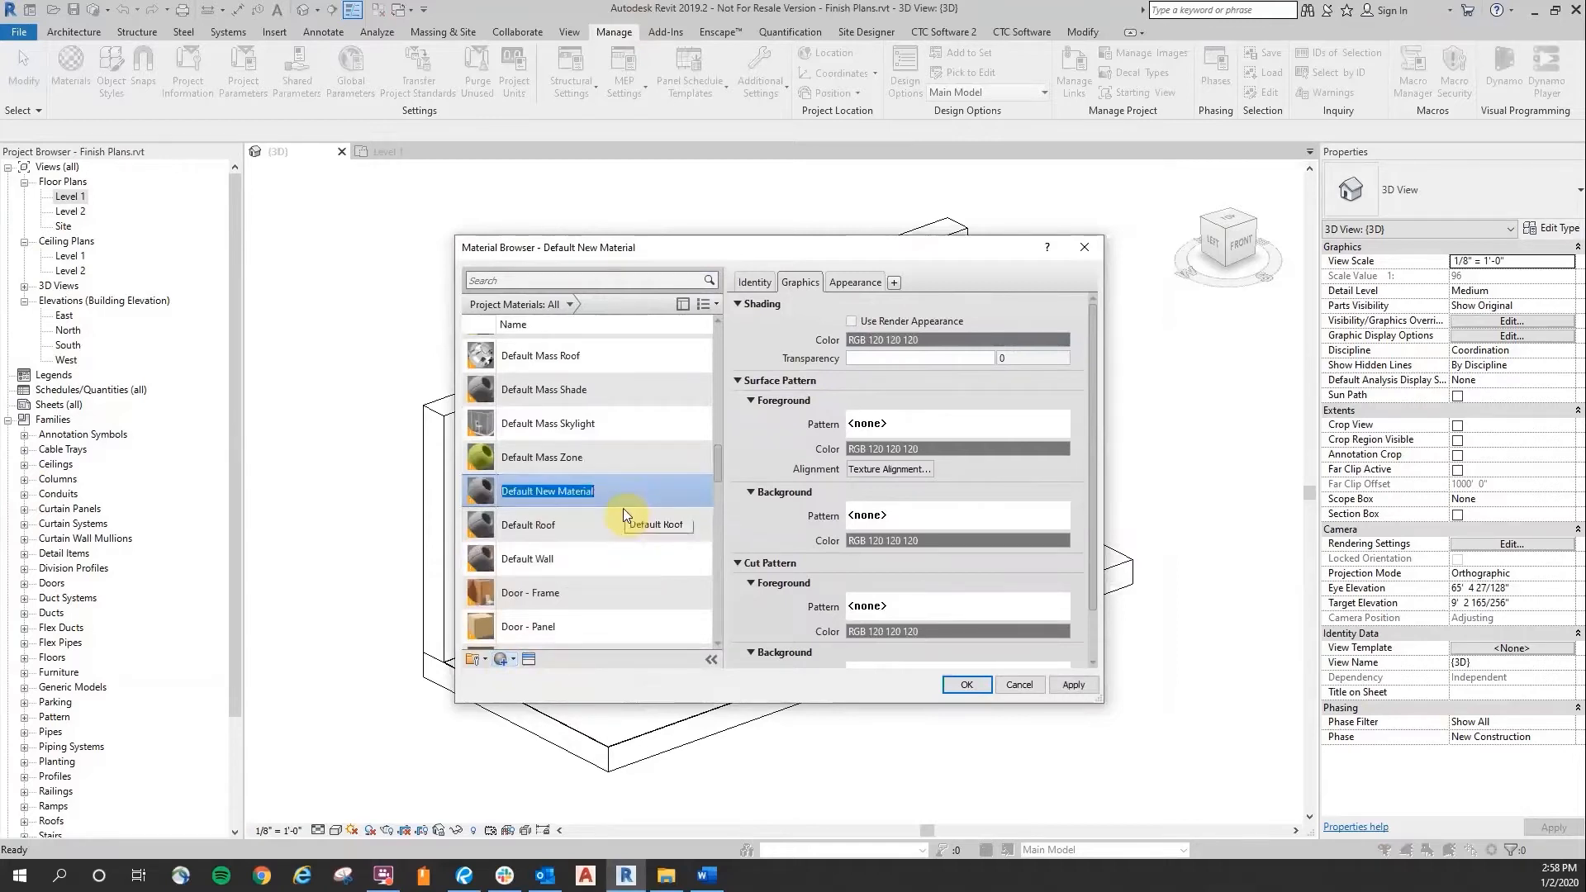
{"action": "type", "text": "INT-Car"}
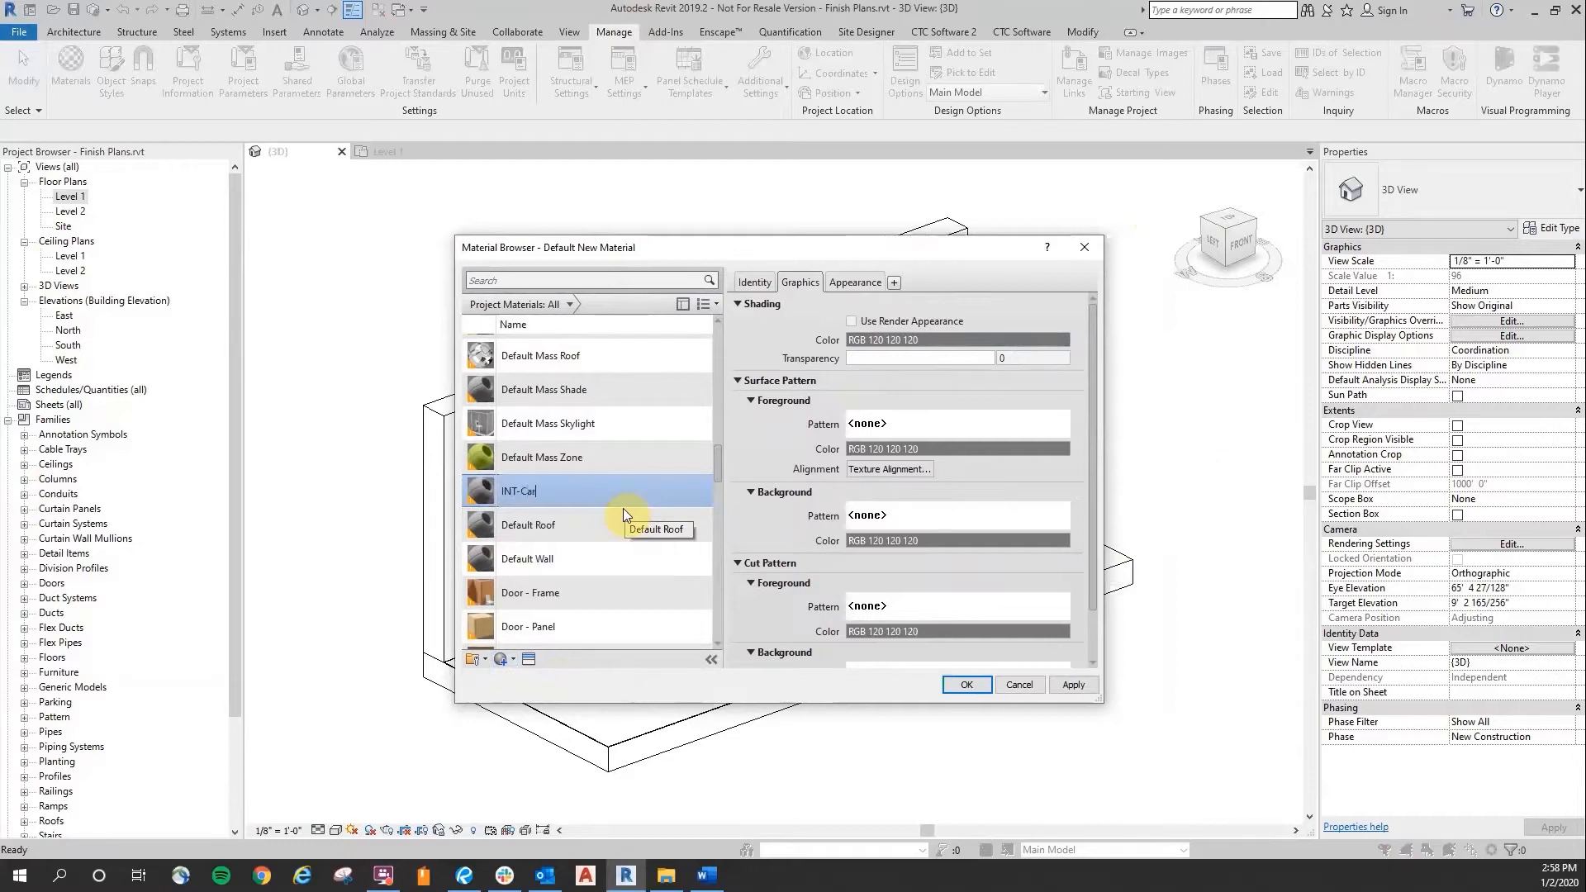
{"action": "type", "text": "pet Field"}
{"action": "key", "text": "Return"}
Step: In the INT-Carpet Field identity data, enter 24x24 Tile as the description and Gray as the comment
{"action": "scroll", "coordinate": [622, 507], "scroll_direction": "down", "scroll_amount": 3}
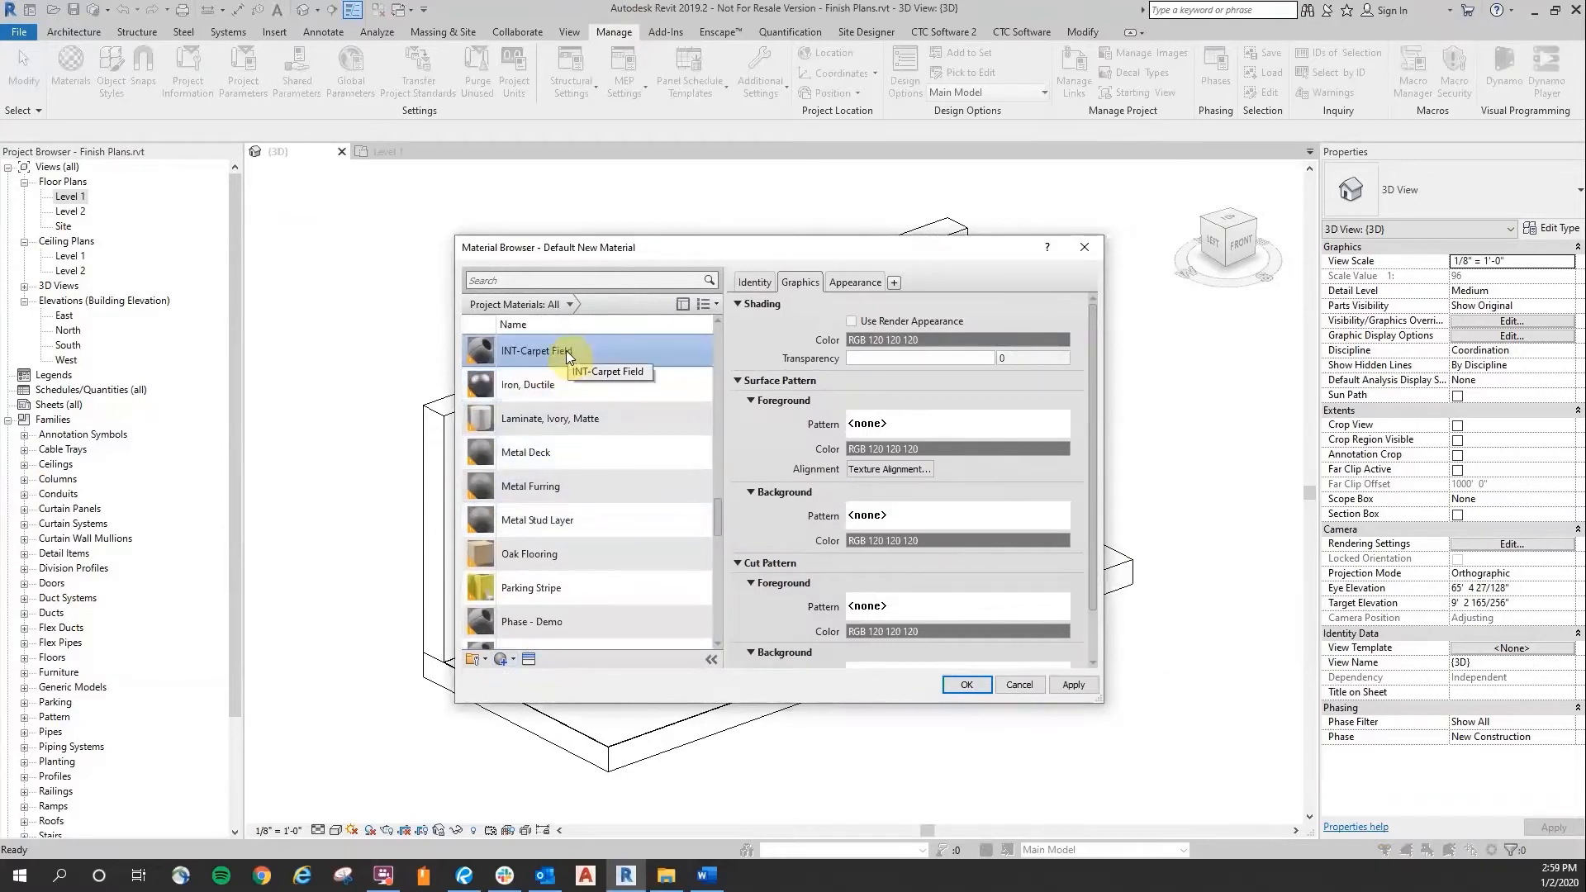
{"action": "scroll", "coordinate": [622, 453], "scroll_direction": "up", "scroll_amount": 3}
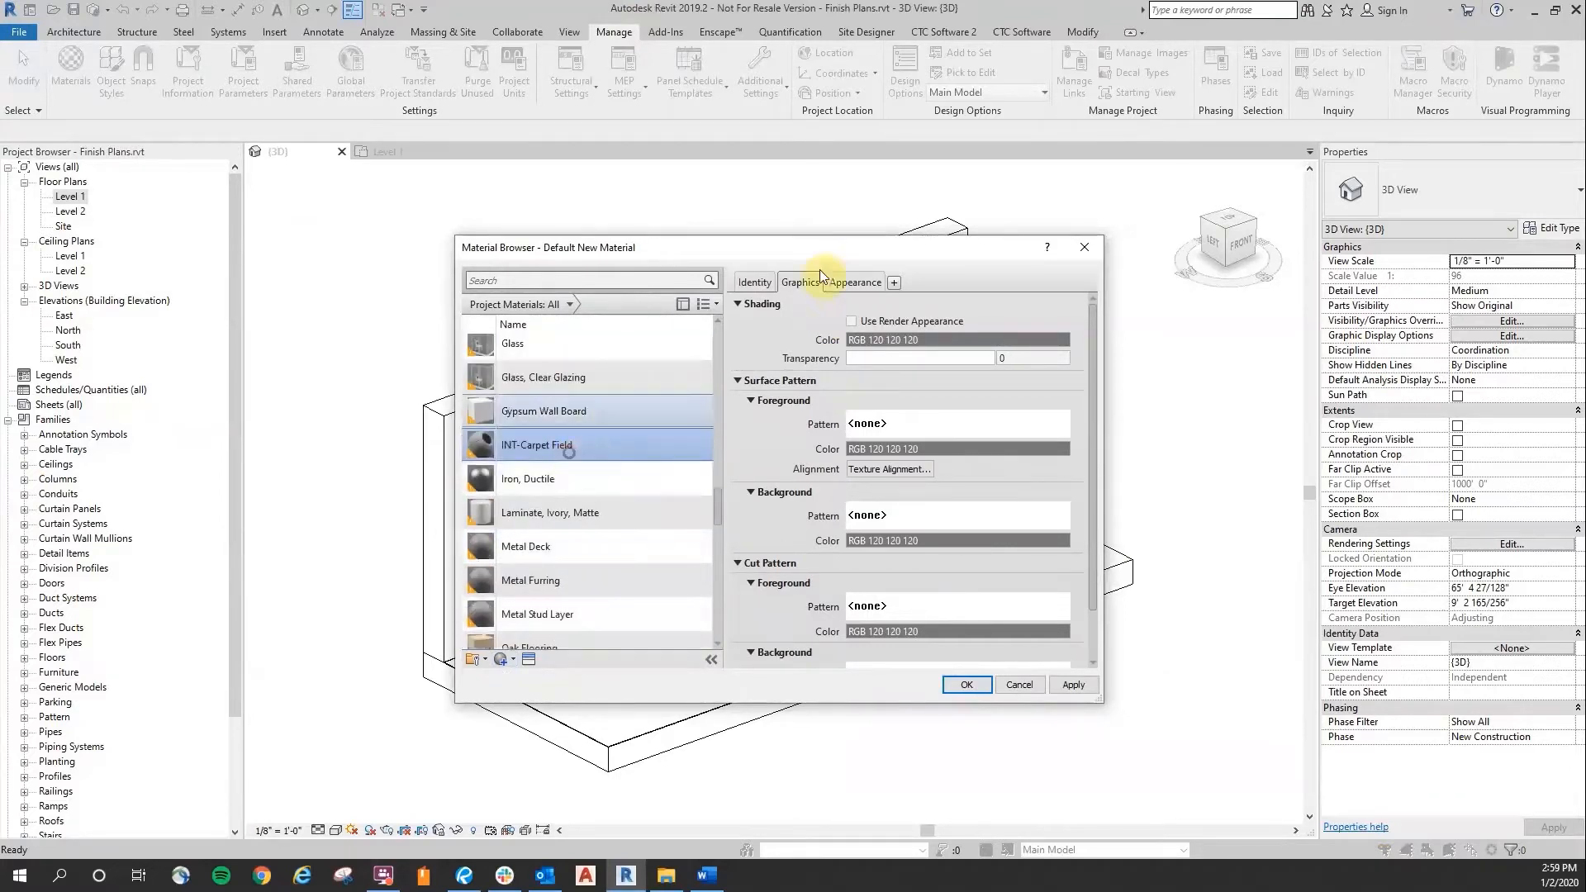
{"action": "left_click", "coordinate": [748, 283]}
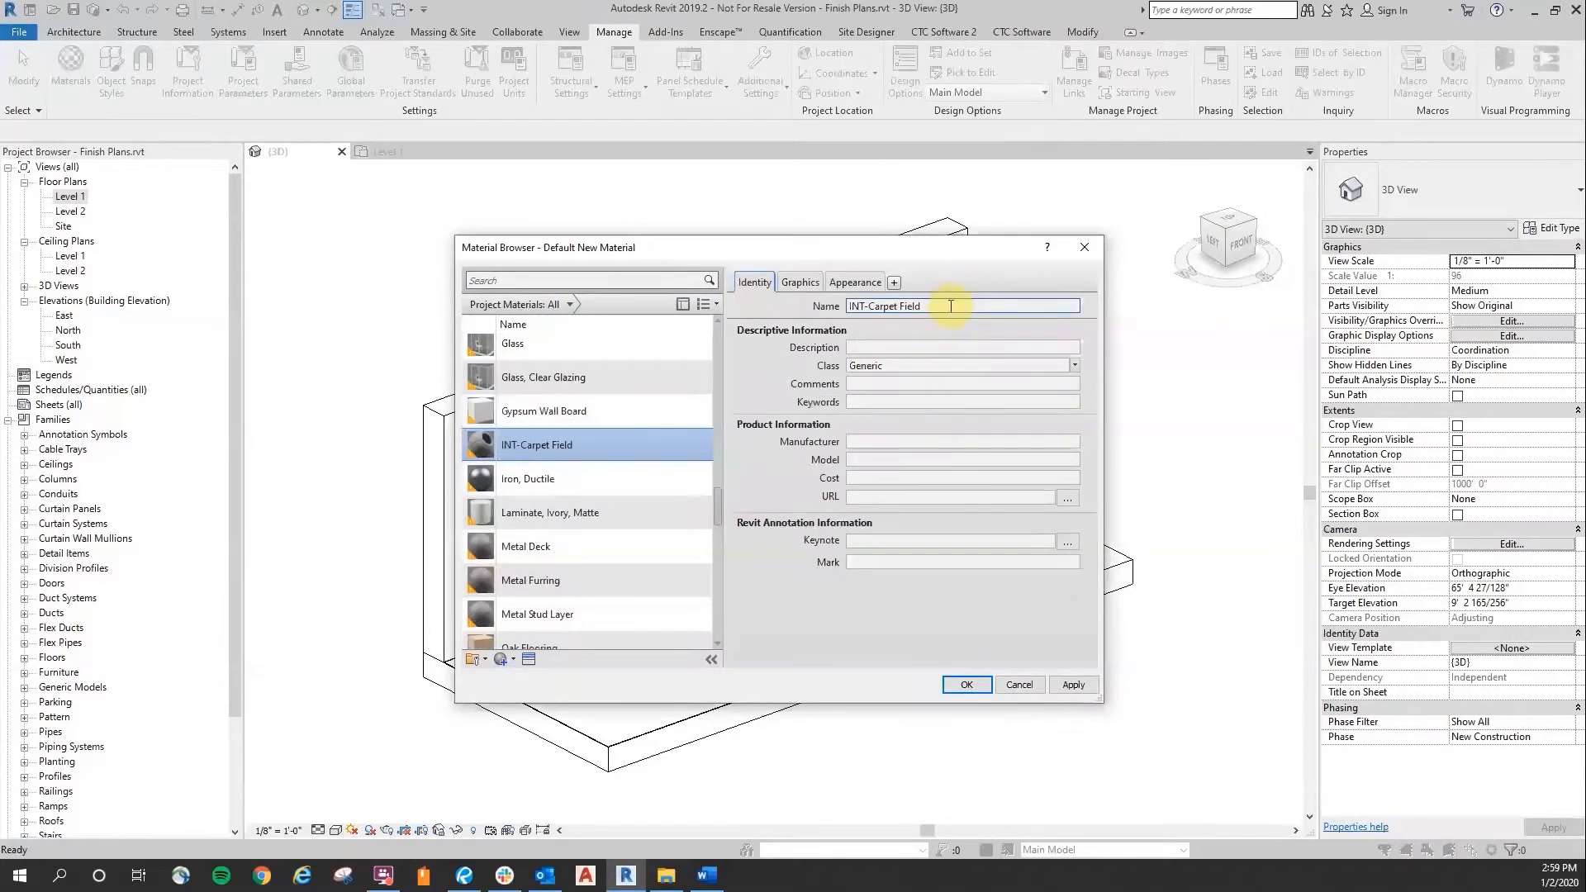
{"action": "left_click", "coordinate": [934, 348]}
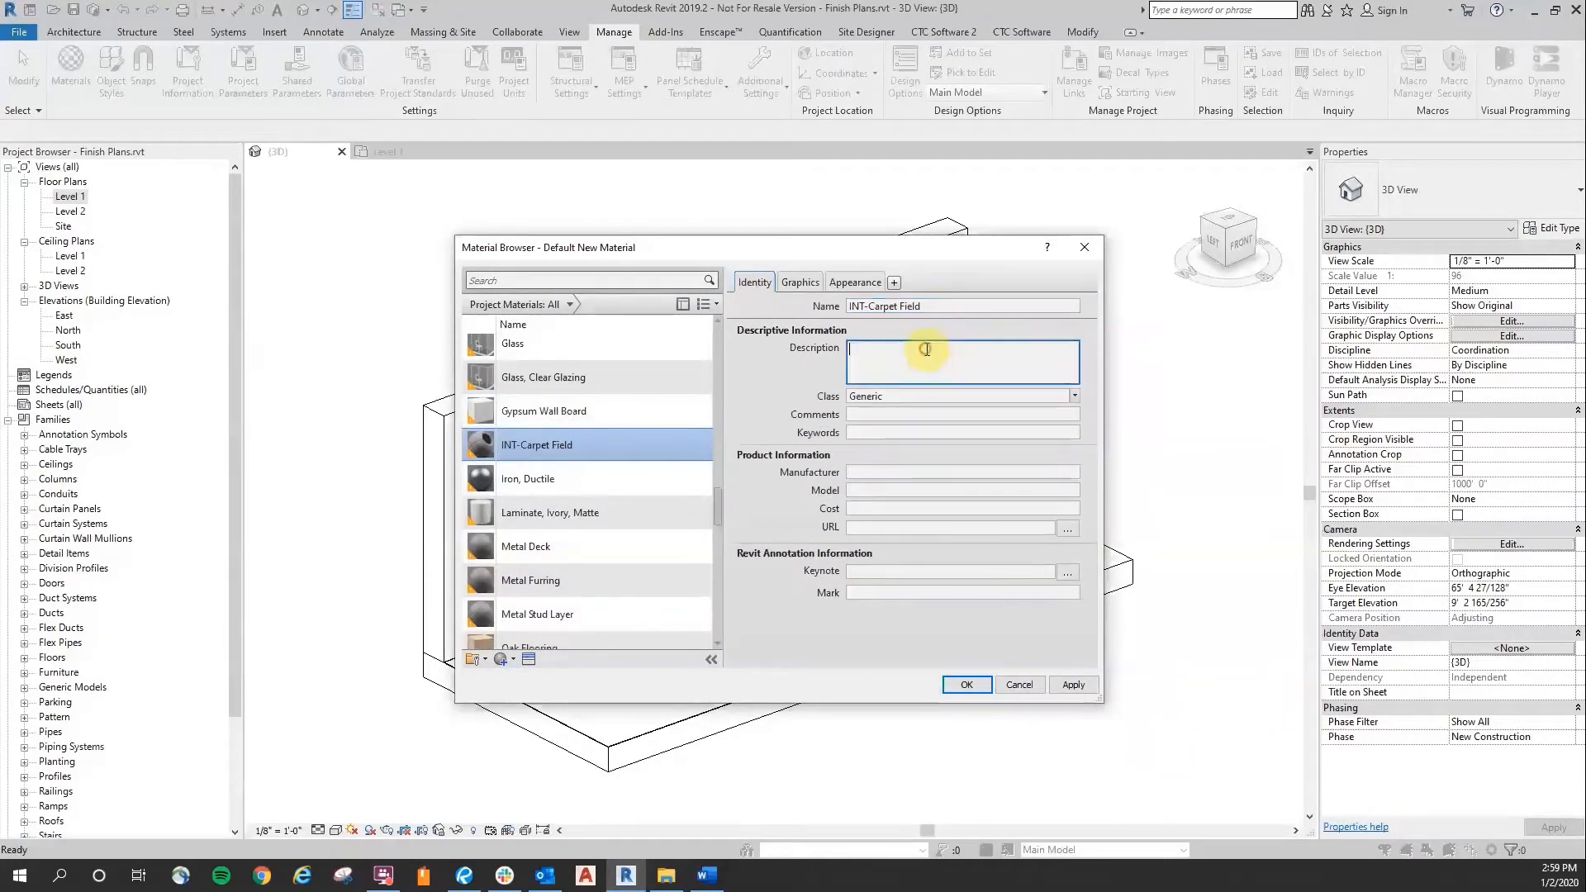
{"action": "type", "text": "24x24 Tile"}
{"action": "left_click", "coordinate": [890, 418]}
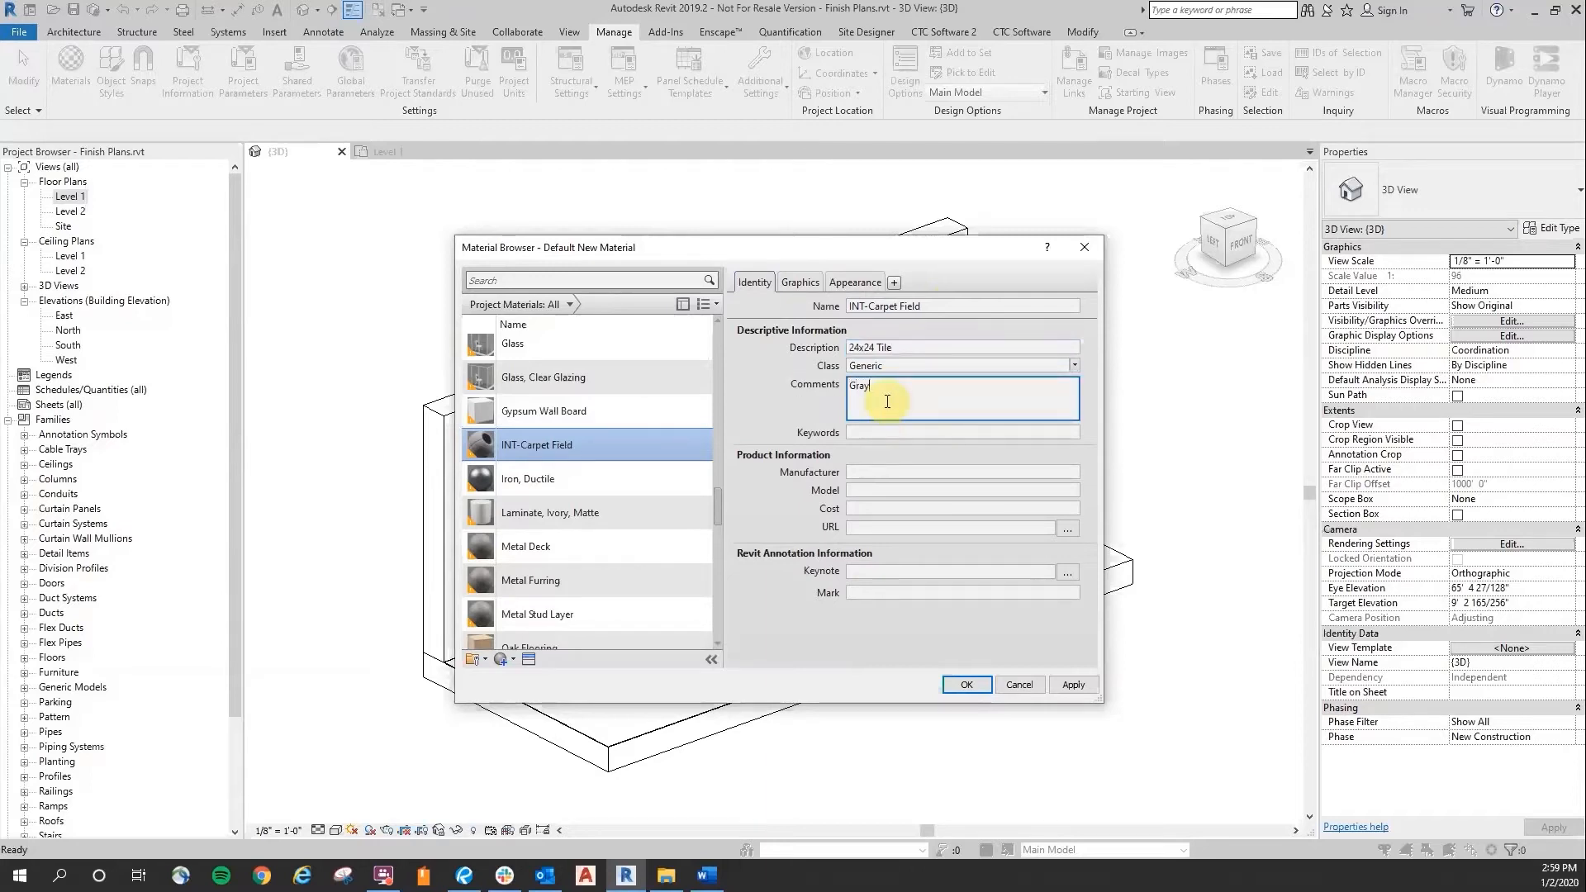
{"action": "left_click", "coordinate": [874, 469]}
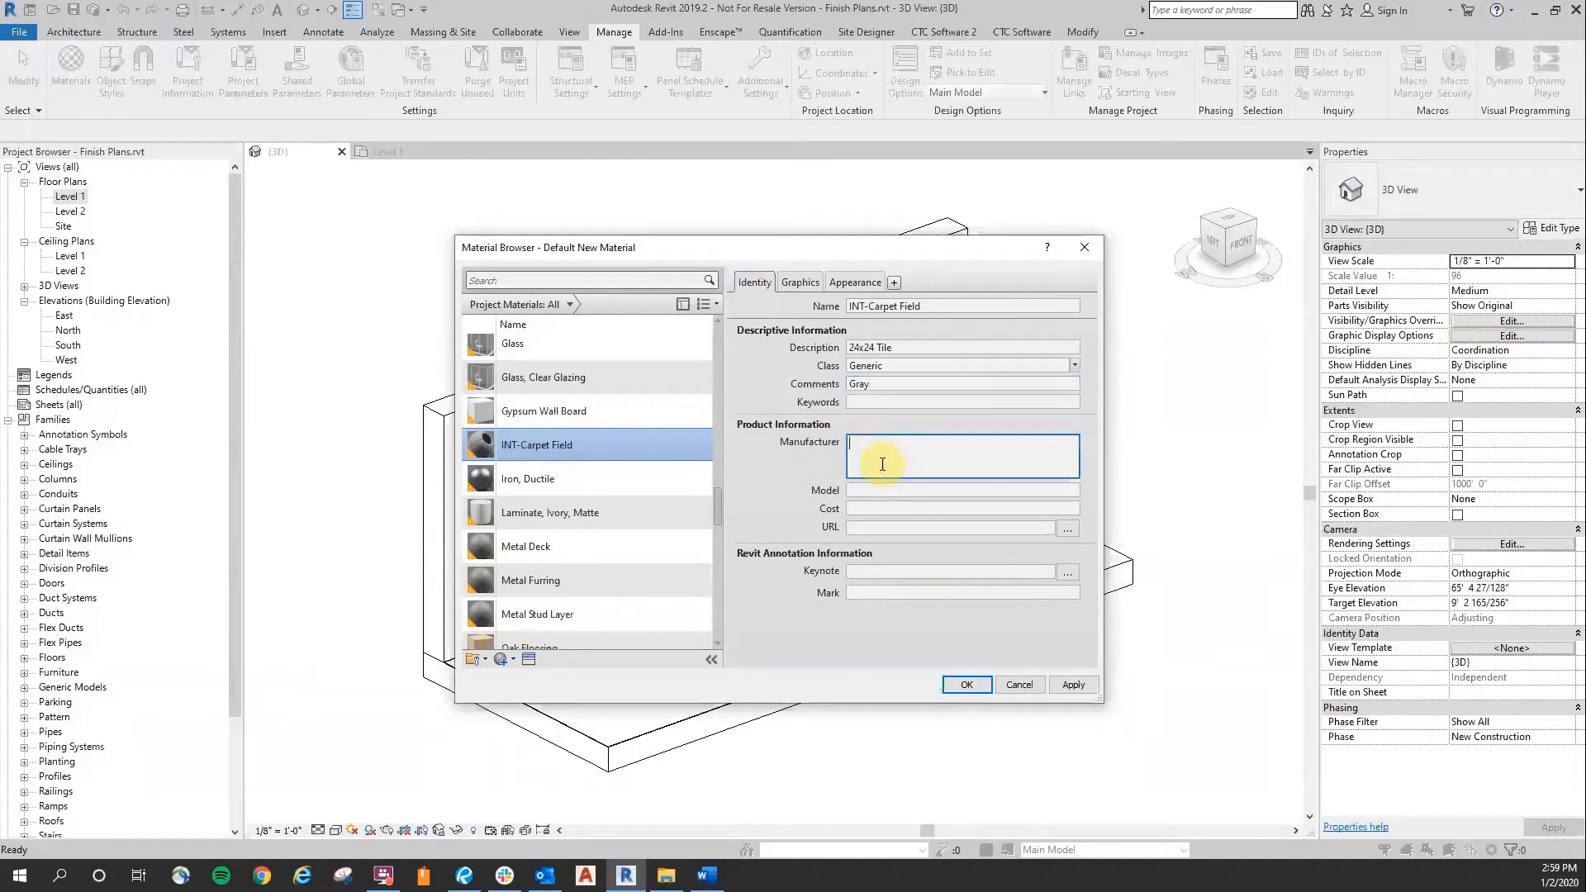
{"action": "type", "text": "Carpet MFR"}
{"action": "left_click", "coordinate": [877, 492]}
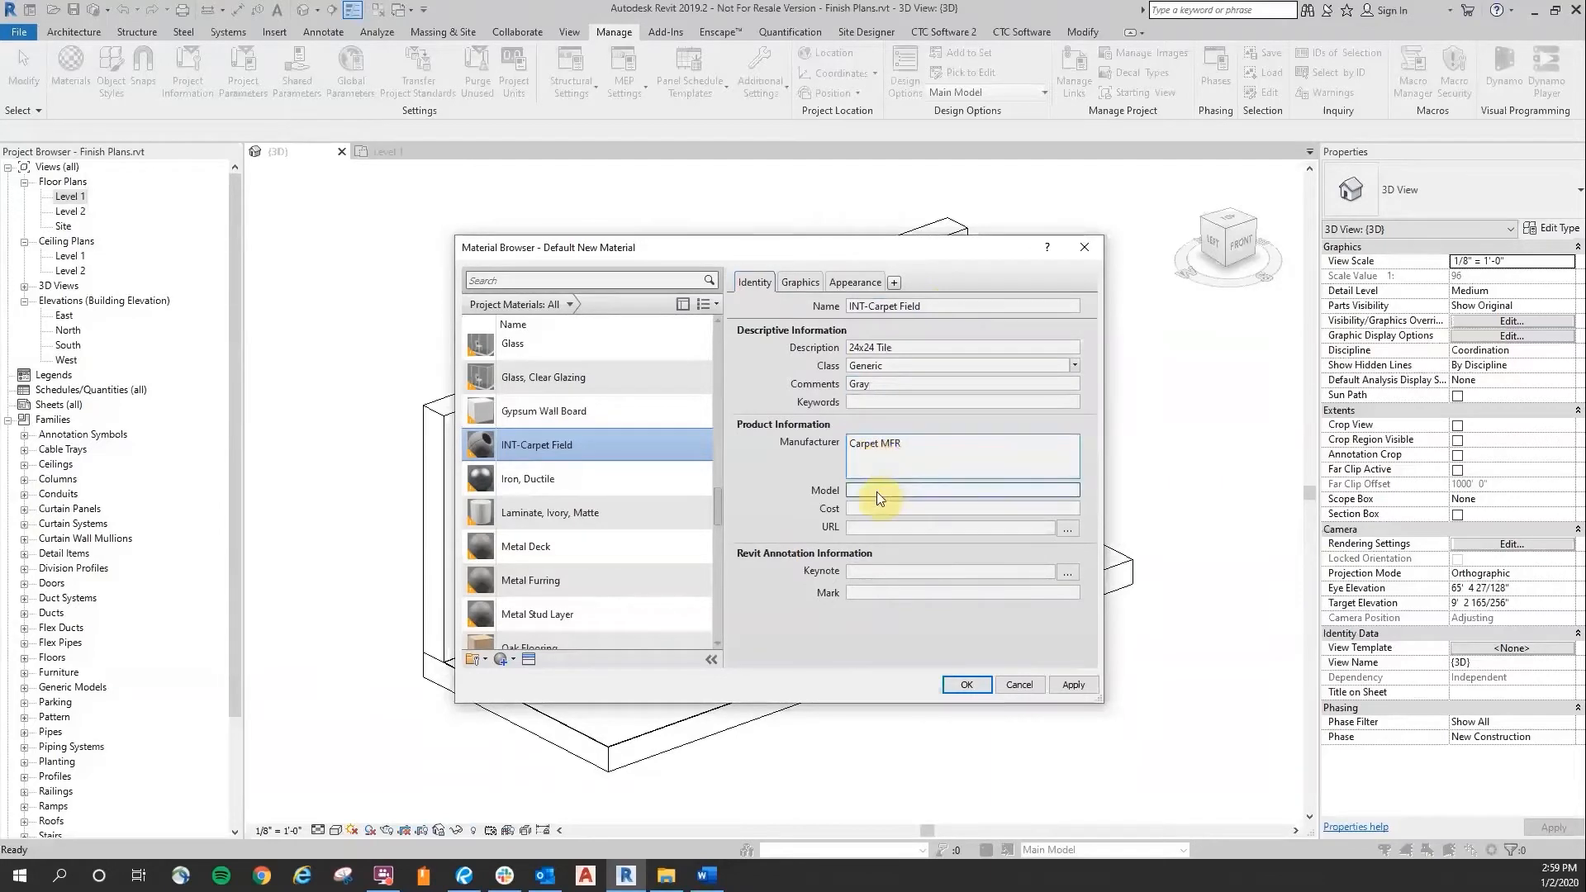
{"action": "left_click", "coordinate": [874, 489]}
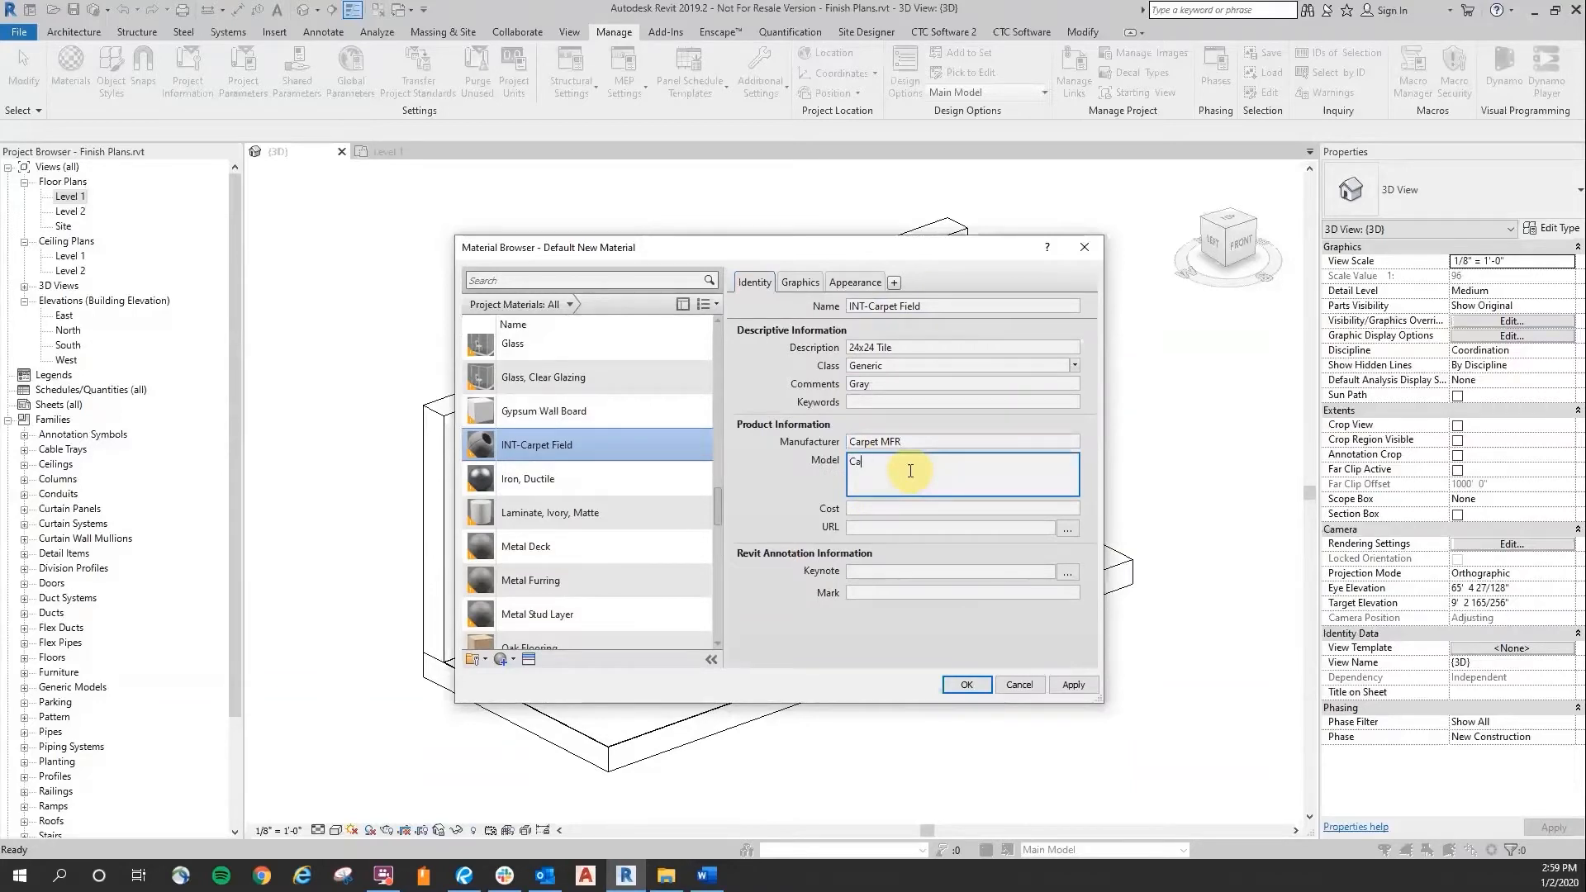
{"action": "type", "text": "Carpete Model"}
{"action": "left_click", "coordinate": [892, 527]}
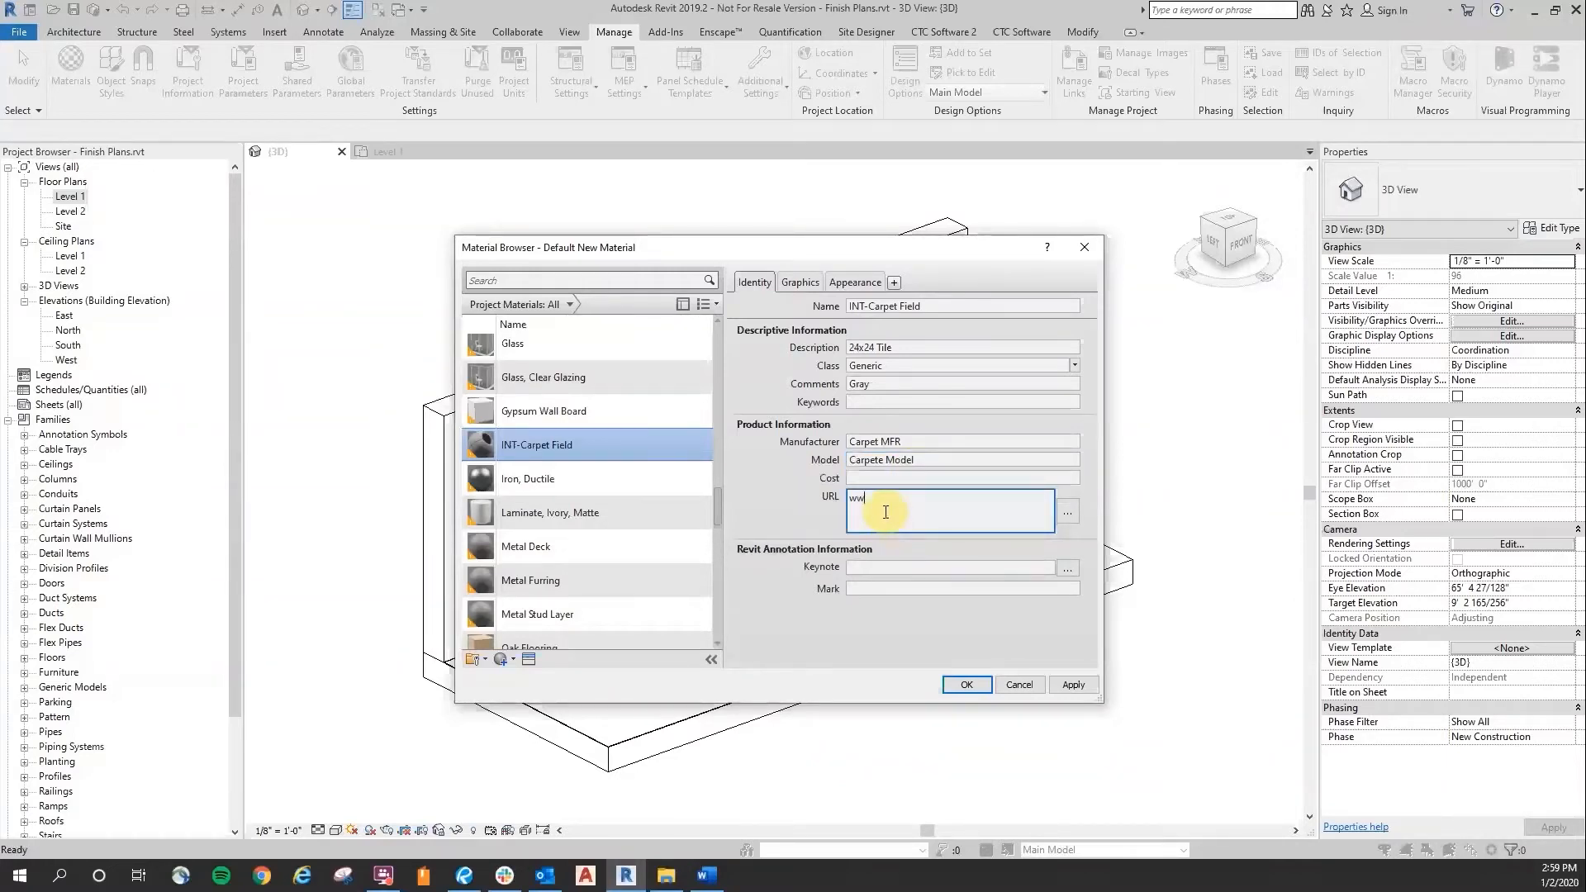
{"action": "type", "text": "www.xyz.com"}
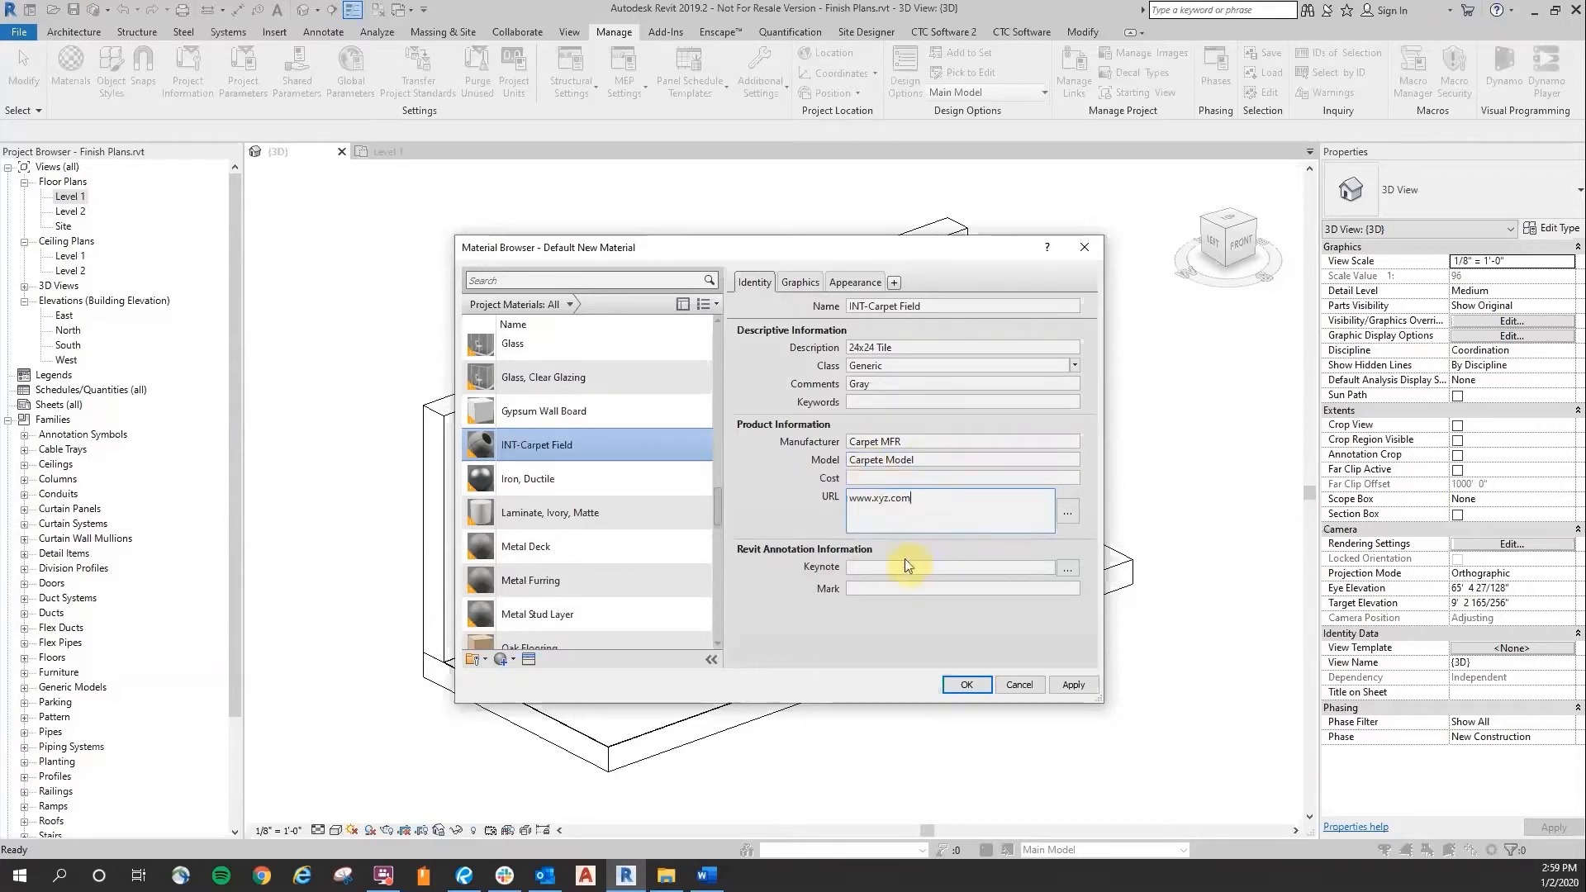
Step: Enter Carpet as the keynote and CPT-1 as the mark for the INT-Carpet Field material
{"action": "left_click", "coordinate": [882, 568]}
{"action": "type", "text": "Carp"}
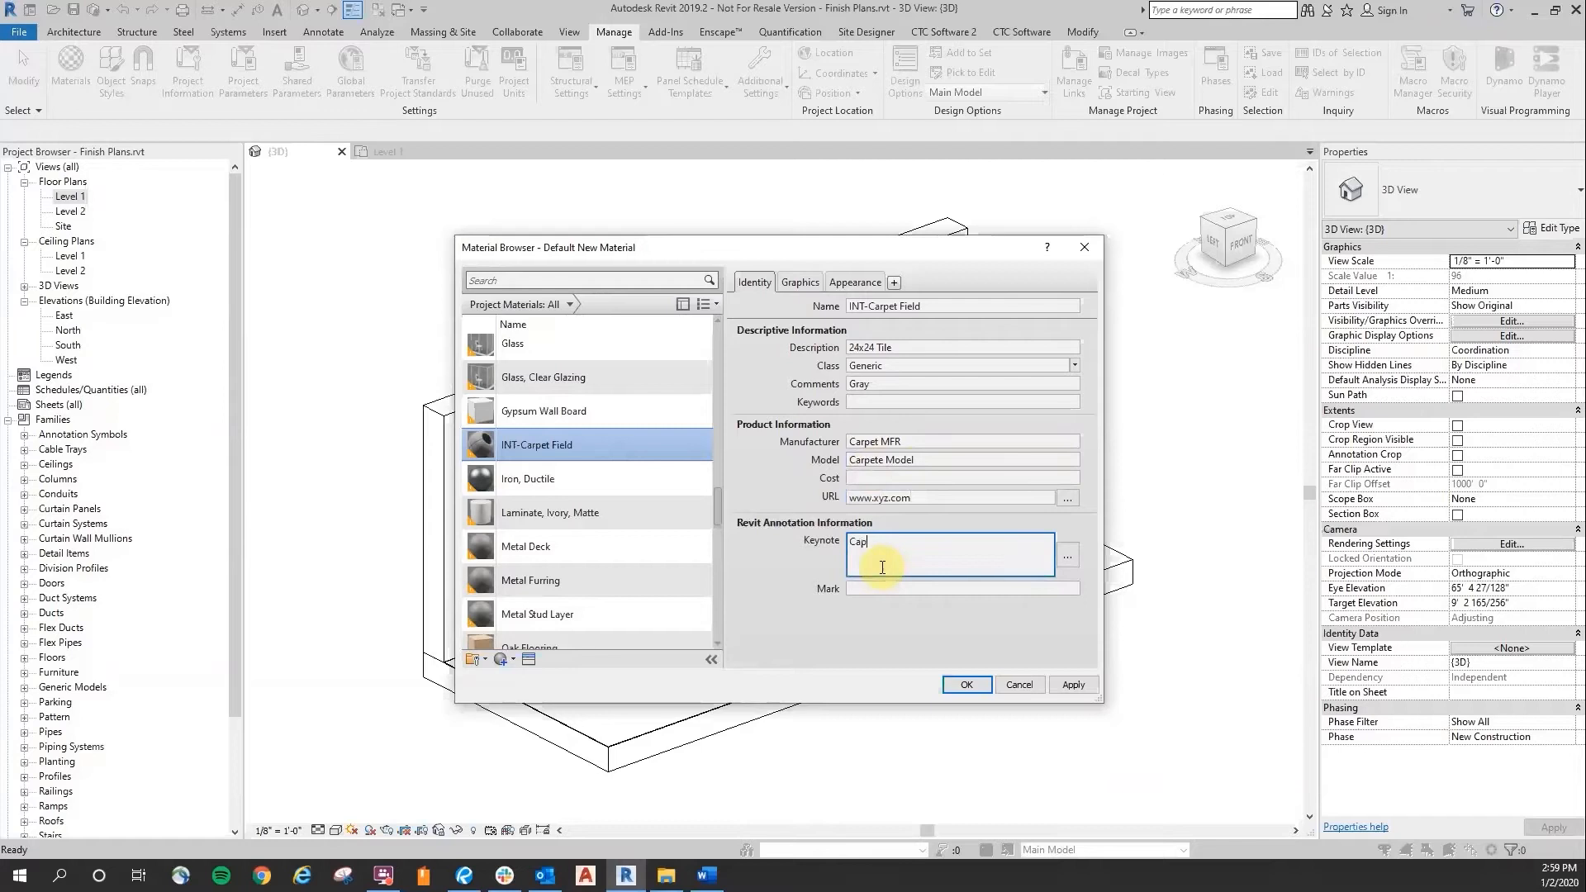
{"action": "type", "text": "et"}
{"action": "key", "text": "Tab"}
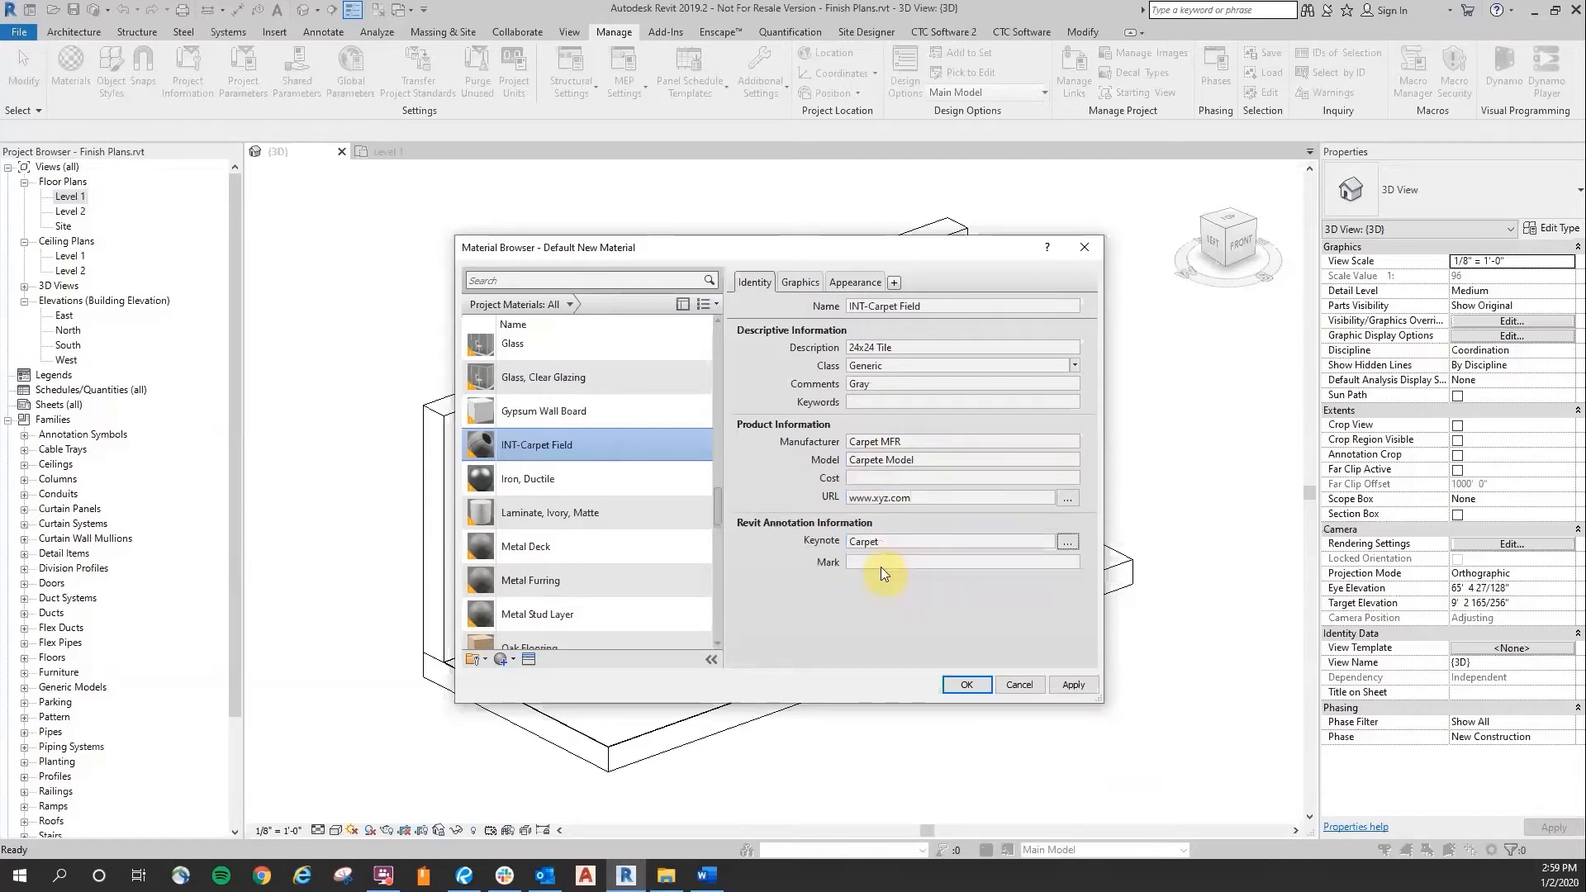
{"action": "left_click", "coordinate": [869, 564]}
{"action": "type", "text": "C"}
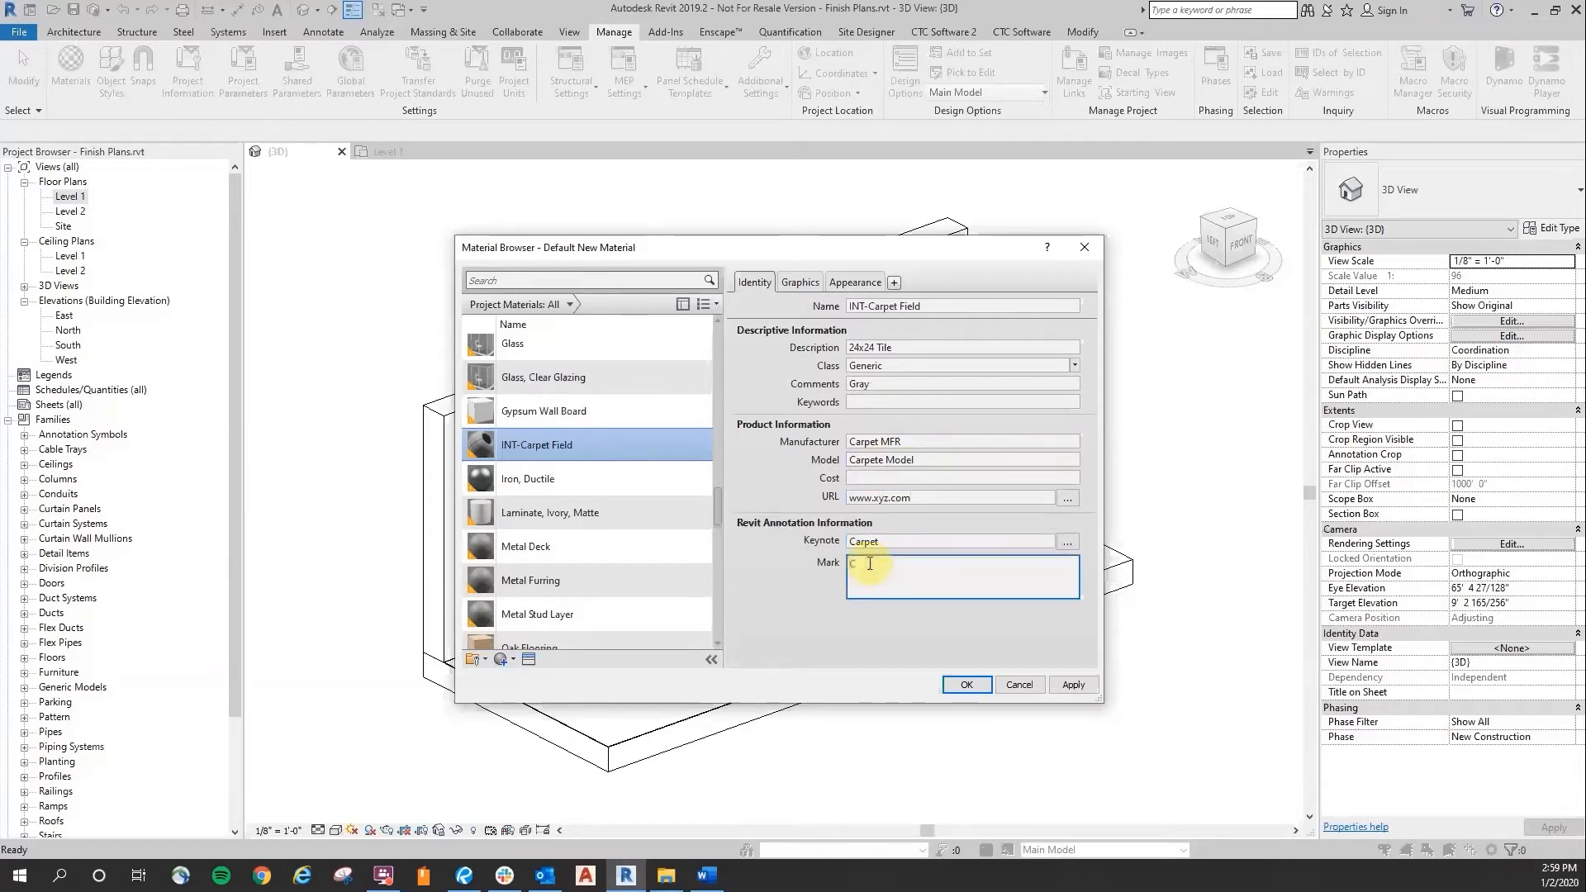
{"action": "type", "text": "PT-1"}
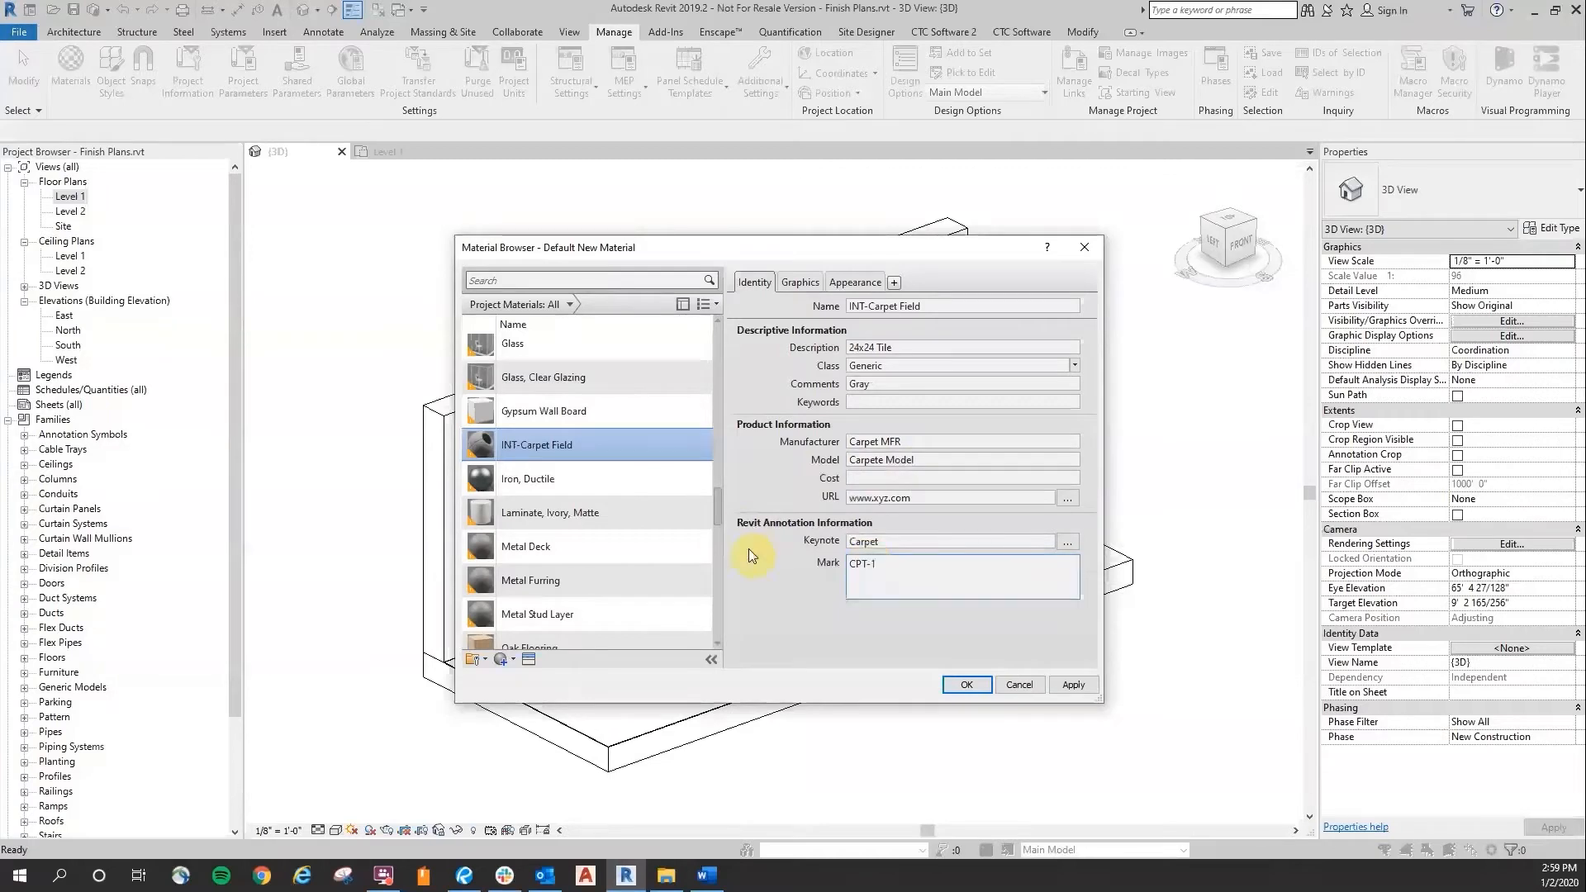
Step: For the material's foreground surface pattern, duplicate the 12" Tile model pattern and name the copy 24" Tile
{"action": "left_click", "coordinate": [799, 284]}
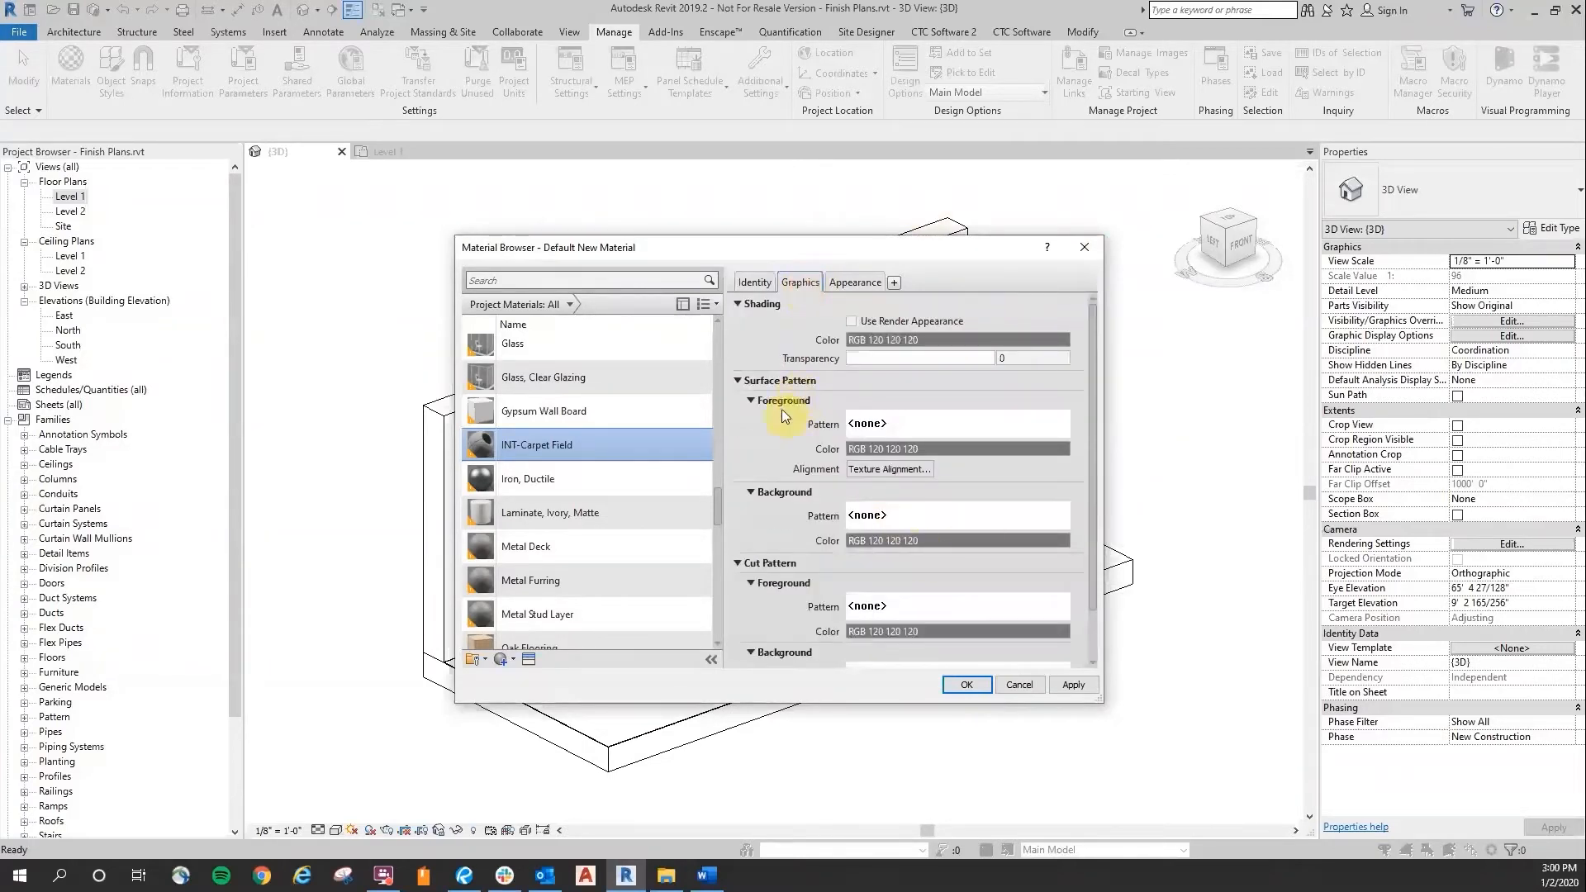
{"action": "left_click", "coordinate": [900, 424]}
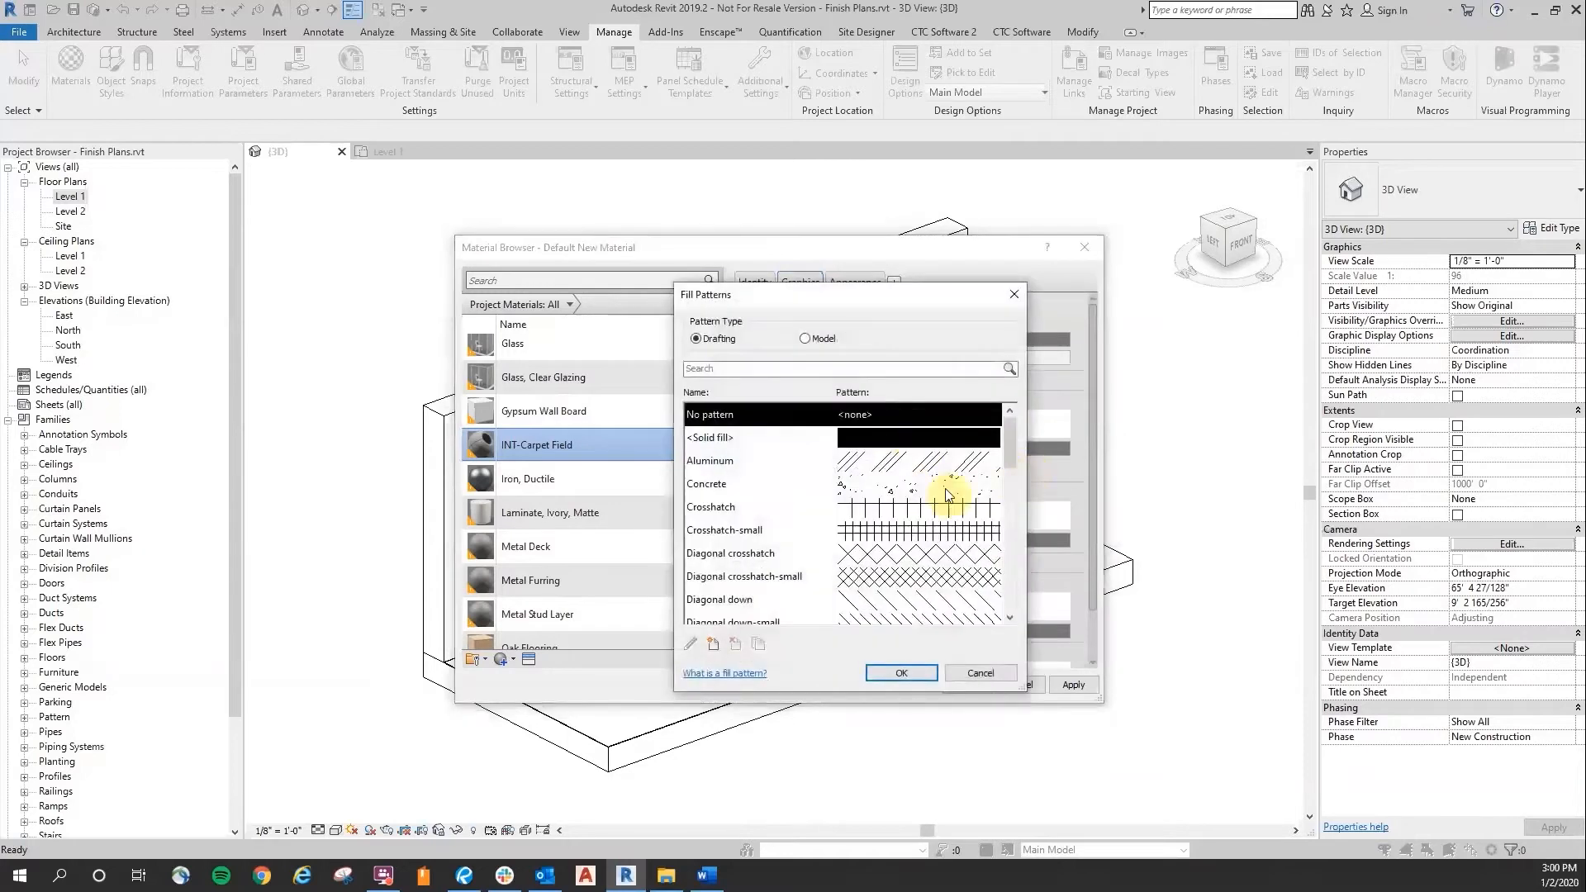
{"action": "scroll", "coordinate": [947, 494], "scroll_direction": "down", "scroll_amount": 3}
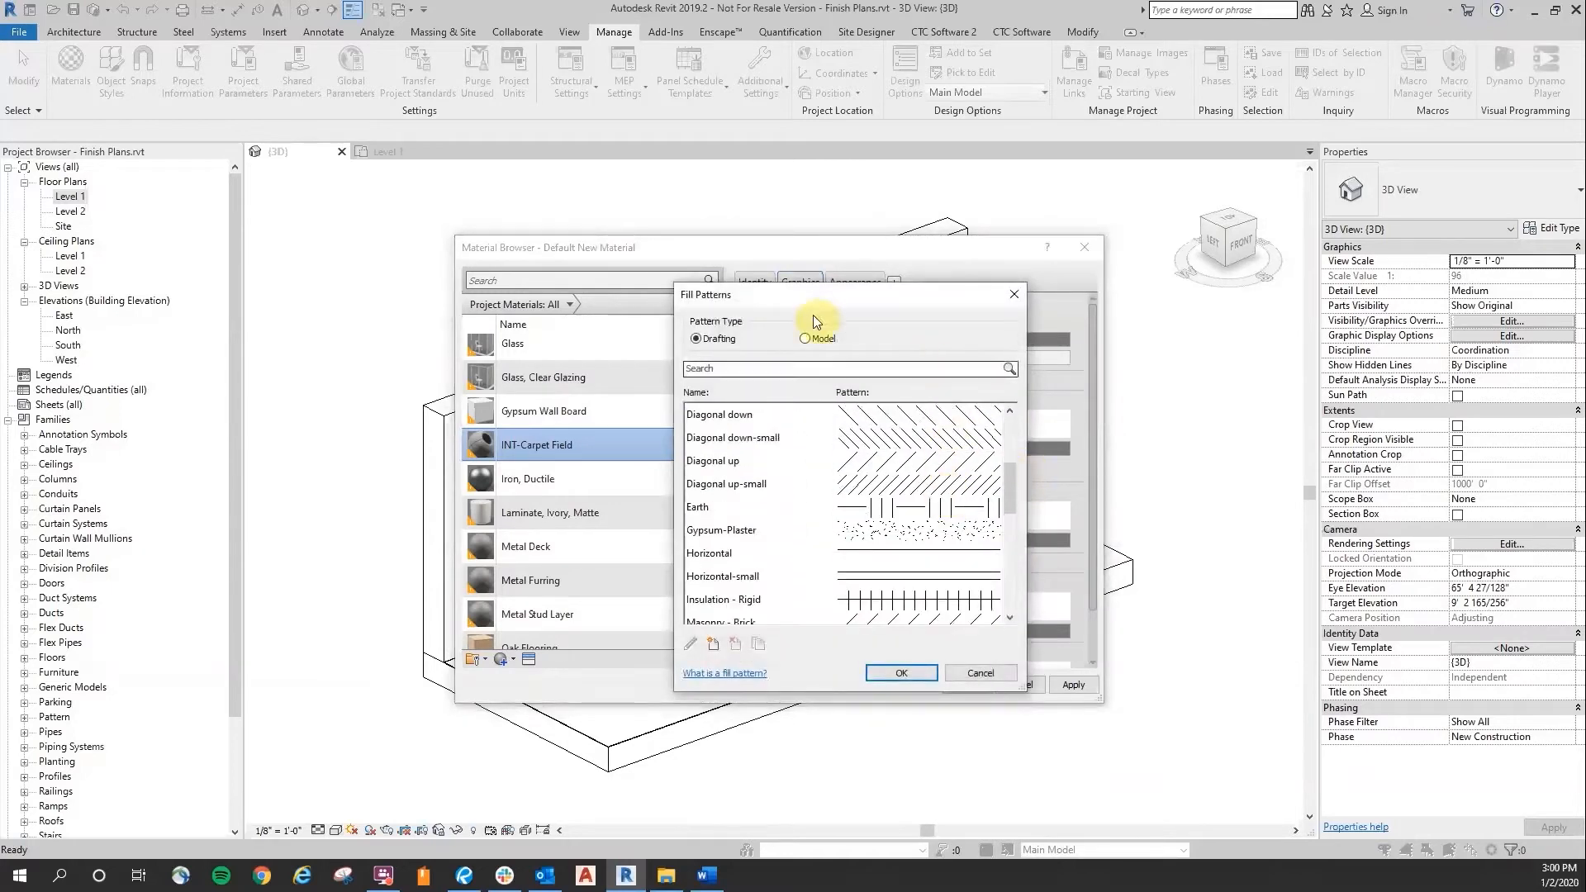
{"action": "left_click", "coordinate": [816, 337]}
{"action": "scroll", "coordinate": [912, 463], "scroll_direction": "down", "scroll_amount": 1}
{"action": "scroll", "coordinate": [912, 471], "scroll_direction": "up", "scroll_amount": 4}
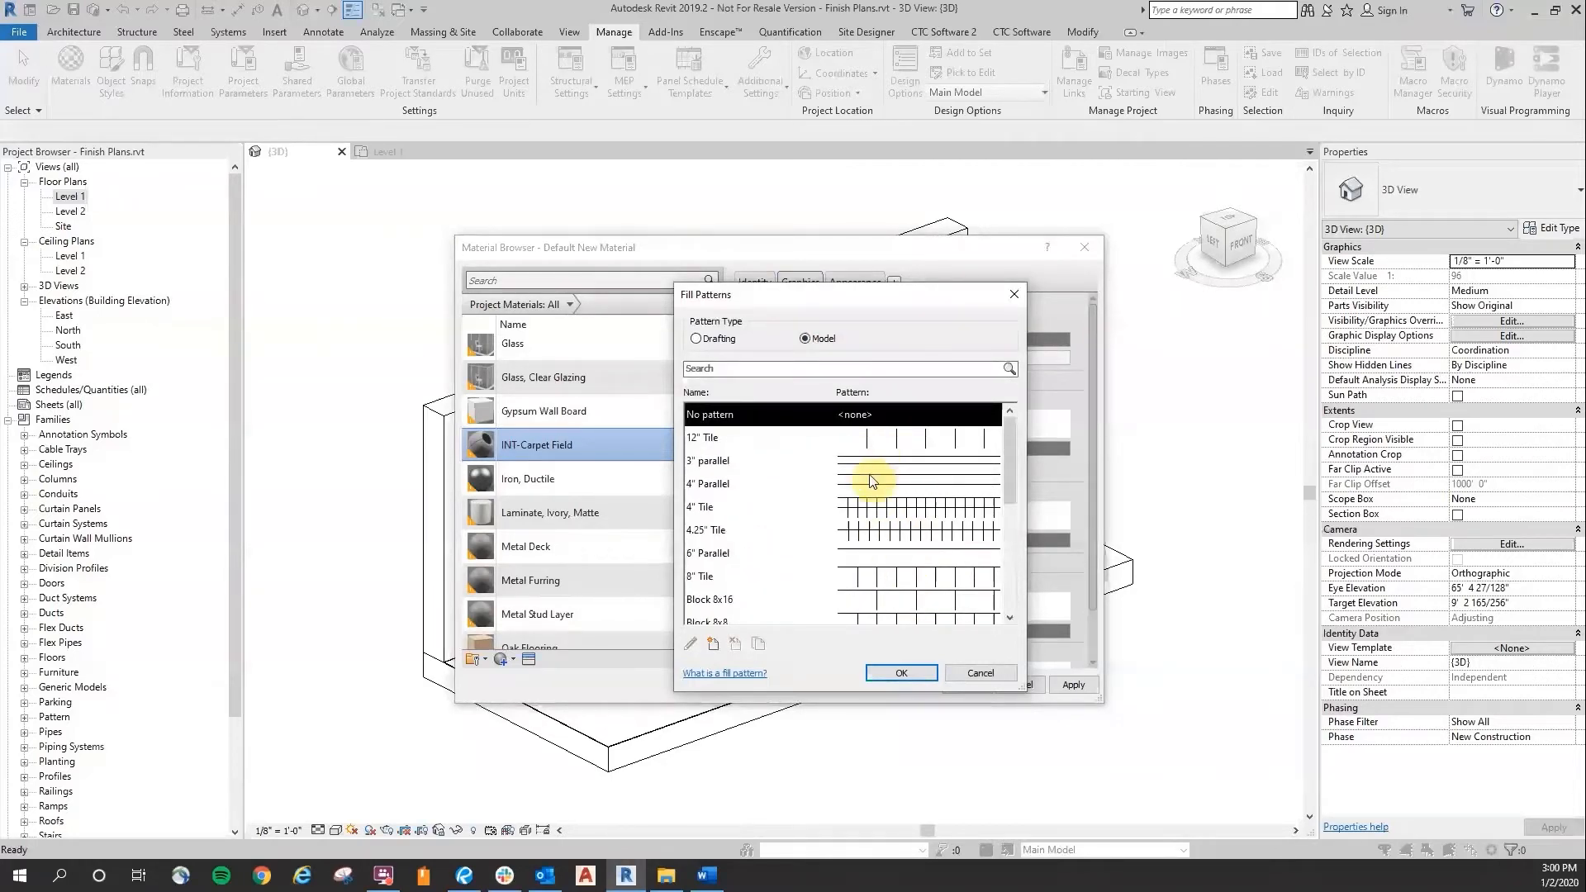
{"action": "scroll", "coordinate": [873, 481], "scroll_direction": "down", "scroll_amount": 4}
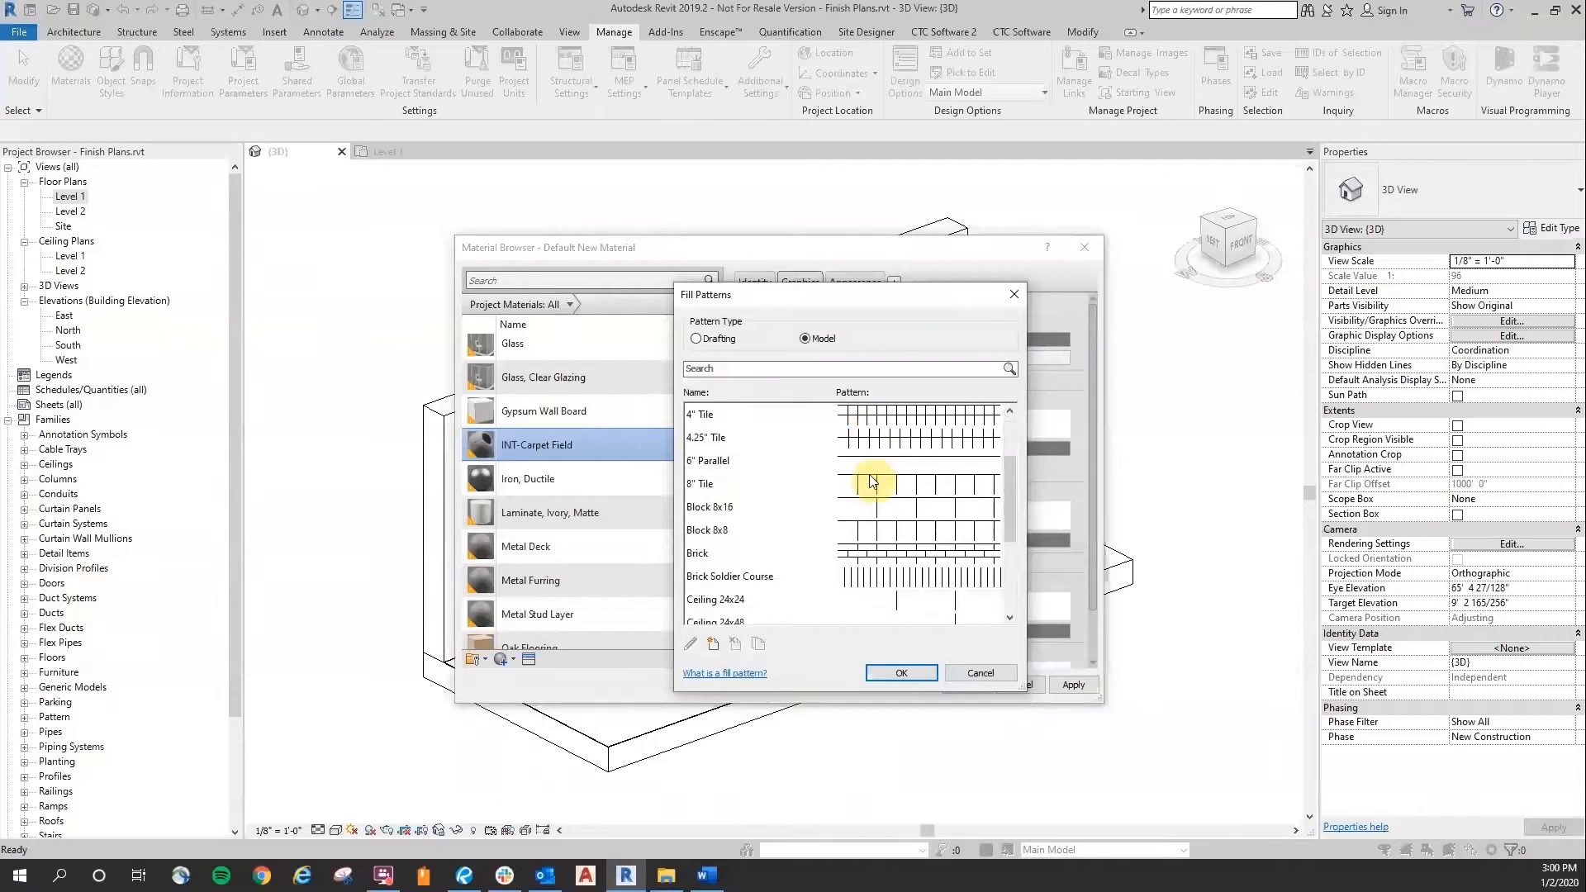
{"action": "scroll", "coordinate": [873, 482], "scroll_direction": "up", "scroll_amount": 4}
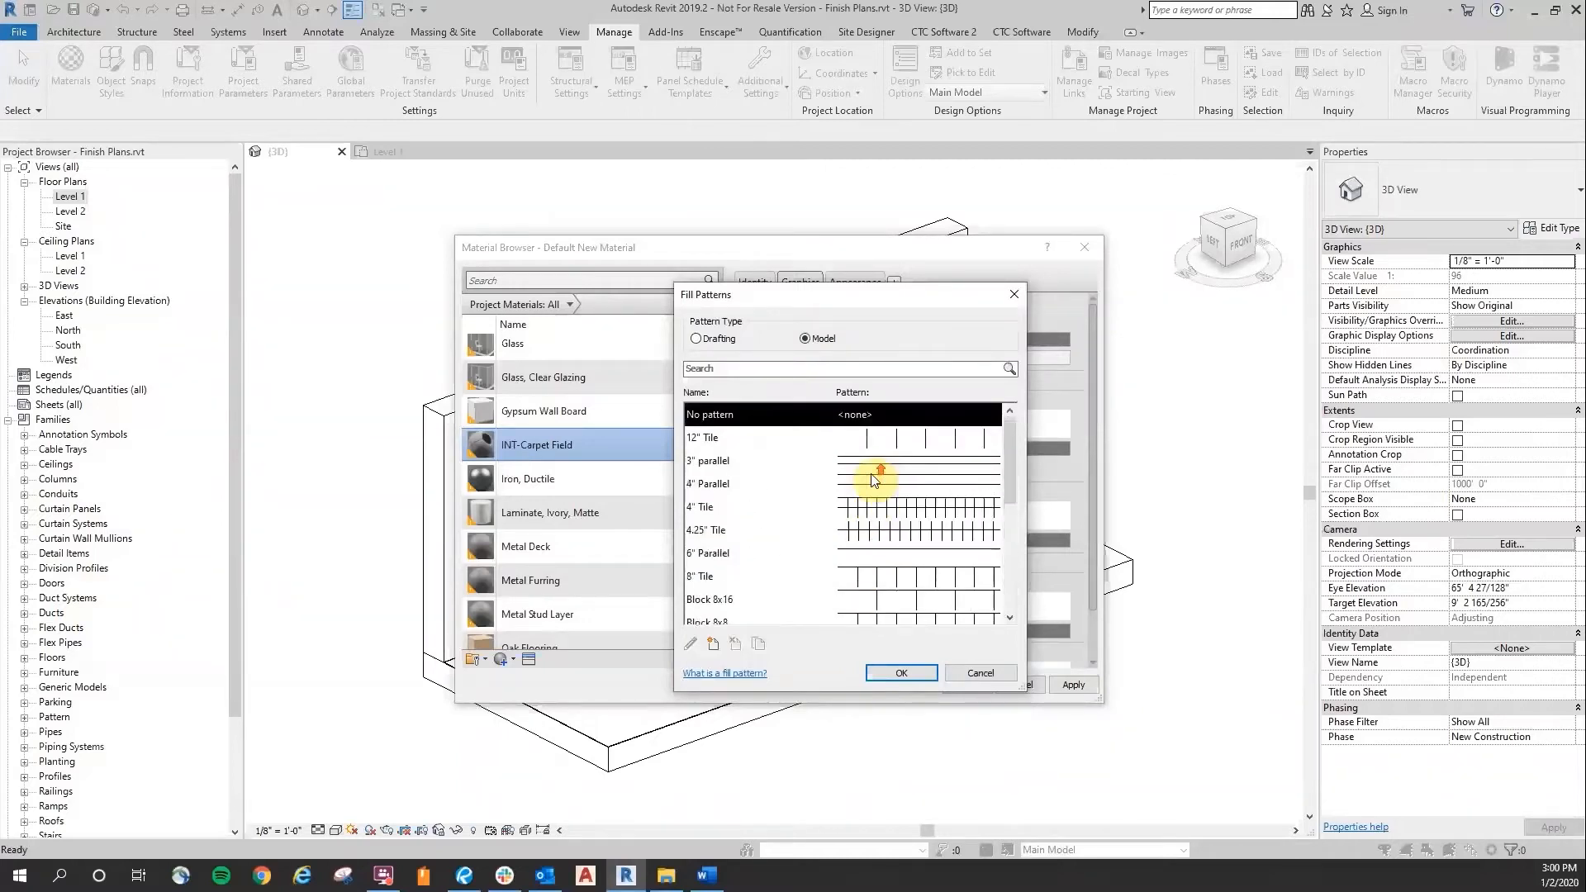
{"action": "left_click", "coordinate": [716, 438]}
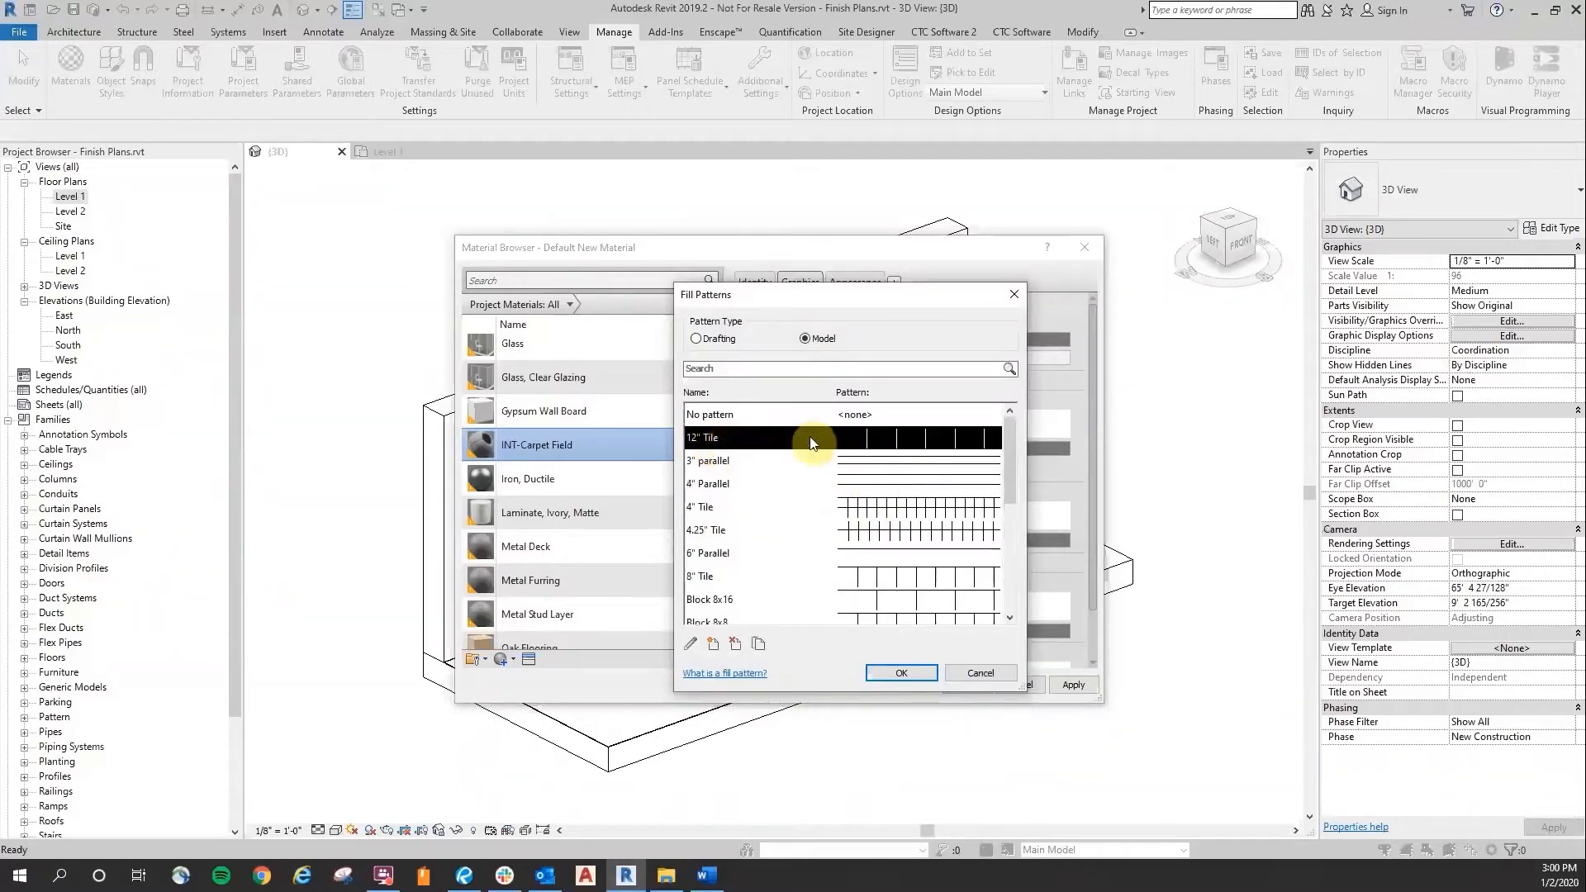
{"action": "left_click", "coordinate": [759, 646]}
{"action": "left_click_drag", "start_coordinate": [877, 456], "coordinate": [837, 456]}
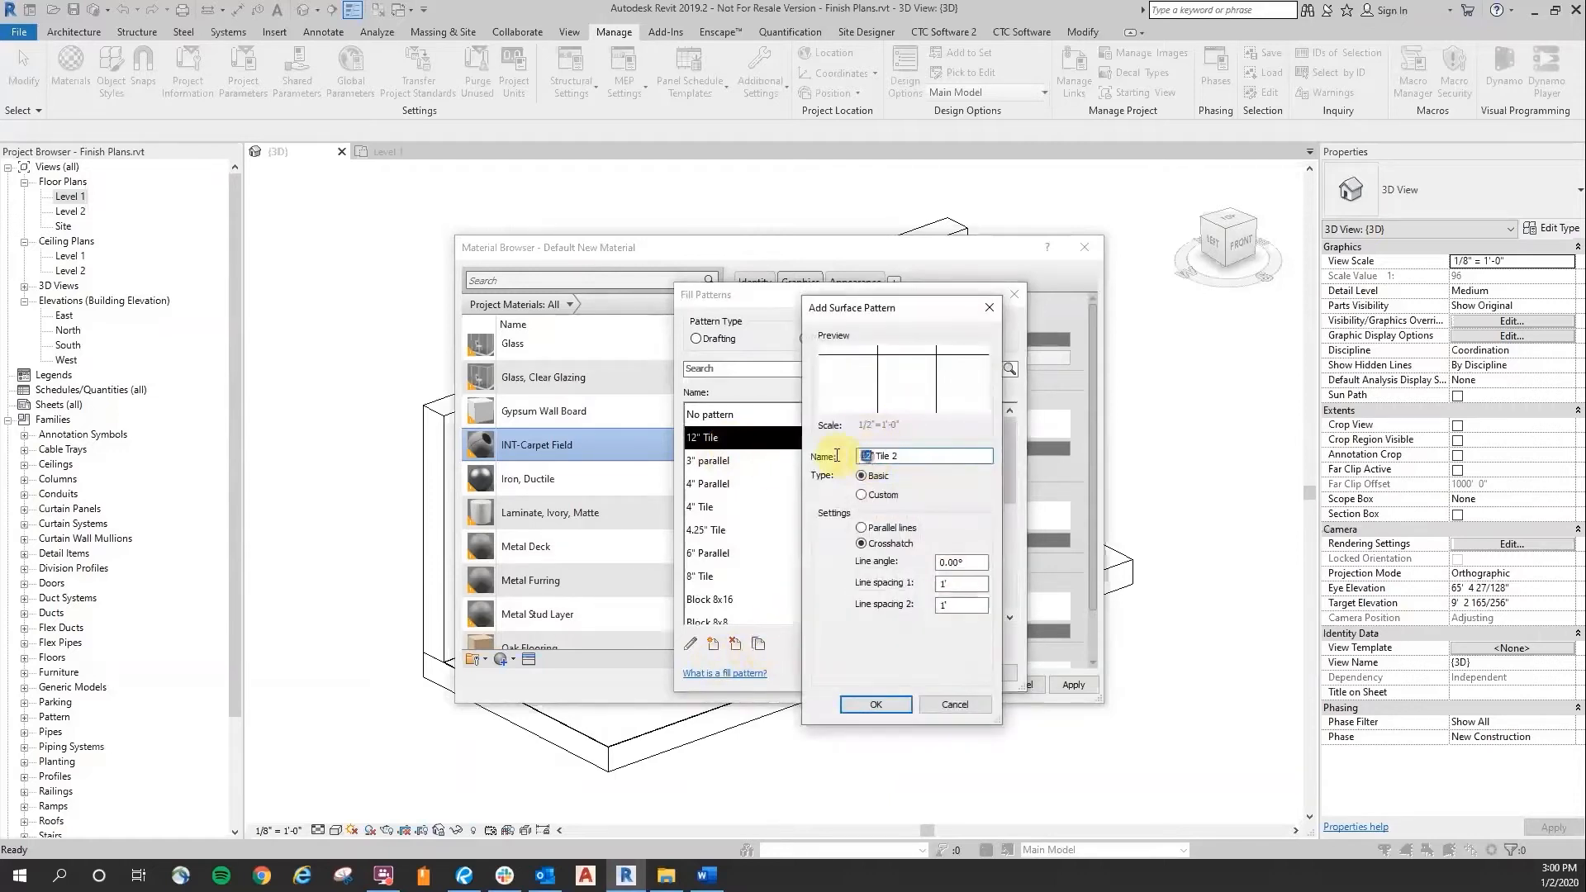
{"action": "type", "text": "24"}
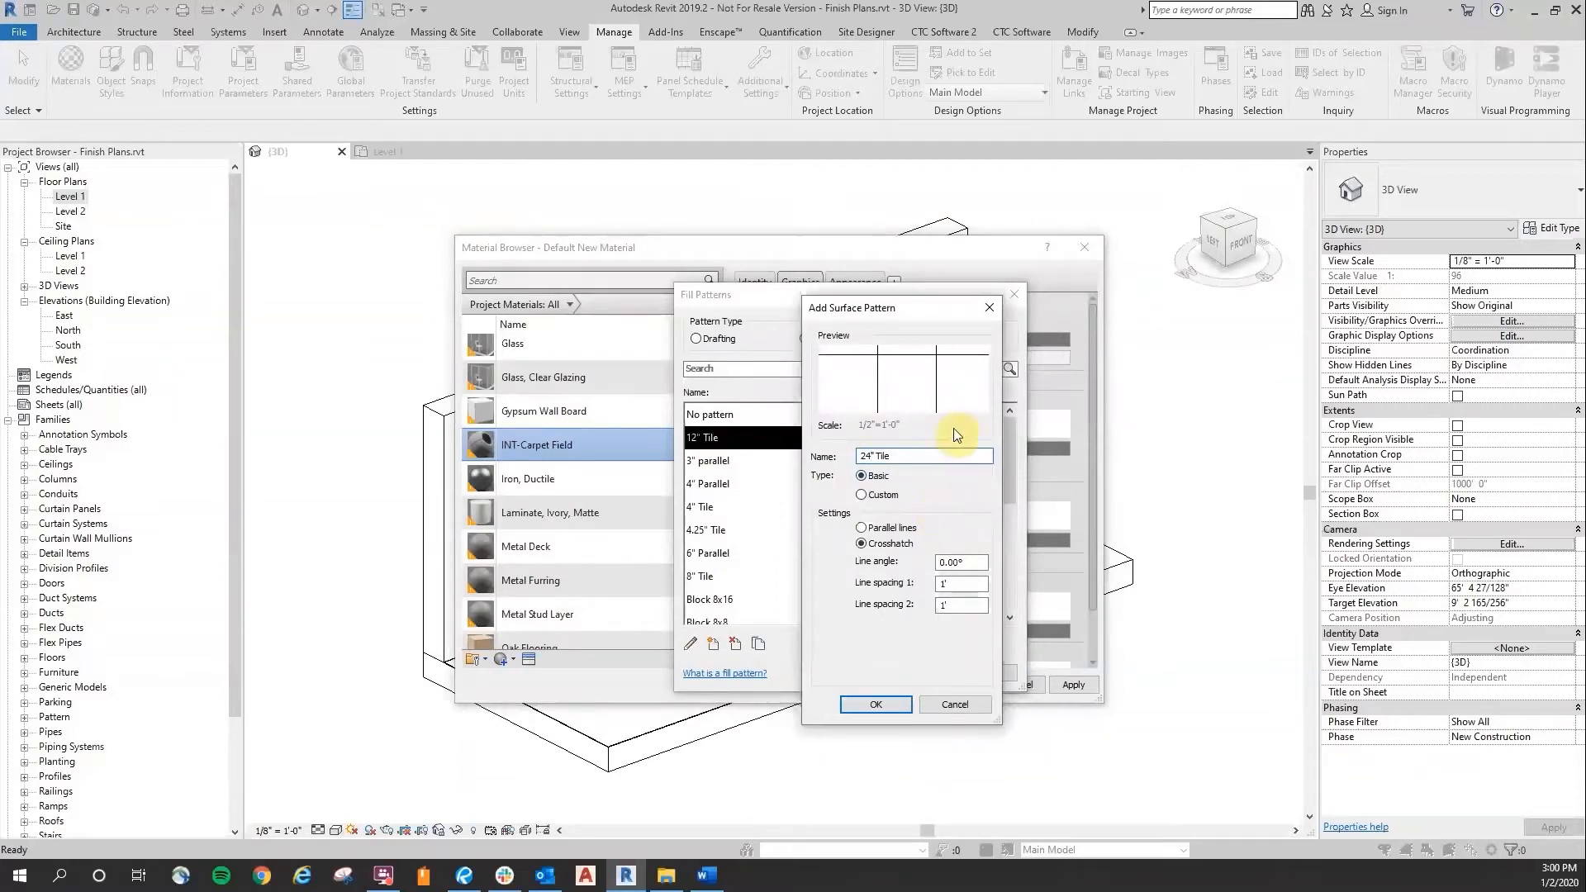
Step: Set both line spacings of the 24" Tile pattern to 2' and assign it as the foreground surface pattern
{"action": "double_click", "coordinate": [959, 583]}
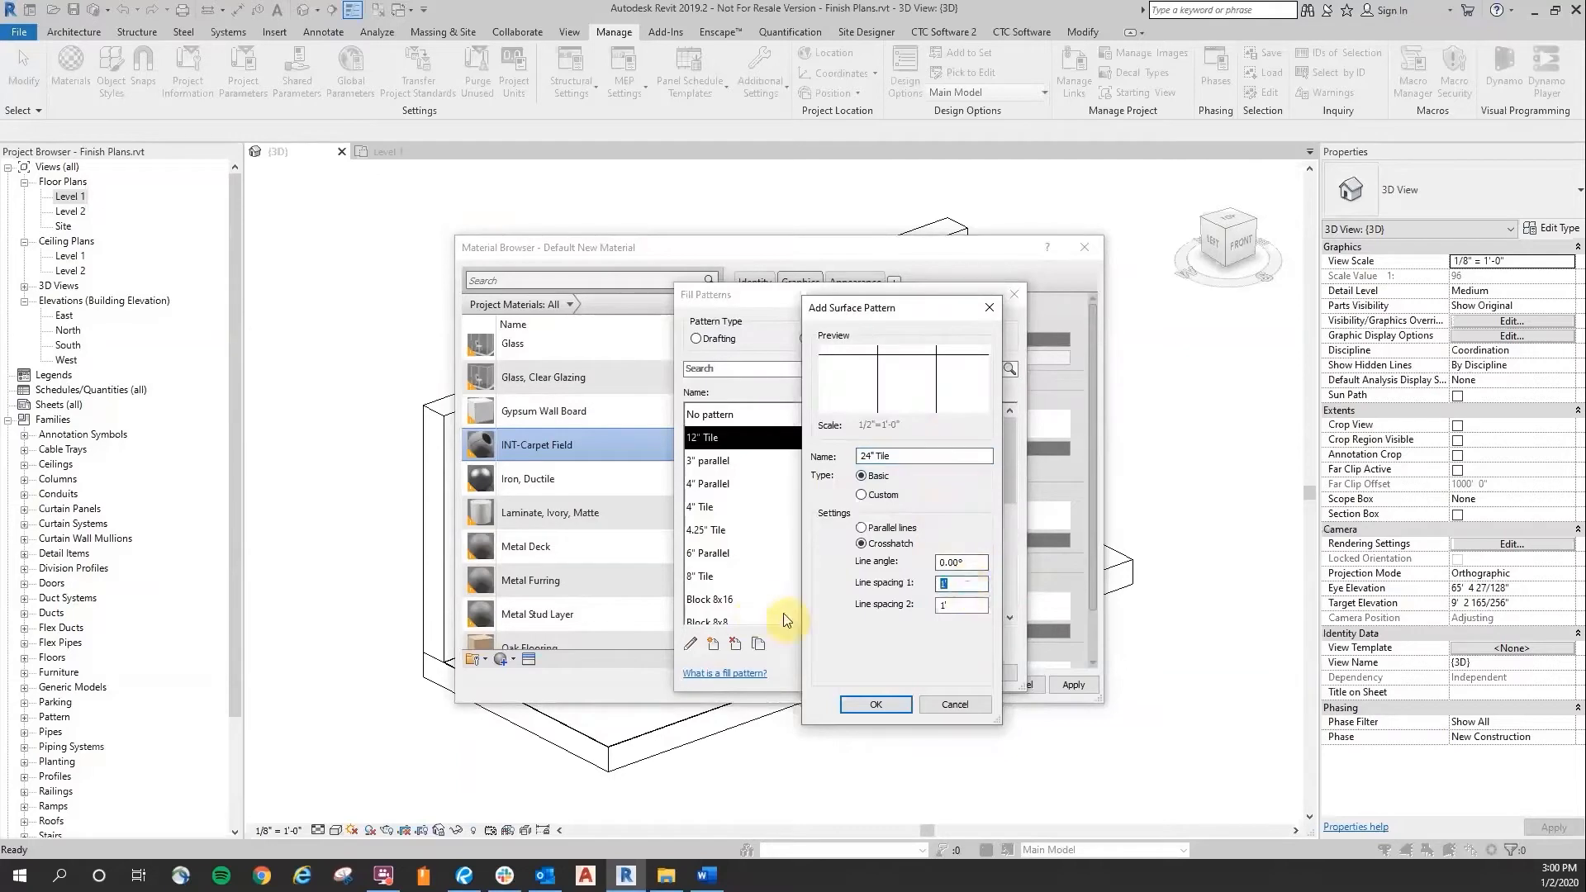
{"action": "type", "text": "2"}
{"action": "key", "text": "Tab"}
{"action": "type", "text": "2"}
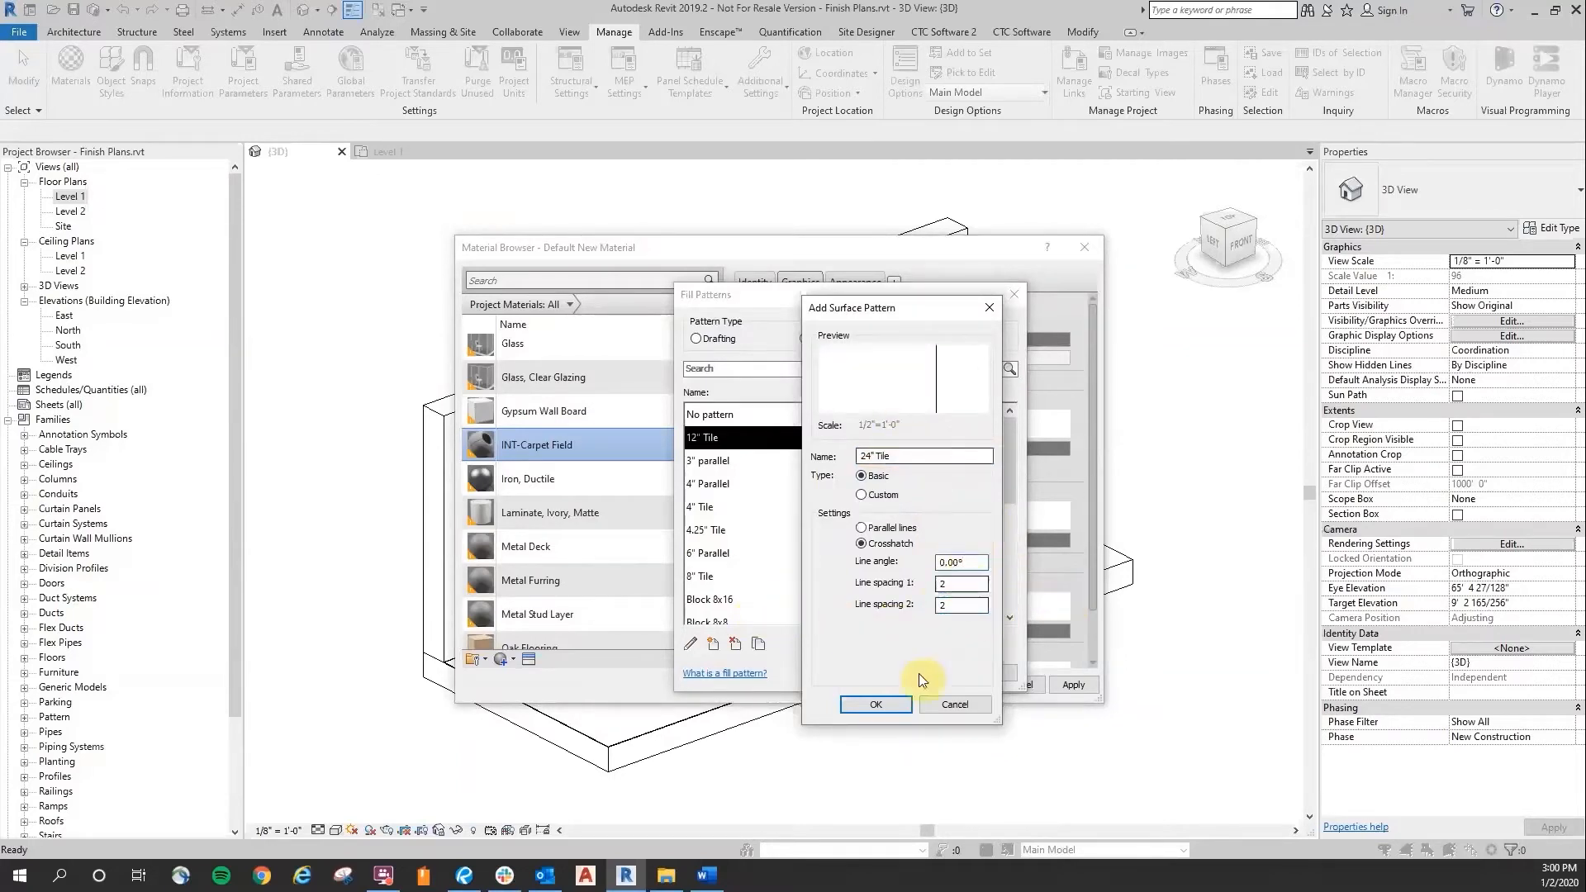
{"action": "left_click", "coordinate": [892, 704]}
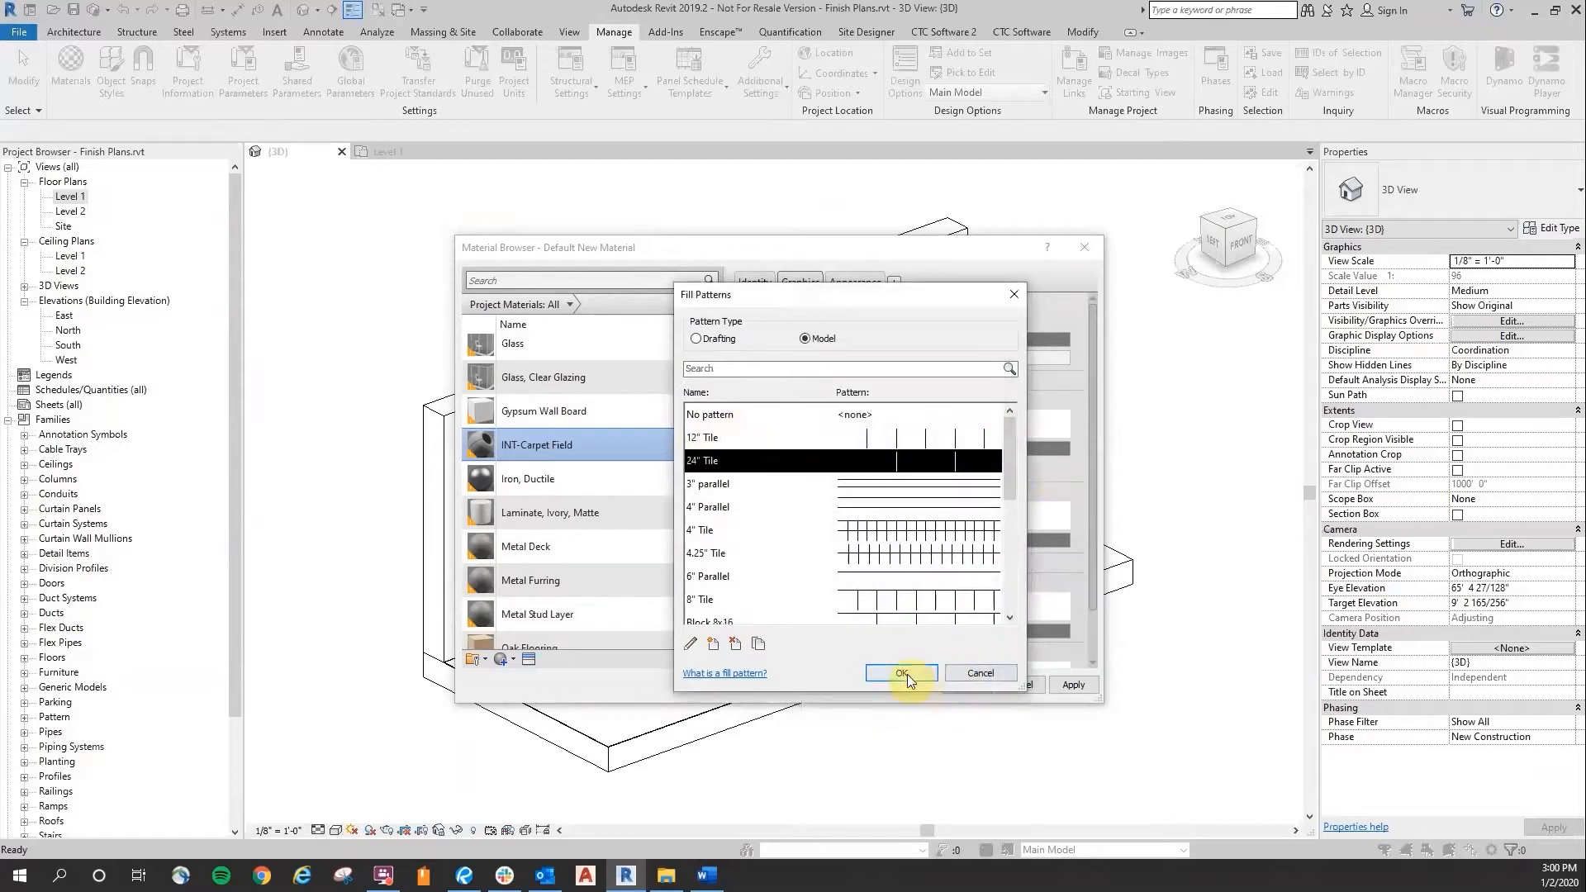
{"action": "left_click", "coordinate": [906, 673]}
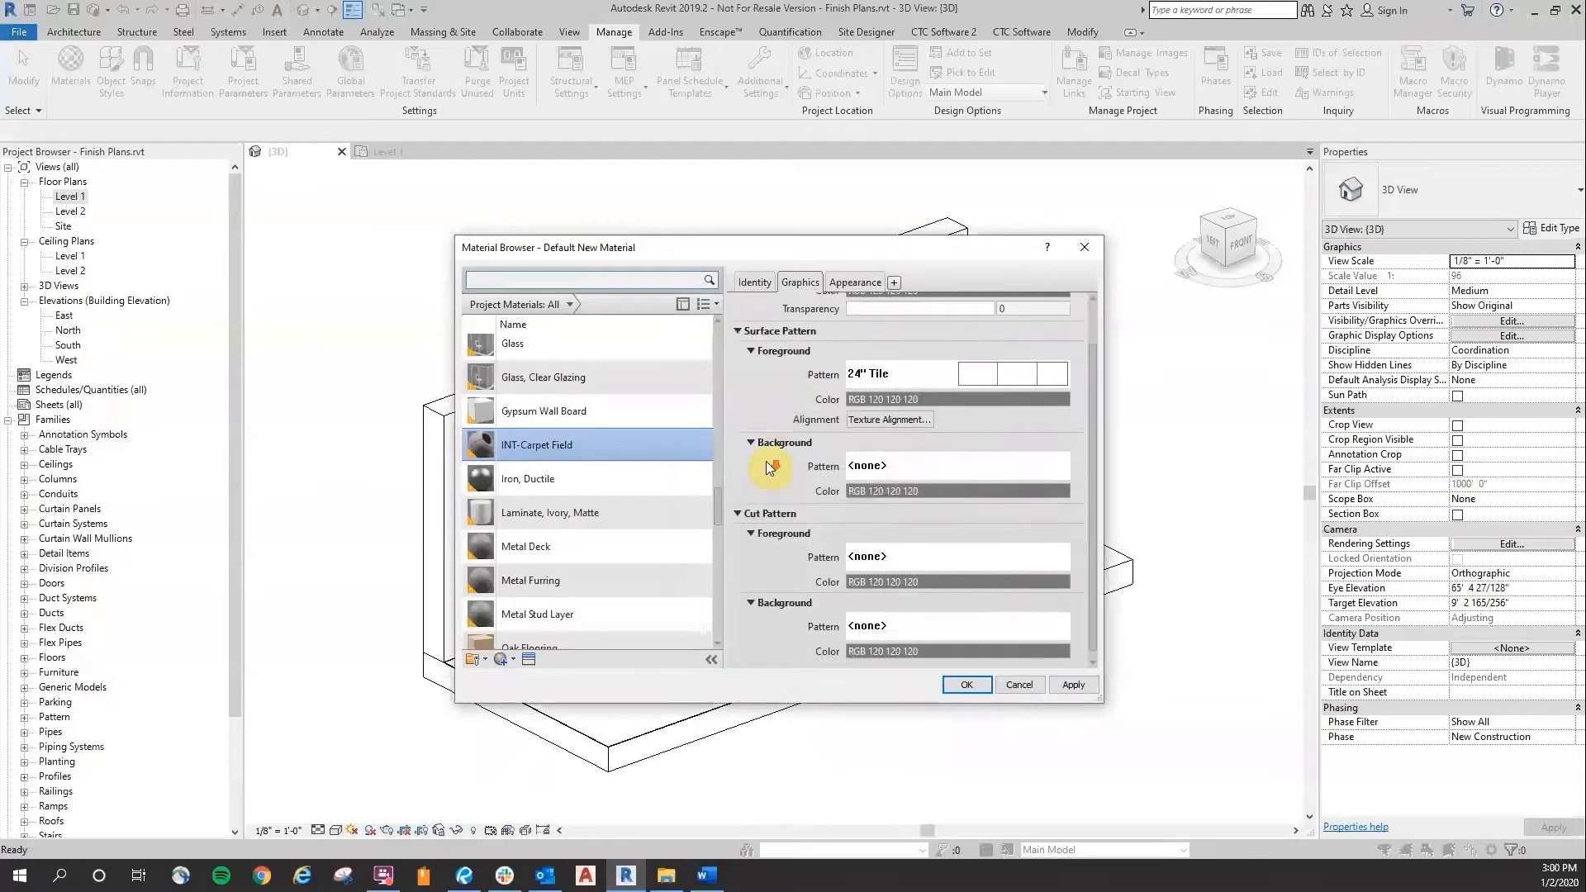
Step: Assign the Sand drafting pattern as INT-Carpet Field's background surface pattern and save the material changes
{"action": "left_click", "coordinate": [960, 518]}
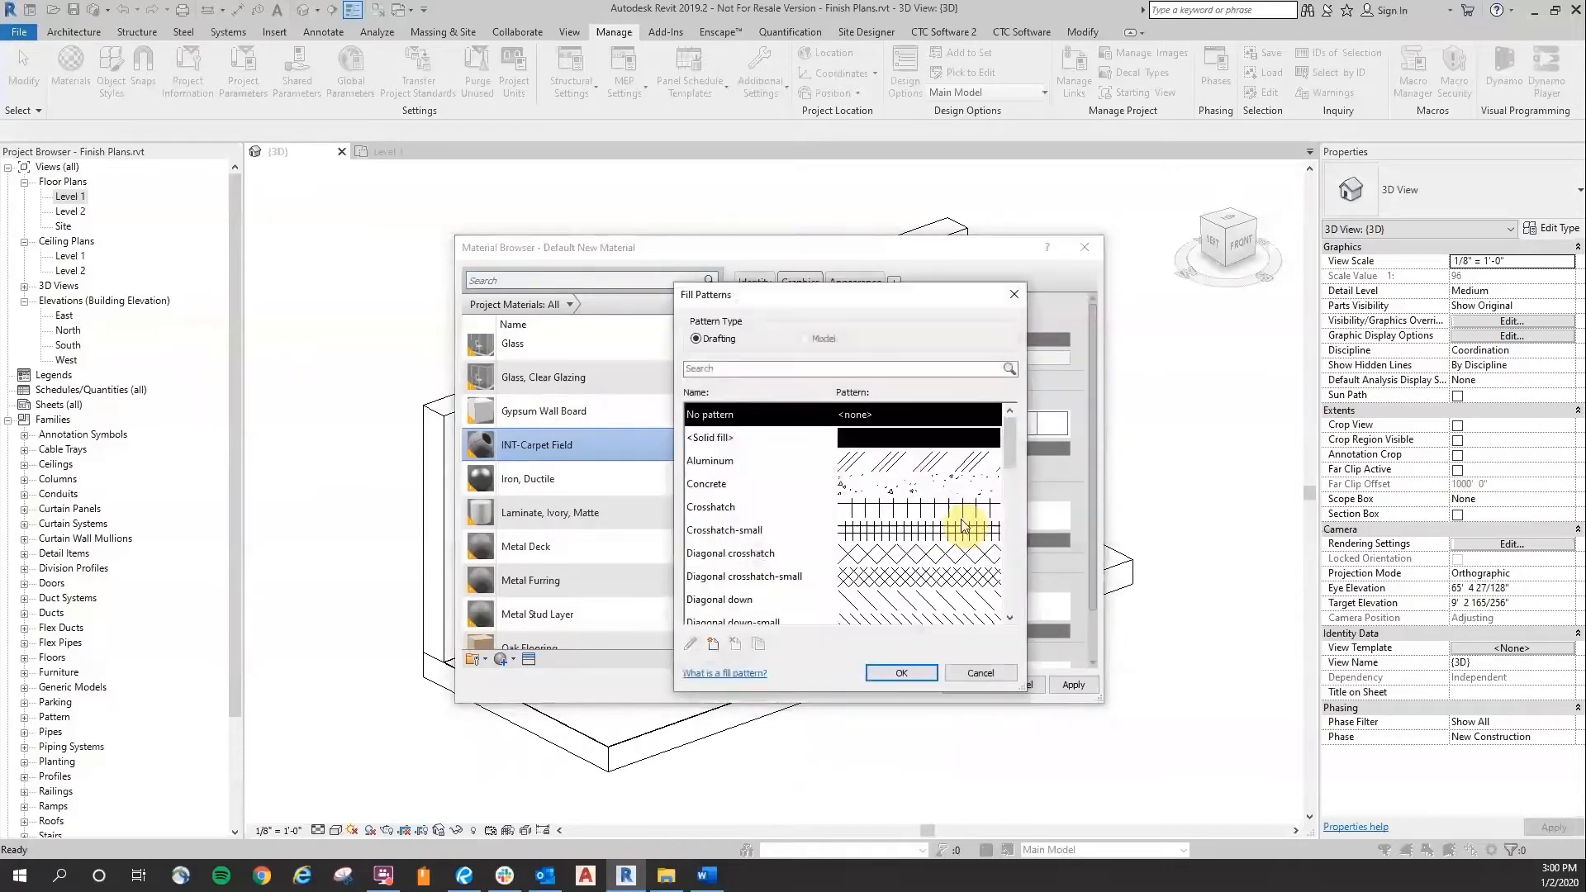
{"action": "scroll", "coordinate": [932, 496], "scroll_direction": "down", "scroll_amount": 2}
{"action": "scroll", "coordinate": [932, 495], "scroll_direction": "down", "scroll_amount": 3}
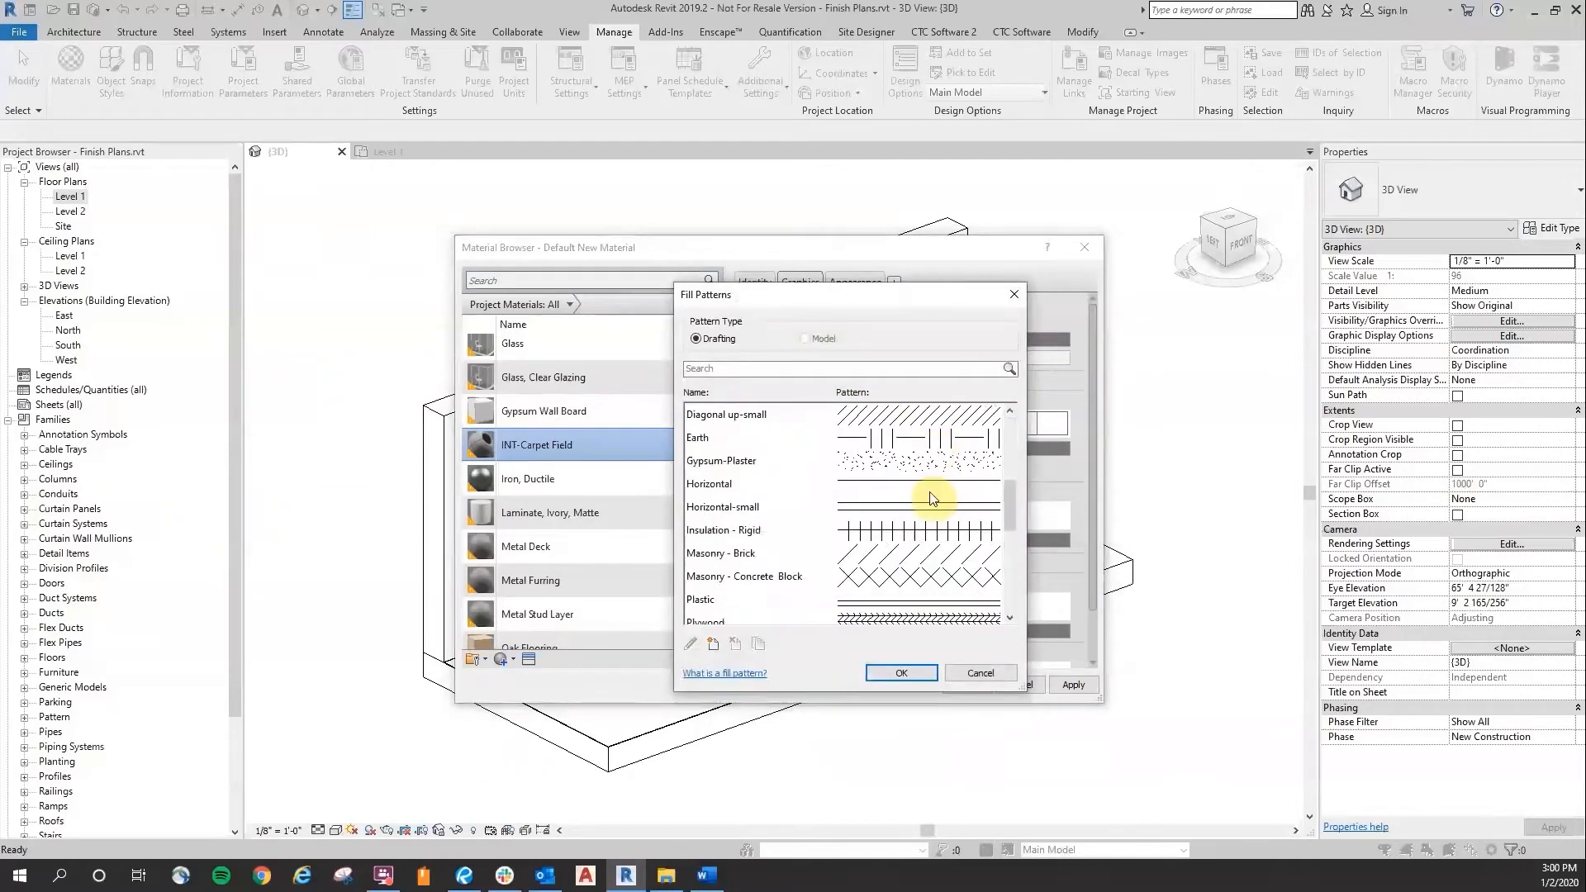
{"action": "scroll", "coordinate": [908, 504], "scroll_direction": "down", "scroll_amount": 1}
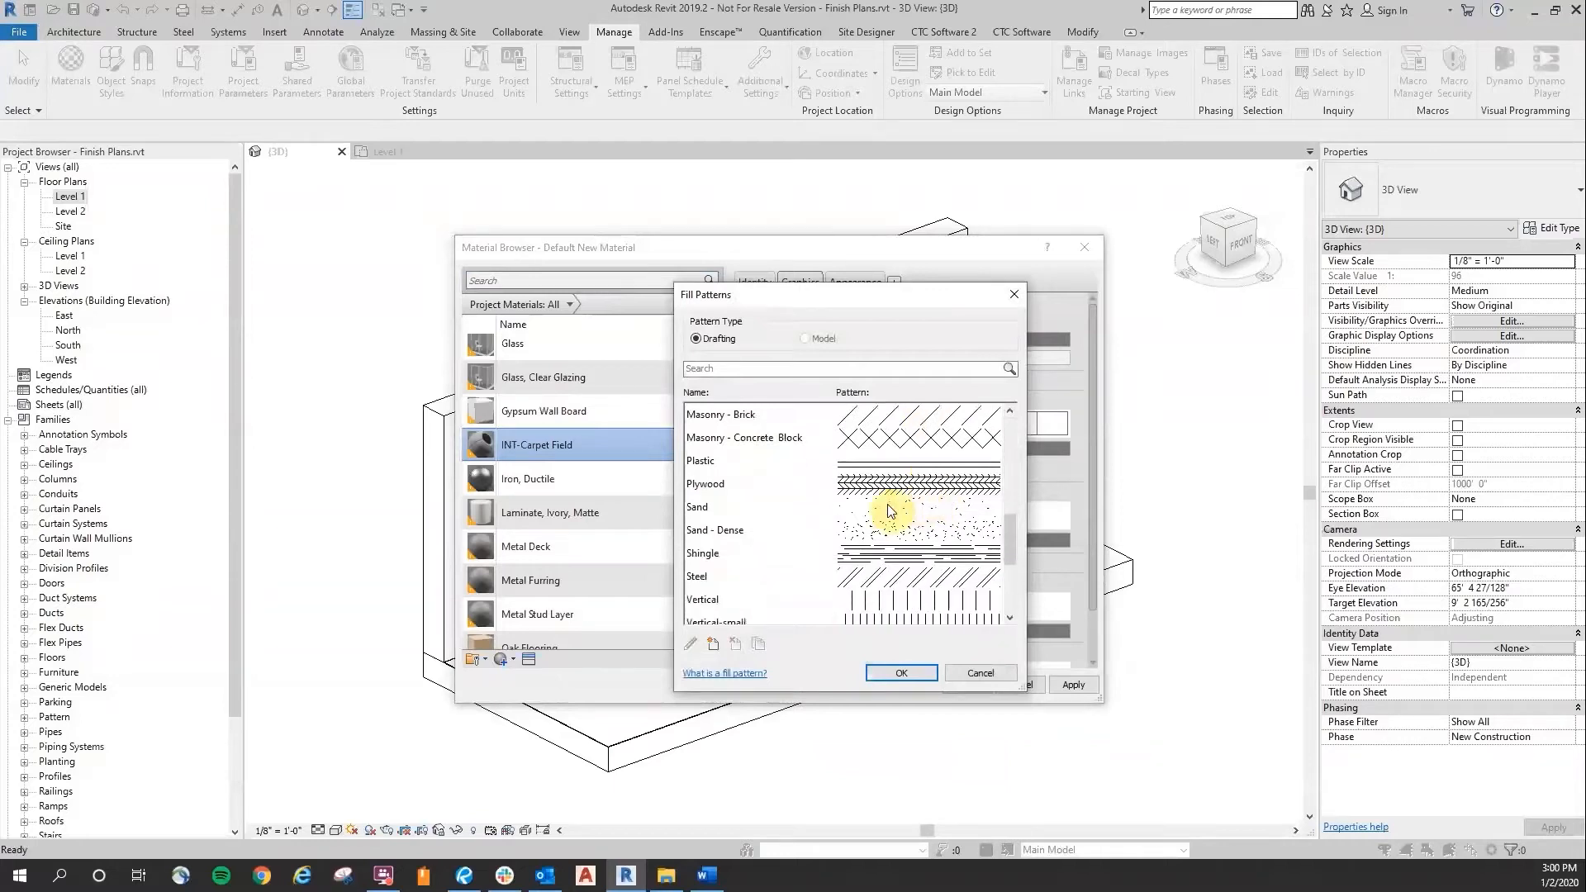
{"action": "left_click", "coordinate": [889, 510]}
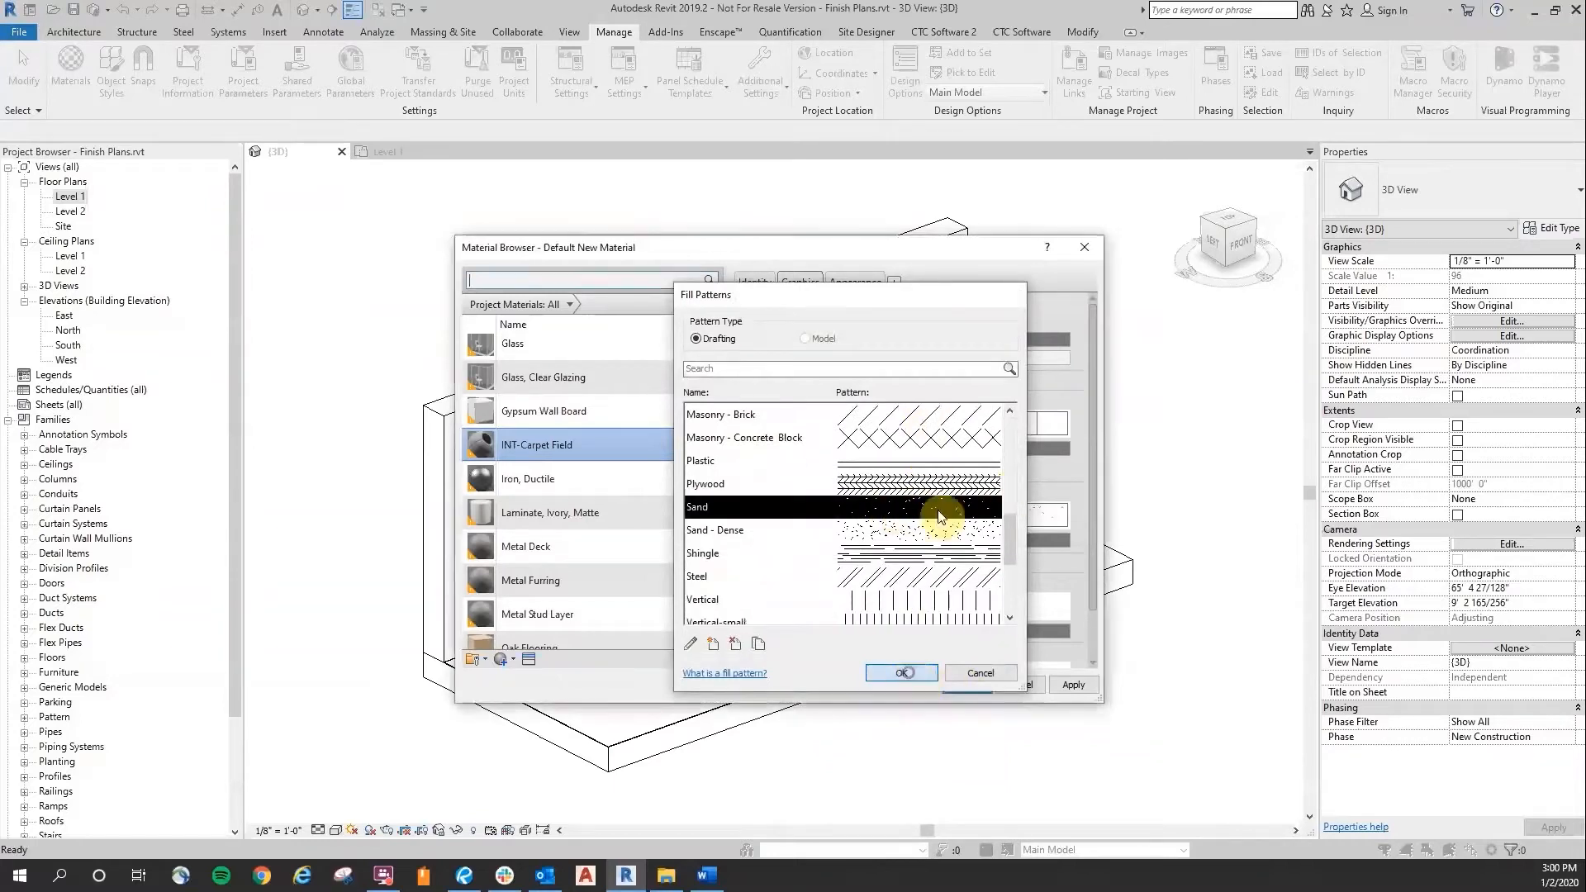
{"action": "left_click", "coordinate": [909, 673]}
{"action": "scroll", "coordinate": [922, 446], "scroll_direction": "down", "scroll_amount": 2}
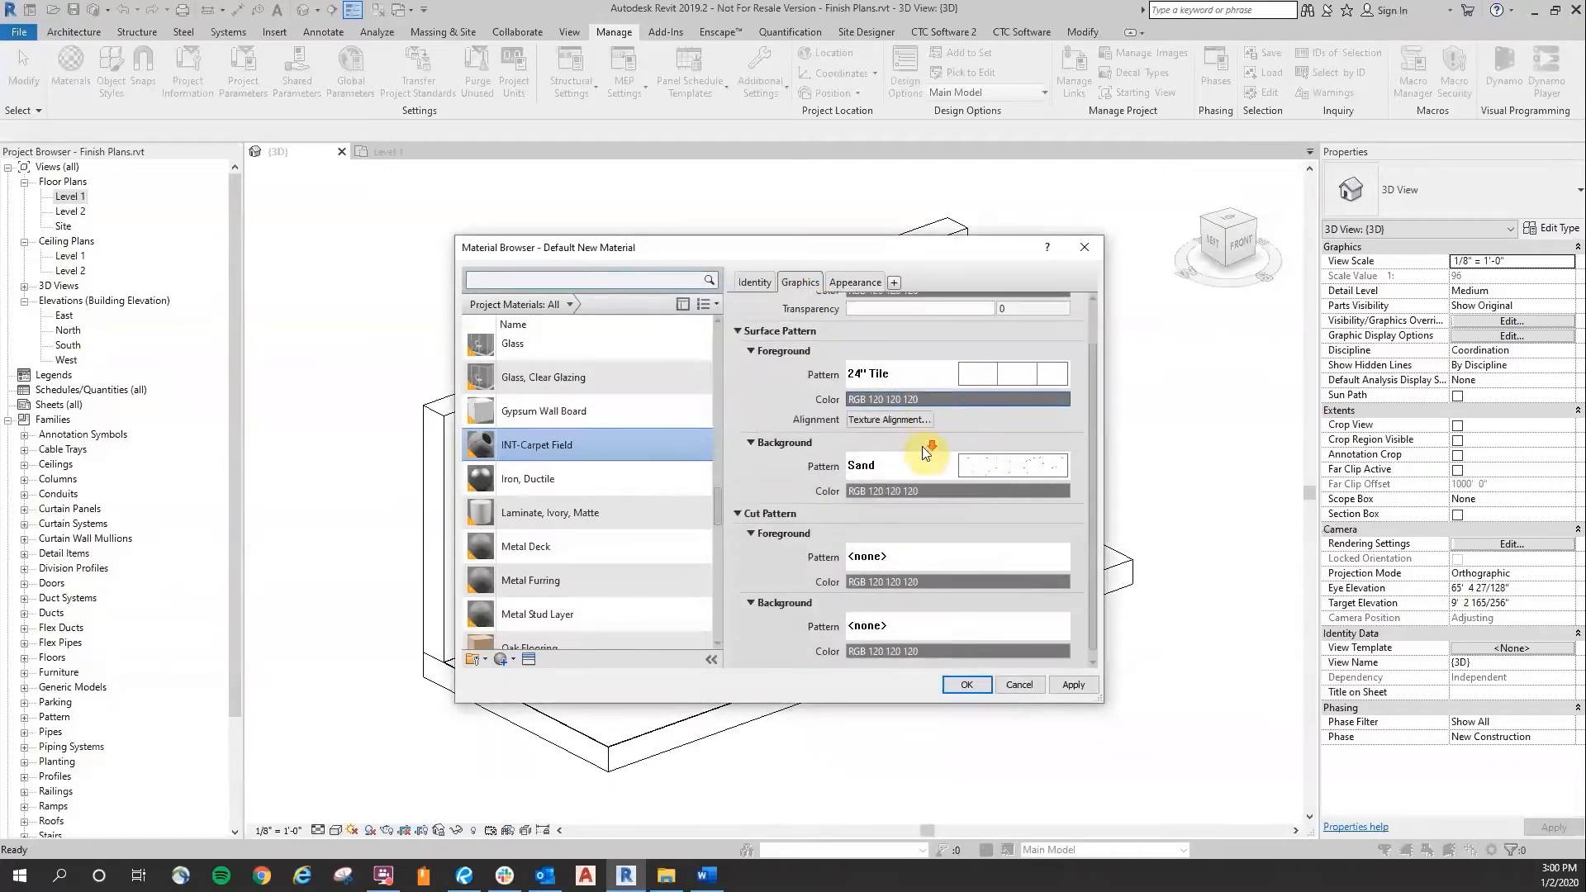
{"action": "left_click", "coordinate": [968, 685]}
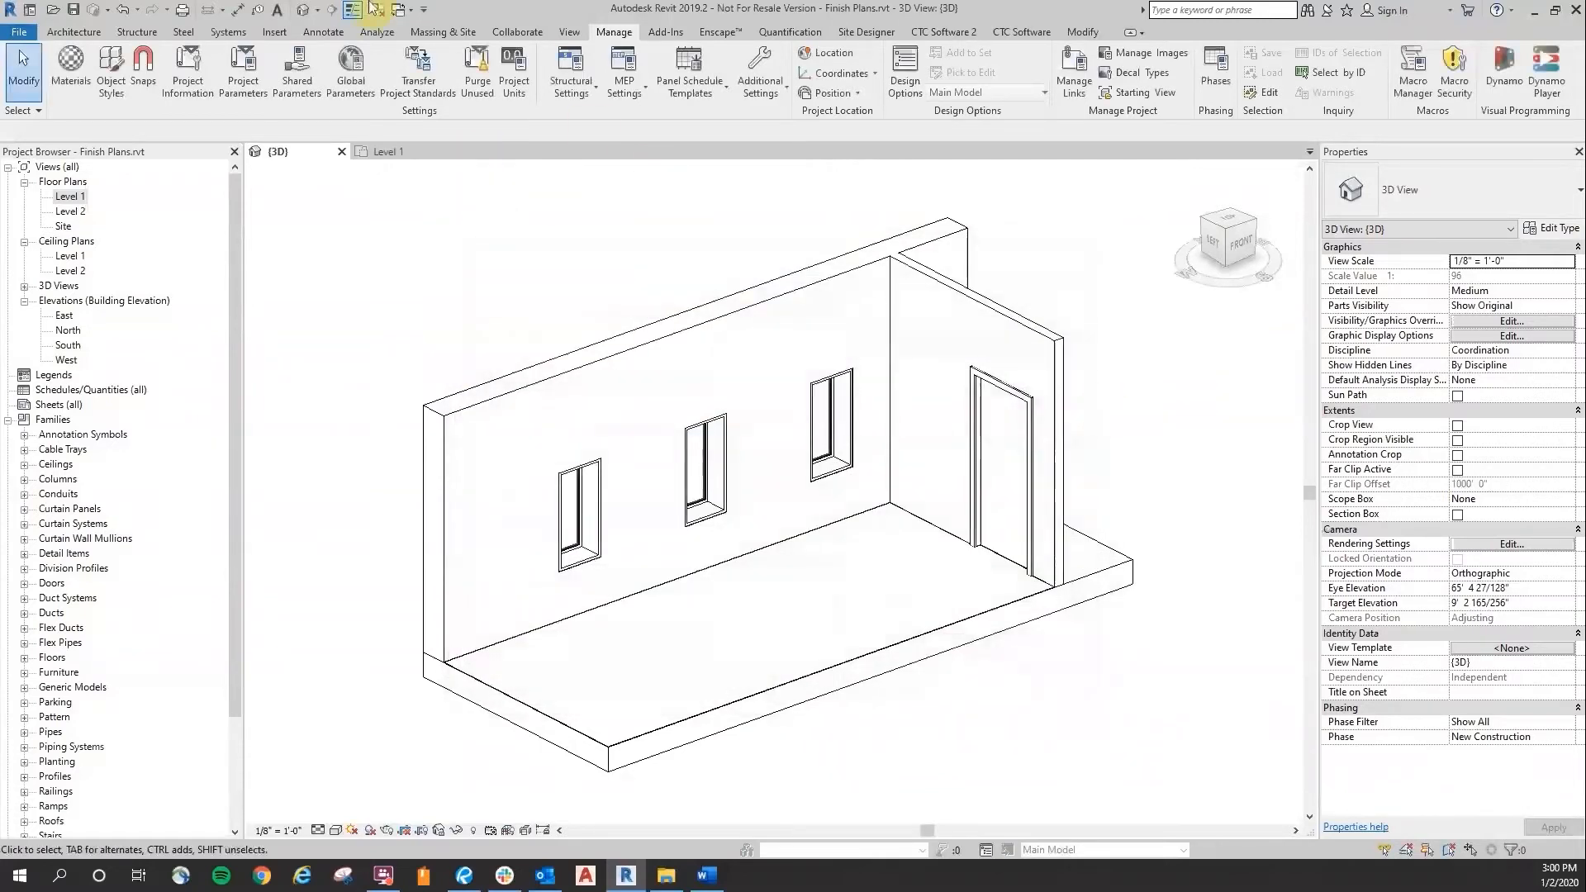
Step: Reopen the project materials, duplicate INT-Carpet Field and name the copy INT-Carpet Accent
{"action": "left_click", "coordinate": [70, 70]}
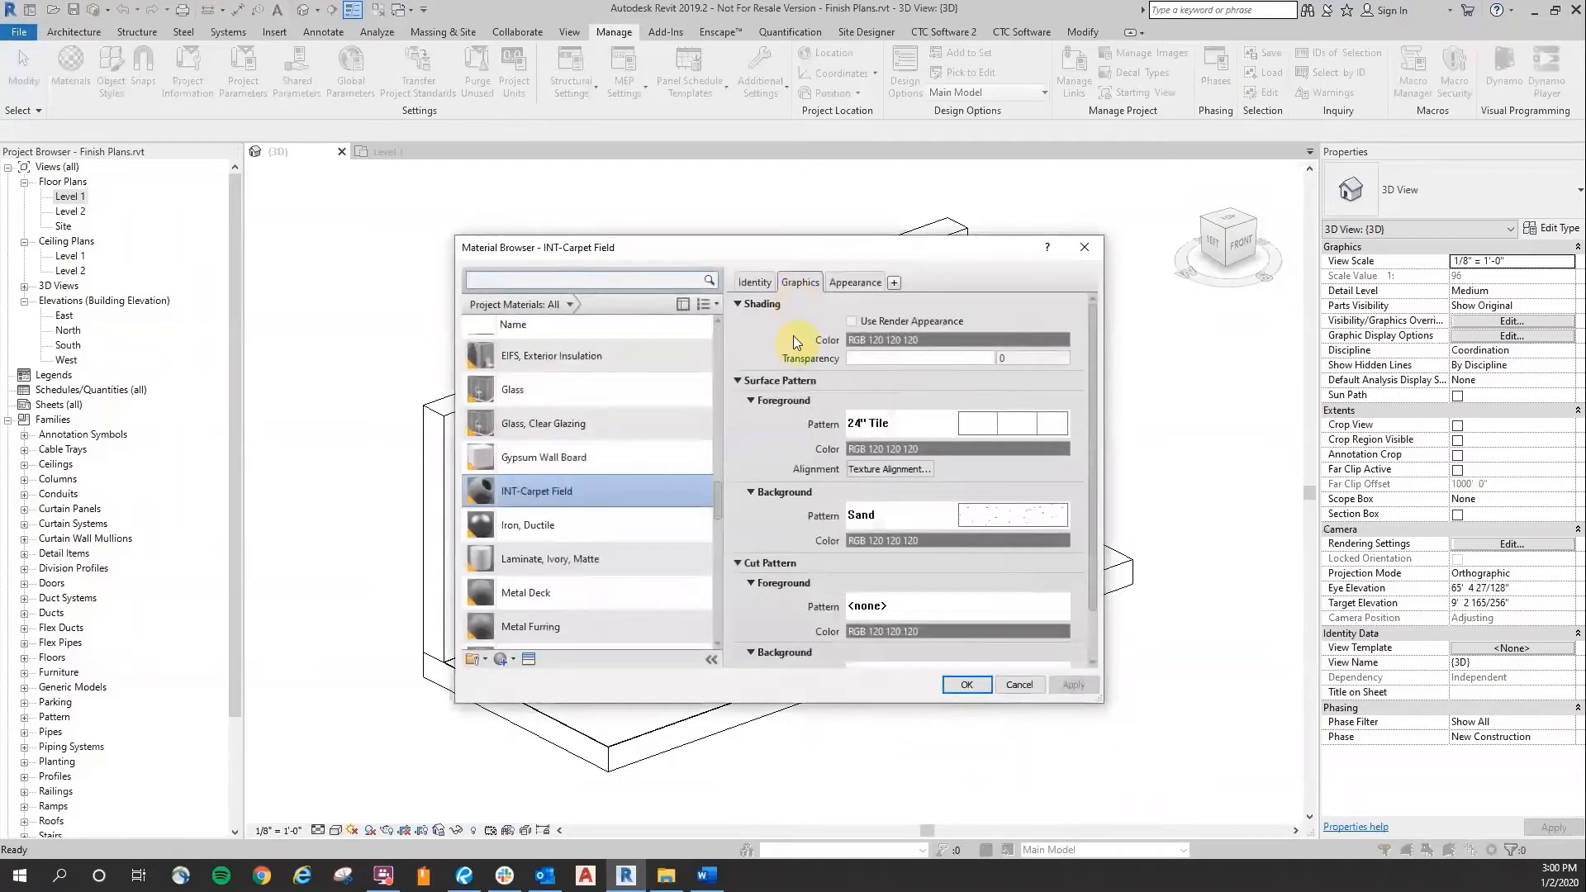
{"action": "right_click", "coordinate": [591, 491]}
{"action": "left_click", "coordinate": [652, 520]}
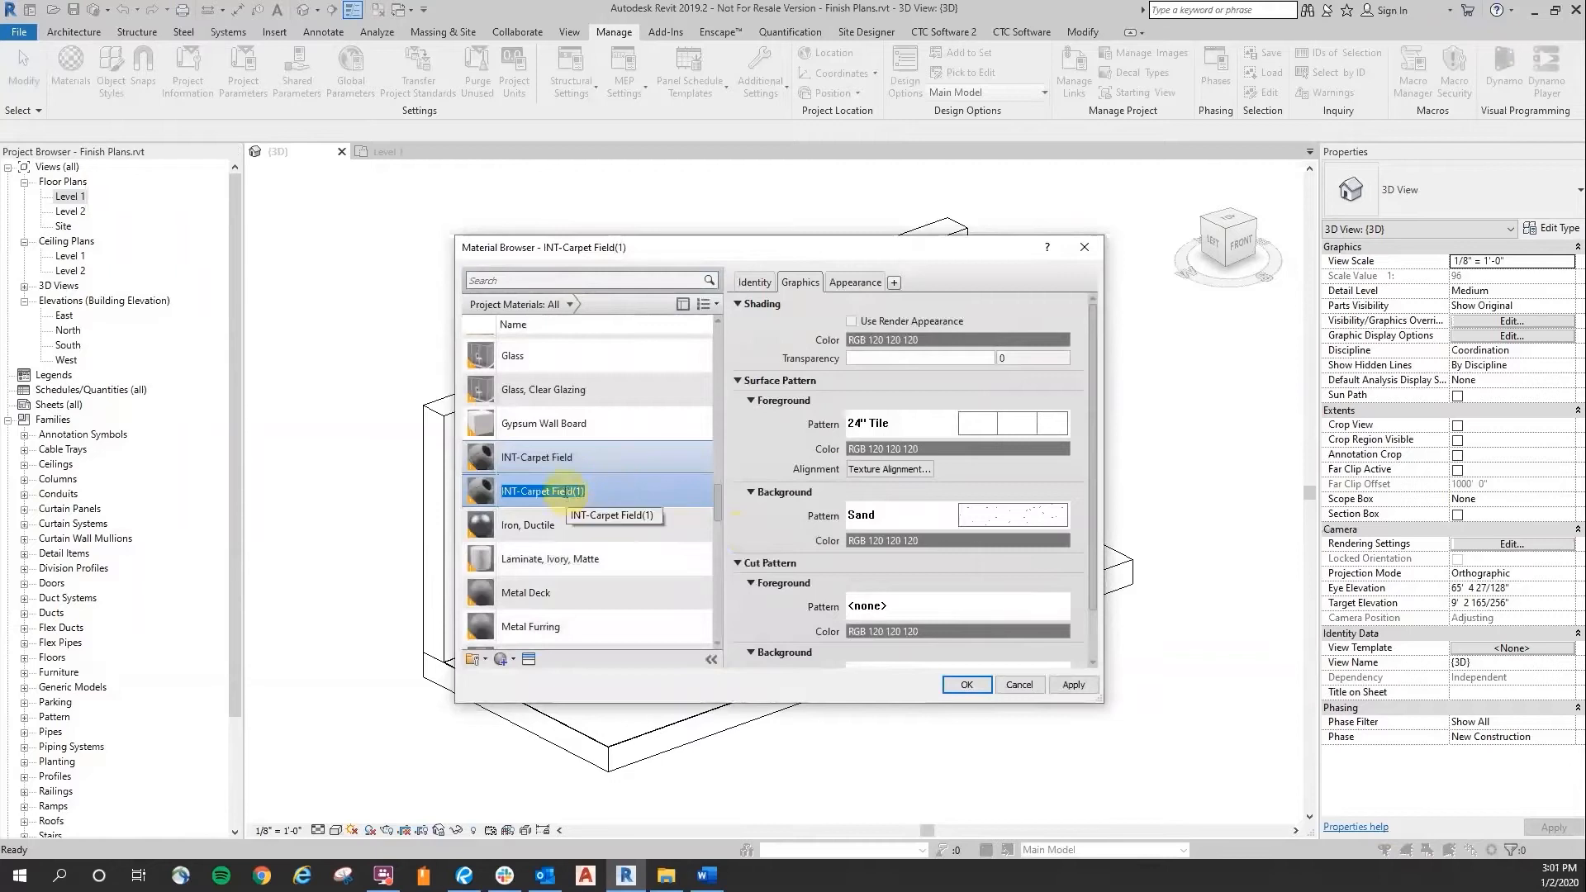
{"action": "left_click", "coordinate": [553, 487]}
{"action": "left_click_drag", "start_coordinate": [554, 487], "coordinate": [612, 493]}
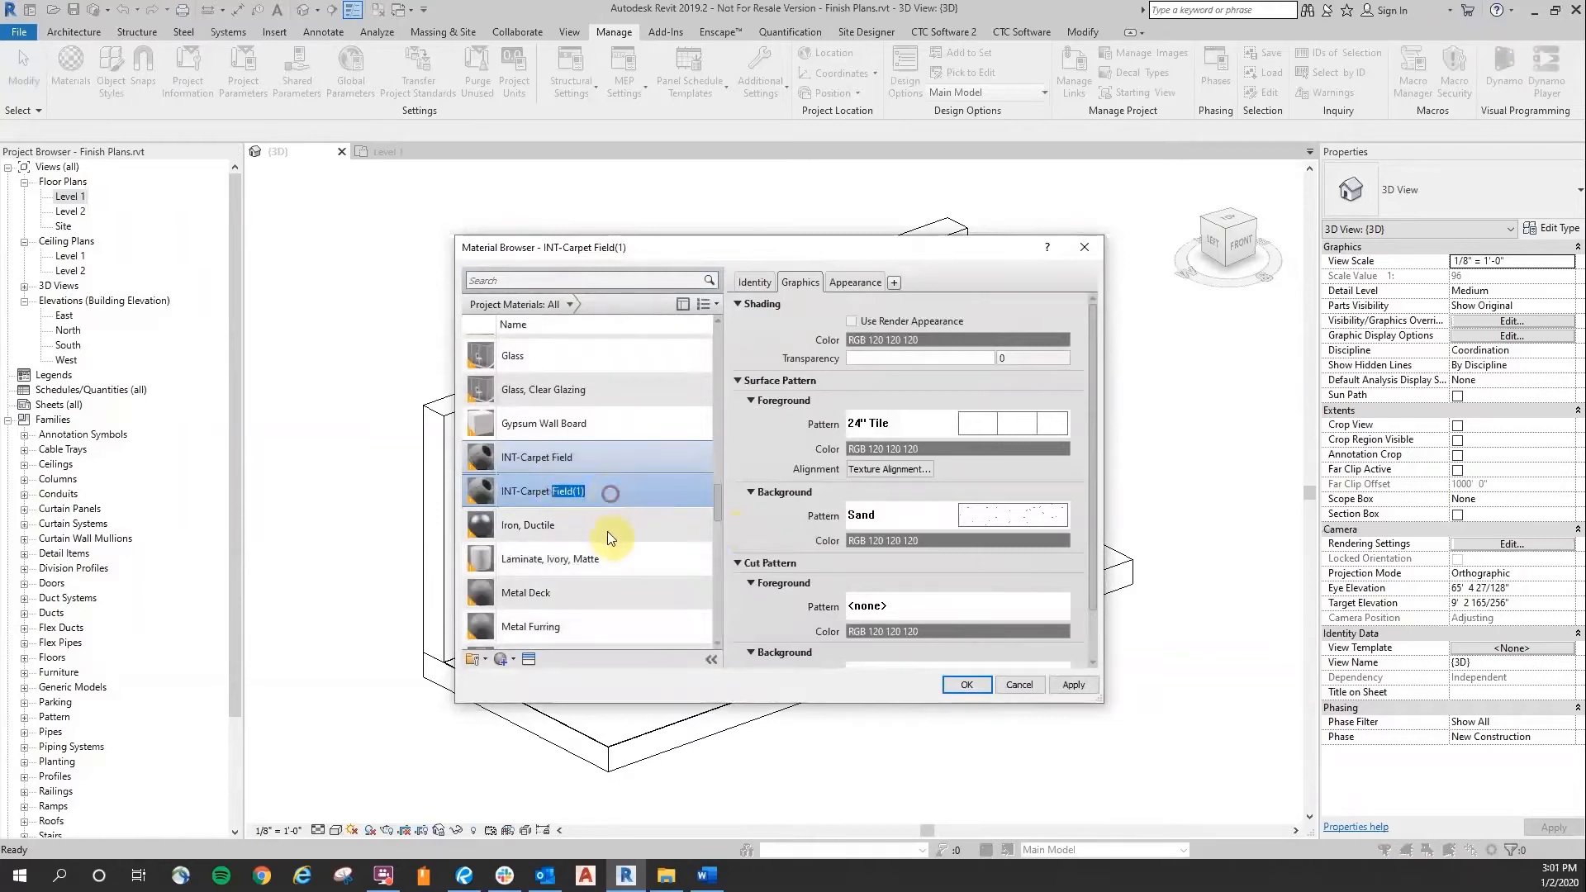
{"action": "type", "text": "Accent"}
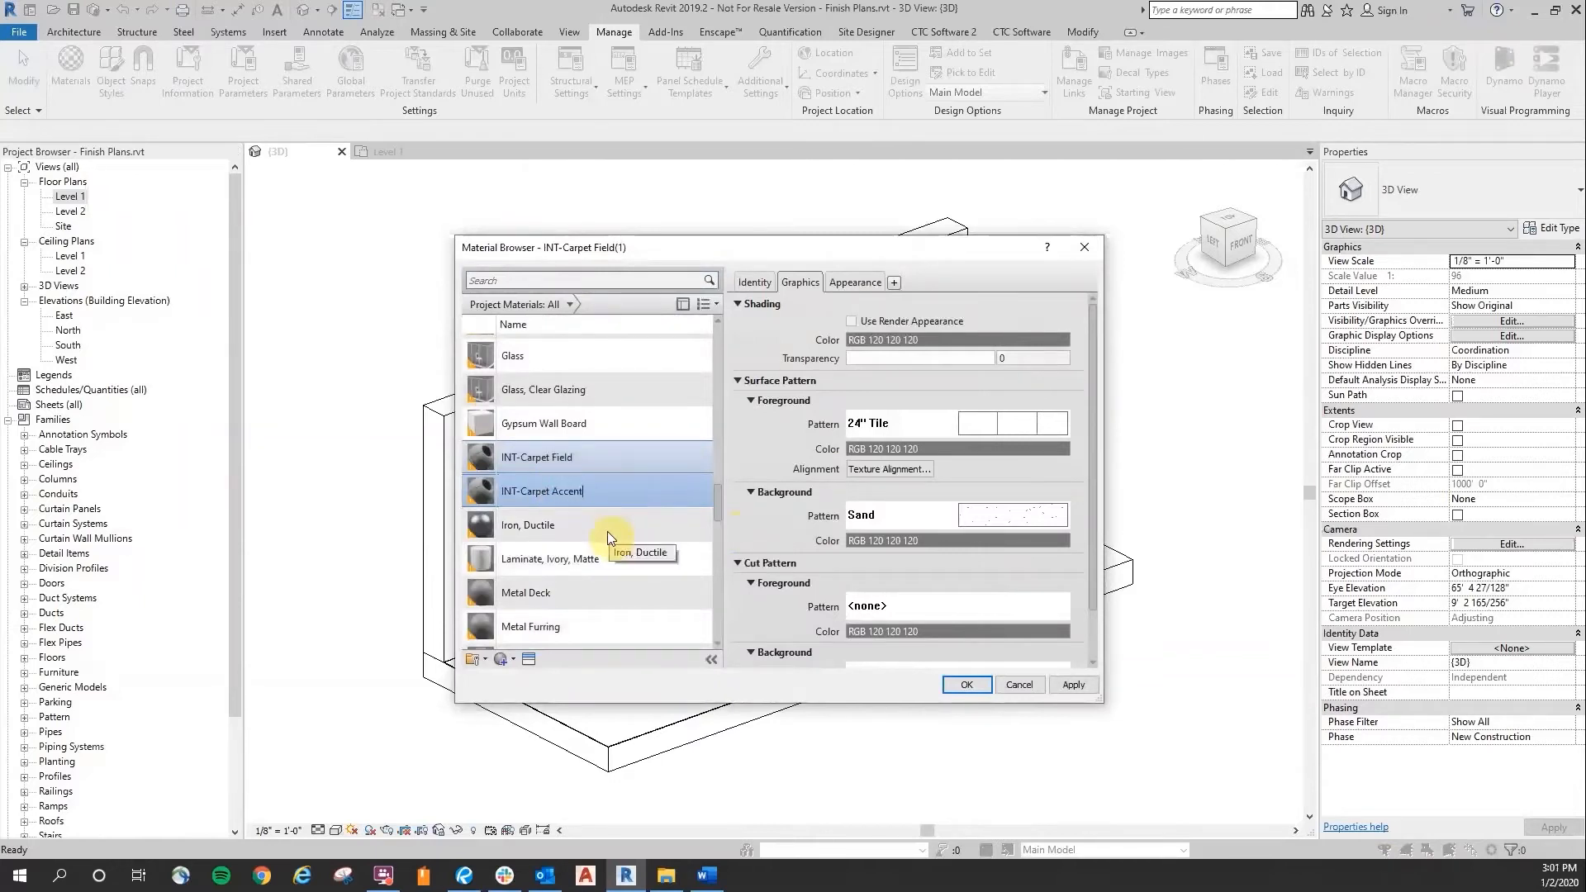
{"action": "key", "text": "Return"}
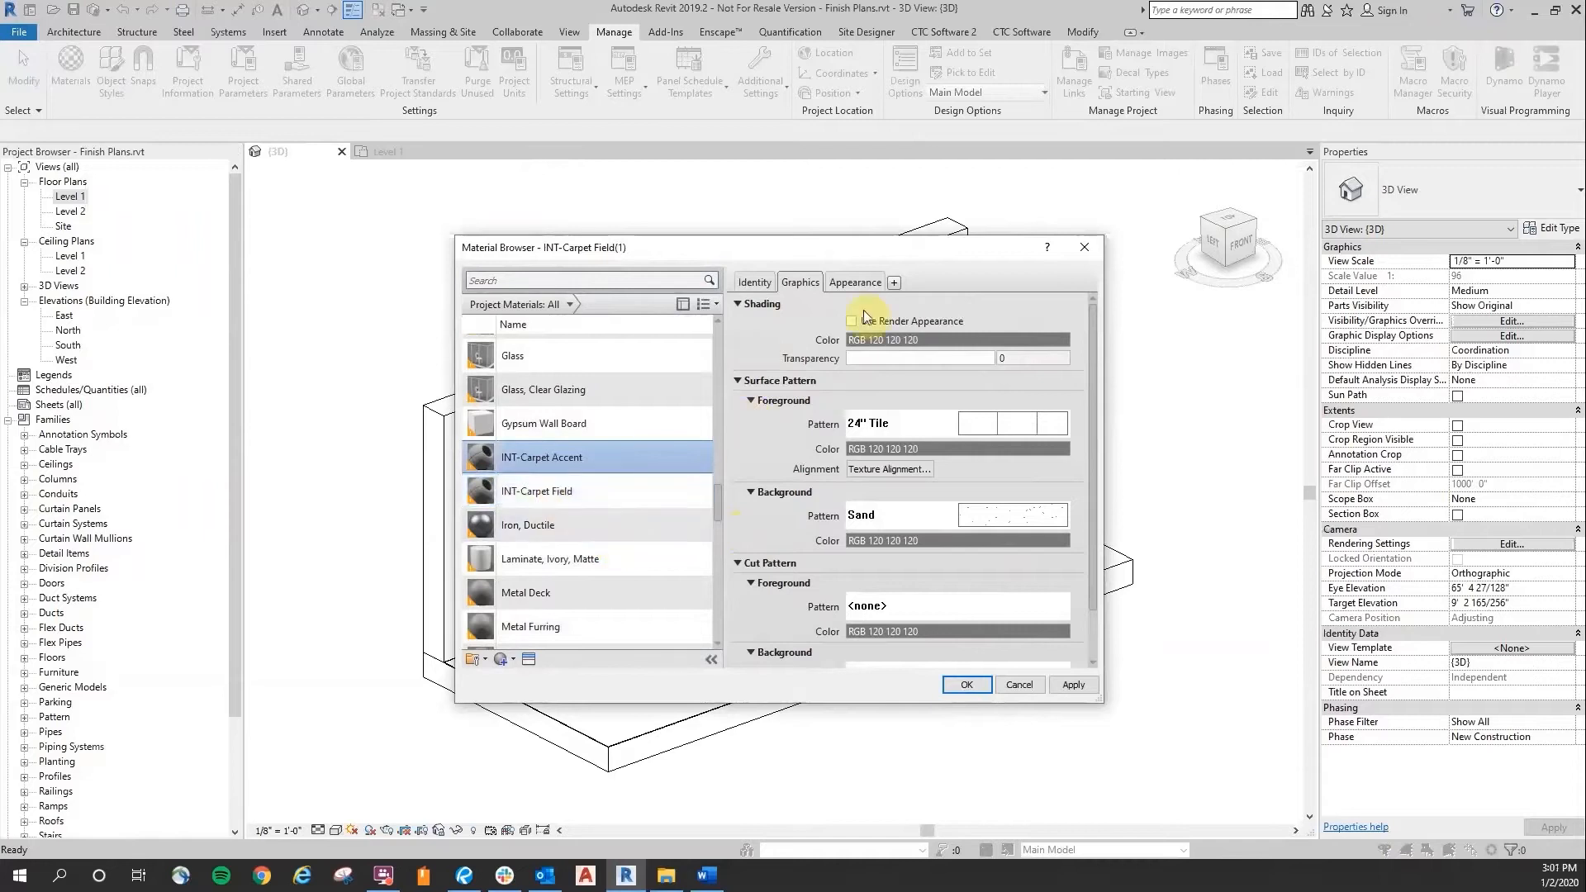
Step: In INT-Carpet Accent's identity data, change the description to 12x12 Tile and the comment to Blue
{"action": "left_click", "coordinate": [754, 282]}
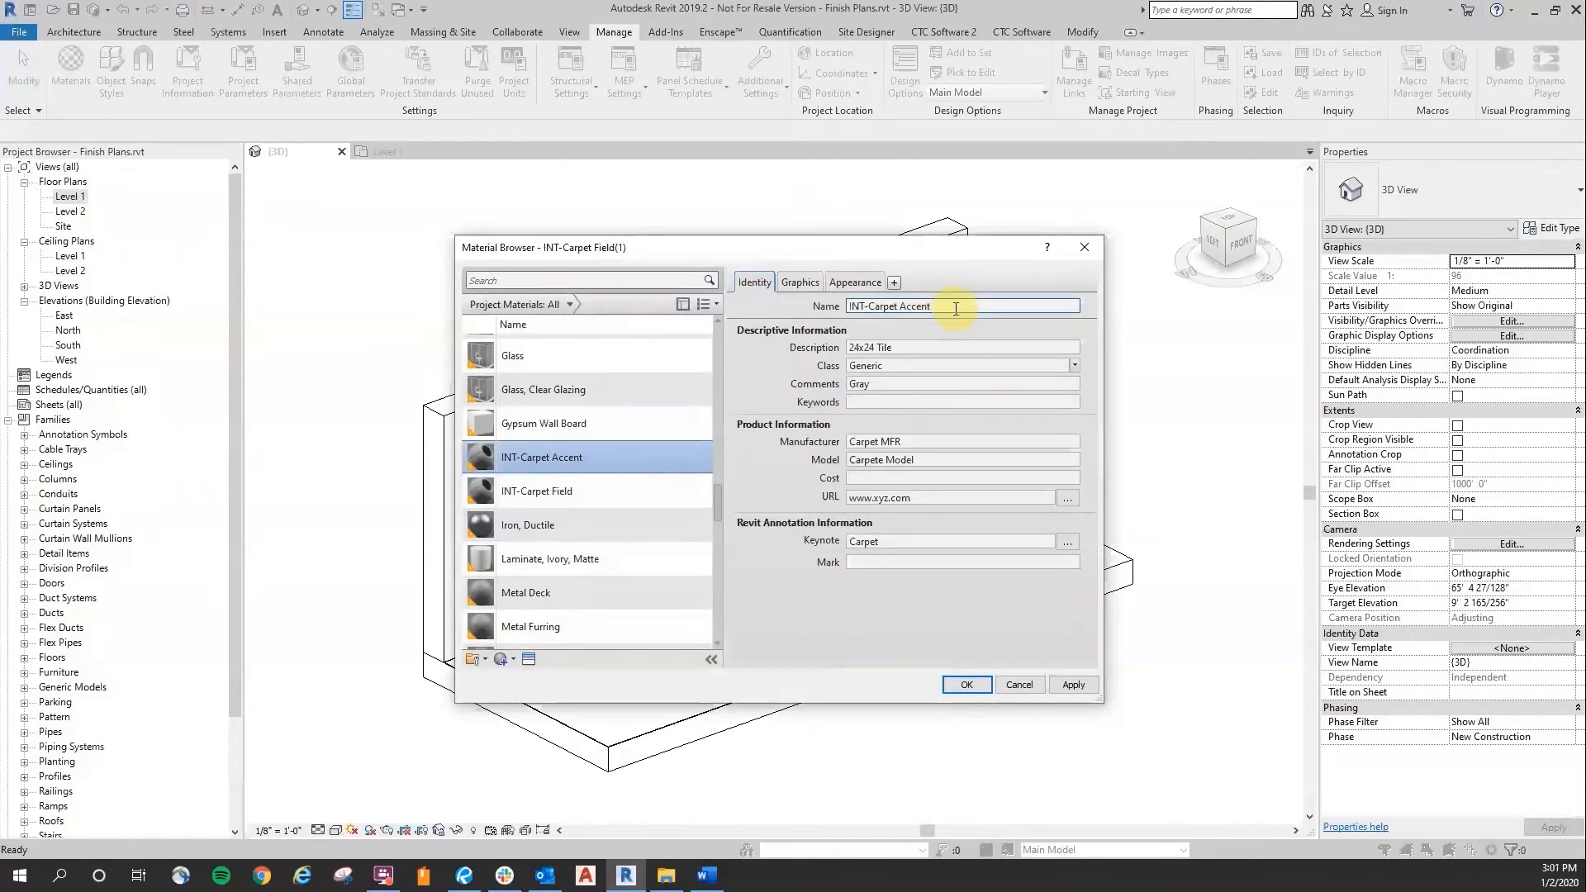
{"action": "left_click", "coordinate": [903, 348]}
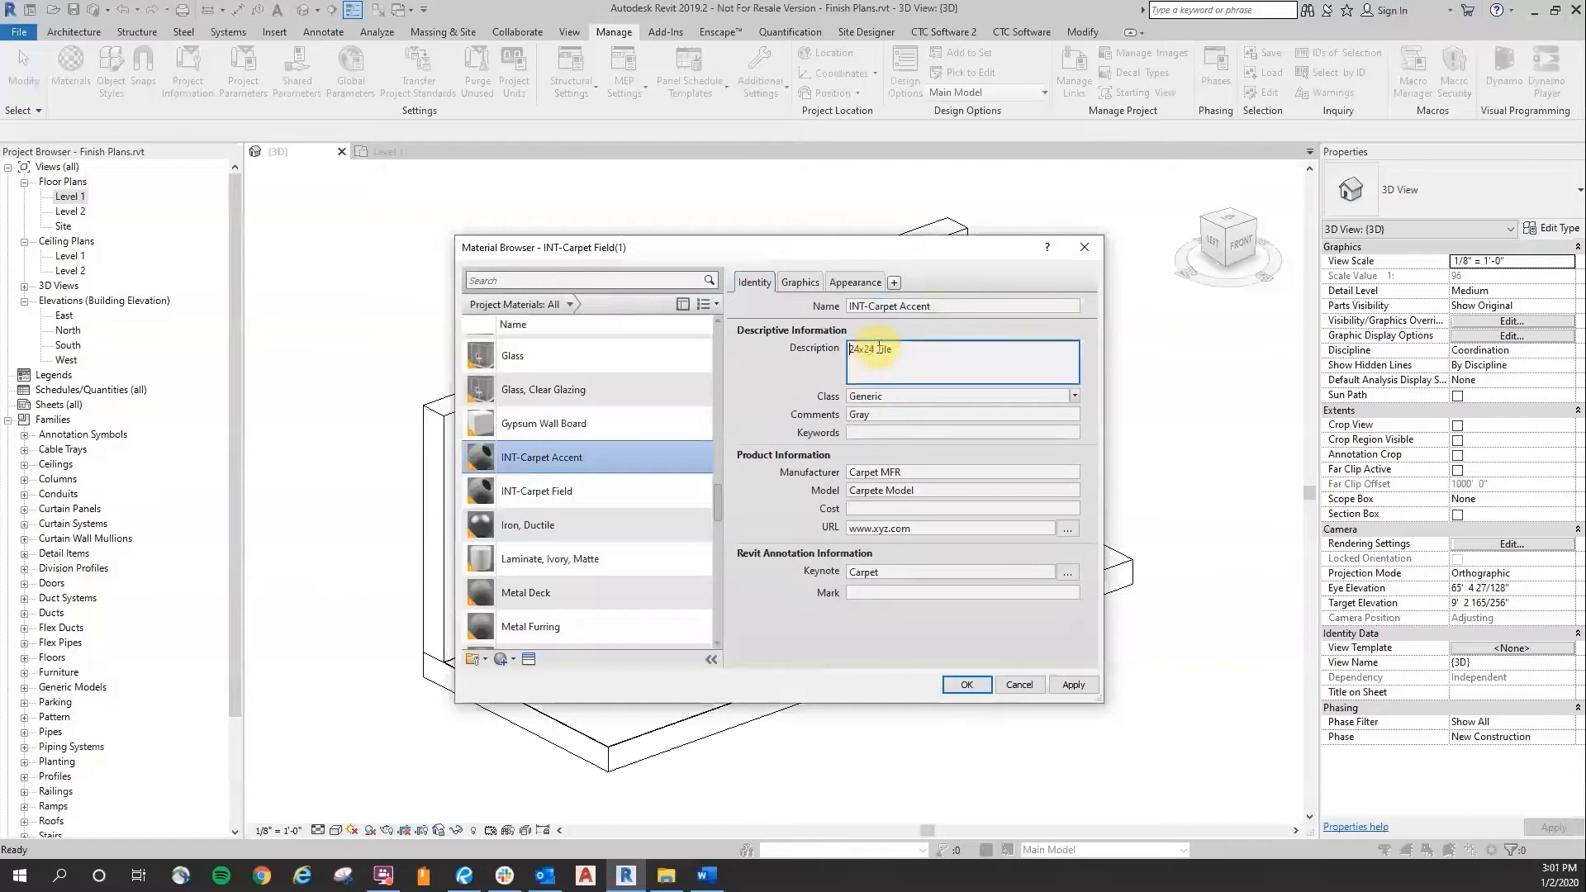
{"action": "left_click_drag", "start_coordinate": [864, 349], "coordinate": [844, 353]}
{"action": "type", "text": "12x12"}
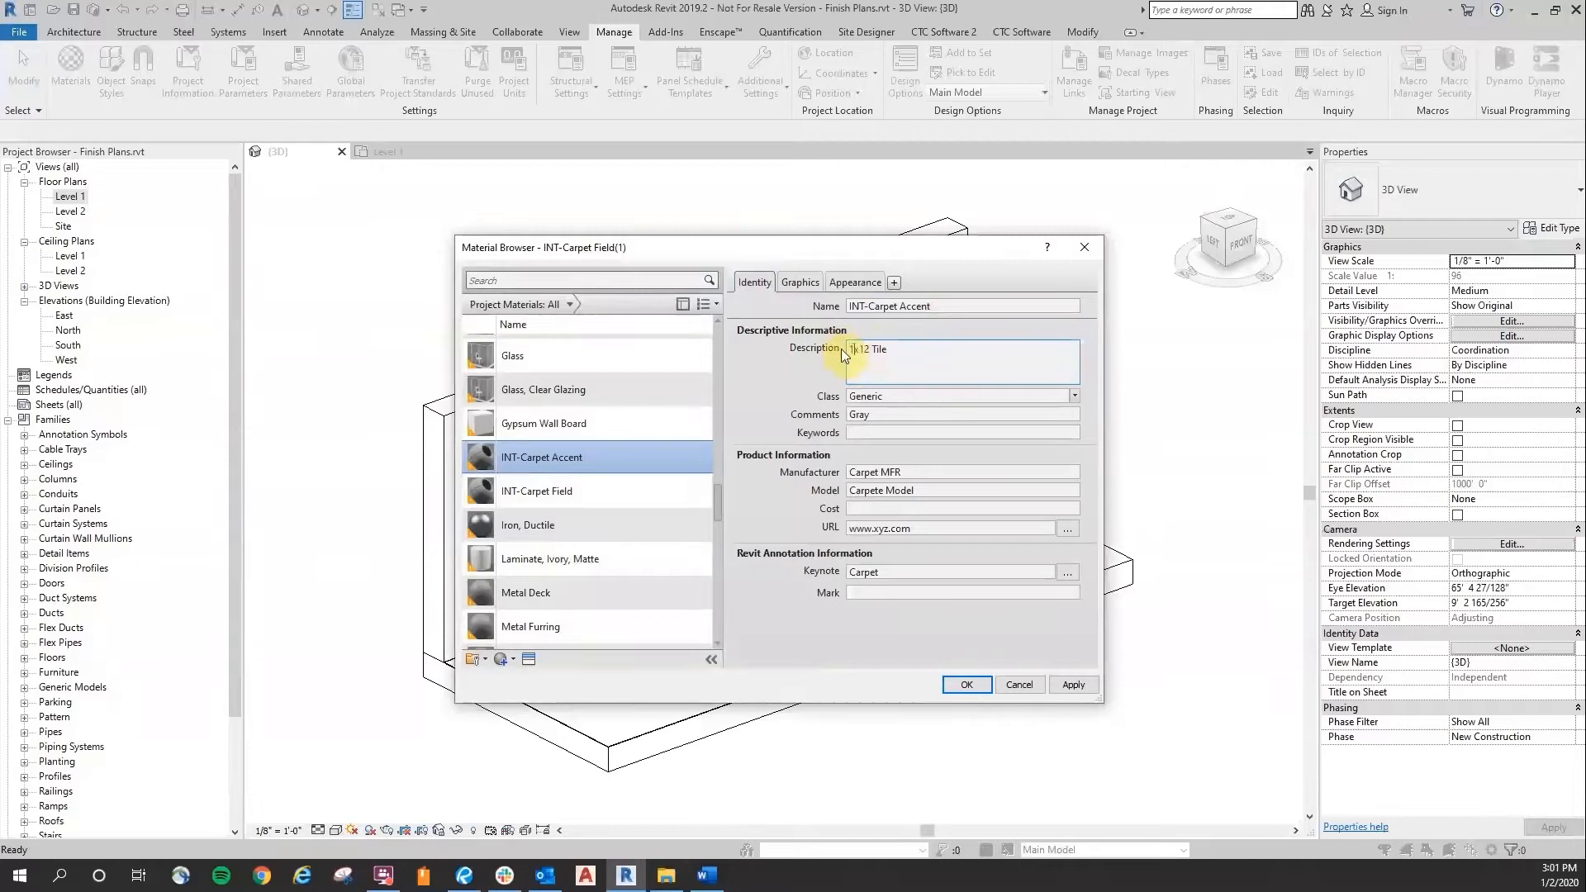
{"action": "left_click", "coordinate": [893, 415]}
{"action": "left_click_drag", "start_coordinate": [886, 387], "coordinate": [772, 381]}
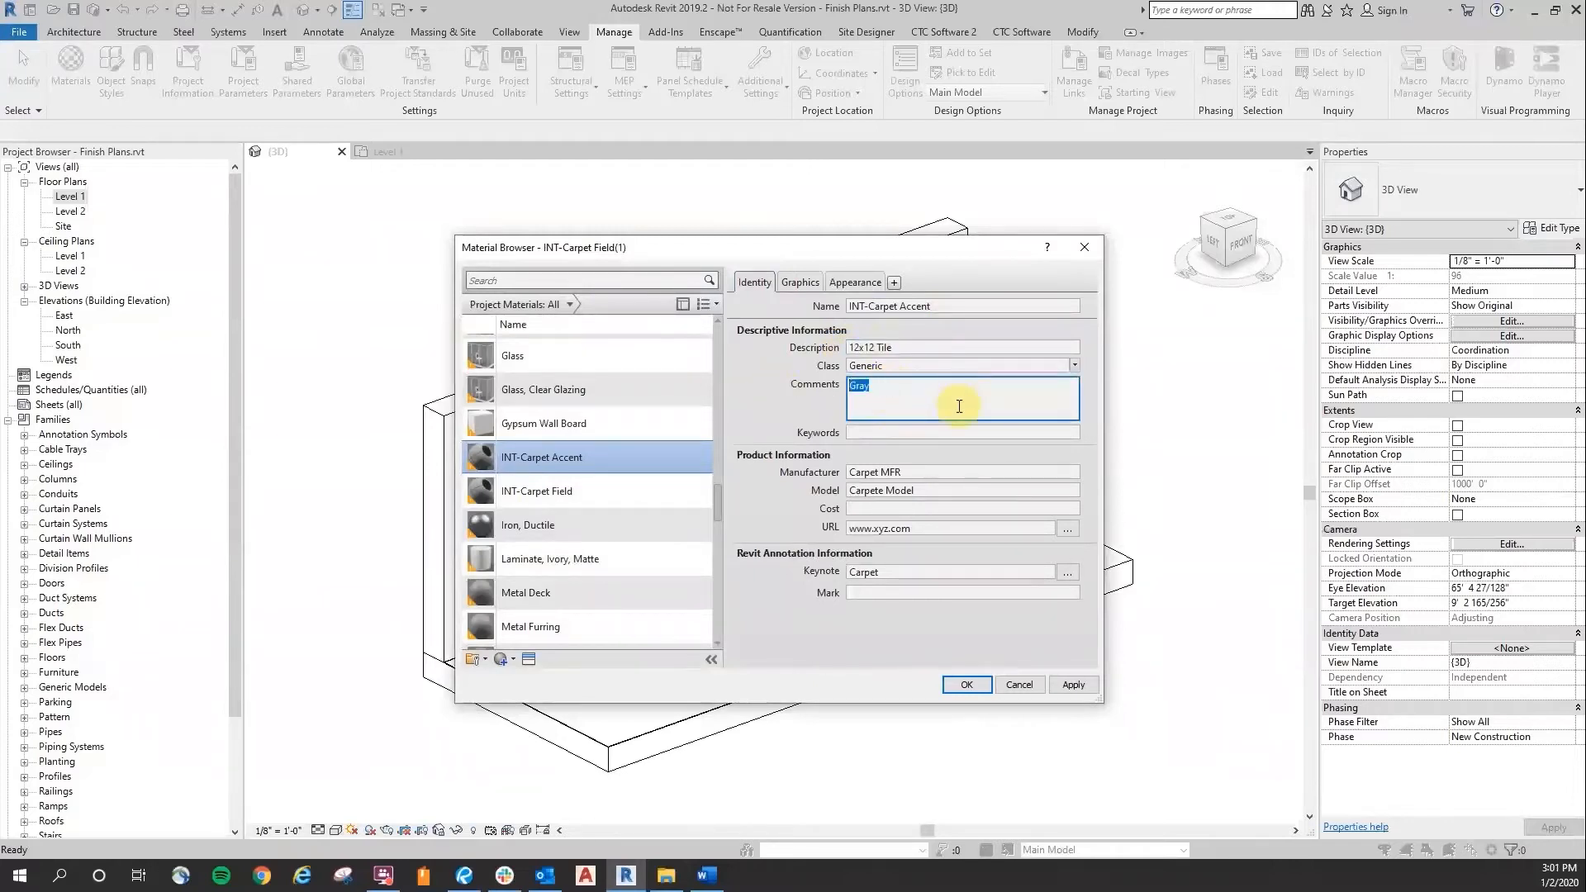
{"action": "type", "text": "Blue"}
Step: Enter CPT-2 as the mark for INT-Carpet Accent, apply the changes and keep that material selected
{"action": "left_click", "coordinate": [899, 592]}
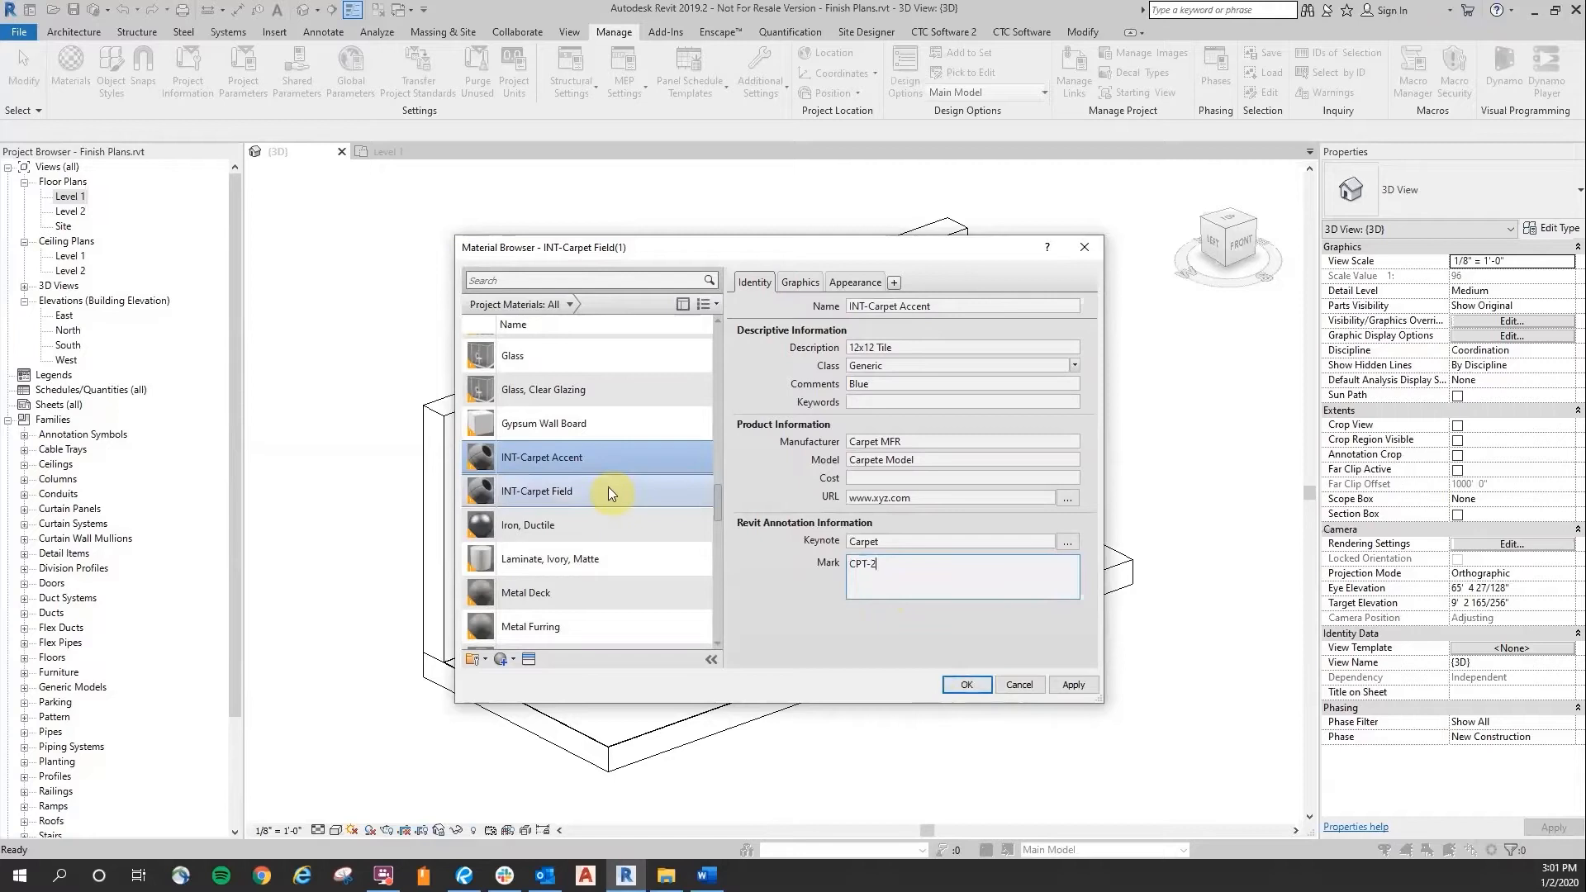
{"action": "left_click", "coordinate": [1071, 685]}
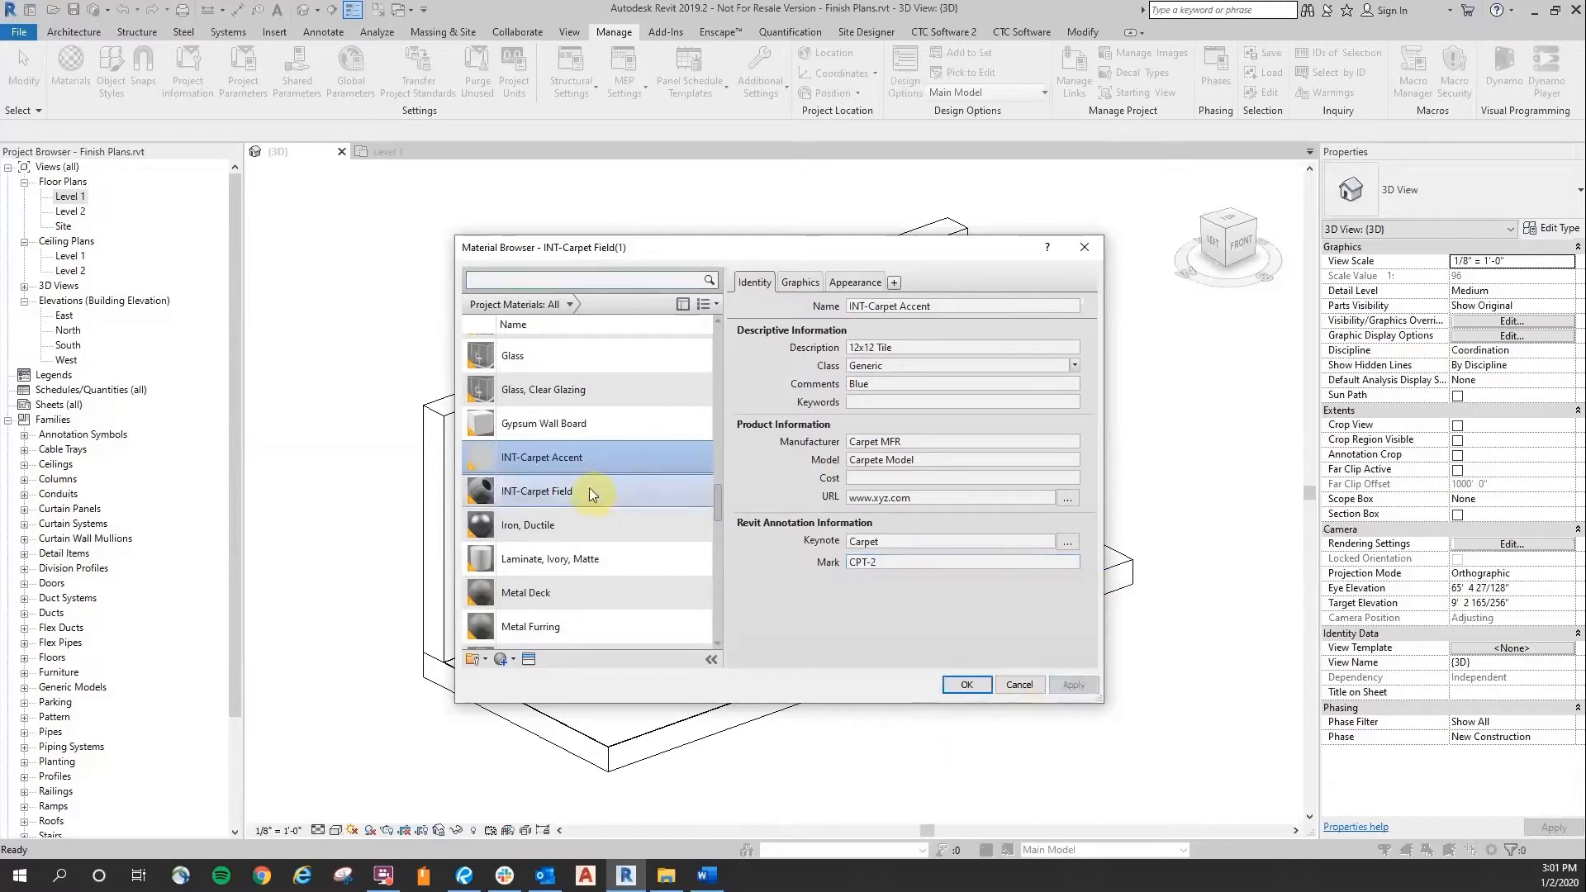
{"action": "left_click", "coordinate": [591, 458]}
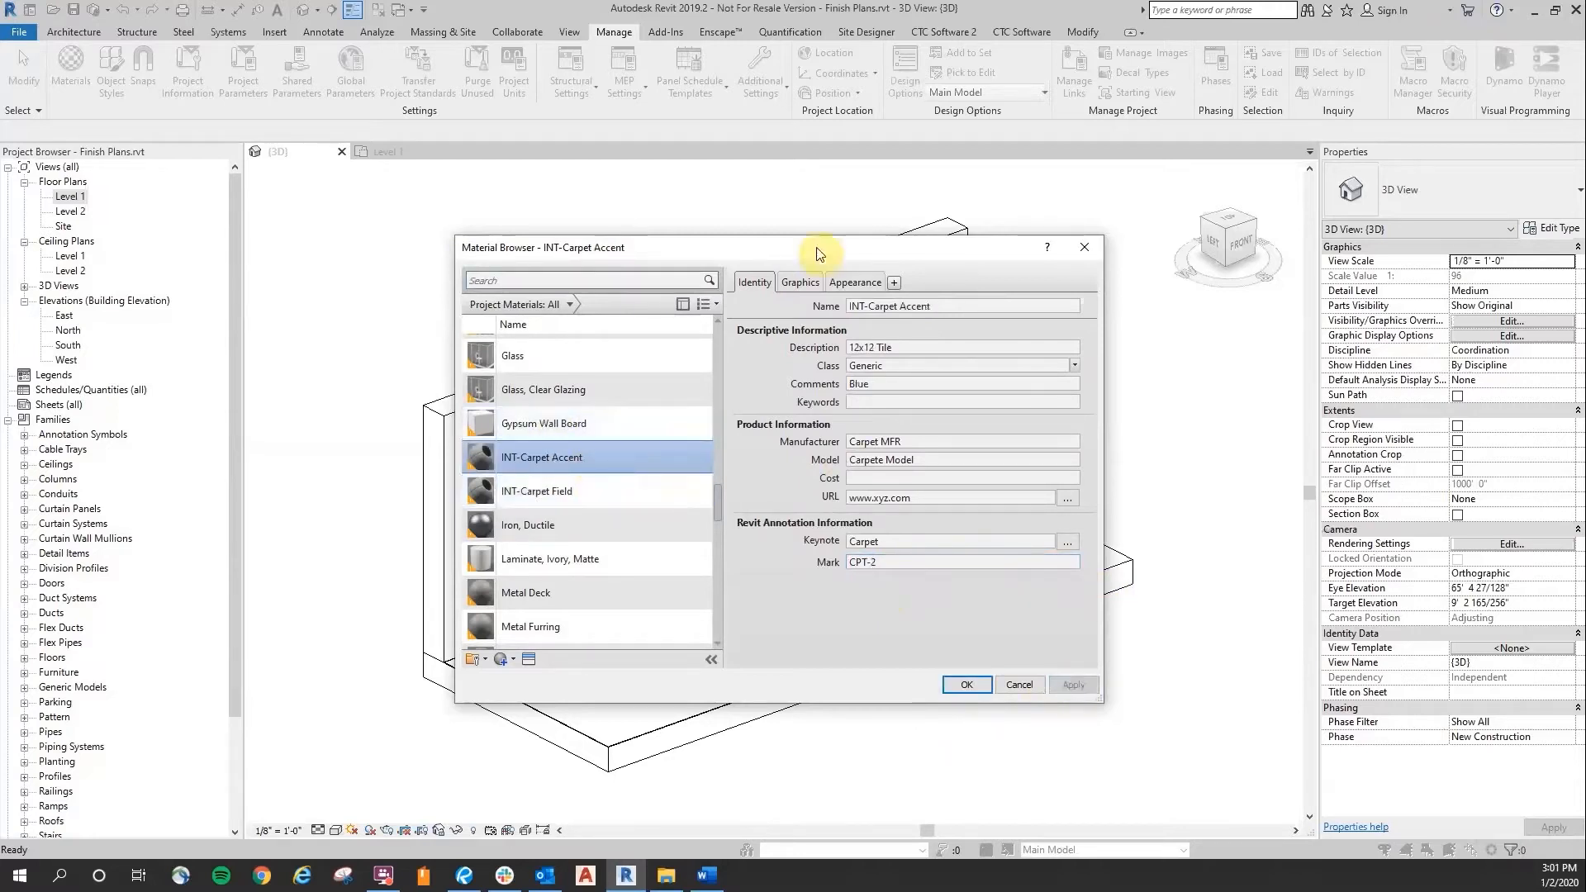
Step: Duplicate the INT-Carpet Field material and name the copy INT-Tile Field
{"action": "left_click", "coordinate": [588, 487]}
{"action": "right_click", "coordinate": [588, 483]}
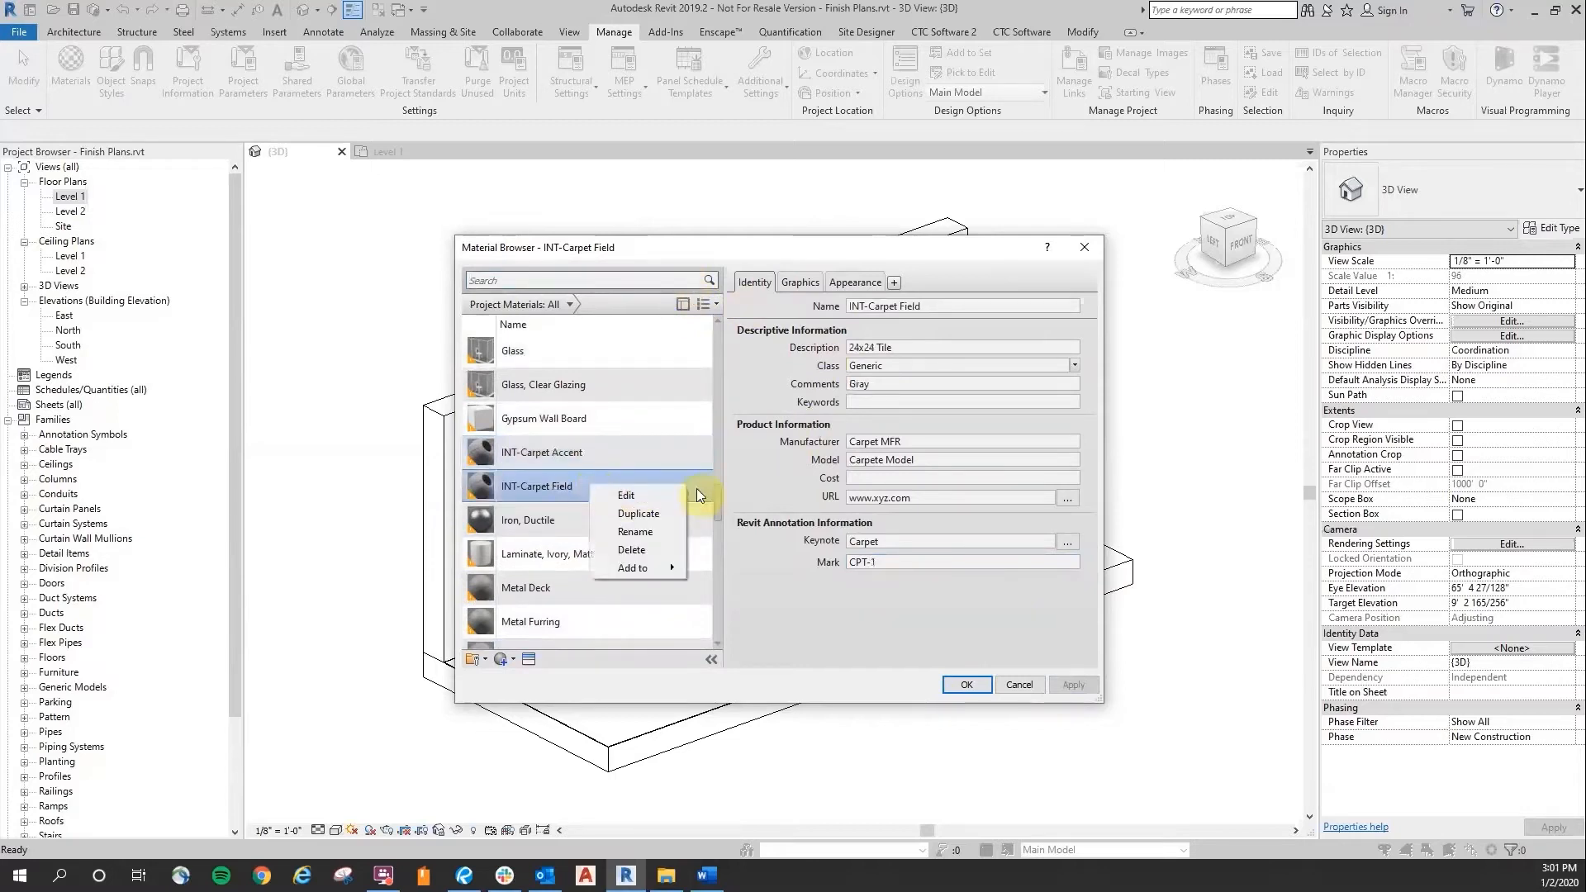
{"action": "left_click", "coordinate": [656, 512]}
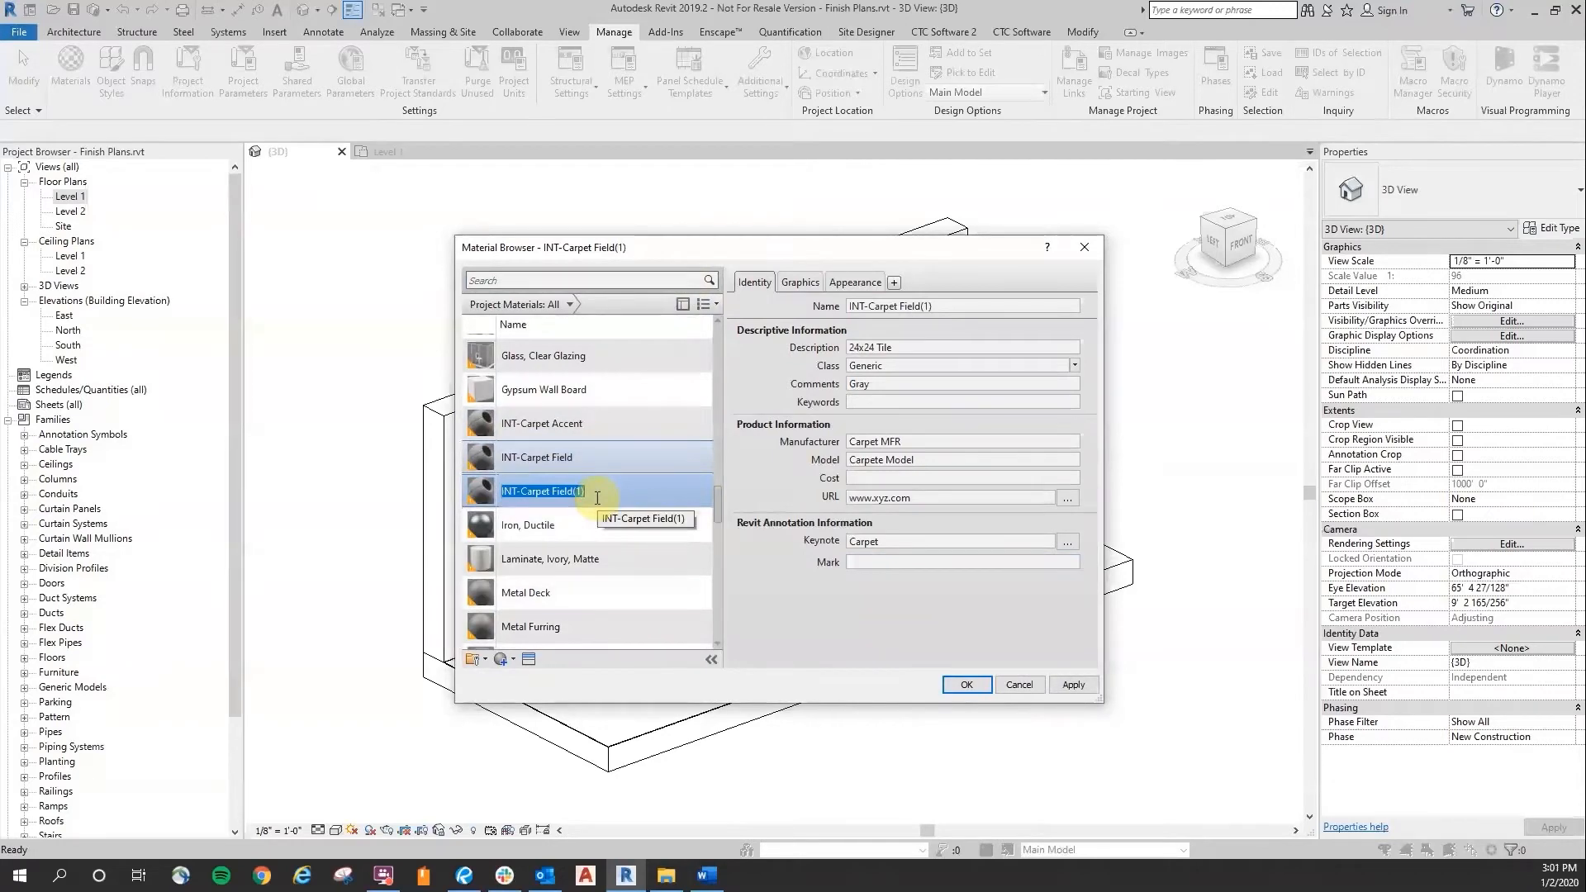
{"action": "type", "text": "INT-T"}
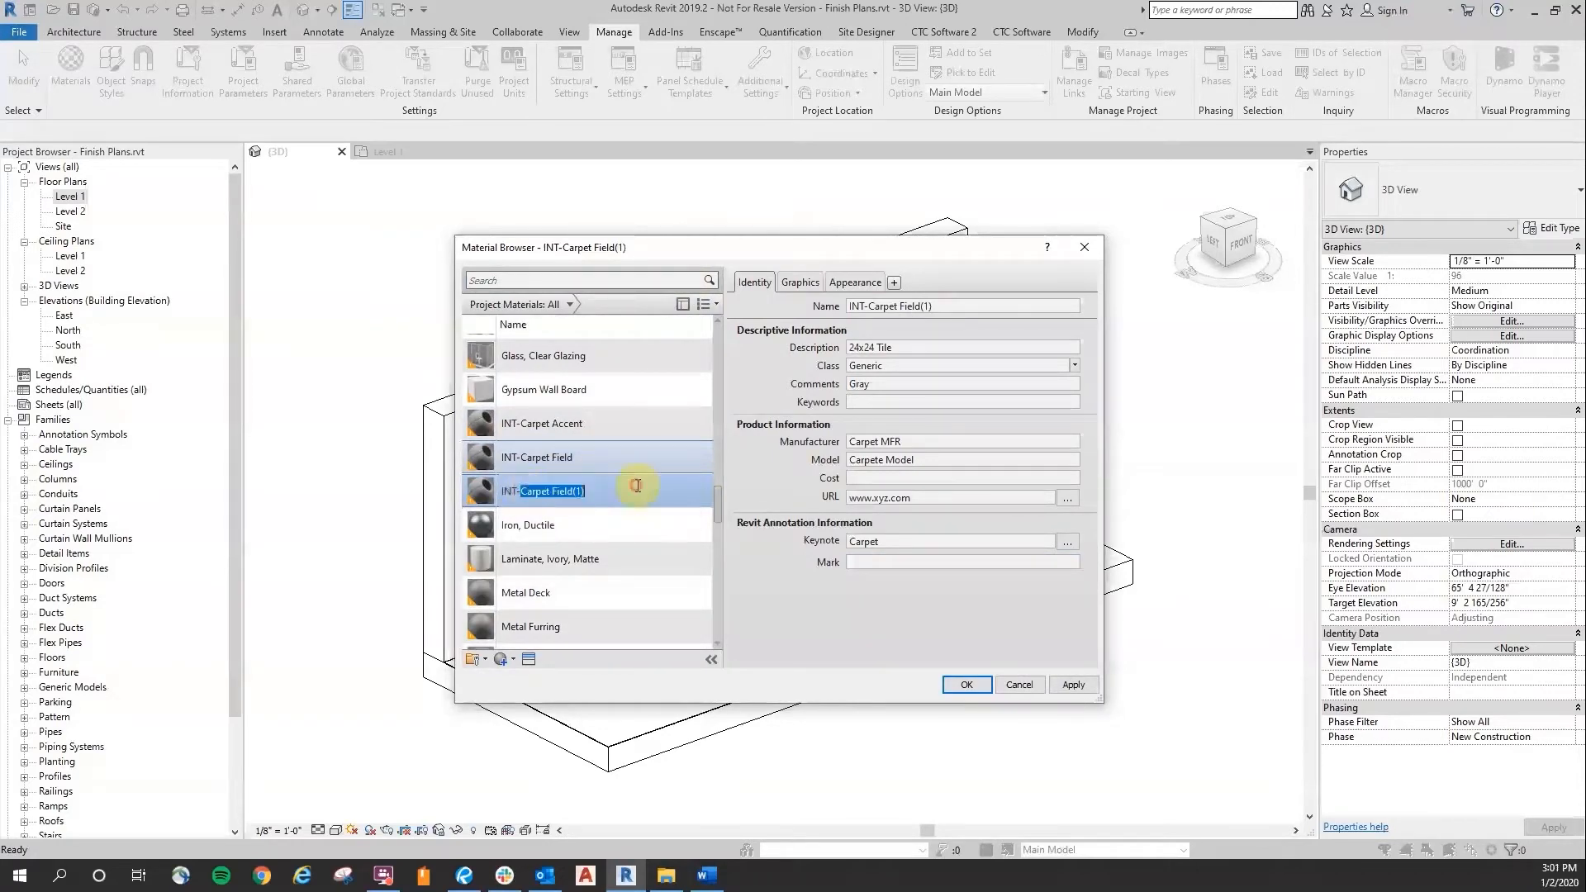
{"action": "type", "text": "ile Field"}
{"action": "key", "text": "Return"}
Step: Change INT-Tile Field's description to 8x8 Tile in its identity data
{"action": "left_click", "coordinate": [945, 350]}
{"action": "left_click", "coordinate": [899, 349]}
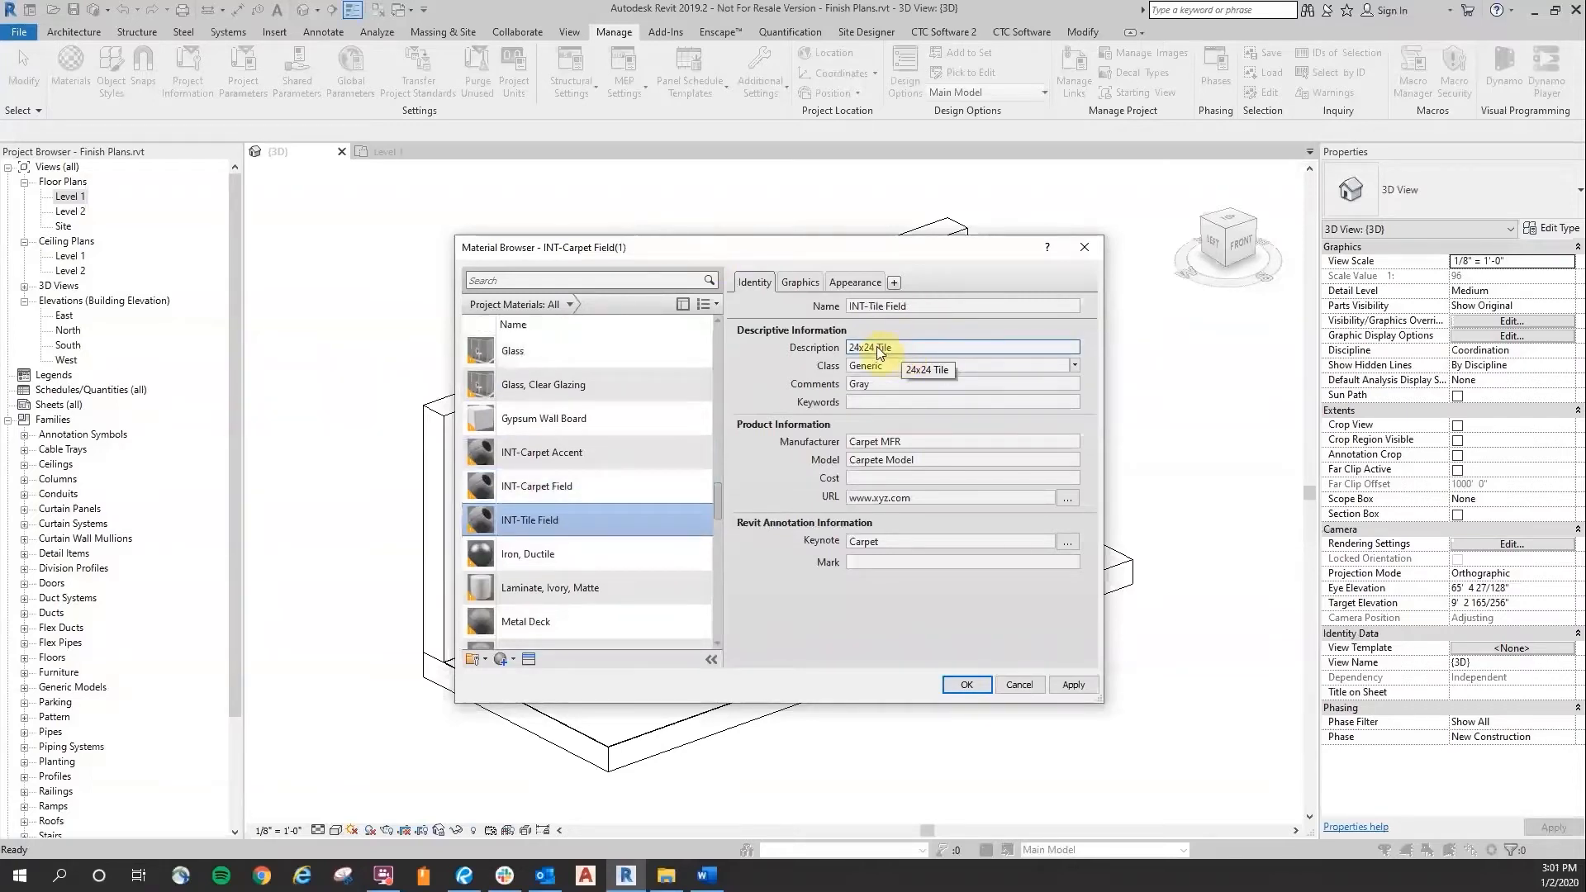
{"action": "left_click", "coordinate": [899, 349]}
{"action": "left_click_drag", "start_coordinate": [872, 348], "coordinate": [824, 344]}
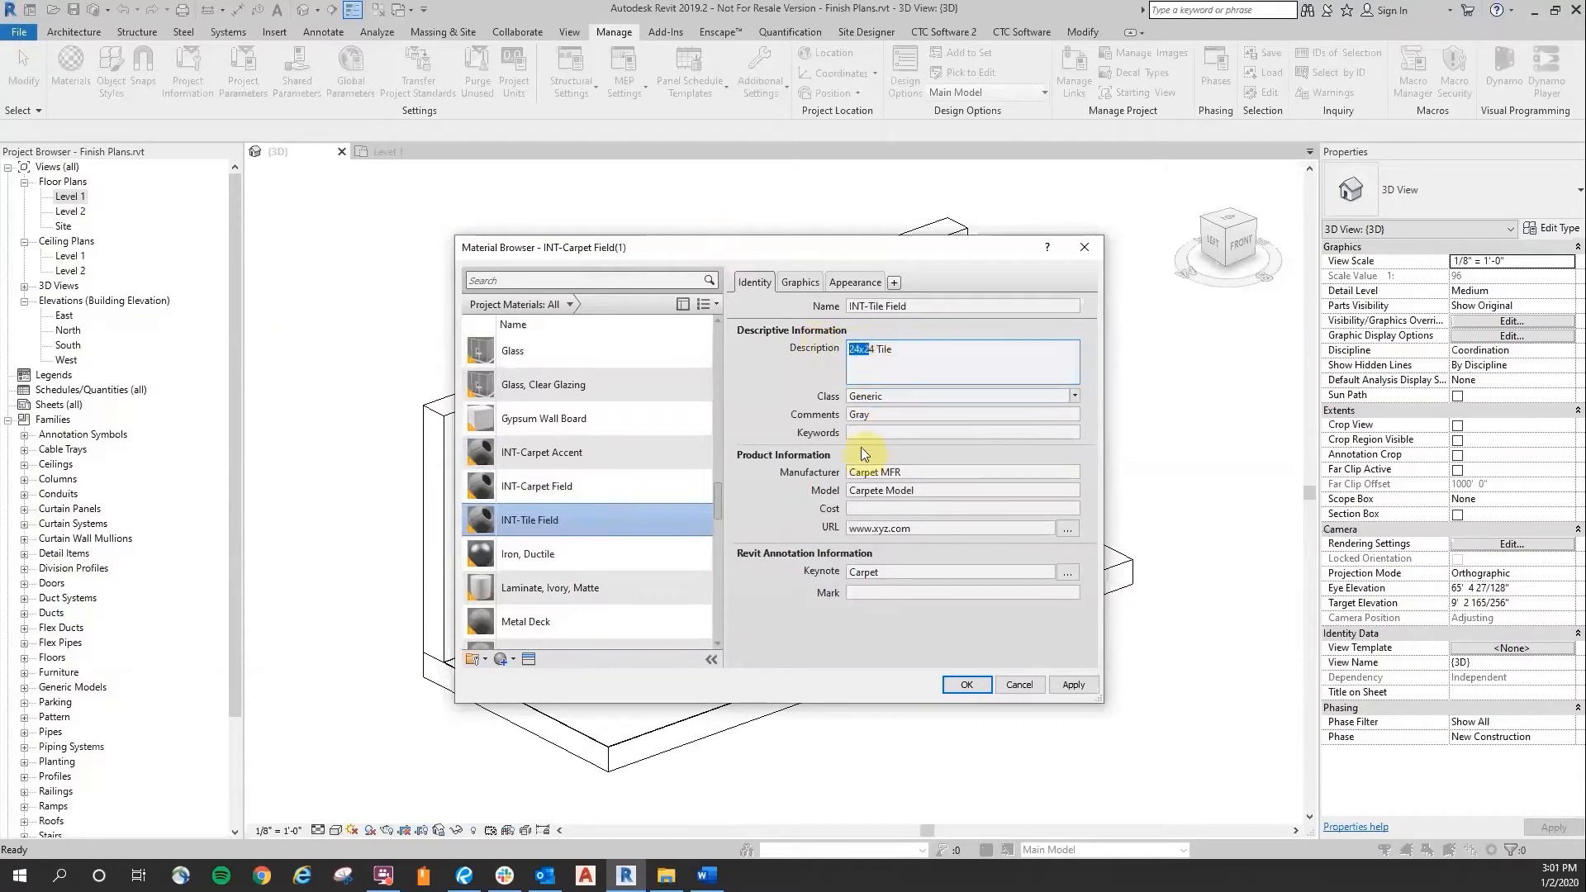
{"action": "key", "text": "Delete"}
{"action": "key", "text": "Delete"}
{"action": "key", "text": "Delete"}
{"action": "type", "text": "8x8"}
Step: Set INT-Tile Field's manufacturer to Tile MFR and its model to Tile Model
{"action": "left_click", "coordinate": [931, 474]}
{"action": "left_click_drag", "start_coordinate": [876, 443], "coordinate": [788, 444]}
{"action": "type", "text": "Tile"}
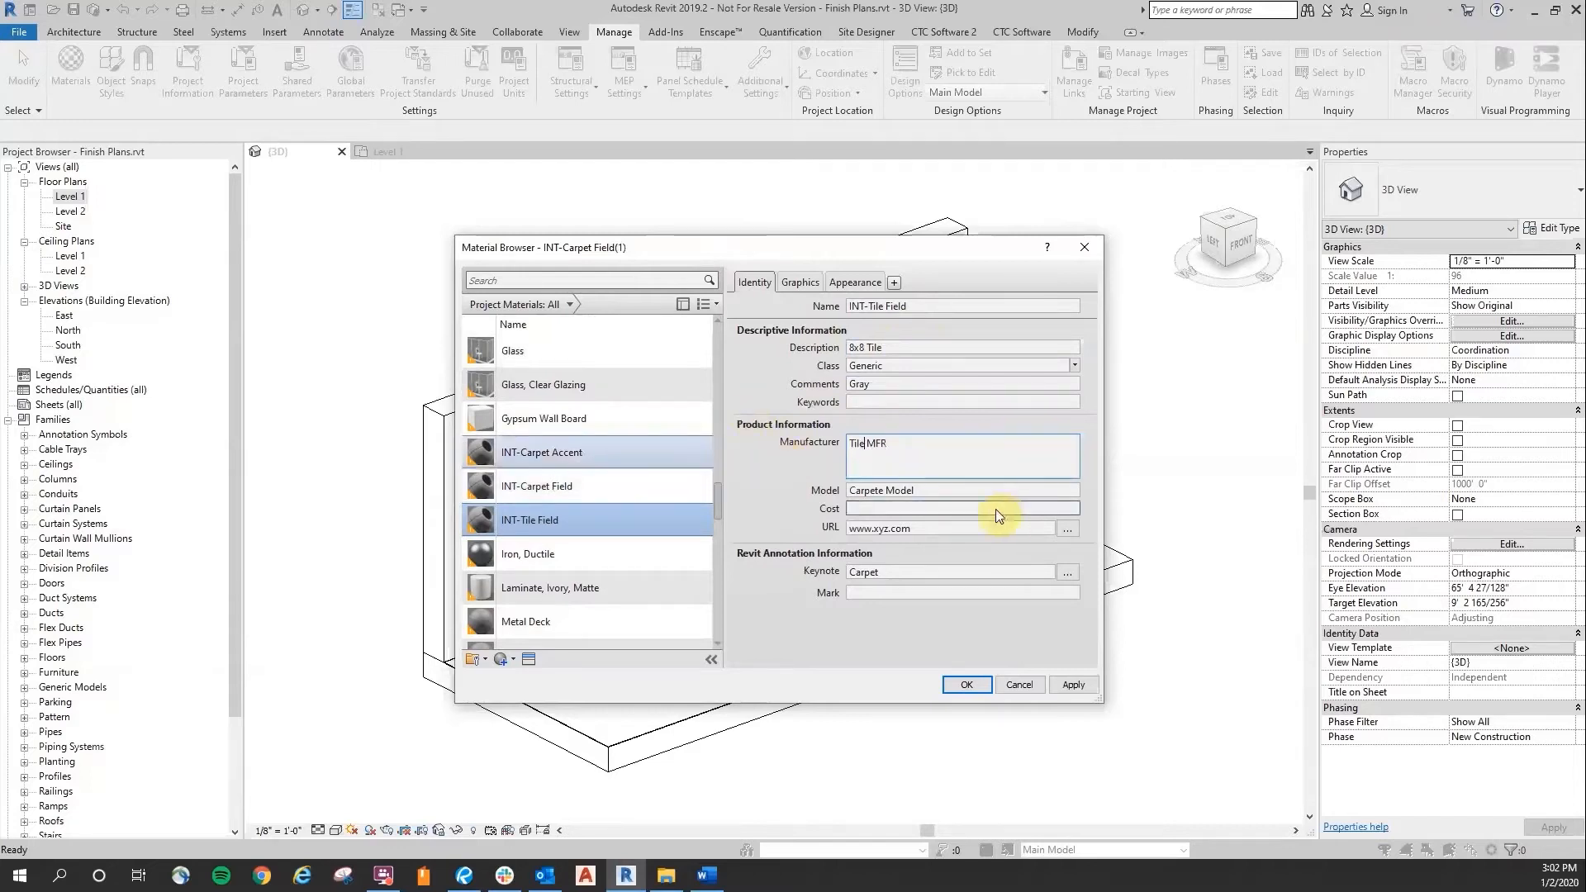
{"action": "left_click", "coordinate": [960, 492]}
{"action": "left_click", "coordinate": [880, 461]}
{"action": "double_click", "coordinate": [880, 461]}
{"action": "type", "text": "Tile"}
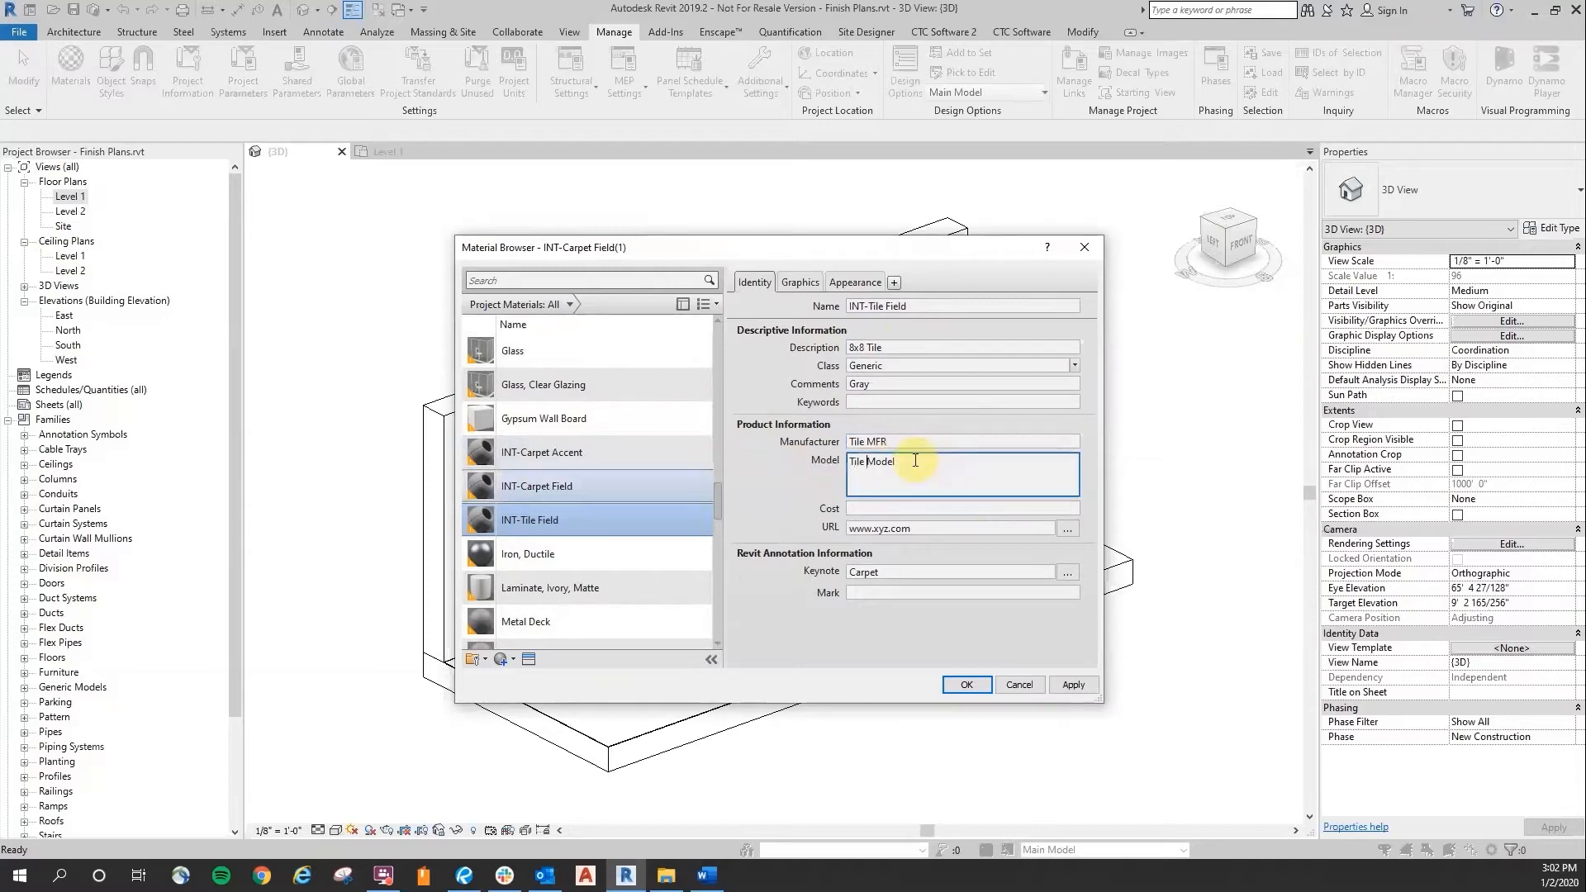
Step: Set INT-Tile Field's keynote to Tile and its mark to CT-1, and apply the changes
{"action": "left_click", "coordinate": [913, 568]}
{"action": "double_click", "coordinate": [895, 546]}
{"action": "type", "text": "Tile"}
{"action": "key", "text": "Tab"}
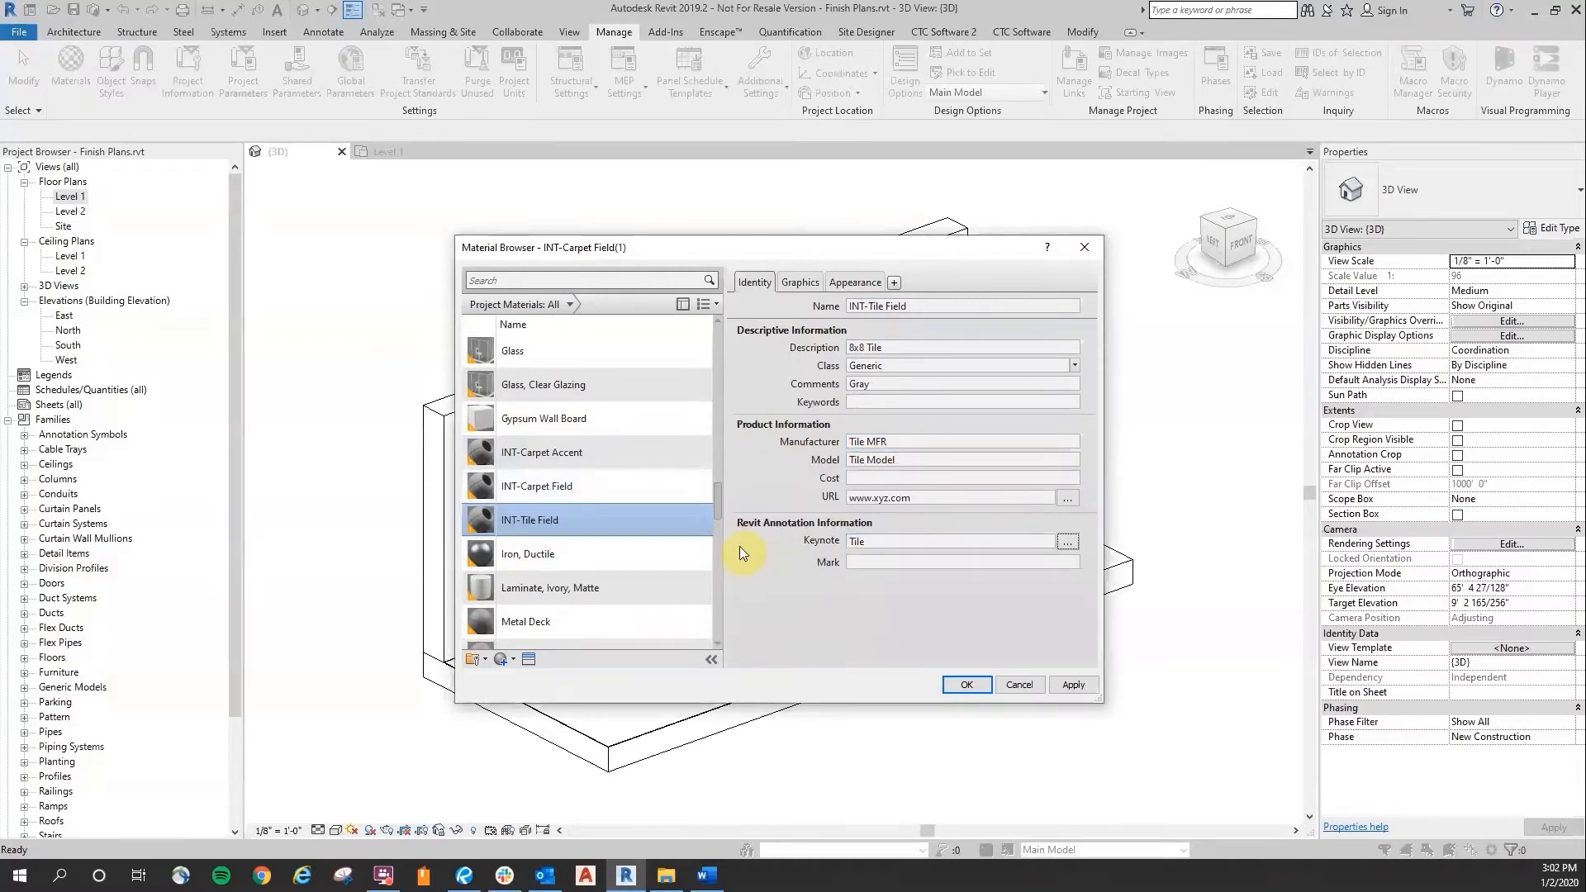
{"action": "left_click", "coordinate": [885, 564]}
{"action": "type", "text": "CT-1"}
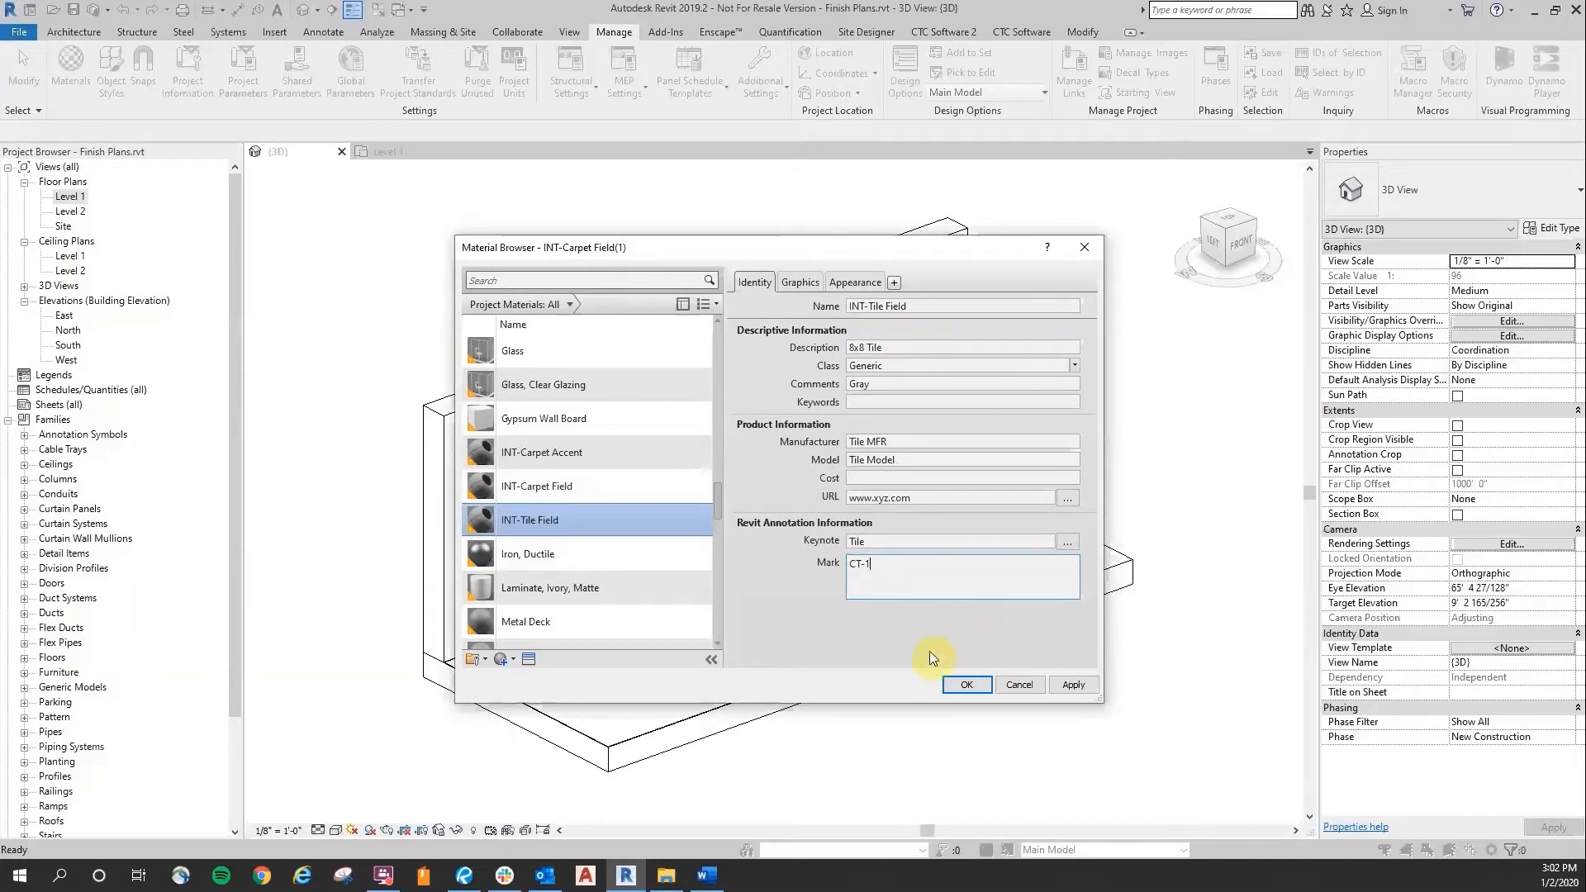
{"action": "left_click", "coordinate": [1070, 684]}
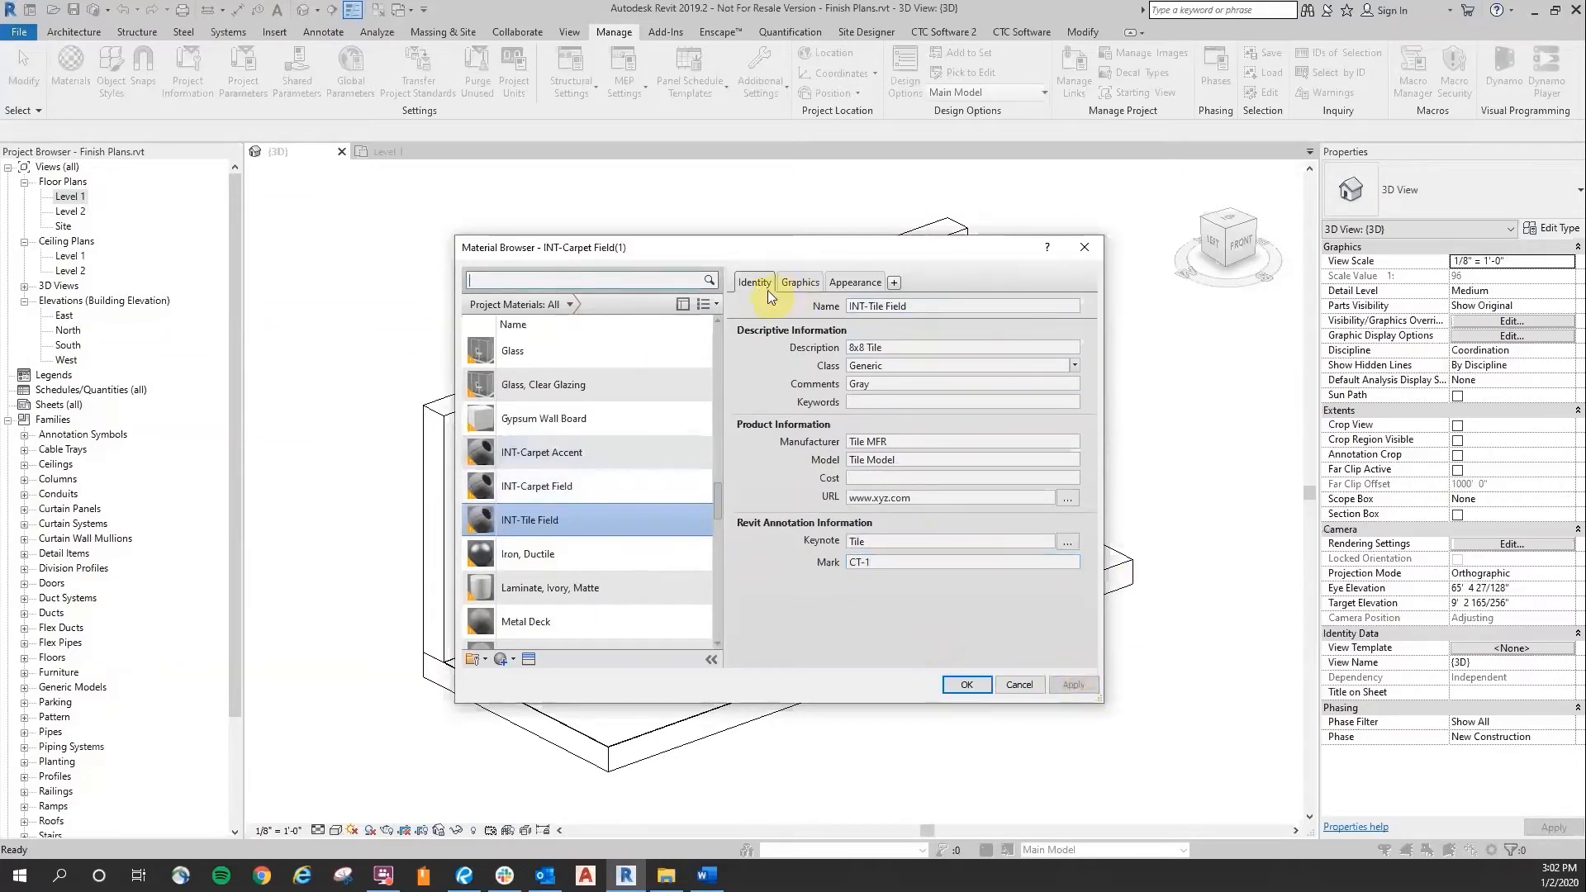
Step: Compare the carpet materials' settings and assign the 12" Tile model pattern as INT-Carpet Accent's foreground surface pattern
{"action": "left_click", "coordinate": [798, 283]}
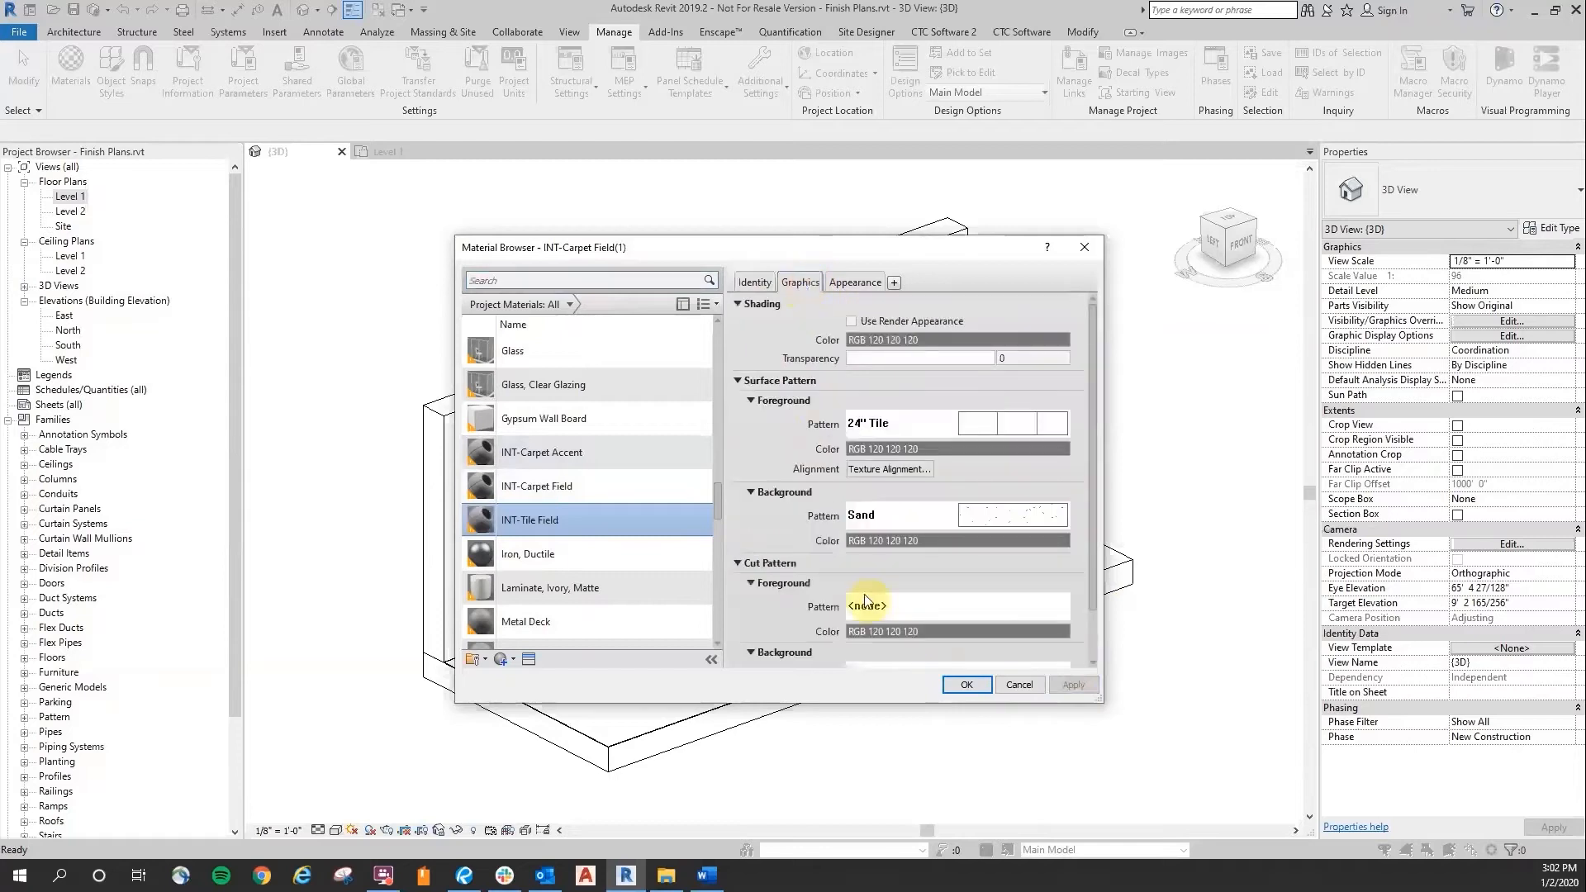
{"action": "left_click", "coordinate": [577, 453]}
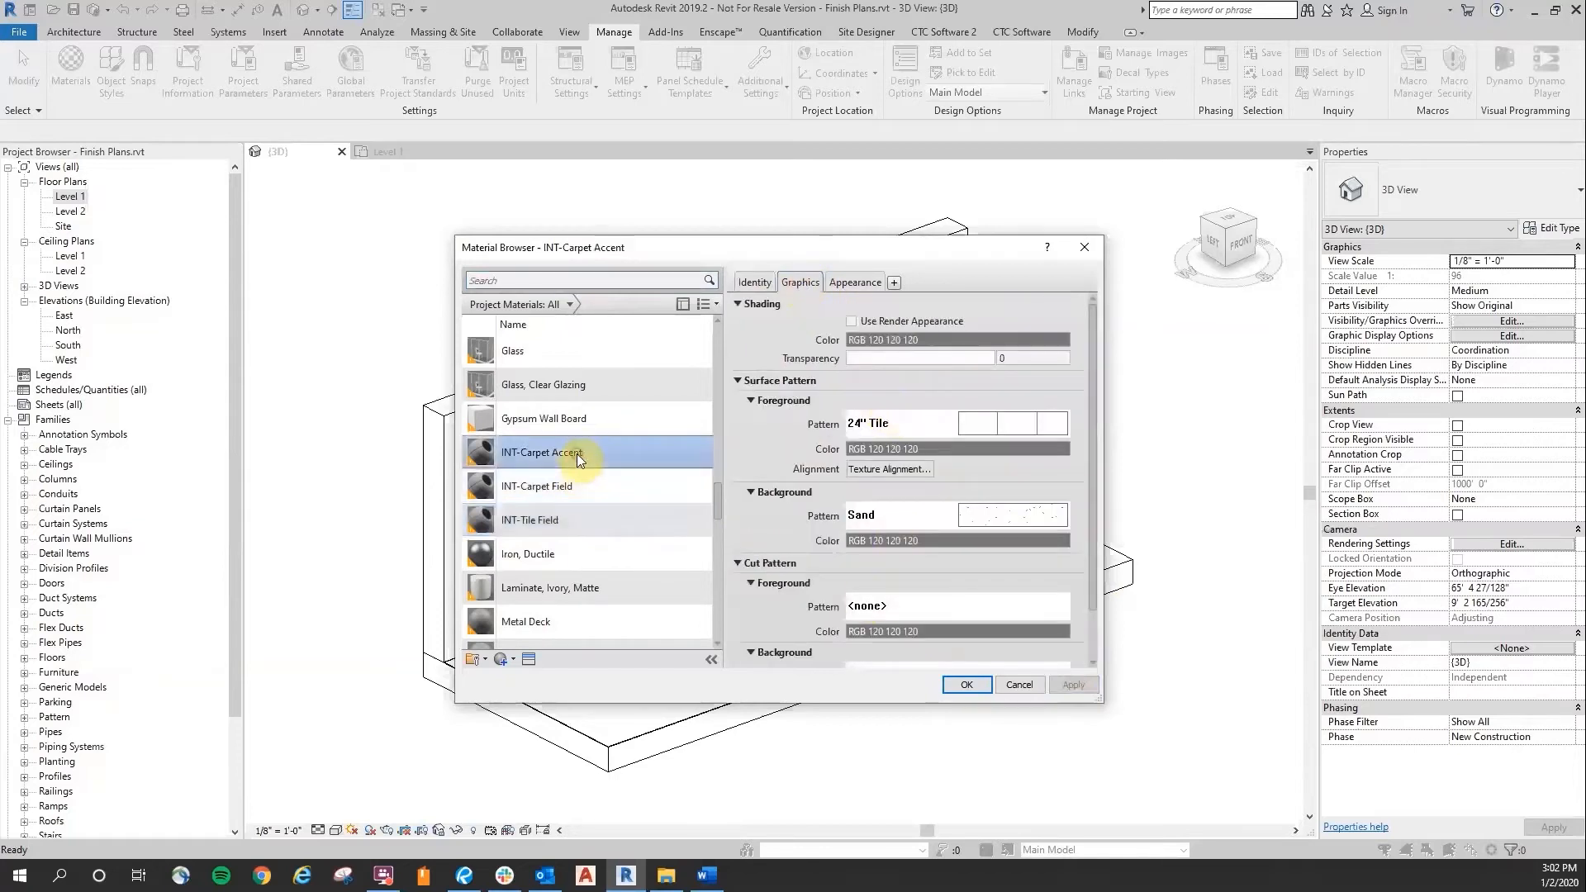
{"action": "left_click", "coordinate": [572, 487]}
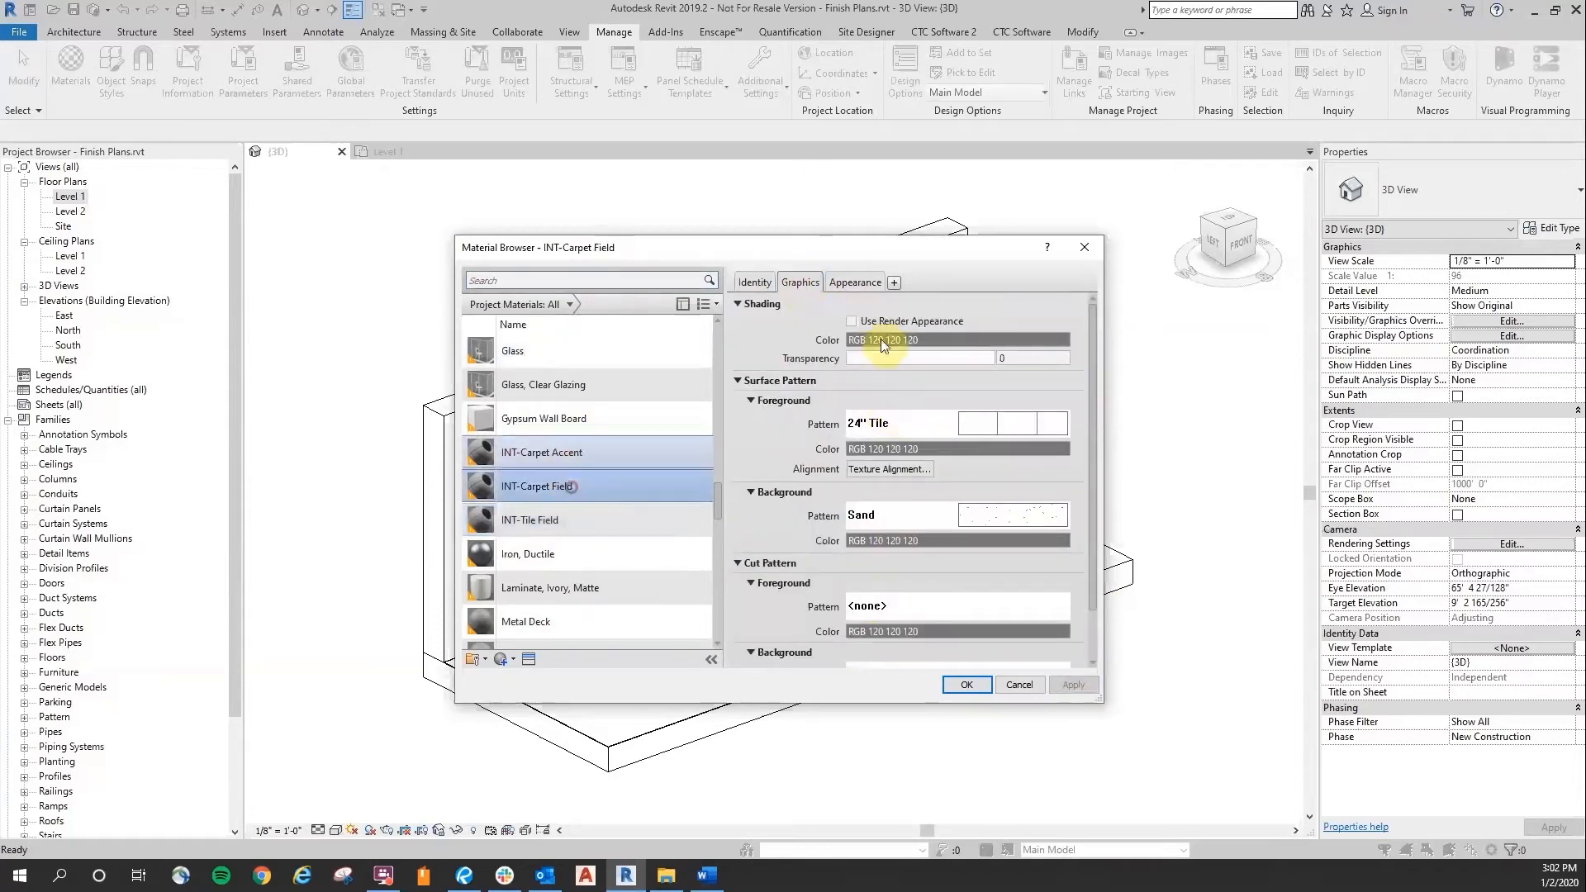
{"action": "left_click", "coordinate": [753, 282]}
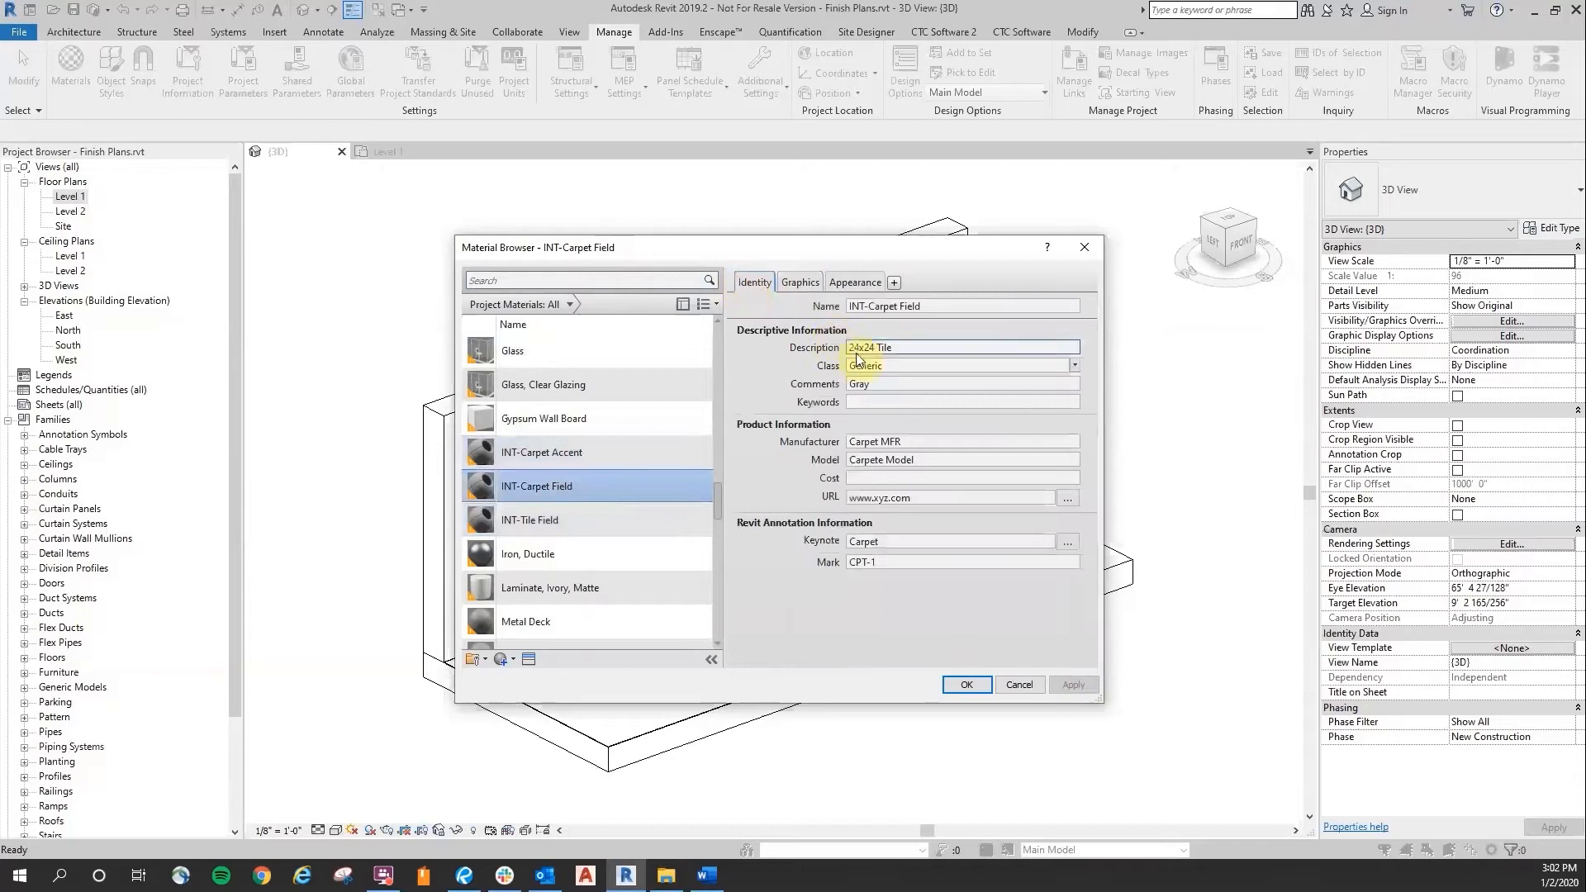
{"action": "left_click", "coordinate": [572, 453]}
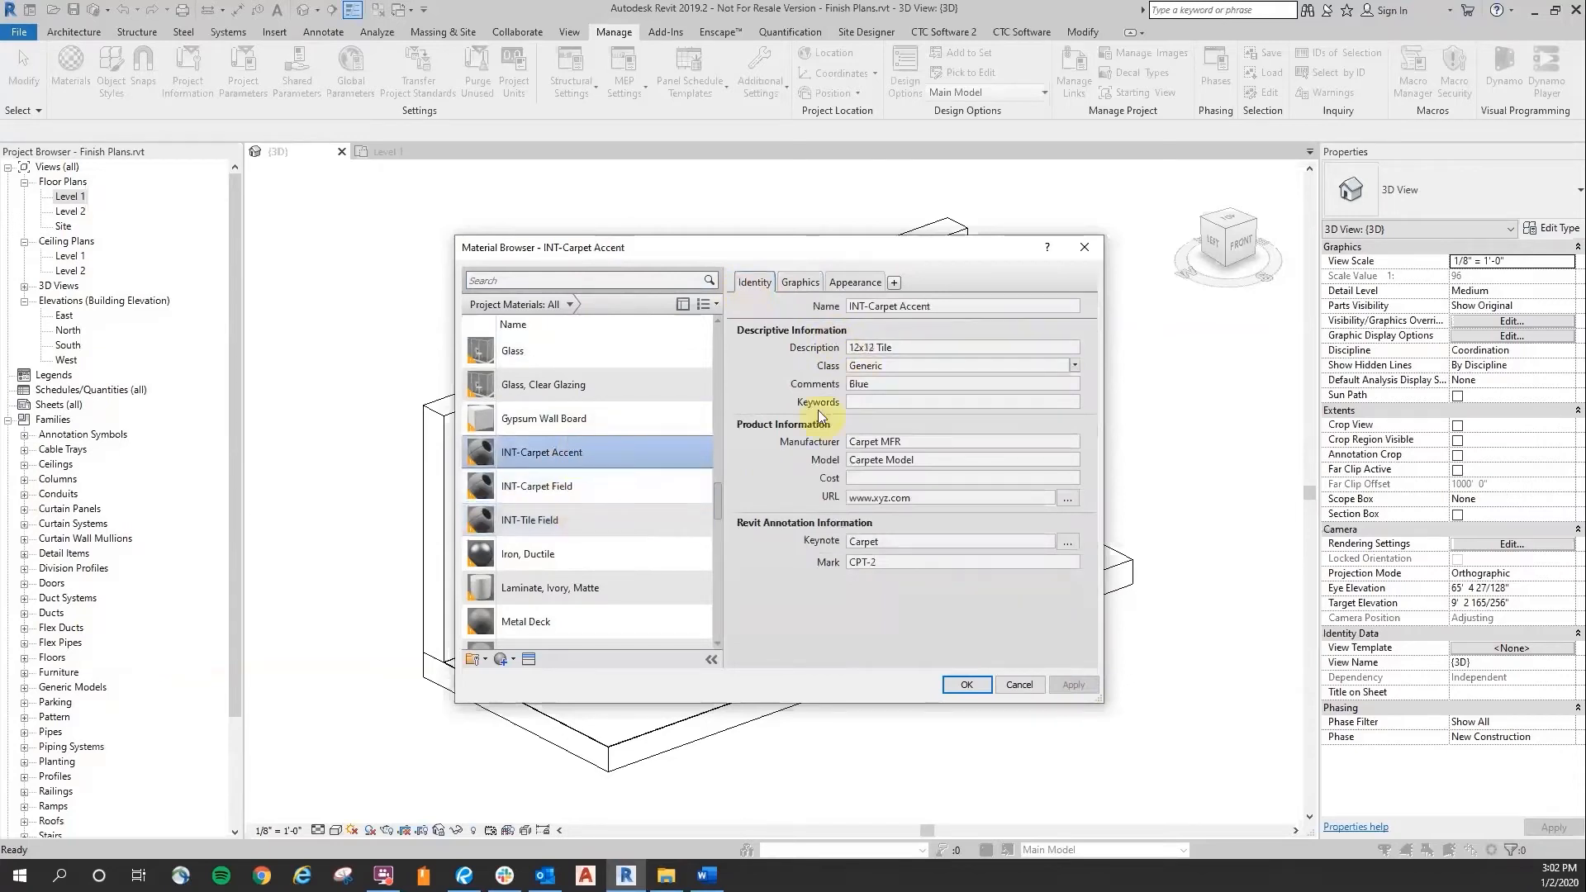
{"action": "left_click", "coordinate": [799, 283]}
{"action": "left_click", "coordinate": [902, 423]}
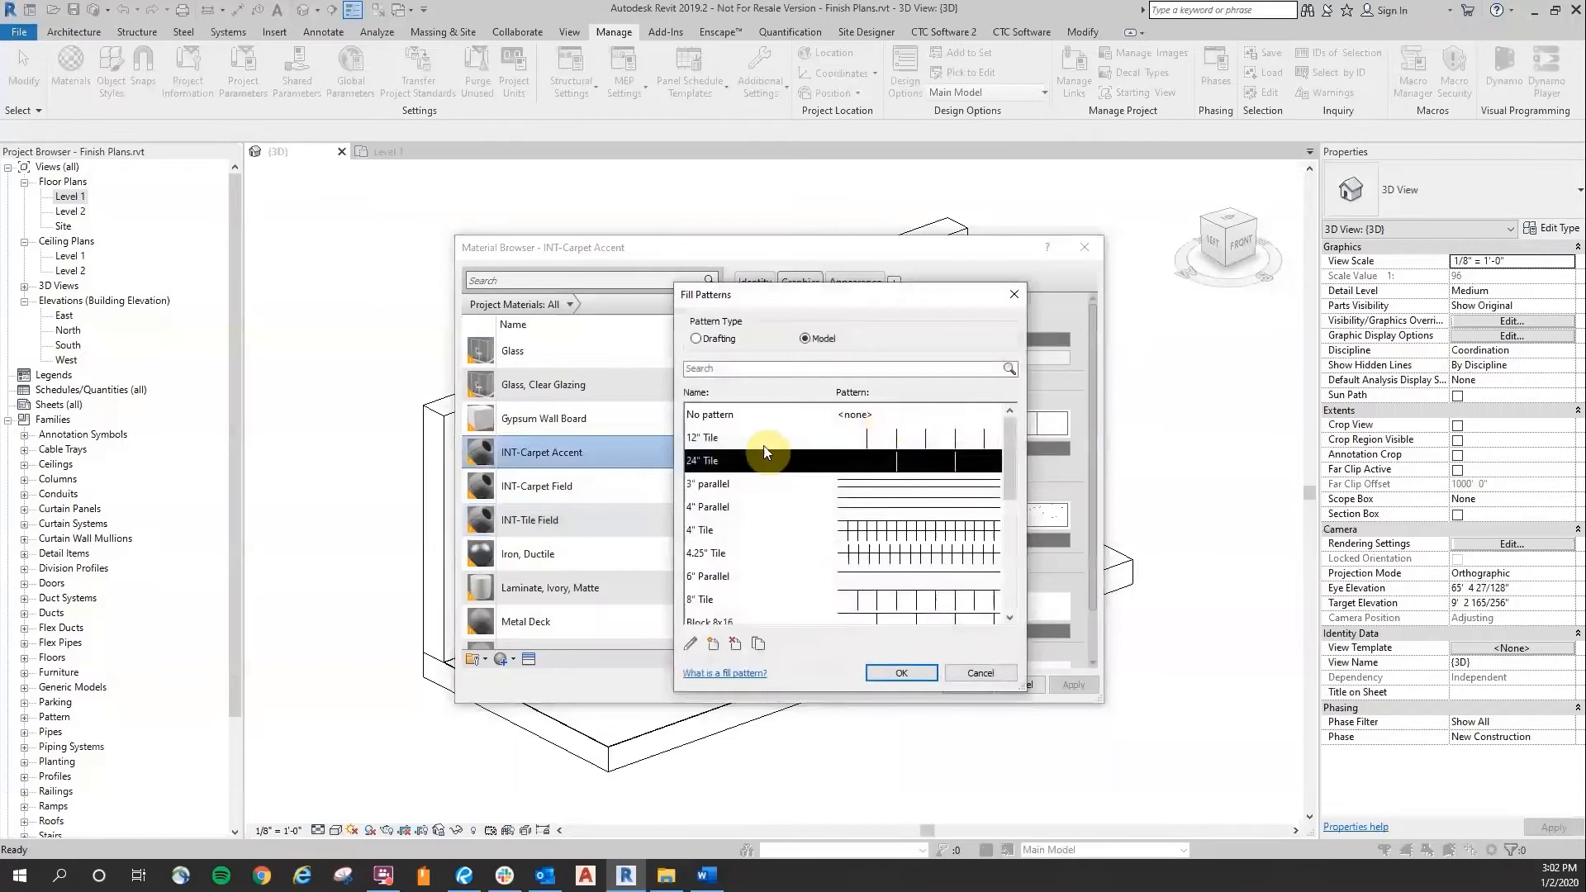
{"action": "left_click", "coordinate": [725, 443]}
{"action": "left_click", "coordinate": [901, 672]}
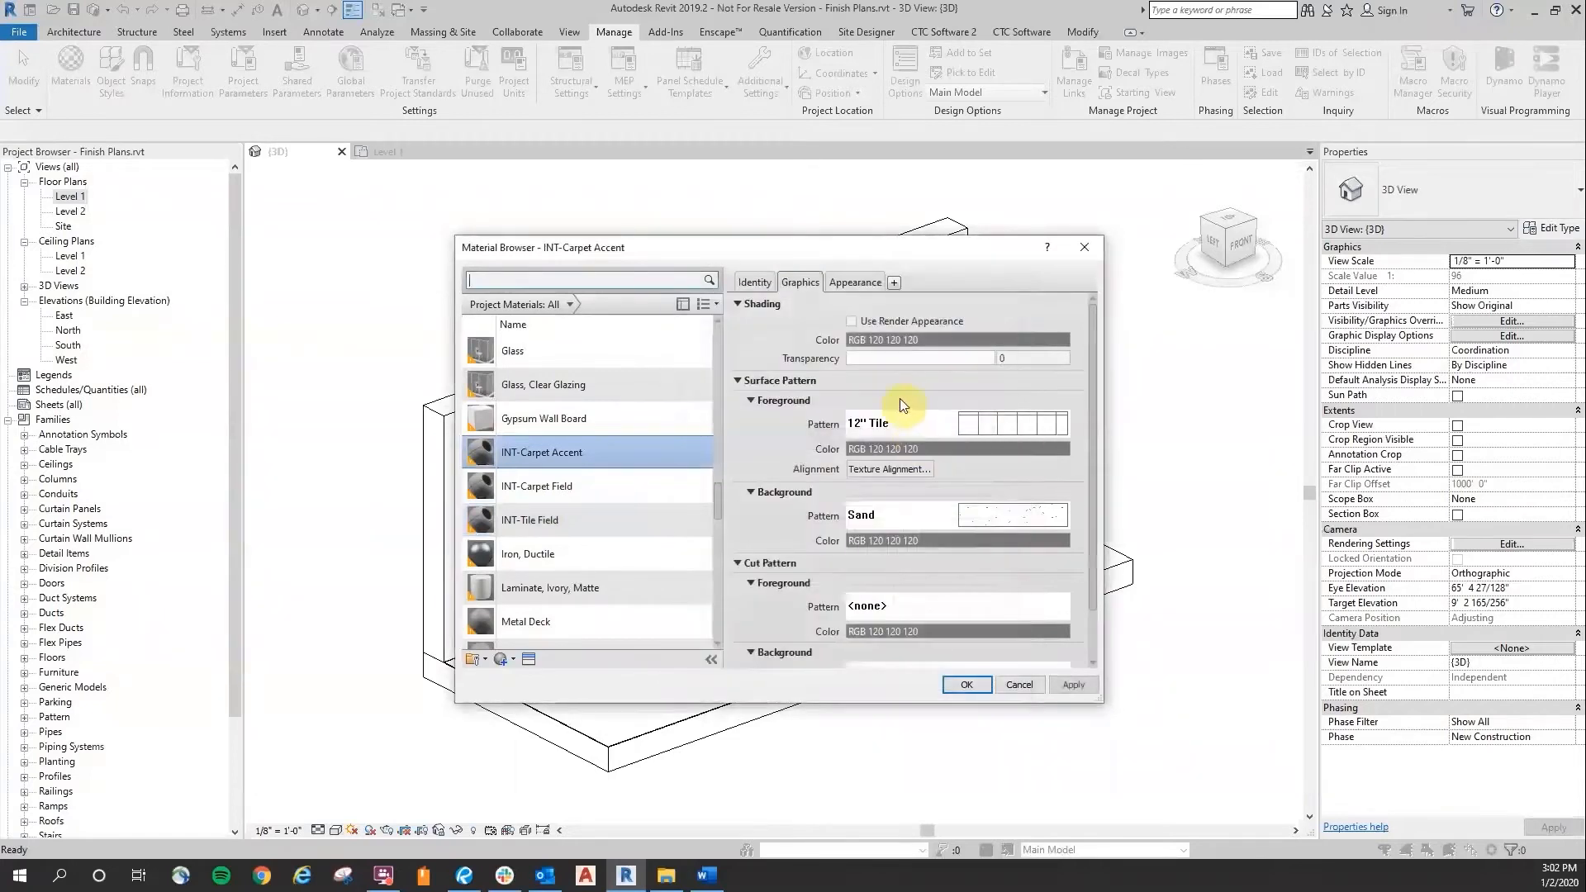
Step: Check INT-Tile Field's identity data and open the fill pattern choices for its foreground surface pattern
{"action": "left_click", "coordinate": [588, 524]}
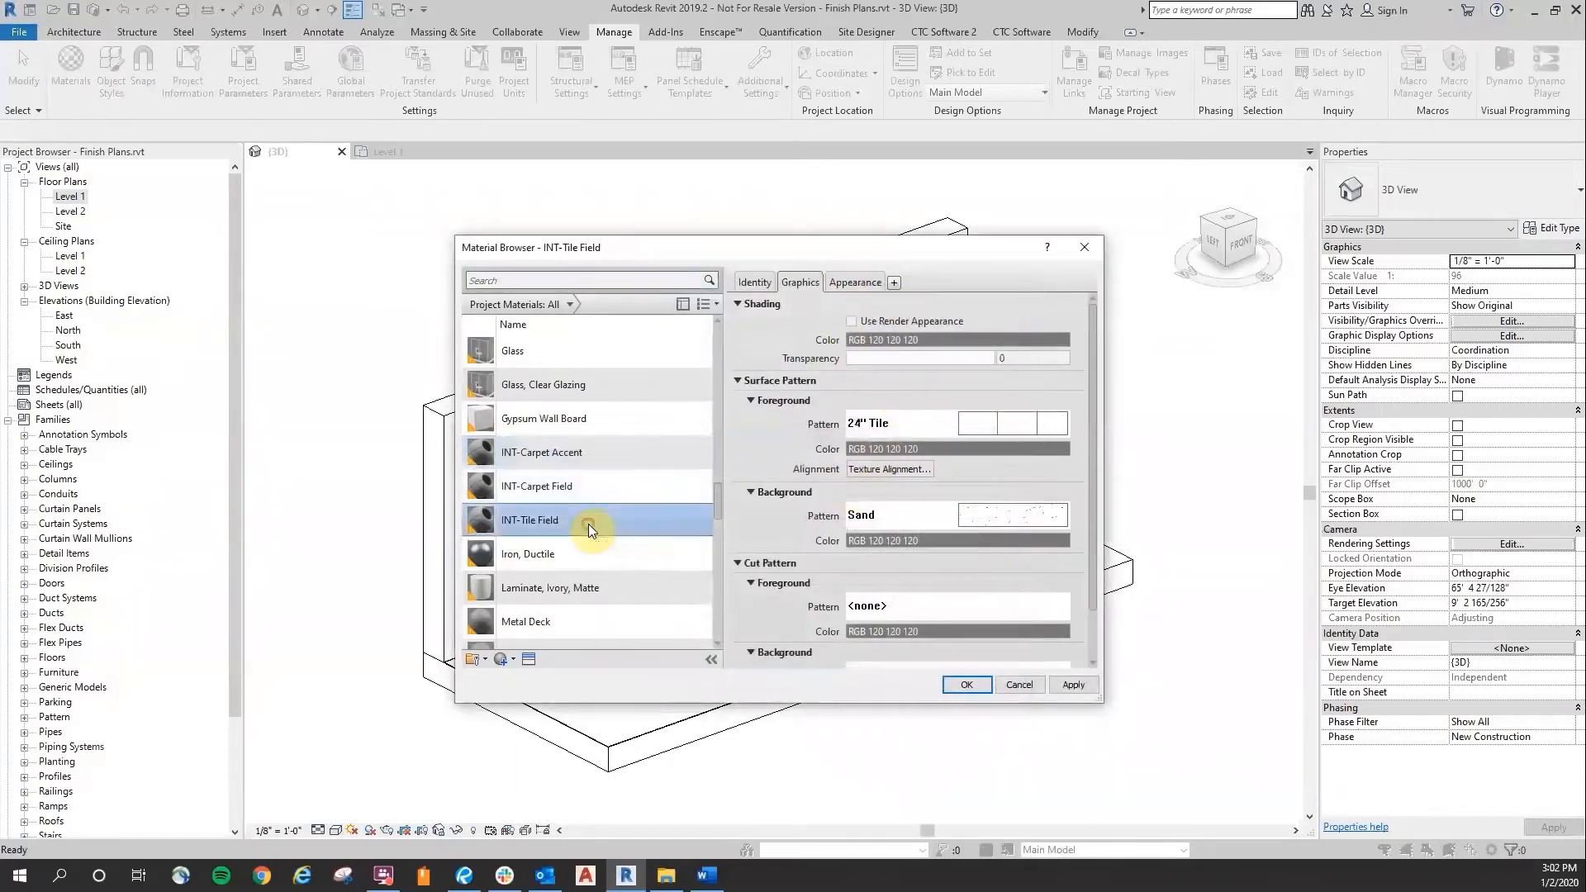
{"action": "left_click", "coordinate": [754, 282]}
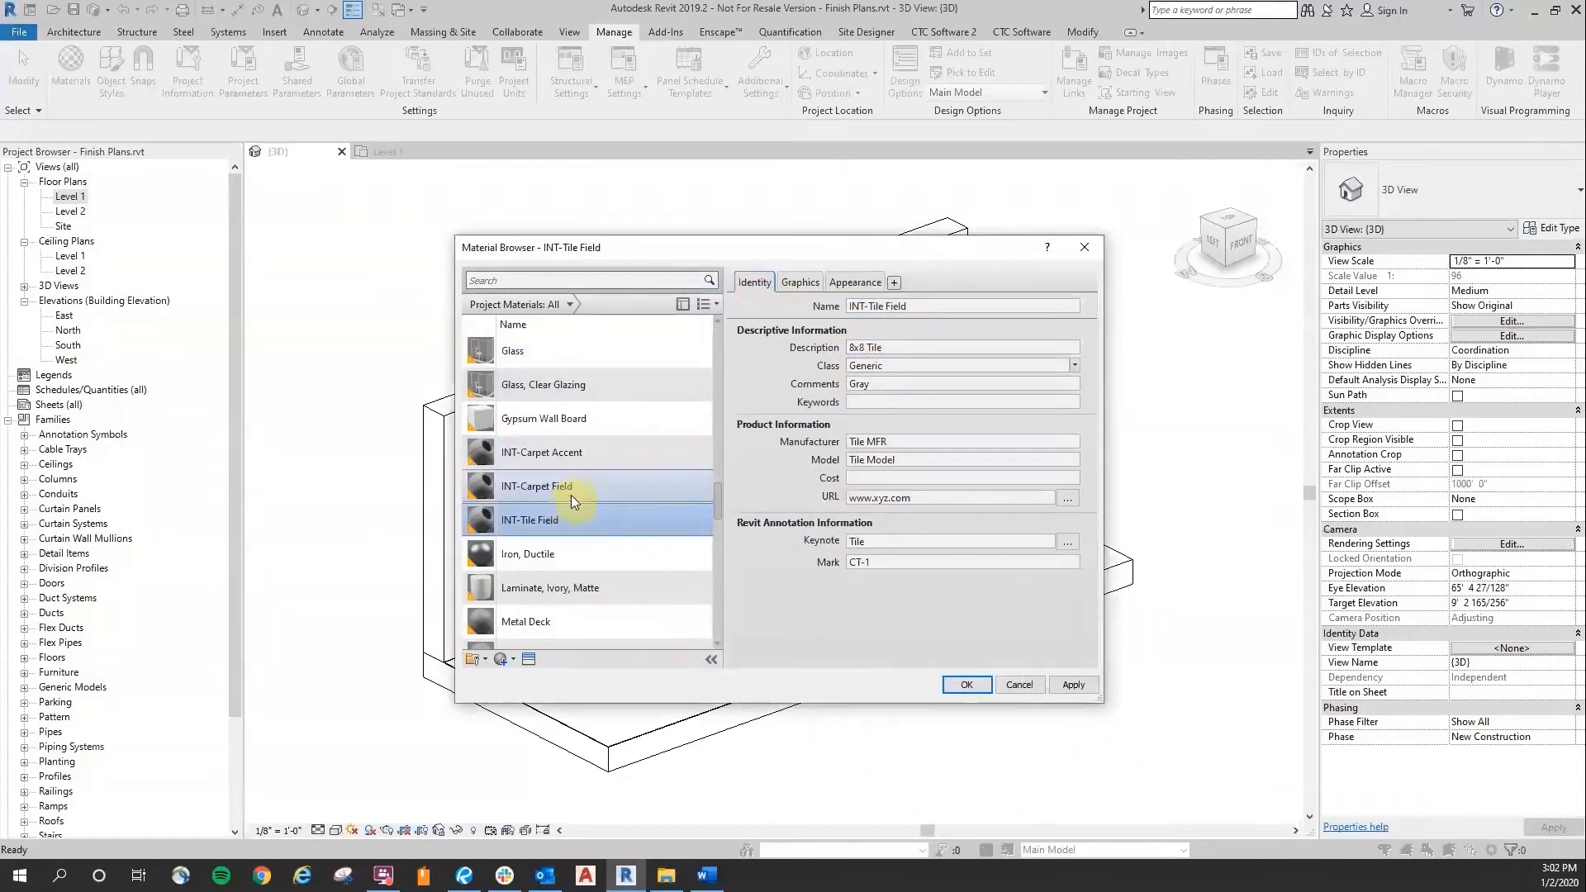
{"action": "left_click", "coordinate": [802, 283]}
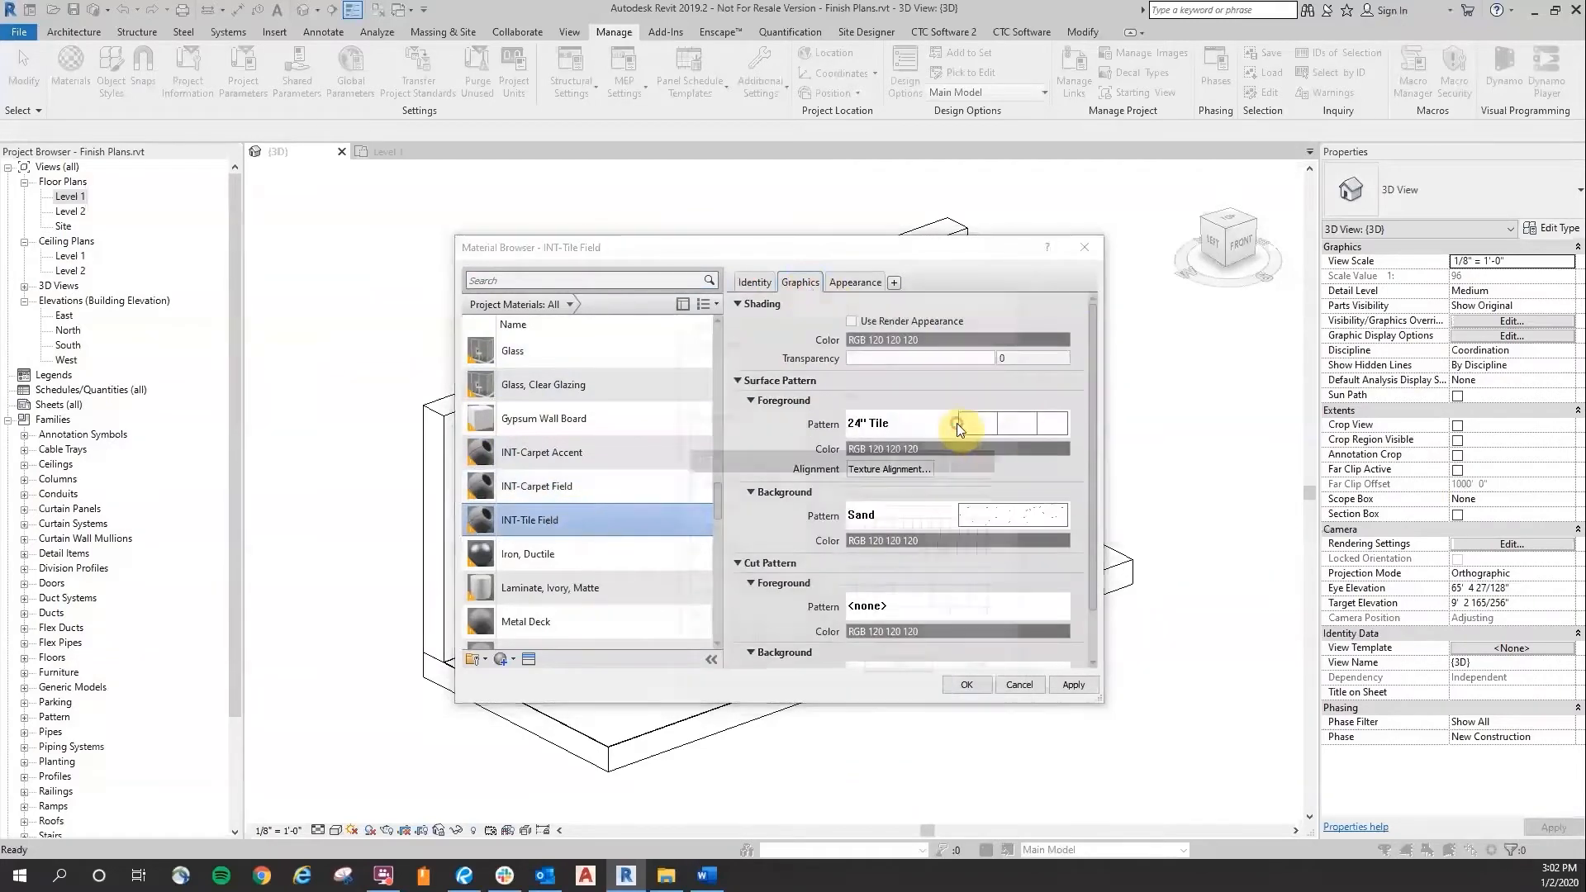
{"action": "left_click", "coordinate": [957, 423]}
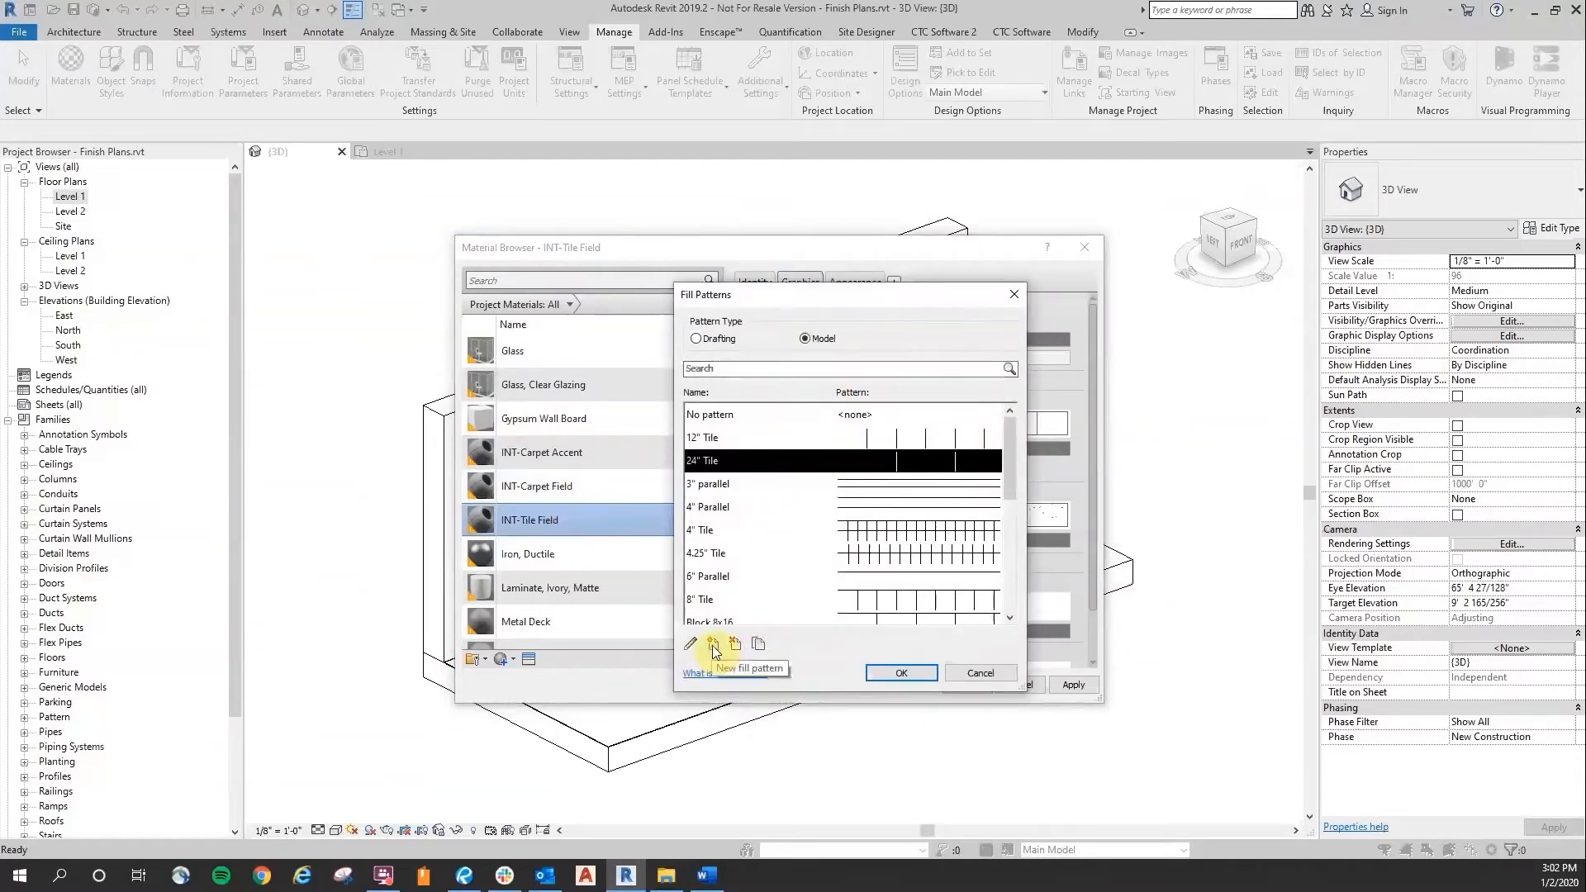
{"action": "left_click", "coordinate": [757, 642]}
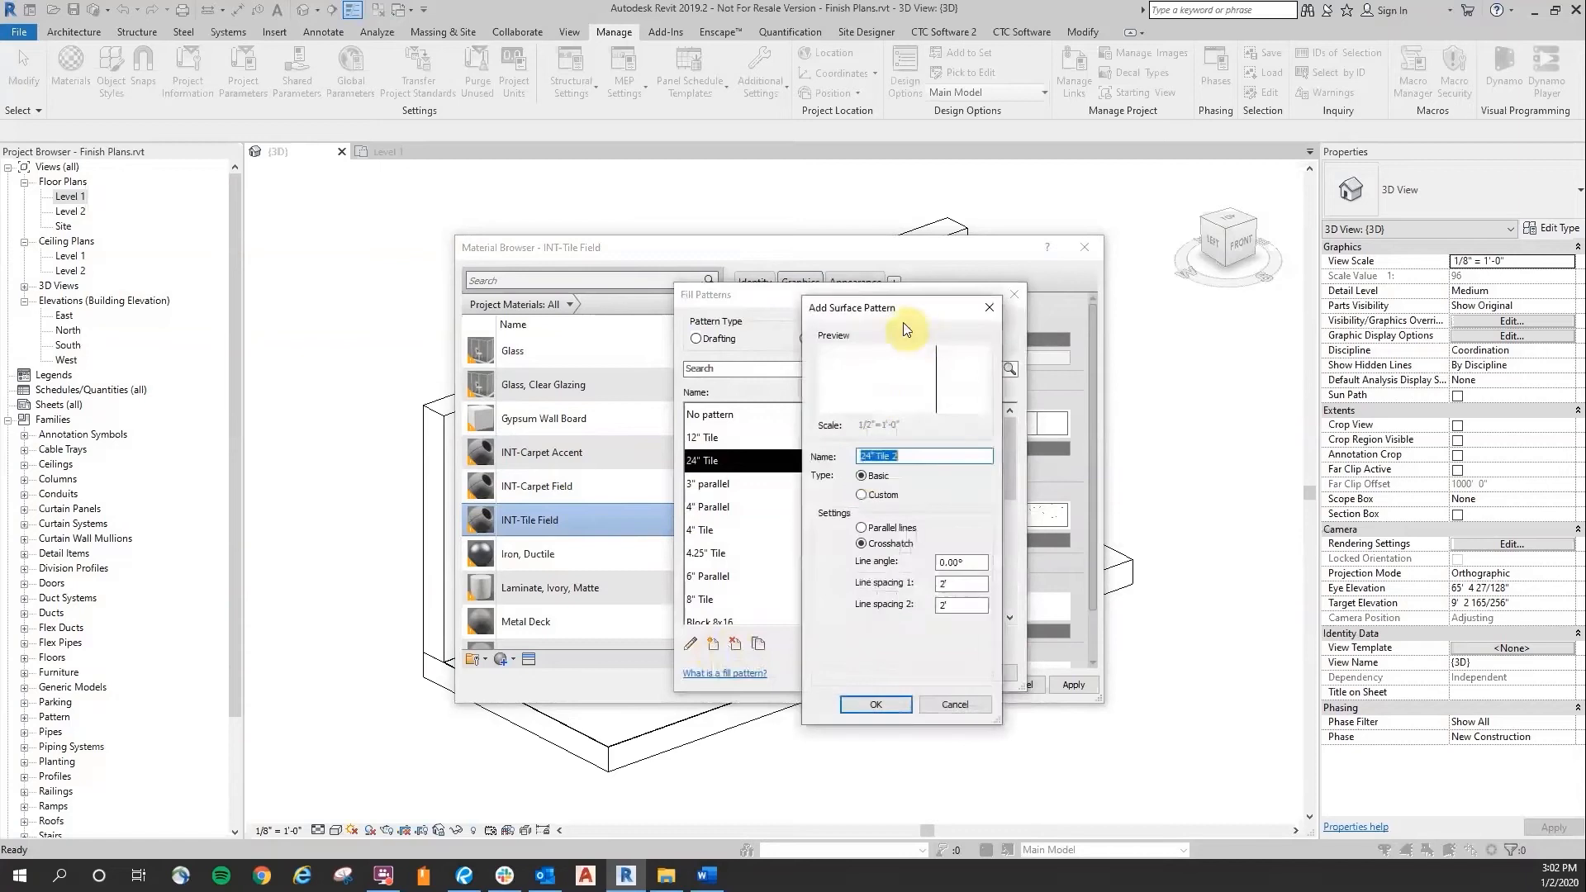
{"action": "left_click_drag", "start_coordinate": [869, 453], "coordinate": [822, 458]}
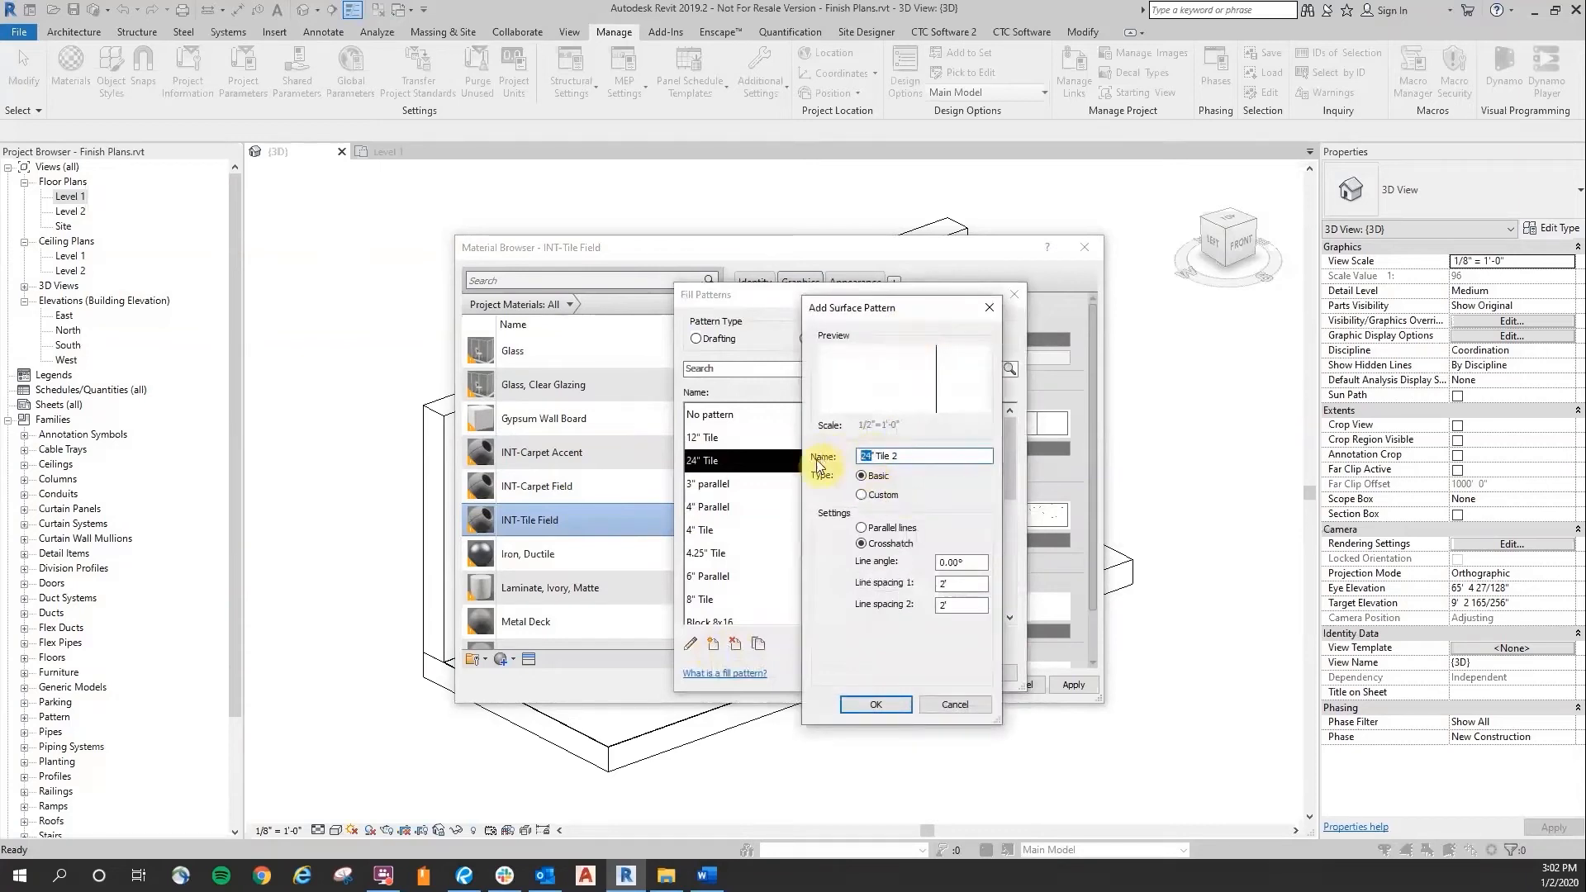
{"action": "type", "text": "8"}
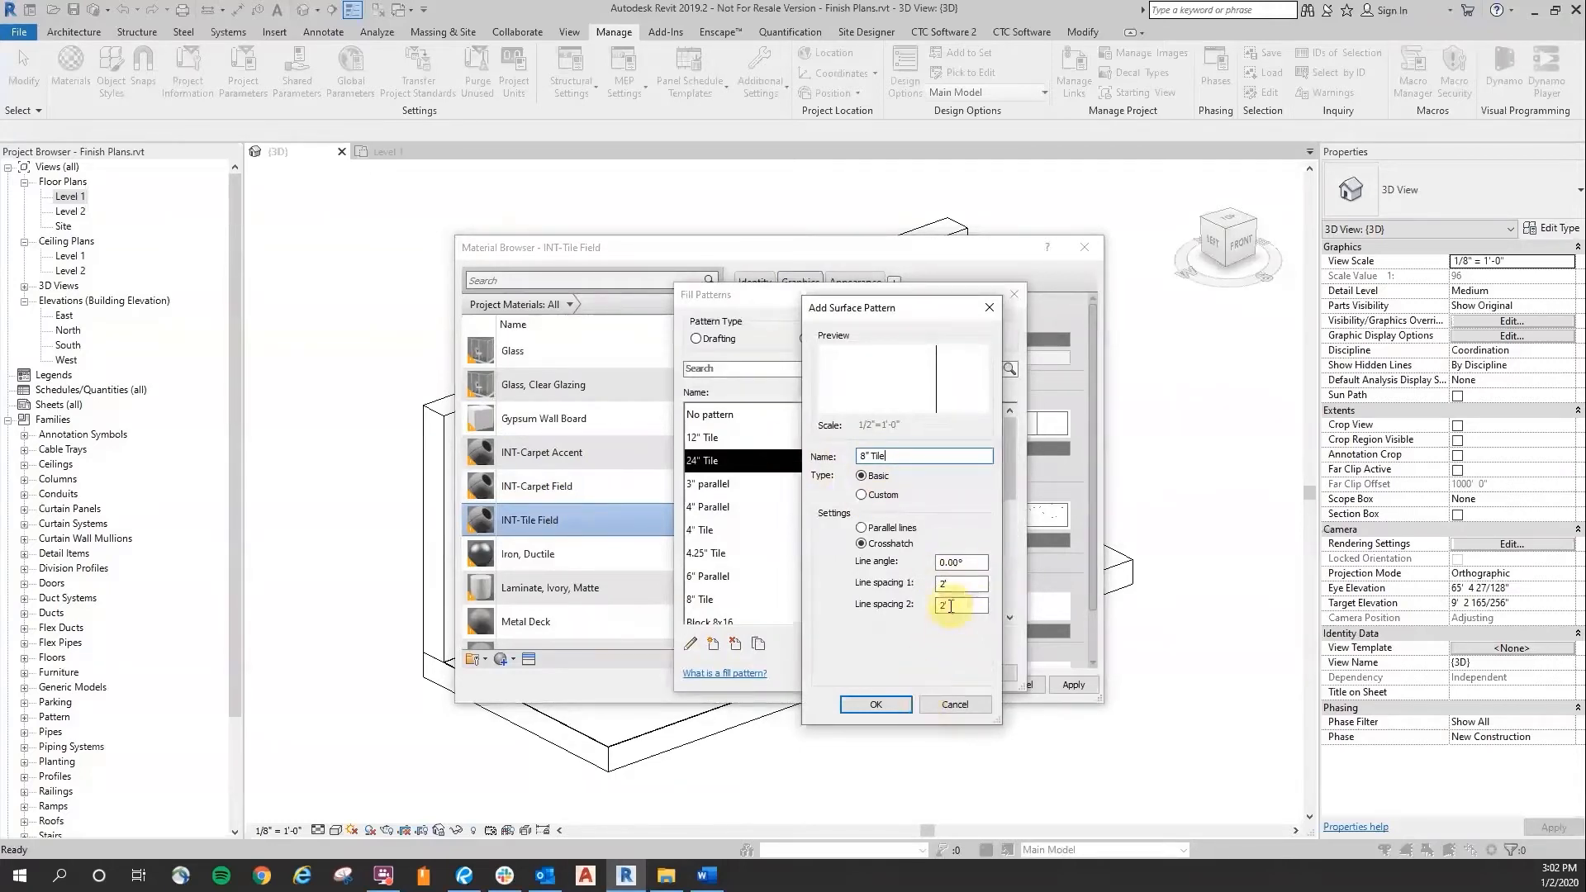
{"action": "double_click", "coordinate": [970, 585]}
{"action": "type", "text": "0 8"}
{"action": "double_click", "coordinate": [960, 605]}
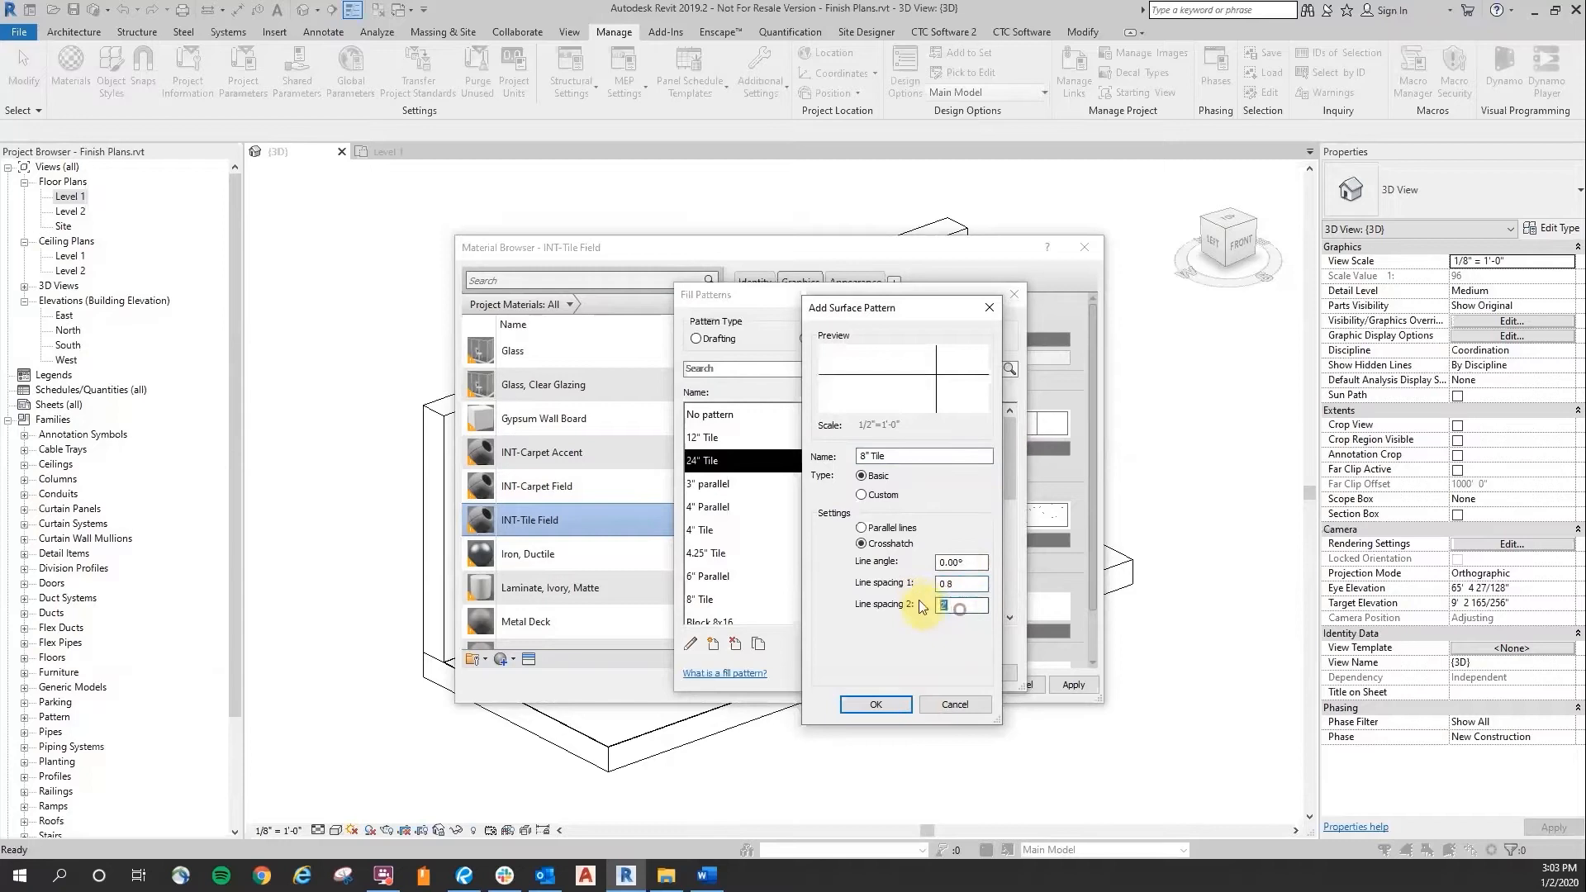
{"action": "type", "text": "0 8"}
{"action": "left_click", "coordinate": [958, 584]}
{"action": "left_click", "coordinate": [874, 704]}
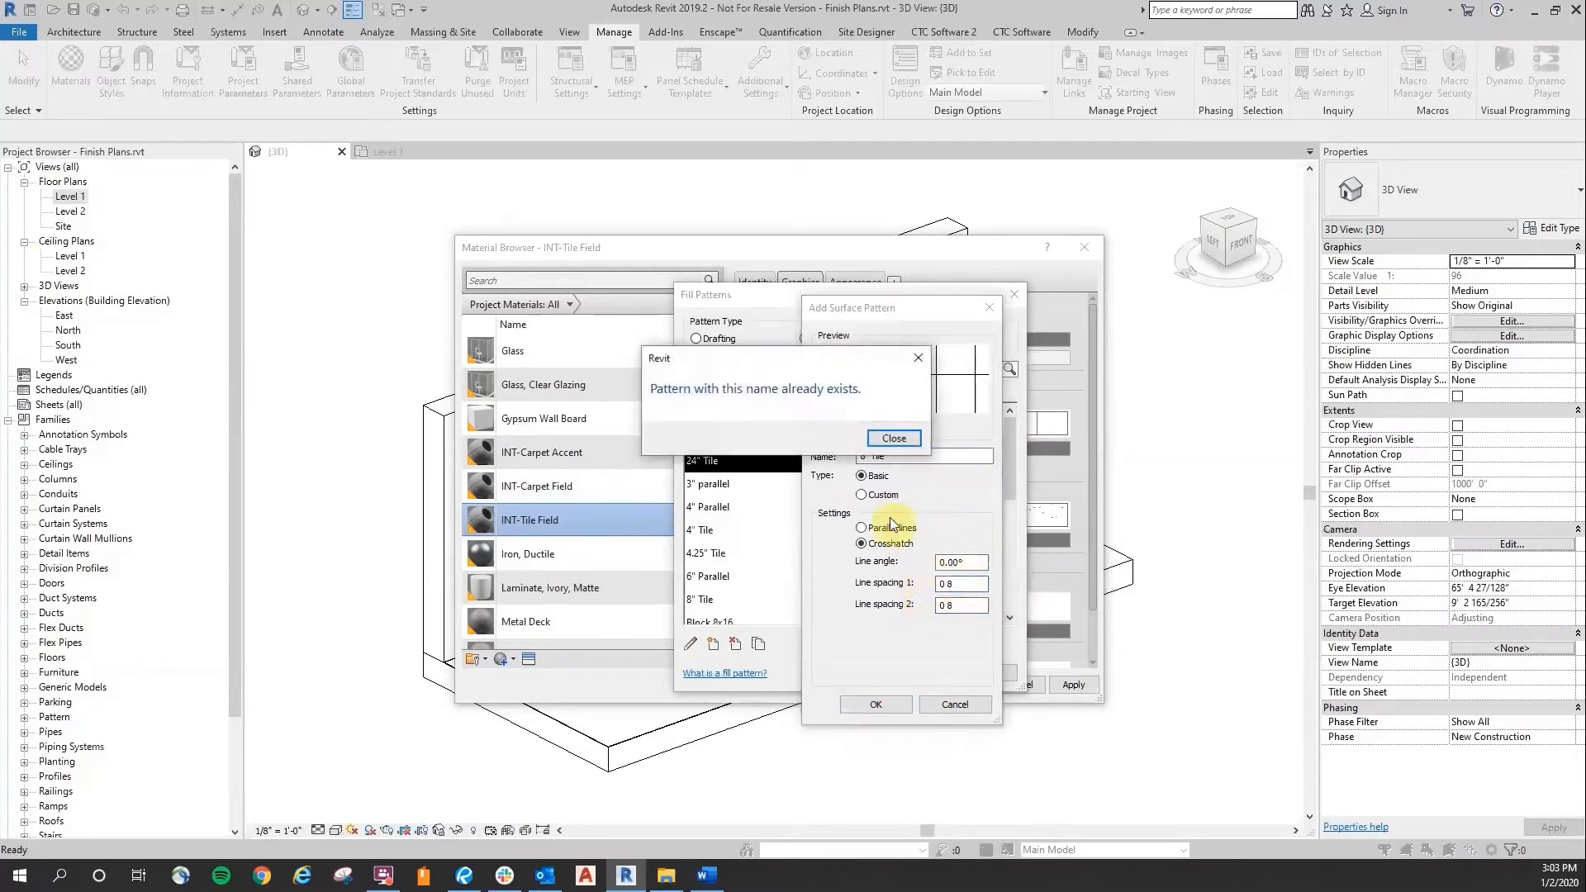
{"action": "left_click", "coordinate": [892, 438]}
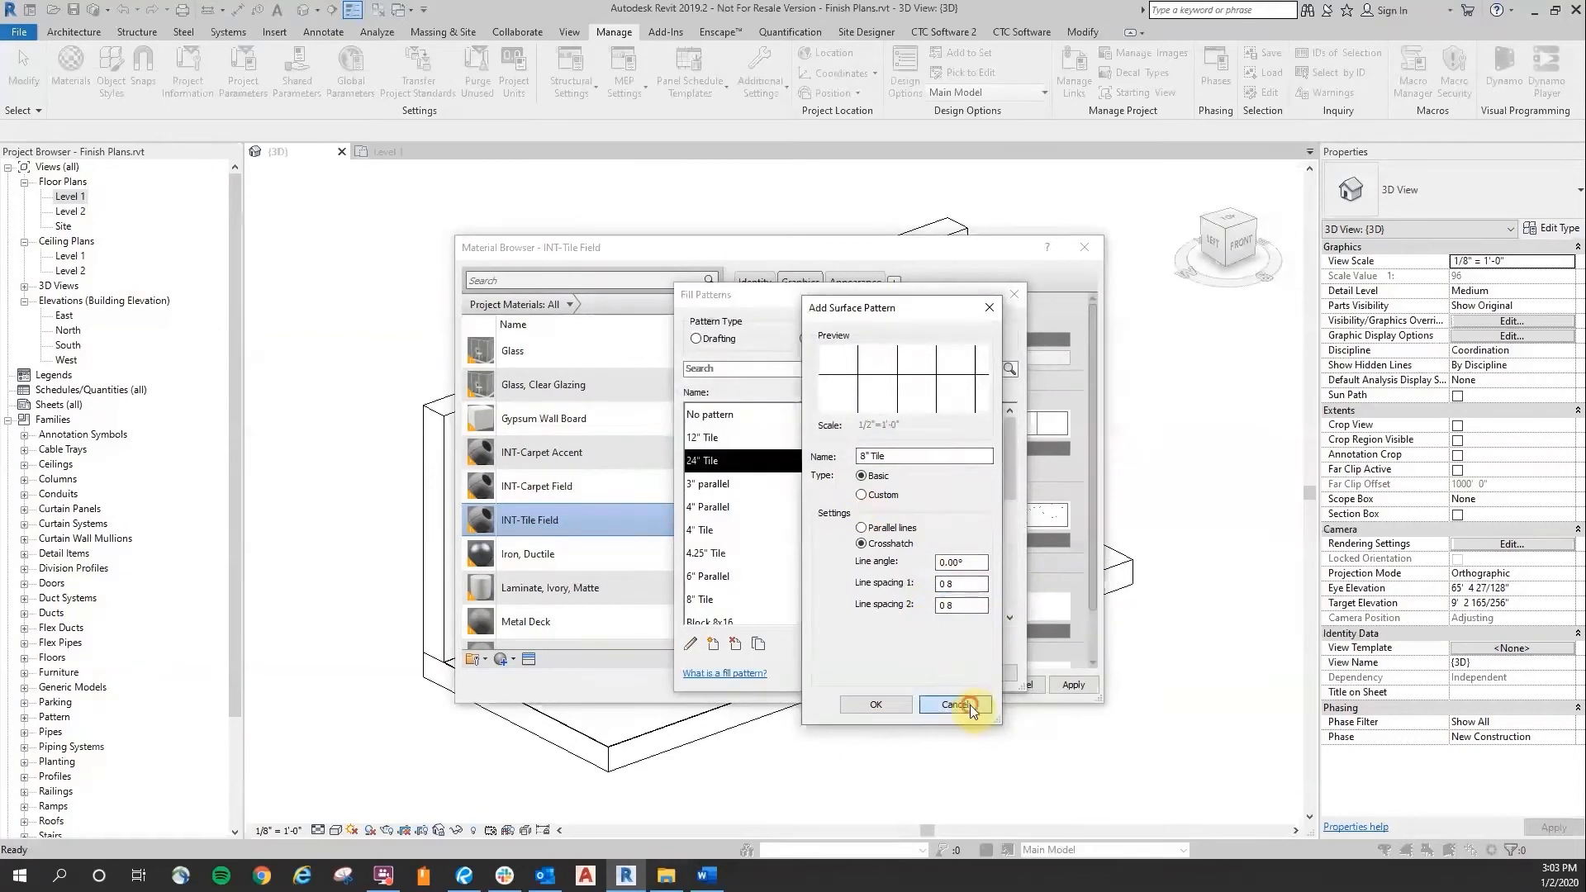
{"action": "left_click", "coordinate": [955, 704]}
Step: Assign the existing 8" Tile model pattern as INT-Tile Field's foreground surface pattern
{"action": "scroll", "coordinate": [777, 517], "scroll_direction": "down", "scroll_amount": 1}
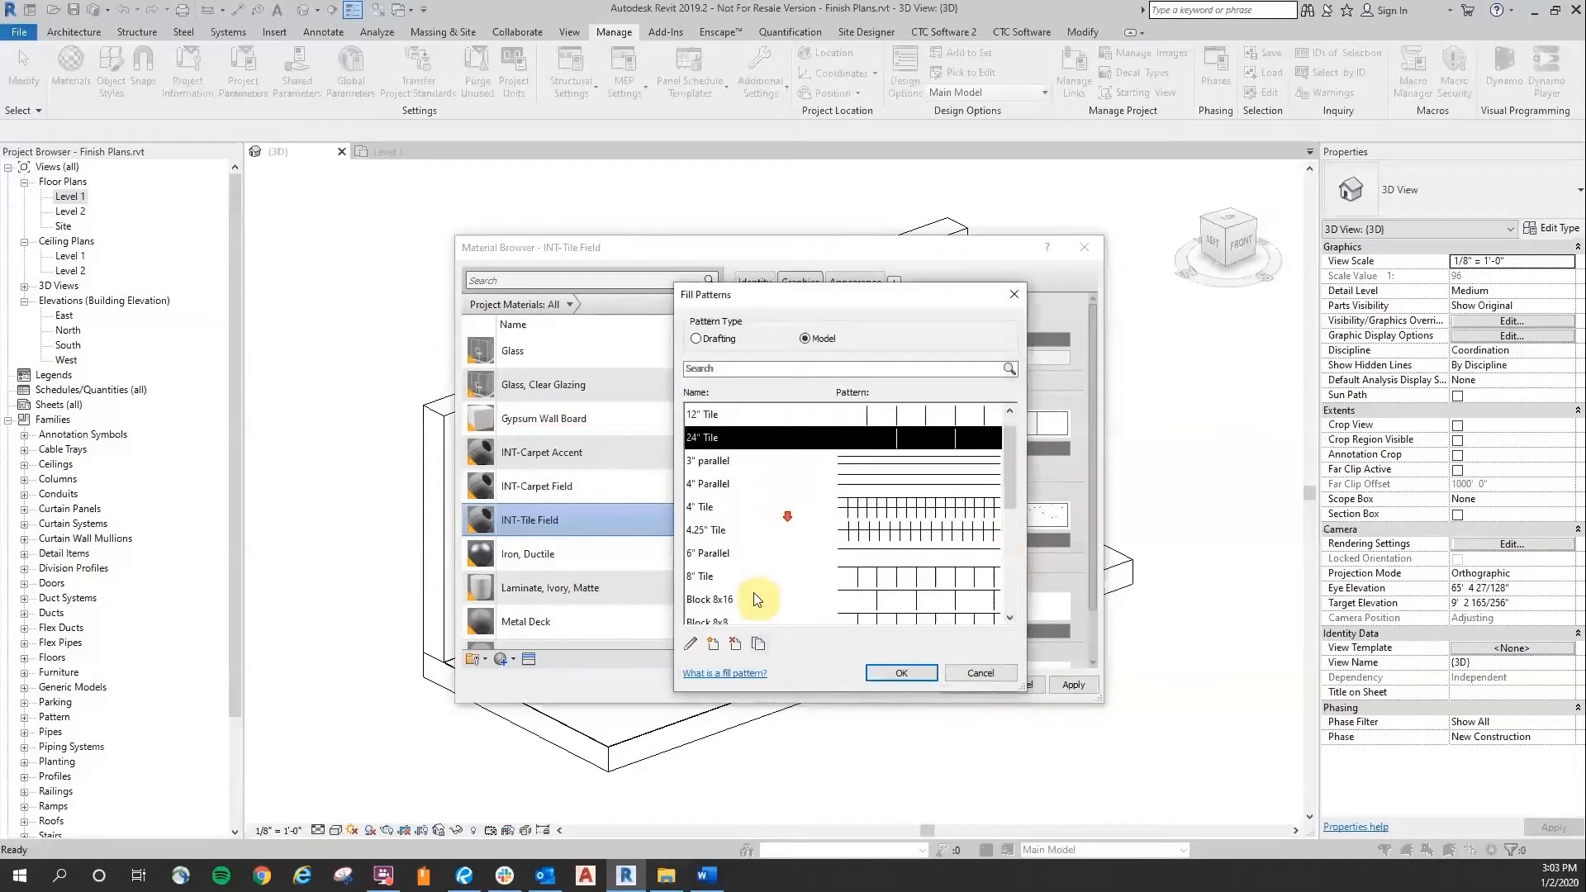
{"action": "left_click", "coordinate": [704, 577]}
{"action": "left_click", "coordinate": [915, 672]}
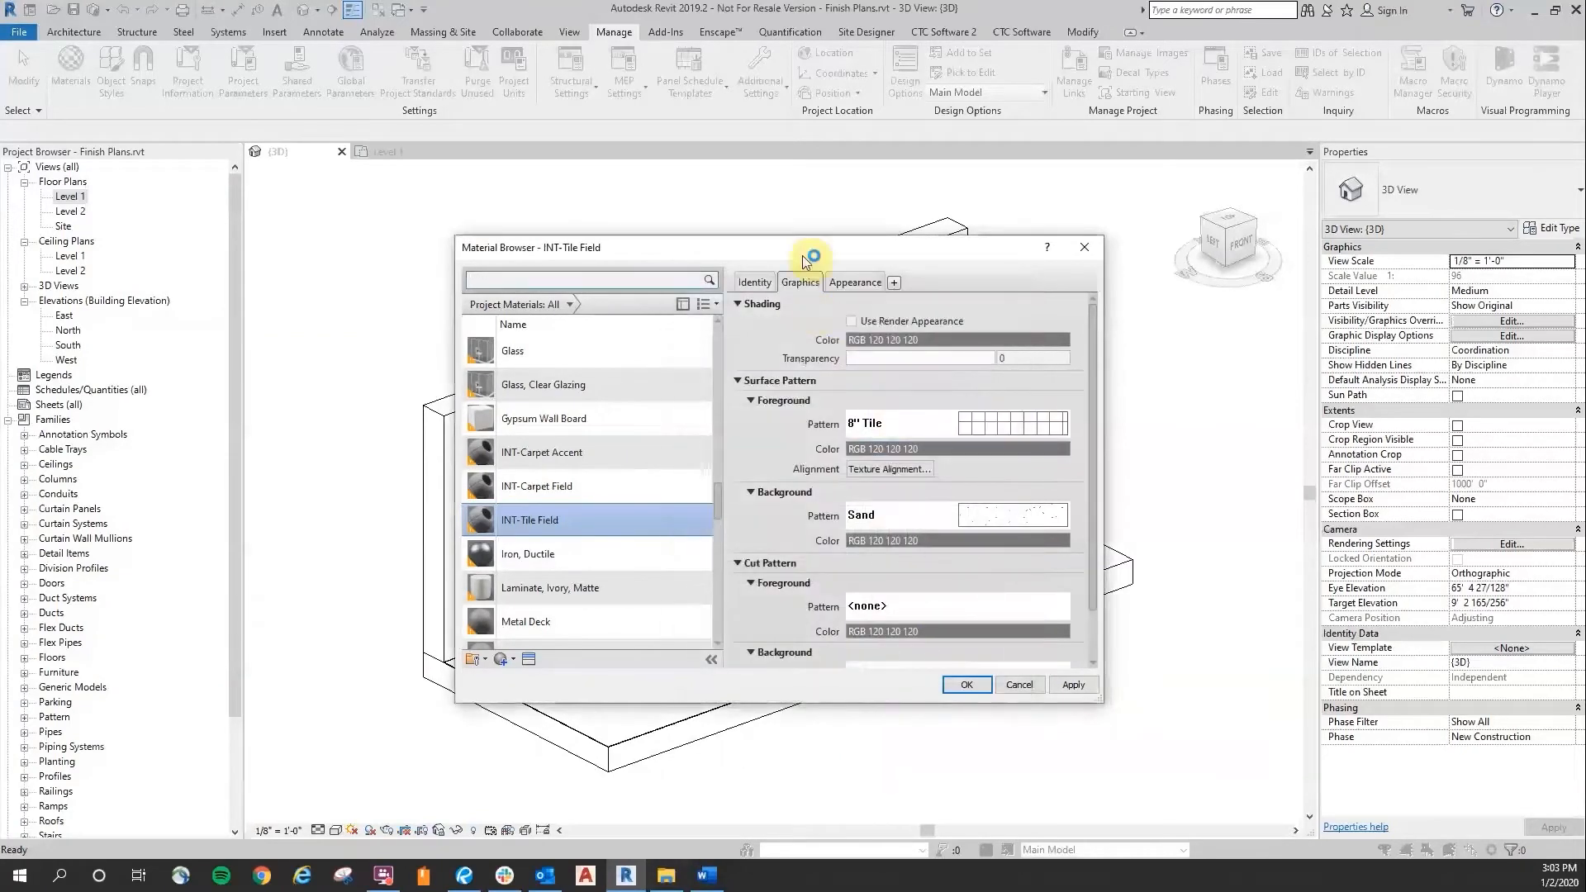
Step: Duplicate the INT-Tile Field material and name the copy INT-Tile Accent
{"action": "right_click", "coordinate": [607, 514]}
{"action": "left_click", "coordinate": [668, 543]}
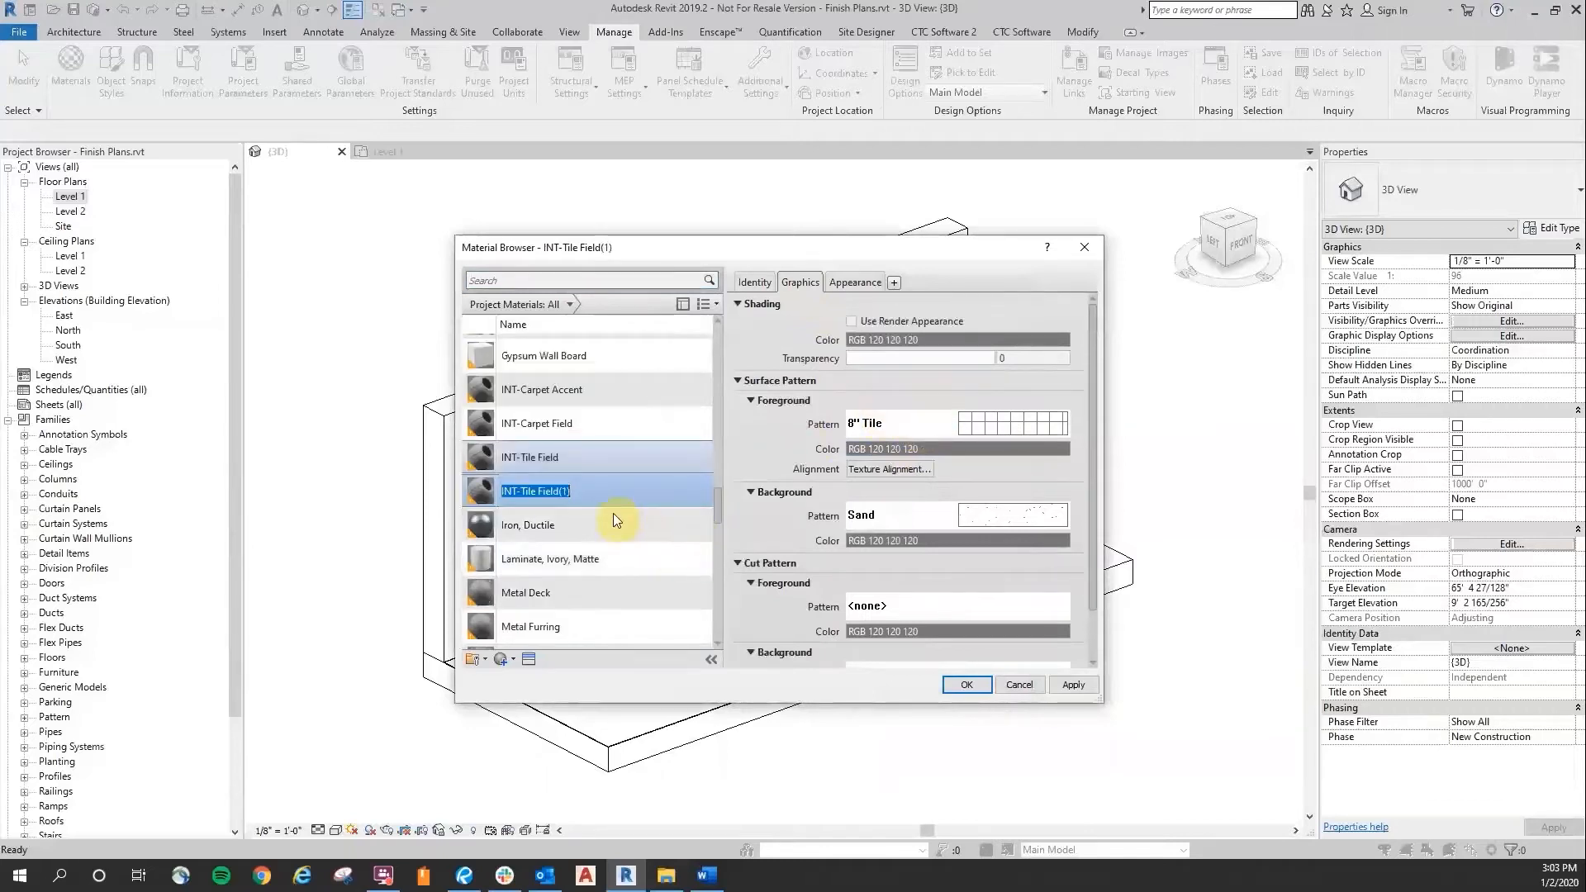
{"action": "left_click_drag", "start_coordinate": [535, 490], "coordinate": [707, 497]}
{"action": "type", "text": "Accent"}
{"action": "key", "text": "Return"}
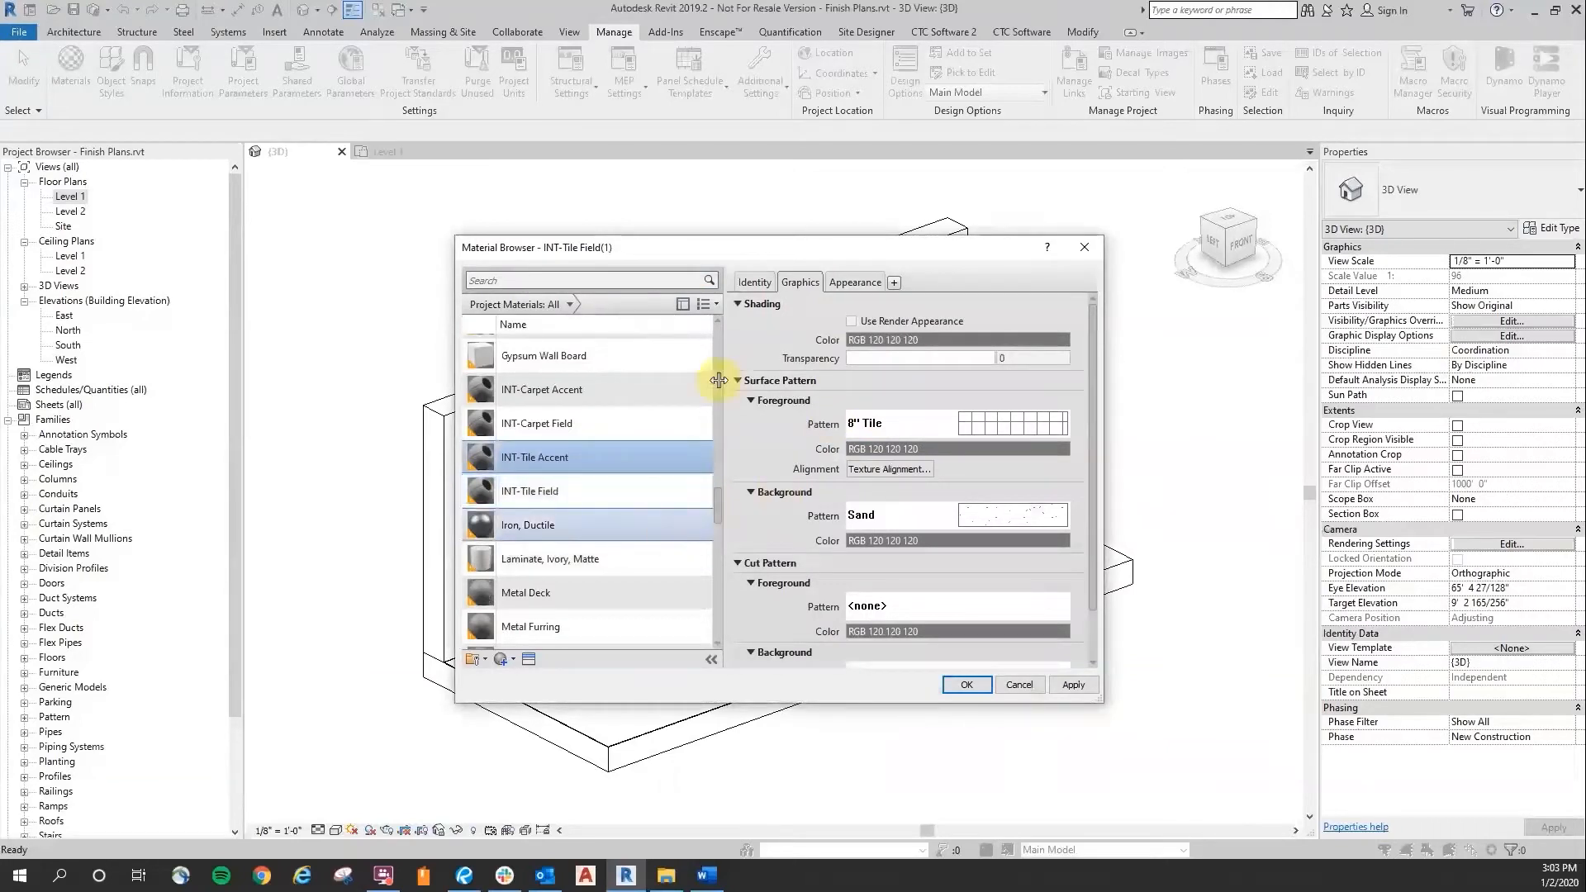
Step: Assign the 4" Tile model pattern as INT-Tile Accent's foreground surface pattern
{"action": "left_click", "coordinate": [906, 423]}
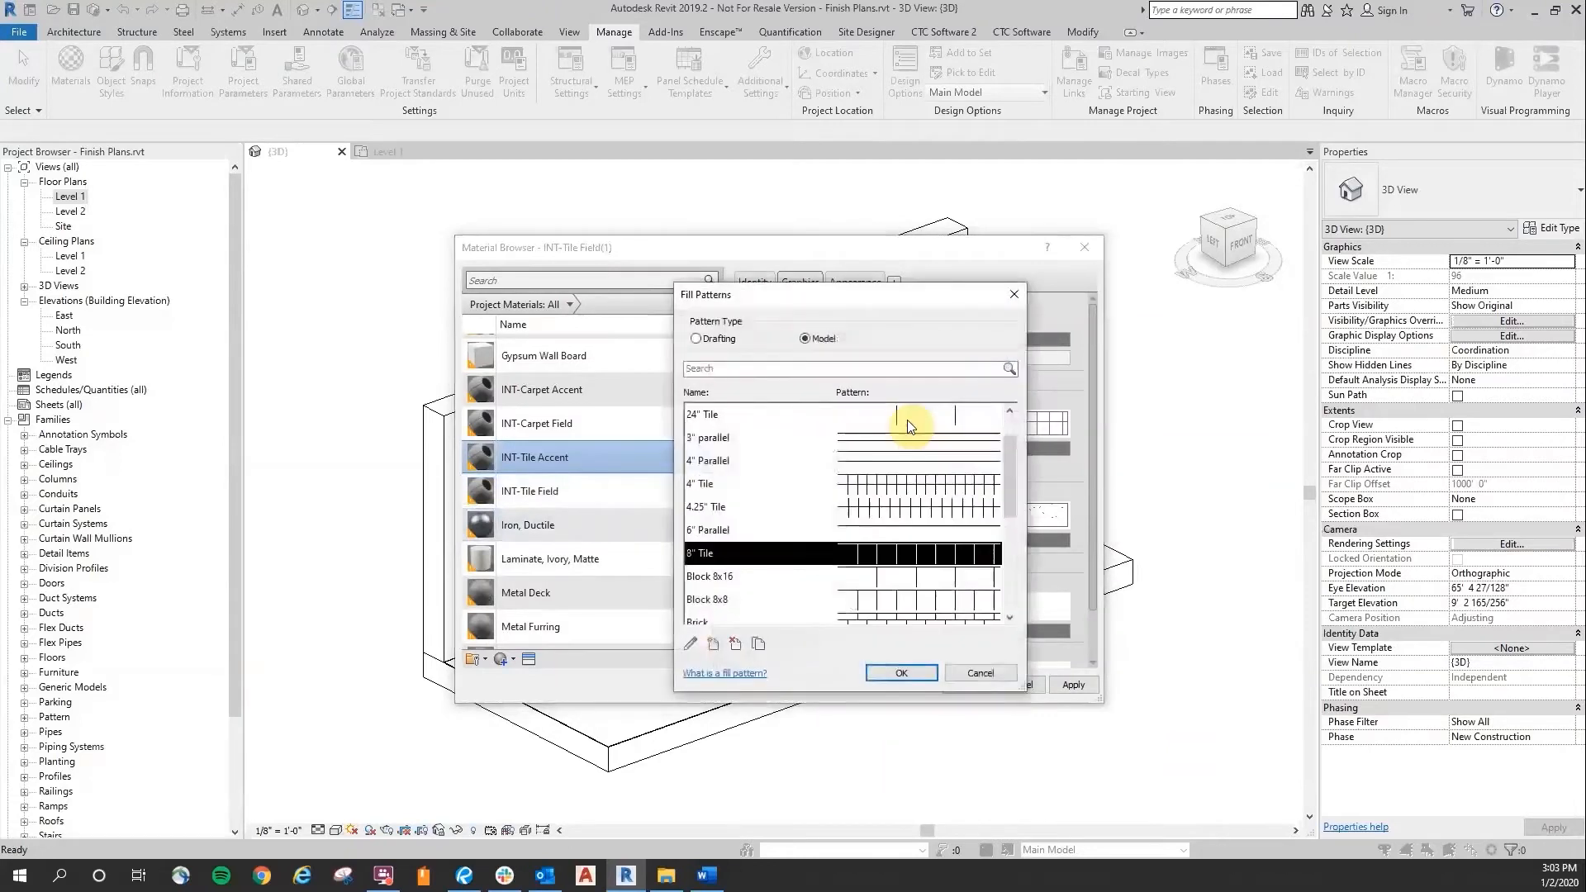
{"action": "left_click", "coordinate": [708, 484]}
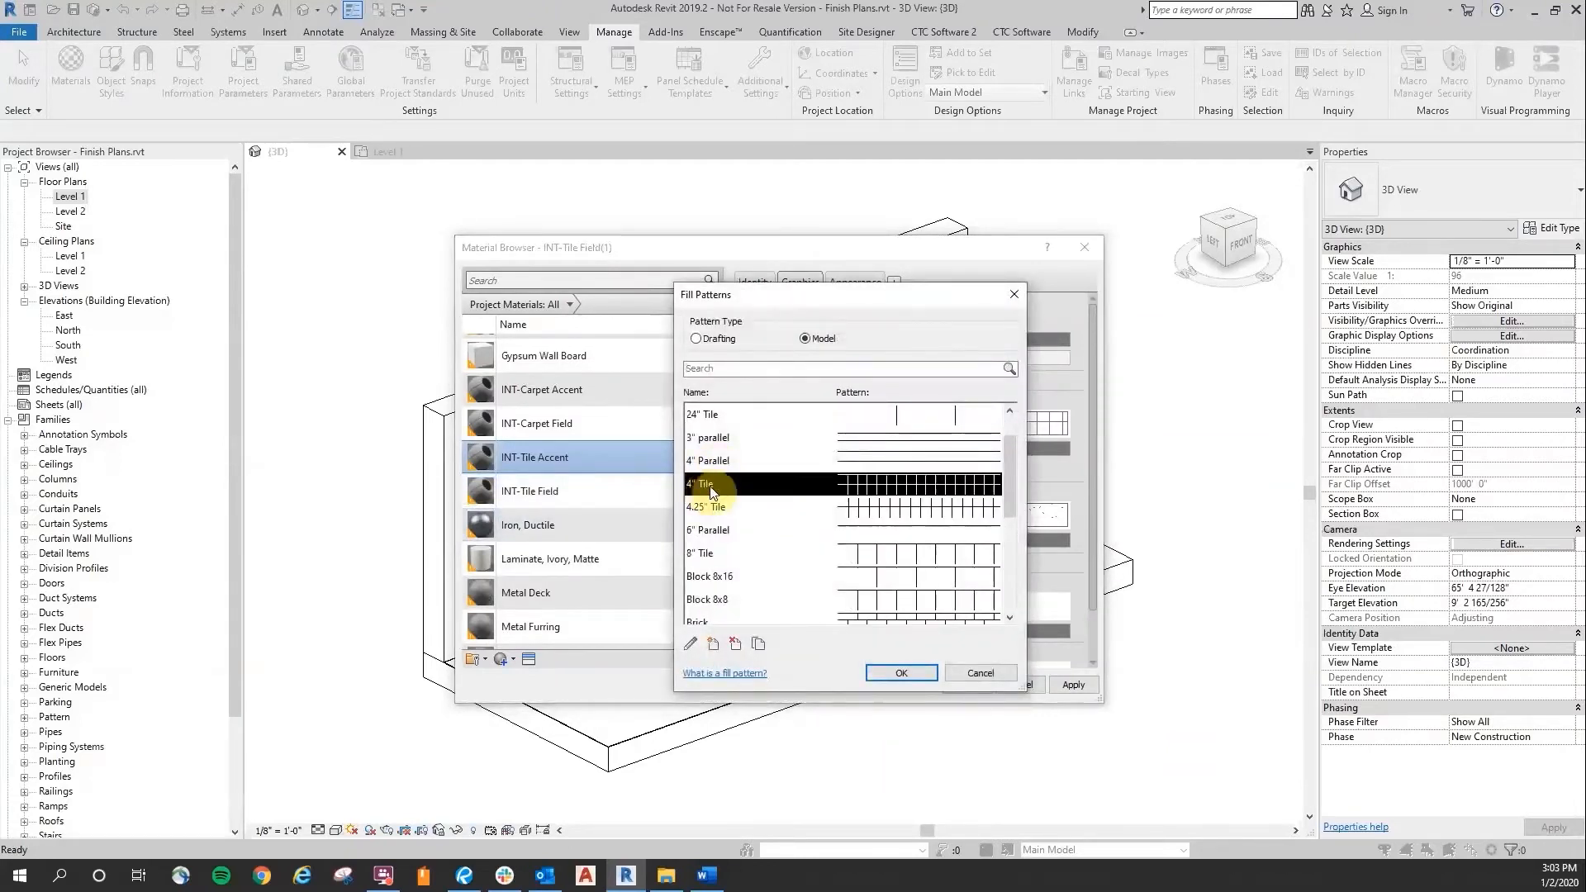
{"action": "left_click", "coordinate": [908, 672]}
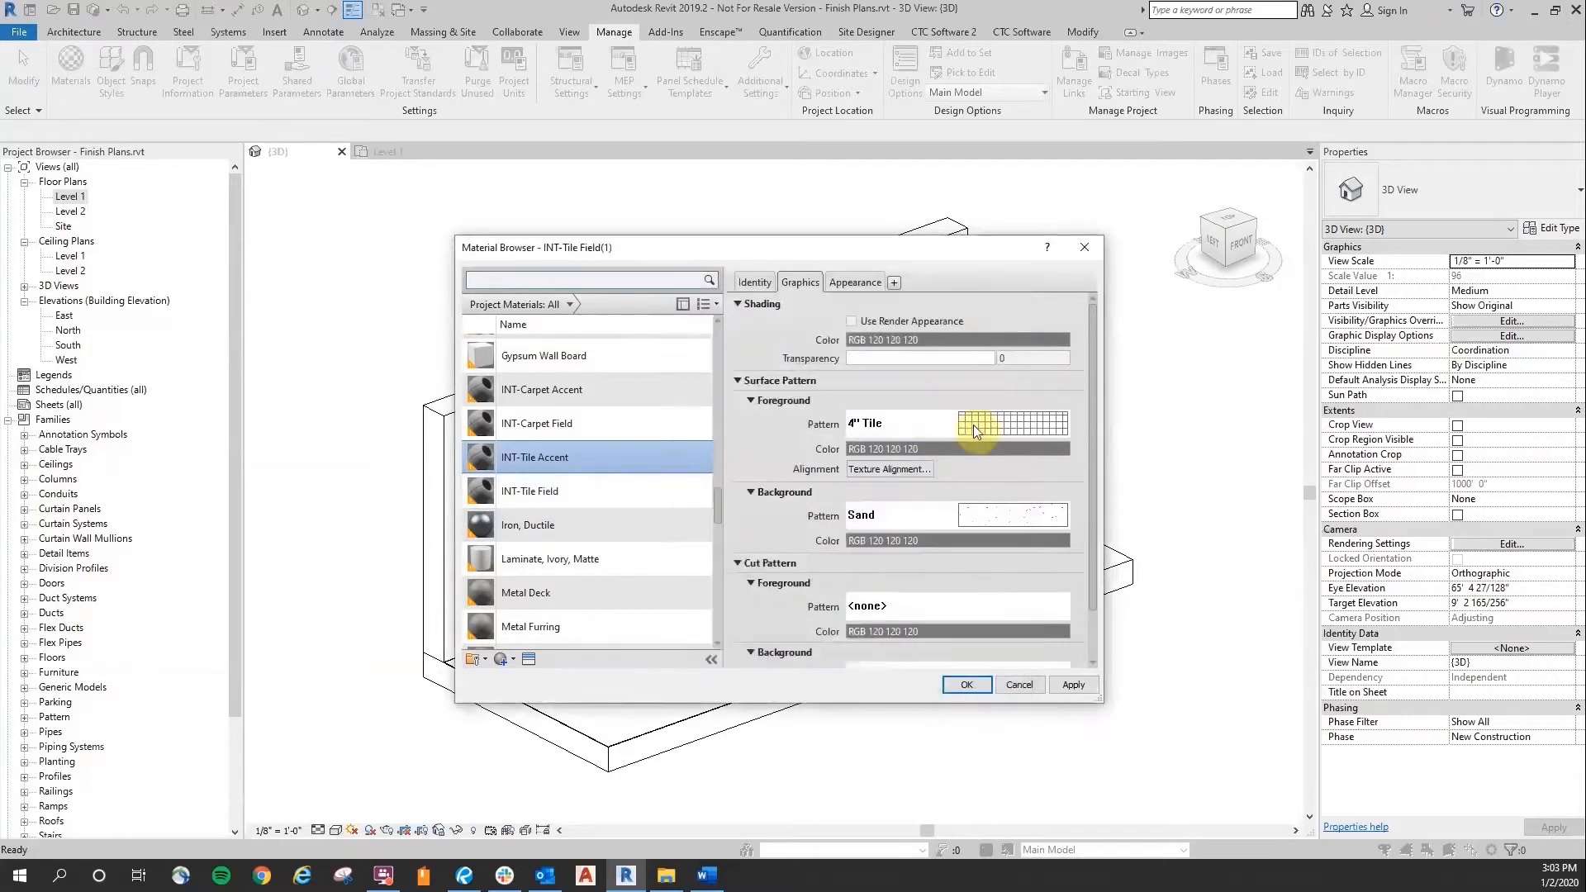
Step: Change INT-Tile Accent's description to 4x4 Tile in its identity data
{"action": "left_click", "coordinate": [754, 282]}
{"action": "left_click", "coordinate": [897, 350]}
{"action": "left_click", "coordinate": [901, 357]}
{"action": "left_click_drag", "start_coordinate": [861, 348], "coordinate": [826, 340]}
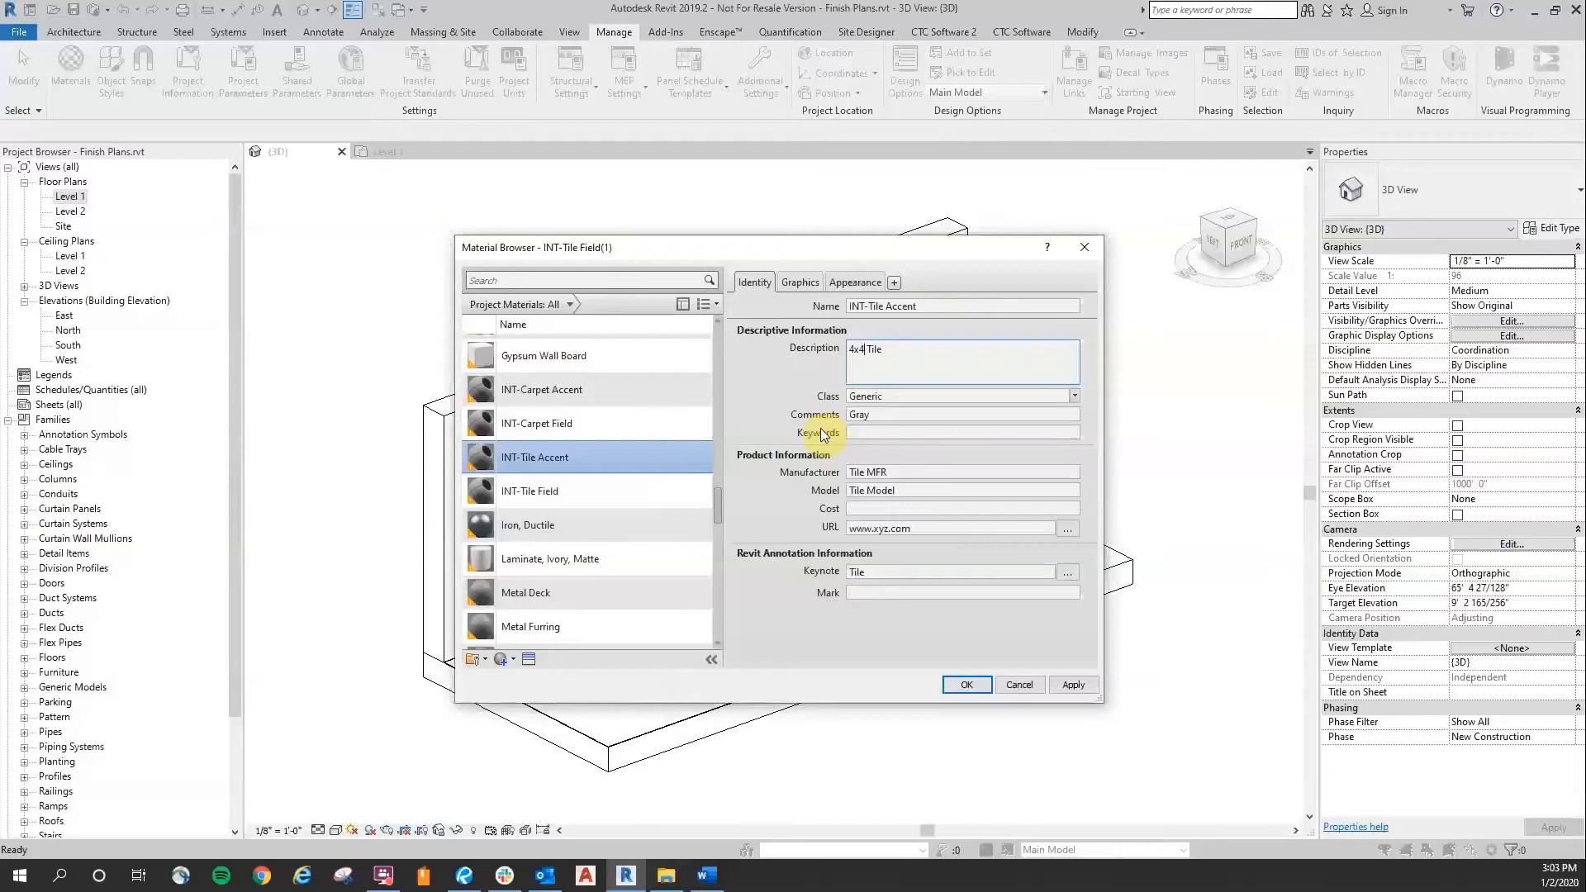
Step: Set INT-Tile Accent's comments to Blue, fill in its CT mark and accept the material changes
{"action": "left_click", "coordinate": [899, 413]}
{"action": "double_click", "coordinate": [861, 386]}
{"action": "type", "text": "Blue"}
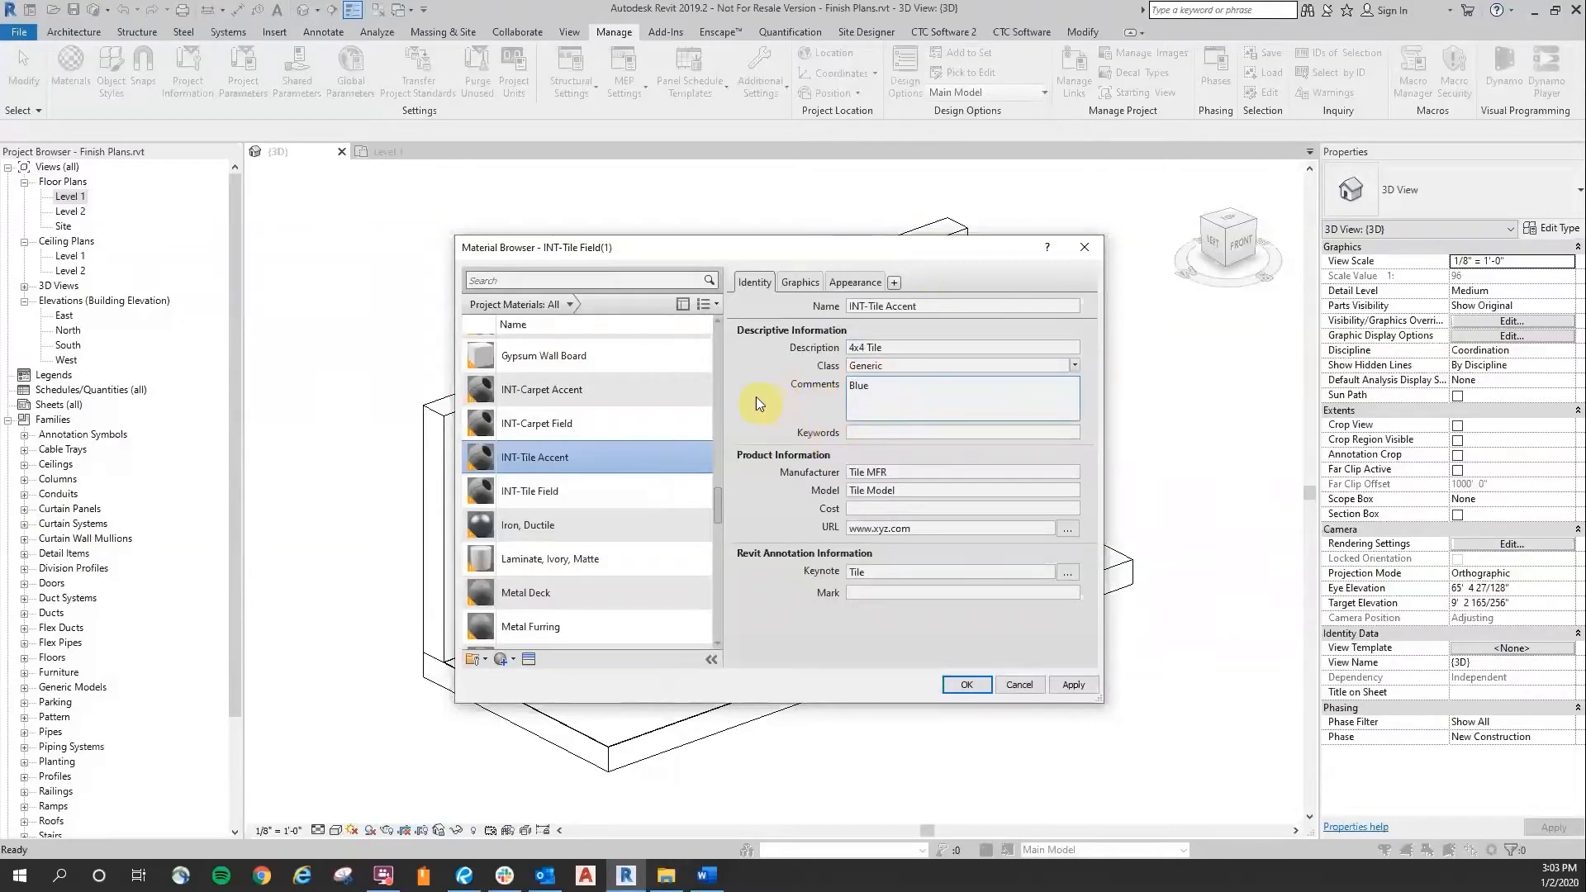
{"action": "left_click", "coordinate": [884, 591]}
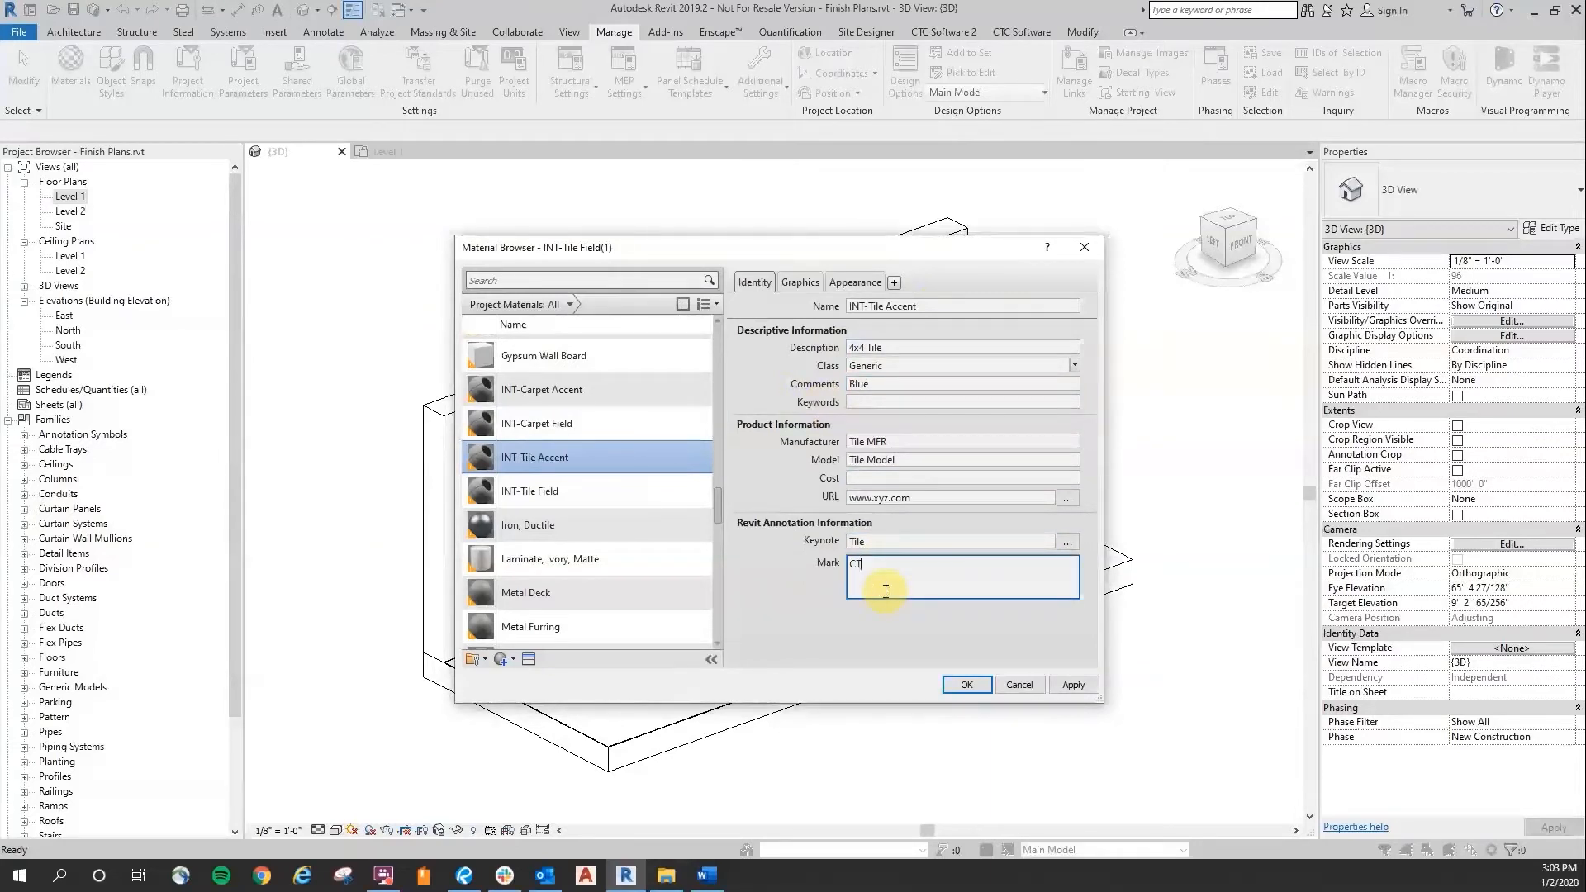
{"action": "left_click", "coordinate": [962, 688]}
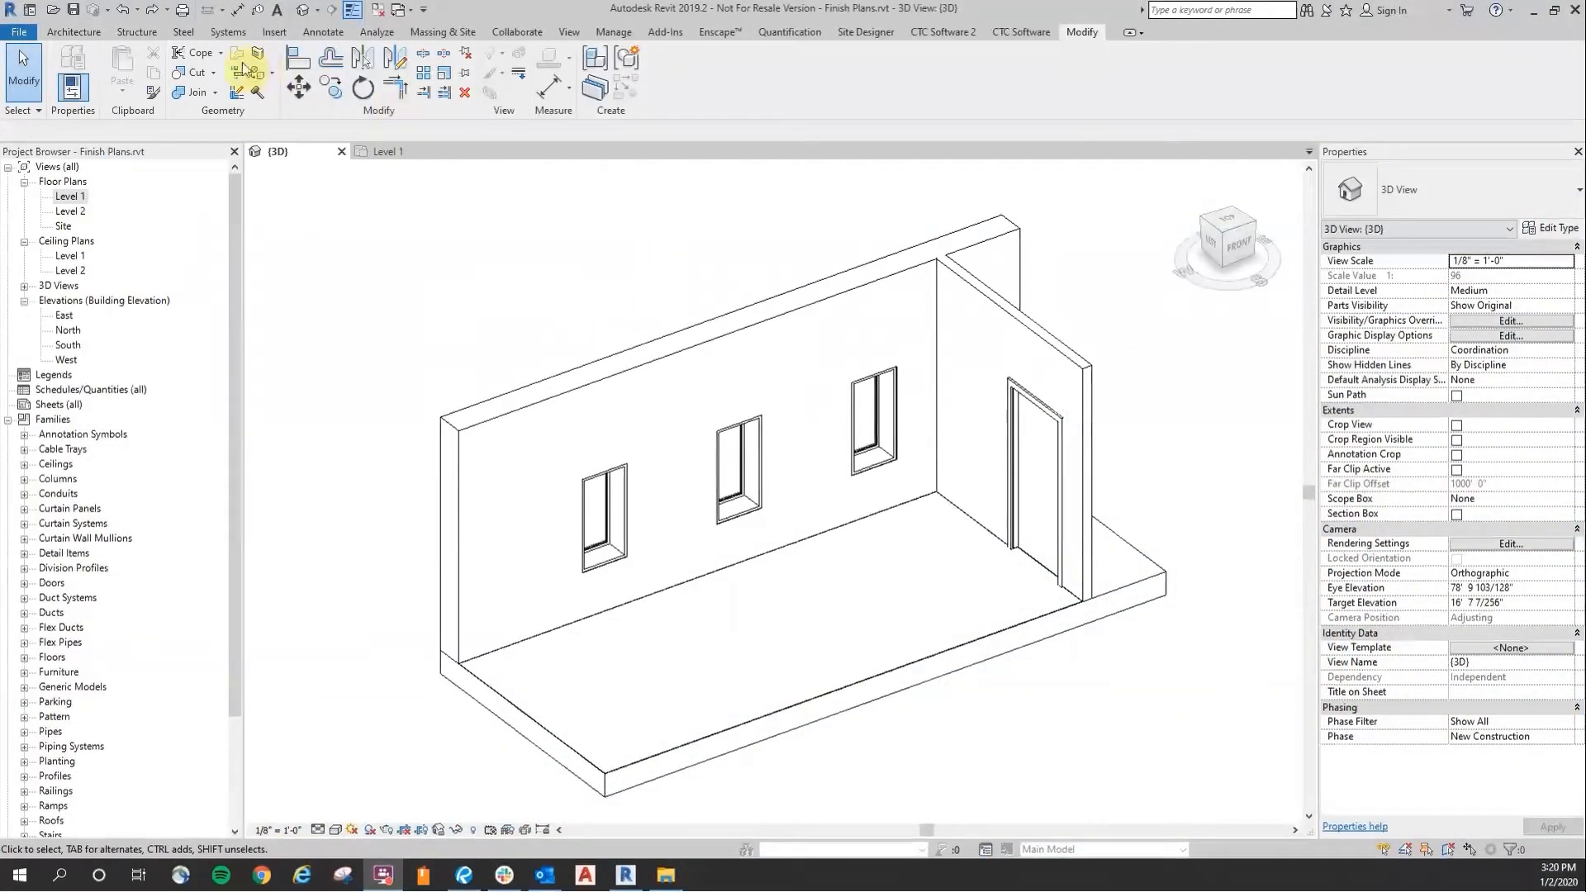
Step: Paint the interior finish faces of the long window wall and the adjoining door wall with INT-Tile Field
{"action": "left_click", "coordinate": [73, 31]}
{"action": "left_click", "coordinate": [1082, 33]}
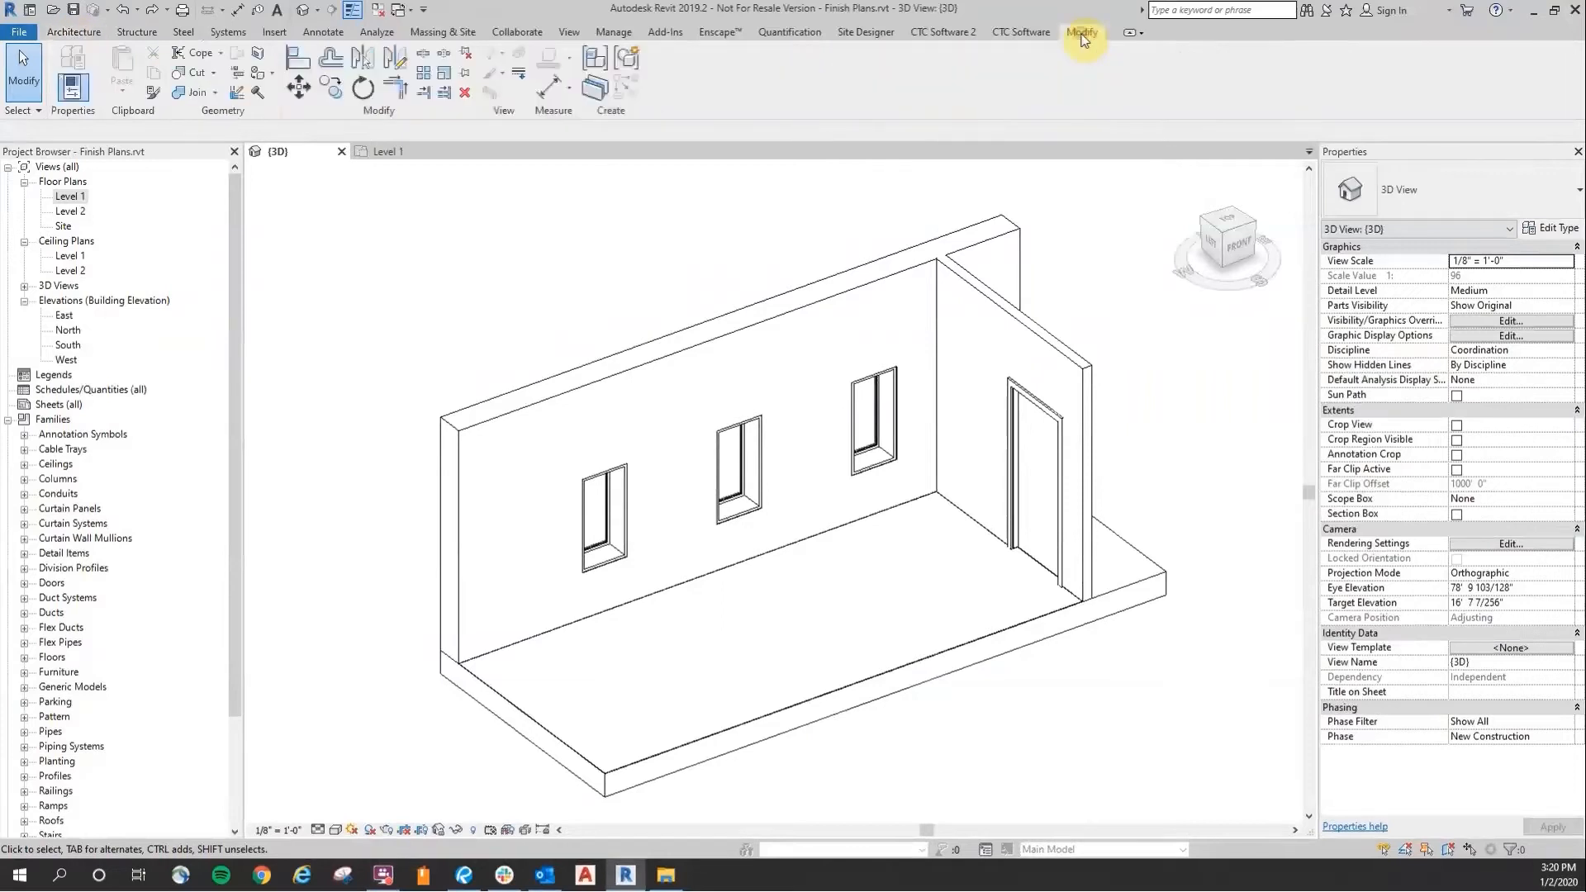
{"action": "left_click", "coordinate": [258, 73]}
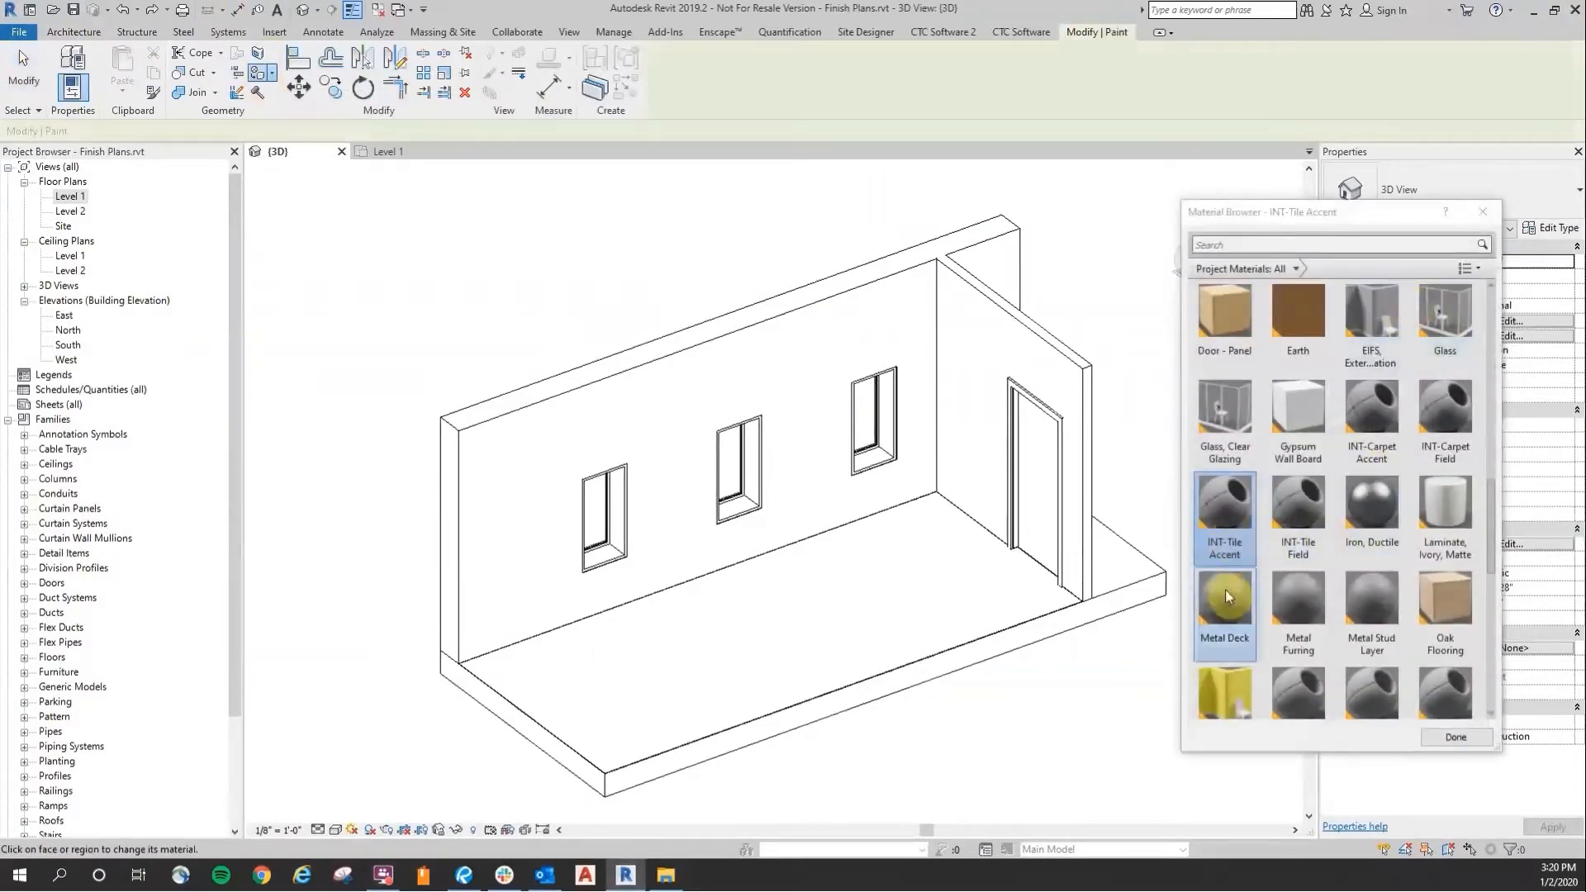
{"action": "left_click", "coordinate": [1302, 547]}
{"action": "left_click", "coordinate": [904, 302]}
{"action": "left_click", "coordinate": [947, 316]}
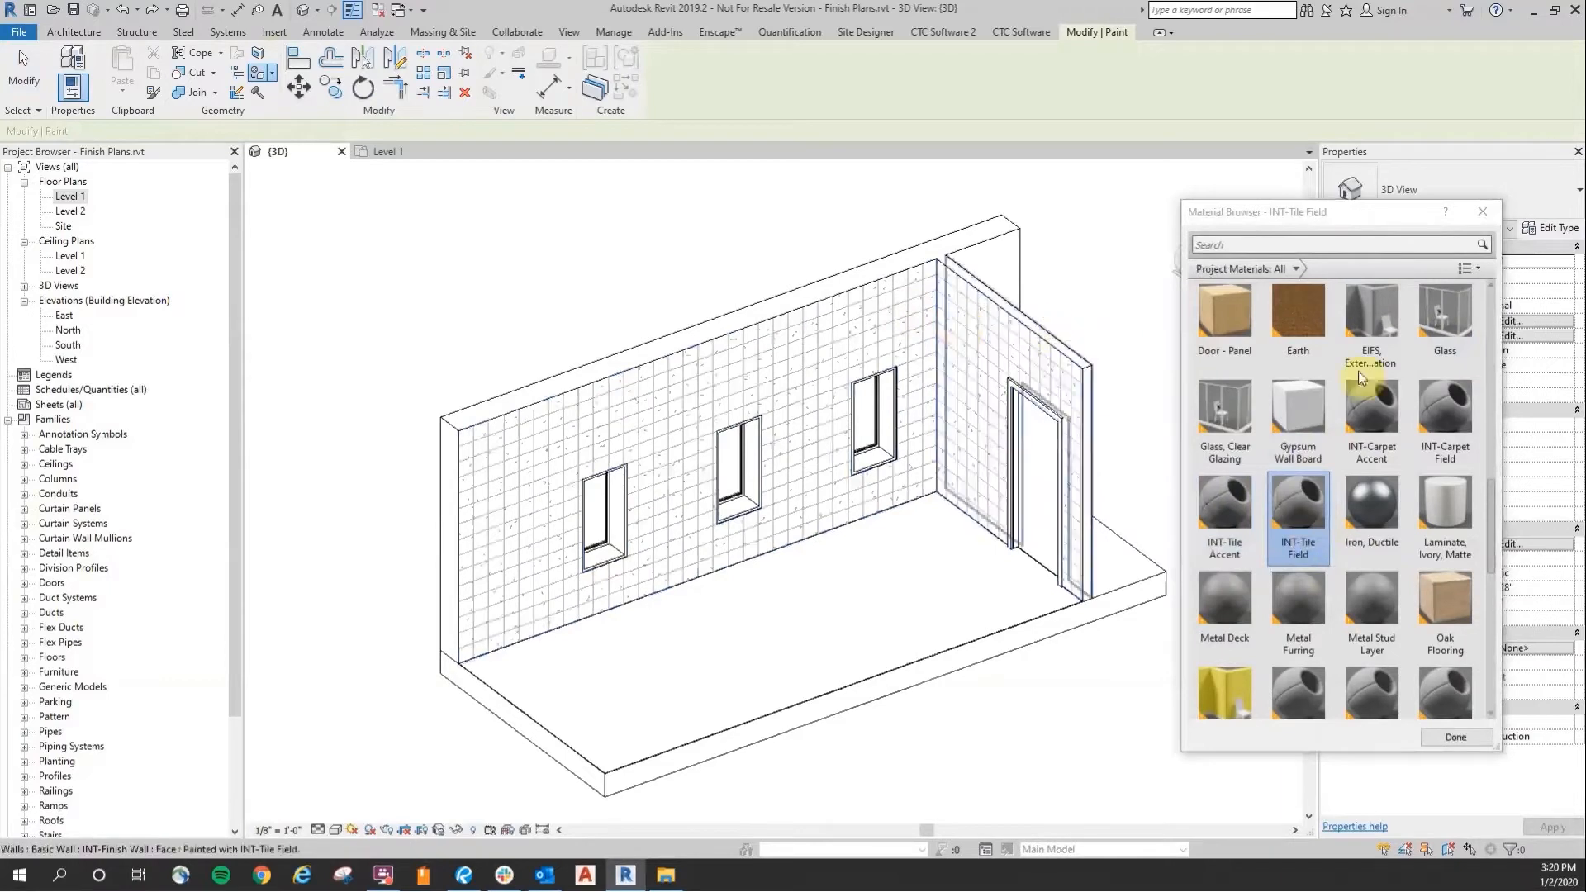
Step: Paint the top face of the finish floor with INT-Carpet Field and finish painting
{"action": "left_click", "coordinate": [1445, 425]}
{"action": "left_click", "coordinate": [964, 611]}
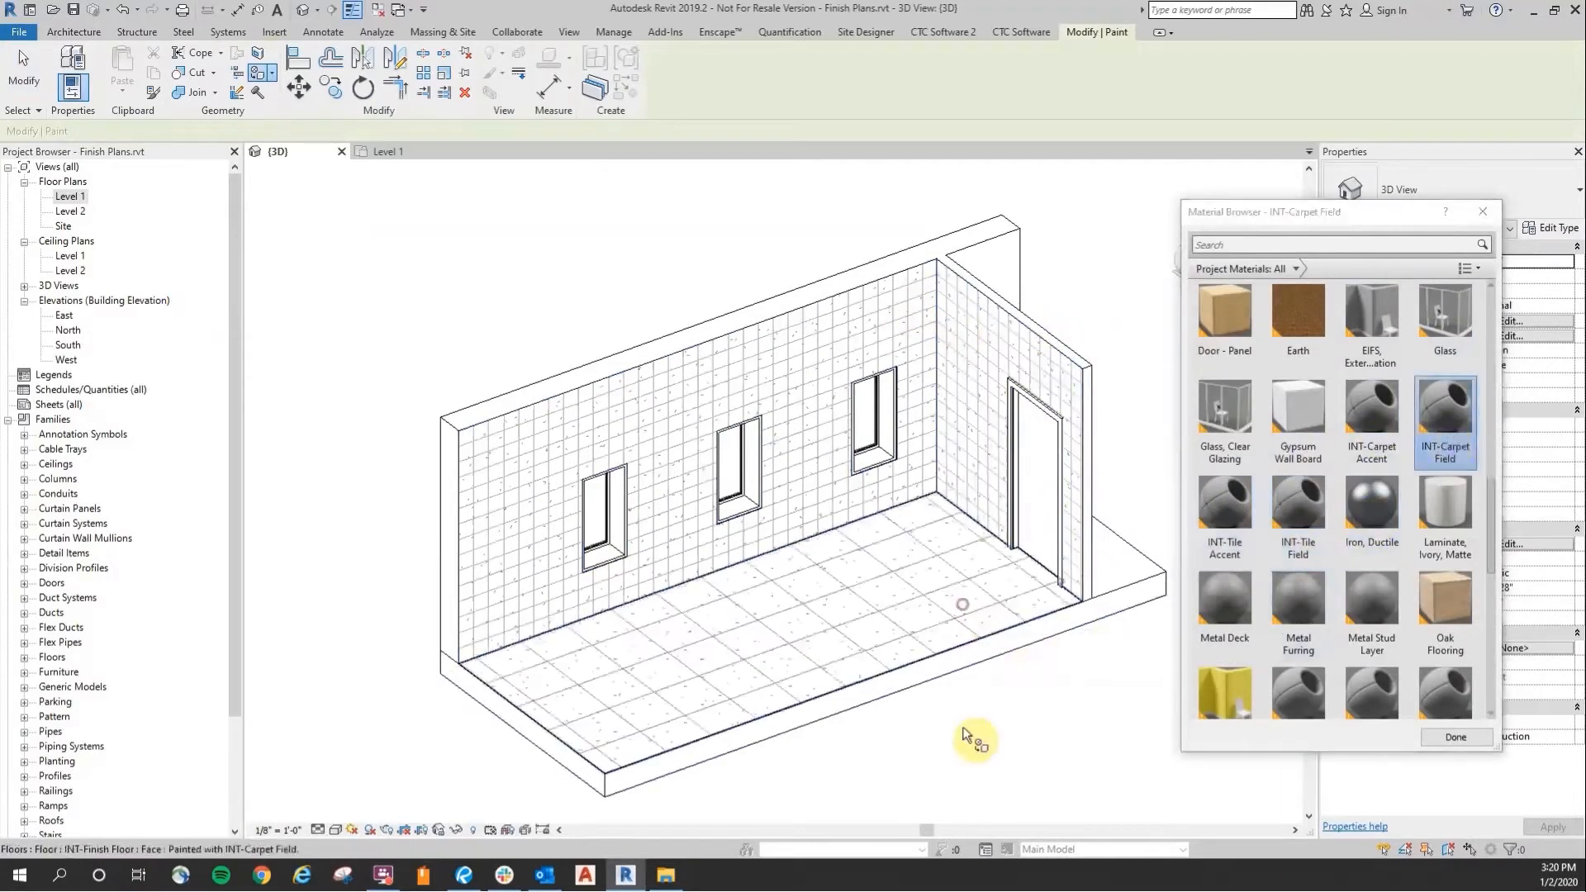
{"action": "left_click", "coordinate": [23, 71]}
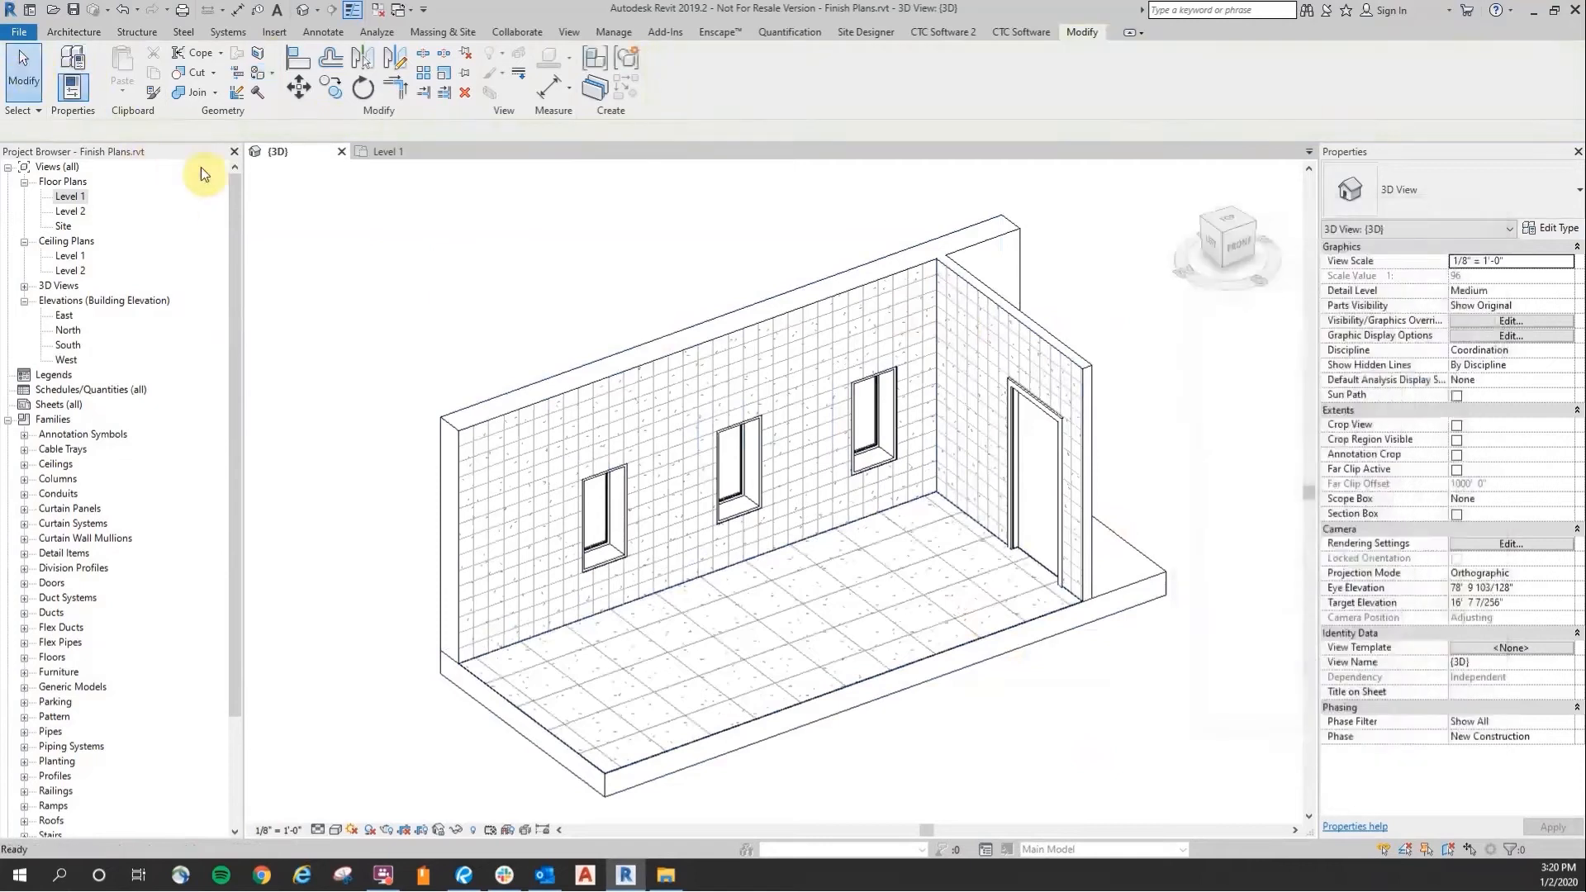
Step: Split the long window wall's finish face with a horizontal line picked from a tile joint at about mid-height
{"action": "left_click", "coordinate": [260, 51]}
{"action": "scroll", "coordinate": [655, 592], "scroll_direction": "up", "scroll_amount": 5}
{"action": "scroll", "coordinate": [657, 304], "scroll_direction": "up", "scroll_amount": 5}
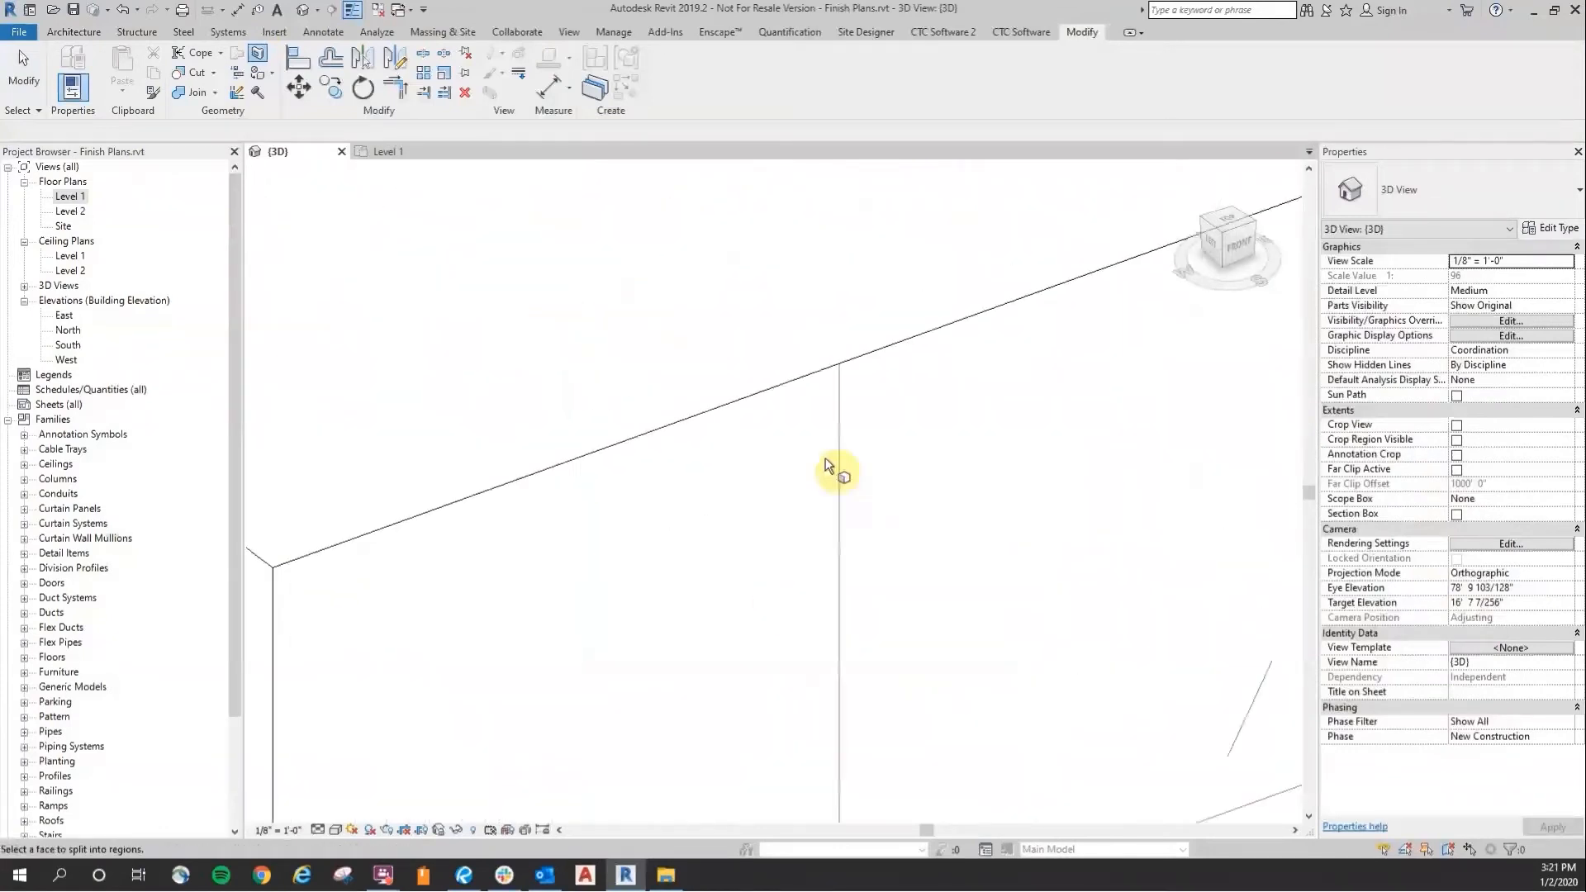
{"action": "left_click", "coordinate": [844, 363]}
{"action": "scroll", "coordinate": [850, 348], "scroll_direction": "down", "scroll_amount": 5}
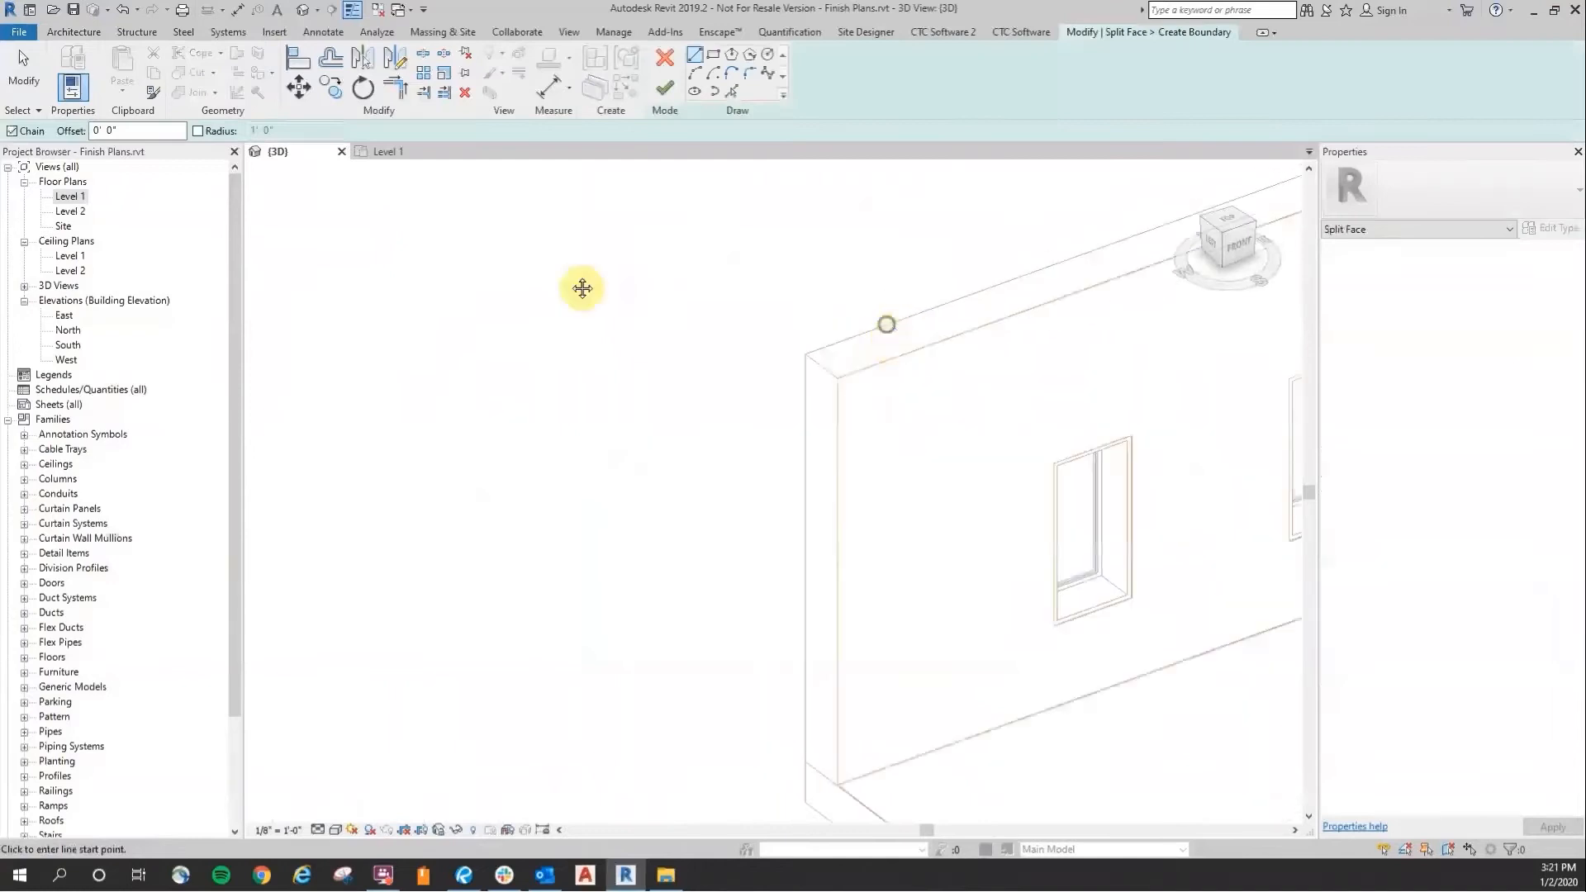
{"action": "scroll", "coordinate": [662, 212], "scroll_direction": "up", "scroll_amount": 3}
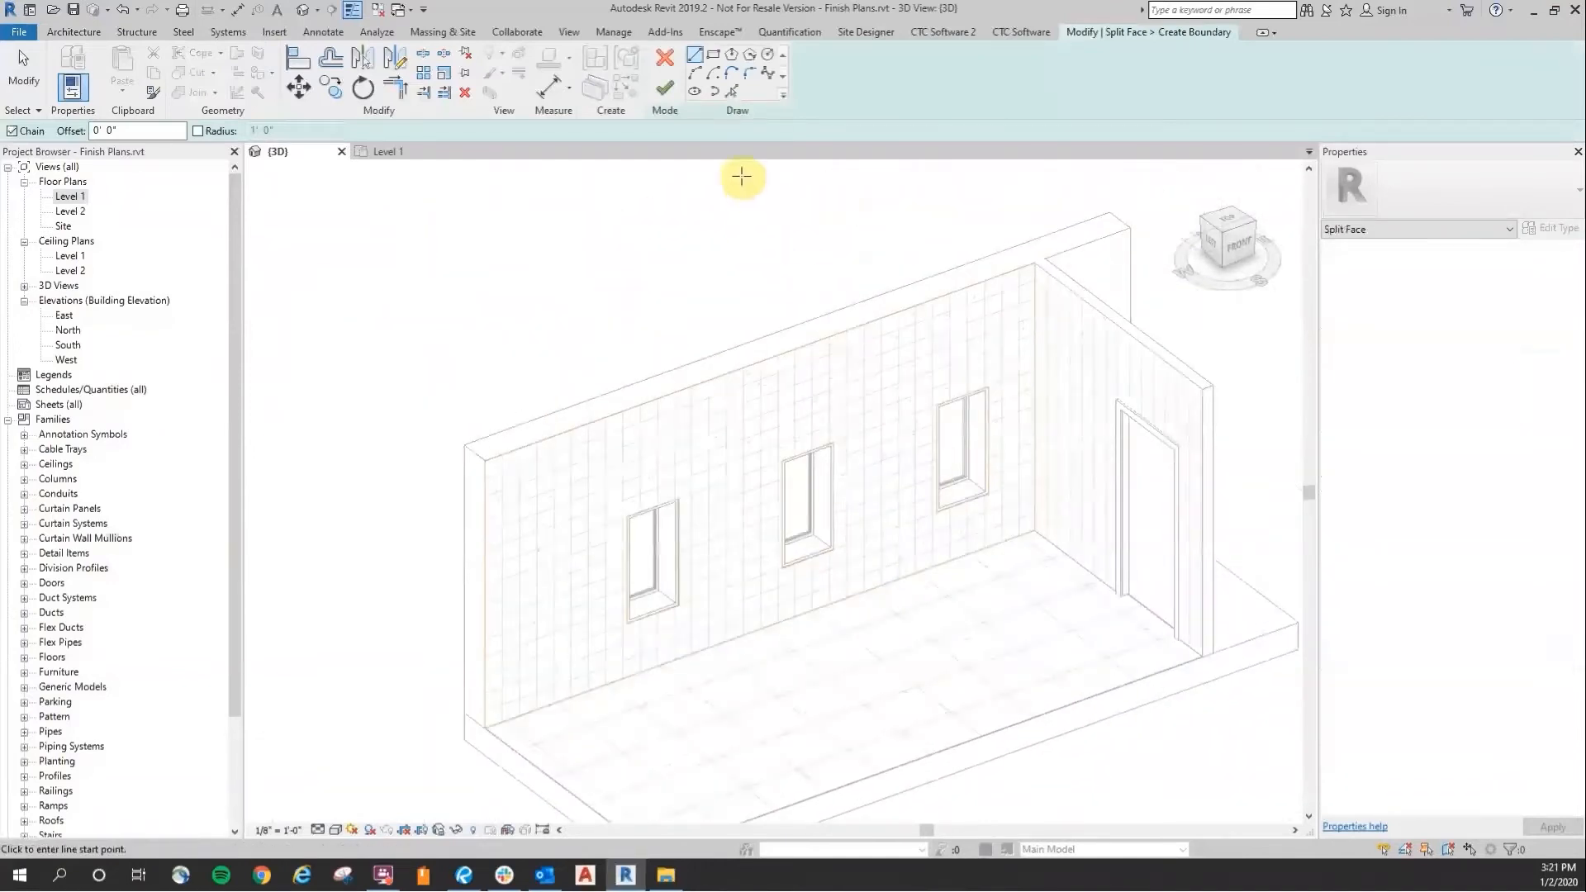
{"action": "left_click", "coordinate": [731, 91]}
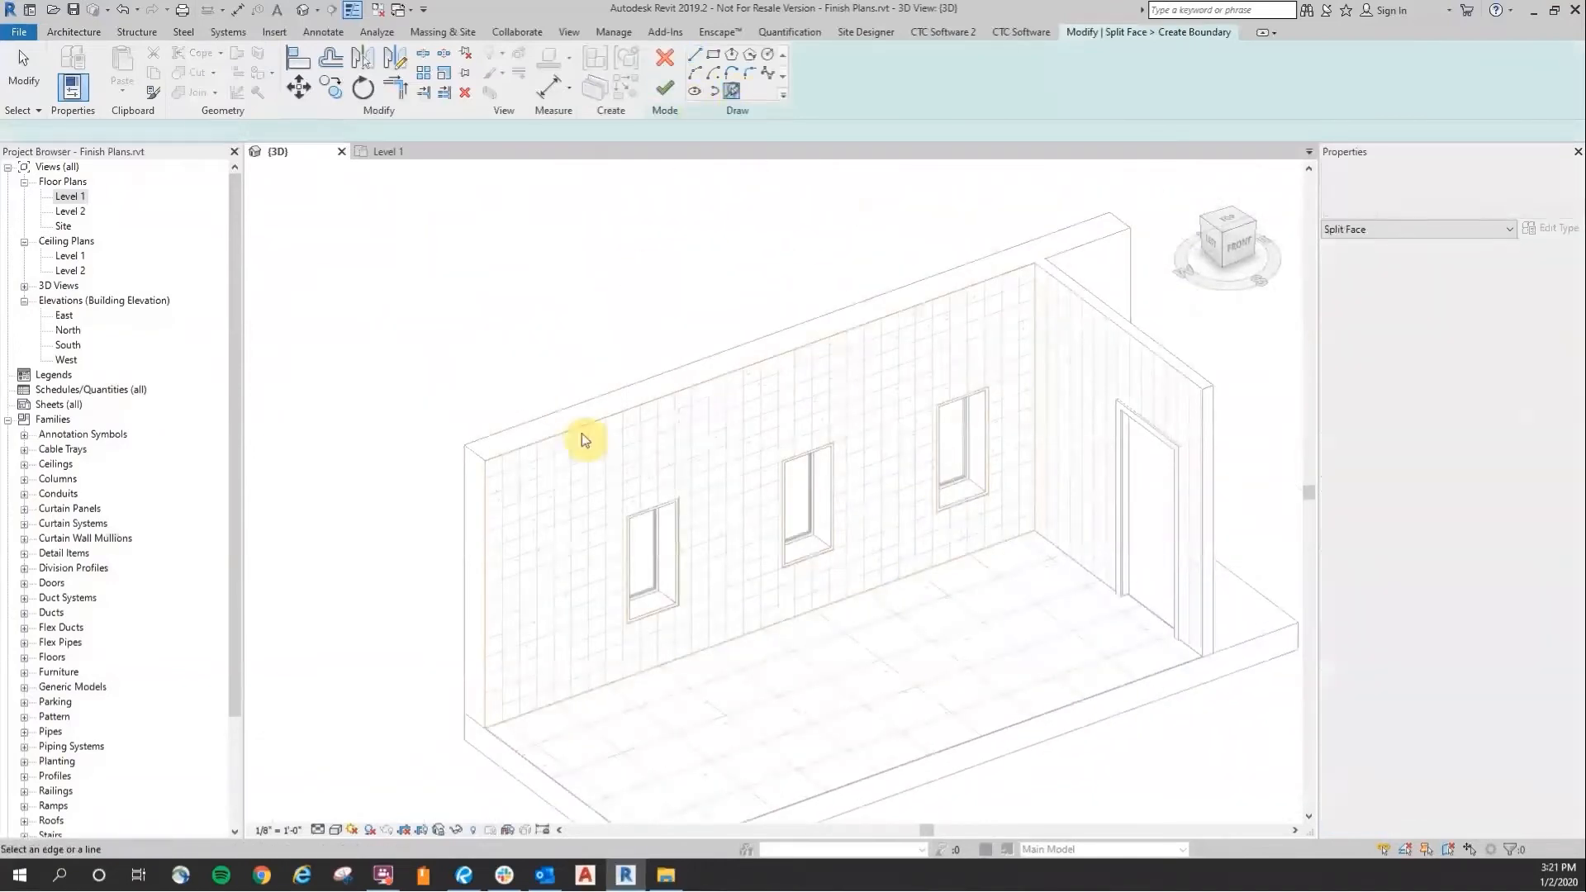
{"action": "scroll", "coordinate": [443, 628], "scroll_direction": "up", "scroll_amount": 5}
{"action": "left_click", "coordinate": [636, 525]}
{"action": "scroll", "coordinate": [661, 554], "scroll_direction": "down", "scroll_amount": 5}
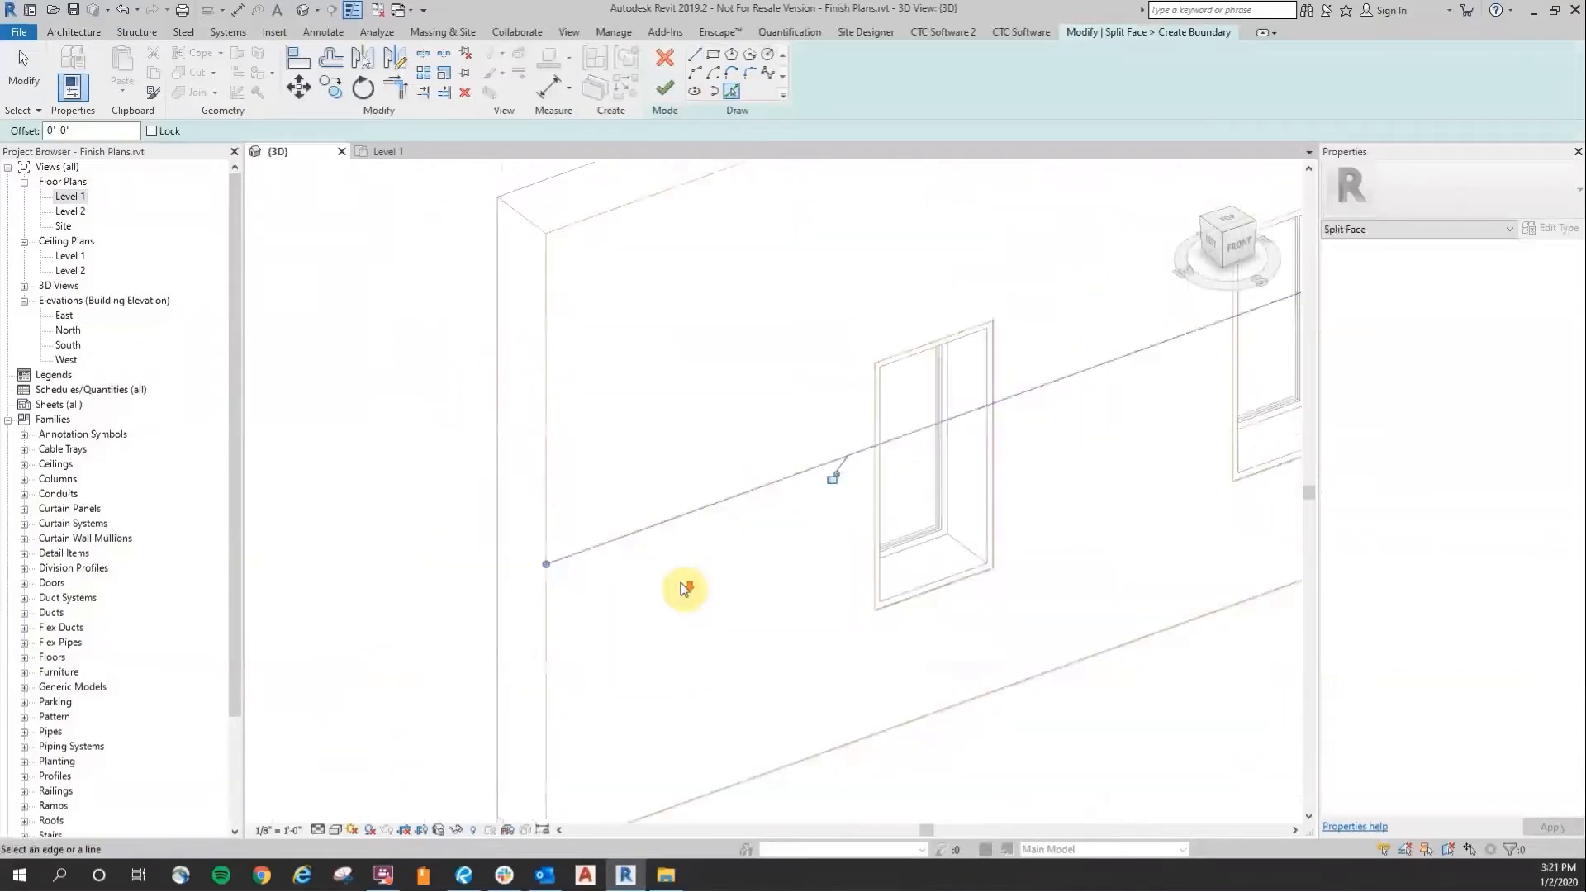
{"action": "left_click", "coordinate": [664, 88]}
Step: Split the door wall's finish face along the horizontal tile joint that meets the long wall's split line
{"action": "scroll", "coordinate": [1038, 443], "scroll_direction": "up", "scroll_amount": 5}
{"action": "middle_click_drag", "start_coordinate": [1022, 336], "coordinate": [945, 492]}
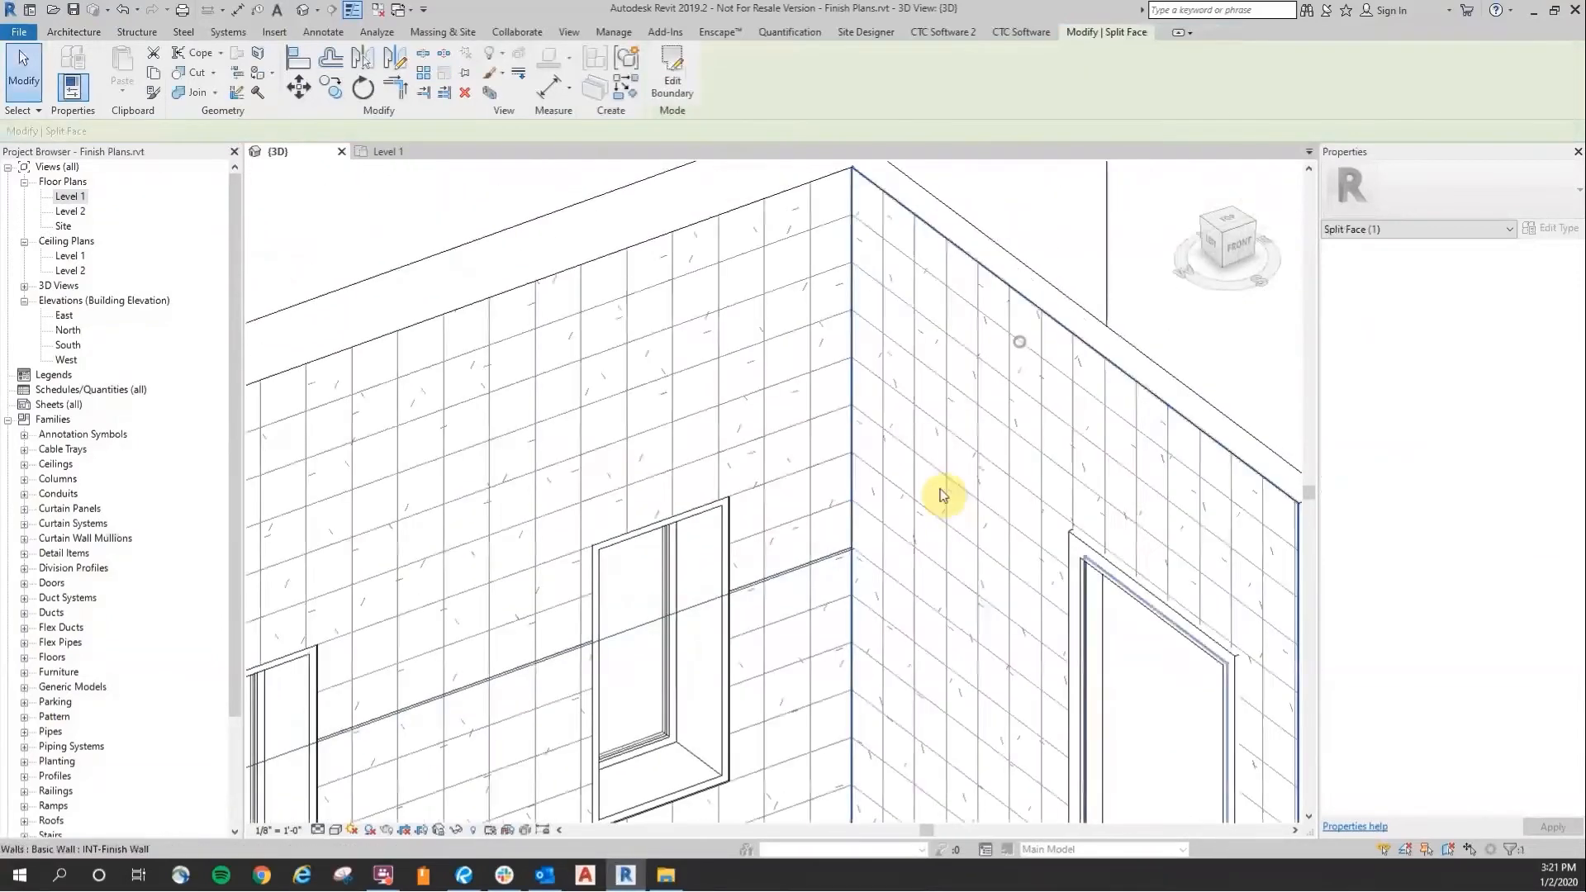
{"action": "left_click", "coordinate": [259, 51]}
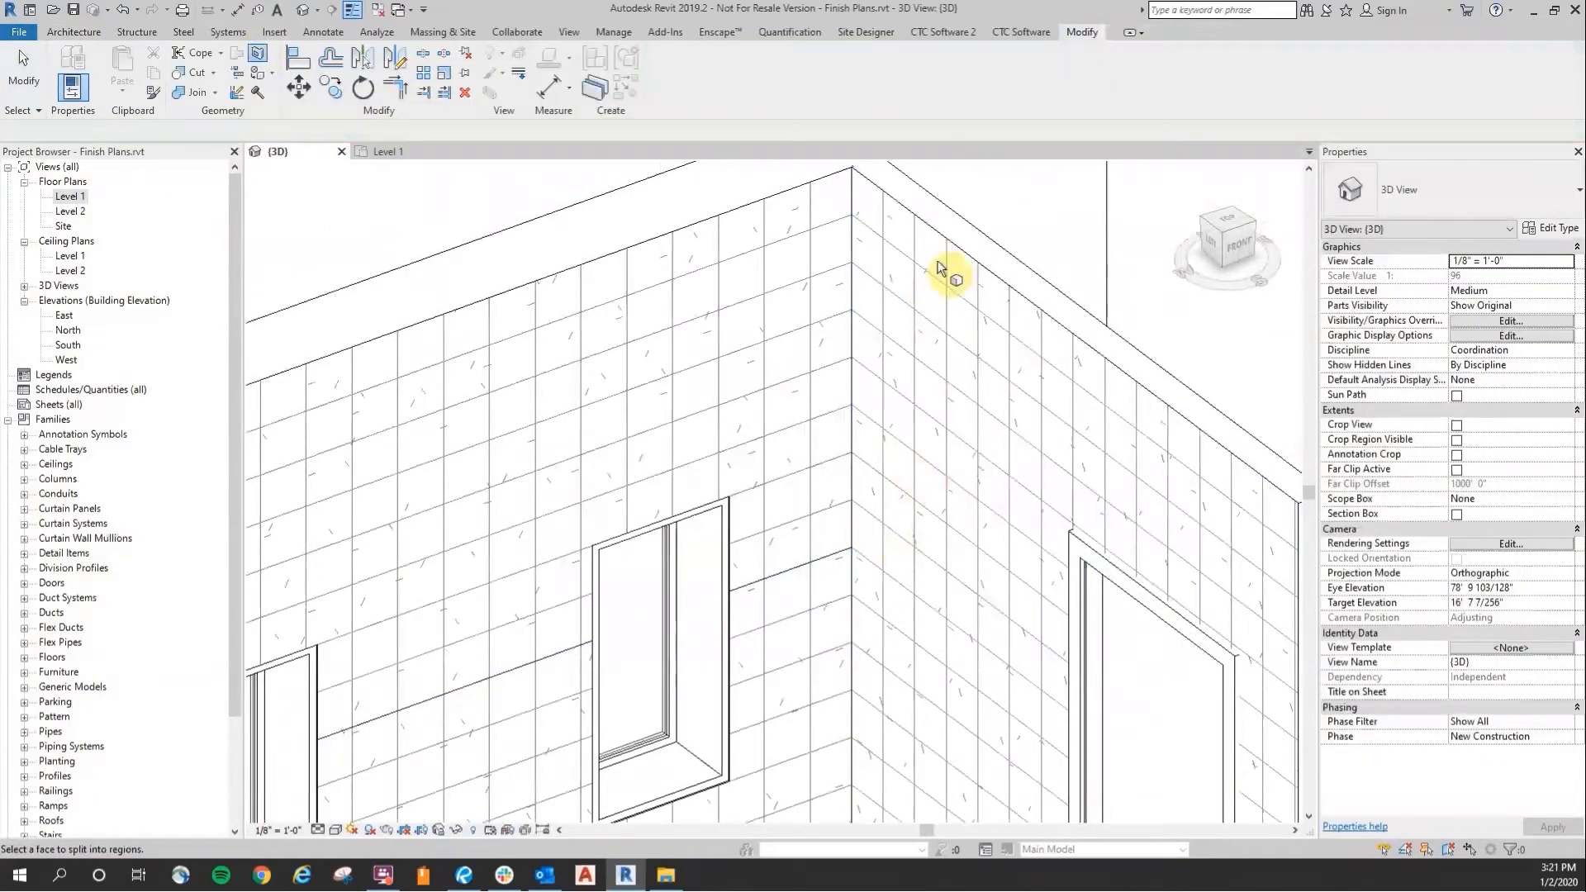
{"action": "left_click", "coordinate": [948, 252]}
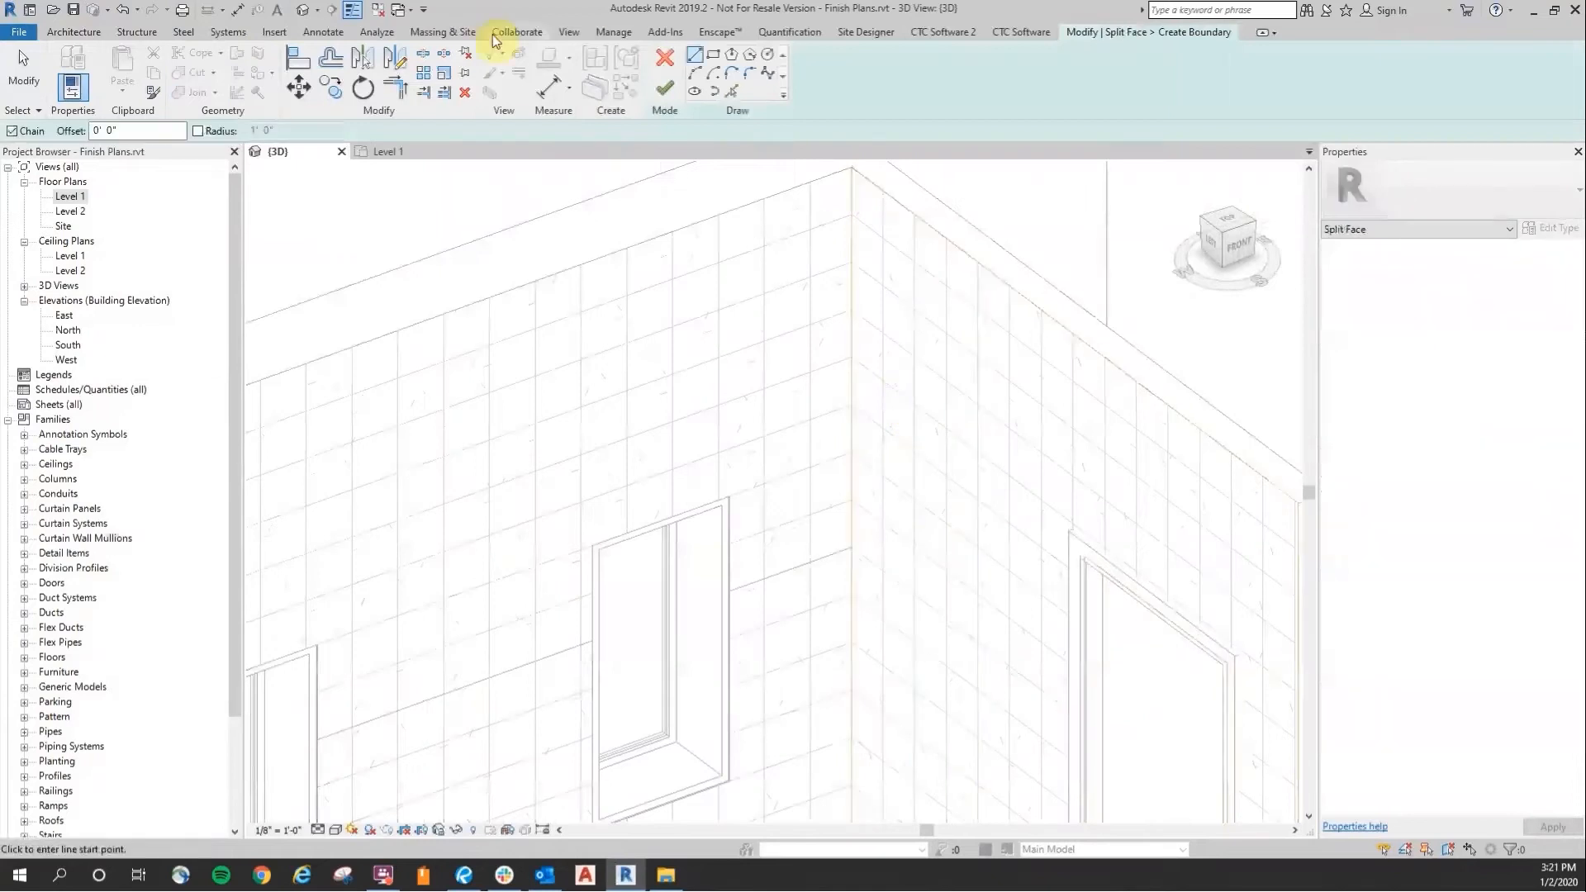
{"action": "left_click", "coordinate": [731, 91]}
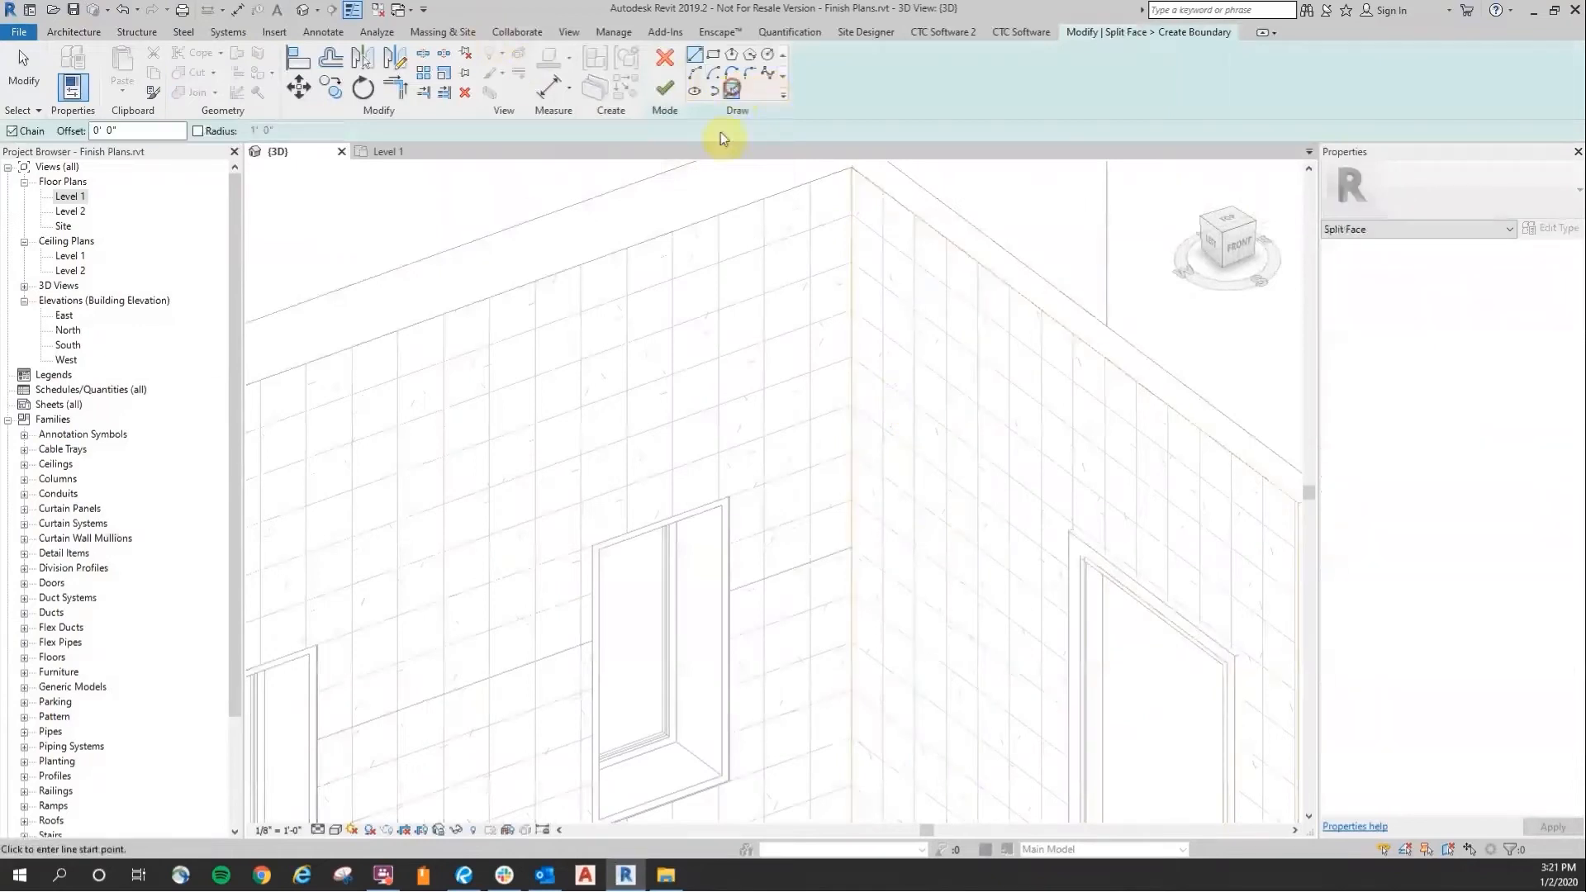
{"action": "left_click", "coordinate": [860, 567]}
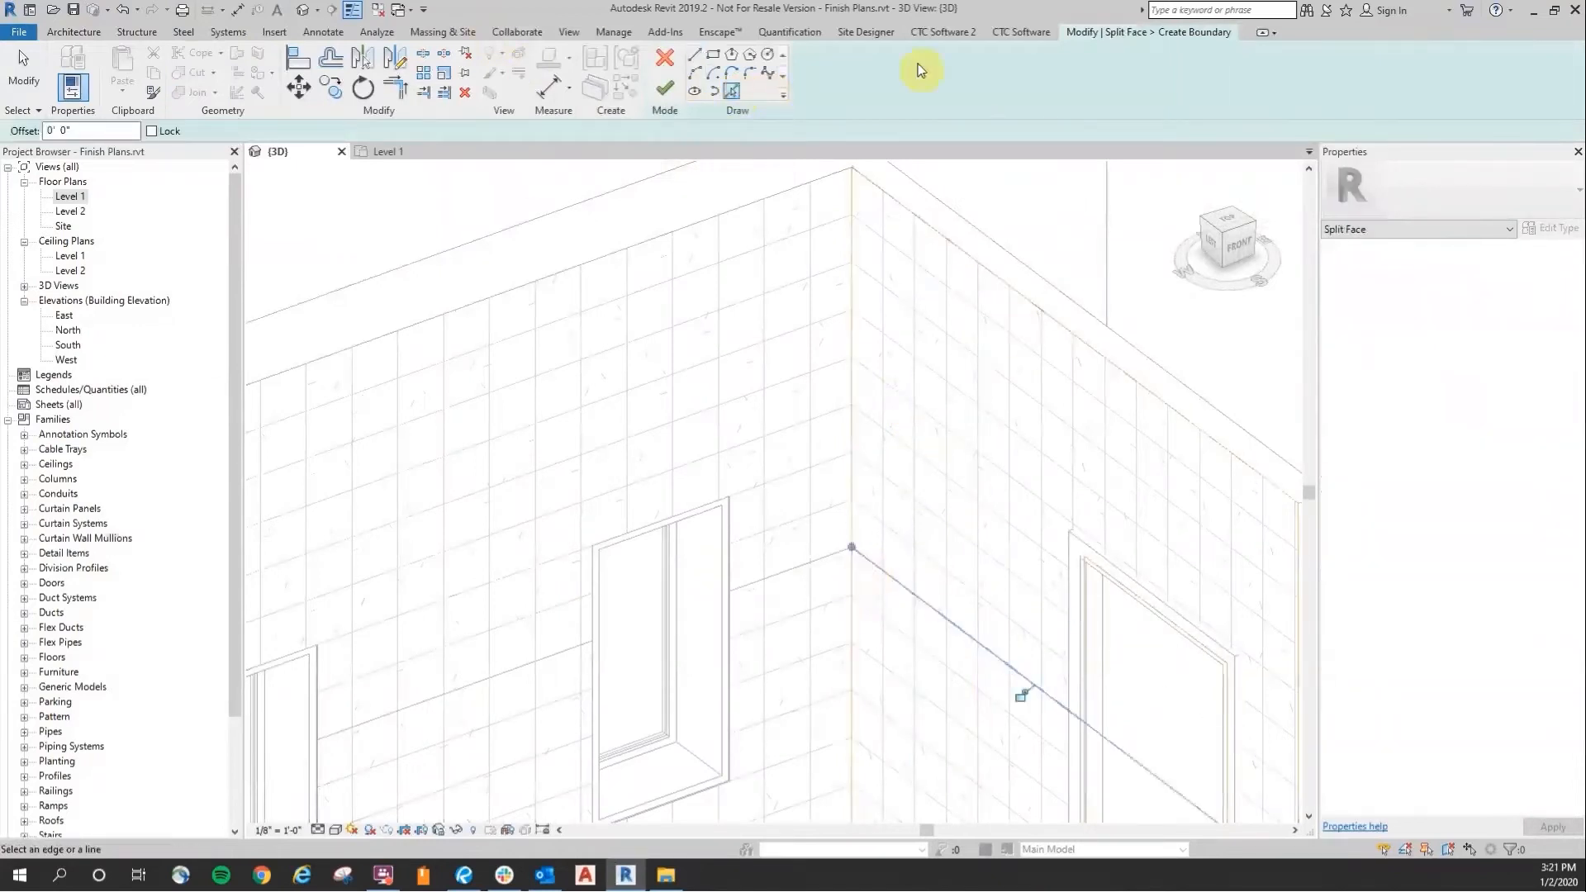
{"action": "left_click", "coordinate": [665, 86]}
{"action": "scroll", "coordinate": [780, 435], "scroll_direction": "down", "scroll_amount": 5}
{"action": "left_click", "coordinate": [793, 735]}
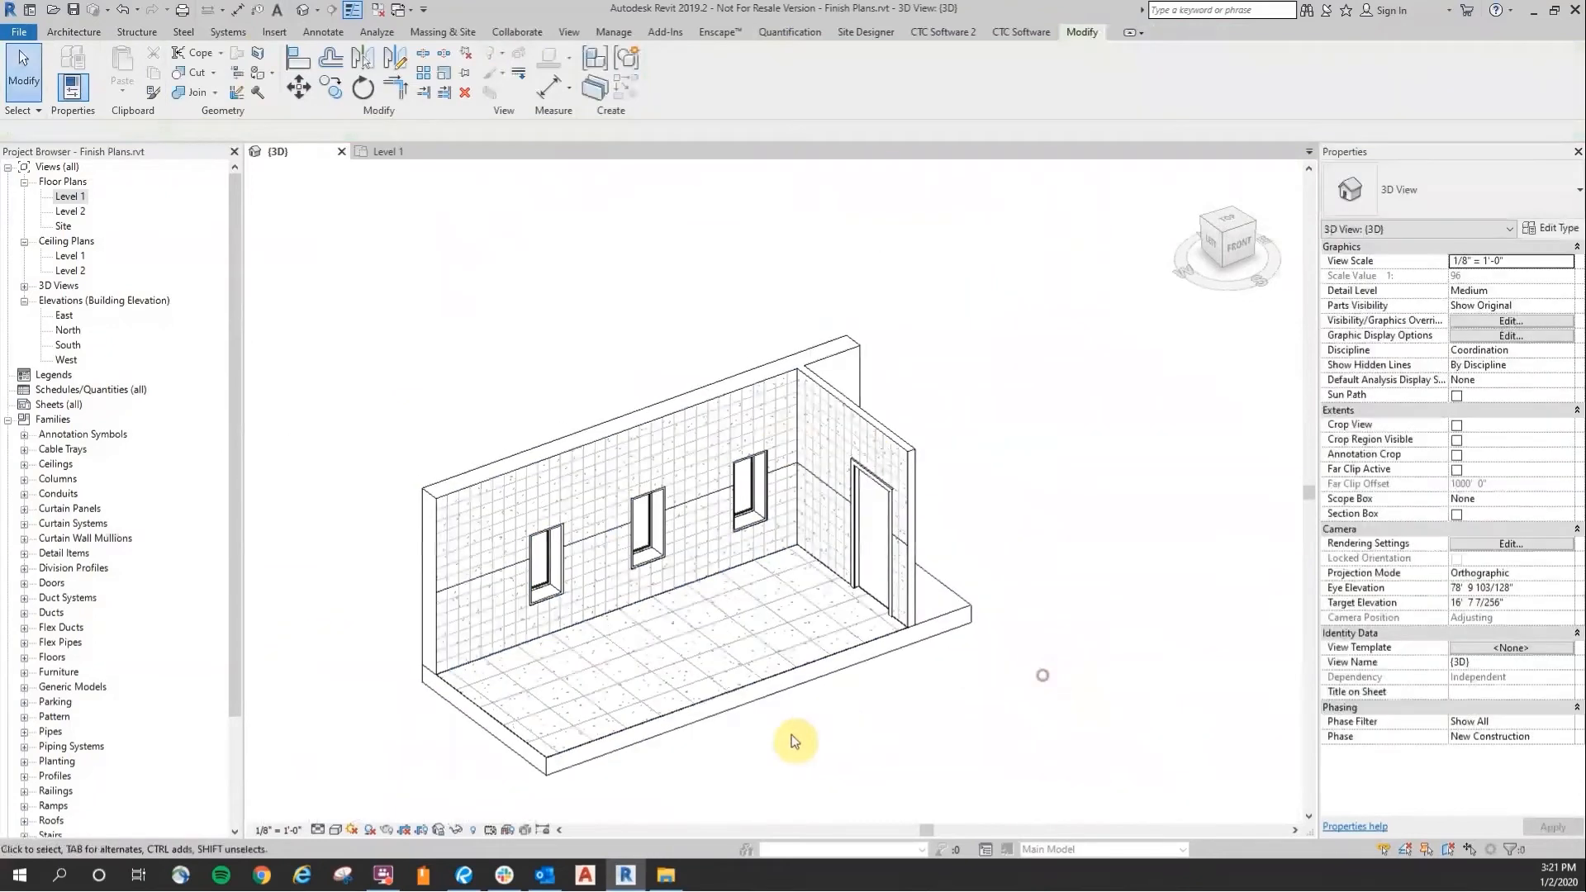
Step: Split the finish floor's top face along a carpet joint parallel to the long window wall
{"action": "scroll", "coordinate": [955, 708], "scroll_direction": "up", "scroll_amount": 5}
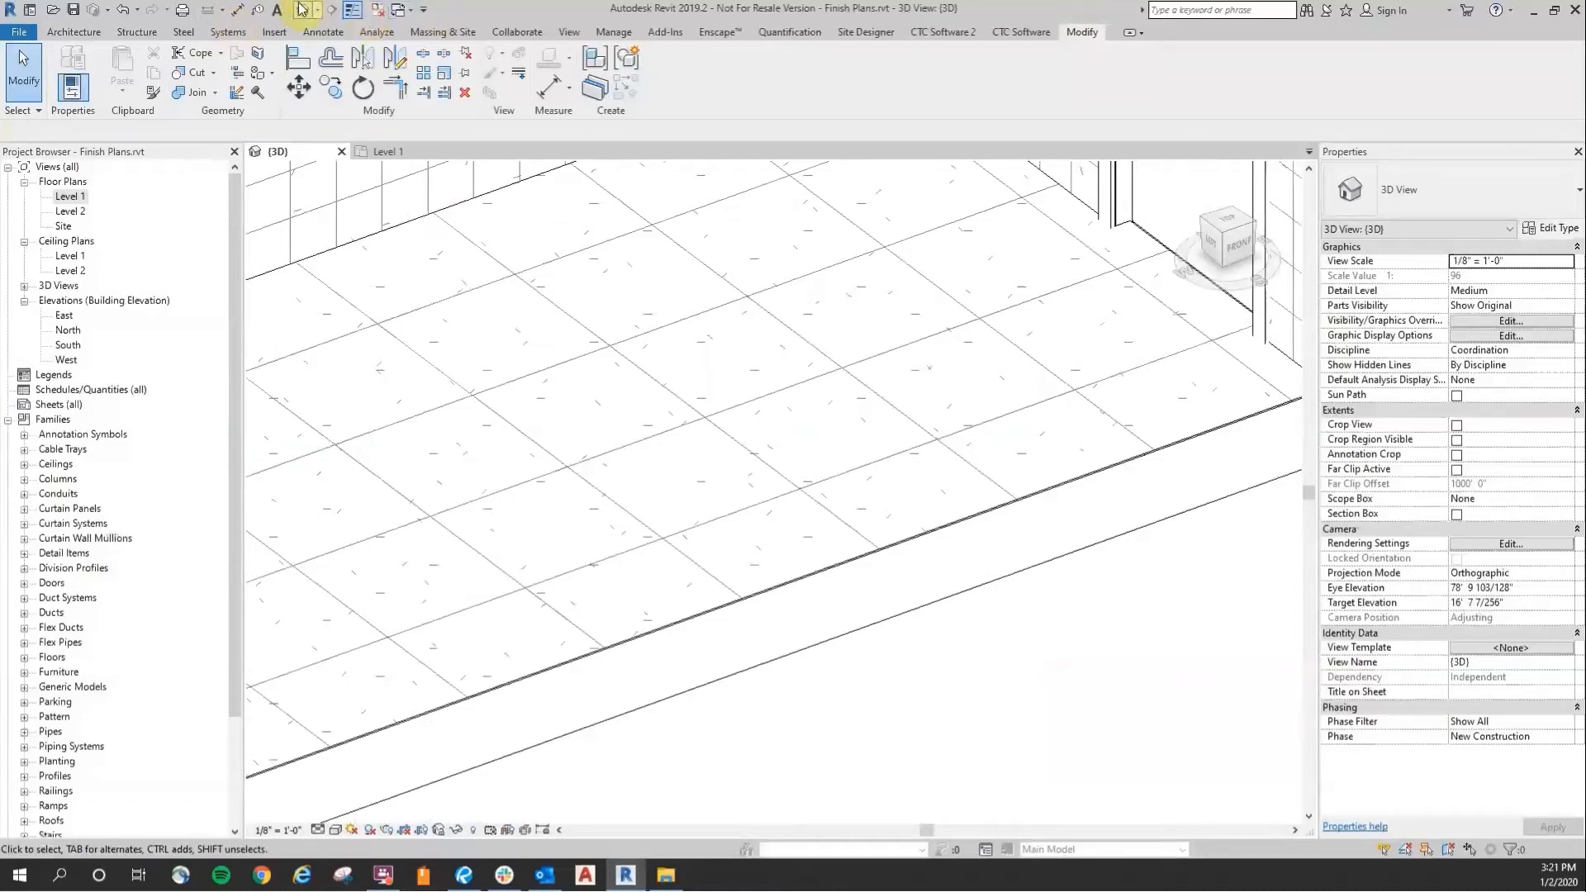
{"action": "left_click", "coordinate": [258, 53]}
{"action": "scroll", "coordinate": [845, 548], "scroll_direction": "up", "scroll_amount": 3}
{"action": "left_click", "coordinate": [795, 503]}
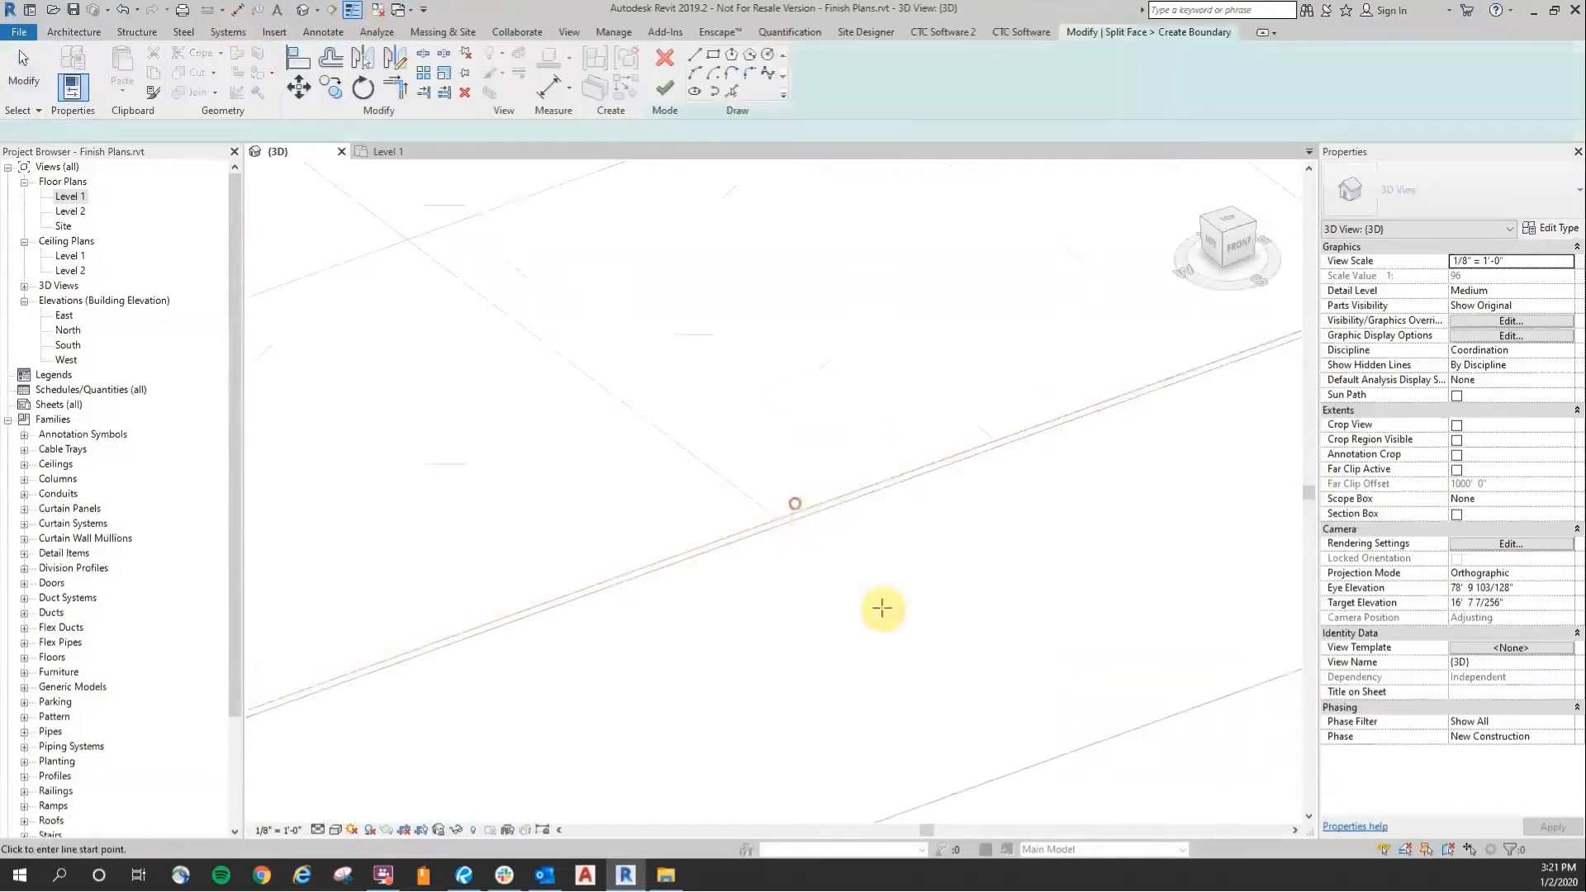
{"action": "scroll", "coordinate": [931, 622], "scroll_direction": "down", "scroll_amount": 5}
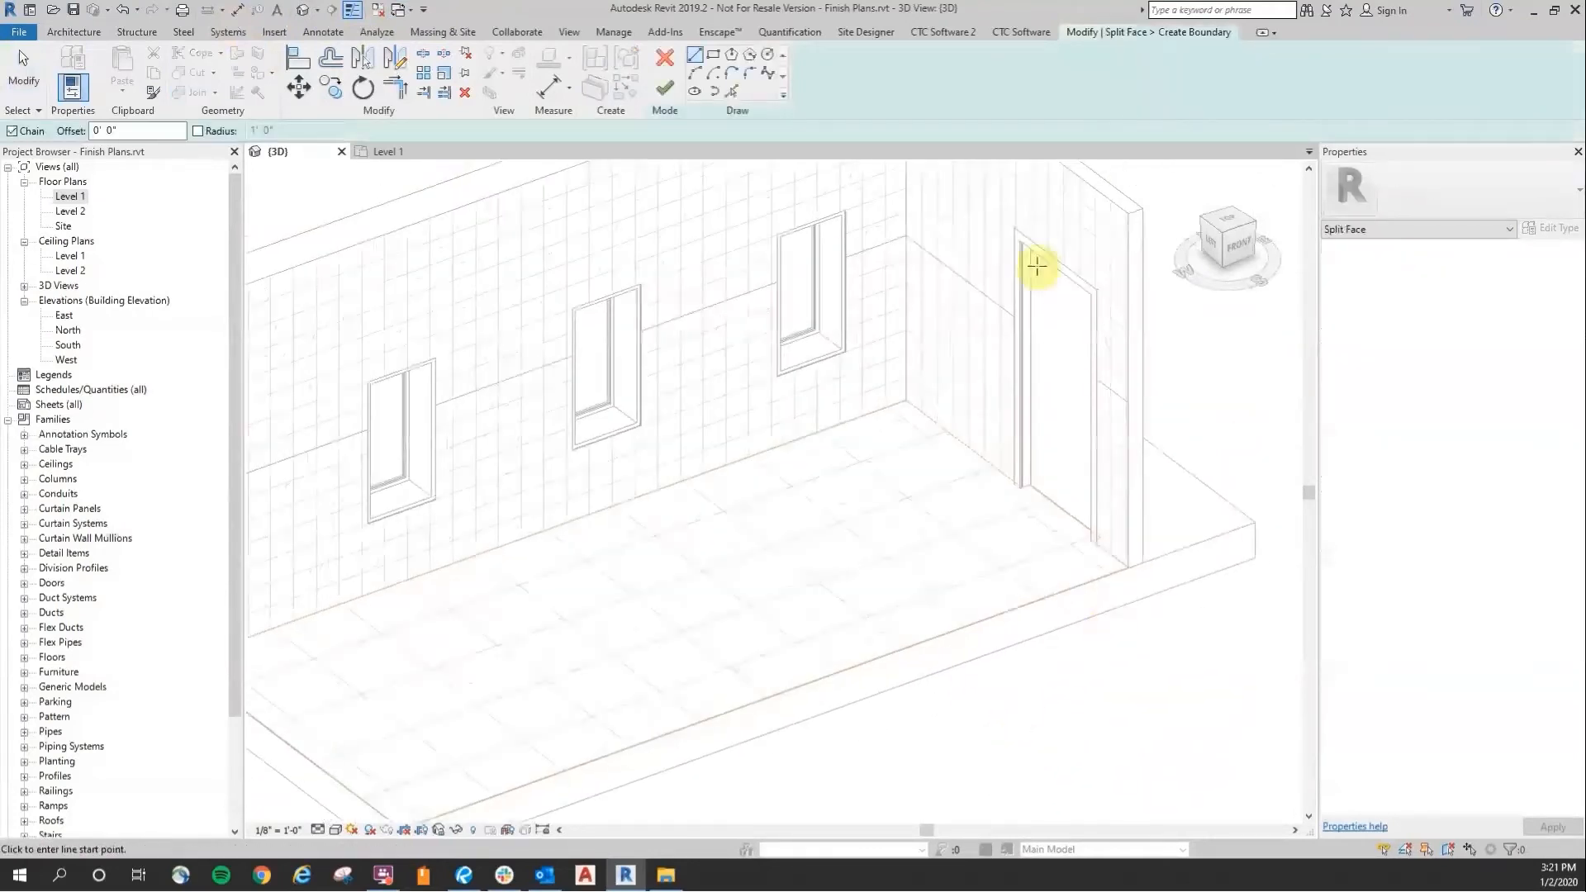
{"action": "left_click", "coordinate": [731, 91]}
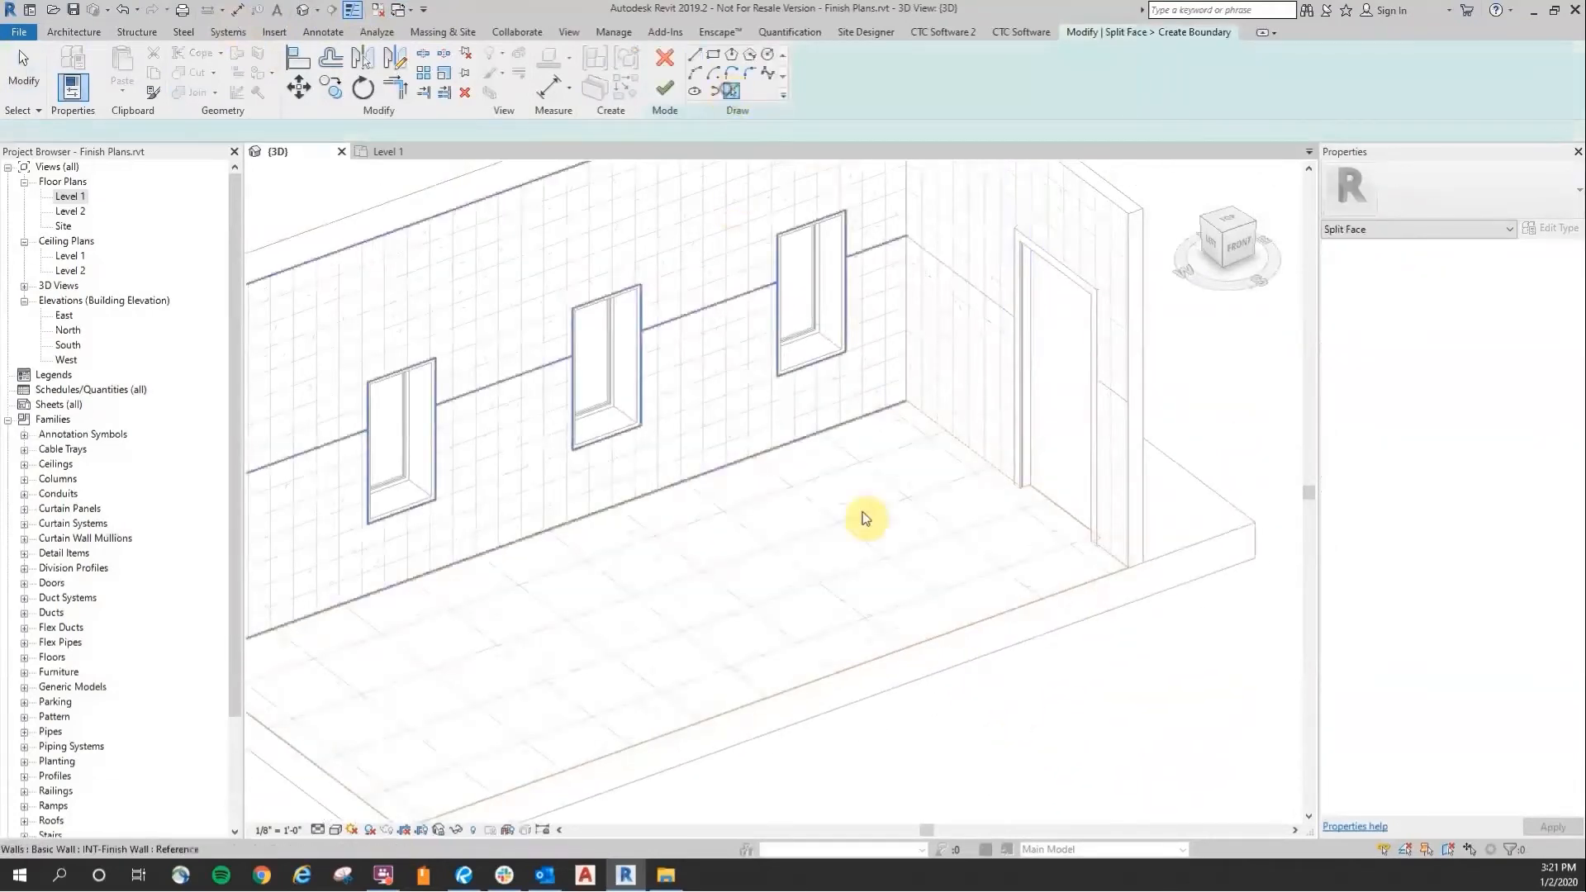
{"action": "left_click", "coordinate": [799, 539]}
{"action": "scroll", "coordinate": [1010, 721], "scroll_direction": "down", "scroll_amount": 3}
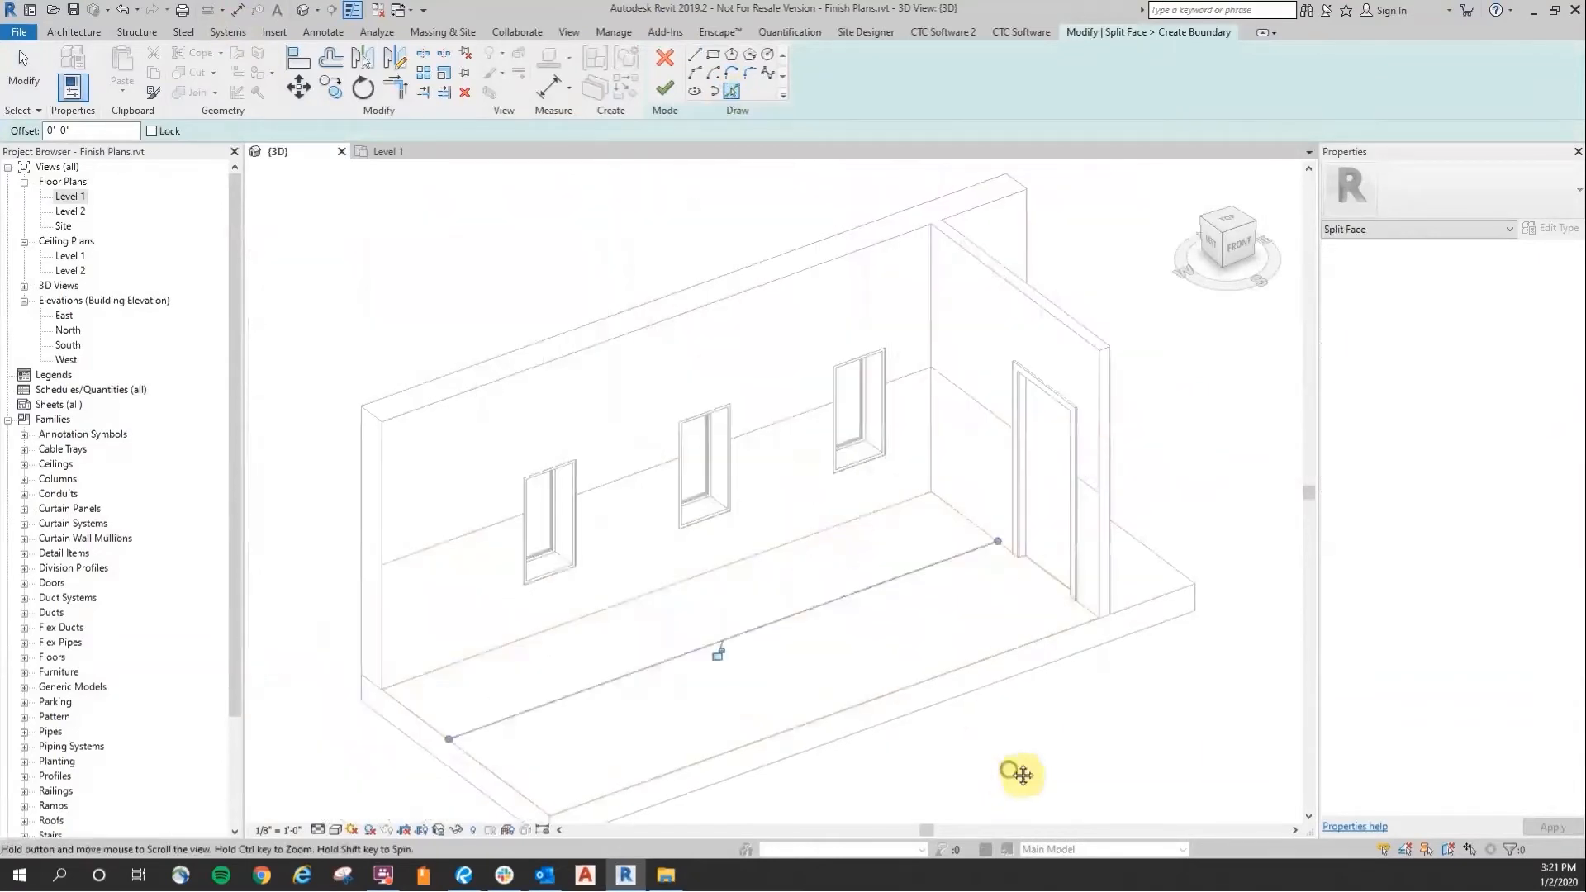
{"action": "left_click", "coordinate": [665, 88]}
{"action": "left_click", "coordinate": [451, 278]}
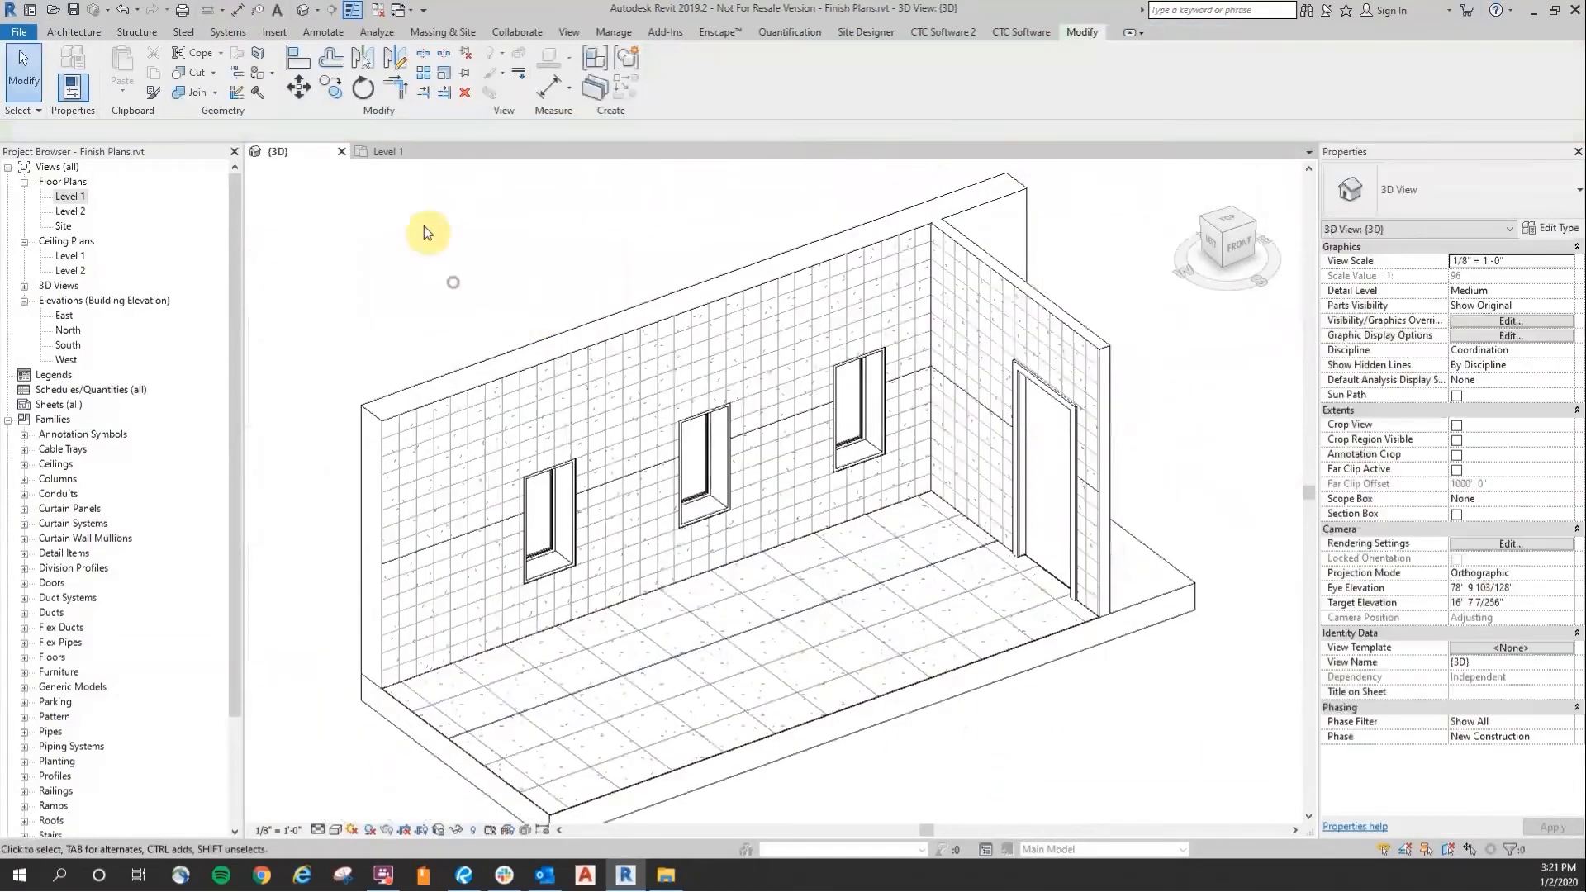
Step: Paint the floor strip next to the long window wall with INT-Carpet Accent
{"action": "middle_click_drag", "start_coordinate": [381, 211], "coordinate": [436, 184]}
{"action": "middle_click_drag", "start_coordinate": [1135, 732], "coordinate": [1048, 743]}
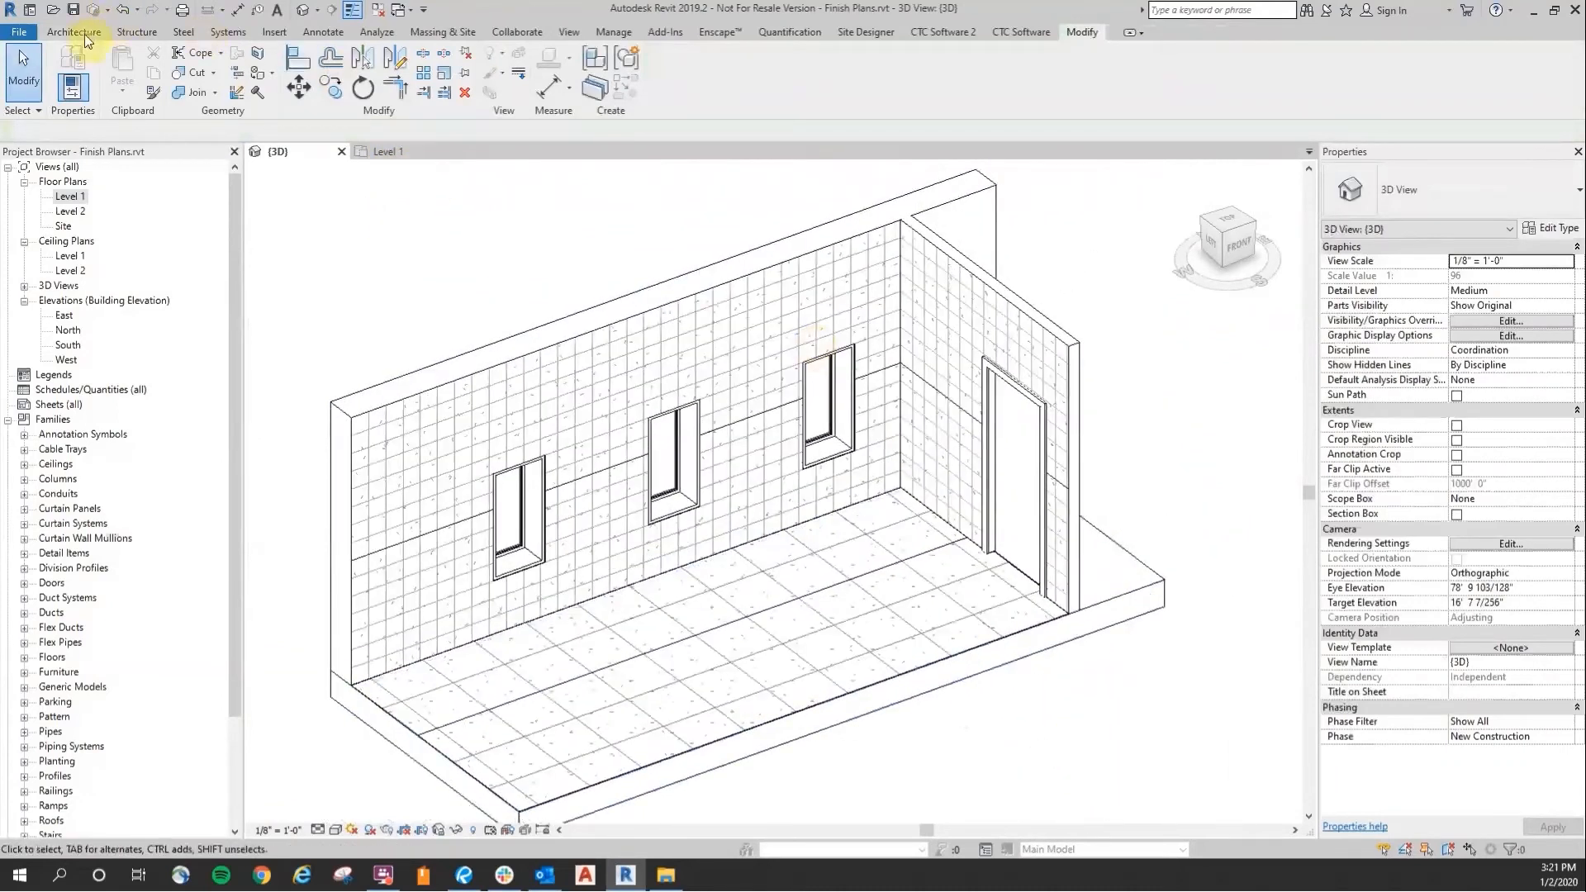
{"action": "left_click", "coordinate": [258, 71]}
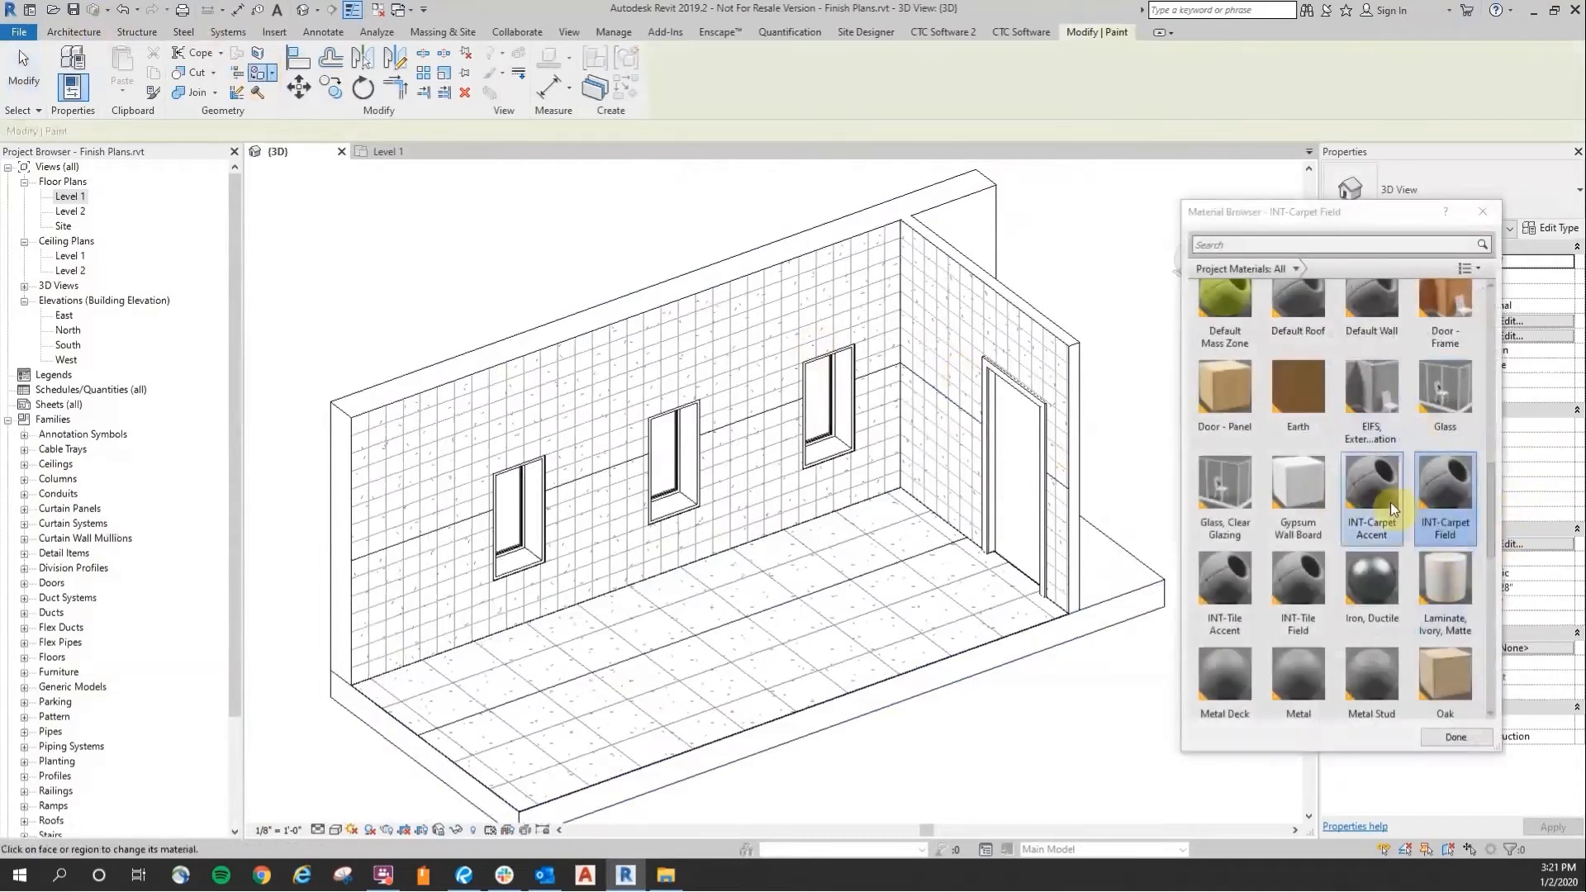
{"action": "left_click", "coordinate": [1385, 502]}
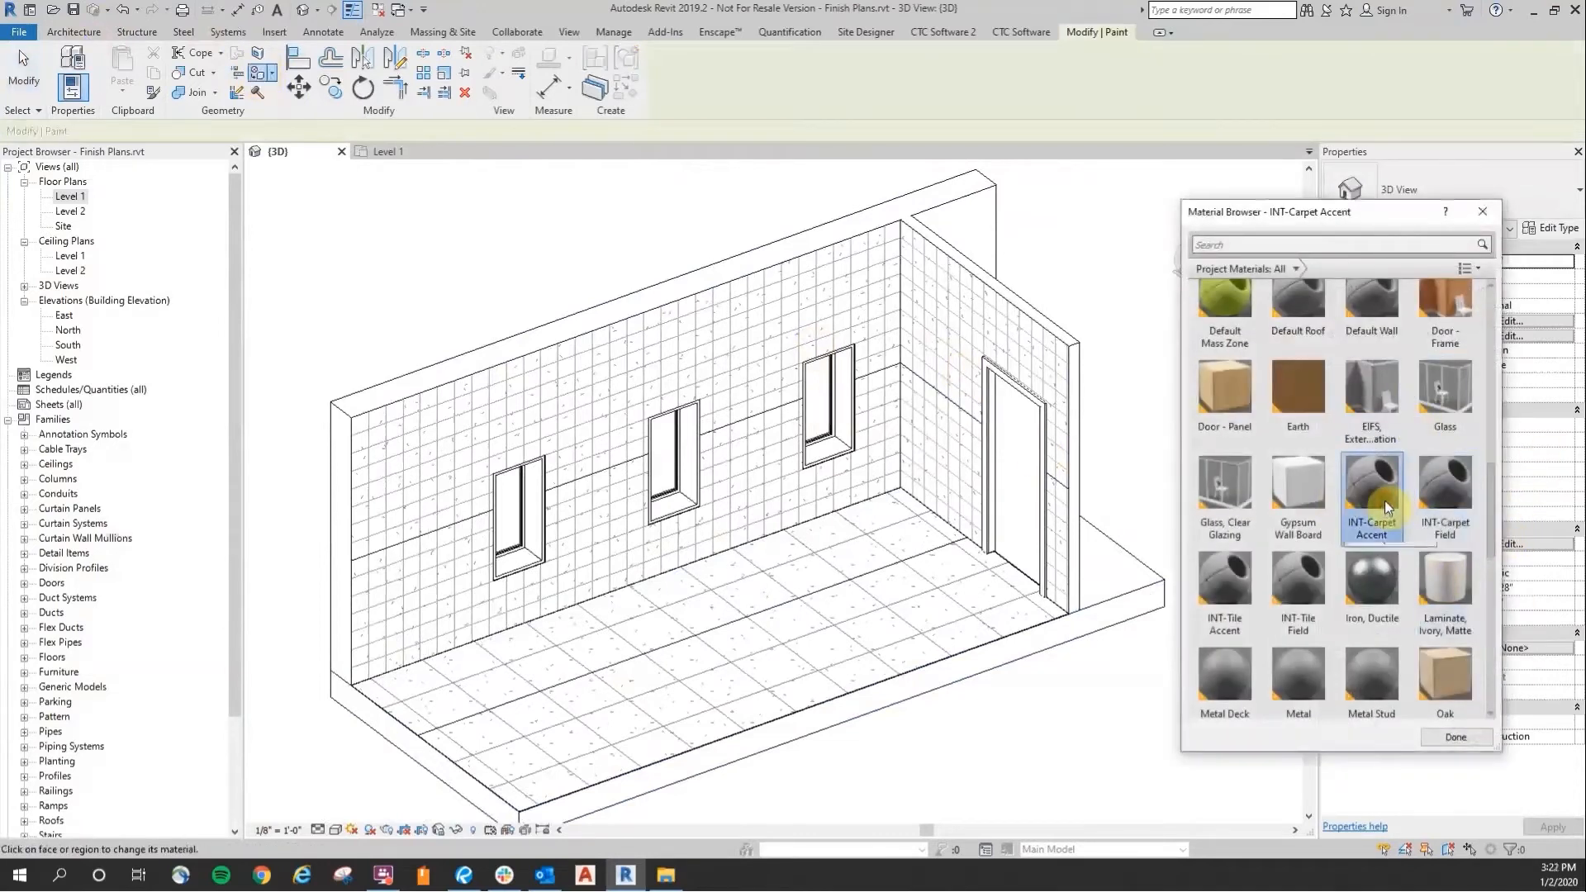
{"action": "left_click", "coordinate": [881, 531]}
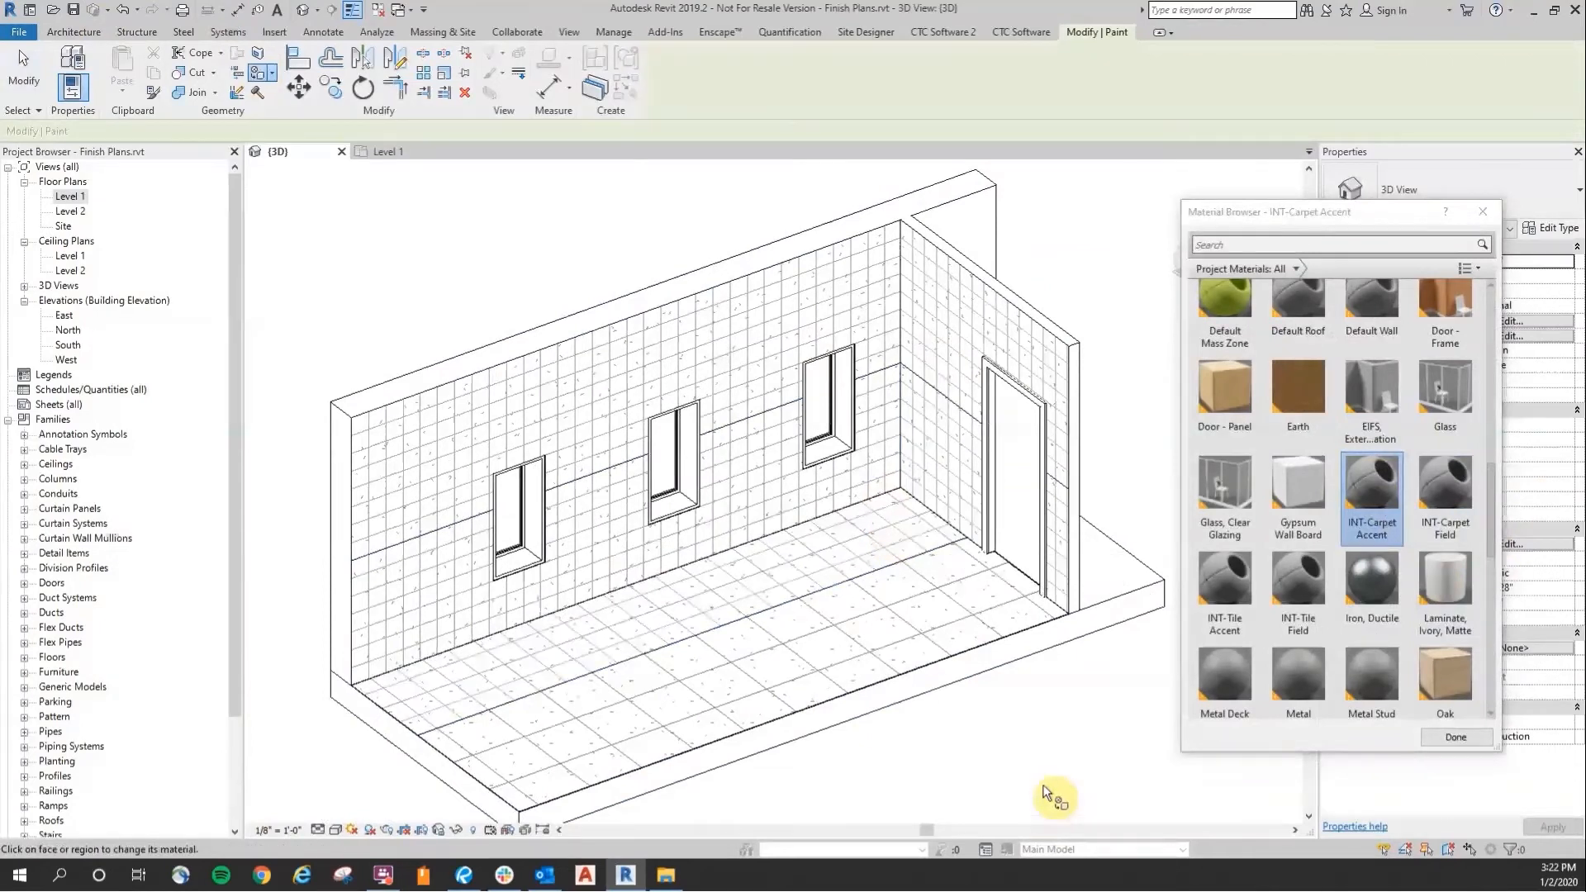
Step: Paint the upper regions of the long window wall and the door wall with INT-Tile Accent and finish painting
{"action": "left_click", "coordinate": [1239, 578]}
{"action": "left_click", "coordinate": [805, 309]}
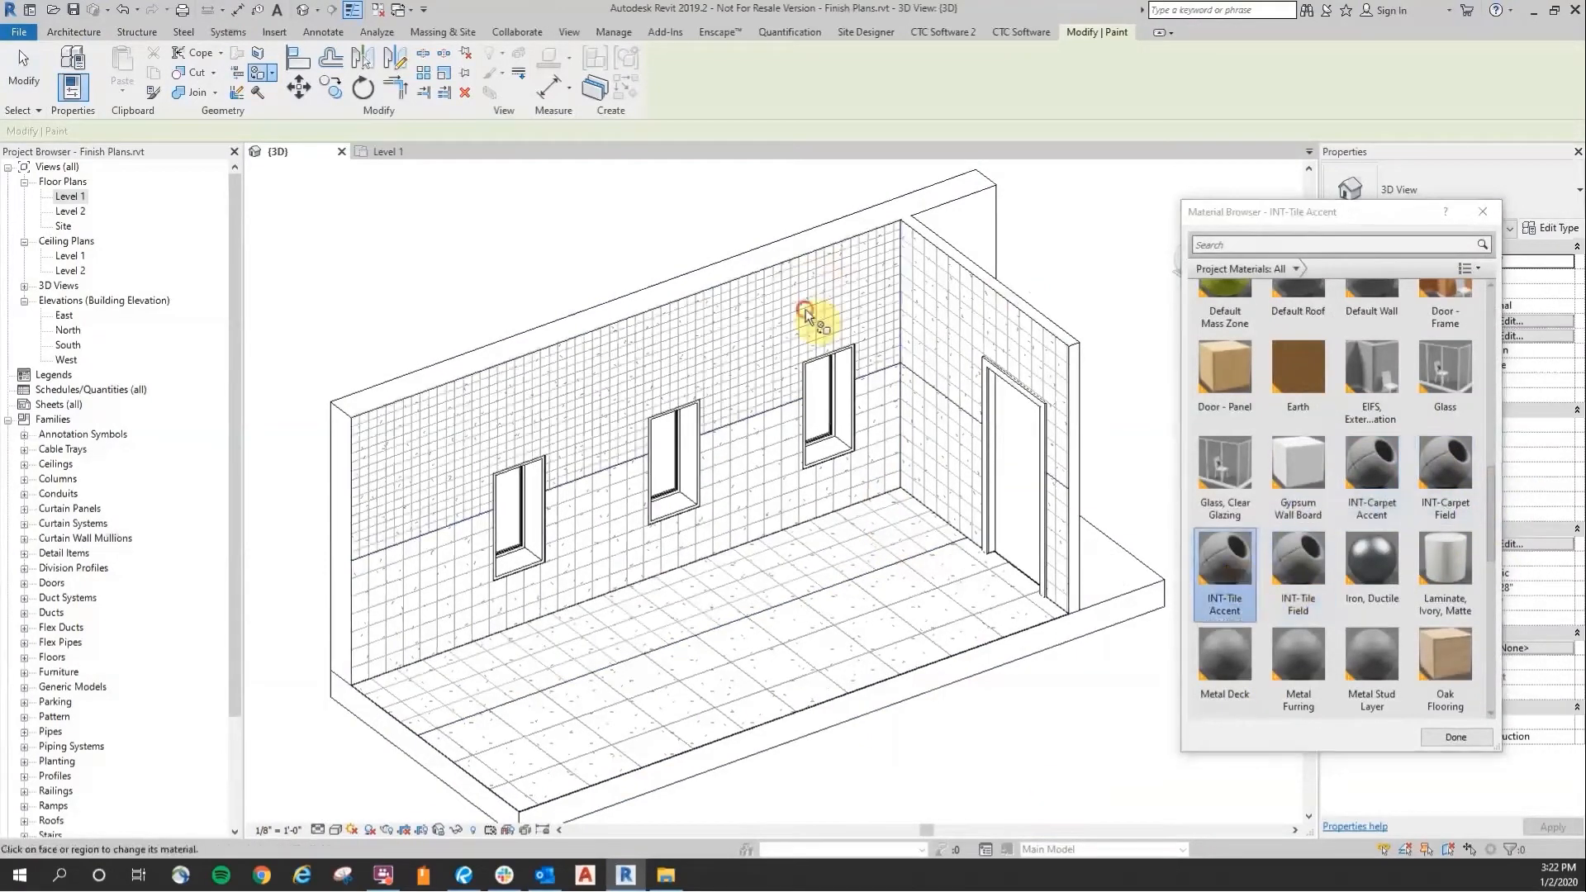
{"action": "left_click", "coordinate": [971, 335]}
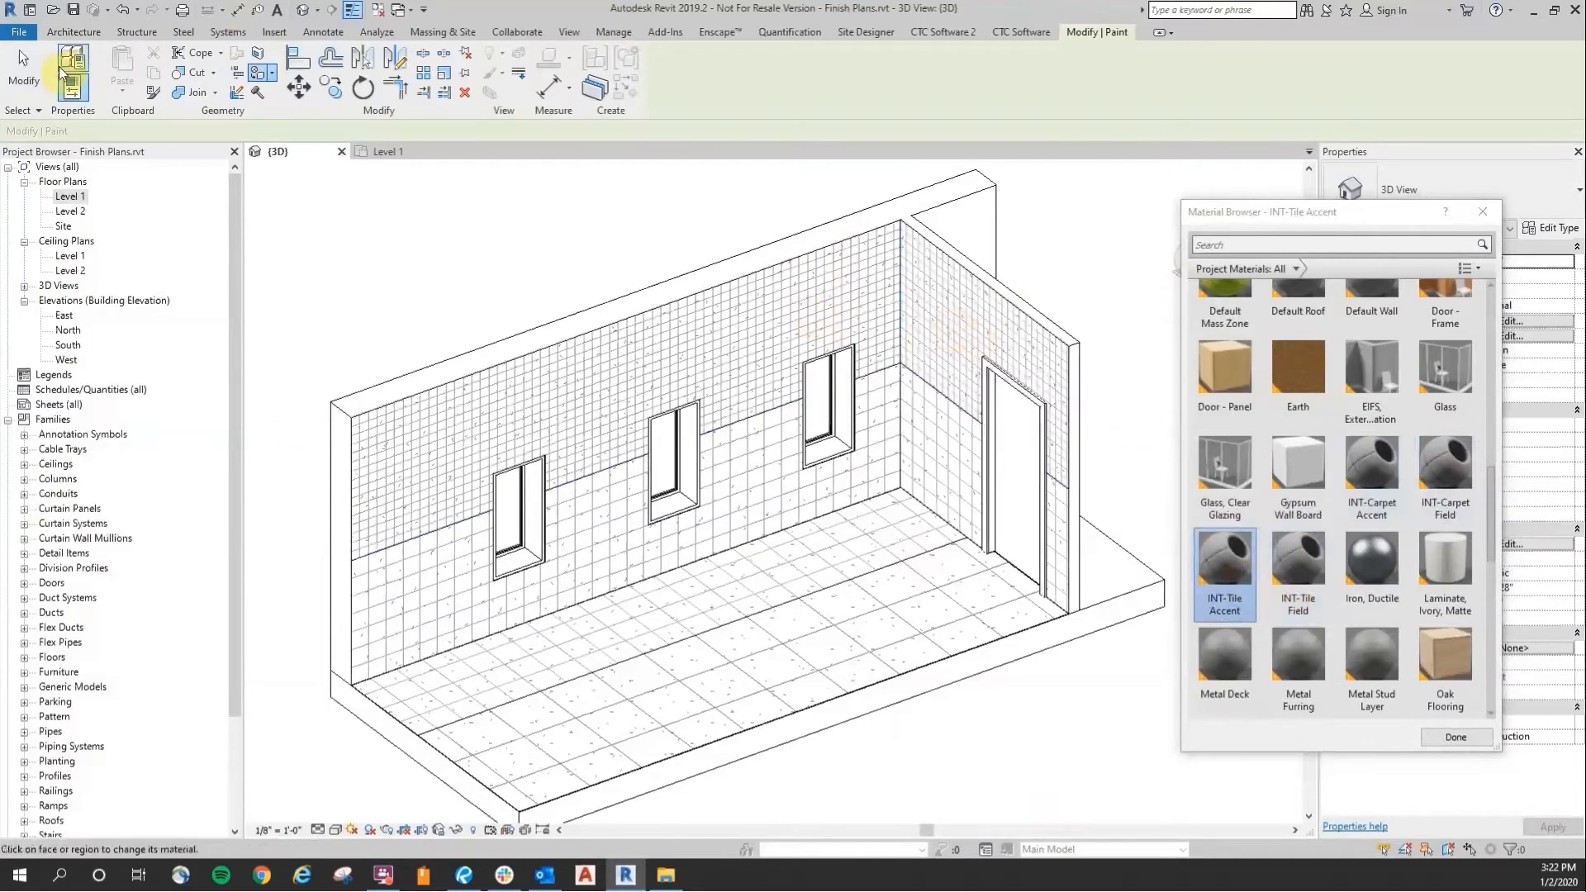
{"action": "left_click", "coordinate": [27, 69]}
Step: Set the surface background pattern of the INT-Tile Accent material to <none>
{"action": "mouse_move", "coordinate": [1049, 775]}
{"action": "middle_mouse_down", "text": "shift"}
{"action": "mouse_move", "coordinate": [1107, 715]}
{"action": "mouse_move", "coordinate": [1073, 733]}
{"action": "mouse_move", "coordinate": [1114, 724]}
{"action": "middle_mouse_up", "text": "shift"}
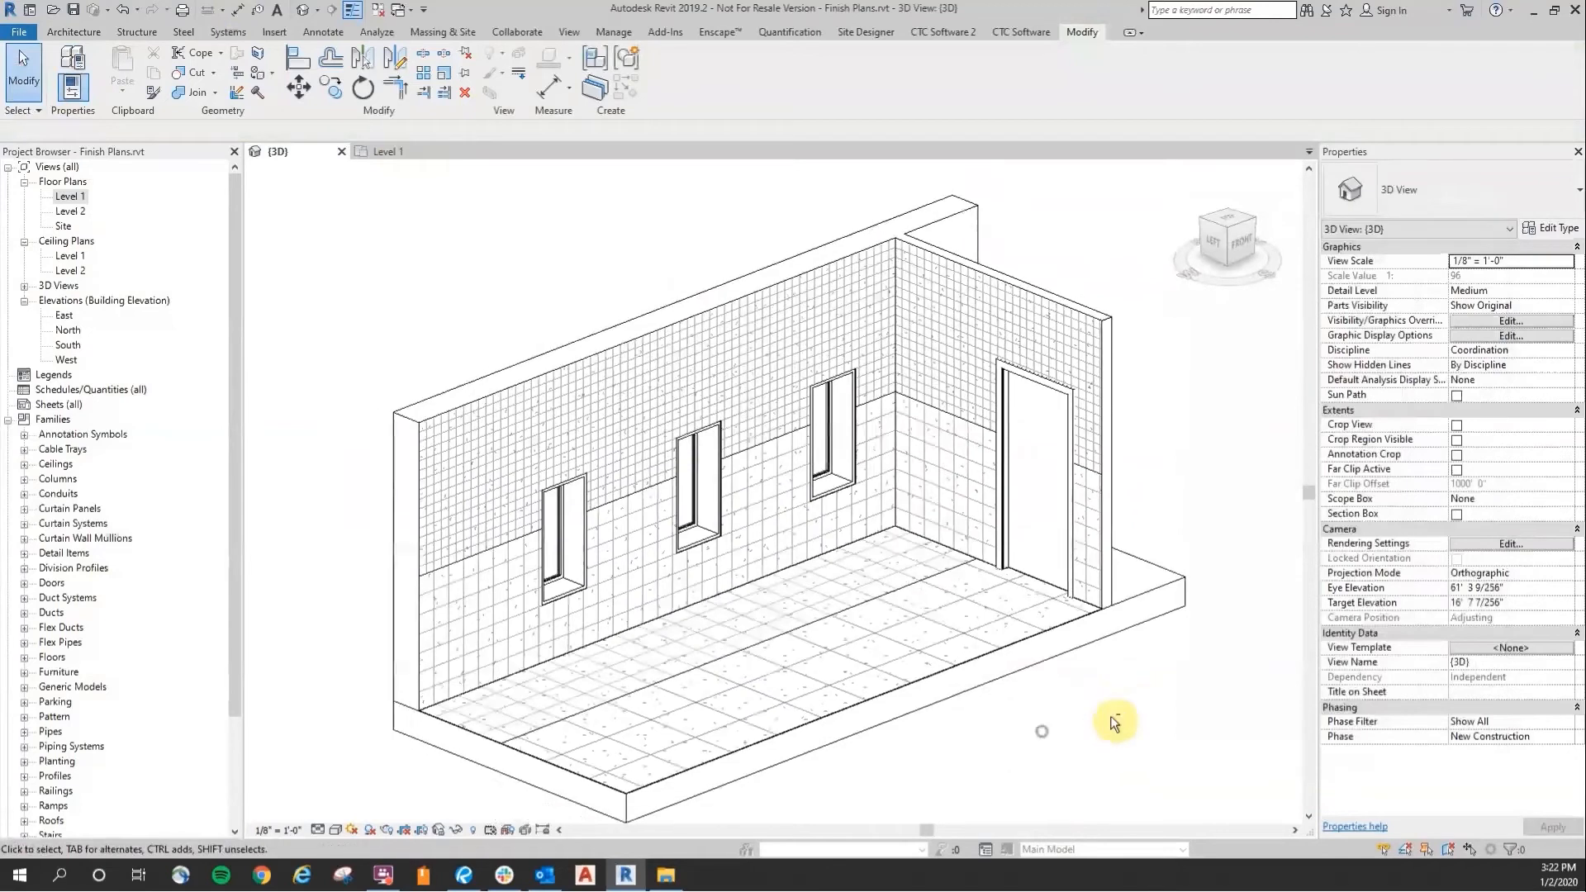
{"action": "middle_click_drag", "start_coordinate": [499, 256], "coordinate": [417, 231], "text": "shift"}
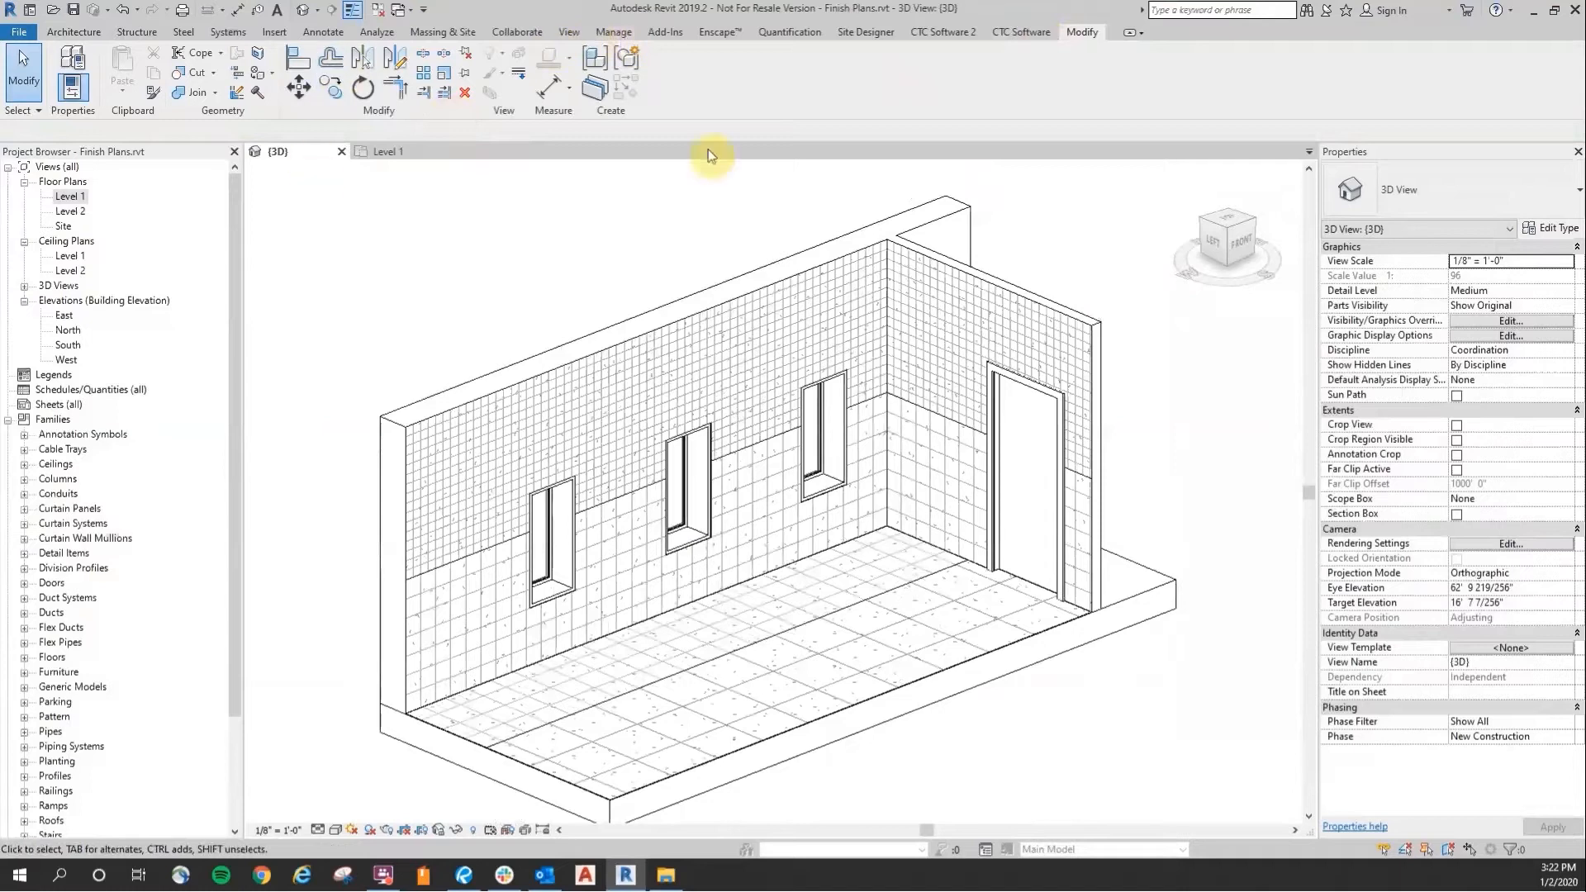
{"action": "left_click", "coordinate": [613, 31]}
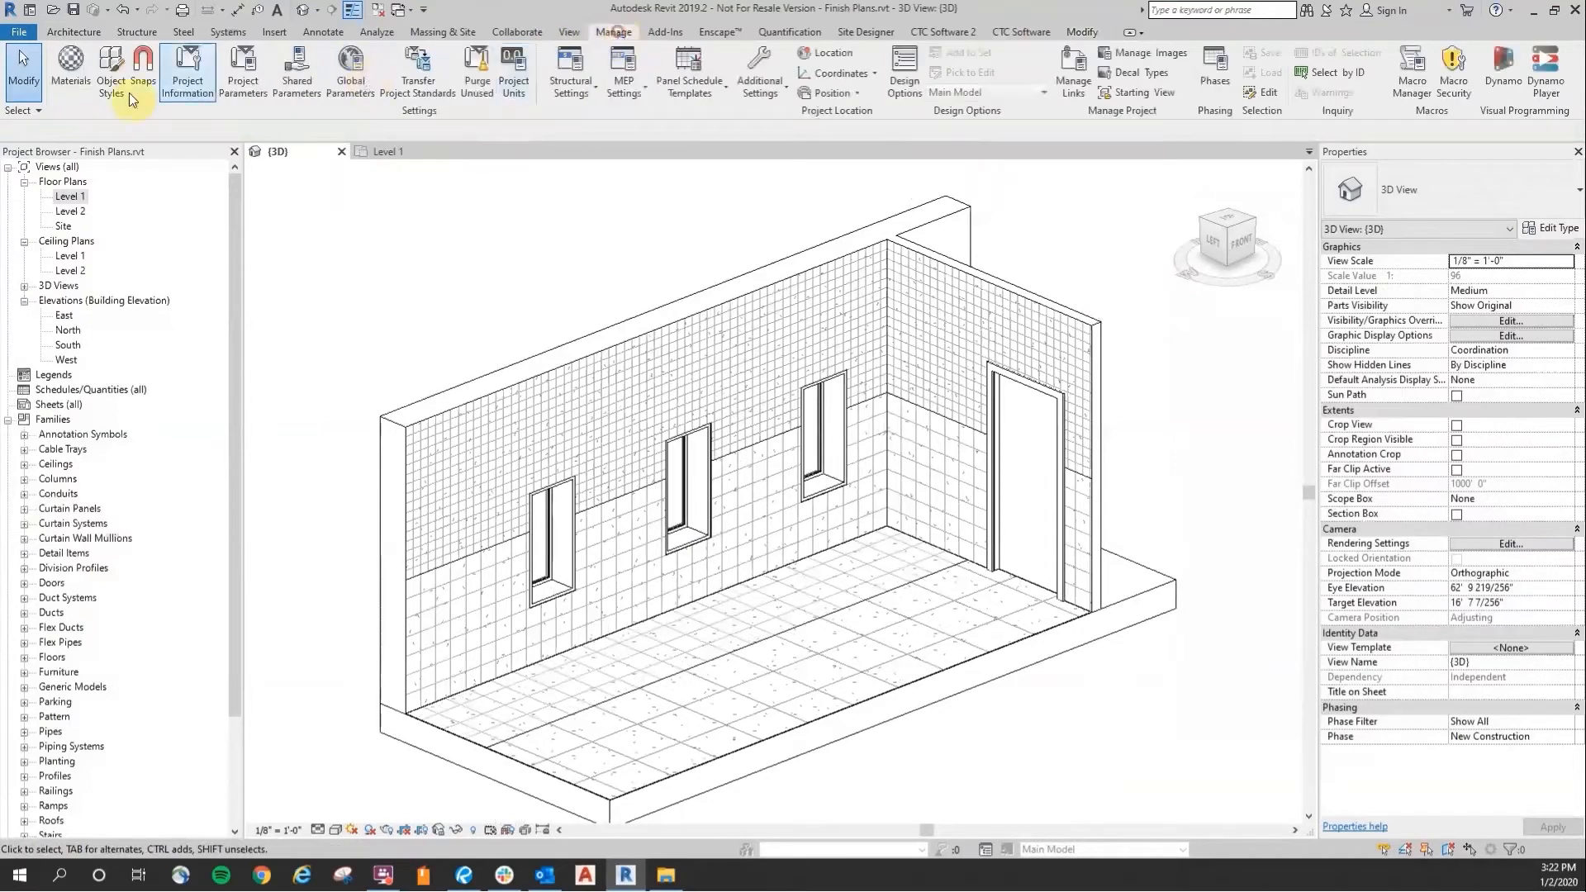
{"action": "left_click_drag", "start_coordinate": [814, 249], "coordinate": [1091, 285]}
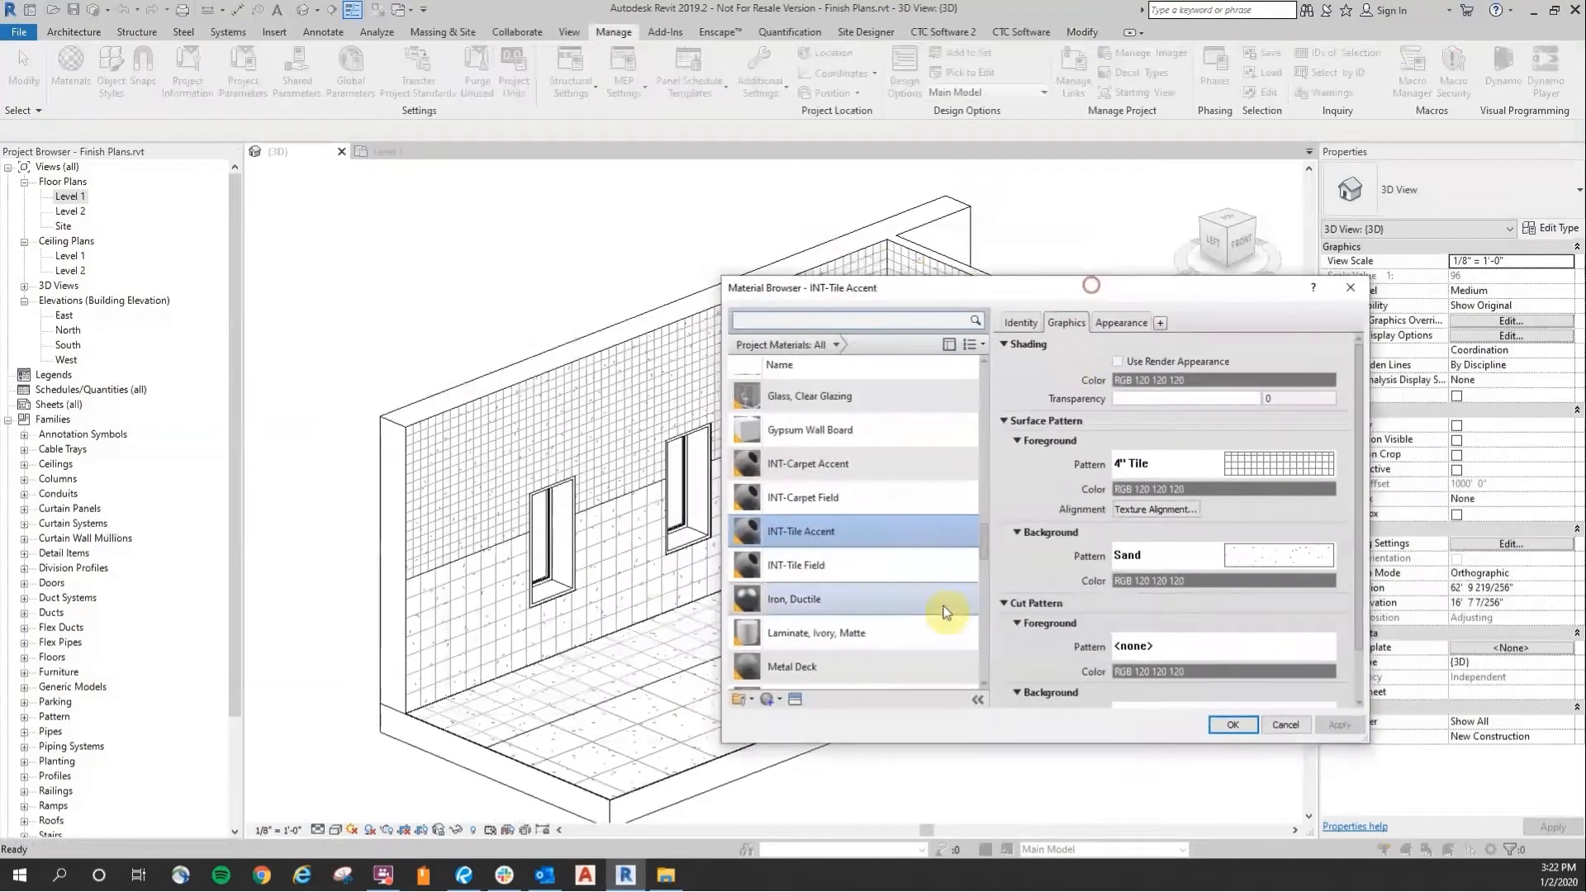
{"action": "left_click", "coordinate": [1225, 554]}
{"action": "scroll", "coordinate": [842, 495], "scroll_direction": "up", "scroll_amount": 5}
{"action": "left_click", "coordinate": [870, 415]}
{"action": "left_click", "coordinate": [905, 678]}
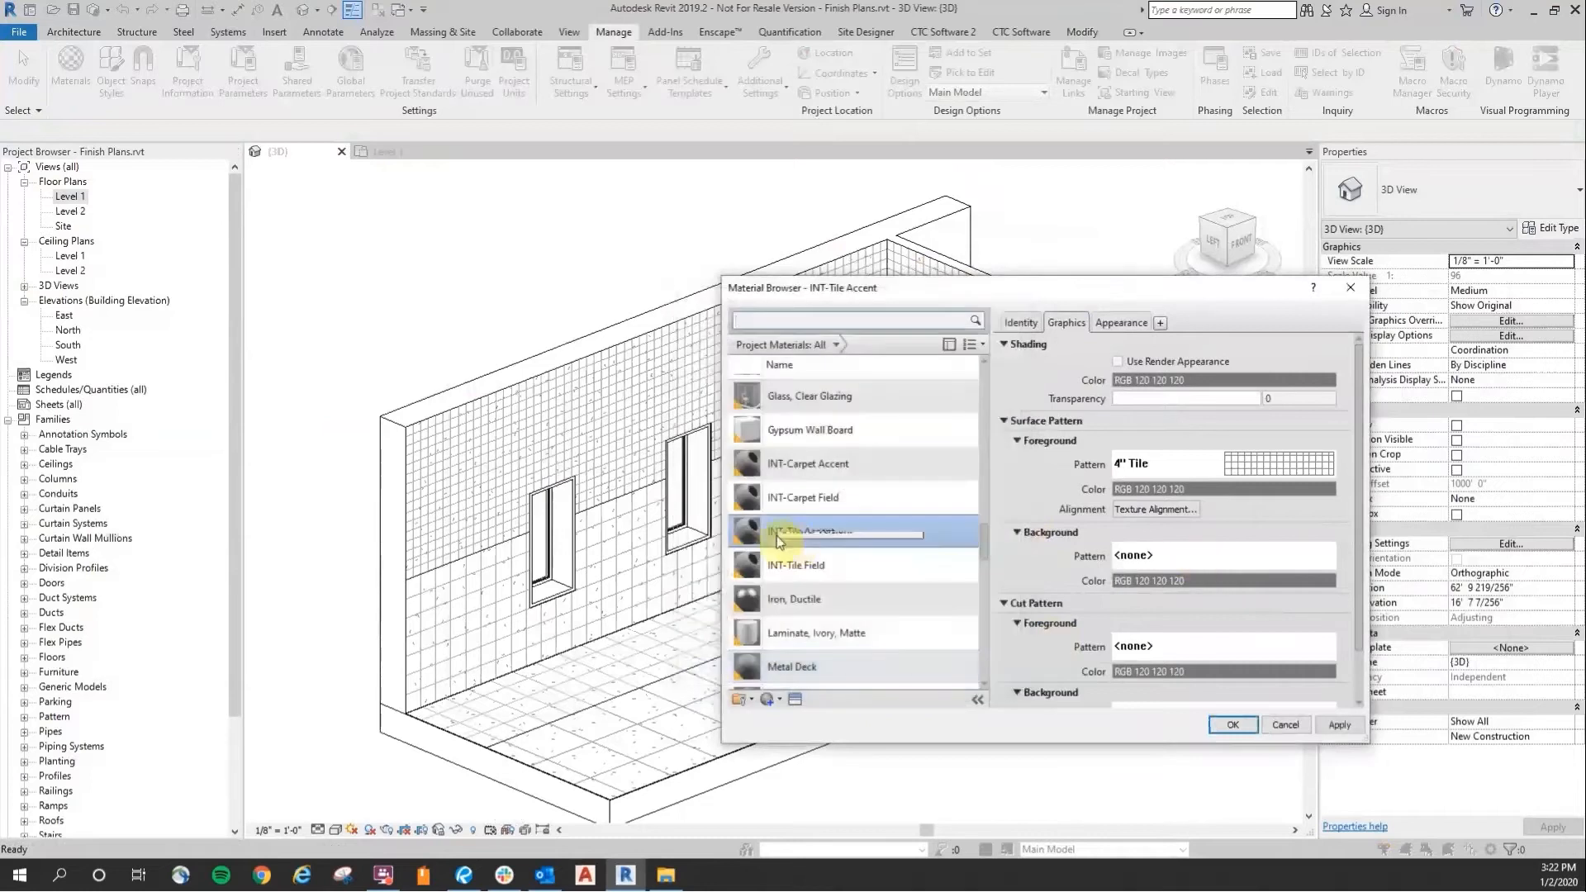
Step: Set the surface background pattern of the INT-Tile Field material to <none> and accept the material changes
{"action": "left_click", "coordinate": [880, 565]}
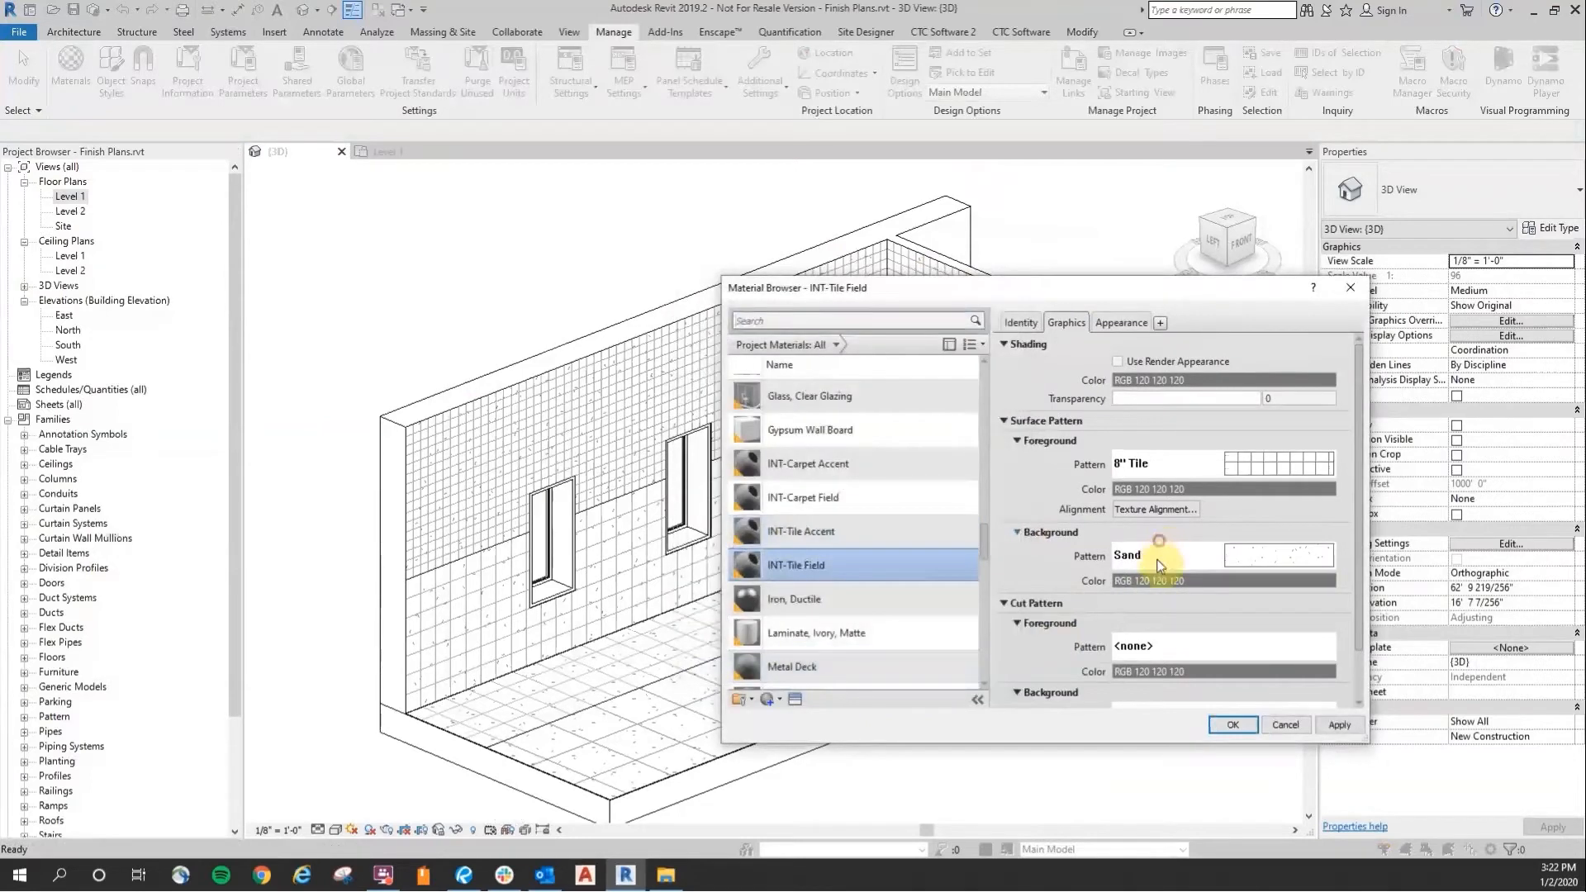
{"action": "left_click", "coordinate": [1157, 556]}
{"action": "scroll", "coordinate": [900, 460], "scroll_direction": "up", "scroll_amount": 2}
{"action": "scroll", "coordinate": [900, 460], "scroll_direction": "up", "scroll_amount": 5}
{"action": "left_click", "coordinate": [900, 414]}
{"action": "left_click", "coordinate": [901, 672]}
{"action": "left_click", "coordinate": [1232, 724]}
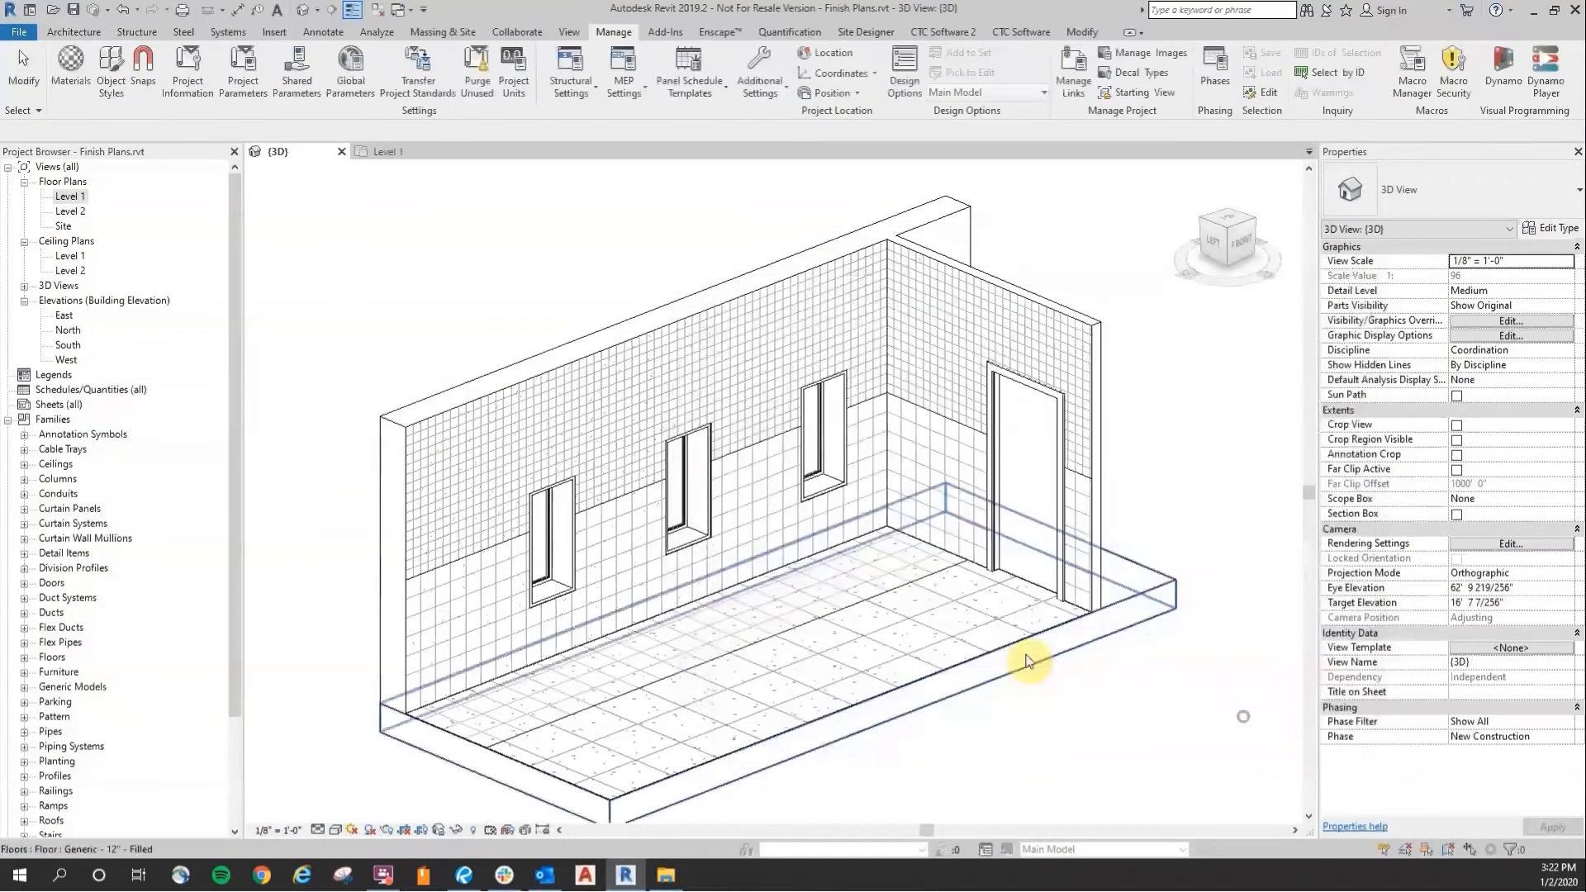
{"action": "middle_click_drag", "start_coordinate": [1046, 739], "coordinate": [1121, 753], "text": "shift"}
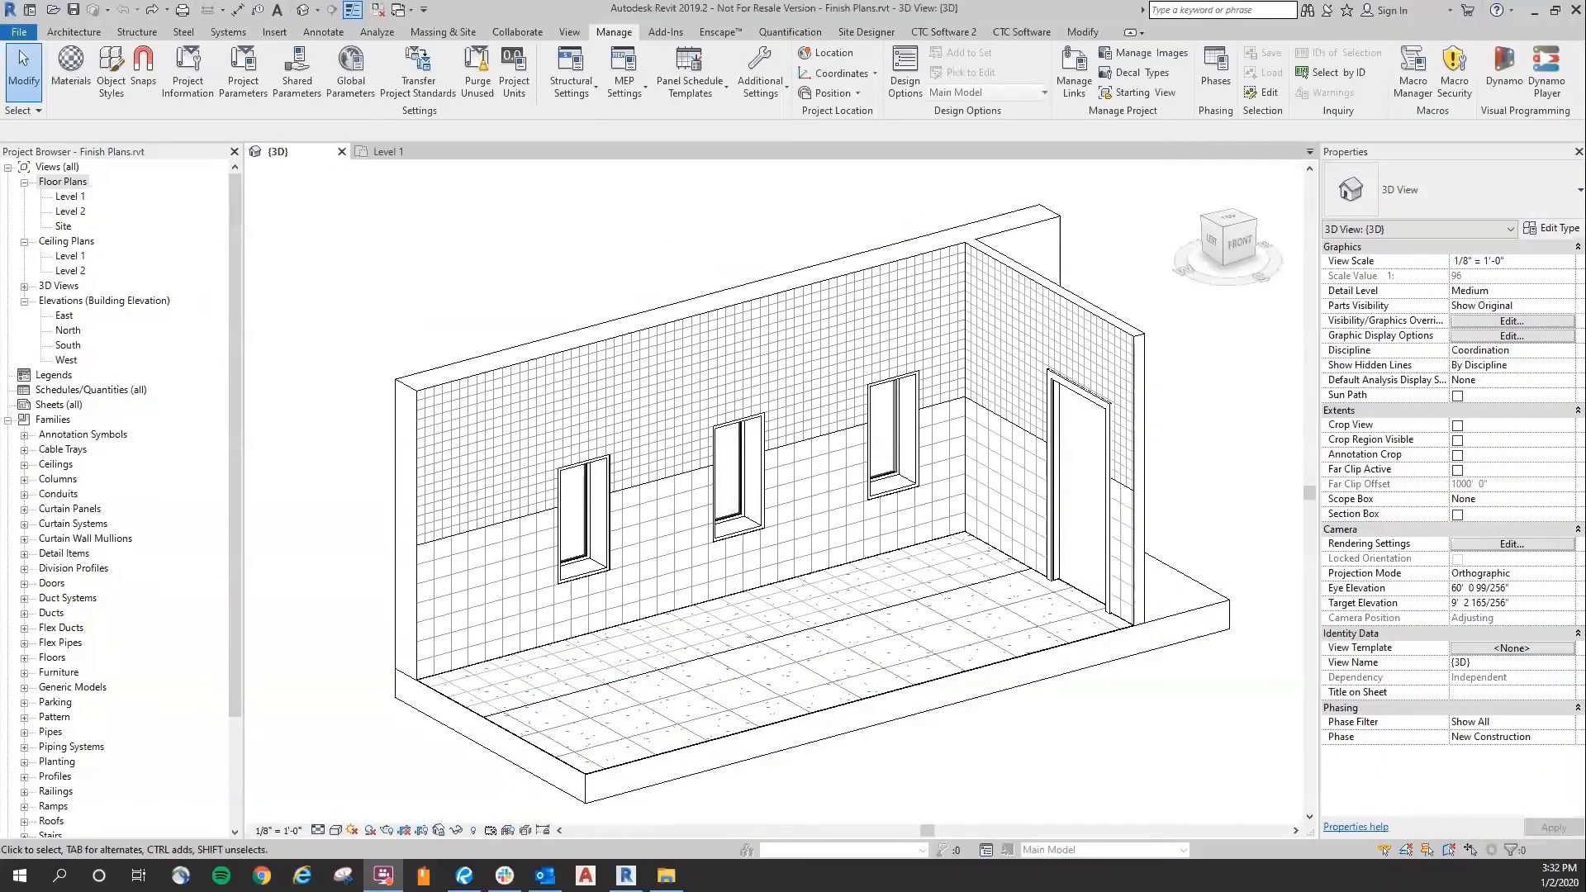
Step: Open the Level 1 floor plan and turn off the thin lines display
{"action": "left_click", "coordinate": [393, 150]}
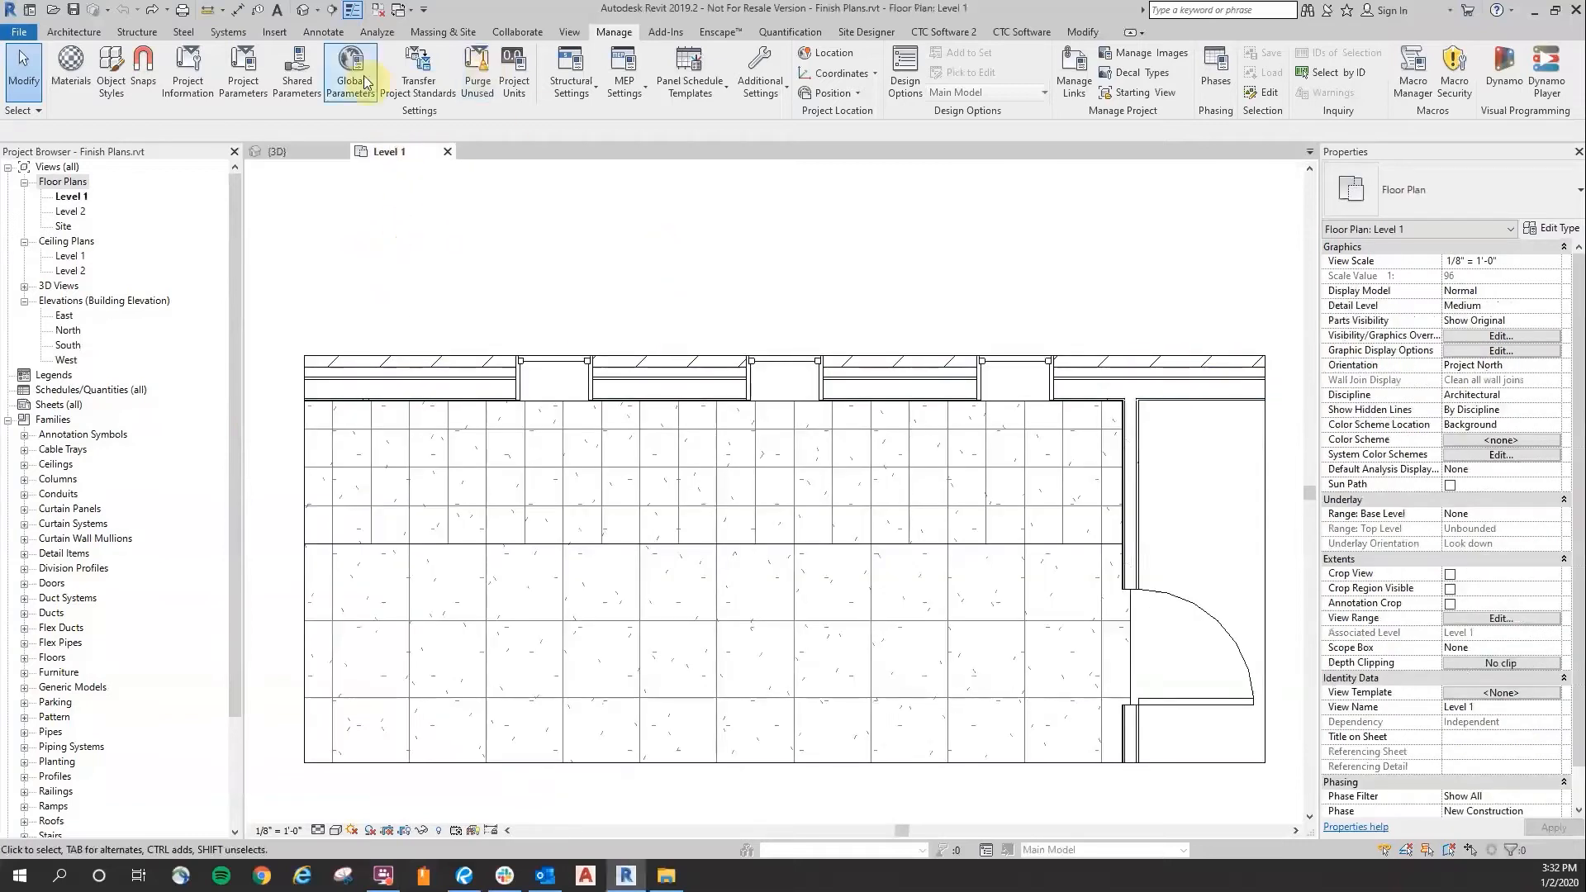
{"action": "left_click", "coordinate": [363, 8]}
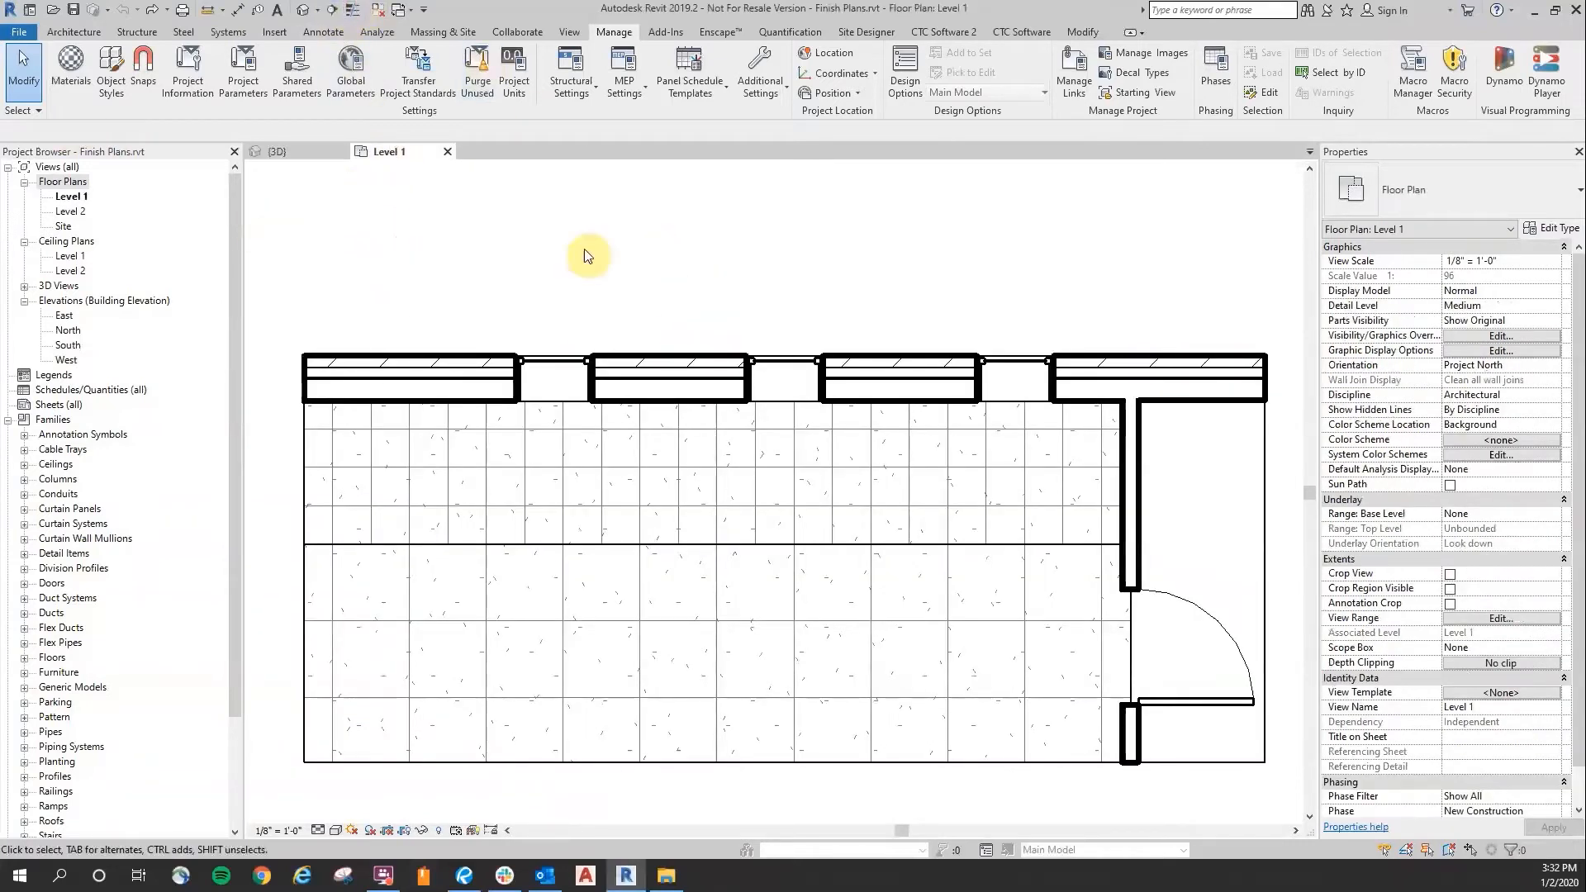
{"action": "scroll", "coordinate": [700, 271], "scroll_direction": "down", "scroll_amount": 1}
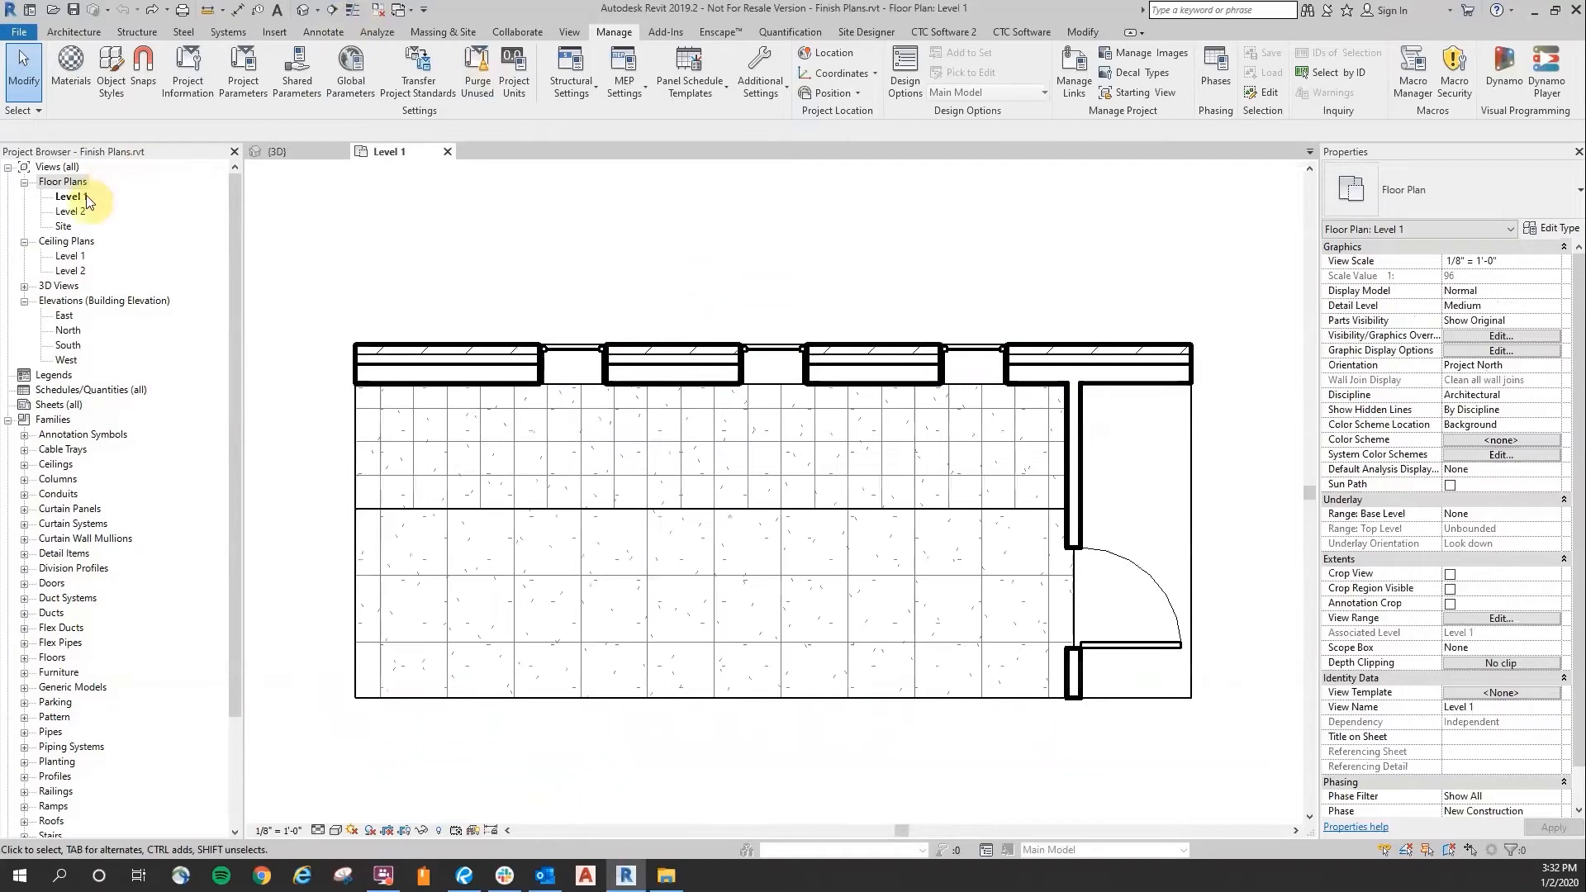
Step: Rename the Level 1 floor plan view to Level 1 - Finish Plan without renaming the corresponding level and views
{"action": "left_click", "coordinate": [72, 196]}
{"action": "right_click", "coordinate": [75, 201]}
{"action": "left_click", "coordinate": [146, 433]}
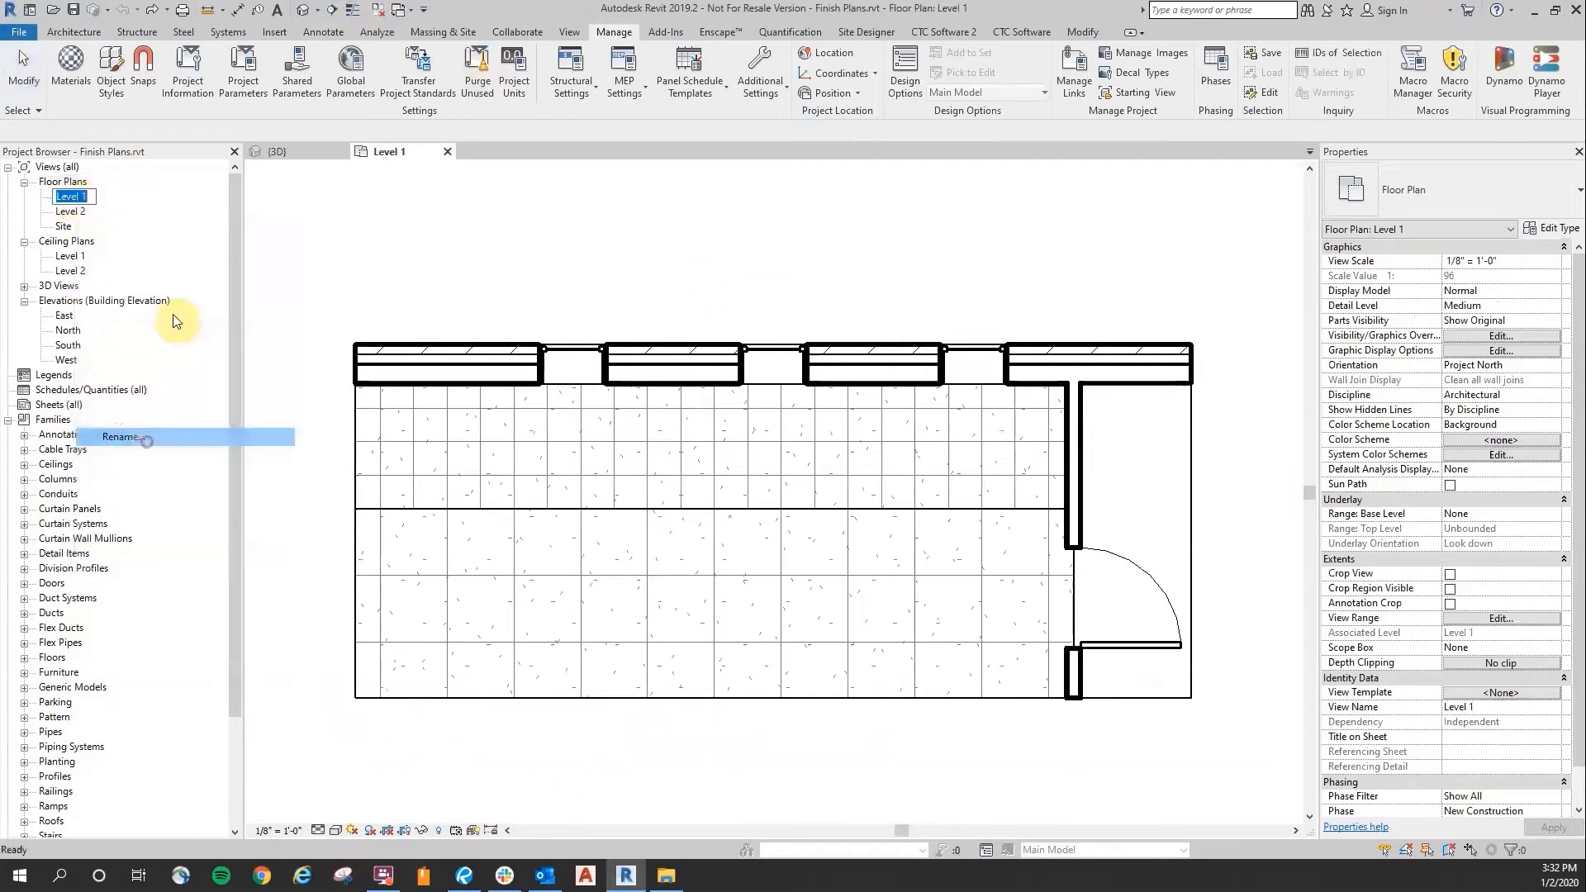
{"action": "left_click", "coordinate": [94, 195]}
{"action": "type", "text": "- Finish Plan"}
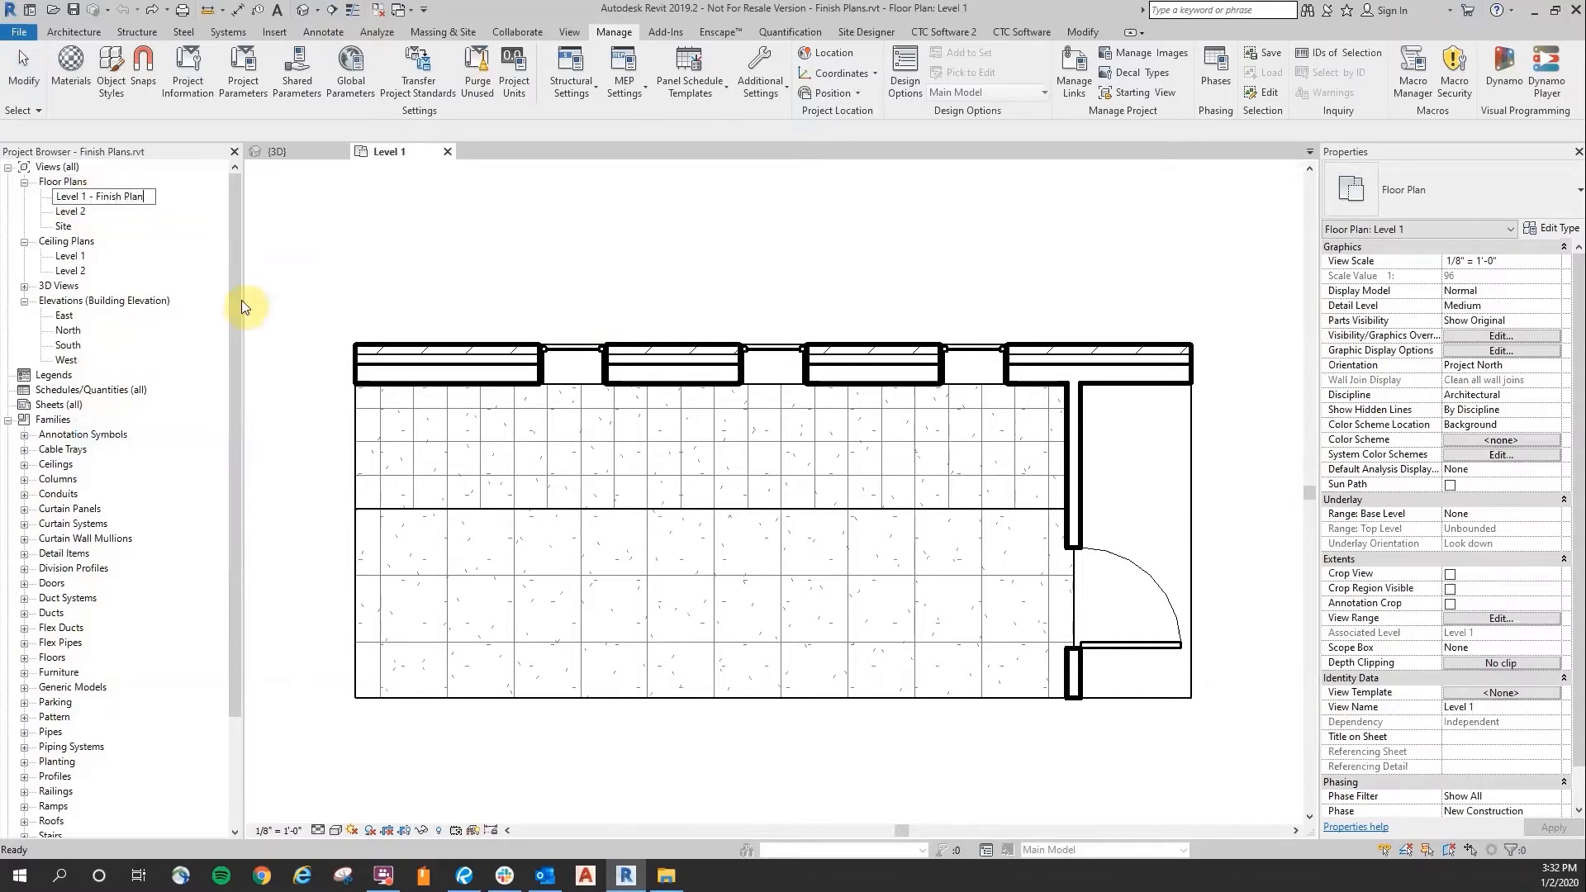
{"action": "key", "text": "Return"}
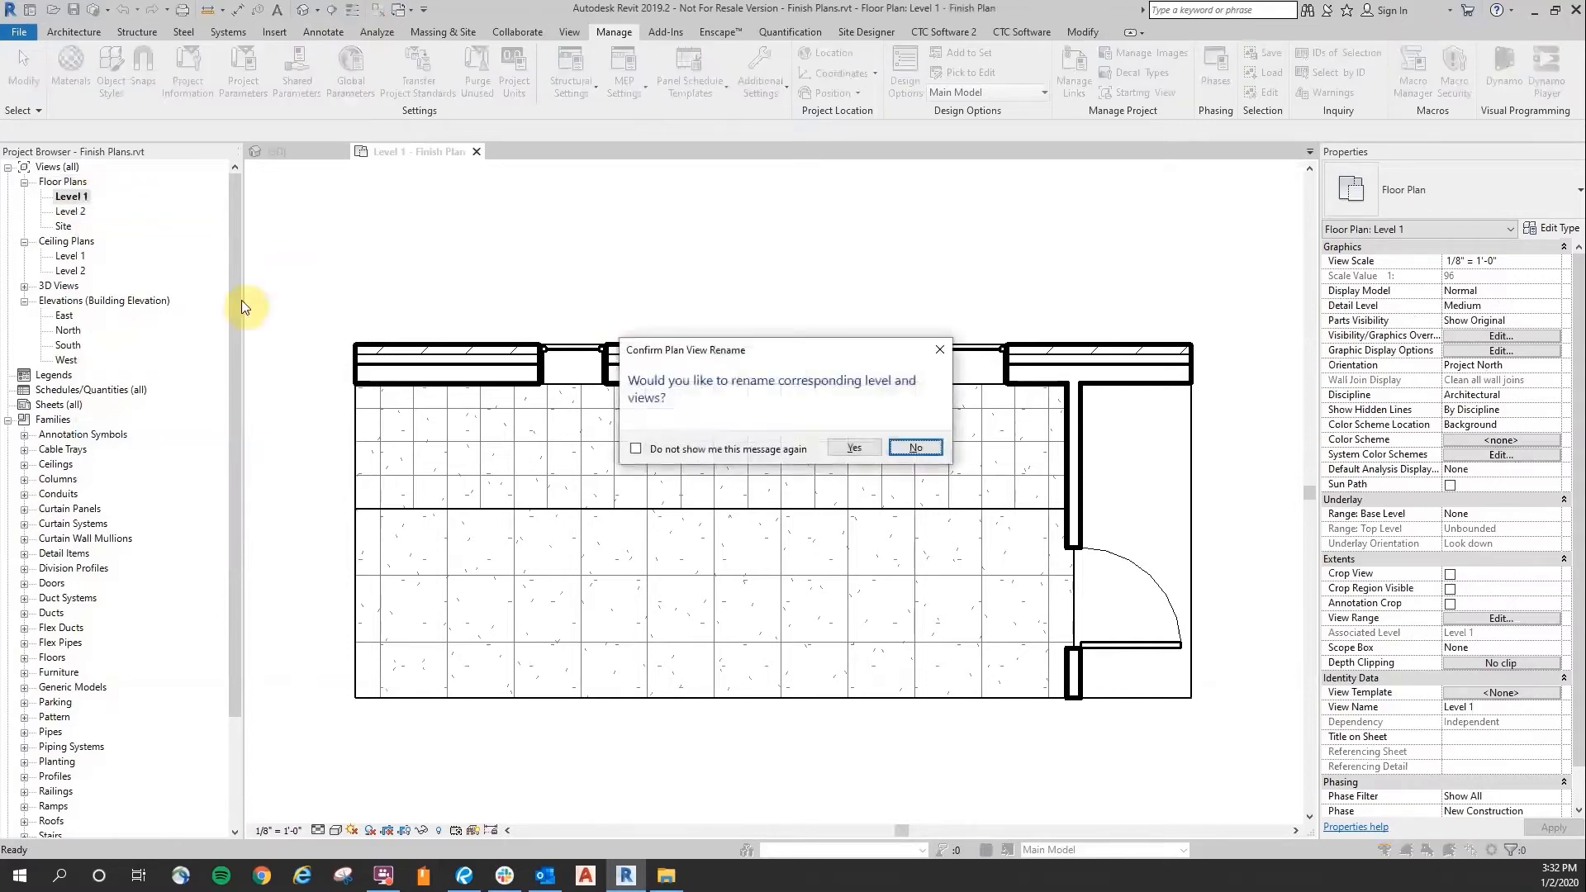
{"action": "left_click", "coordinate": [916, 447]}
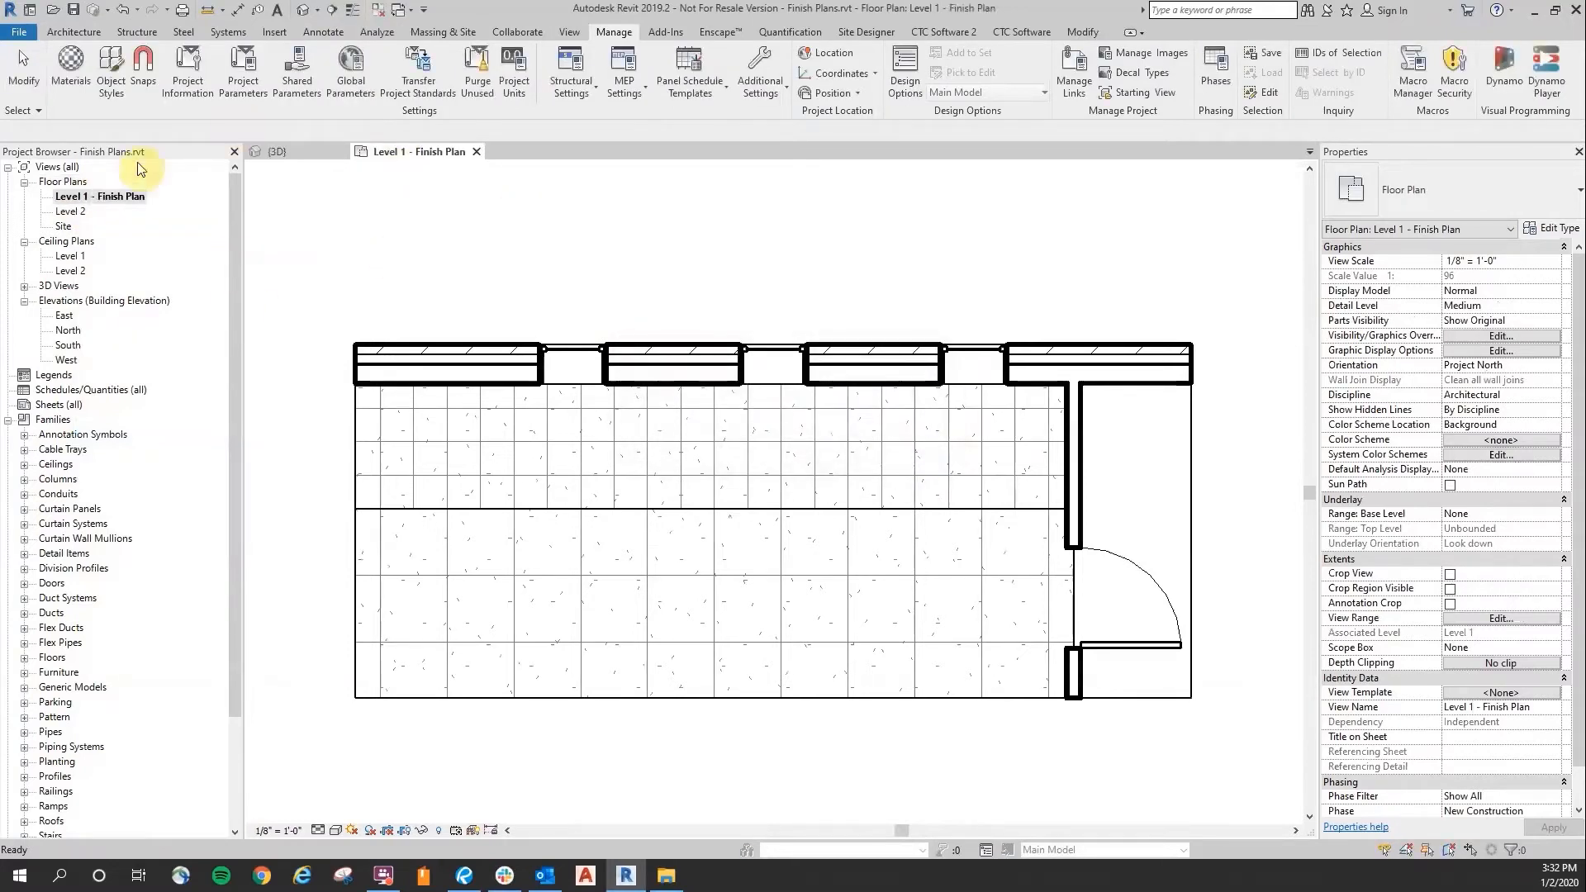
Step: Duplicate the Level 1 - Finish Plan view and name the copy Level 1 - Annotation Plan
{"action": "right_click", "coordinate": [108, 203]}
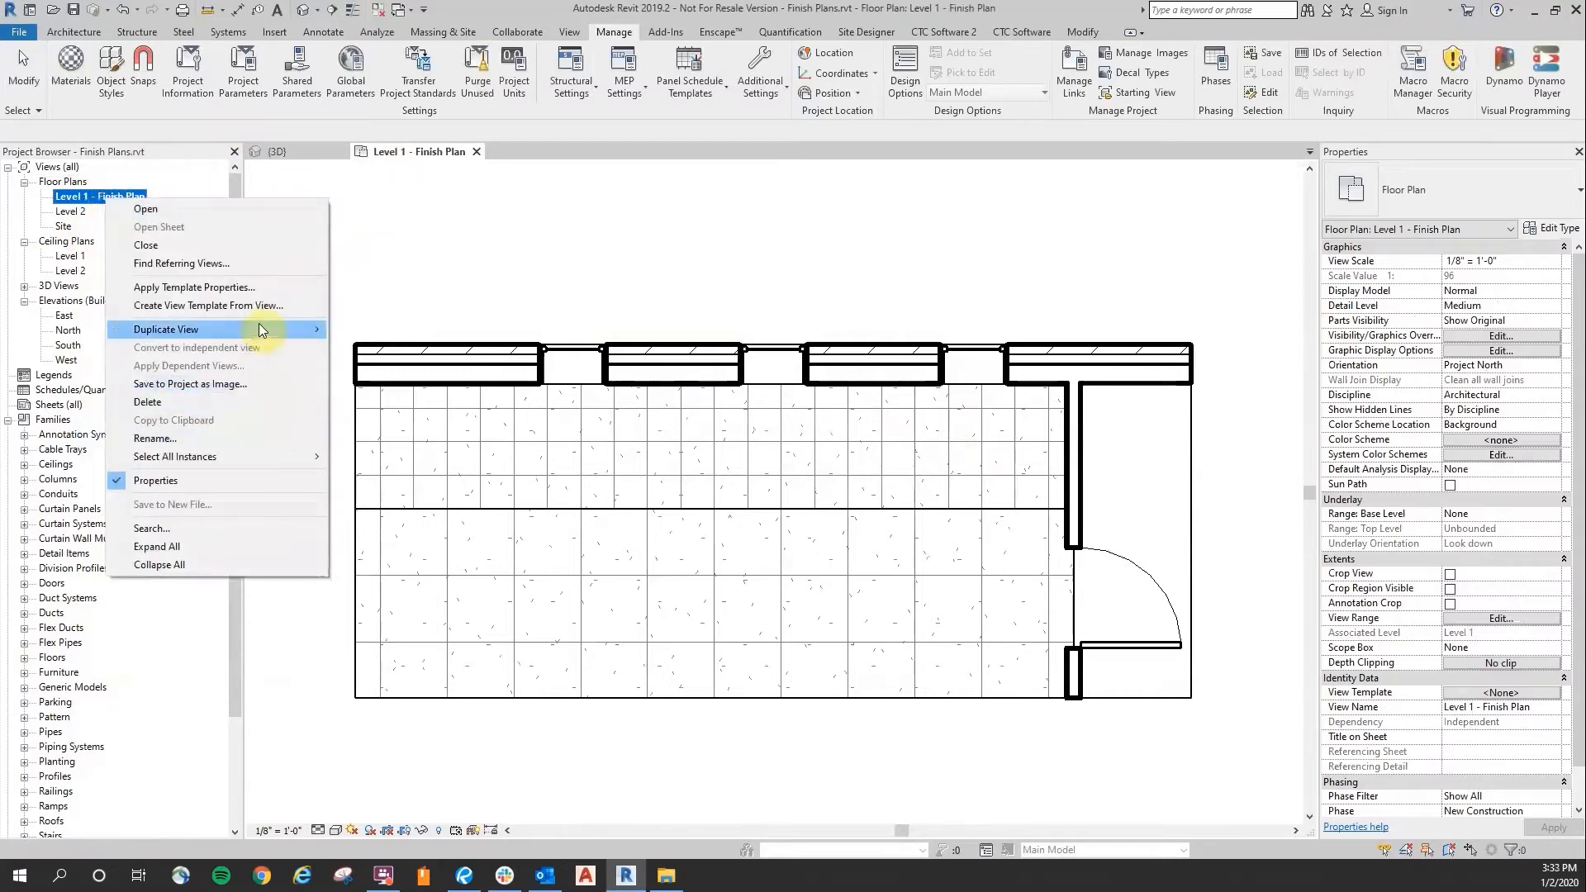
{"action": "mouse_move", "coordinate": [259, 329]}
{"action": "left_click", "coordinate": [430, 331]}
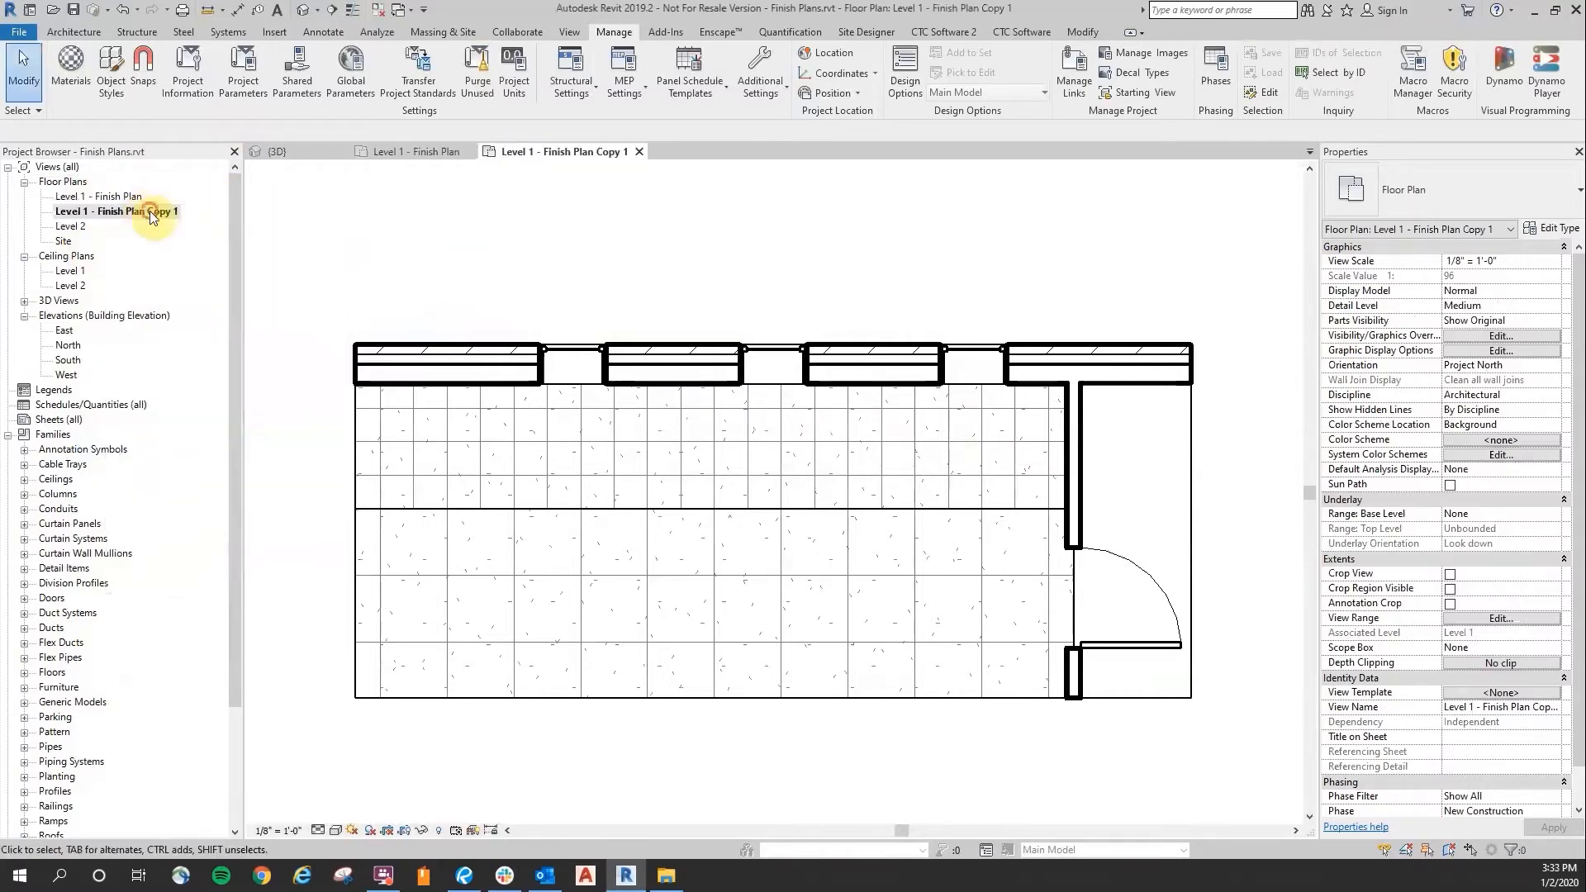
{"action": "right_click", "coordinate": [150, 212]}
{"action": "left_click", "coordinate": [239, 453]}
{"action": "left_click_drag", "start_coordinate": [96, 213], "coordinate": [426, 226]}
{"action": "type", "text": "jA"}
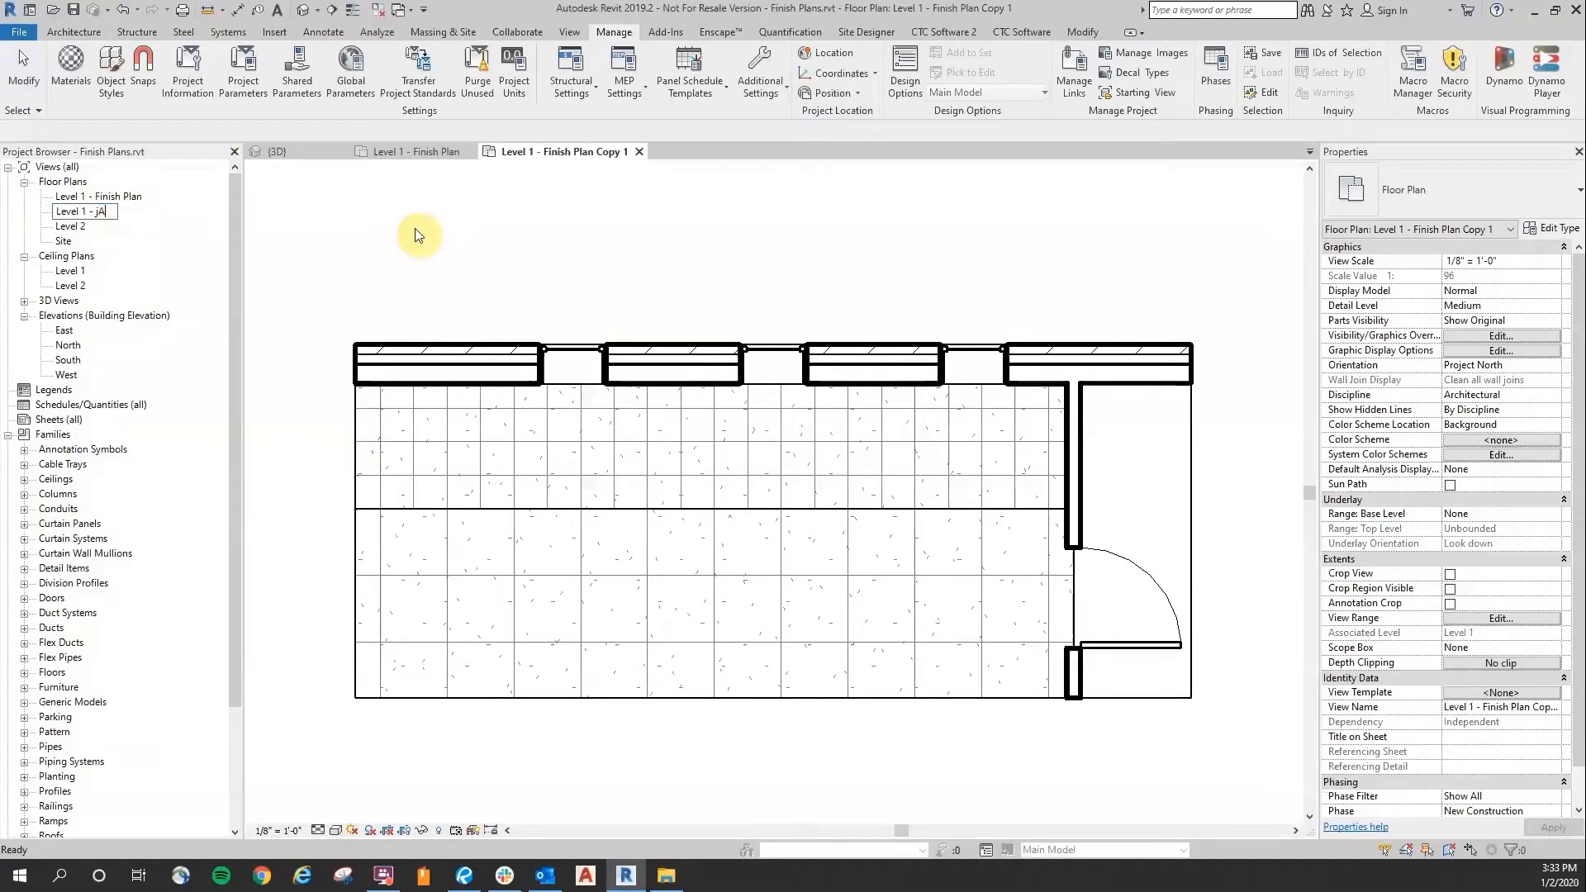
{"action": "key", "text": "BackSpace"}
{"action": "key", "text": "BackSpace"}
{"action": "type", "text": "Annotation Plan"}
{"action": "key", "text": "Return"}
{"action": "left_click", "coordinate": [424, 248]}
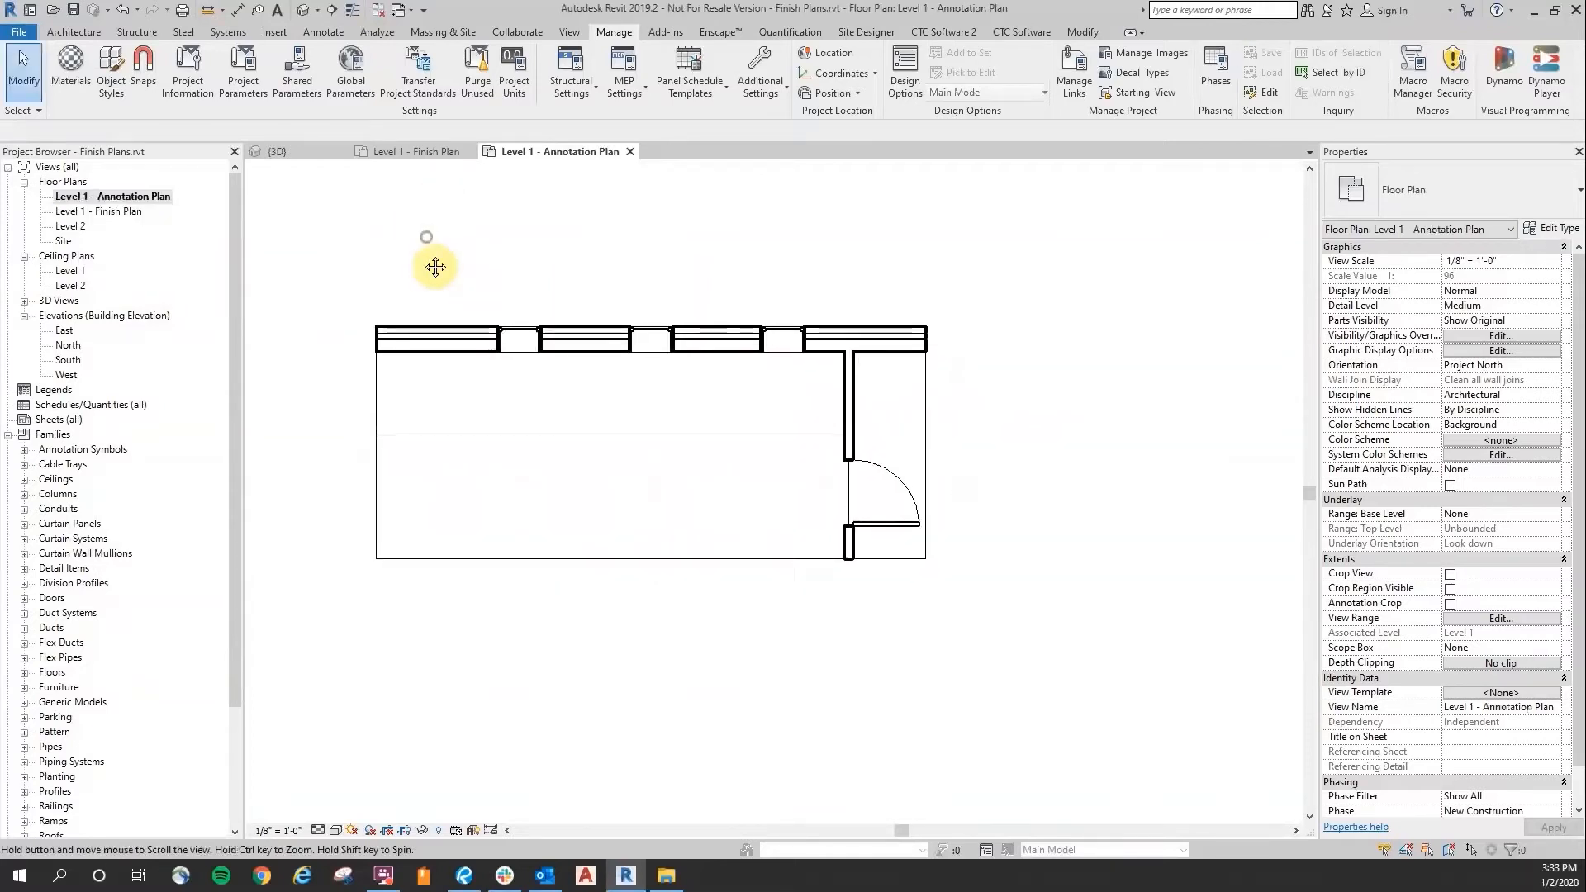
Step: Create a rule-based view filter named INT-Finishes from the Level 1 - Annotation Plan's visibility/graphics overrides
{"action": "left_click", "coordinate": [425, 153]}
{"action": "left_click", "coordinate": [561, 152]}
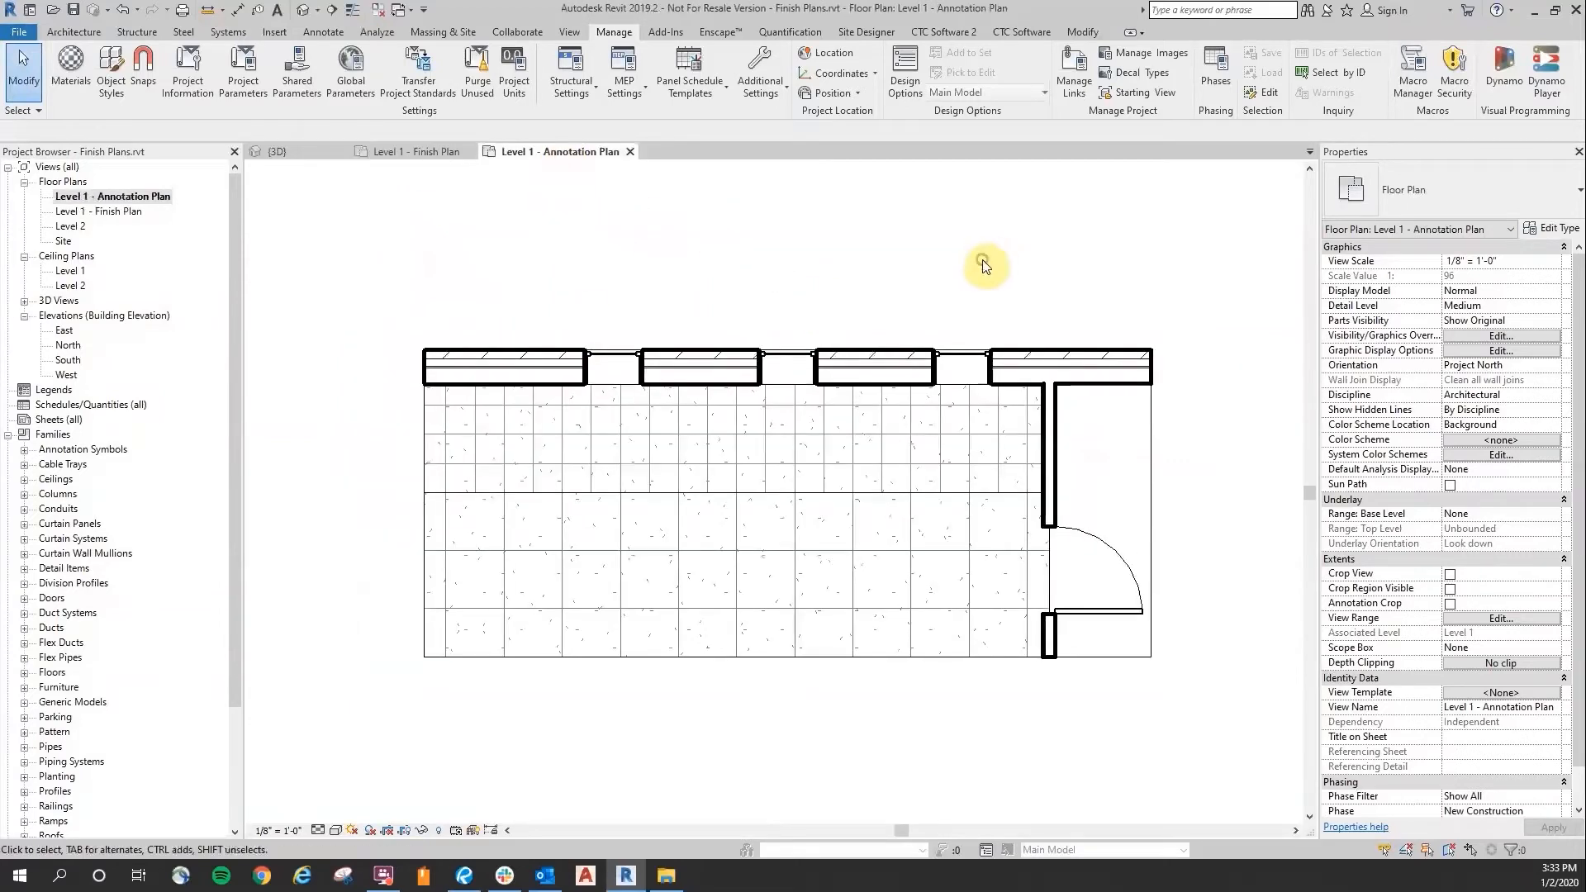
{"action": "left_click", "coordinate": [1499, 336]}
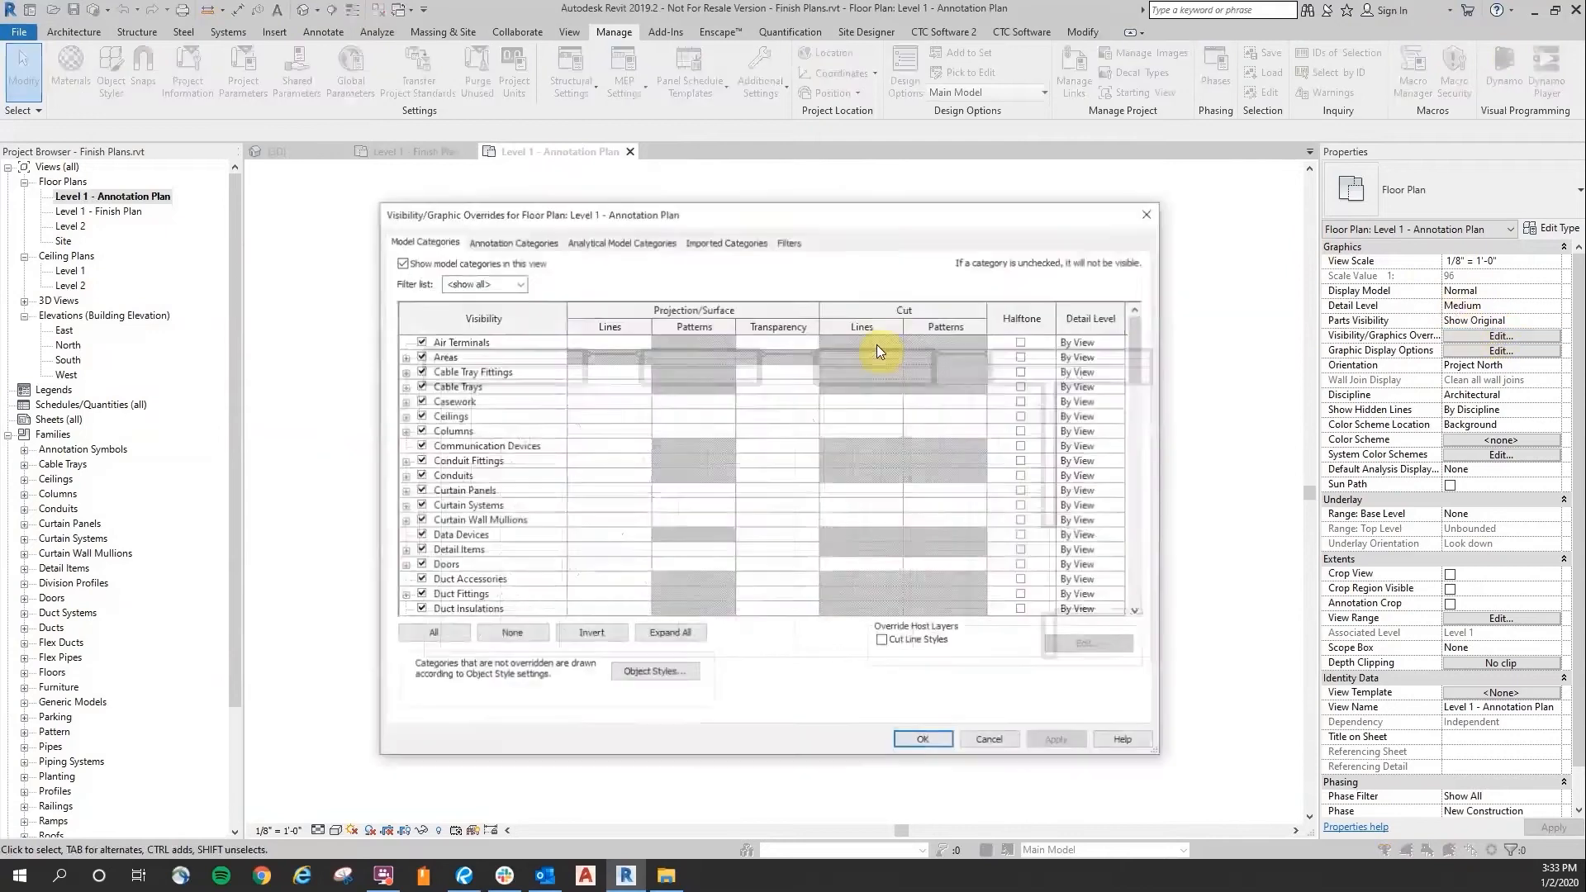
{"action": "left_click", "coordinate": [792, 242]}
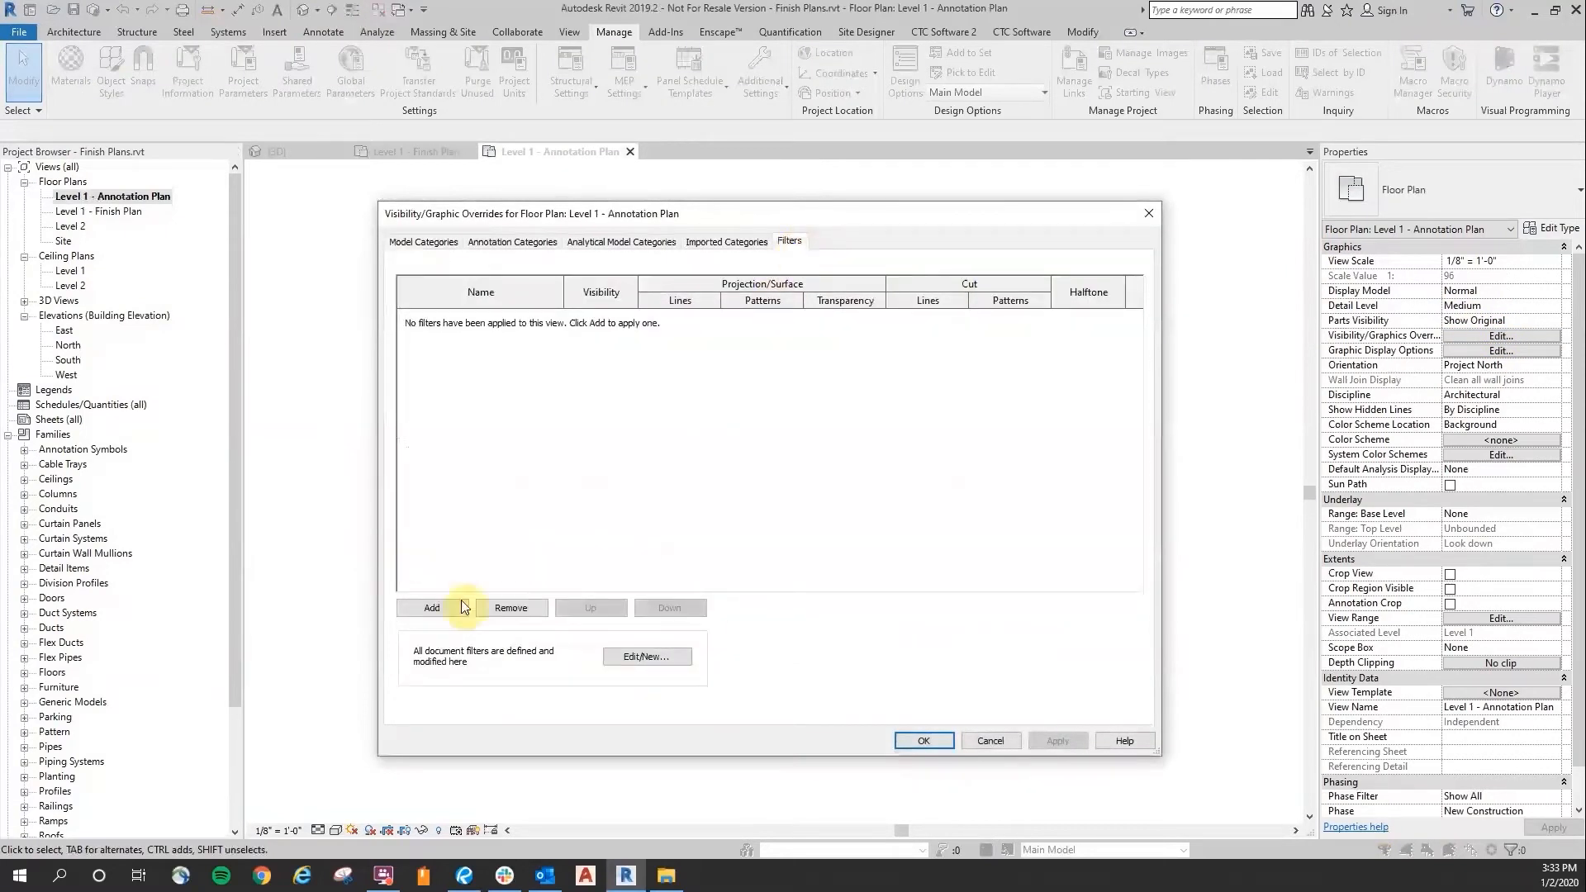
{"action": "left_click", "coordinate": [433, 608]}
{"action": "left_click_drag", "start_coordinate": [846, 329], "coordinate": [835, 325]}
{"action": "left_click", "coordinate": [918, 386]}
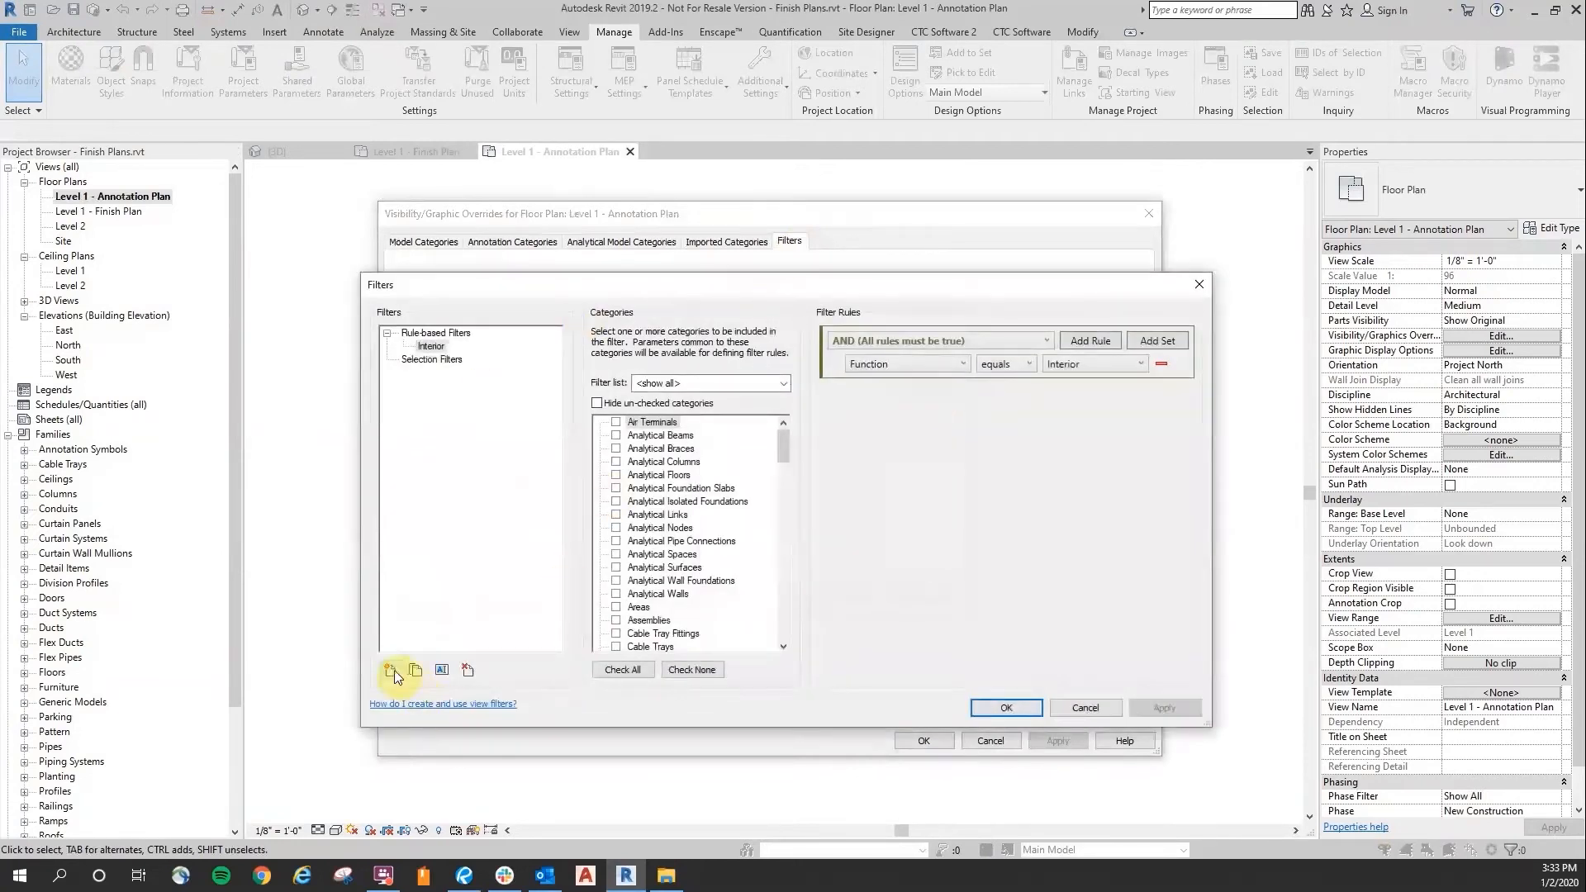
{"action": "left_click", "coordinate": [393, 670]}
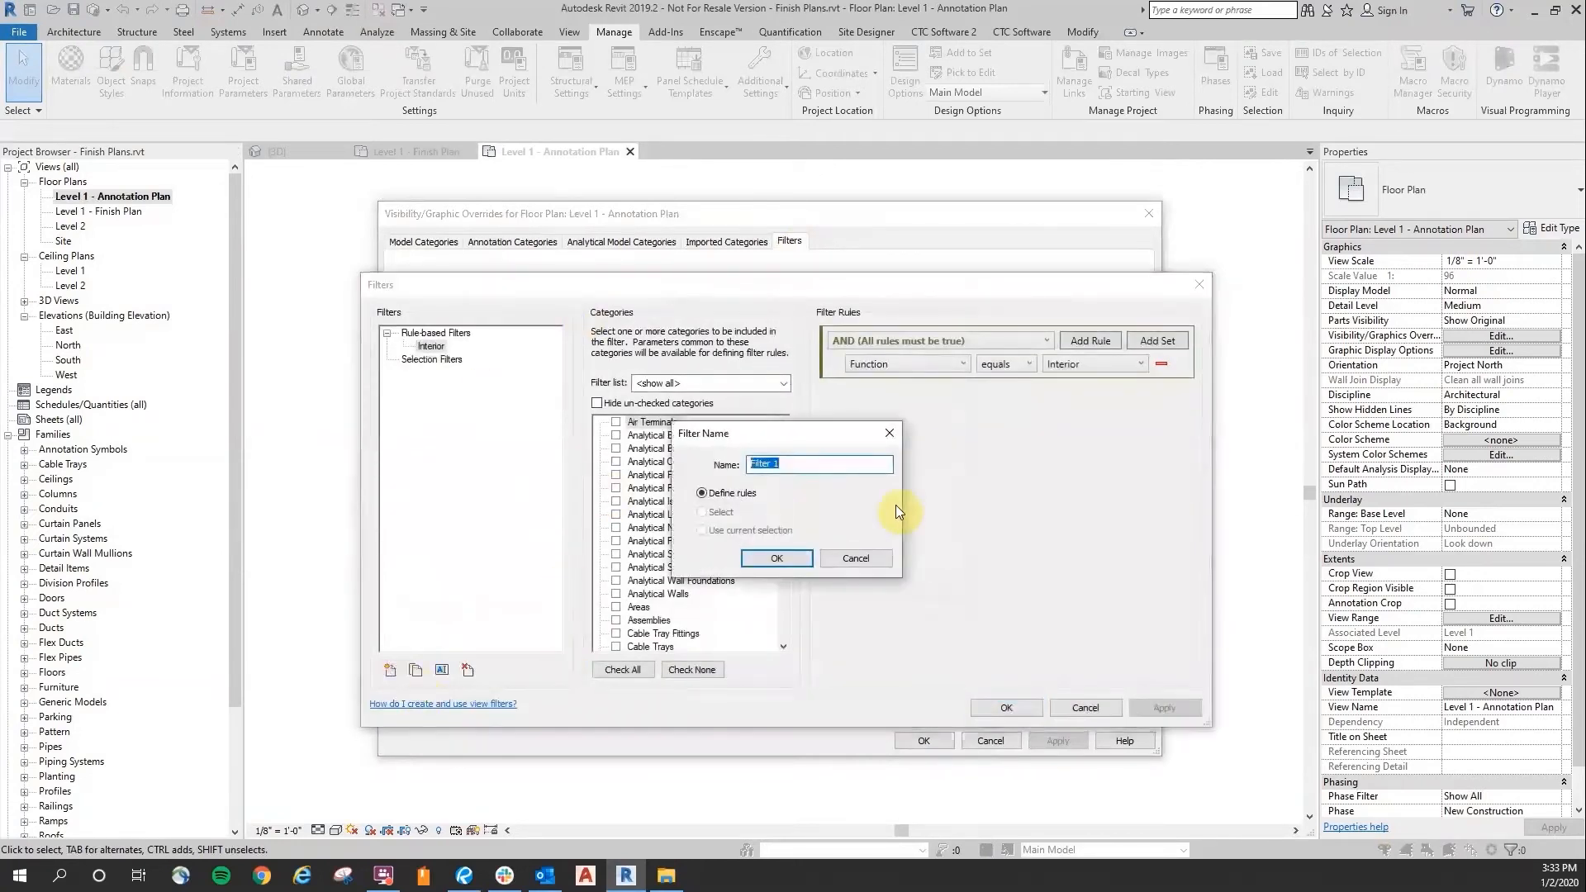
{"action": "type", "text": "INT-Finishes"}
{"action": "left_click_drag", "start_coordinate": [777, 465], "coordinate": [1064, 450]}
{"action": "left_click", "coordinate": [776, 559]}
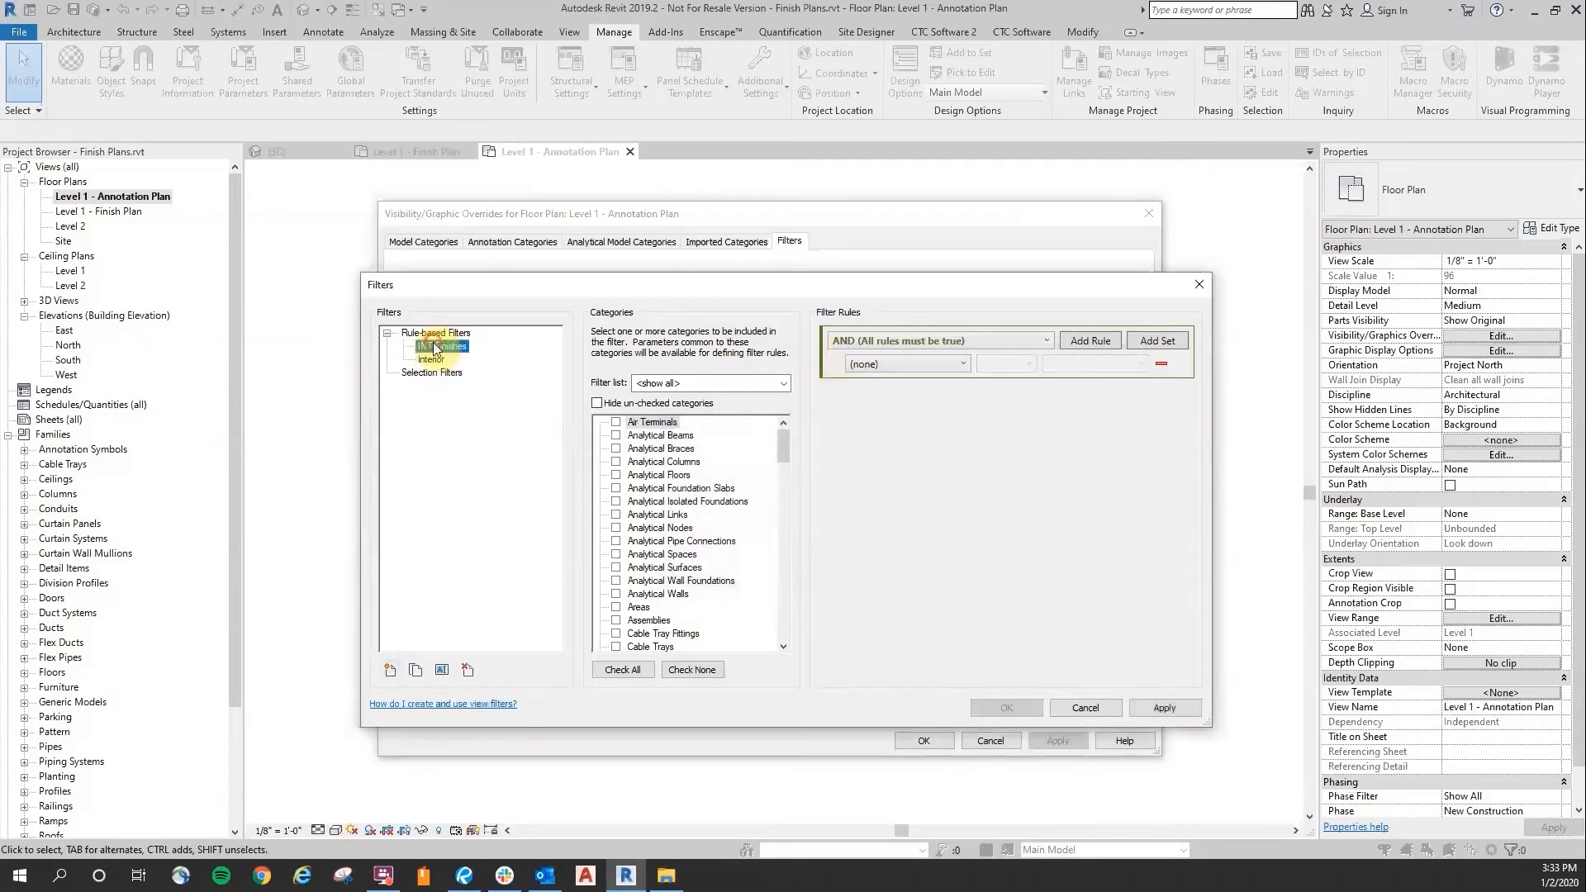
Step: Include the Floors and Walls categories in the INT-Finishes filter
{"action": "left_click_drag", "start_coordinate": [782, 446], "coordinate": [797, 517]}
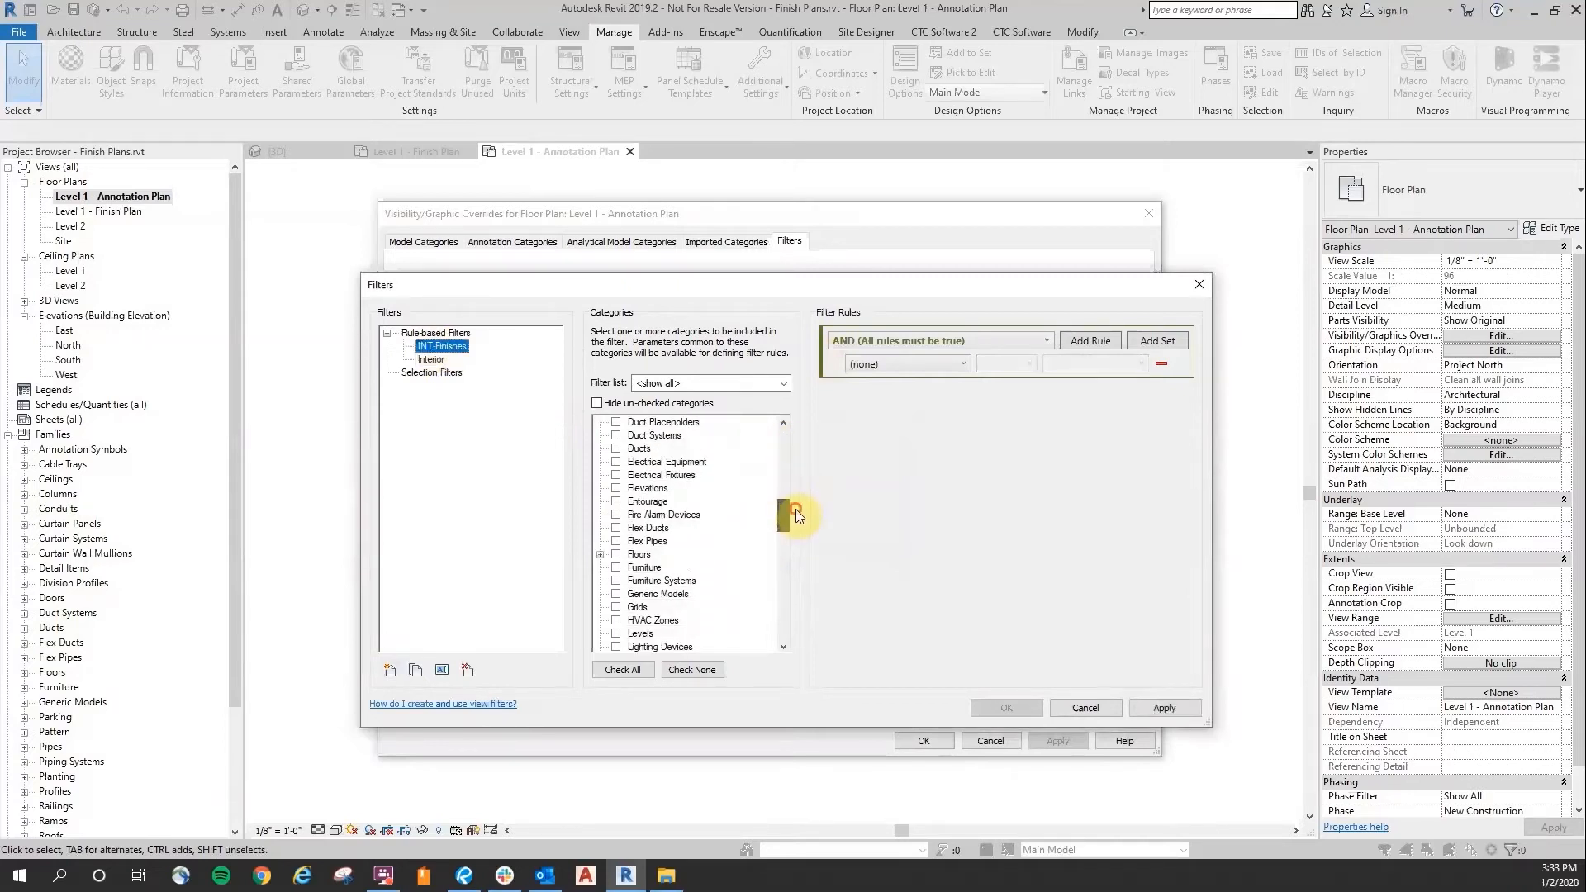
{"action": "left_click", "coordinate": [616, 554]}
{"action": "left_click_drag", "start_coordinate": [780, 514], "coordinate": [790, 631]}
{"action": "left_click", "coordinate": [615, 607]}
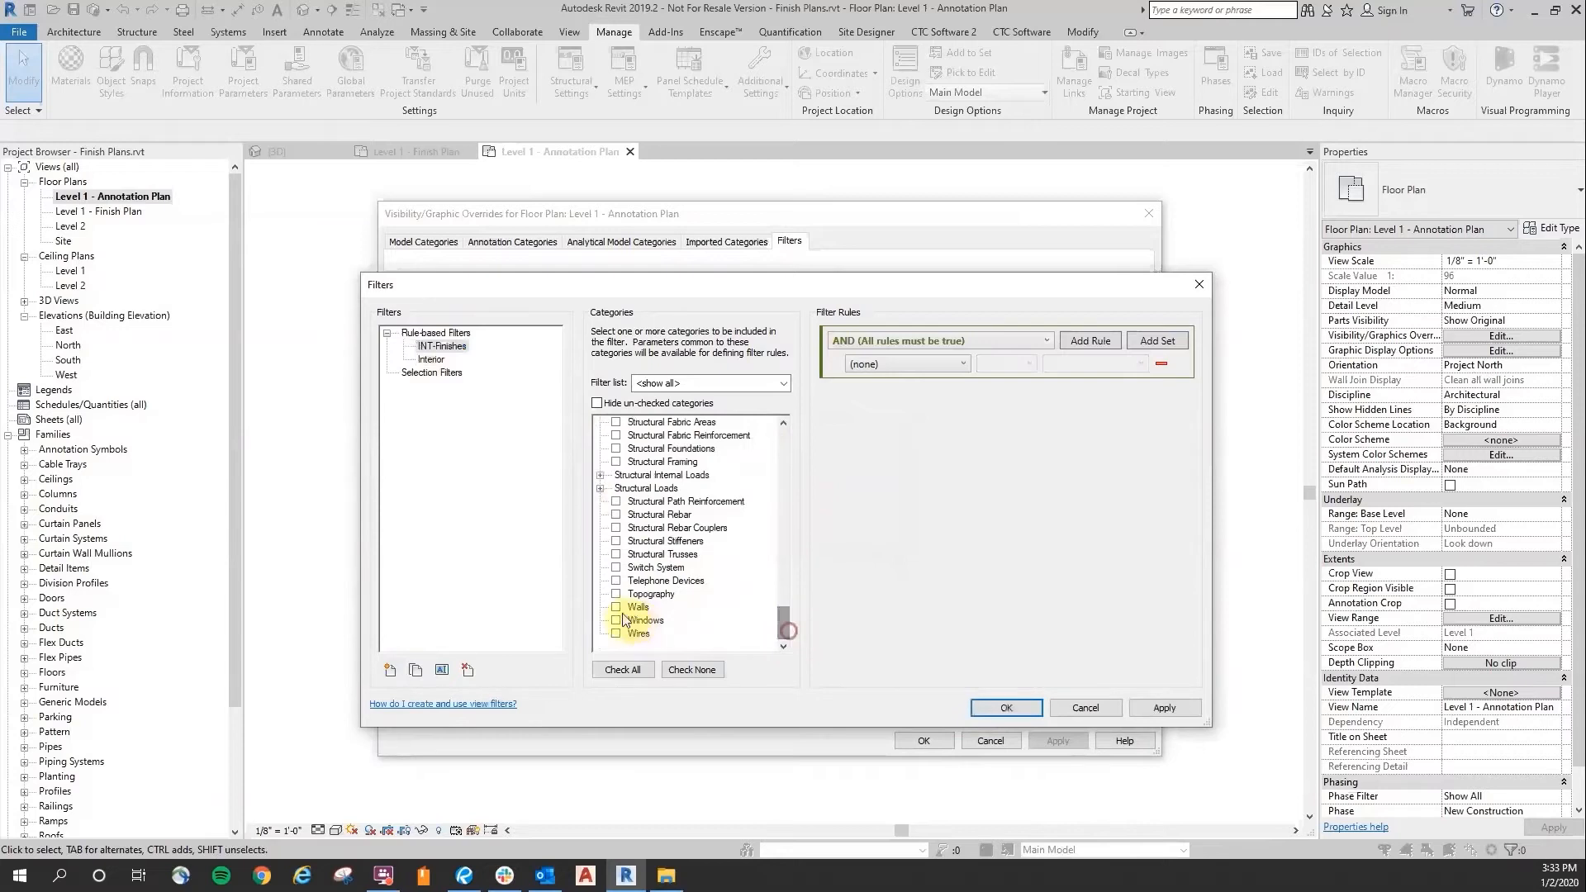
{"action": "left_click_drag", "start_coordinate": [783, 635], "coordinate": [784, 525]}
Step: Define the INT-Finishes filter rule as Type Comments equals INT and accept the filter
{"action": "left_click", "coordinate": [920, 364]}
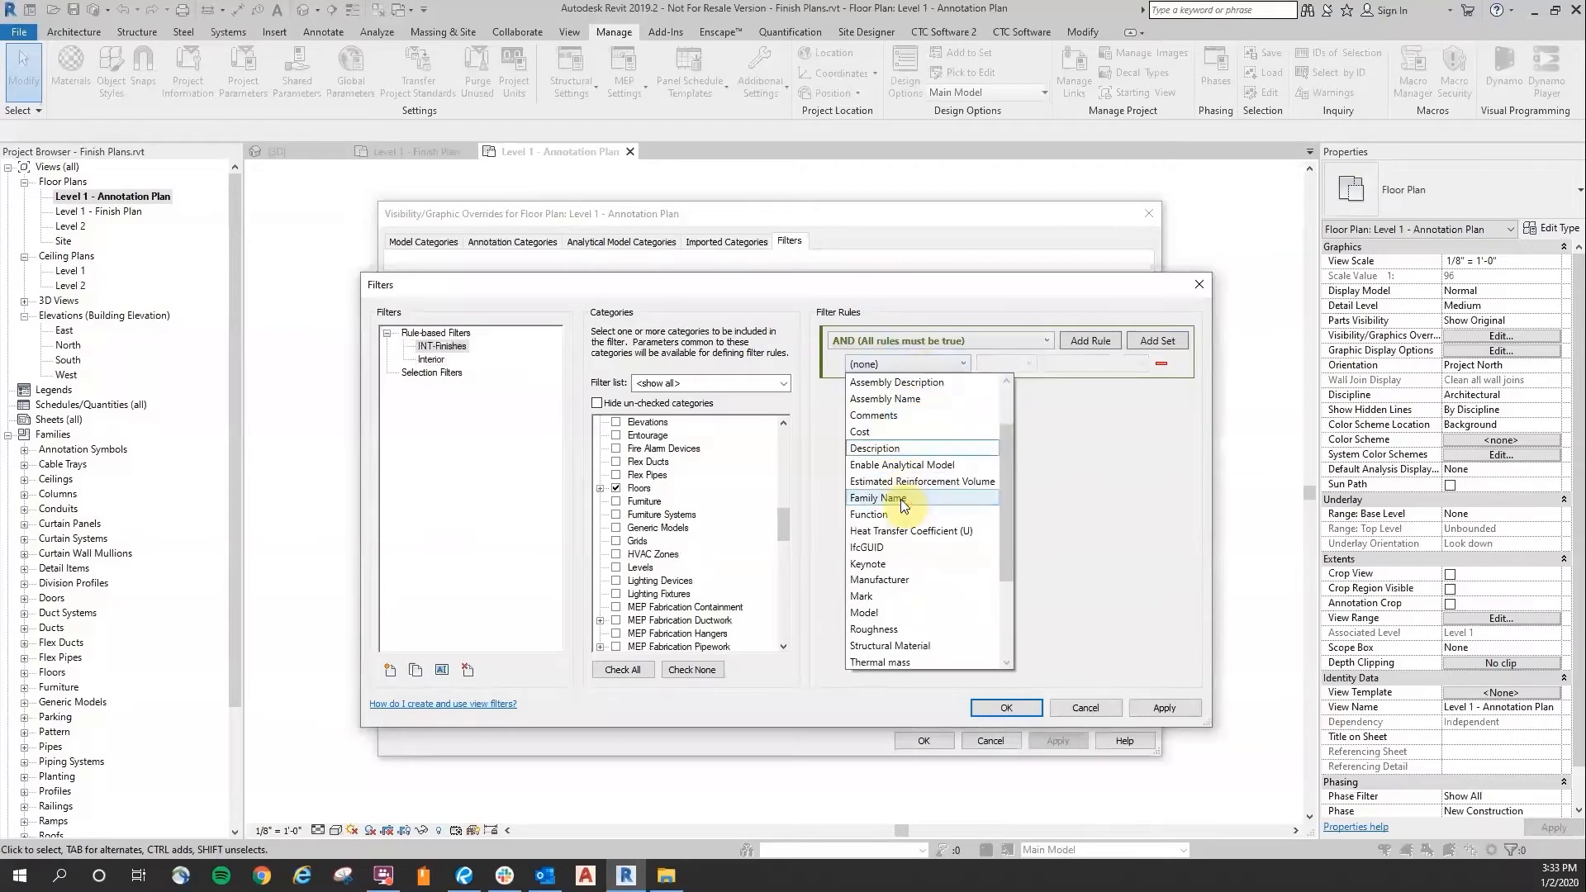
{"action": "scroll", "coordinate": [906, 497], "scroll_direction": "down", "scroll_amount": 3}
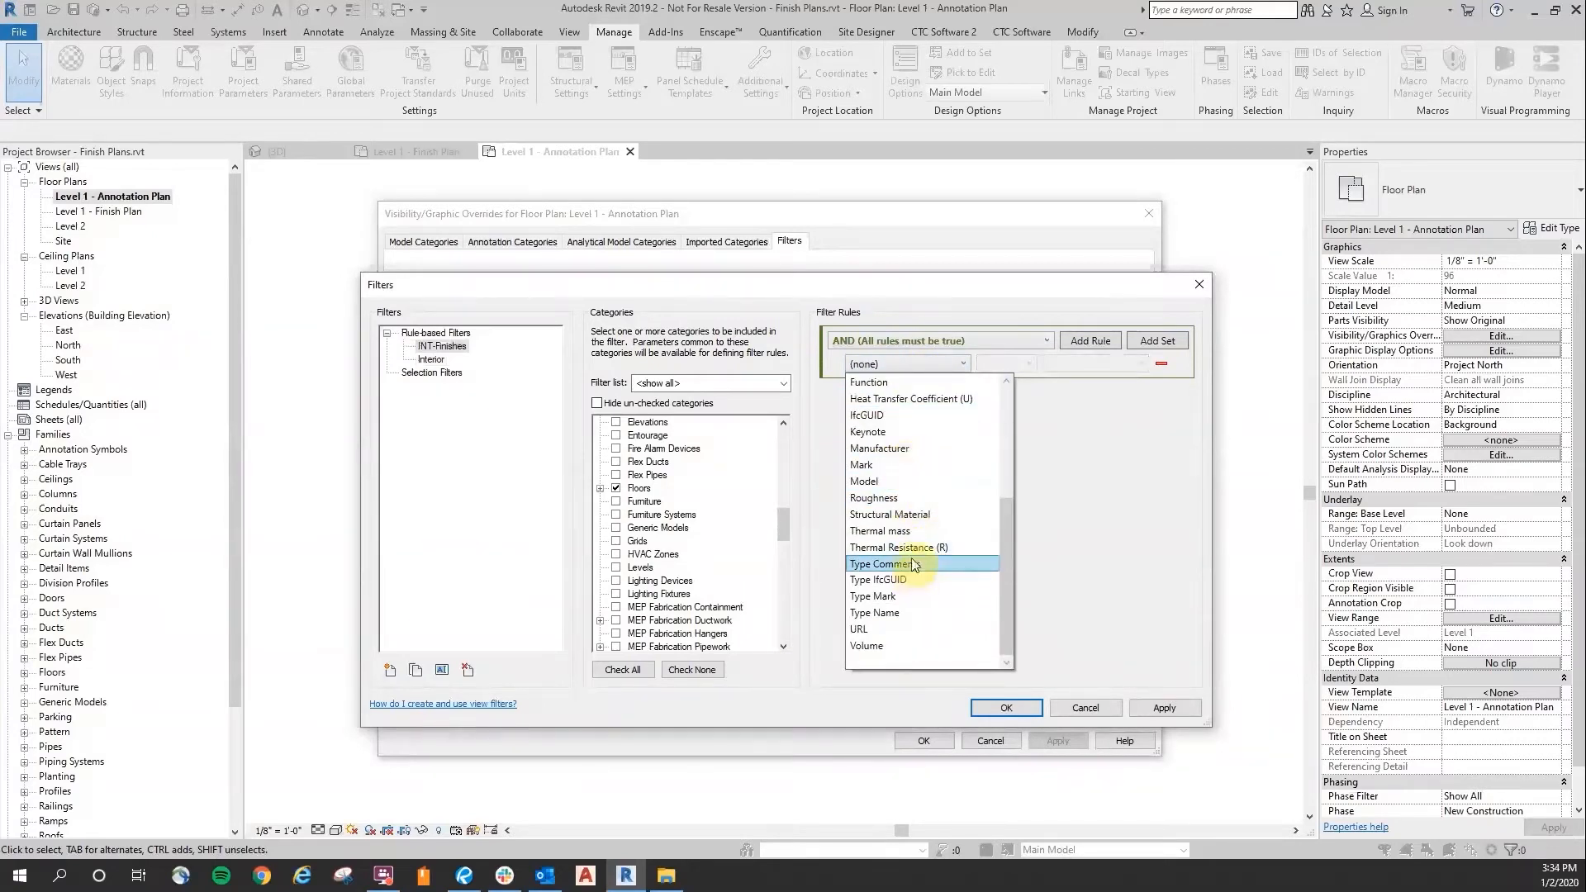
{"action": "left_click", "coordinate": [912, 563]}
{"action": "left_click", "coordinate": [1003, 364]}
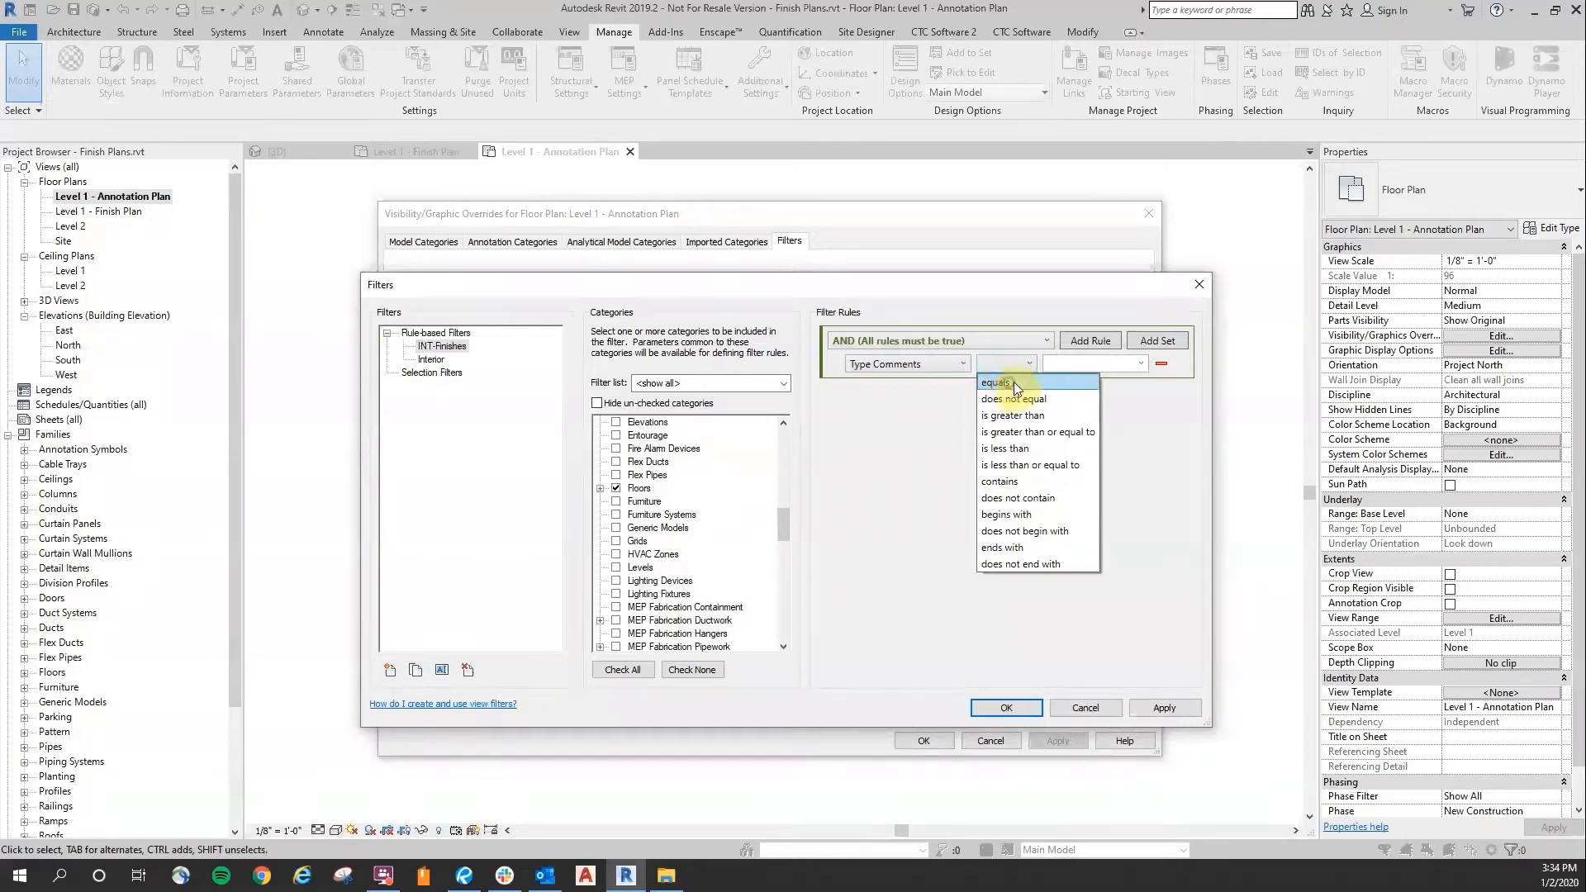
{"action": "left_click", "coordinate": [1009, 381]}
{"action": "left_click", "coordinate": [1066, 363]}
{"action": "type", "text": "INT"}
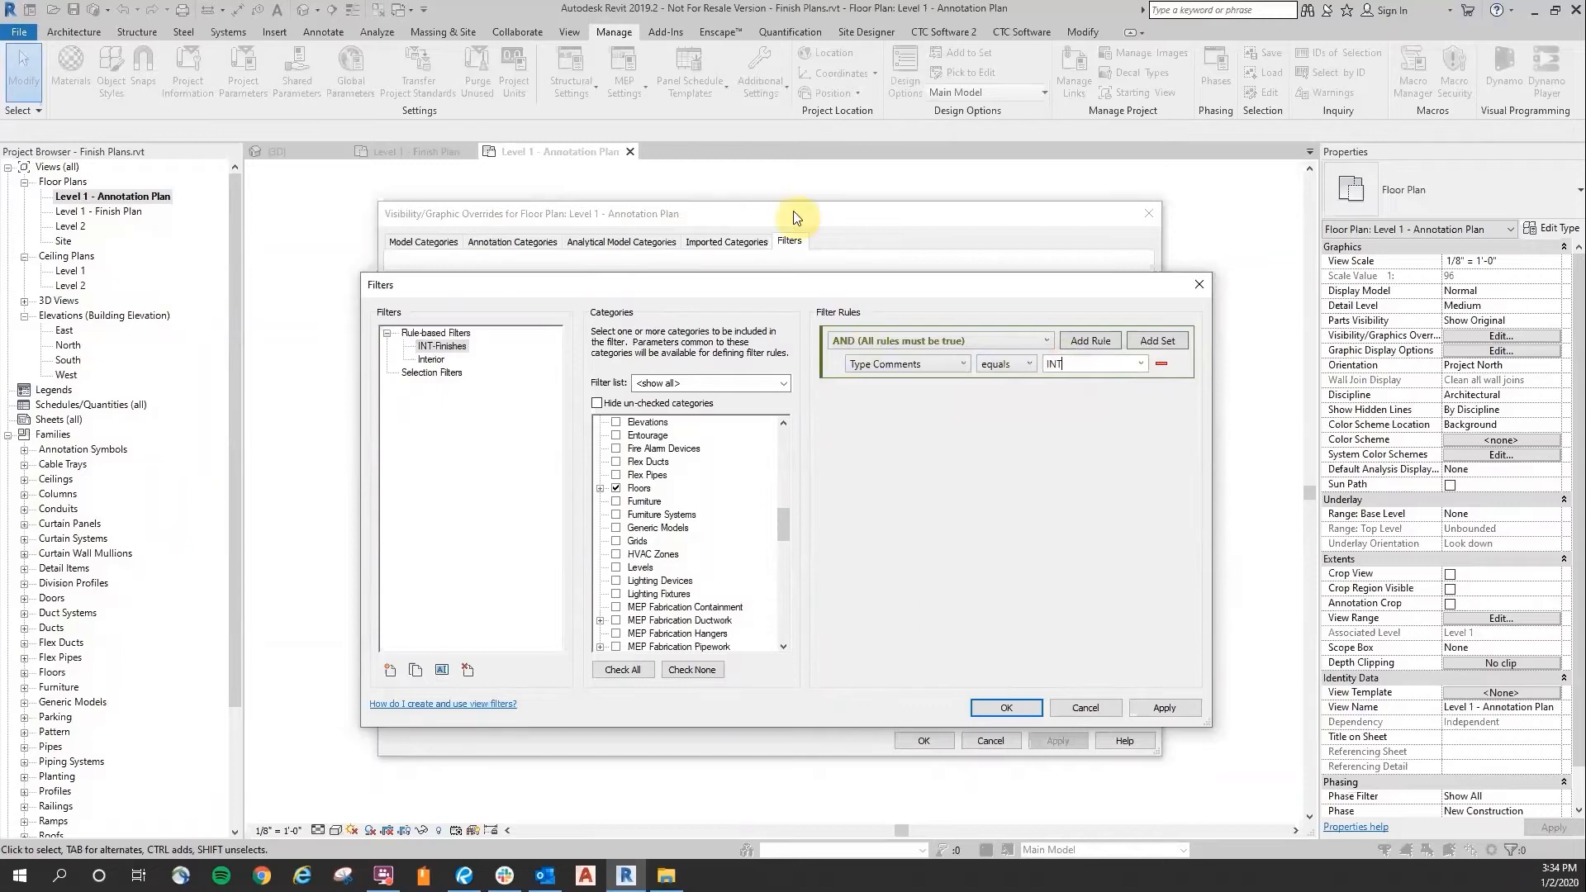
{"action": "left_click", "coordinate": [1006, 707]}
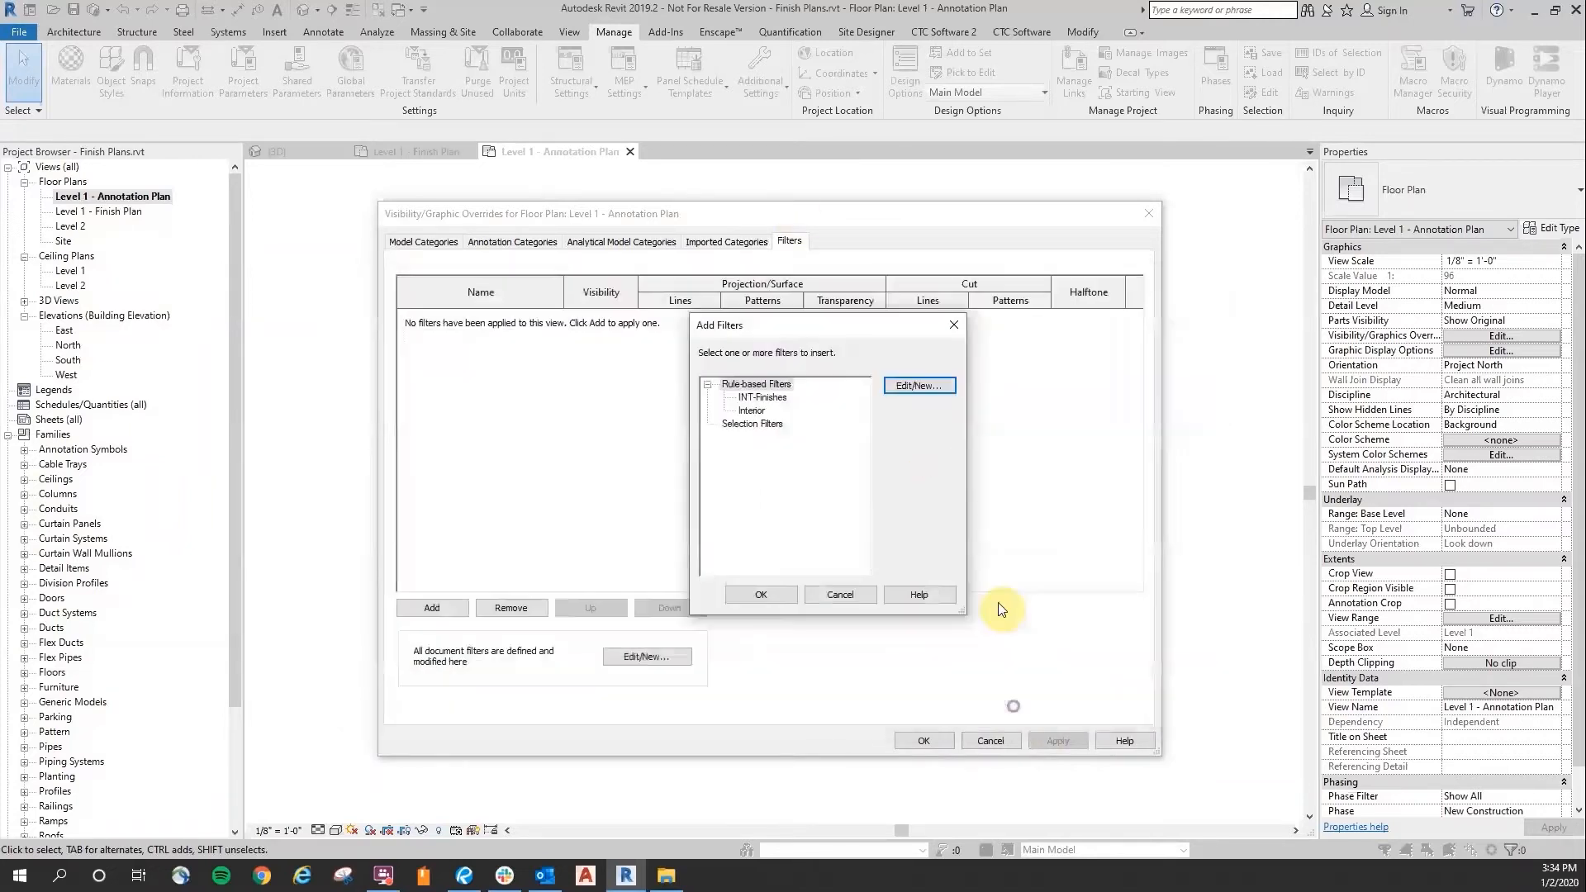
Step: Add the INT-Finishes filter to the Level 1 - Annotation Plan and turn off its visibility
{"action": "left_click", "coordinate": [776, 592]}
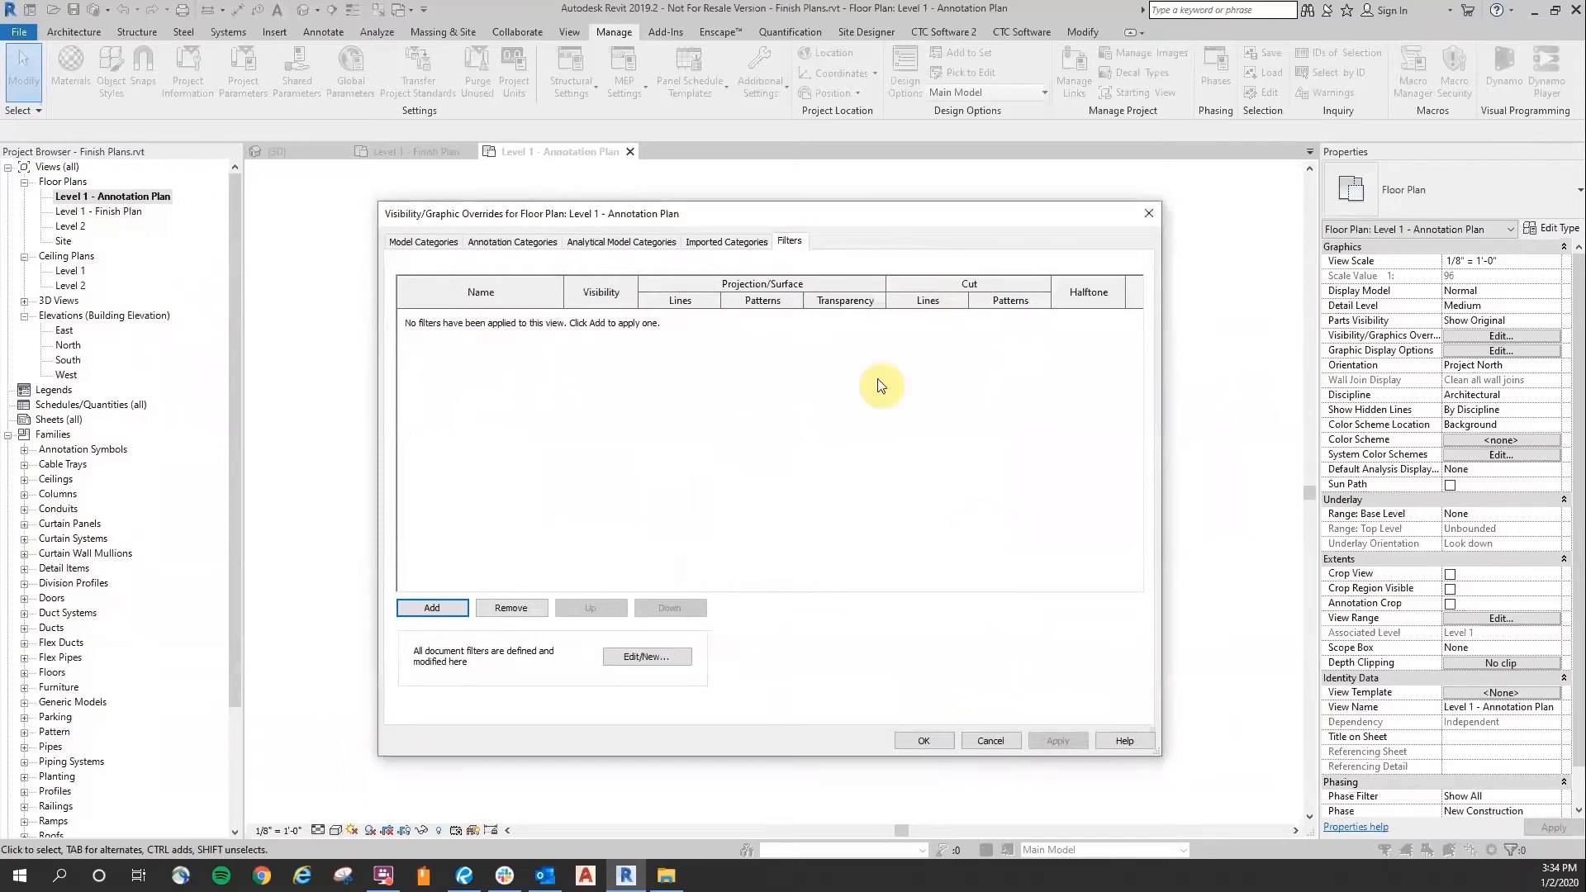
{"action": "left_click_drag", "start_coordinate": [776, 215], "coordinate": [817, 225]}
{"action": "left_click", "coordinate": [469, 633]}
{"action": "left_click", "coordinate": [761, 397]}
{"action": "left_click", "coordinate": [763, 594]}
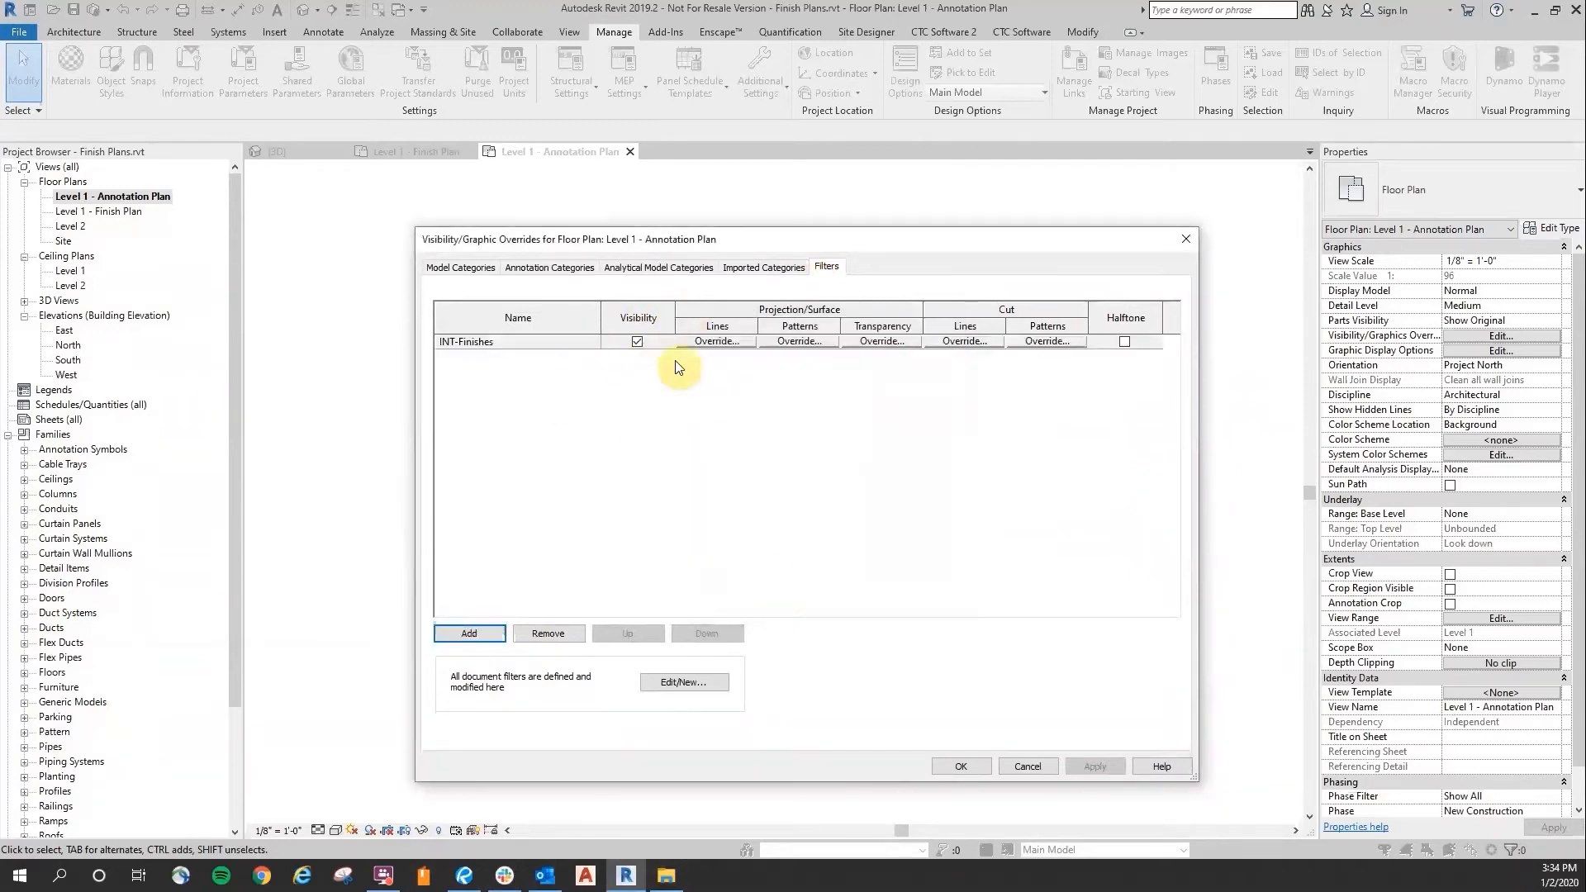
{"action": "left_click", "coordinate": [637, 342]}
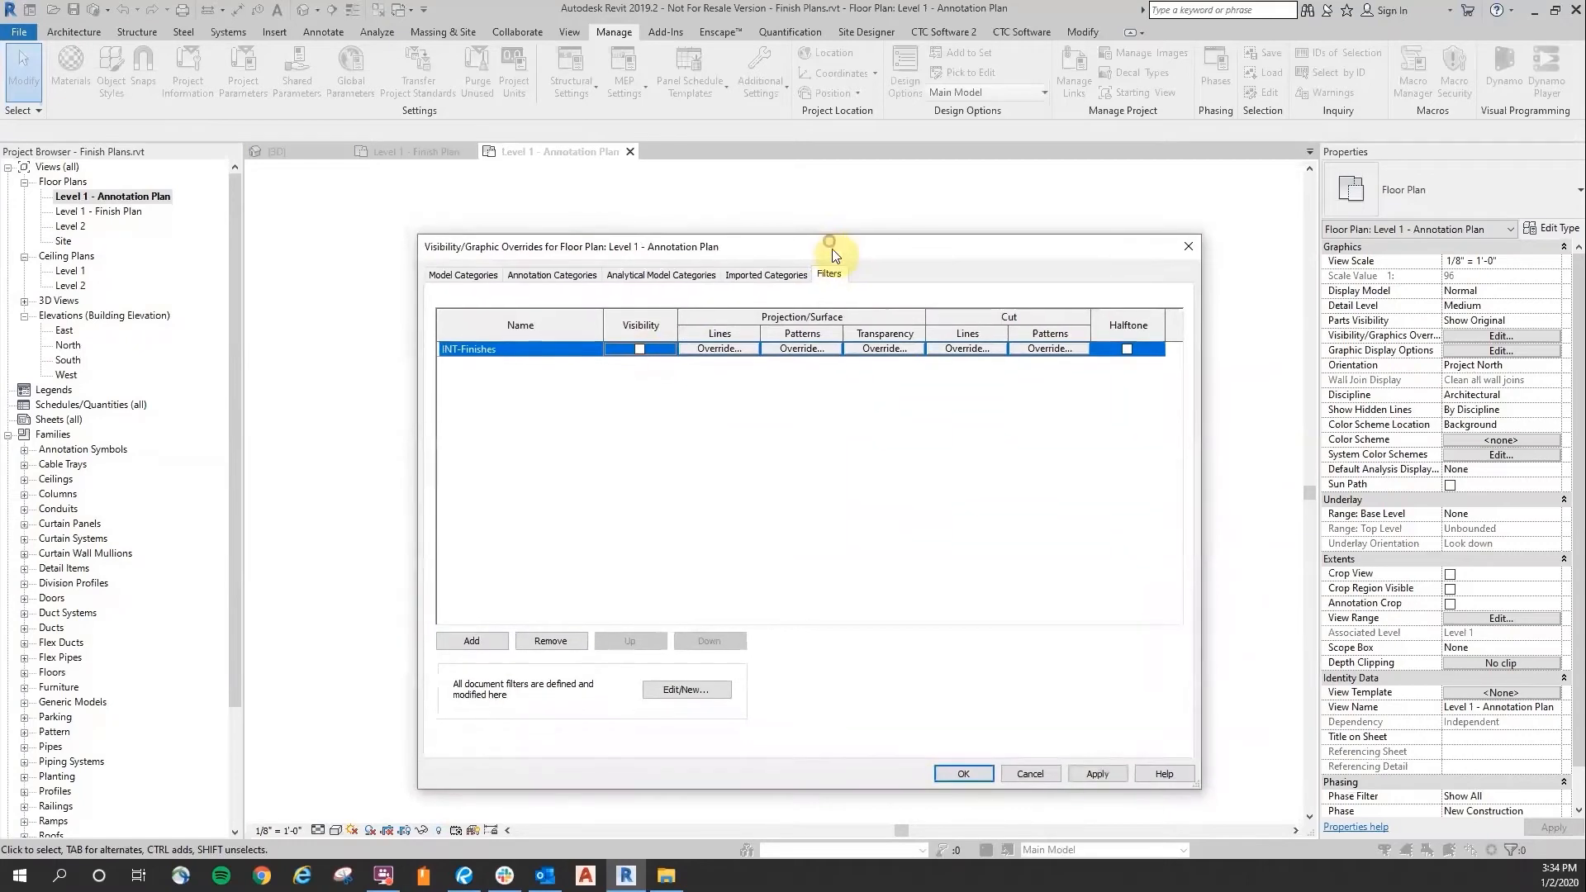
{"action": "left_click", "coordinate": [965, 767]}
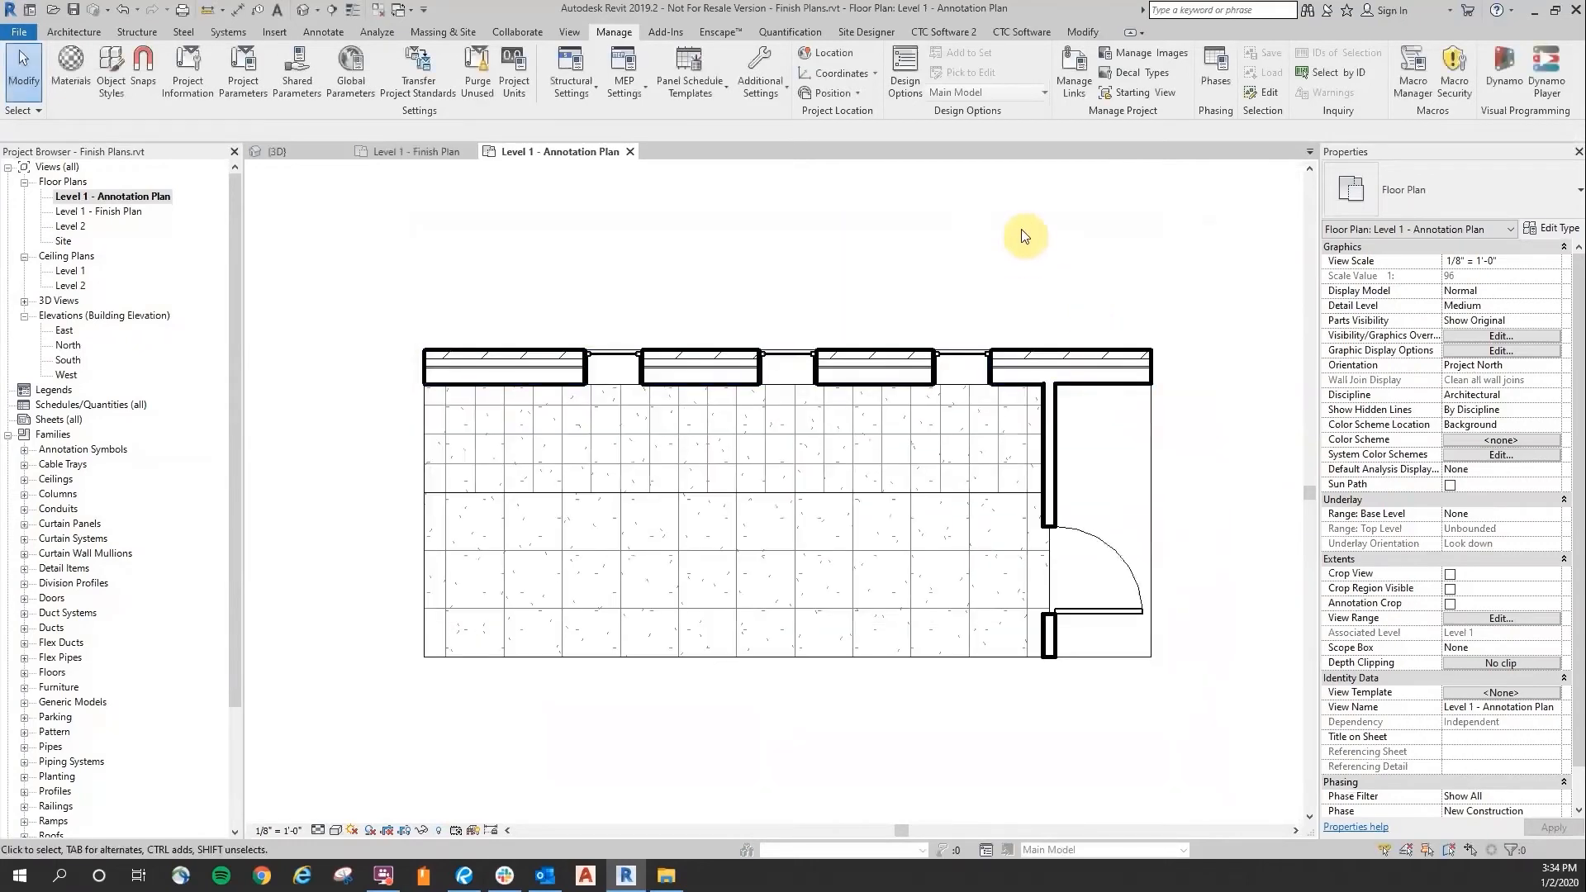
Step: Switch to the {3D} view of the room
{"action": "left_click", "coordinate": [280, 153]}
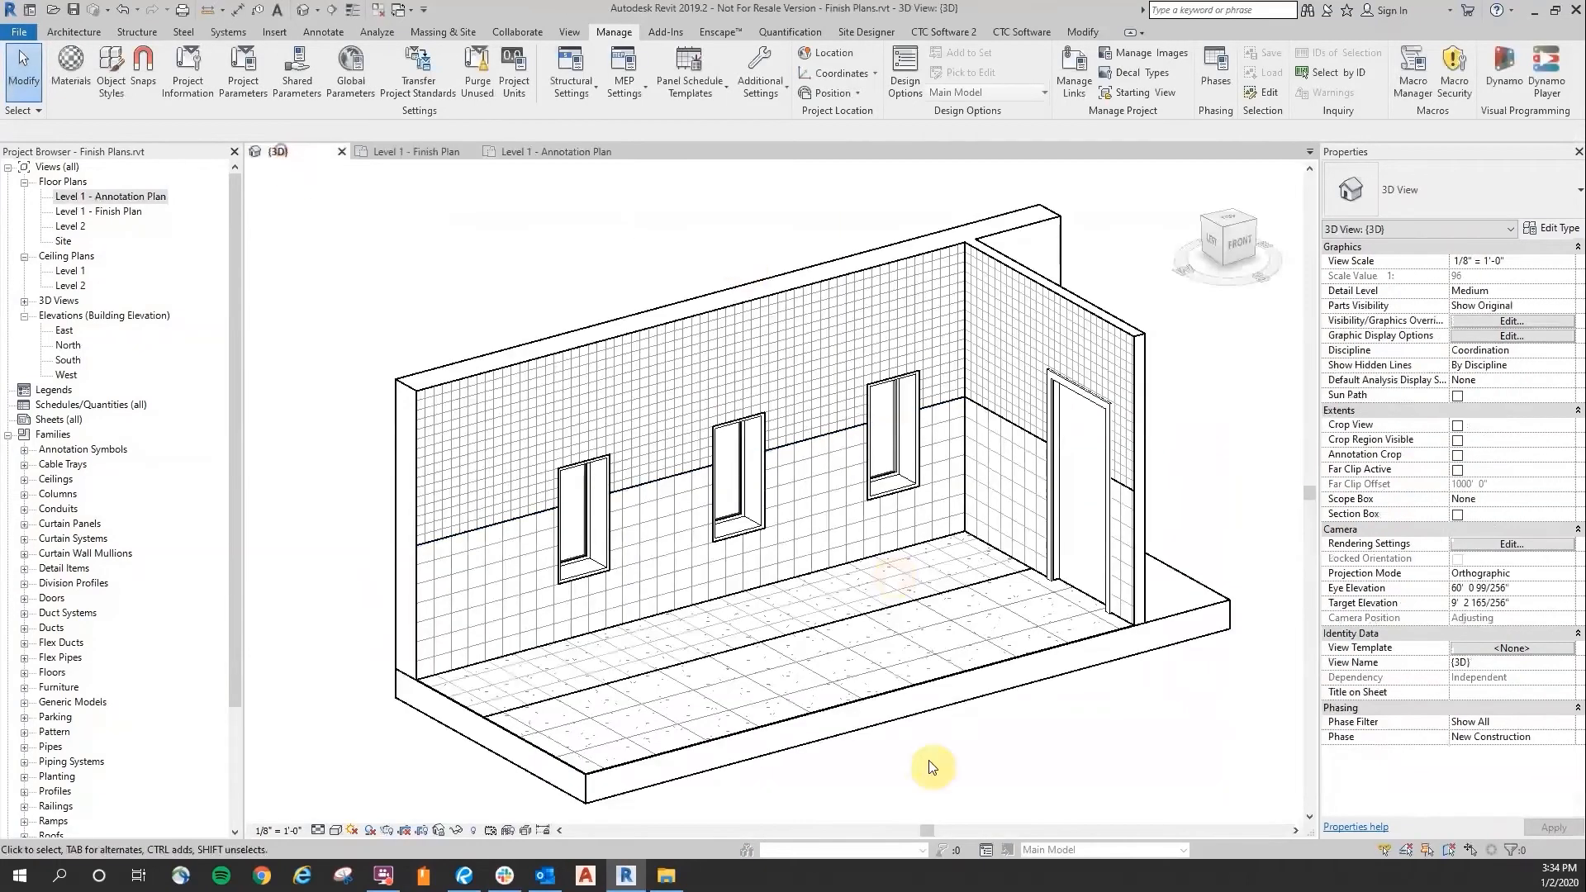
Step: Set the Type Comments of the INT-Finish Floor type to INT
{"action": "left_click", "coordinate": [912, 682]}
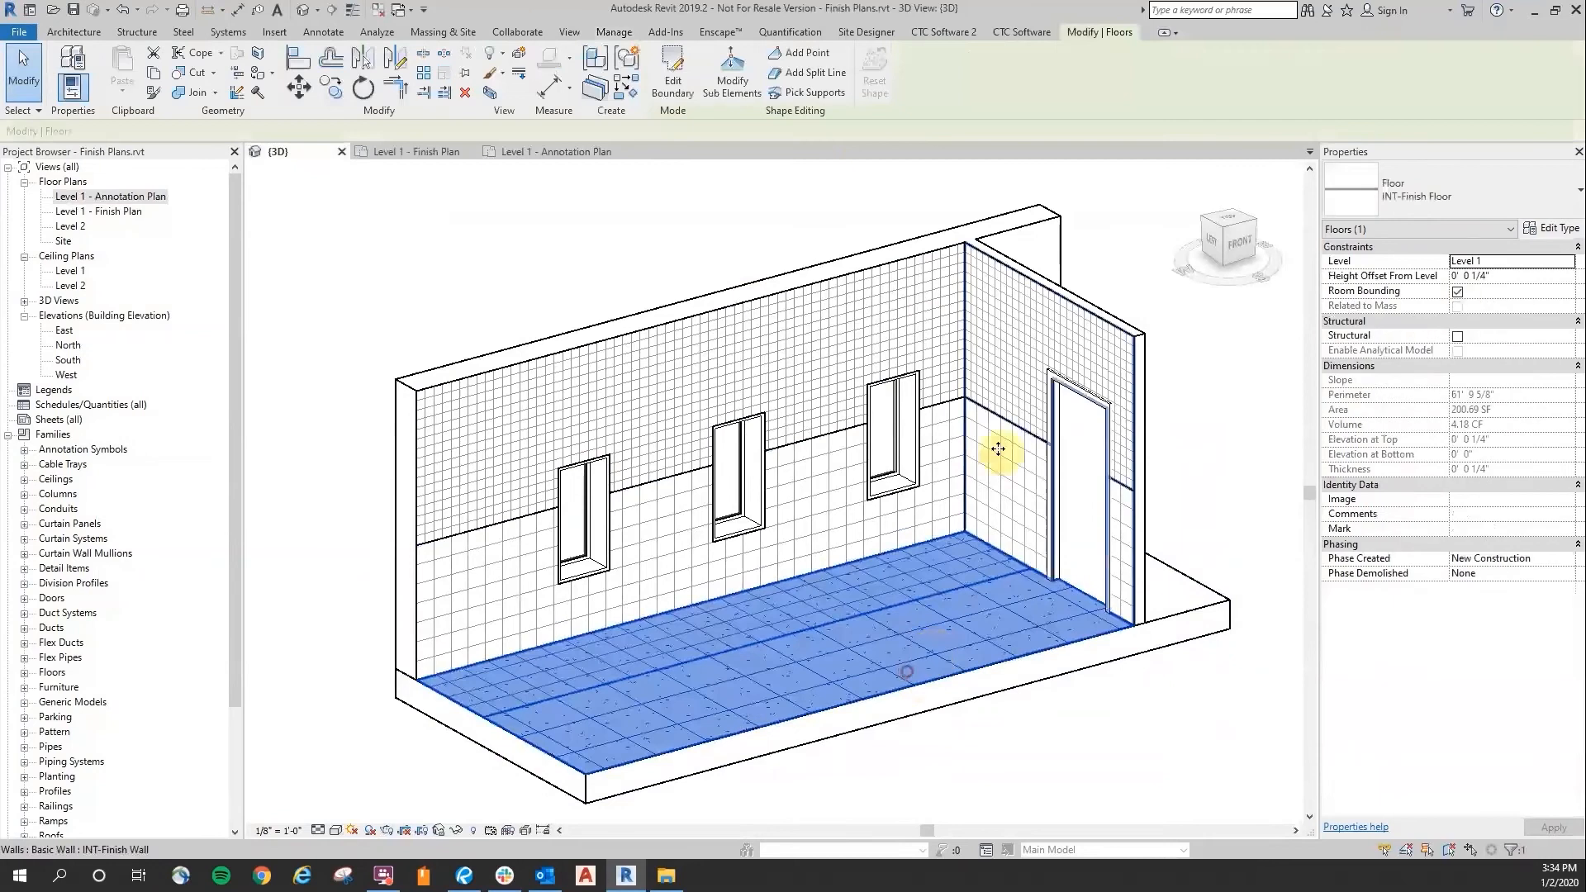
{"action": "left_click", "coordinate": [1530, 229]}
{"action": "left_click_drag", "start_coordinate": [1223, 371], "coordinate": [1223, 450]}
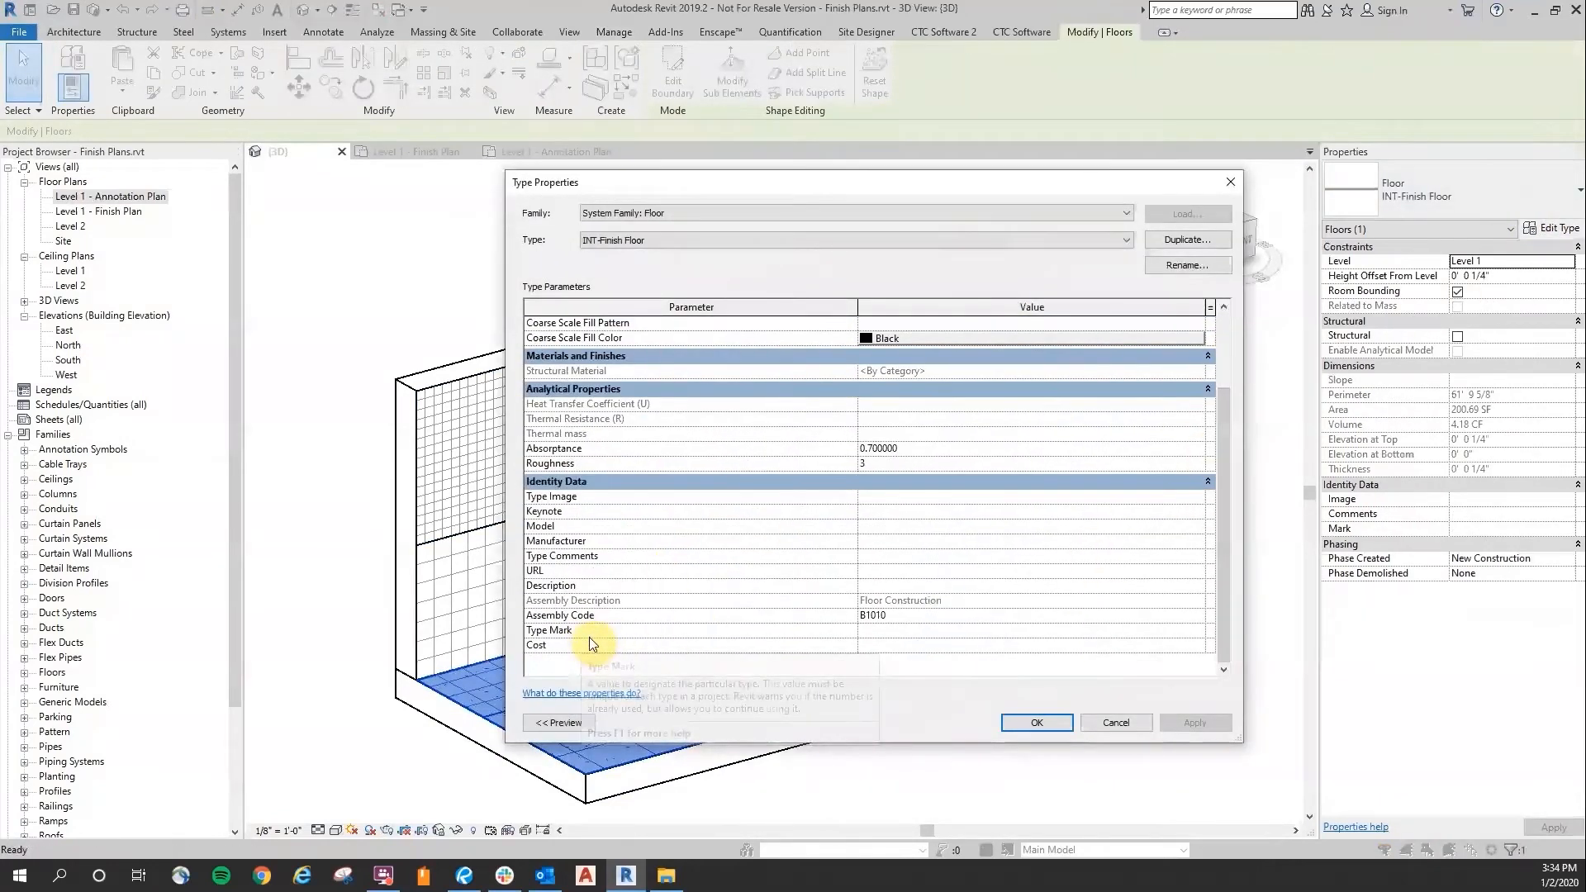
{"action": "left_click", "coordinate": [864, 557]}
{"action": "type", "text": "INT"}
{"action": "left_click", "coordinate": [1044, 723]}
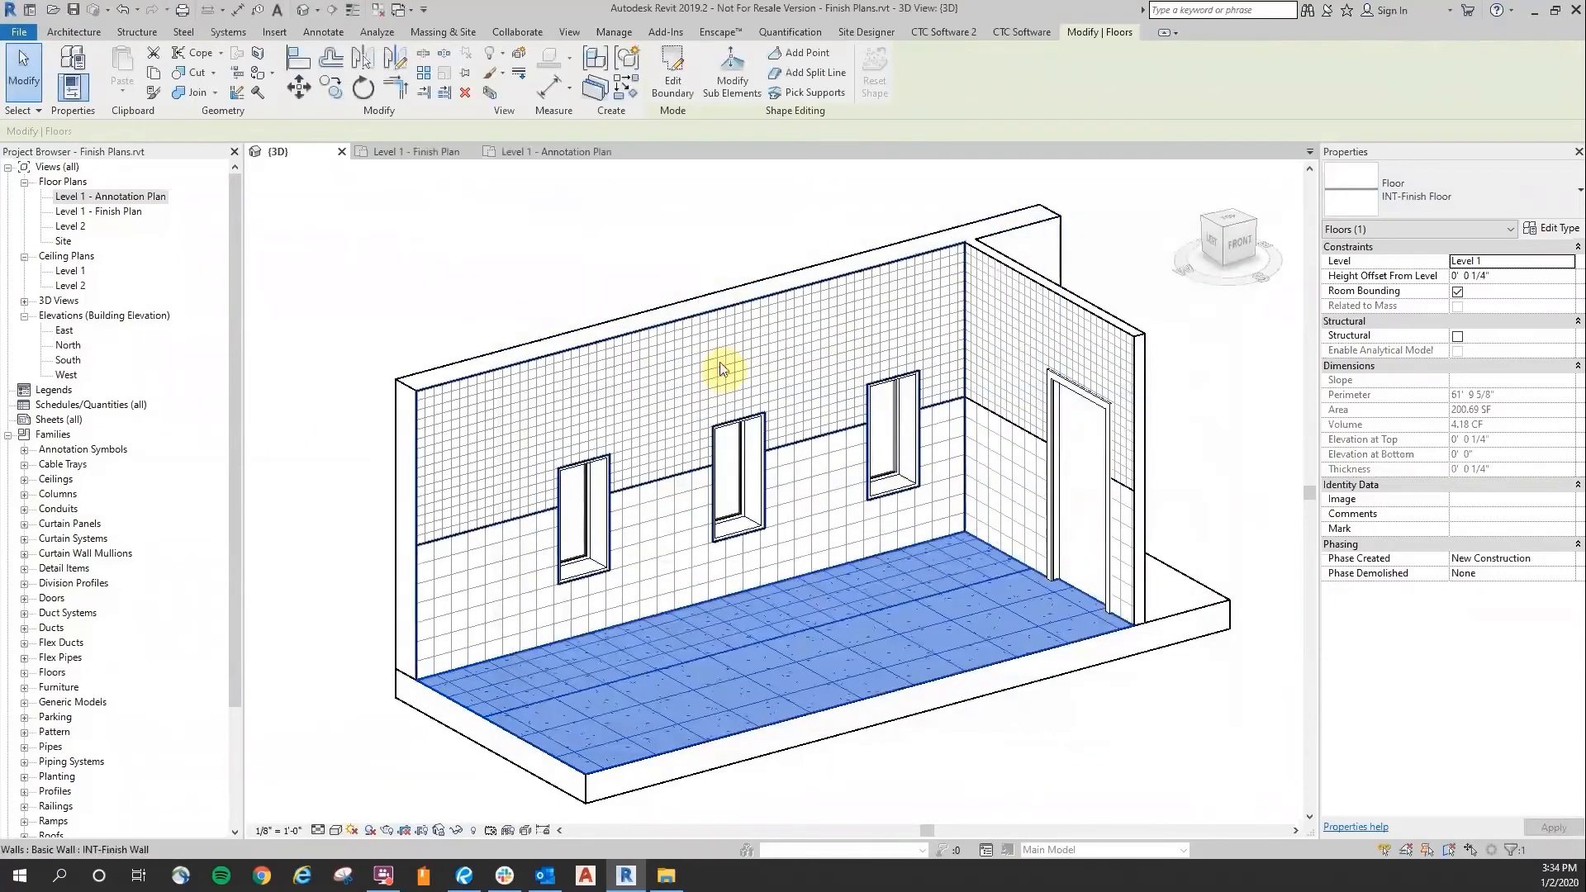
Step: Set the Type Comments of the INT-Finish Wall type to INT, then deselect the wall
{"action": "left_click", "coordinate": [723, 365]}
{"action": "left_click", "coordinate": [1553, 228]}
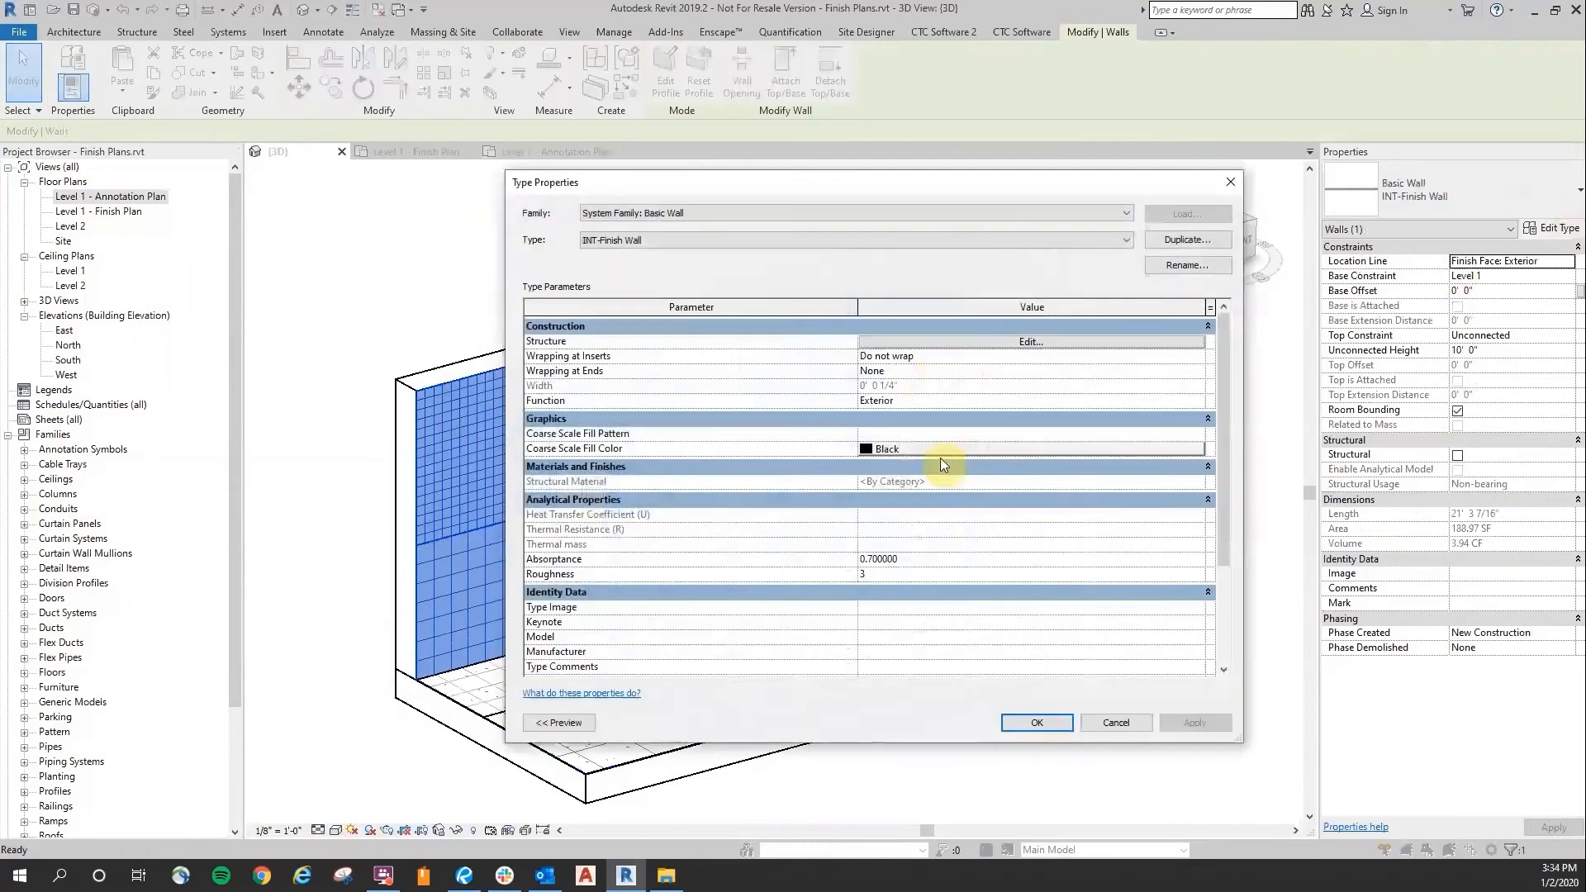
{"action": "scroll", "coordinate": [949, 463], "scroll_direction": "down", "scroll_amount": 5}
{"action": "left_click", "coordinate": [876, 544]}
{"action": "left_click", "coordinate": [908, 540]}
{"action": "type", "text": "INT"}
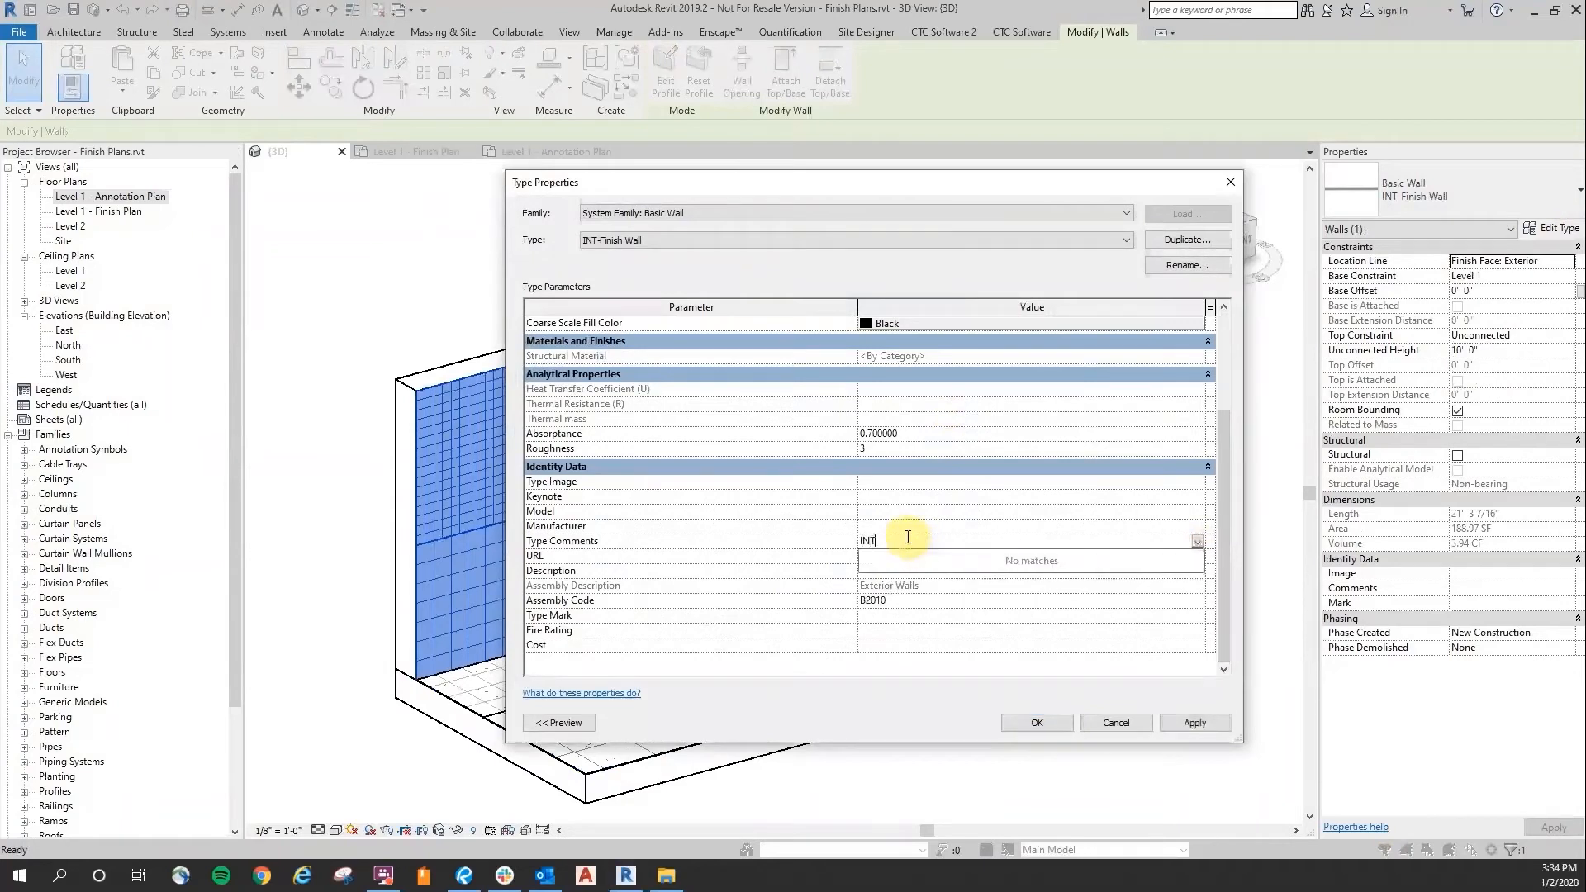
{"action": "left_click", "coordinate": [1053, 722]}
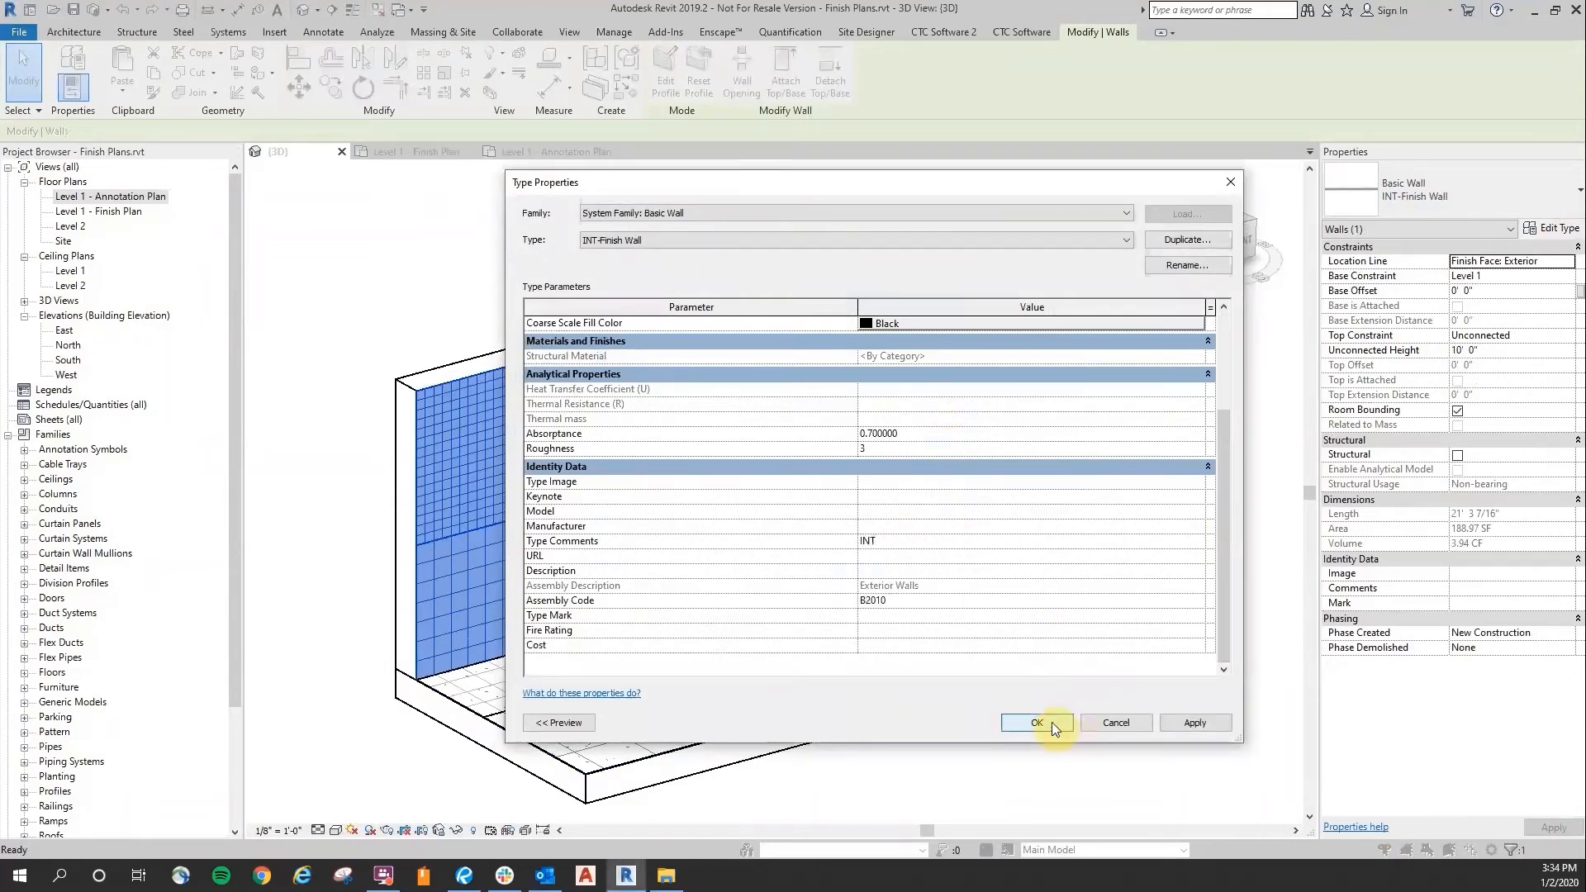
{"action": "left_click", "coordinate": [1039, 724]}
{"action": "left_click", "coordinate": [562, 248]}
Step: Compare the Level 1 finish and annotation plans, and check the filters applied to the annotation plan
{"action": "left_click", "coordinate": [415, 151]}
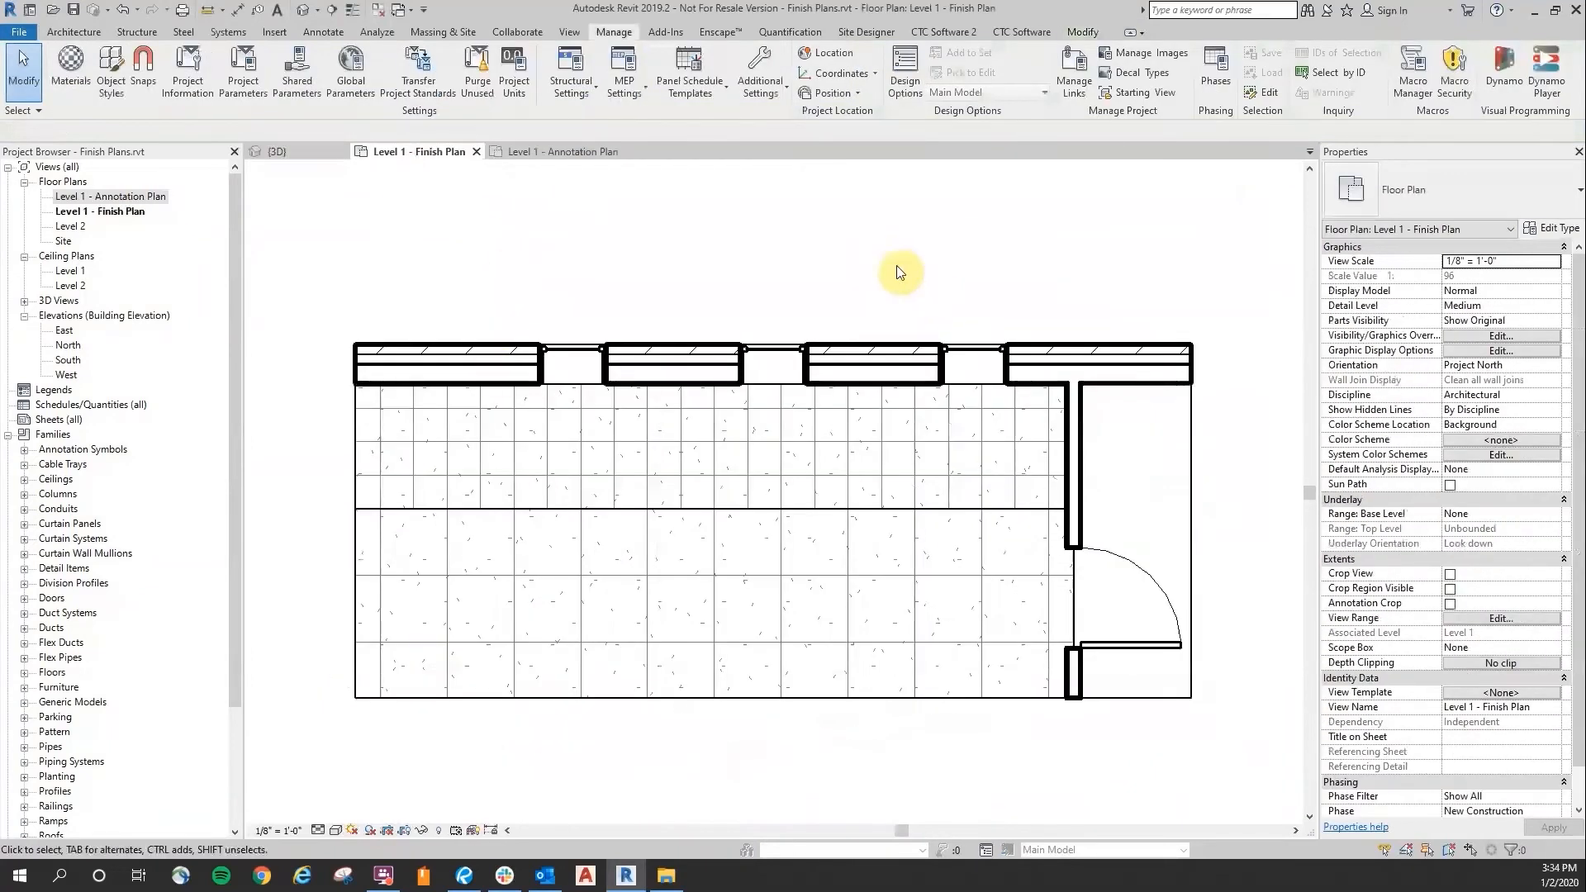
{"action": "left_click", "coordinate": [569, 153]}
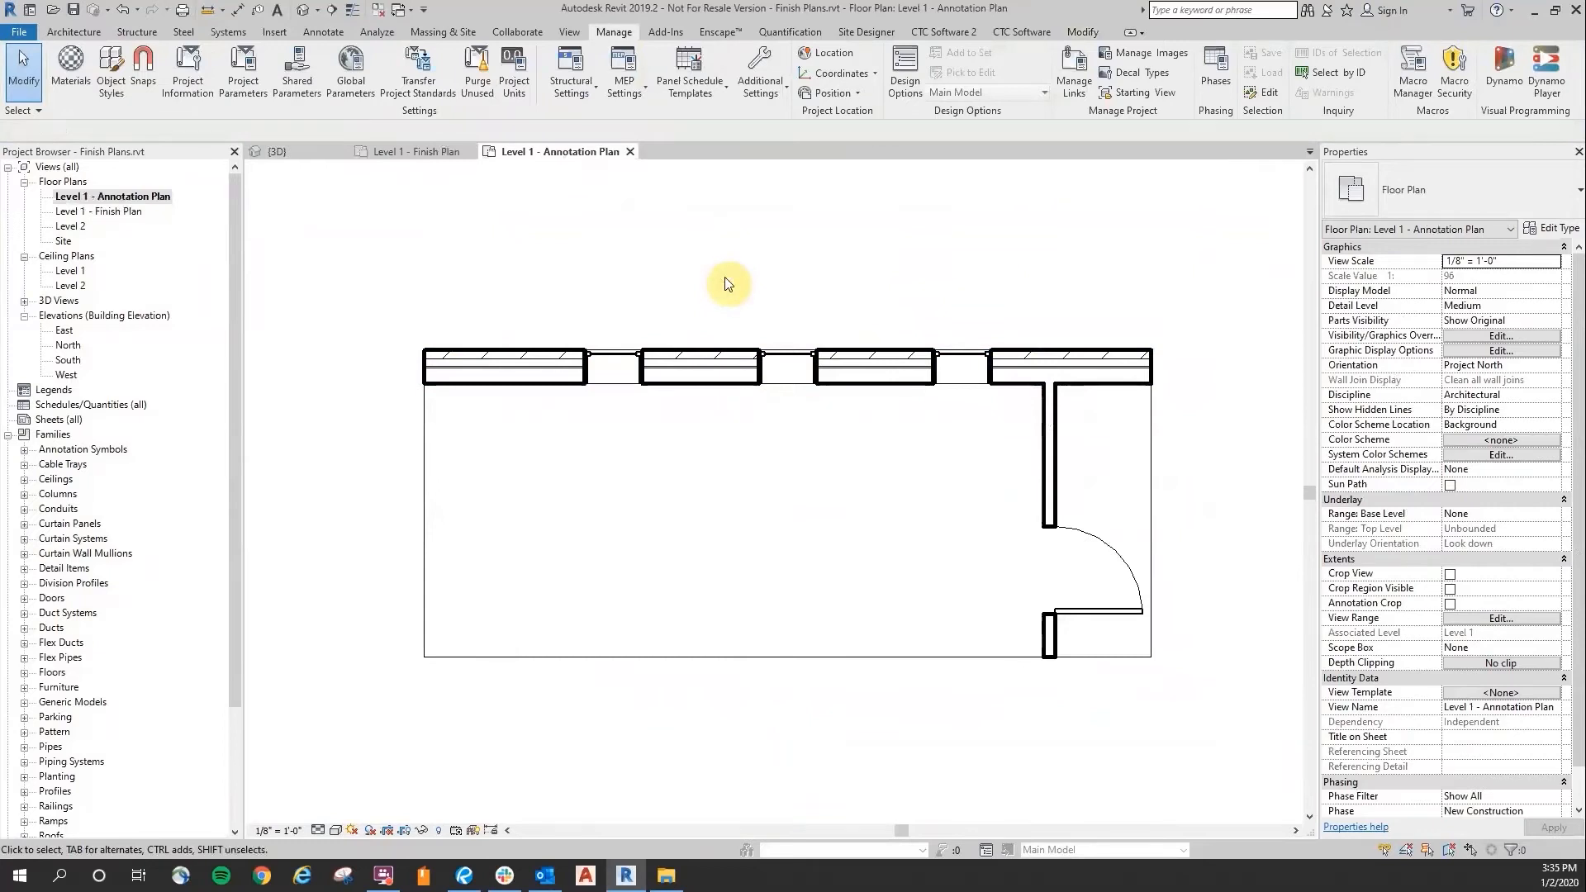
{"action": "key", "text": "v"}
{"action": "key", "text": "v"}
{"action": "left_click", "coordinate": [830, 274]}
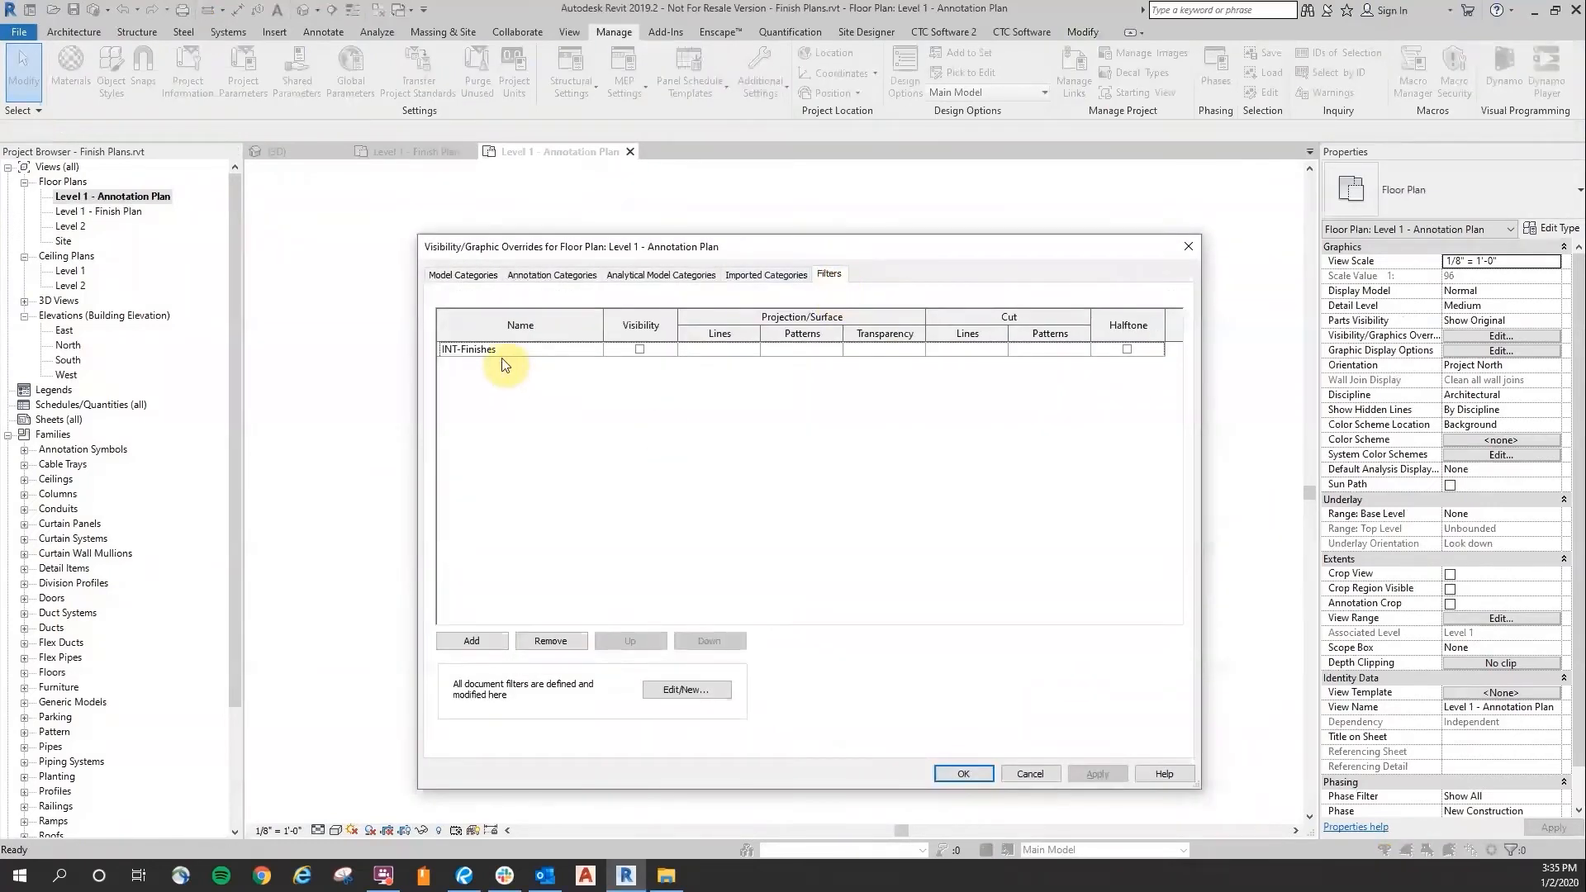
{"action": "left_click", "coordinate": [964, 774]}
{"action": "left_click", "coordinate": [419, 152]}
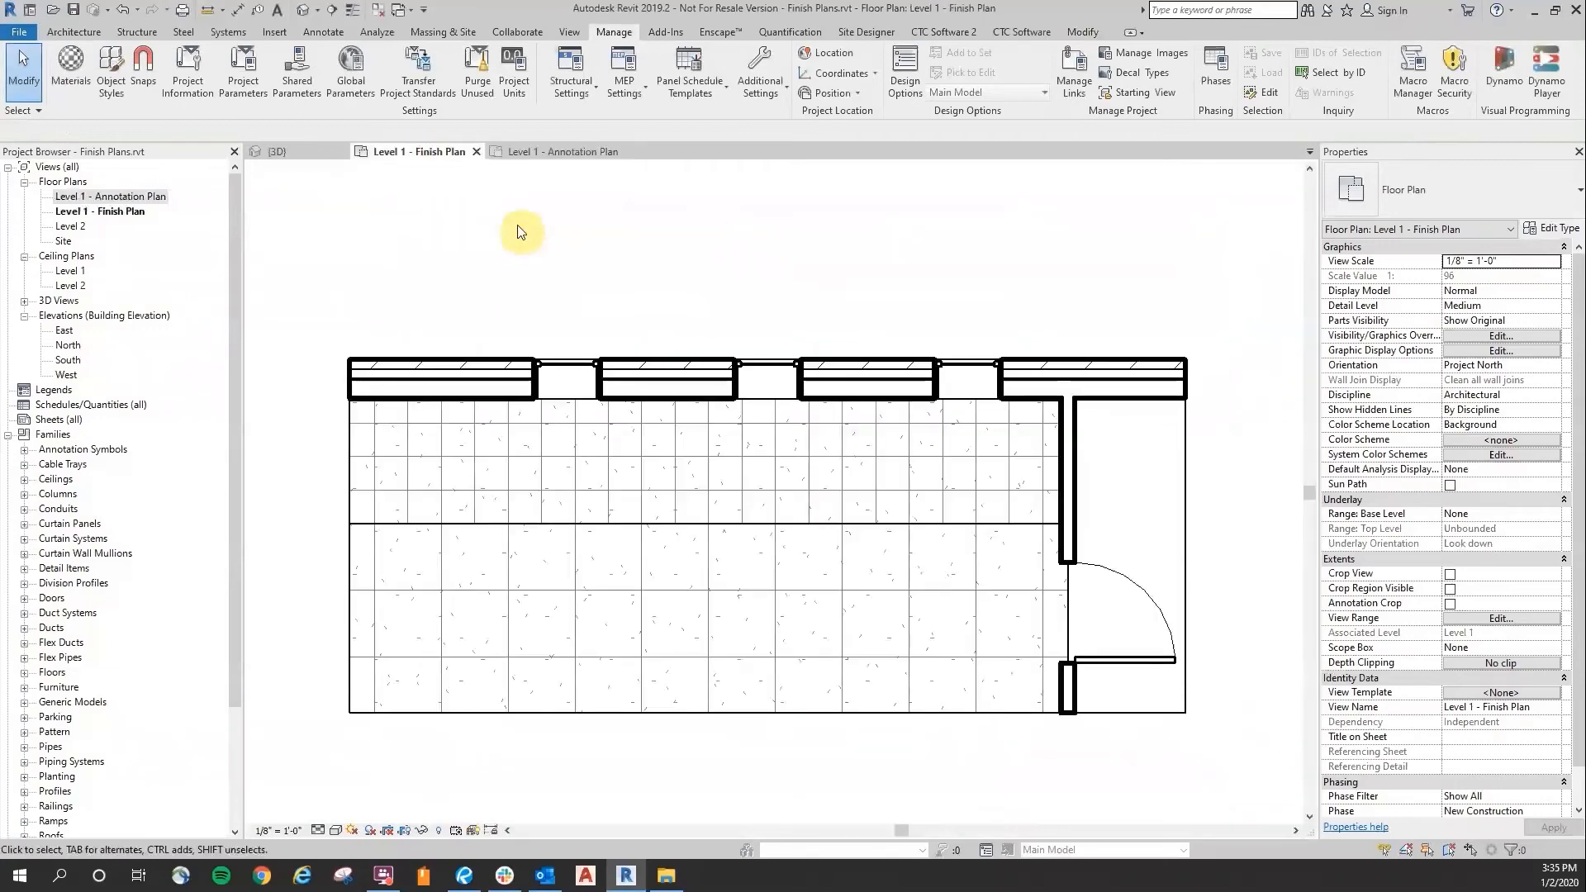
Step: Add the INT-Finishes filter to the 3D view's visibility overrides and turn off its visibility
{"action": "left_click", "coordinate": [289, 151]}
{"action": "key", "text": "v"}
{"action": "key", "text": "g"}
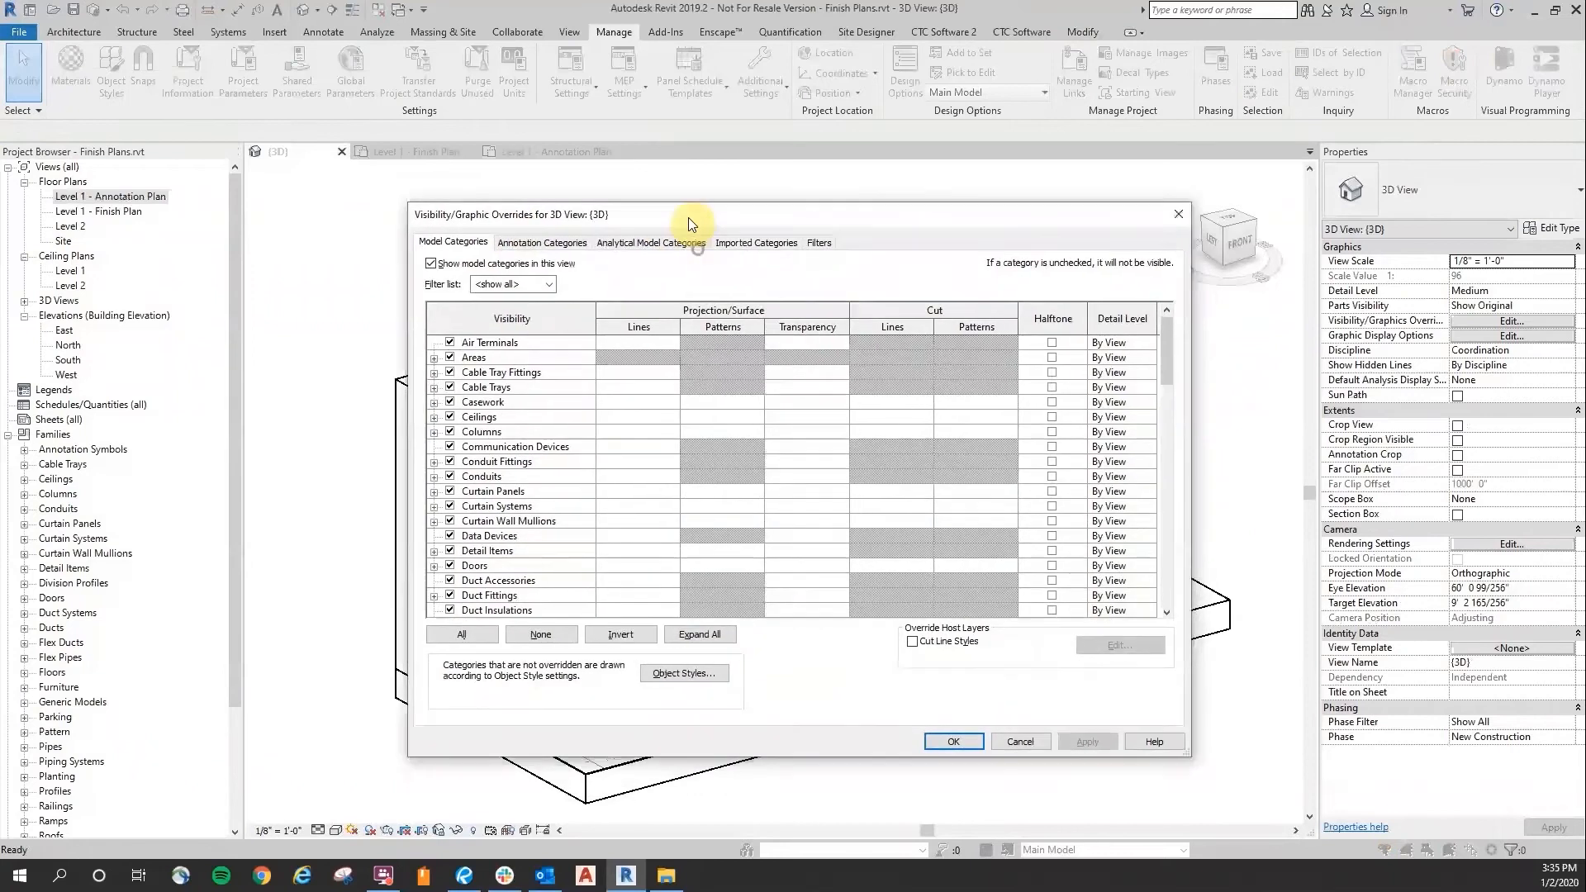
{"action": "left_click_drag", "start_coordinate": [689, 218], "coordinate": [675, 213]}
{"action": "left_click", "coordinate": [805, 234]}
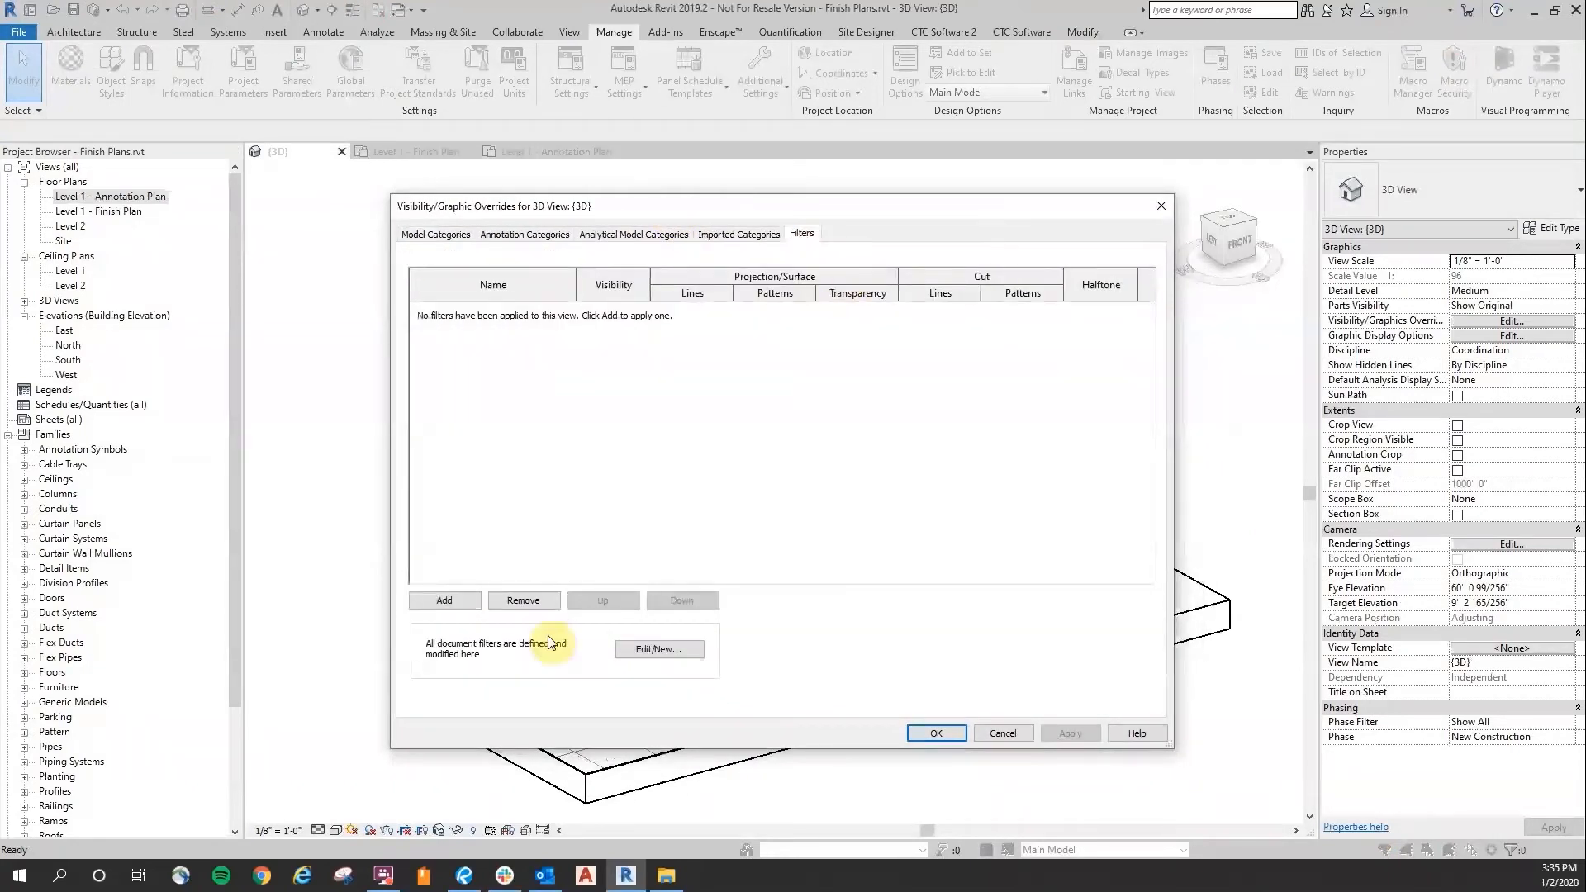
{"action": "left_click", "coordinate": [451, 602]}
{"action": "left_click", "coordinate": [761, 398]}
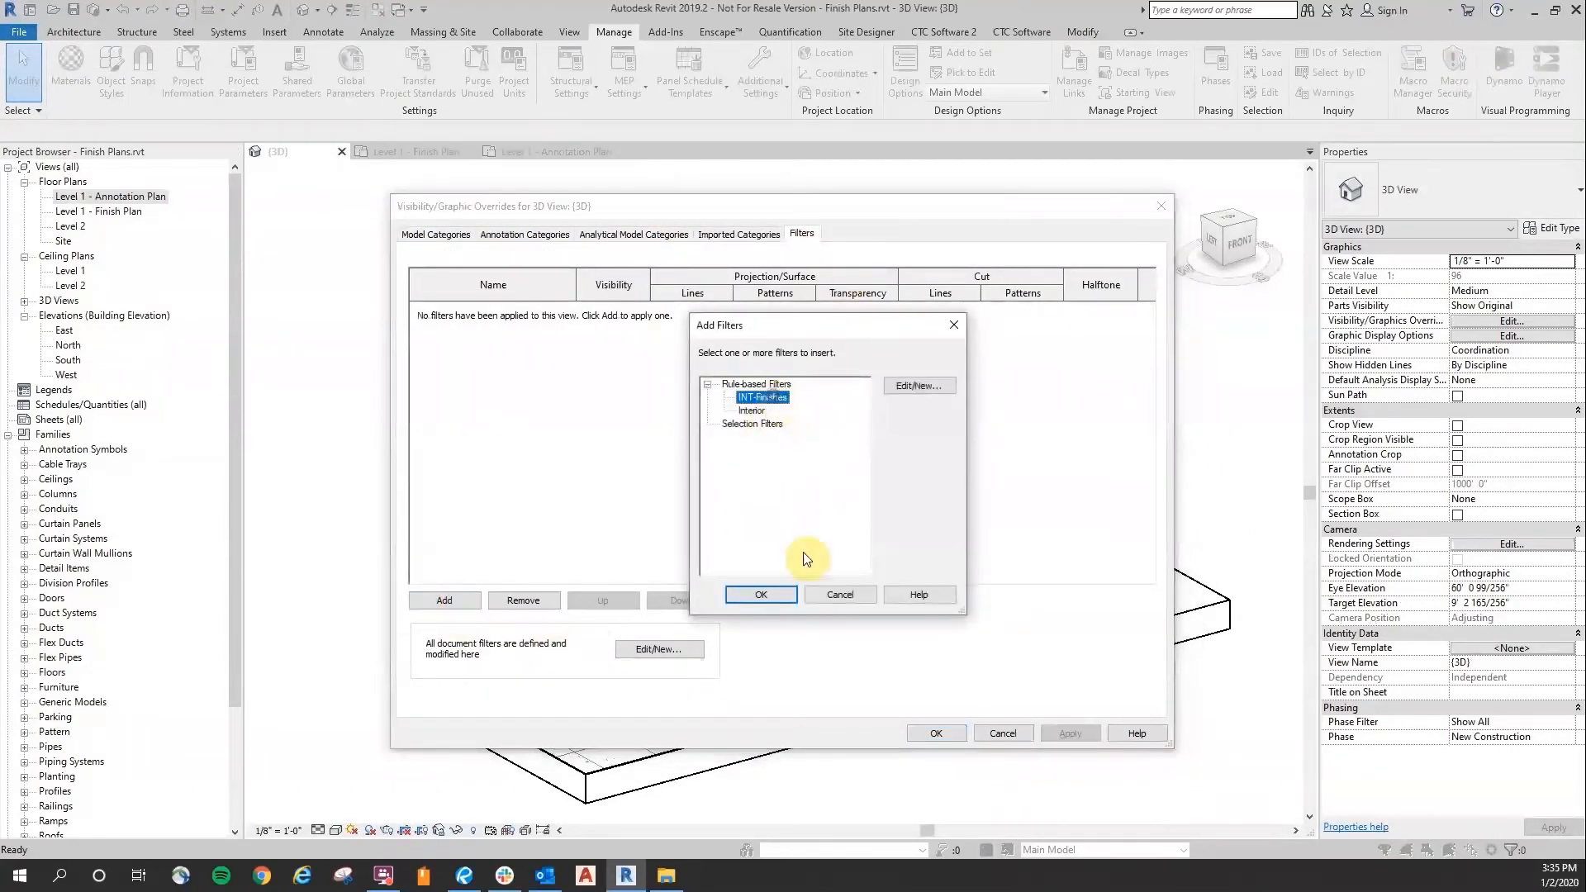
{"action": "left_click", "coordinate": [767, 594]}
{"action": "left_click", "coordinate": [612, 308]}
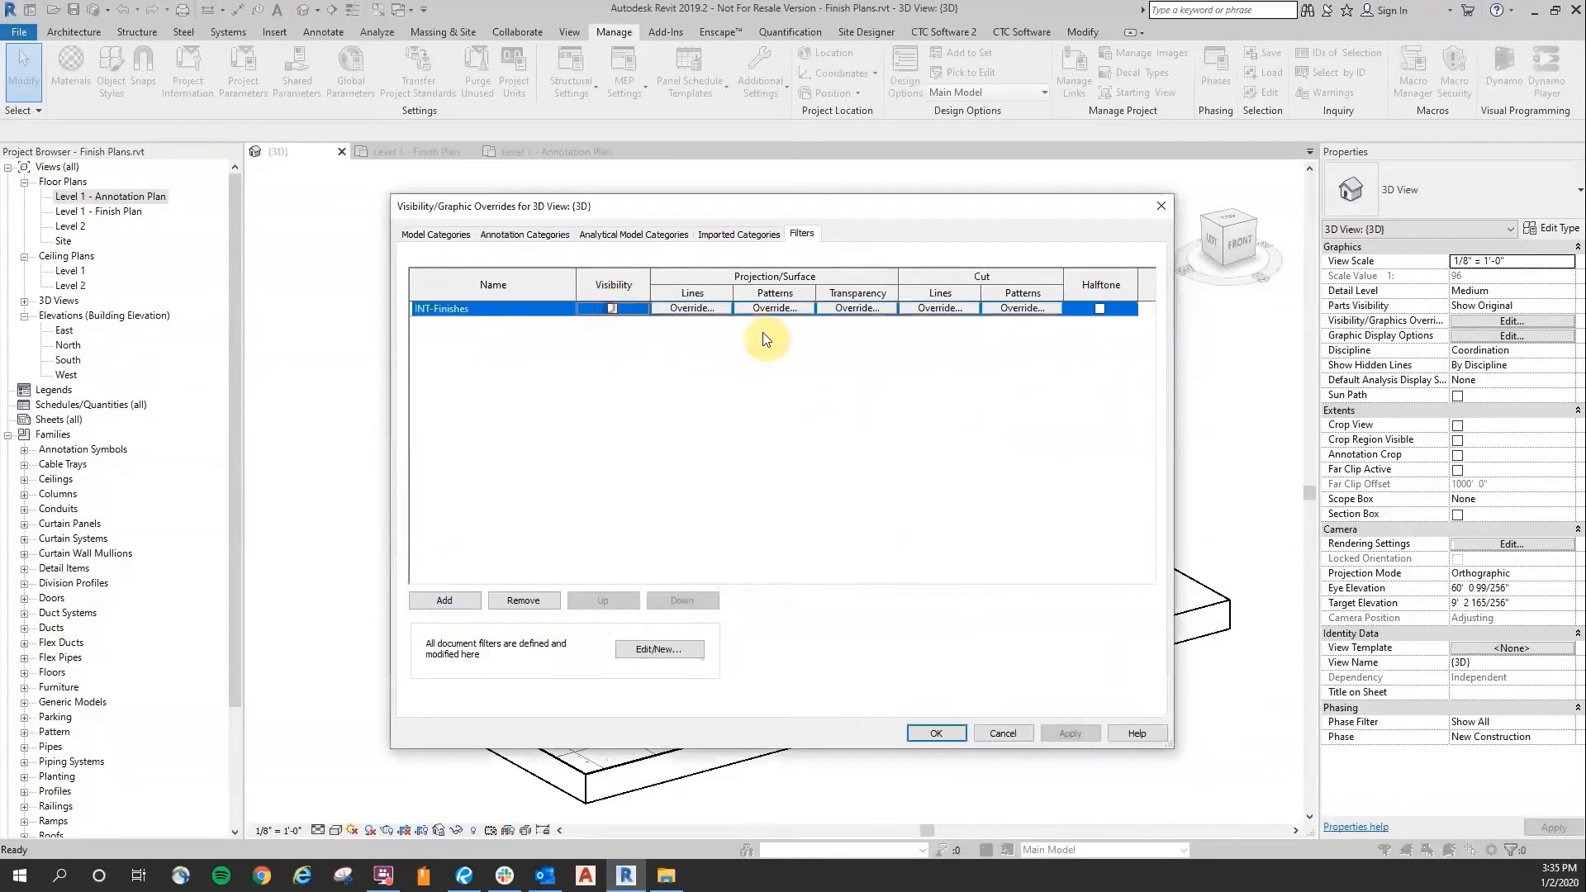
{"action": "left_click", "coordinate": [947, 739]}
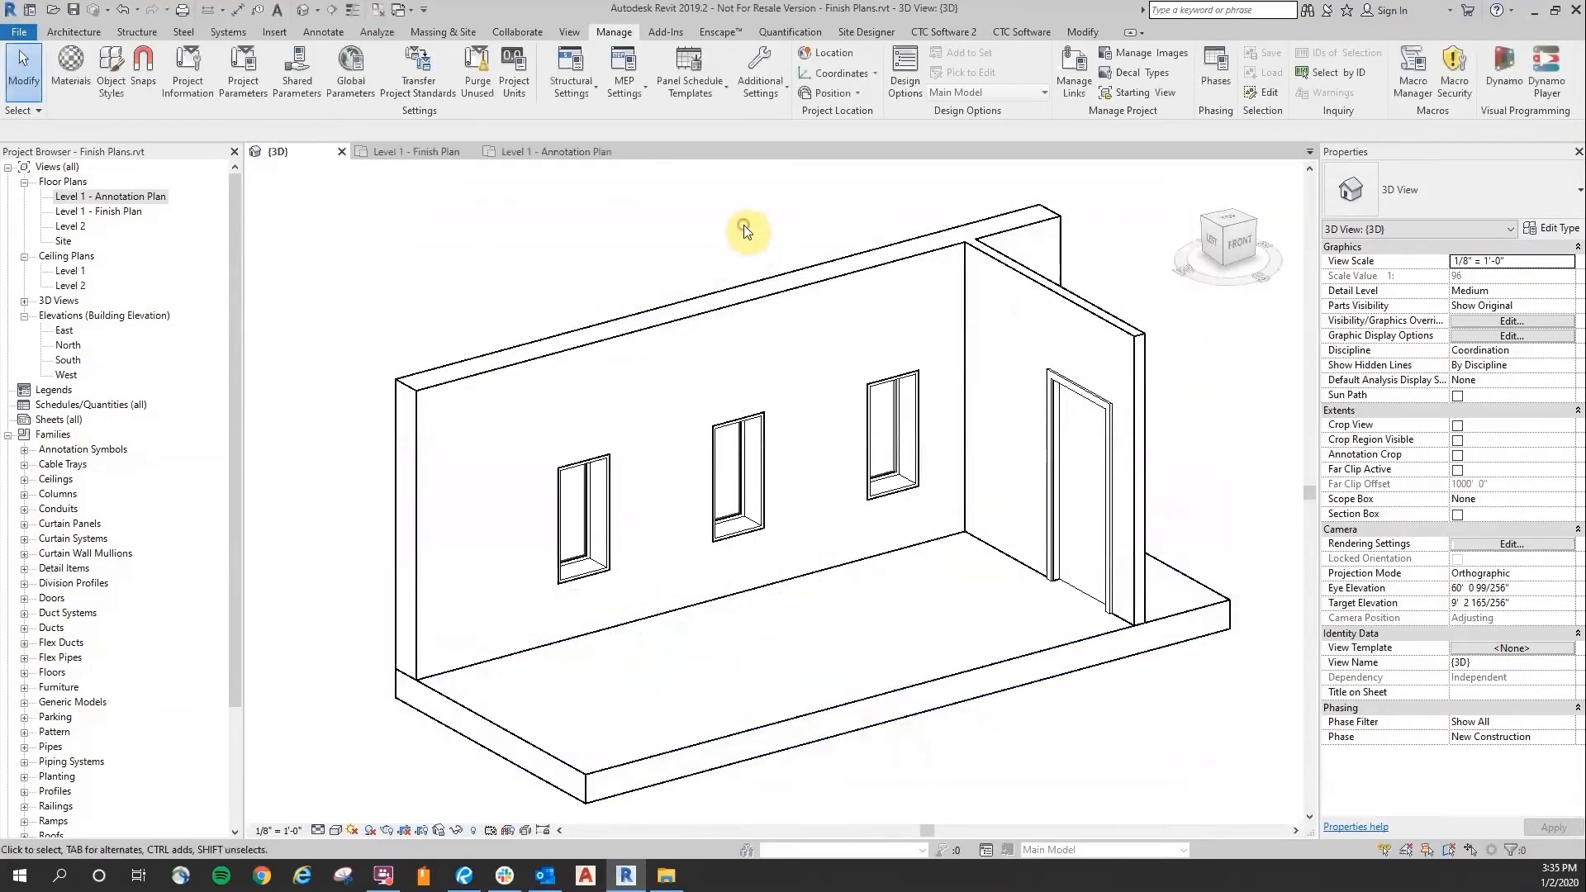
Step: Turn the INT-Finishes filter's visibility back on in the 3D view
{"action": "key", "text": "v"}
{"action": "key", "text": "v"}
{"action": "left_click", "coordinate": [801, 233]}
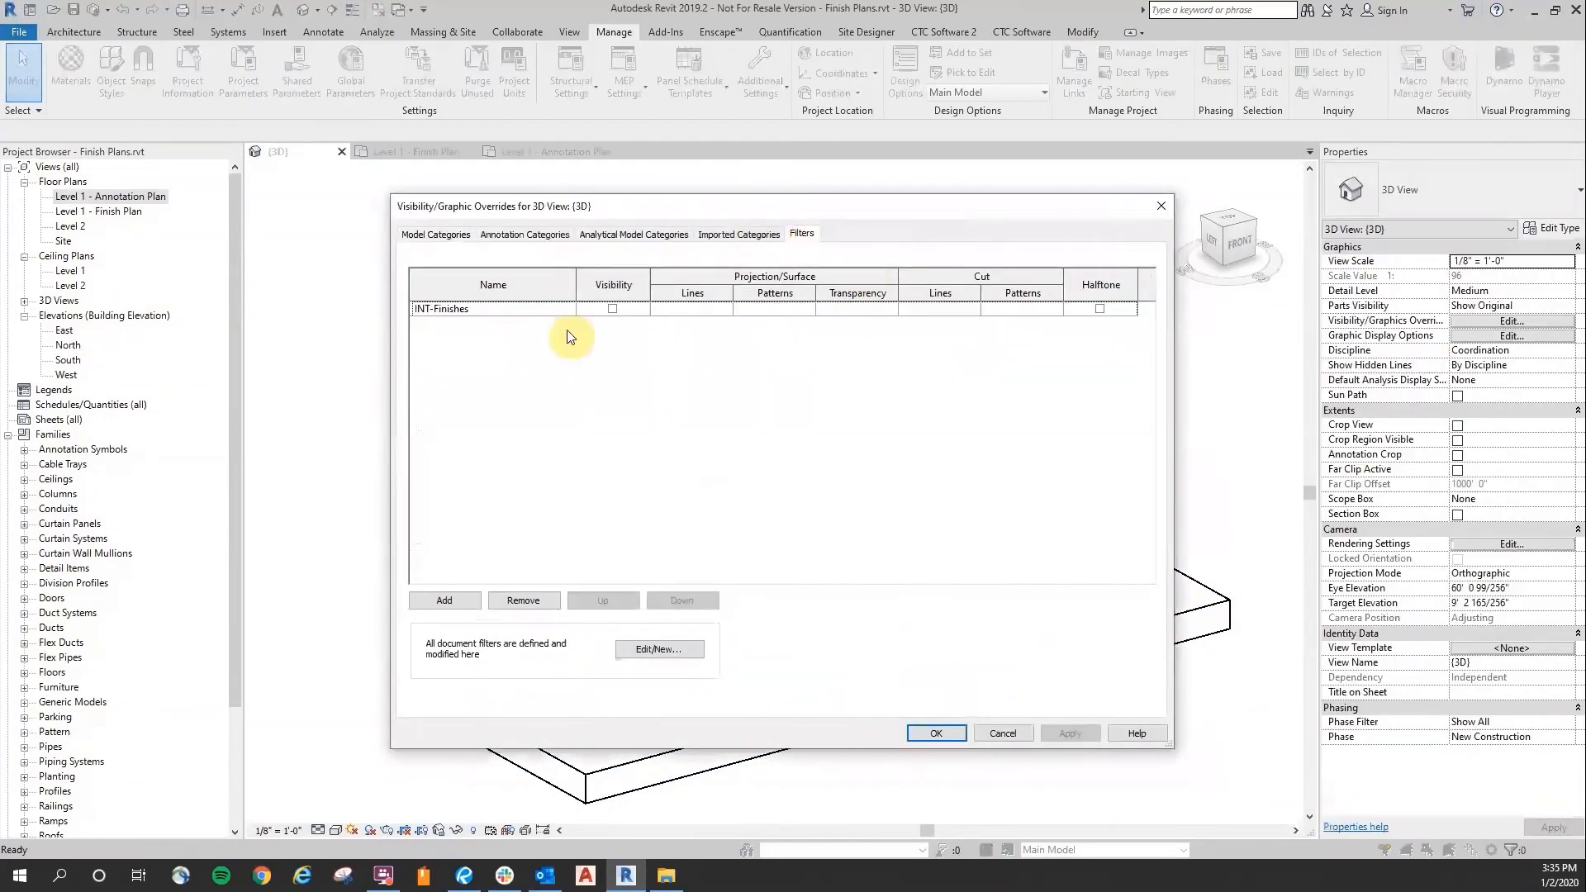
{"action": "left_click", "coordinate": [609, 308]}
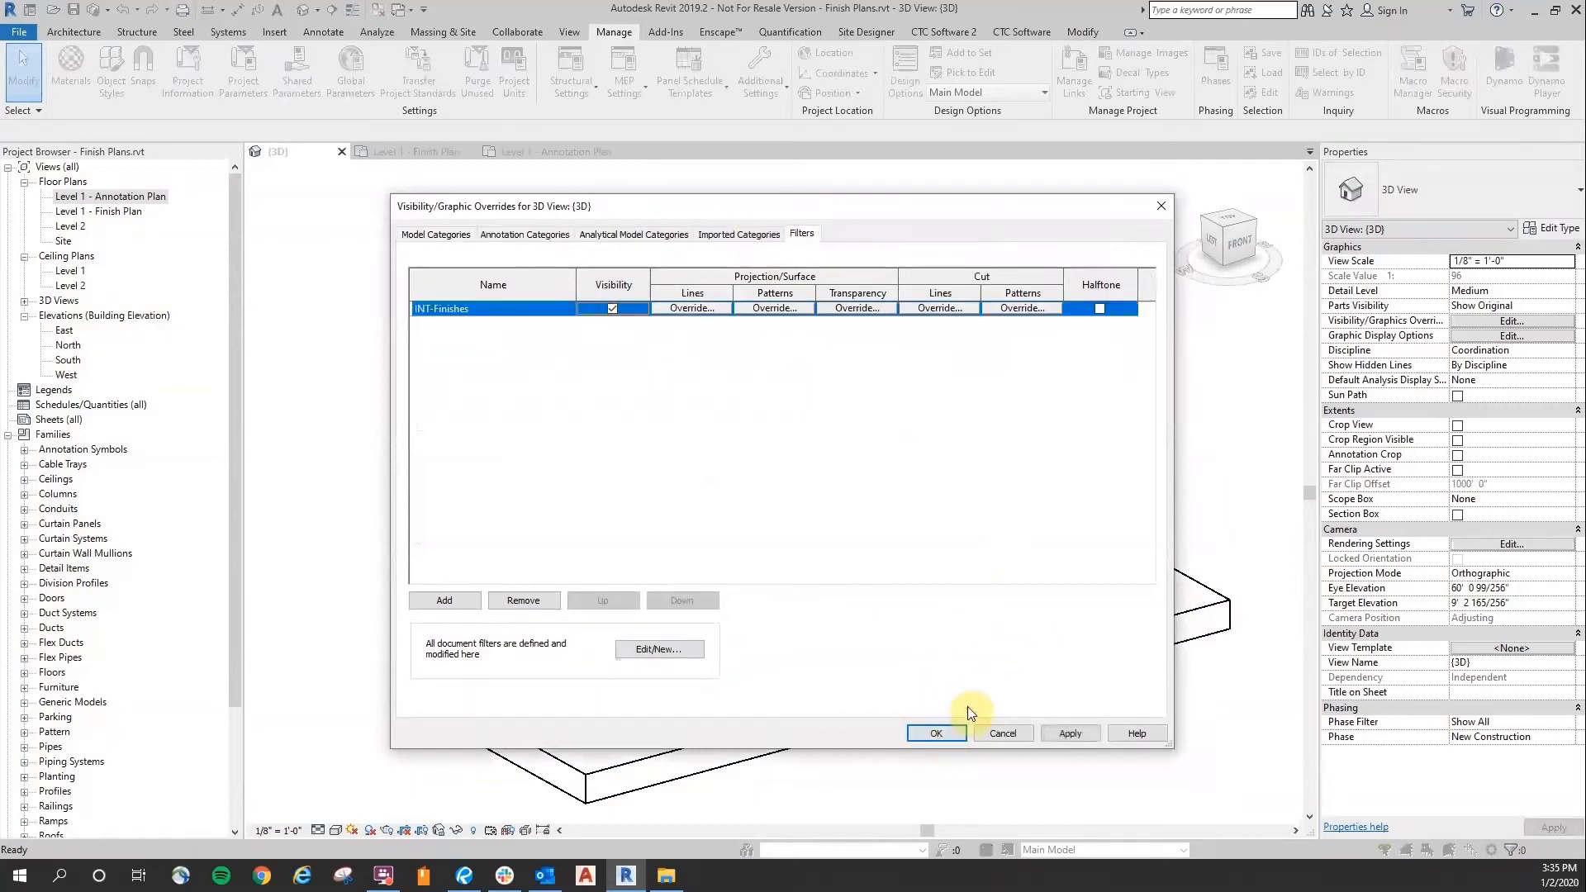
{"action": "left_click", "coordinate": [941, 734]}
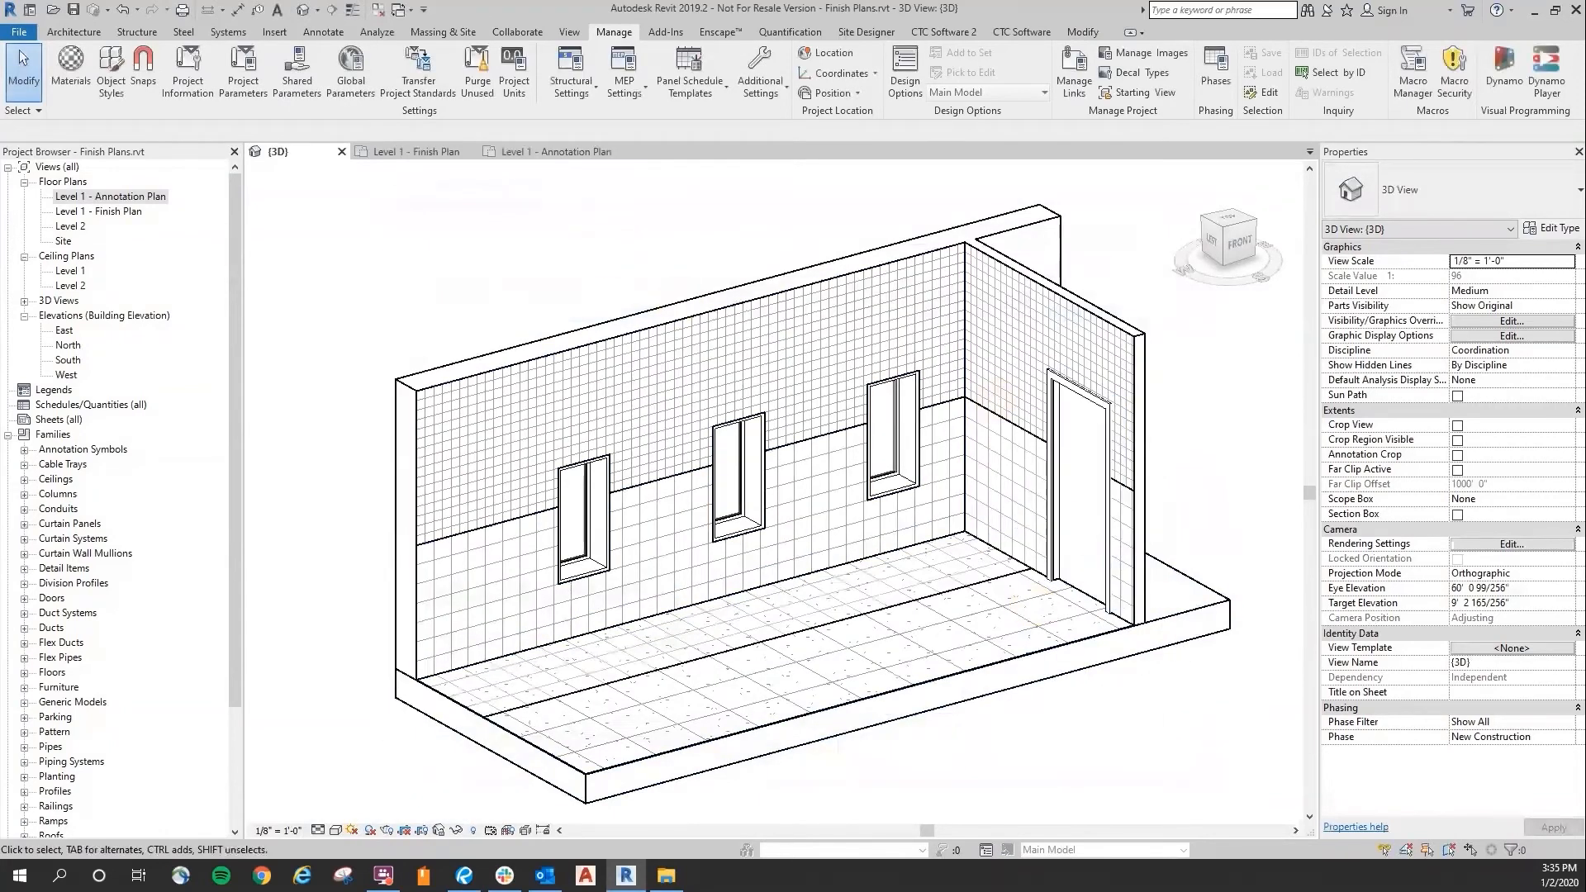
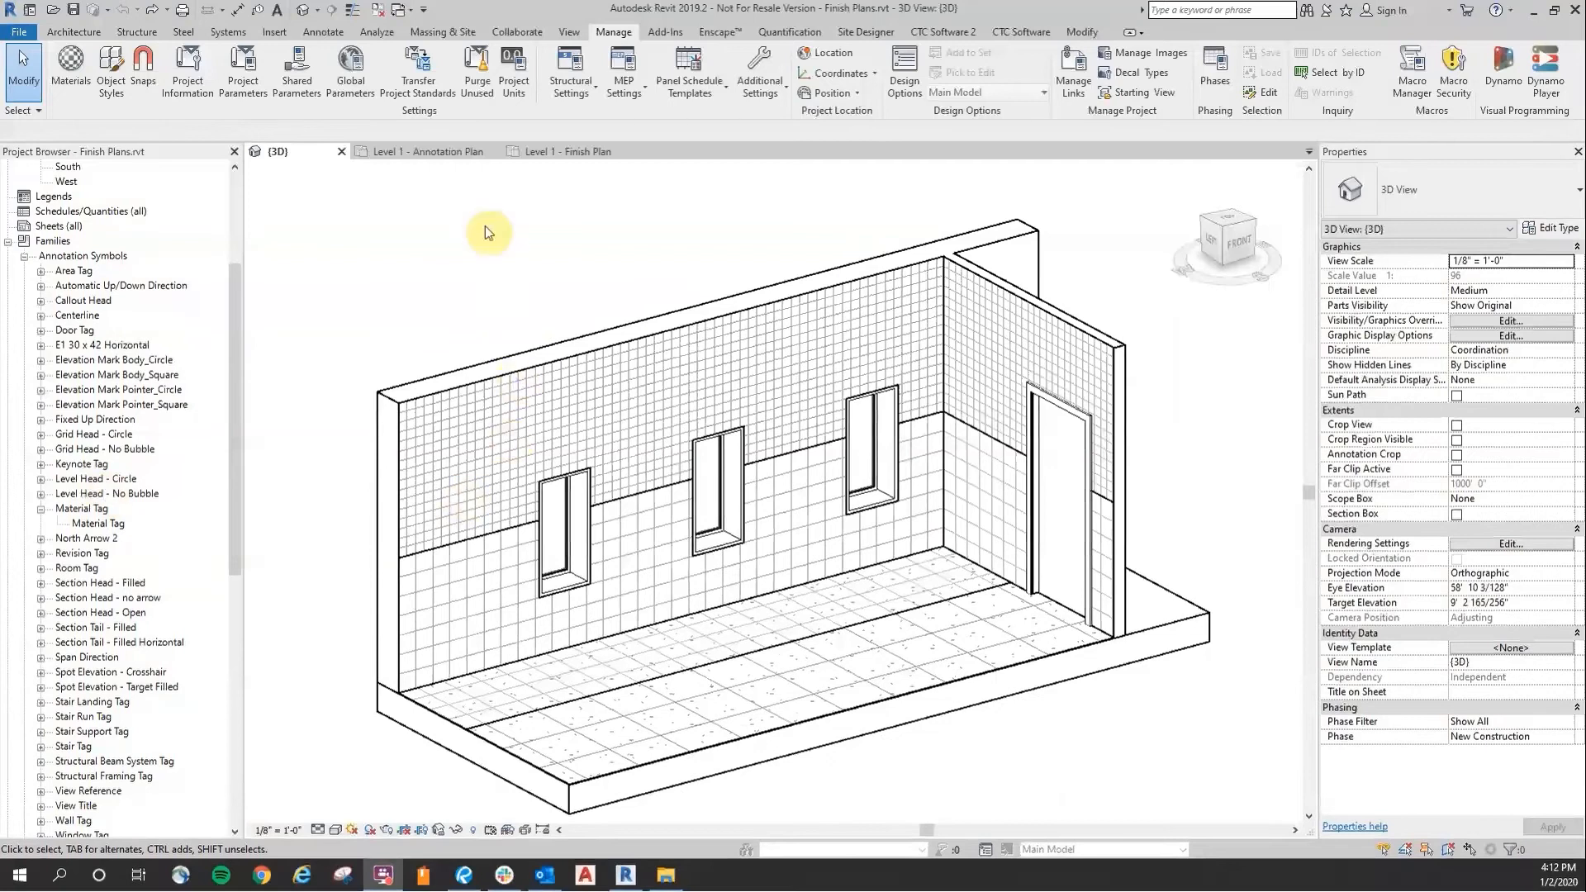
Step: Create a new annotation symbol family from the Generic Tag.rft template
{"action": "left_click", "coordinate": [81, 33]}
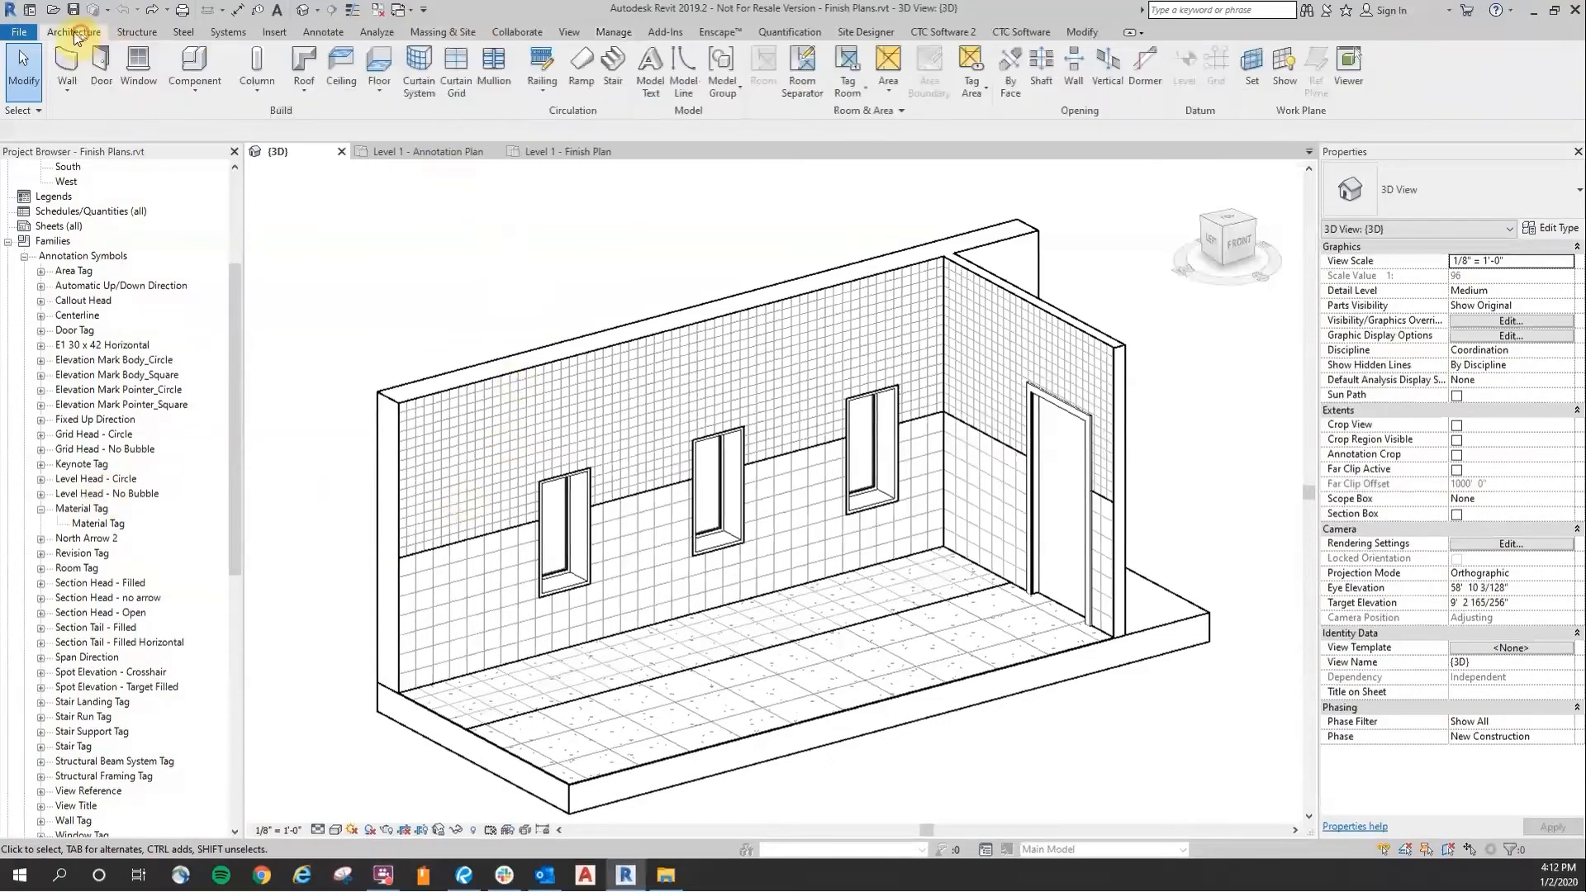
{"action": "left_click", "coordinate": [25, 33]}
{"action": "mouse_move", "coordinate": [57, 101]}
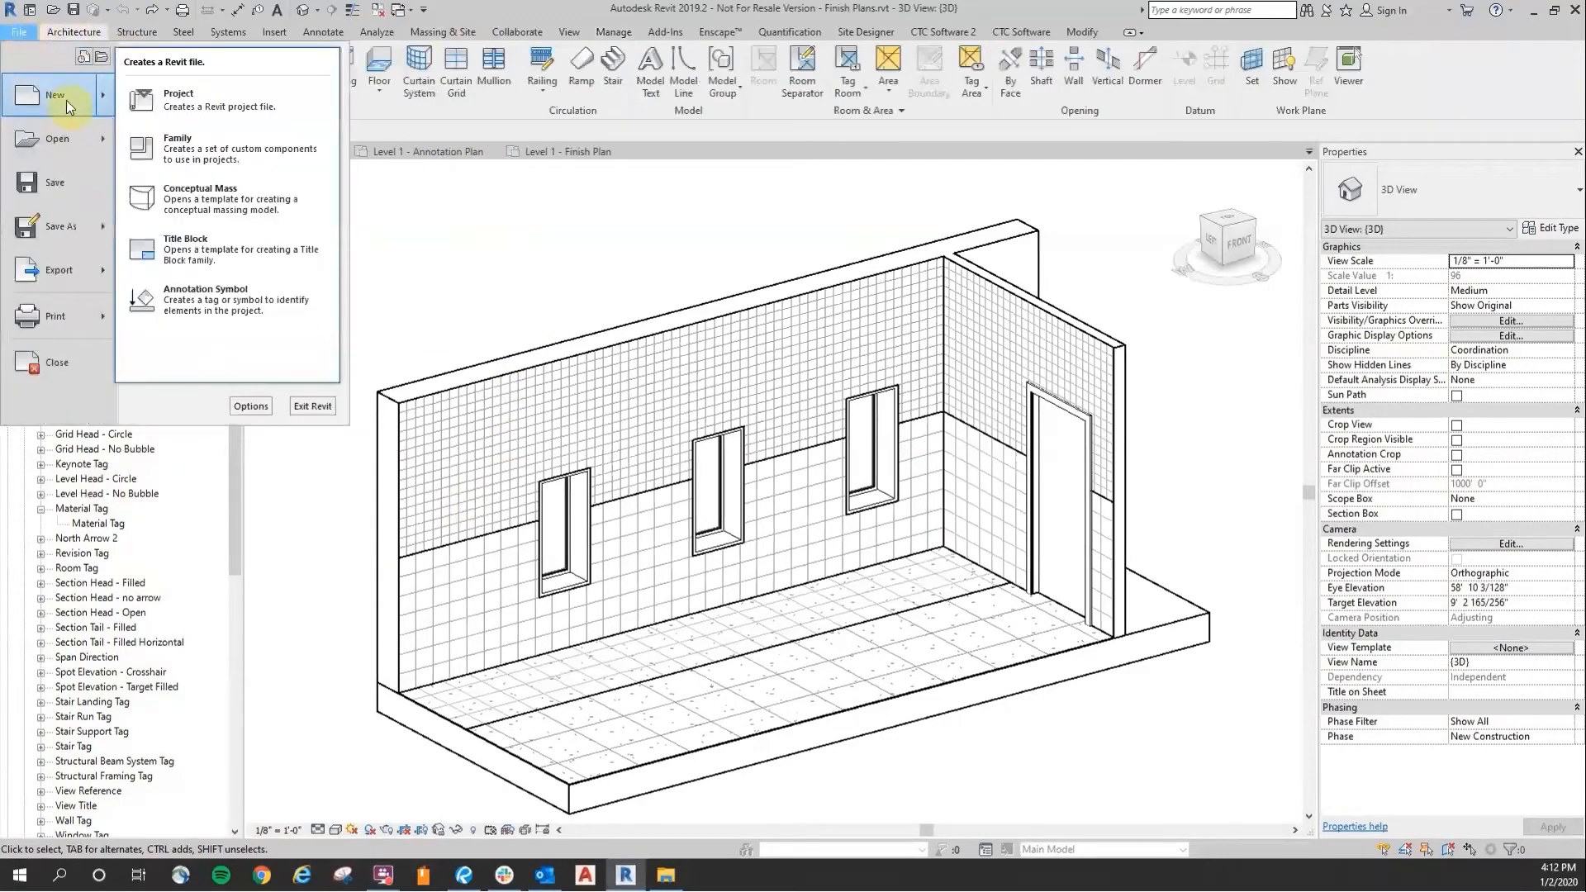
{"action": "left_click", "coordinate": [256, 301]}
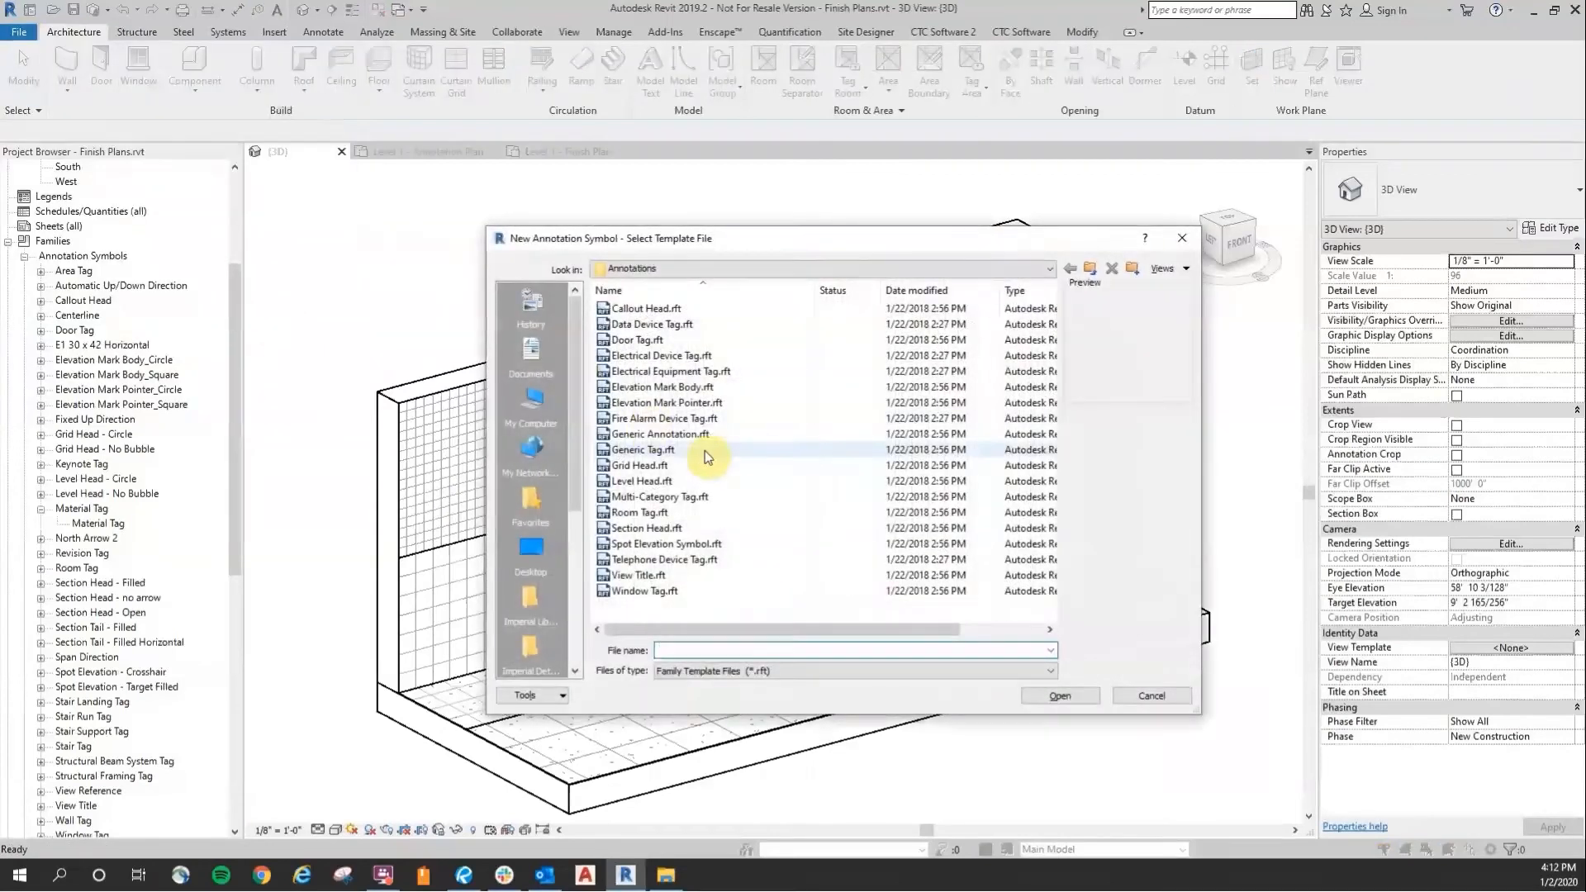
{"action": "left_click", "coordinate": [655, 450]}
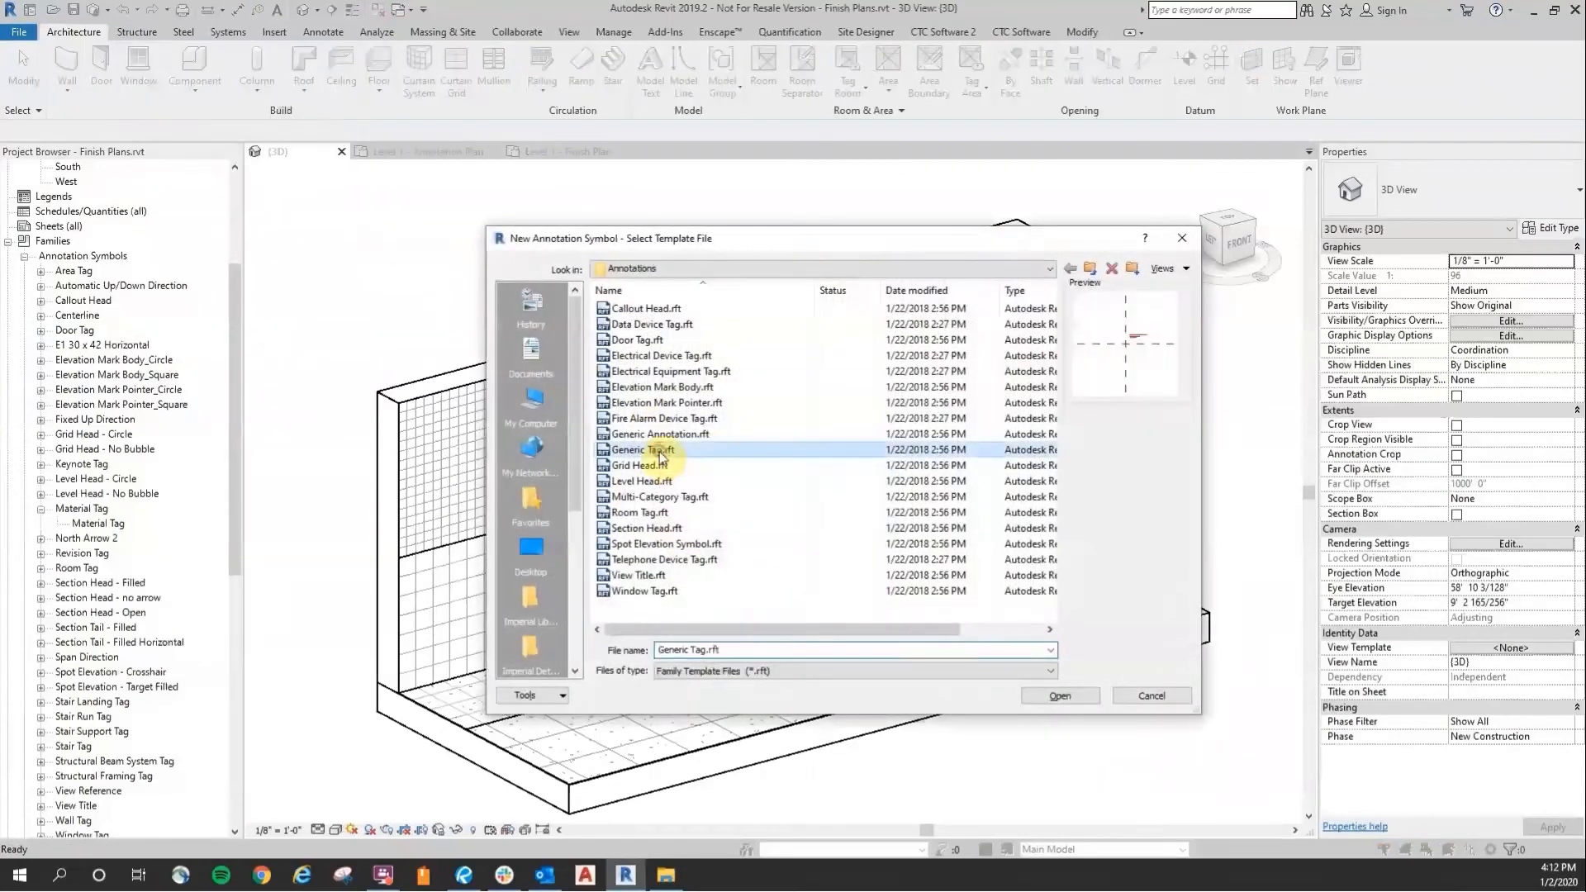
{"action": "left_click", "coordinate": [1069, 695]}
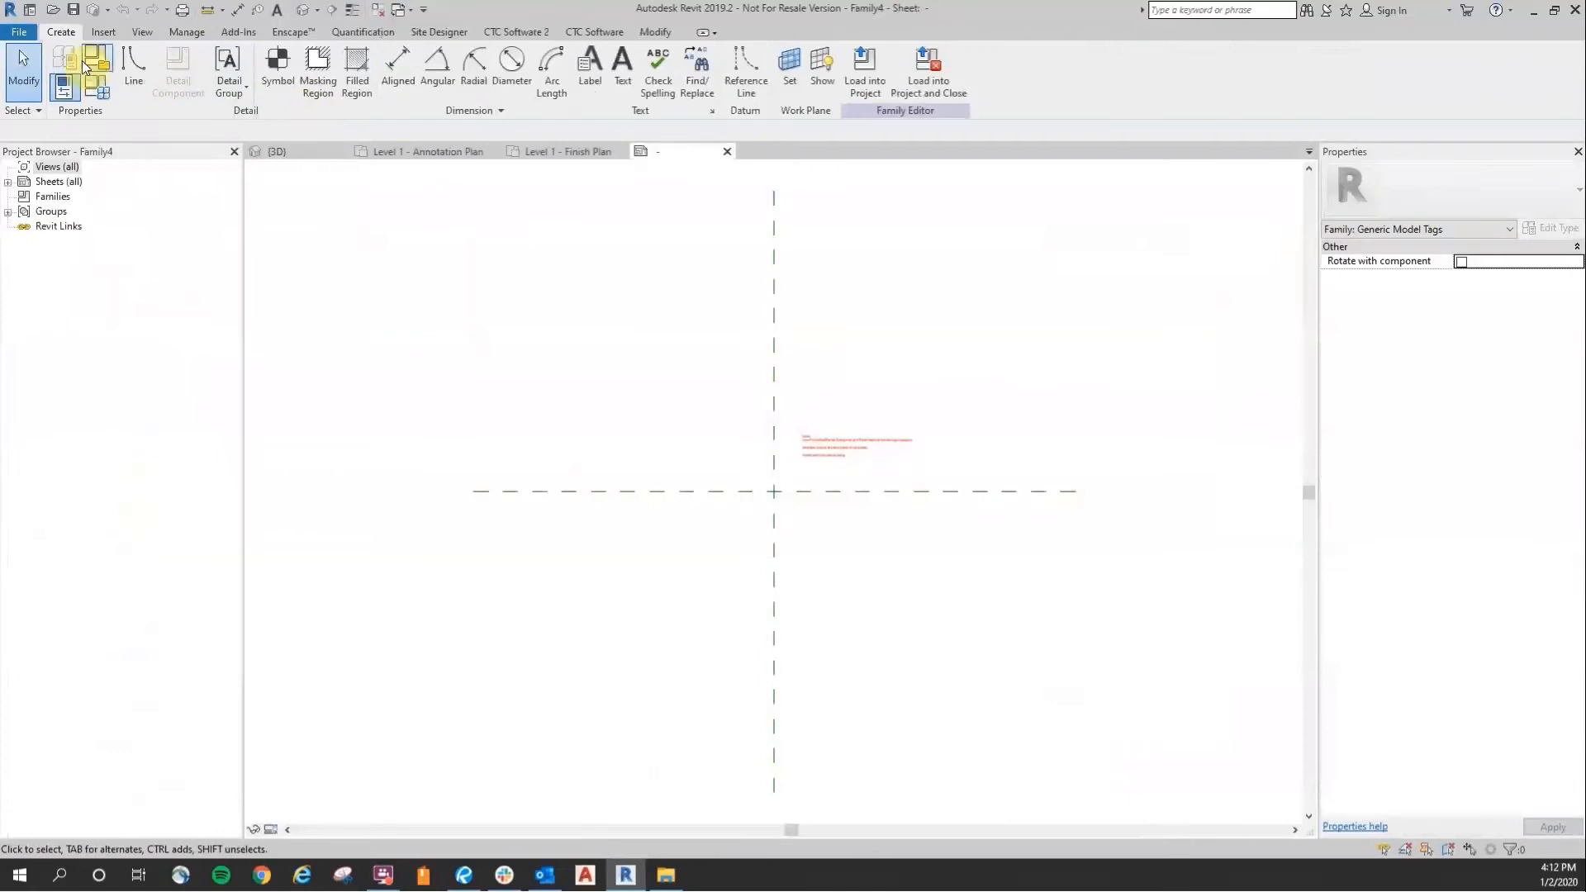
Step: Save the new tag family to the Desktop as INT-Material Tag
{"action": "left_click", "coordinate": [15, 33]}
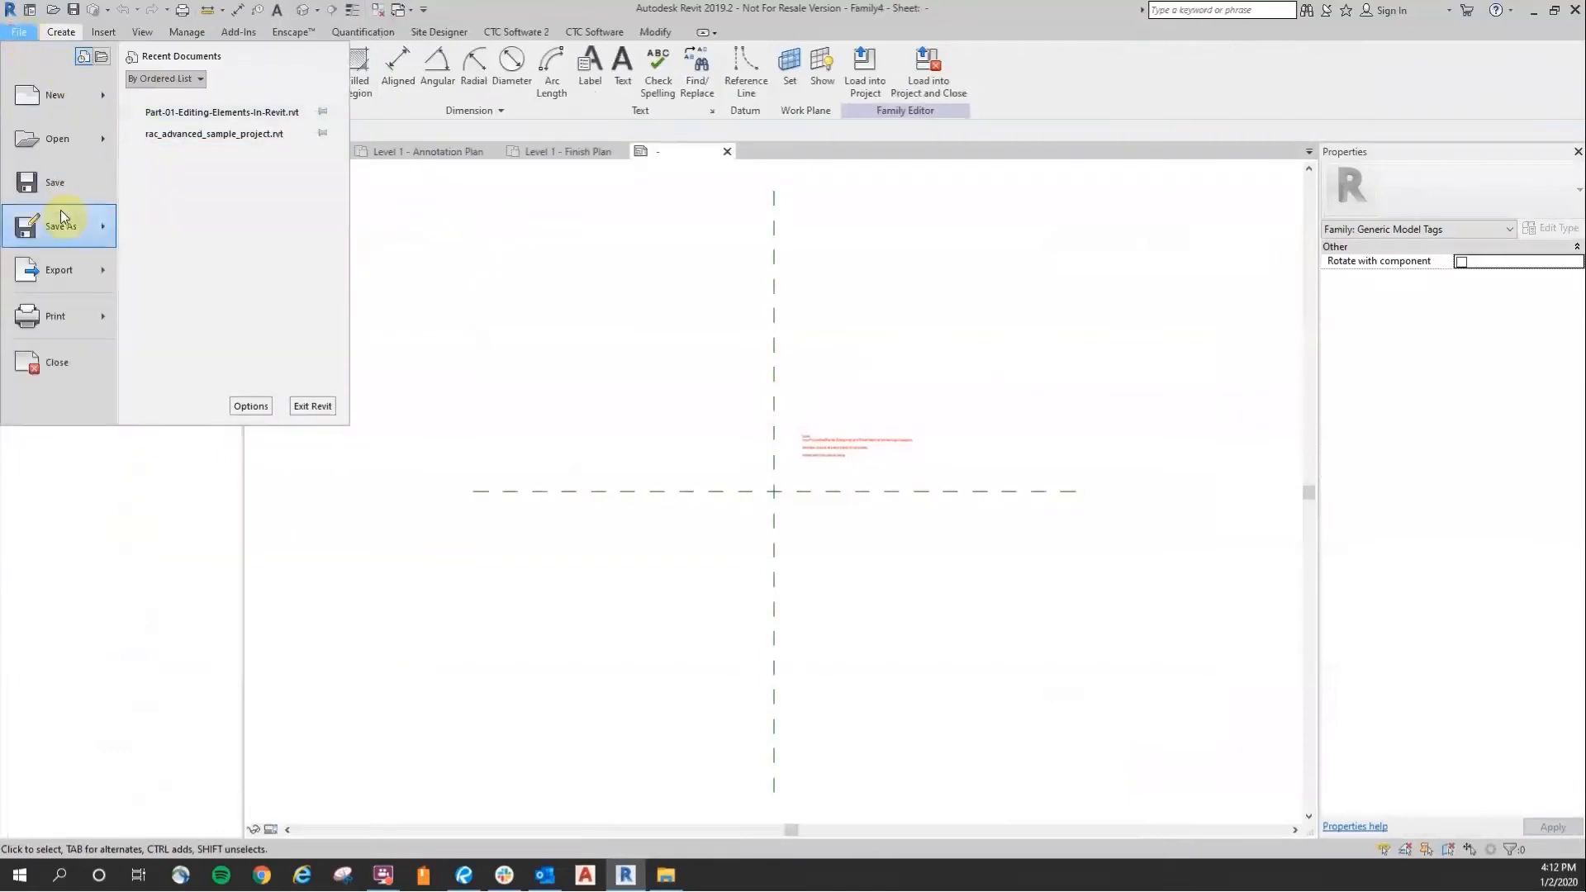
{"action": "mouse_move", "coordinate": [72, 222]}
{"action": "left_click", "coordinate": [270, 231]}
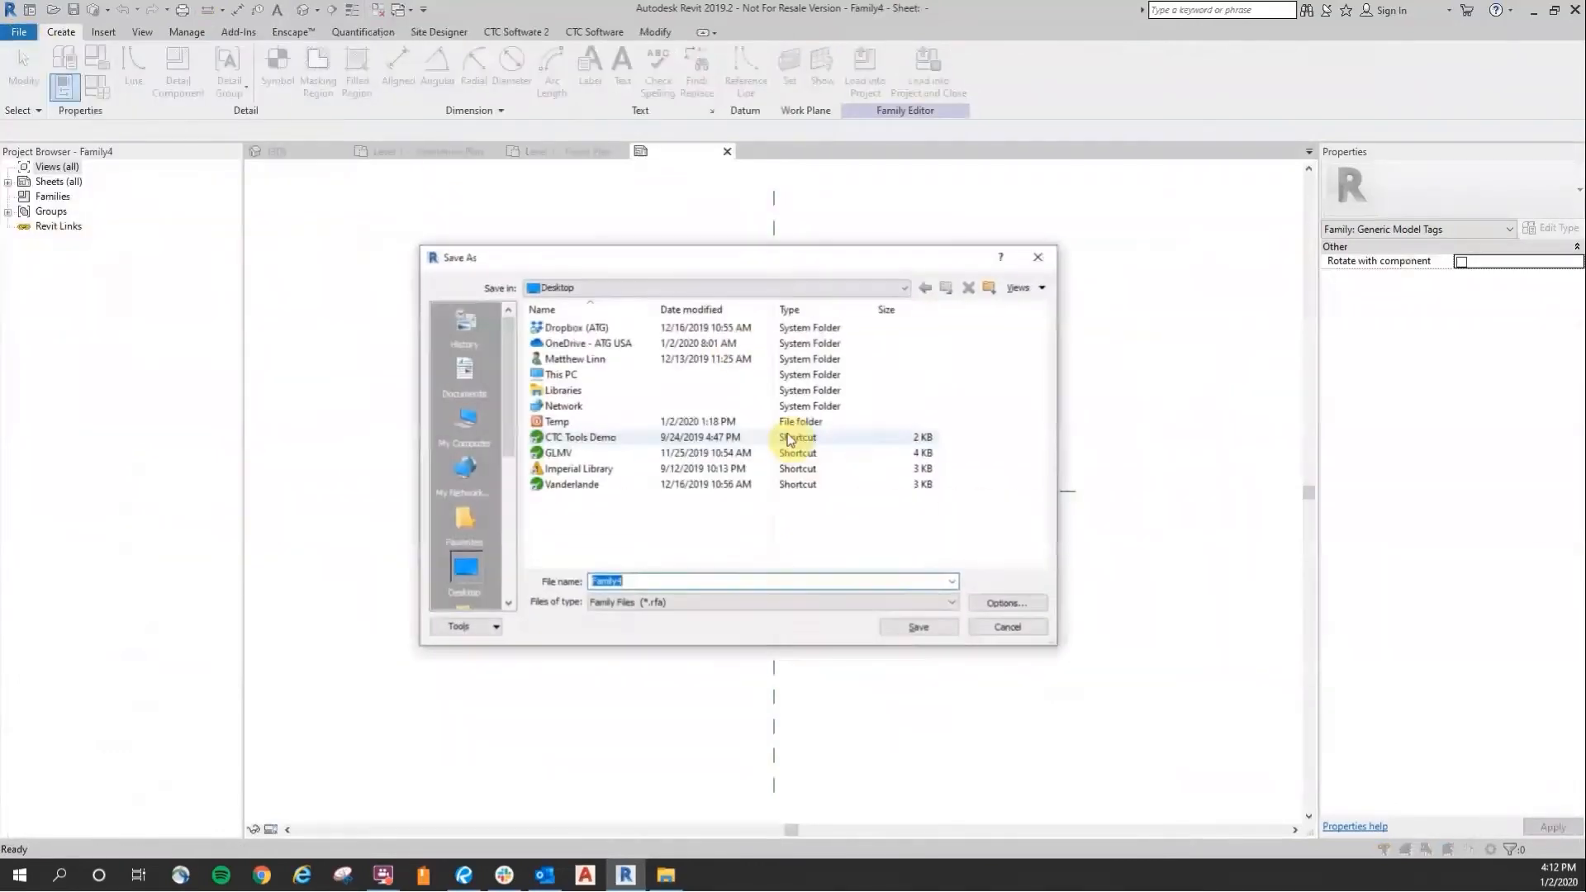
{"action": "type", "text": "INT-Material Tag"}
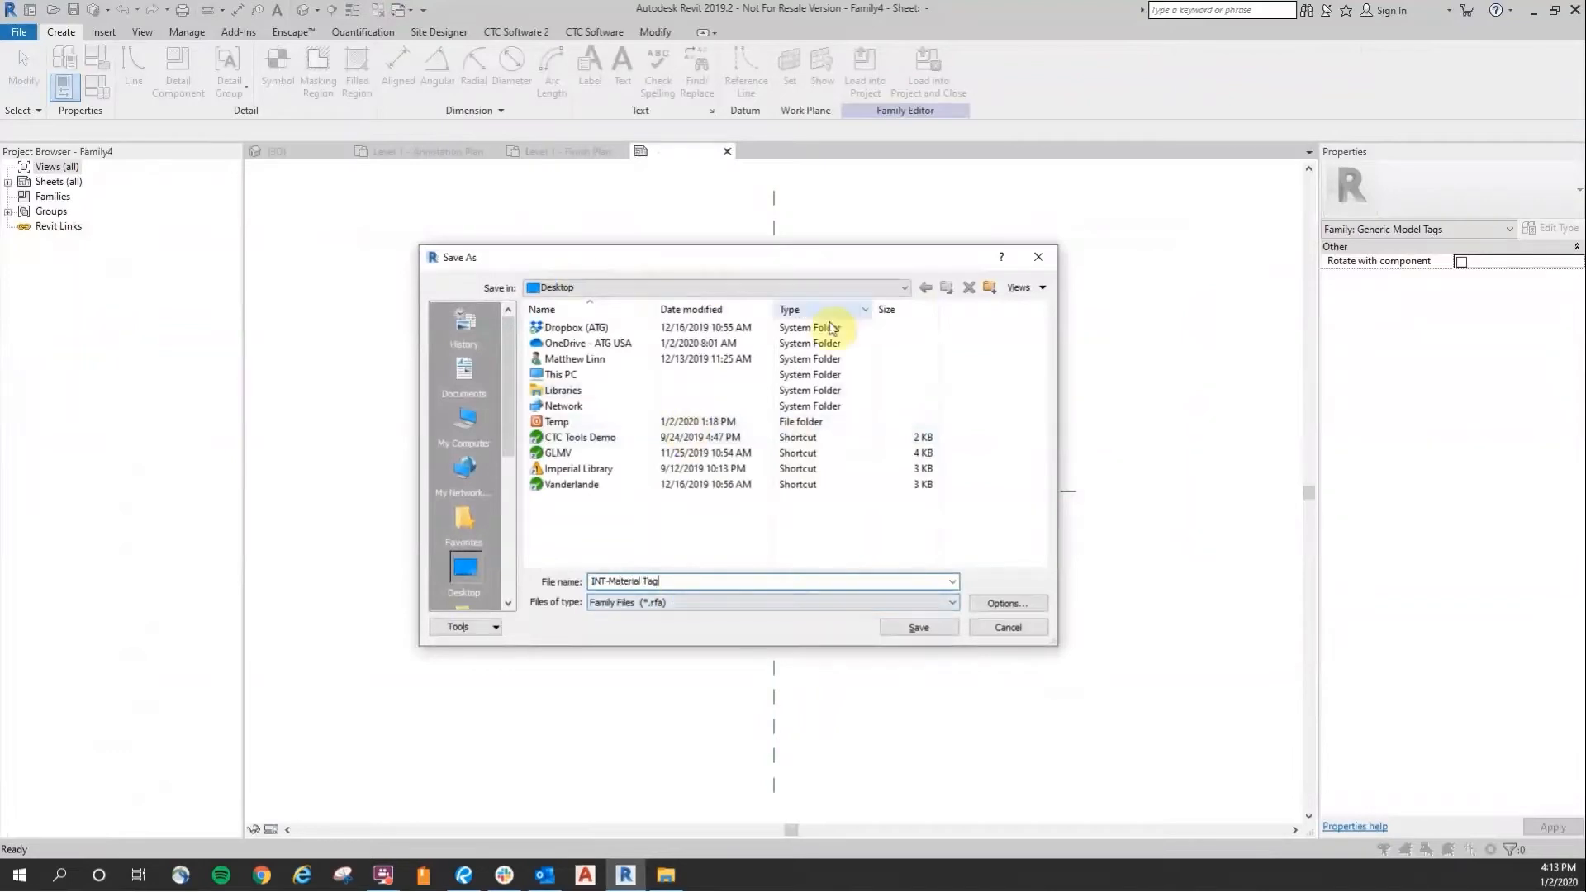
{"action": "left_click", "coordinate": [921, 628]}
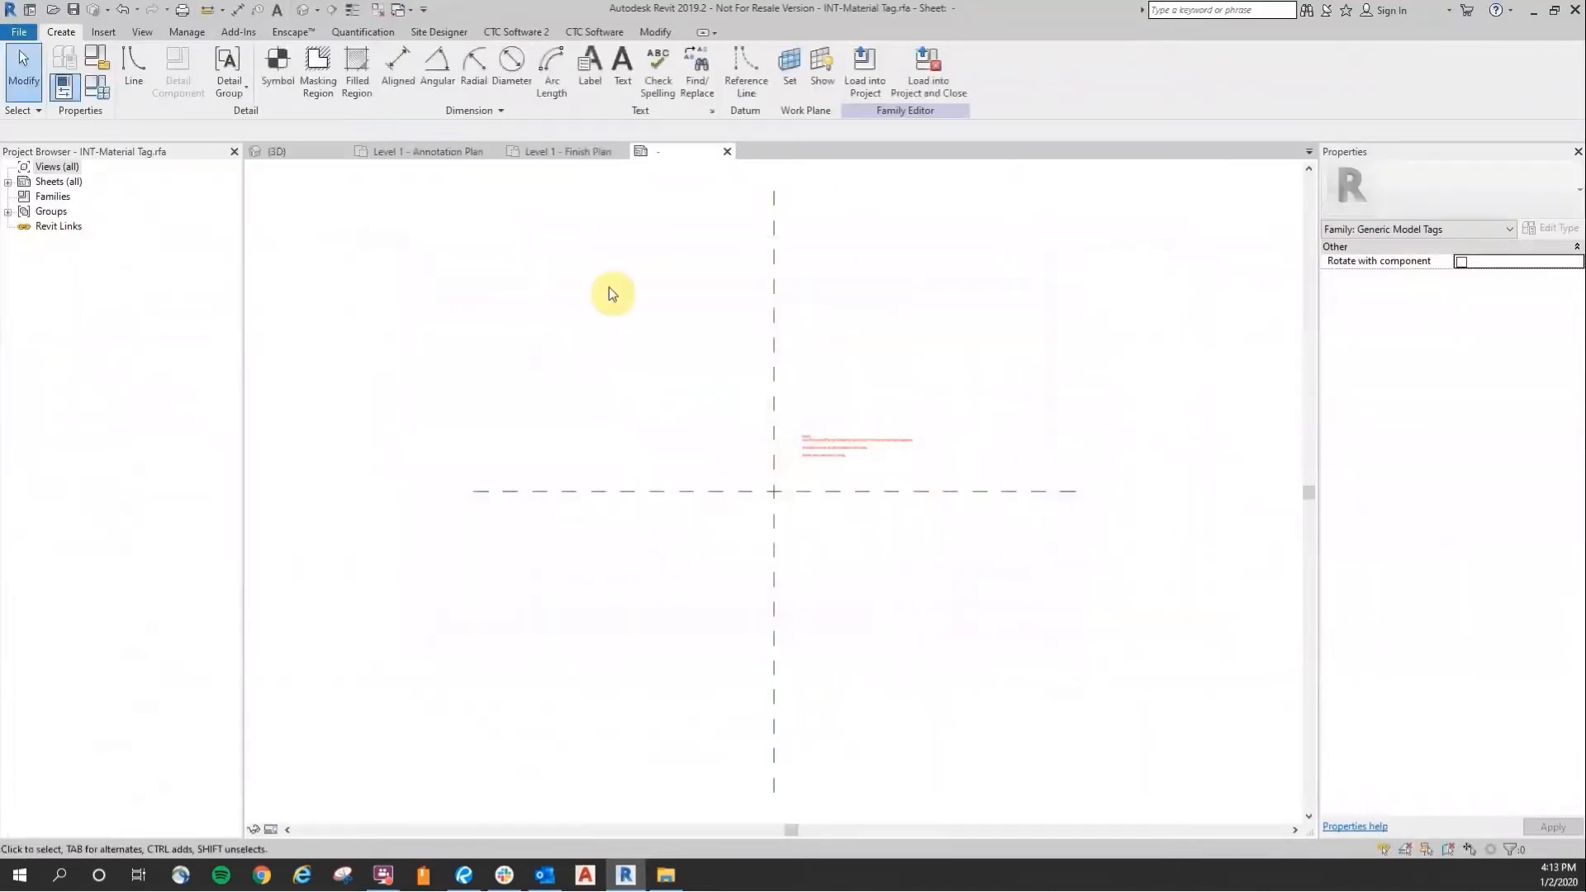
Step: Change the tag family's category to Material Tags
{"action": "left_click", "coordinate": [97, 56]}
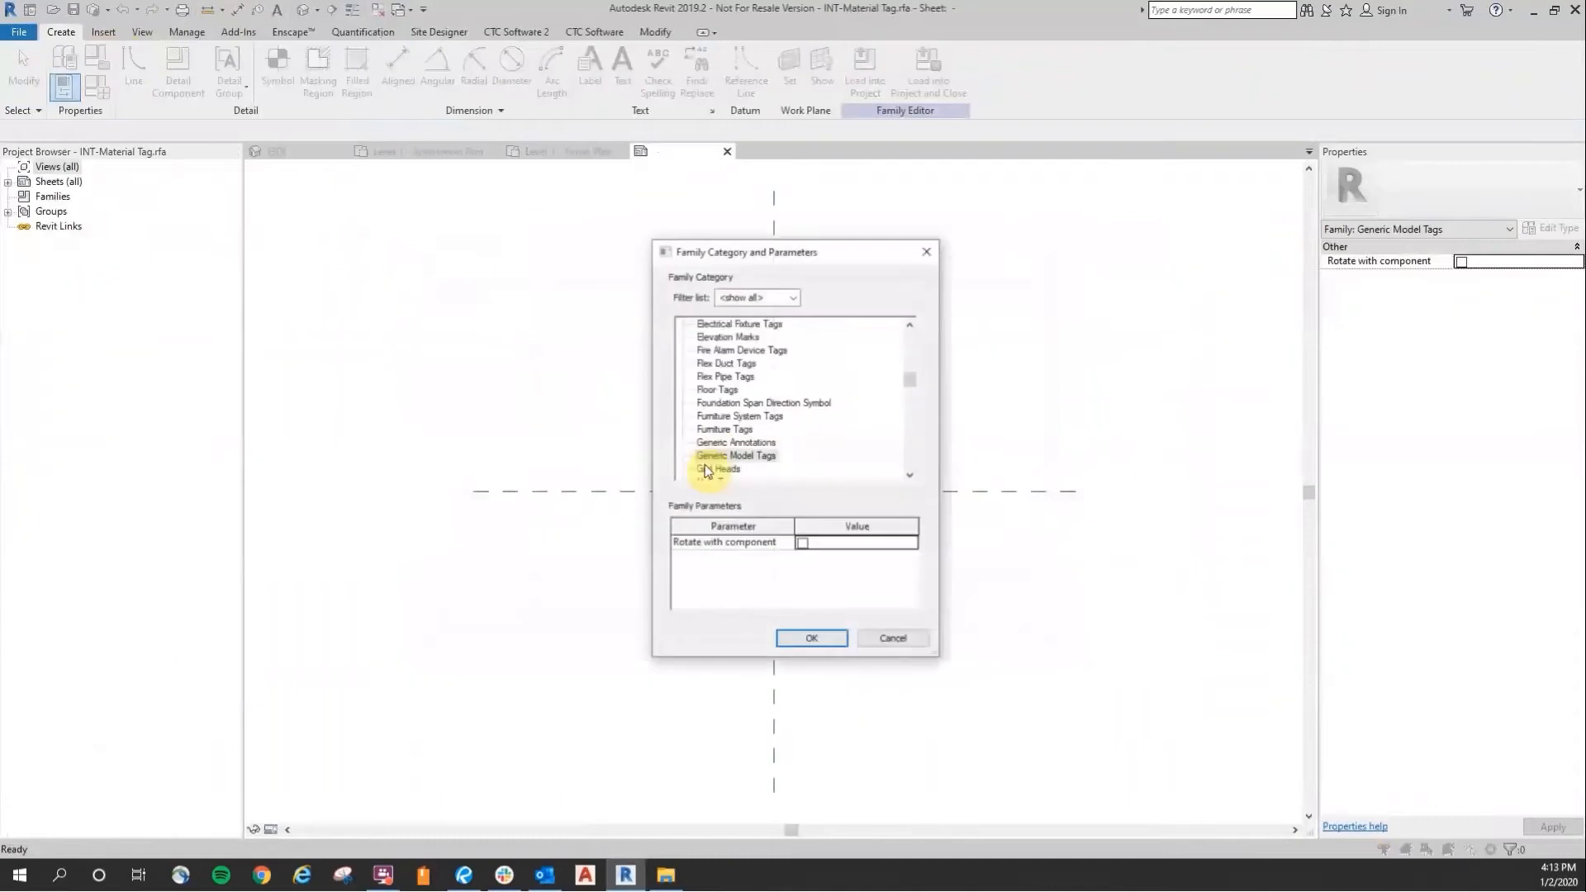
{"action": "scroll", "coordinate": [809, 401], "scroll_direction": "down", "scroll_amount": 6}
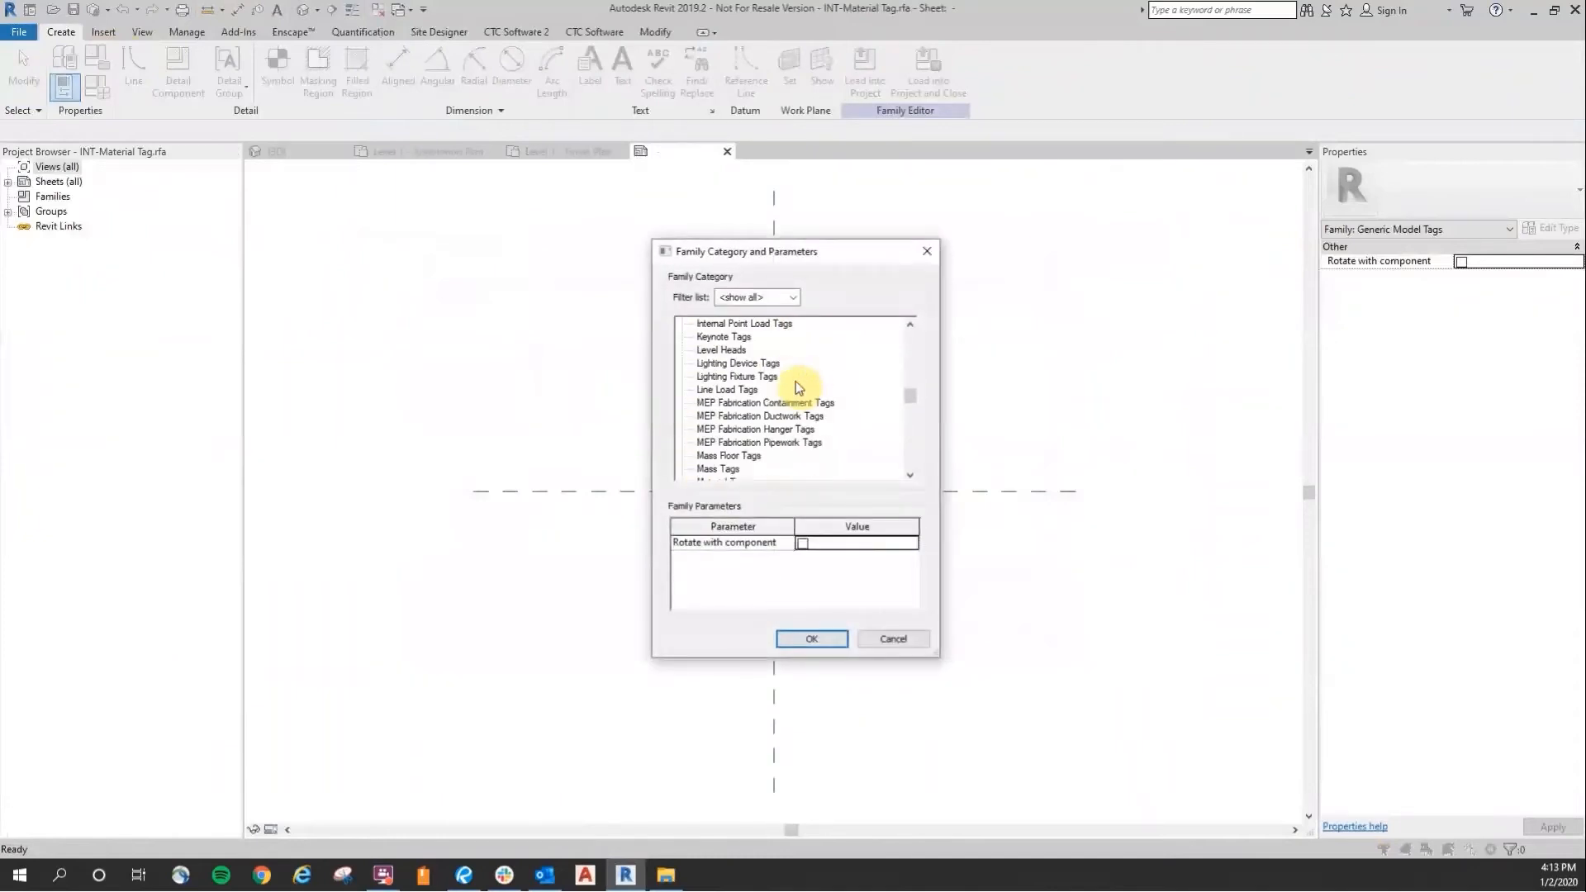
{"action": "scroll", "coordinate": [813, 409], "scroll_direction": "down", "scroll_amount": 5}
{"action": "scroll", "coordinate": [827, 428], "scroll_direction": "up", "scroll_amount": 2}
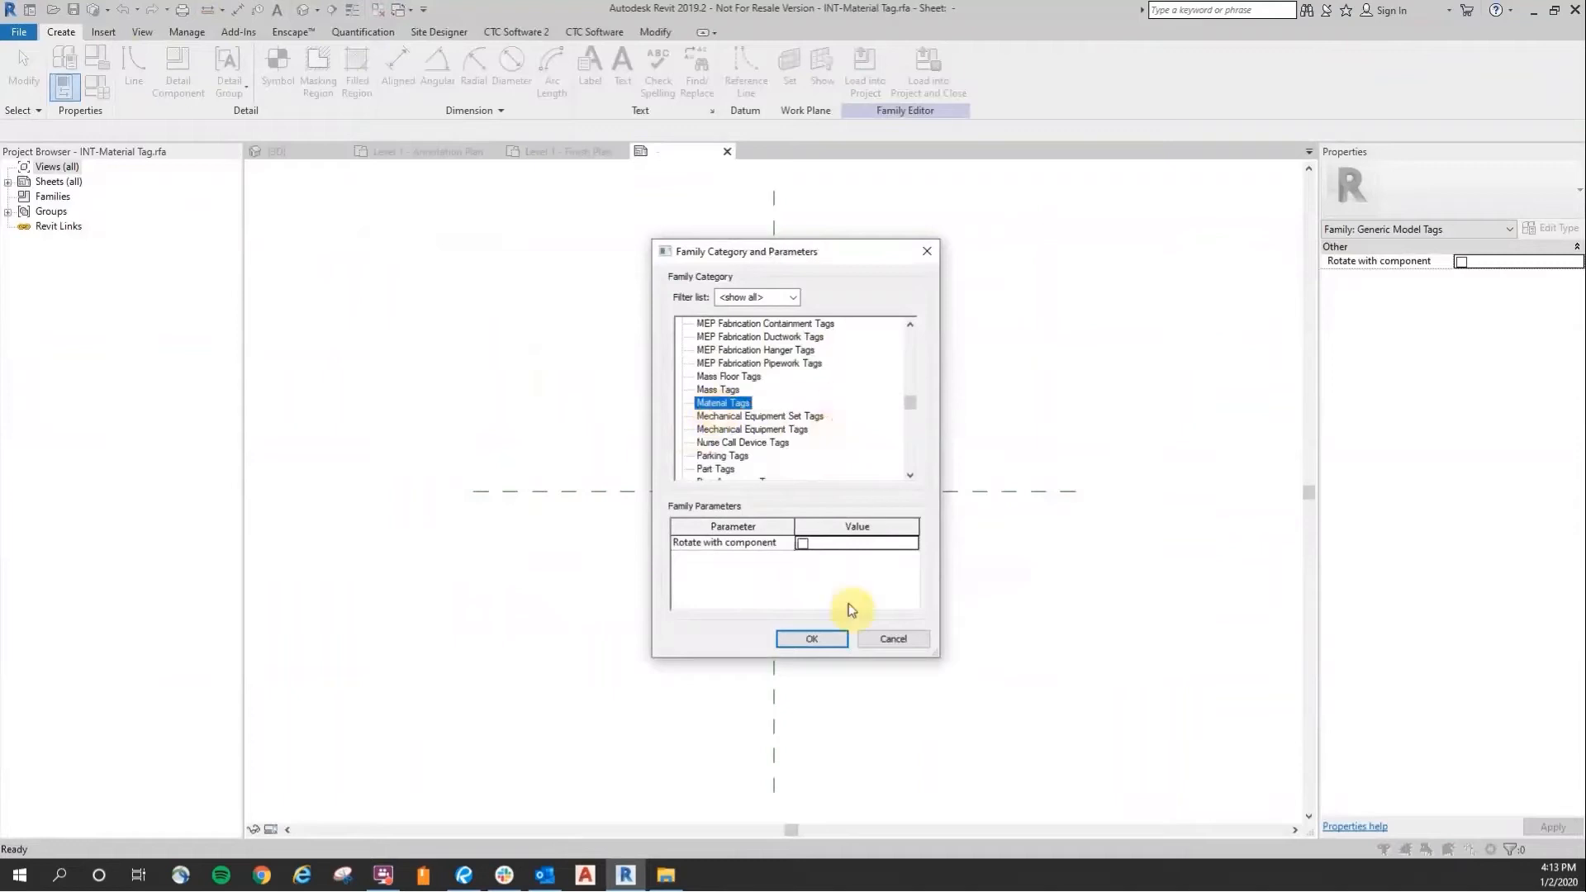
{"action": "left_click", "coordinate": [811, 639]}
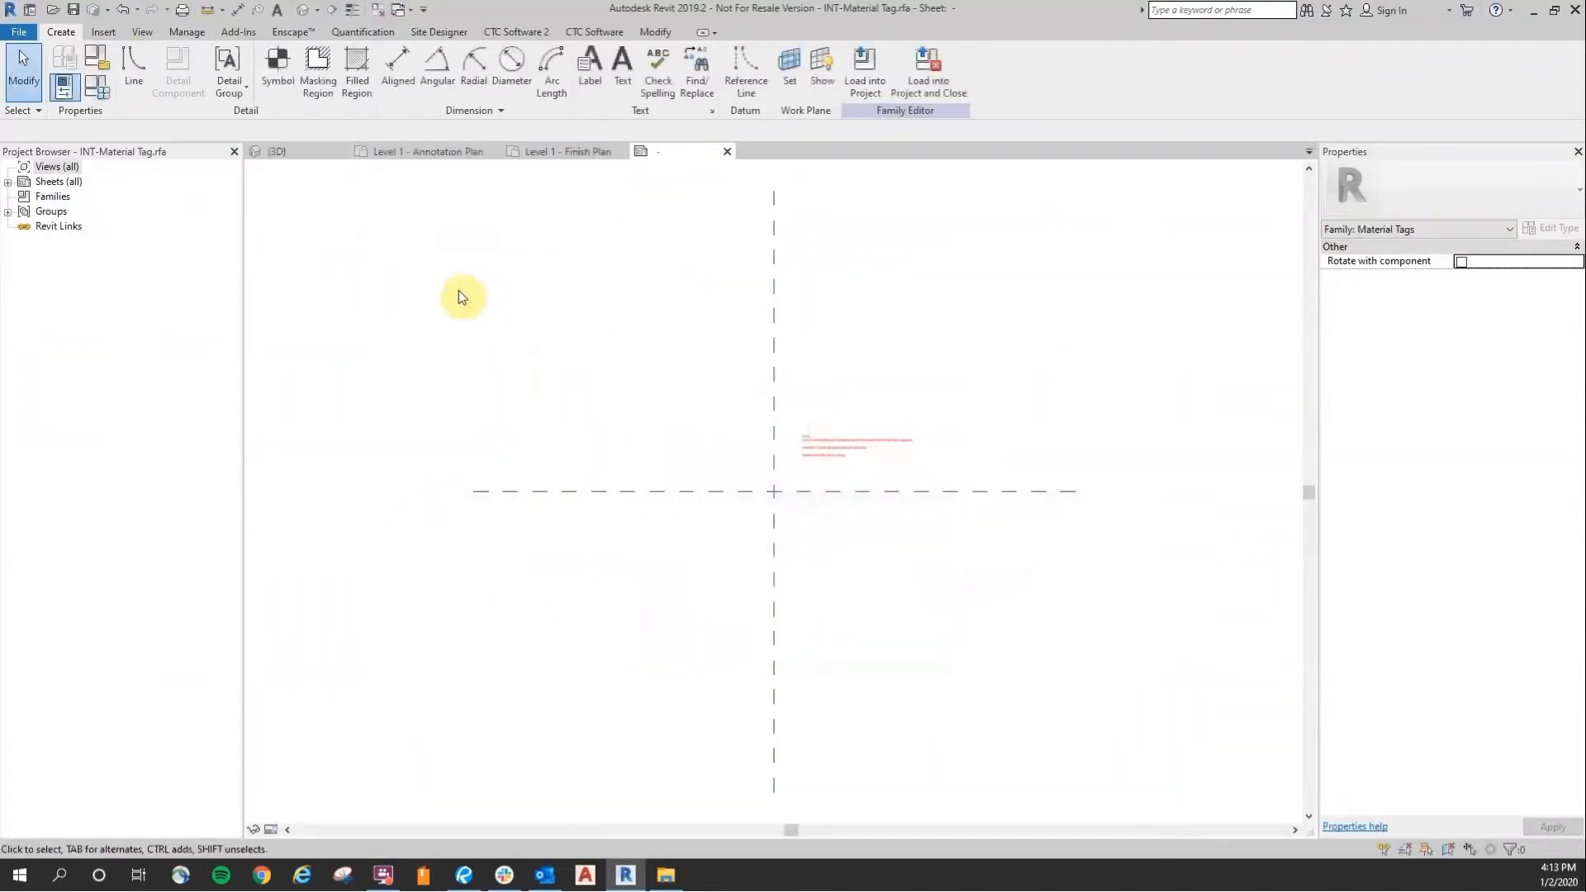
Step: Delete the template's red instruction note beside the reference plane intersection
{"action": "scroll", "coordinate": [818, 488], "scroll_direction": "up", "scroll_amount": 8}
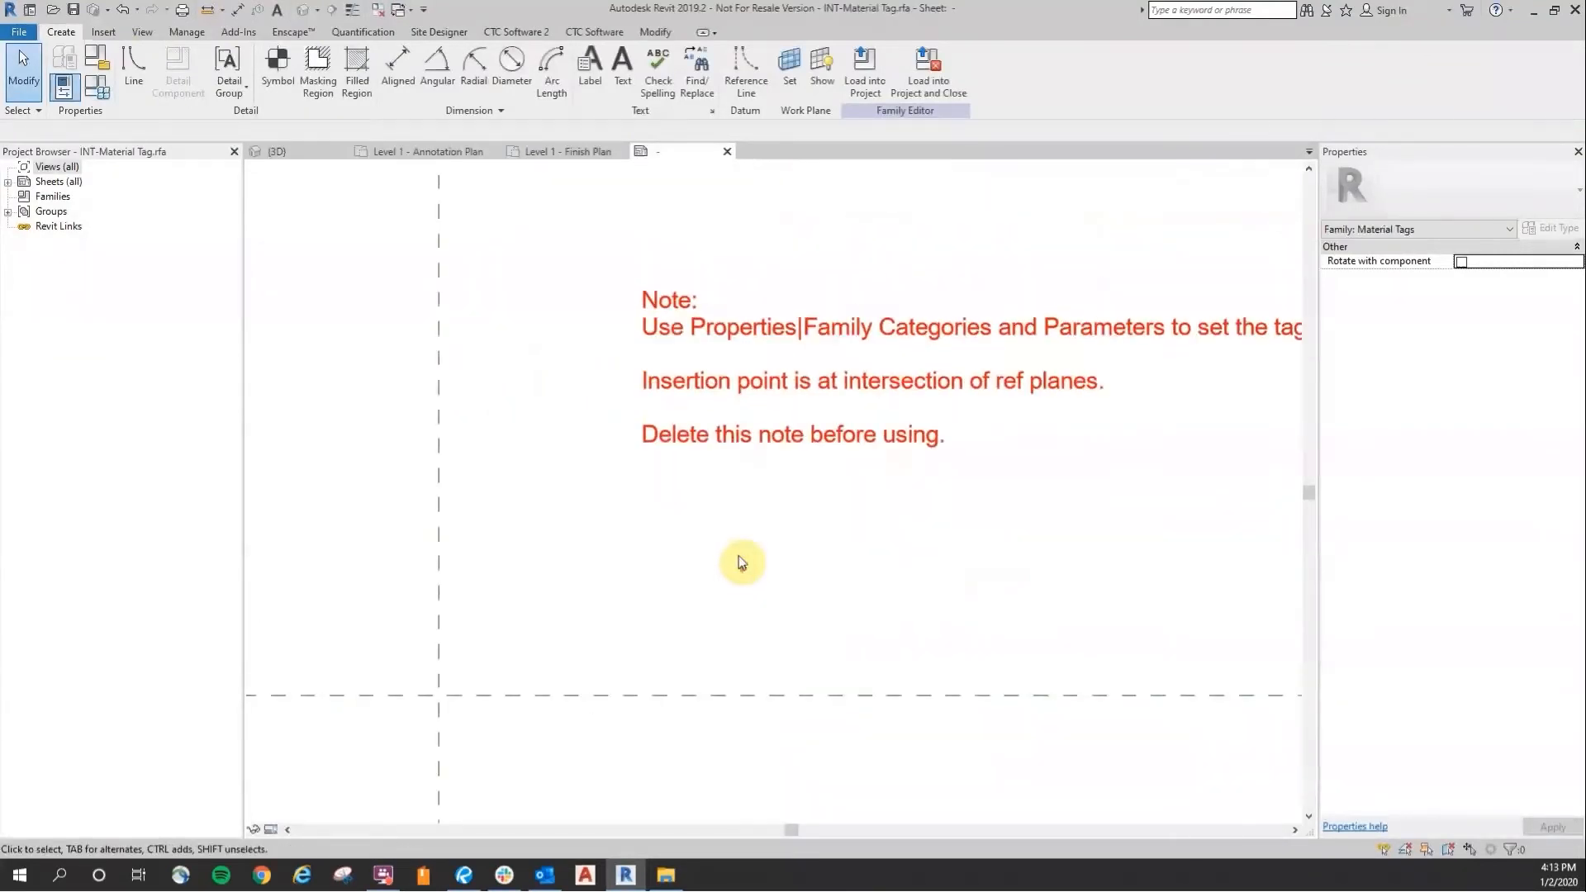
{"action": "scroll", "coordinate": [1041, 500], "scroll_direction": "down", "scroll_amount": 2}
{"action": "left_click", "coordinate": [803, 400]}
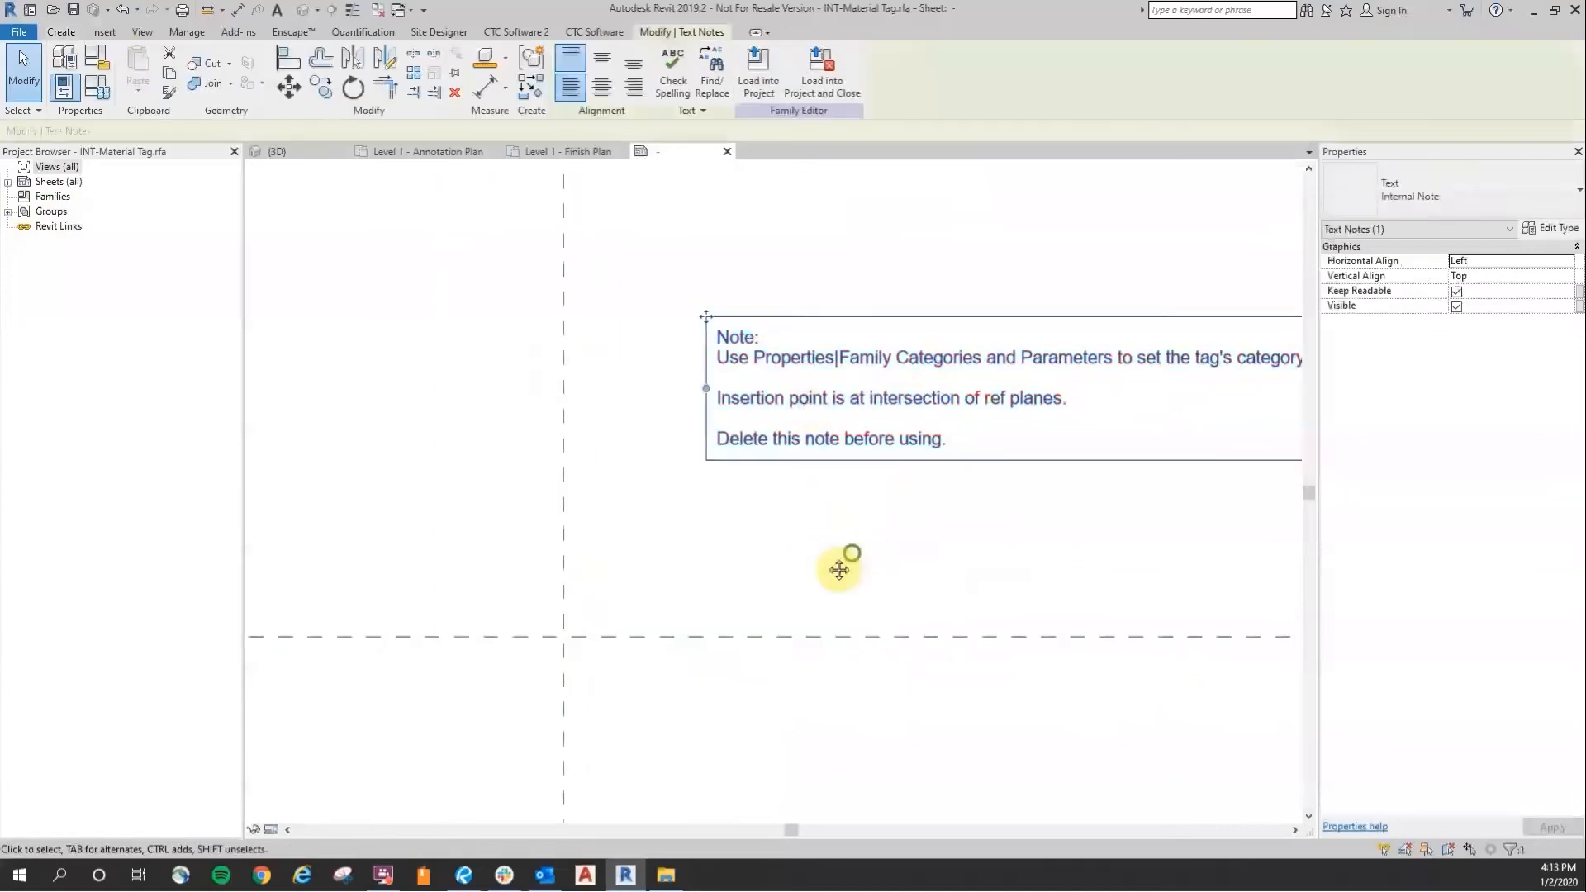
{"action": "key", "text": "Delete"}
{"action": "middle_click_drag", "start_coordinate": [525, 624], "coordinate": [744, 492]}
{"action": "left_click", "coordinate": [61, 34]}
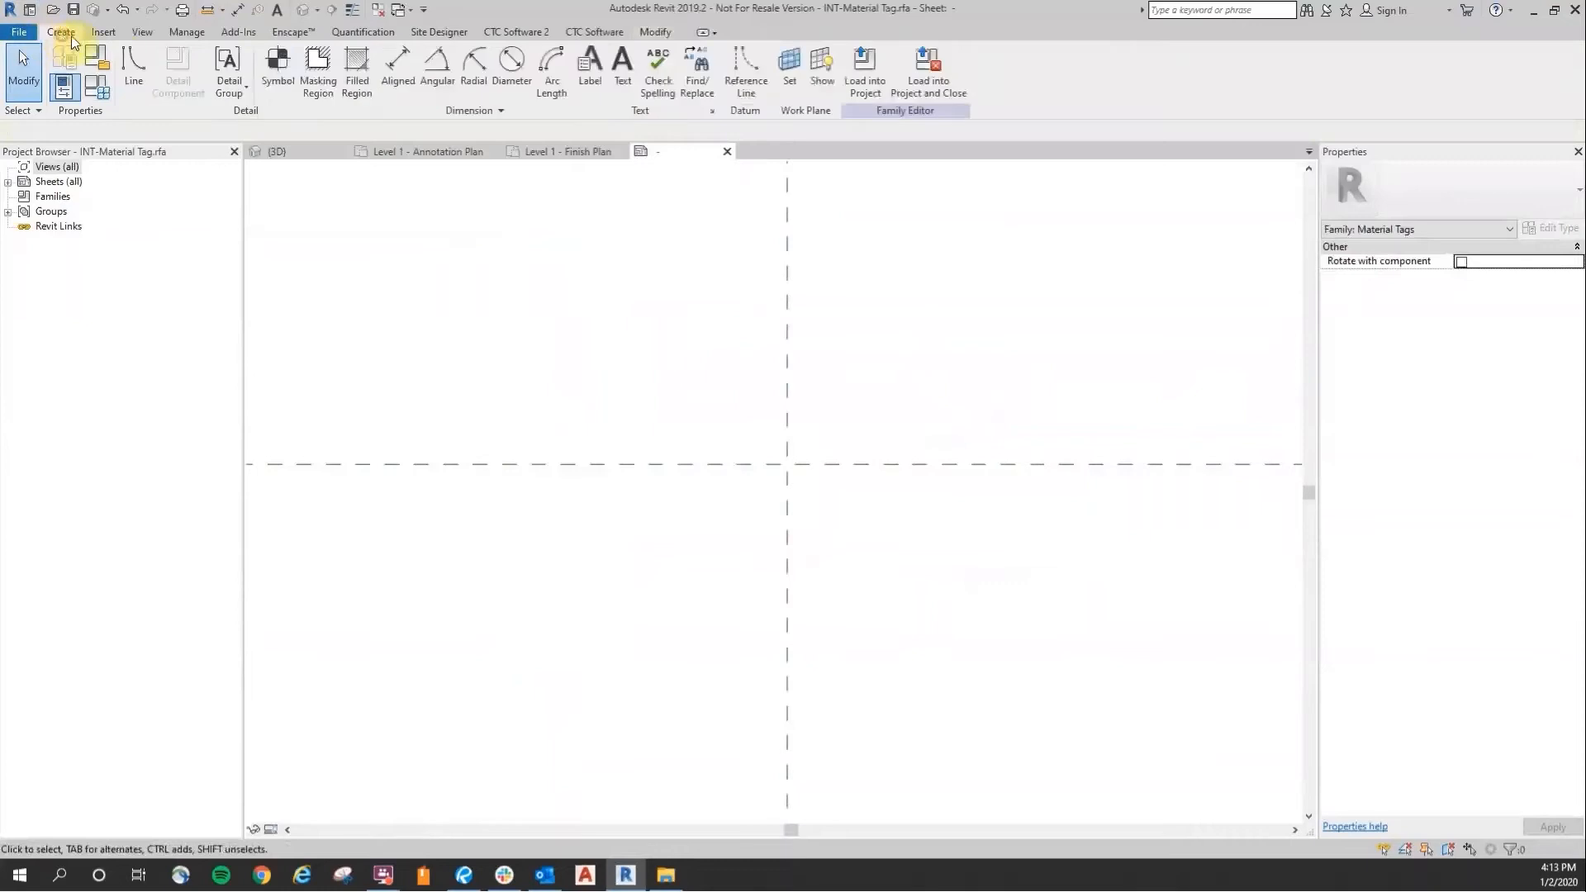
Step: Place a label showing the Mark parameter at the intersection of the two reference planes
{"action": "left_click", "coordinate": [590, 70]}
{"action": "middle_click_drag", "start_coordinate": [830, 486], "coordinate": [706, 360]}
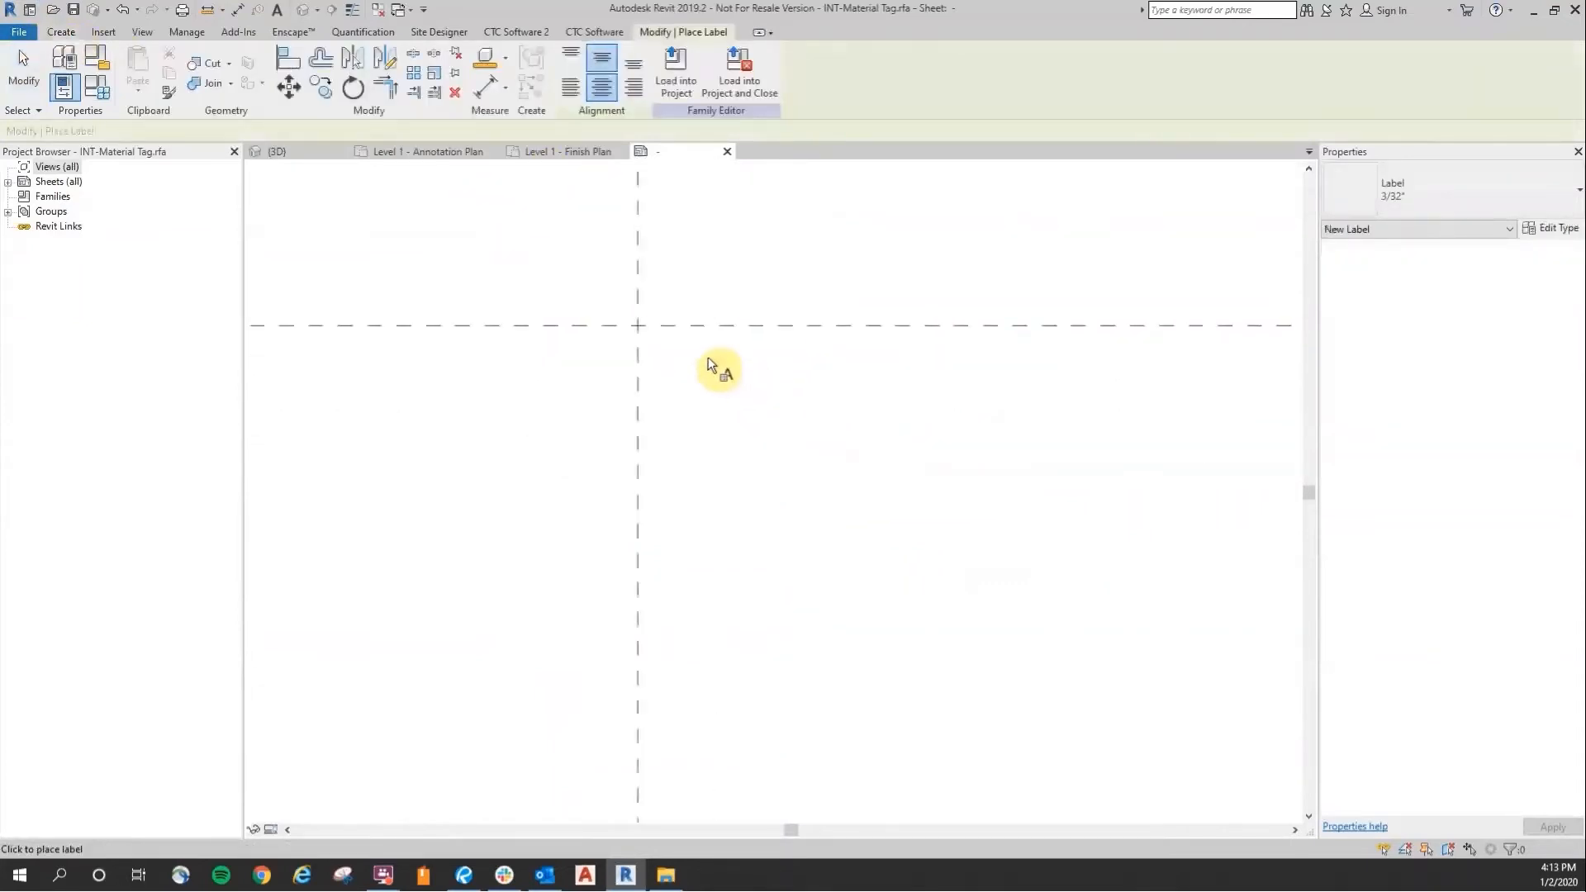
{"action": "left_click", "coordinate": [637, 330]}
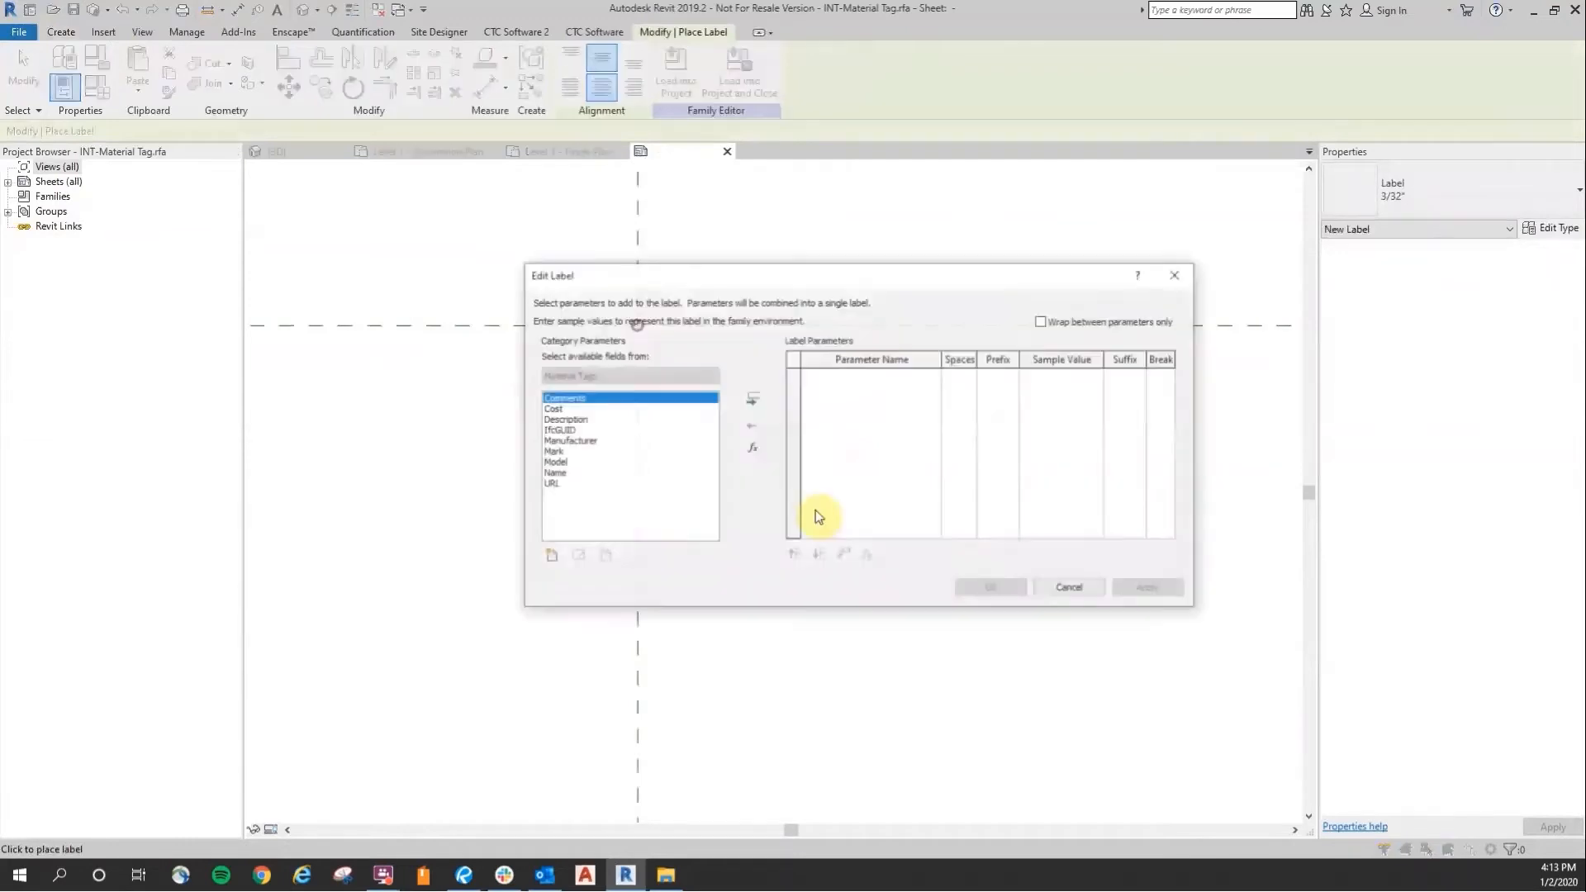
{"action": "left_click", "coordinate": [553, 452]}
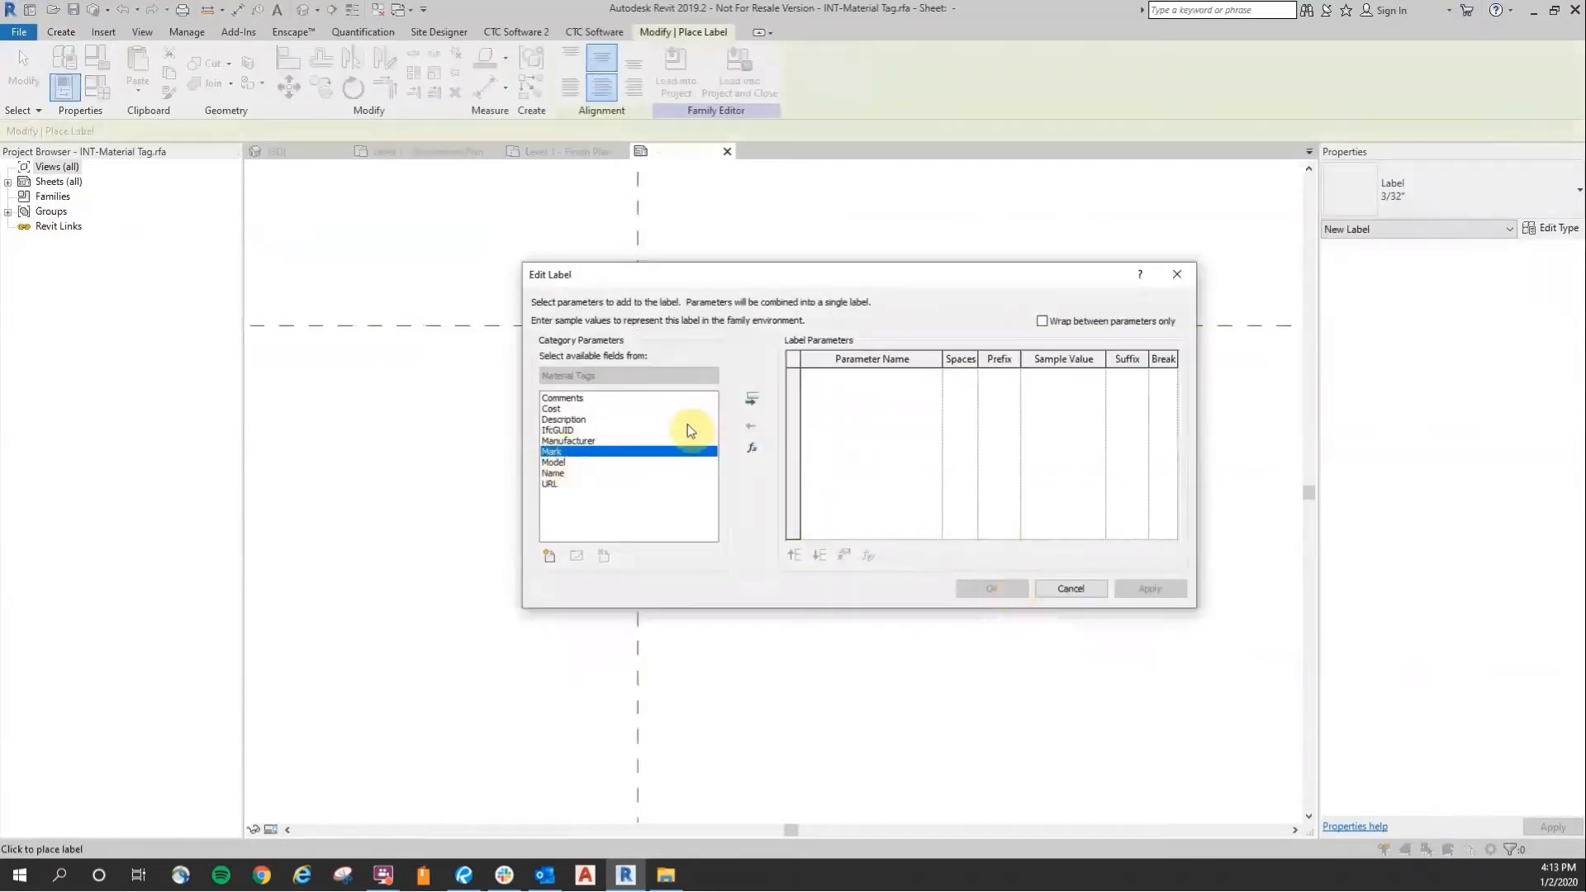
{"action": "left_click", "coordinate": [750, 398]}
{"action": "left_click", "coordinate": [992, 588]}
{"action": "scroll", "coordinate": [805, 533], "scroll_direction": "down", "scroll_amount": 10}
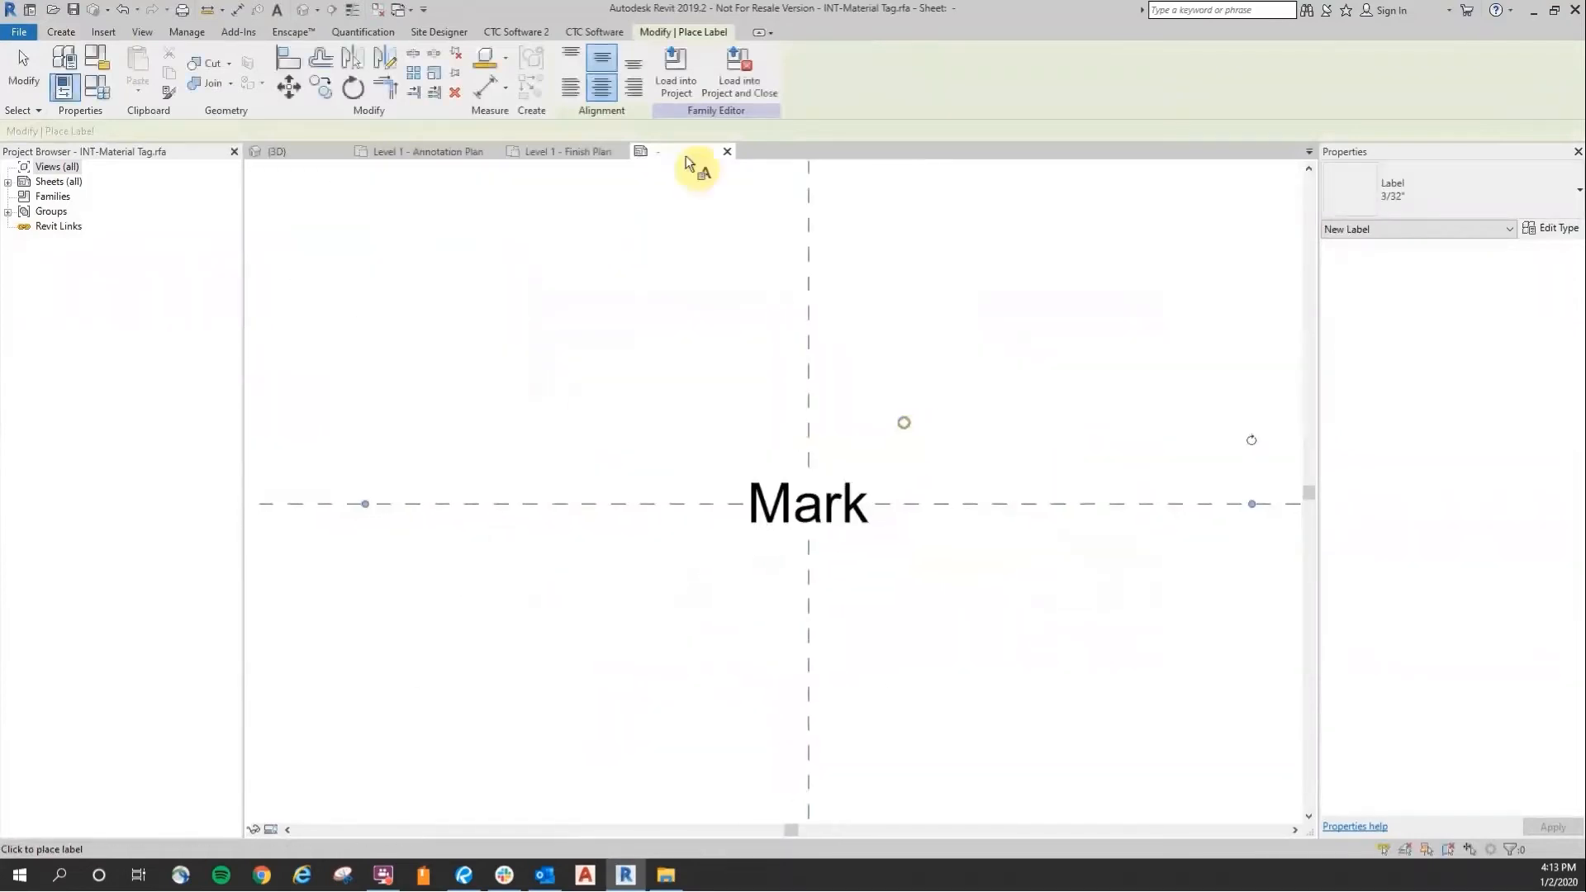
{"action": "left_click", "coordinate": [23, 70]}
Step: Review the Mark label's extents and its type and alignment properties
{"action": "left_click", "coordinate": [861, 472]}
{"action": "middle_click_drag", "start_coordinate": [958, 290], "coordinate": [907, 298]}
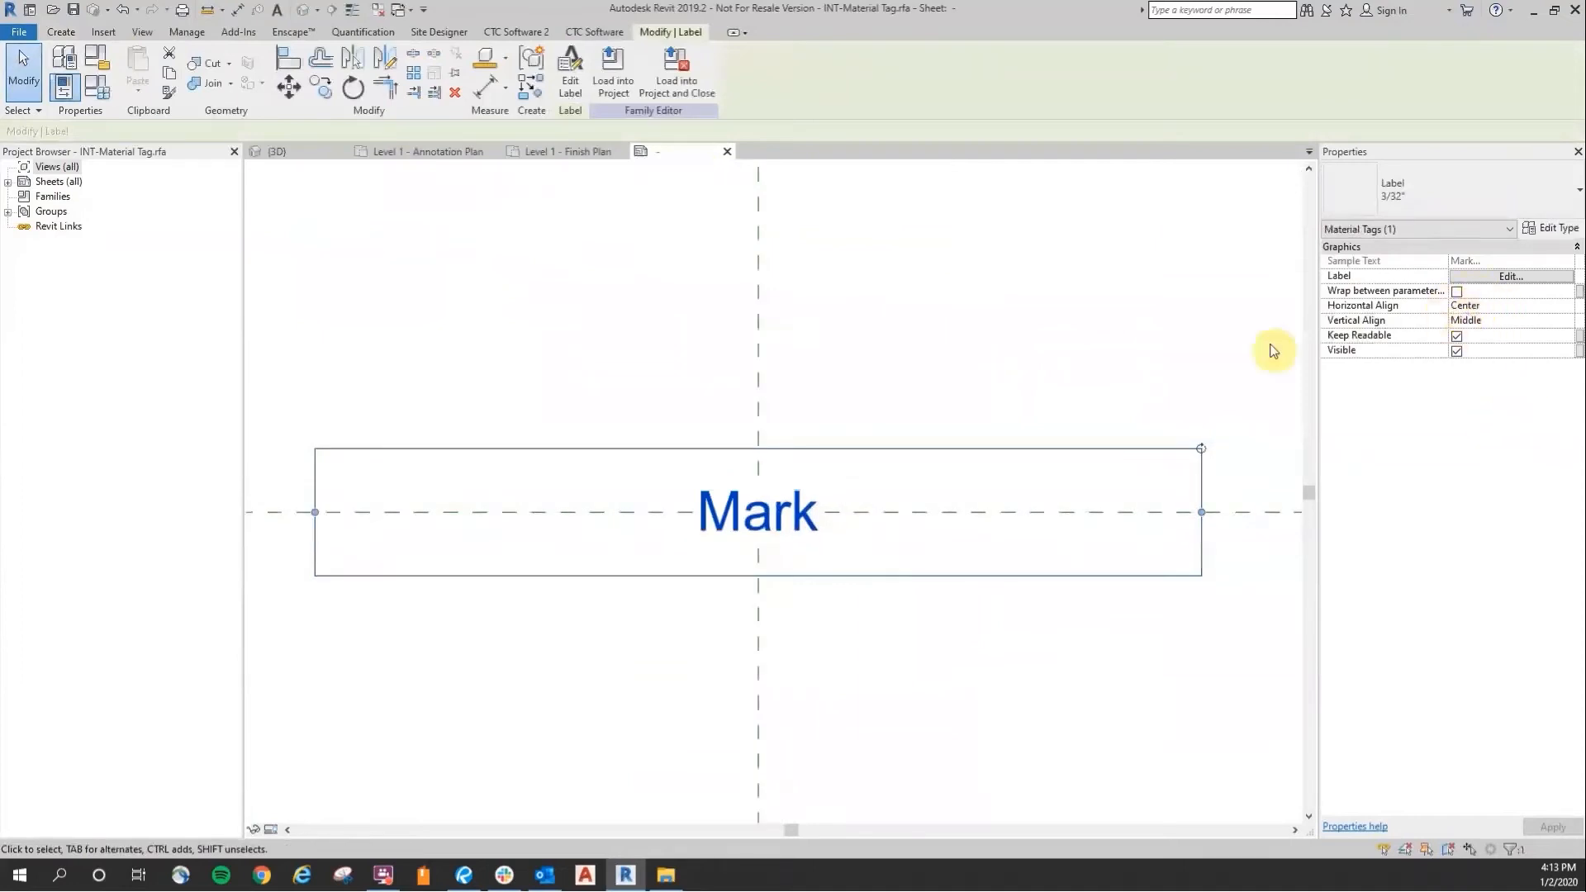
{"action": "left_click", "coordinate": [1008, 312]}
{"action": "scroll", "coordinate": [844, 602], "scroll_direction": "up", "scroll_amount": 2}
{"action": "middle_click_drag", "start_coordinate": [844, 602], "coordinate": [839, 628]}
{"action": "left_click", "coordinate": [777, 516]}
{"action": "left_click", "coordinate": [816, 337]}
Step: Examine the identity information of the INT-Tile Field material in the Finish Plans project, including its Mark
{"action": "left_click", "coordinate": [302, 150]}
{"action": "left_click", "coordinate": [735, 315]}
{"action": "left_click", "coordinate": [516, 277]}
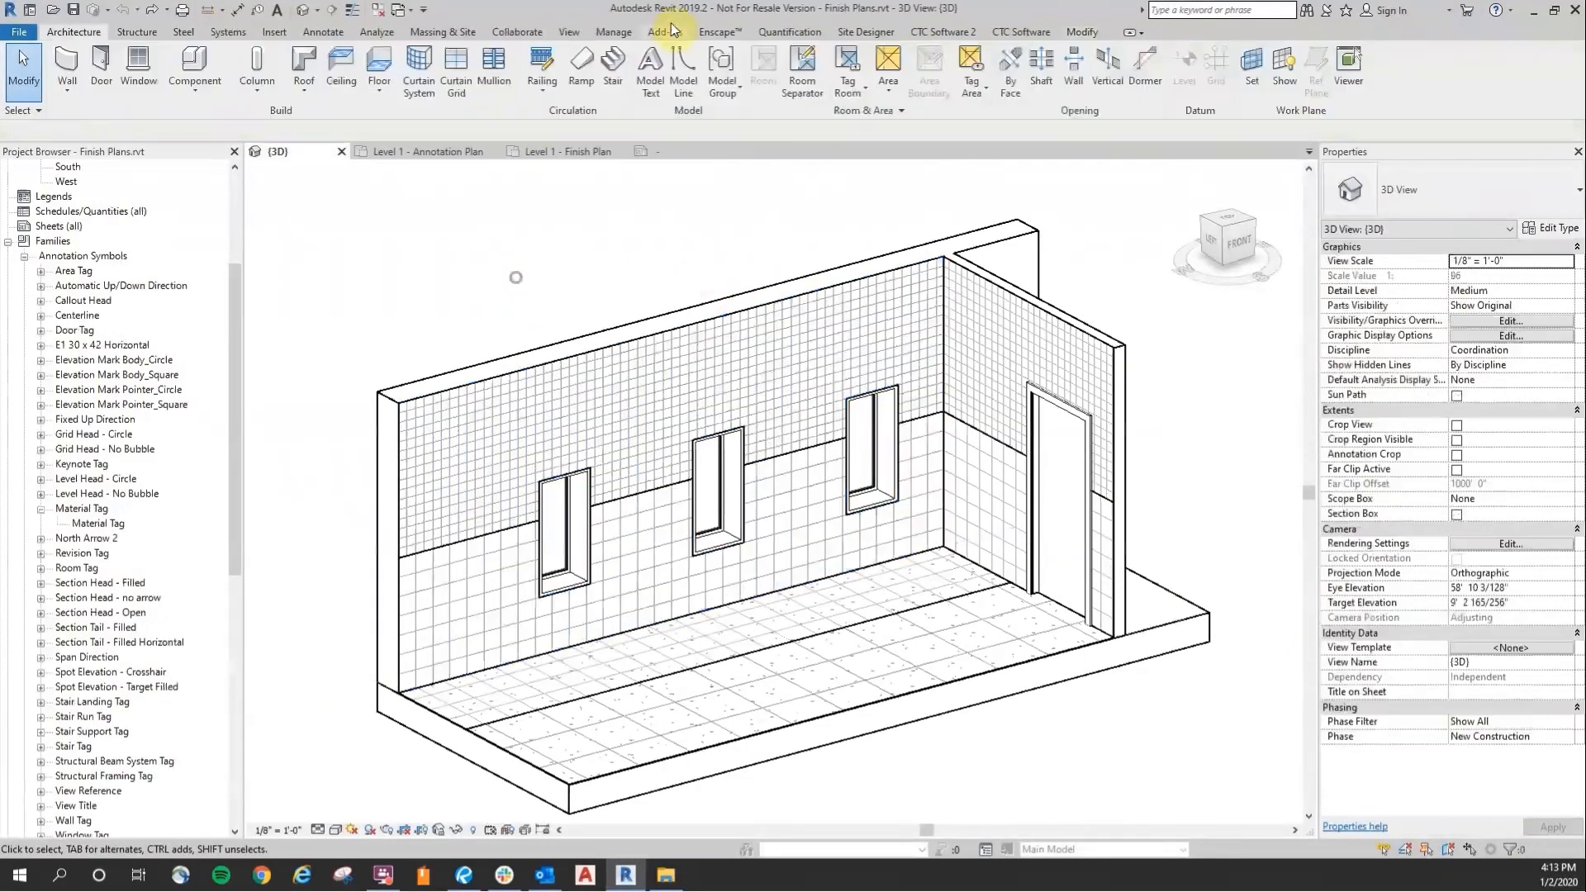
{"action": "left_click", "coordinate": [611, 32]}
{"action": "left_click", "coordinate": [62, 89]}
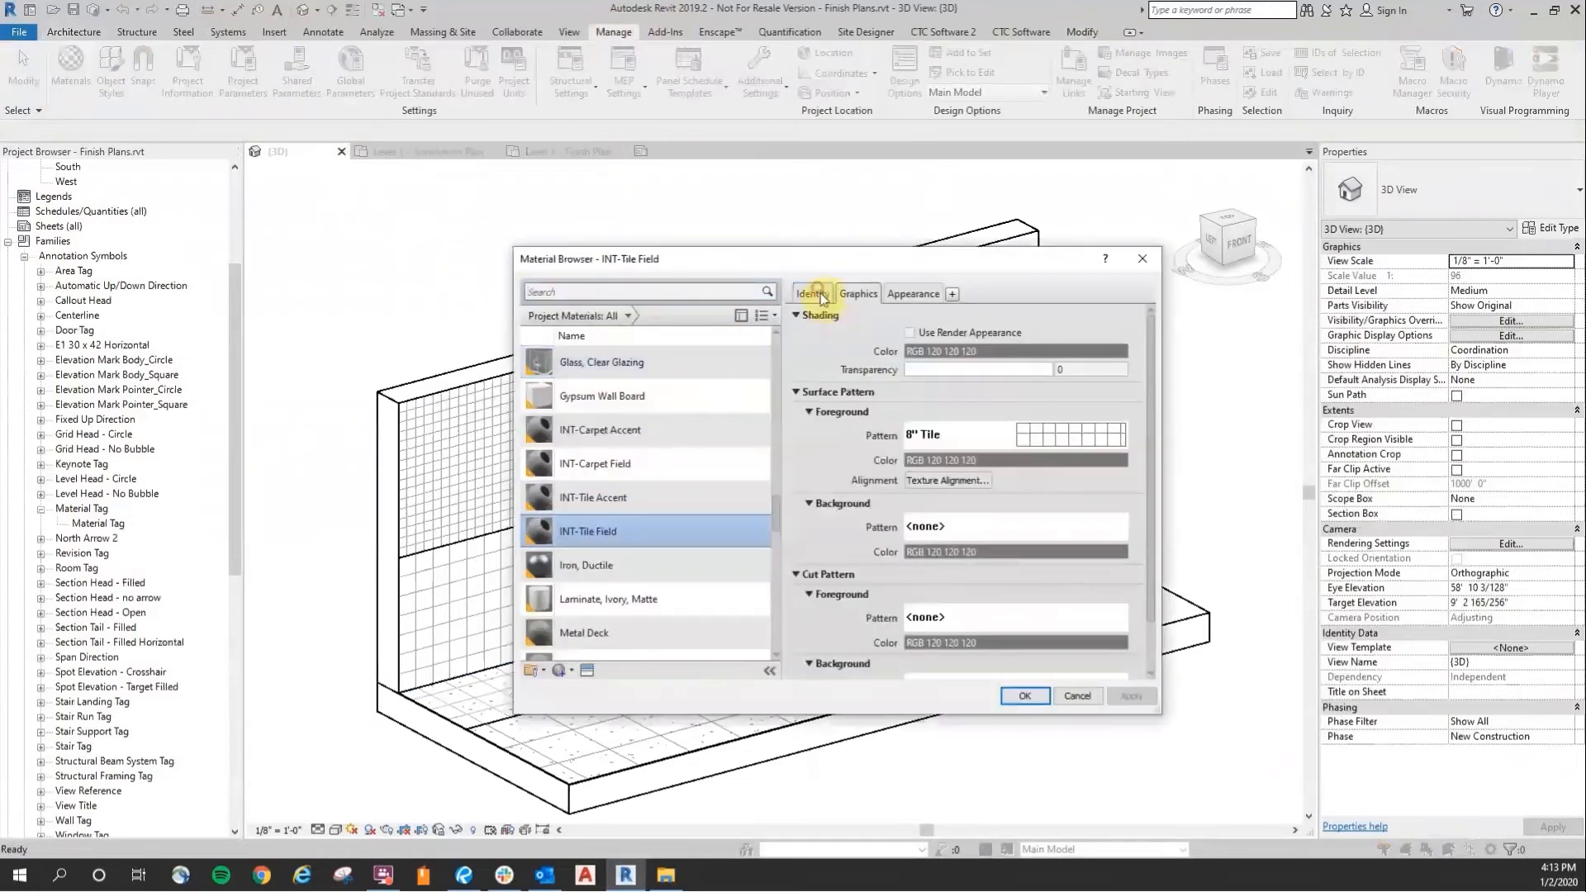
{"action": "left_click", "coordinate": [817, 294]}
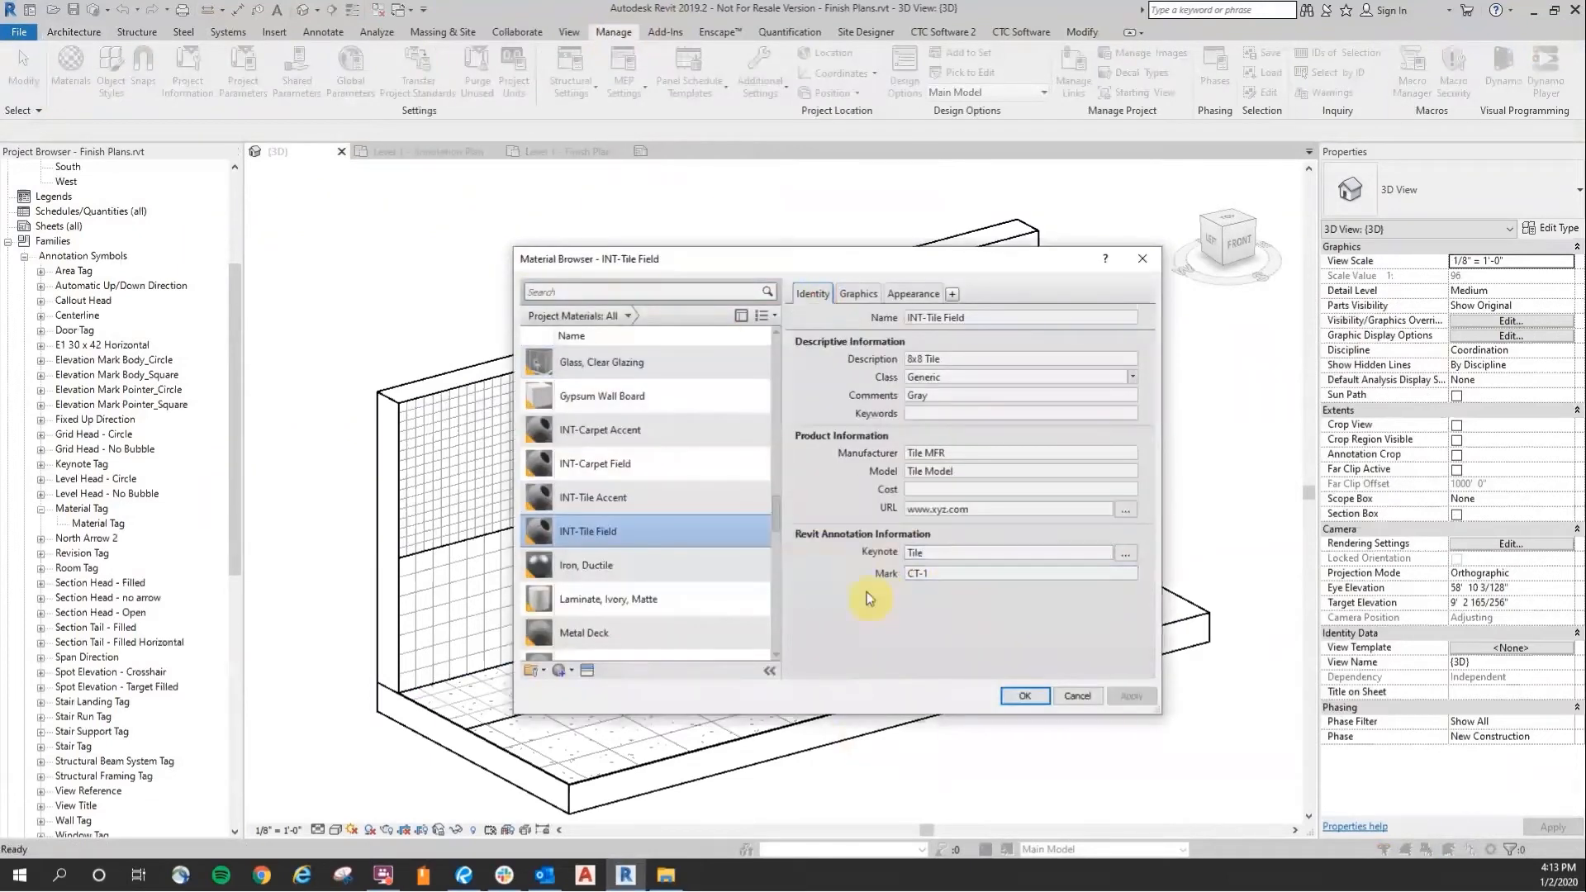
{"action": "left_click", "coordinate": [1025, 695]}
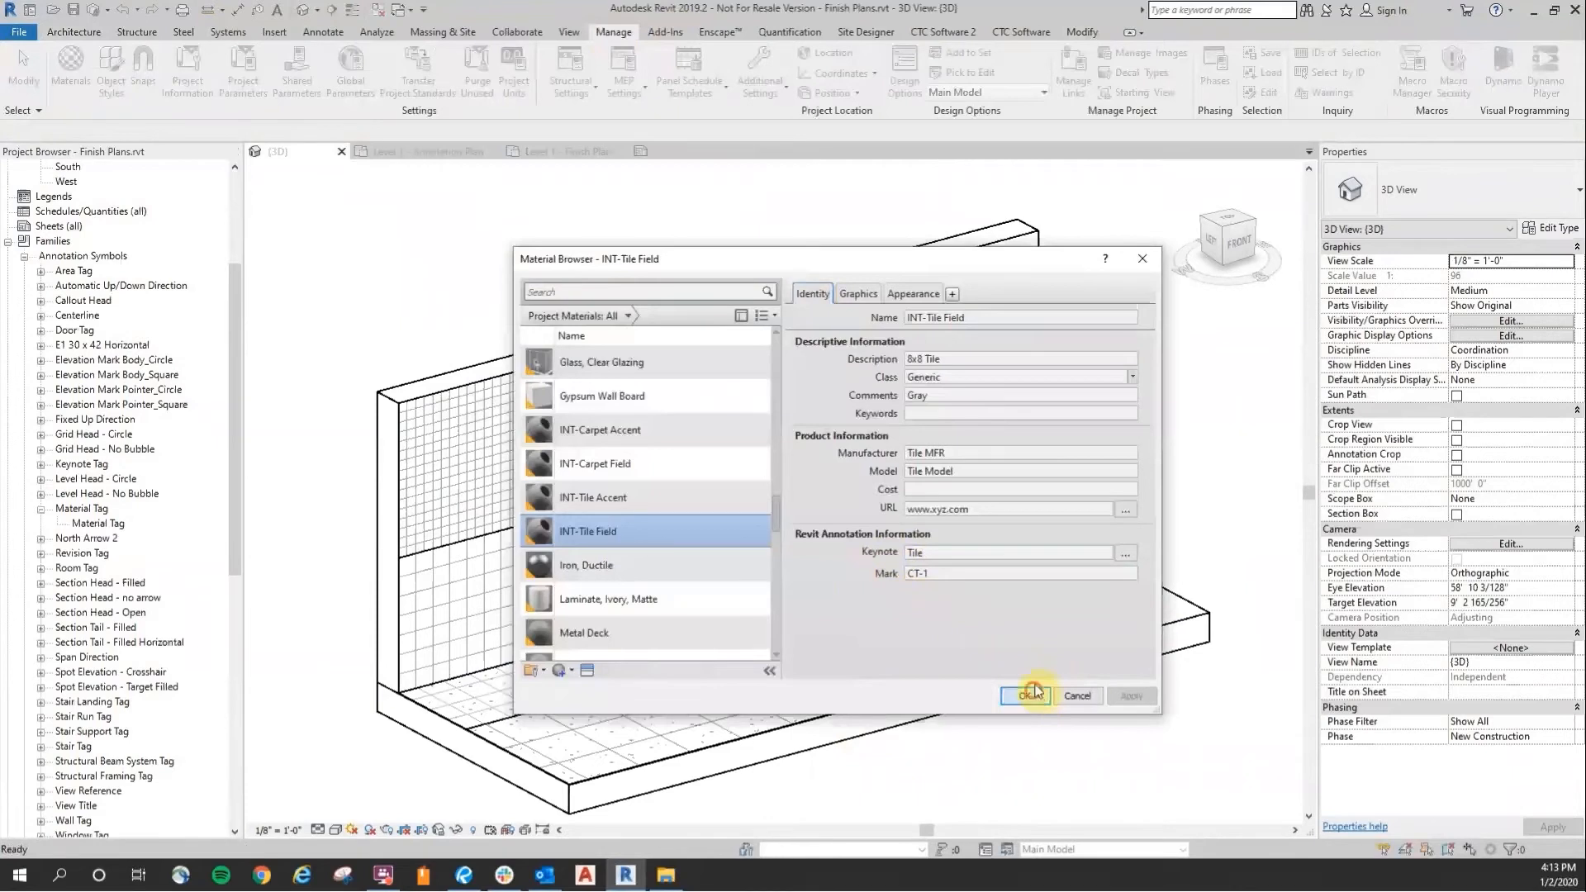
Step: Draw a six-sided circumscribed polygon with a radius of about 1/4" around the Mark label, centred on the reference plane intersection
{"action": "left_click", "coordinate": [660, 151]}
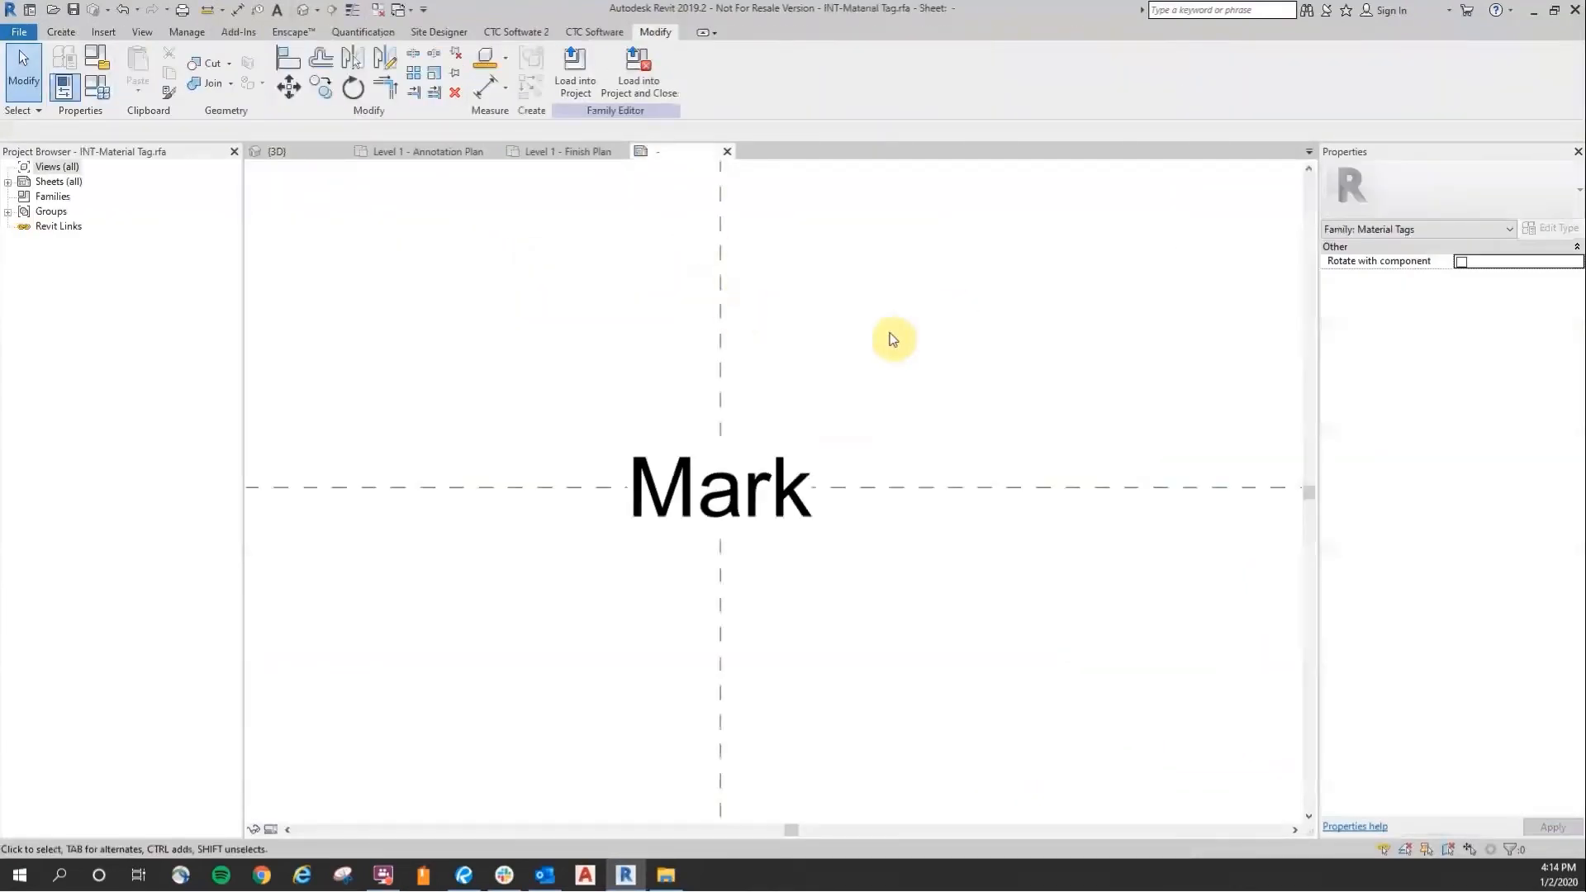
{"action": "left_click", "coordinate": [59, 31]}
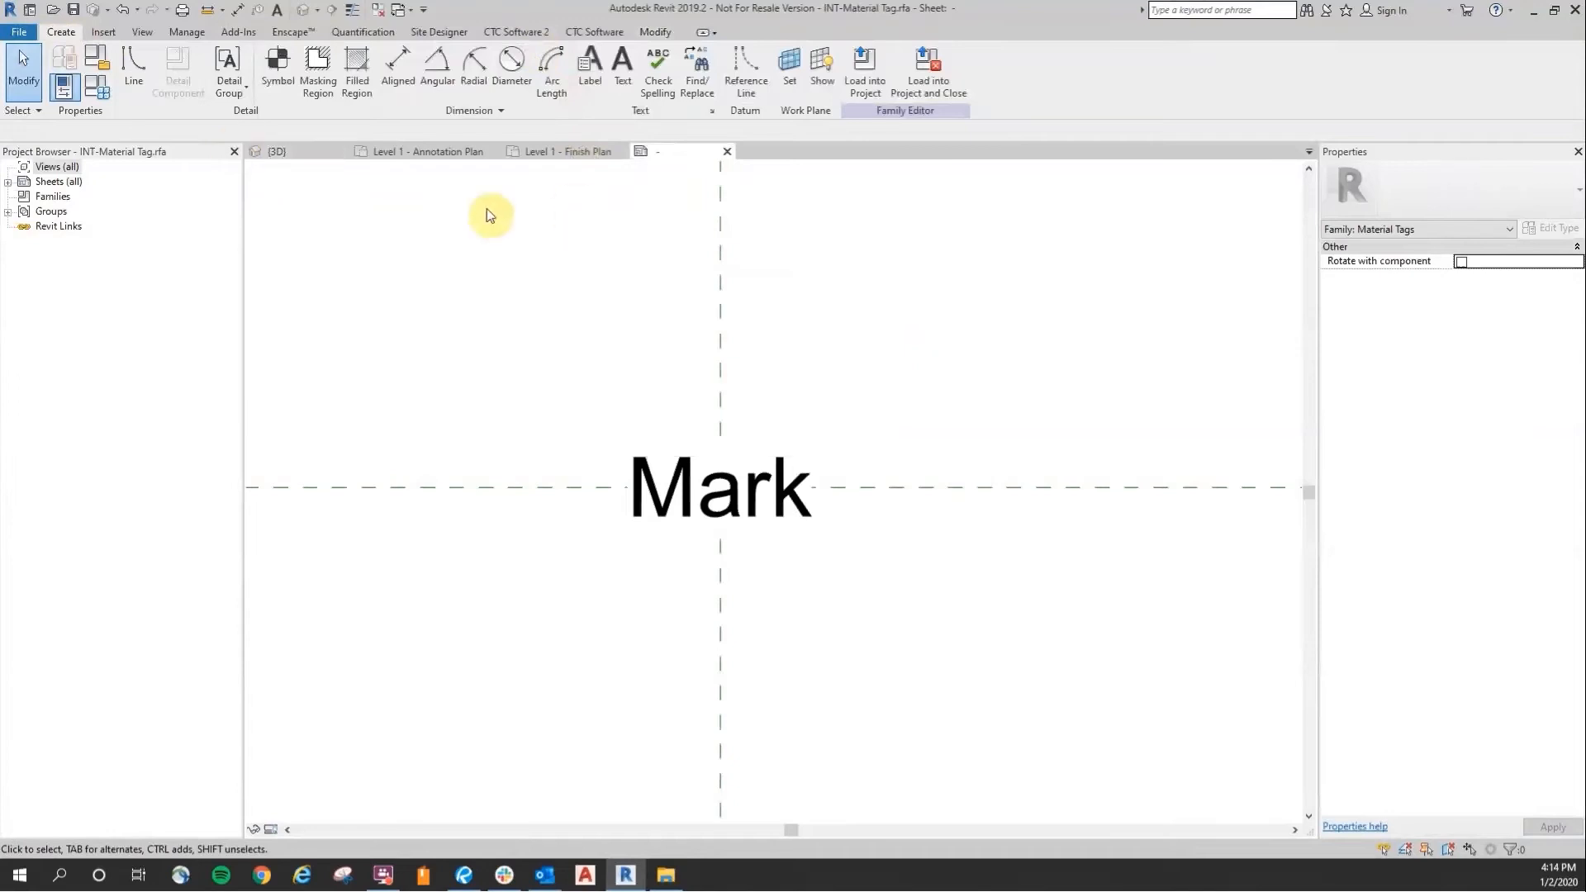
{"action": "left_click", "coordinate": [135, 80]}
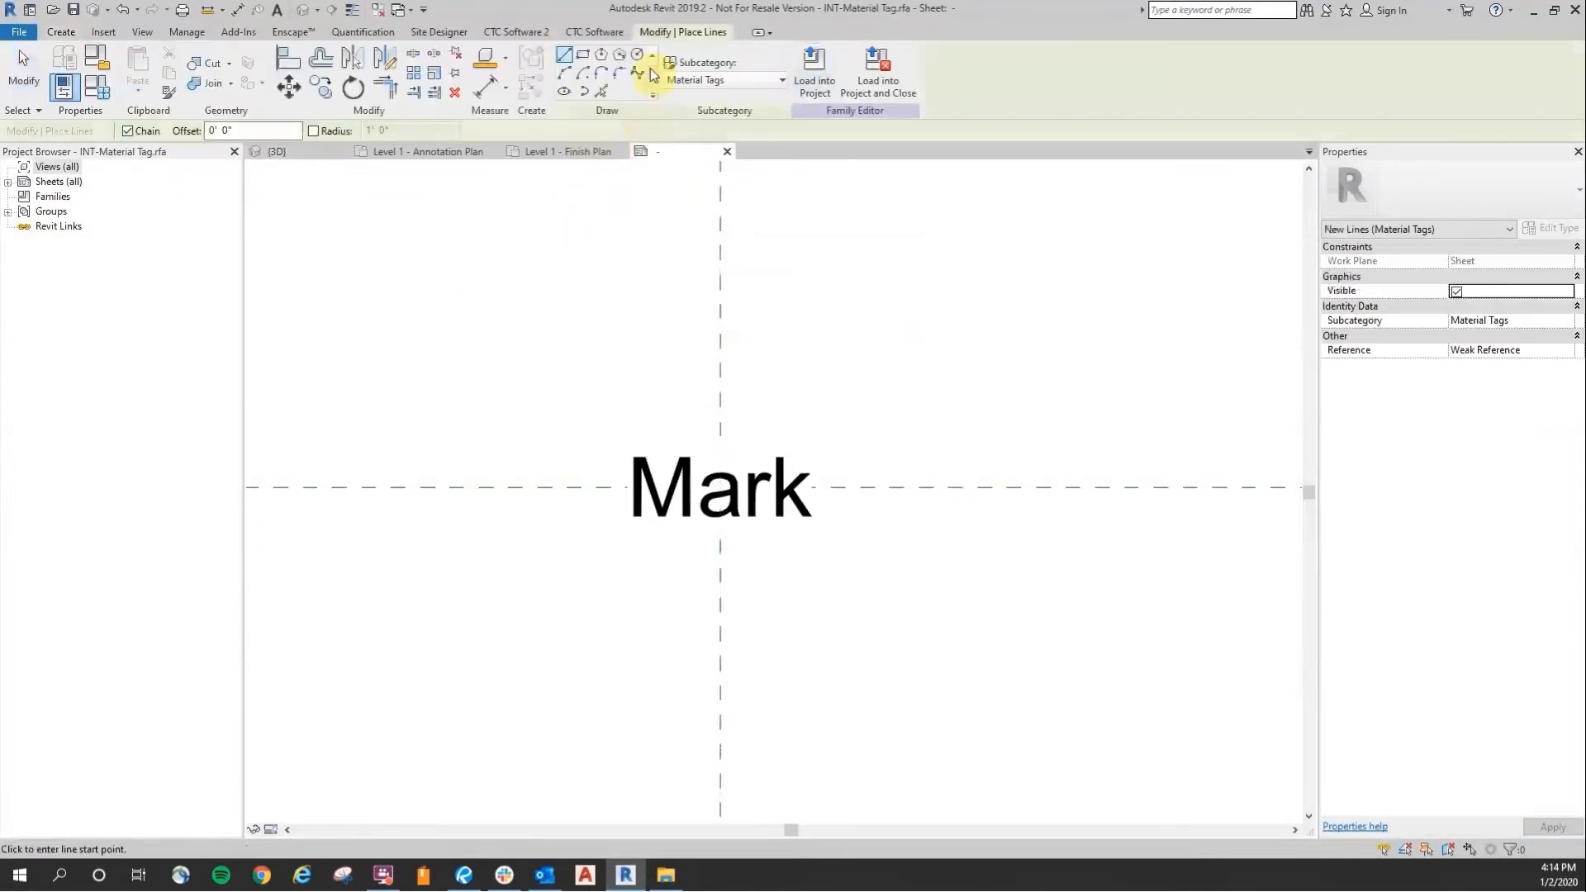
{"action": "left_click", "coordinate": [619, 58]}
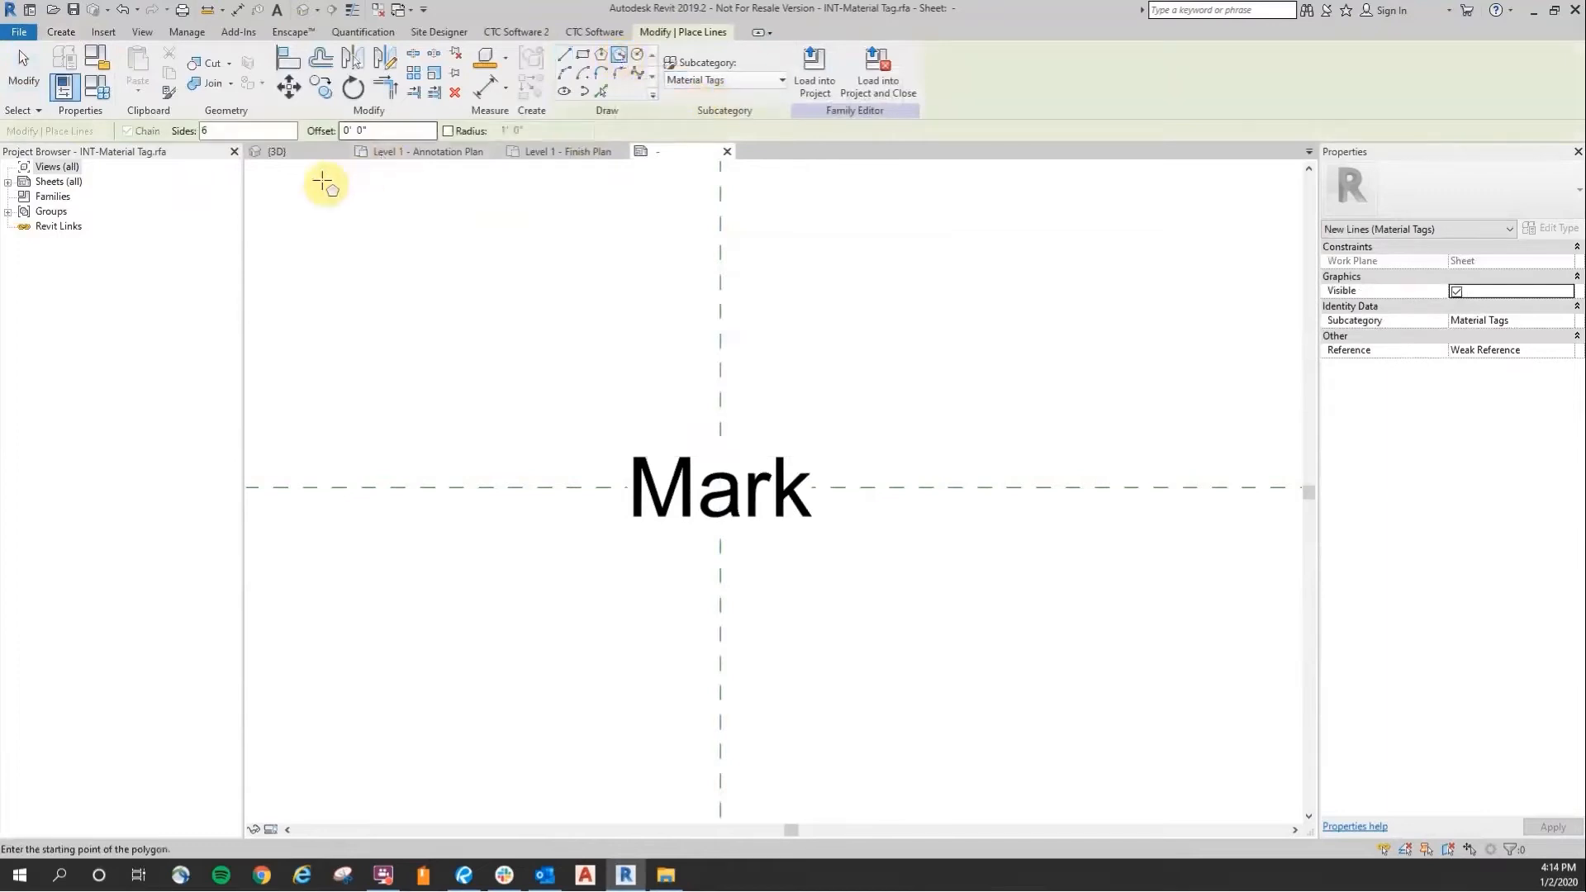
{"action": "left_click", "coordinate": [721, 488]}
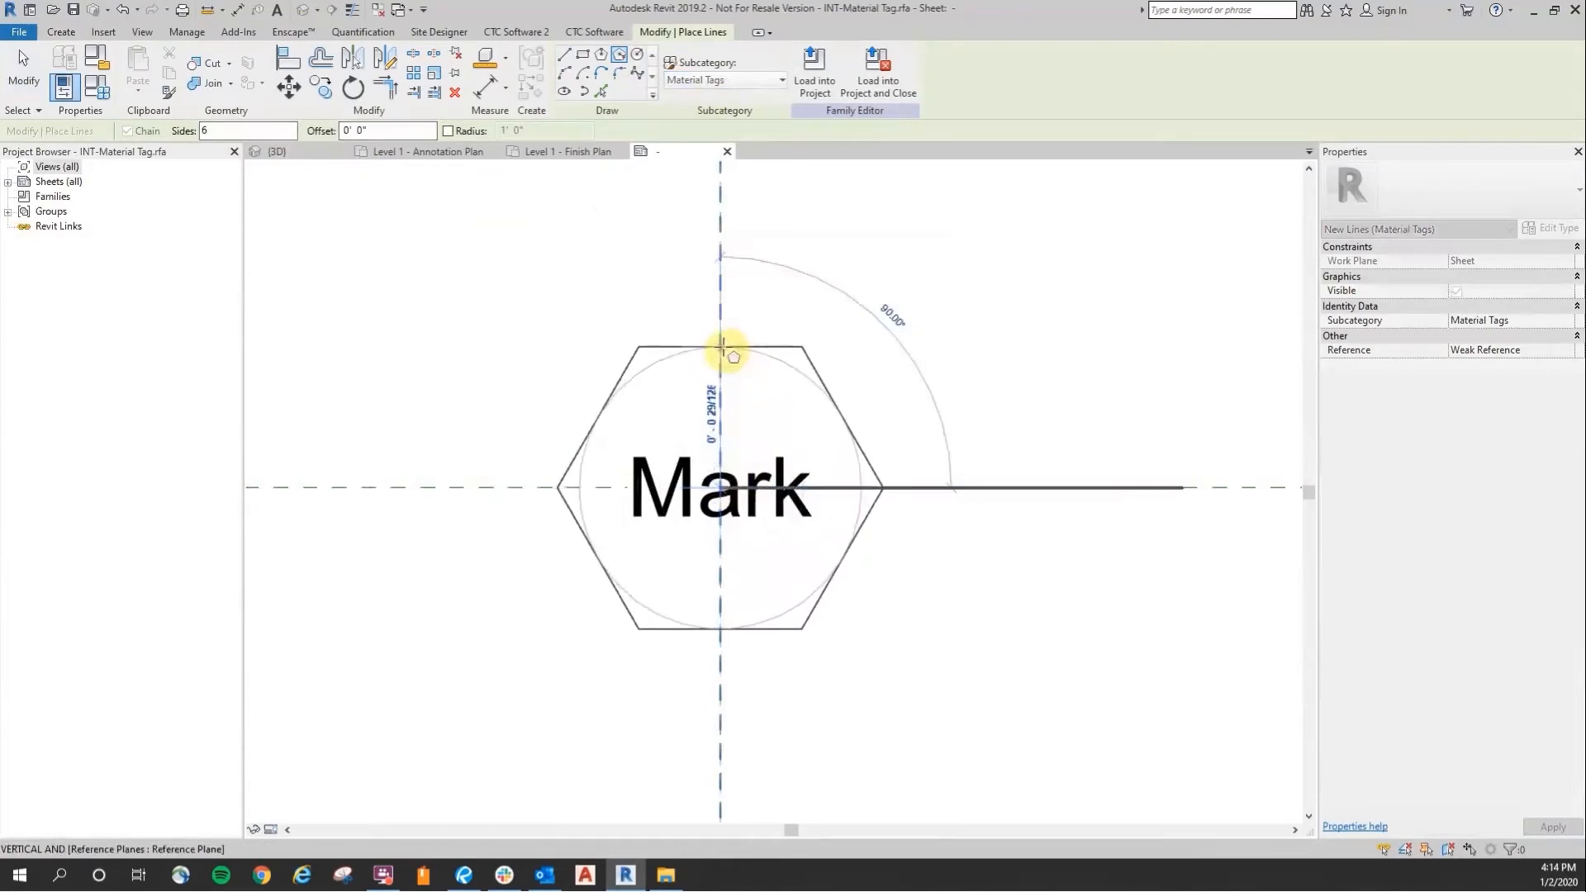
{"action": "left_click", "coordinate": [727, 331]}
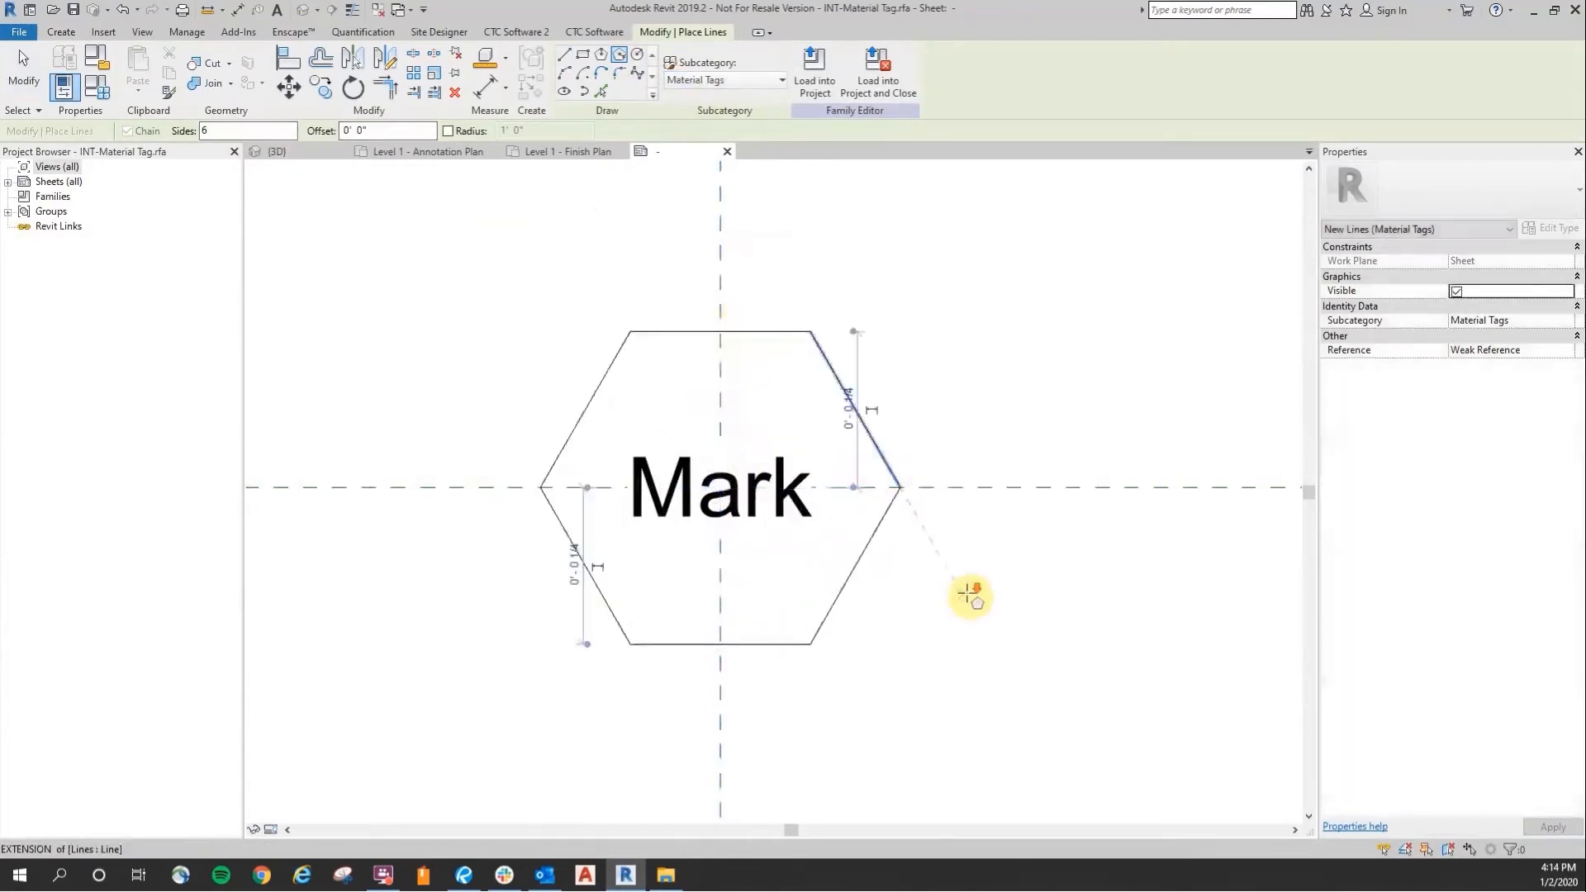
{"action": "scroll", "coordinate": [974, 590], "scroll_direction": "down", "scroll_amount": 2}
{"action": "key", "text": "Escape"}
{"action": "key", "text": "Escape"}
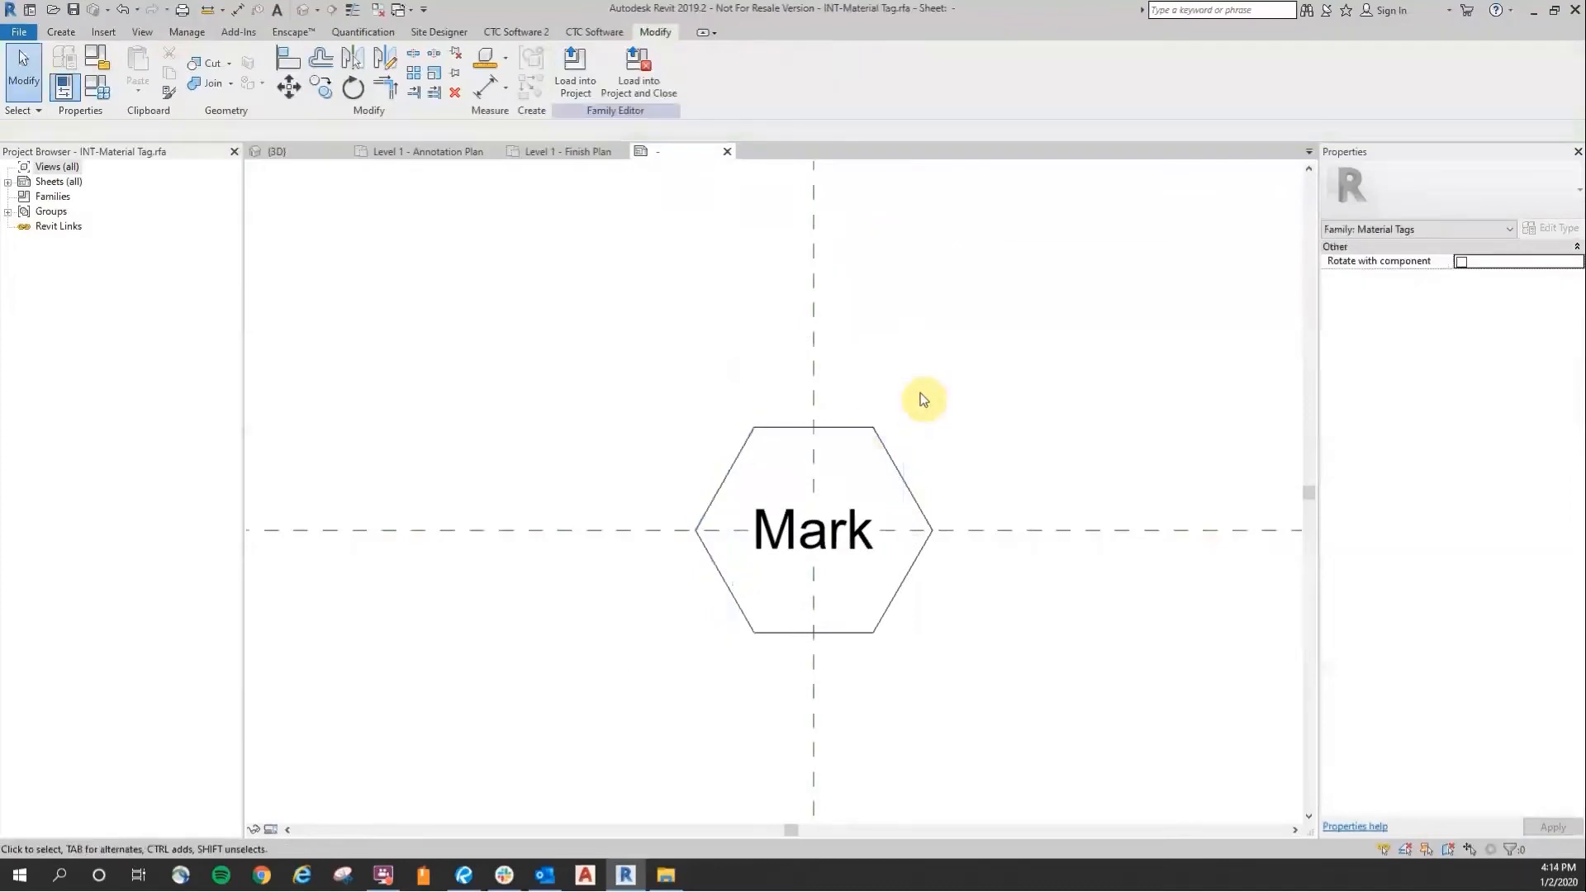
Step: Save the tag family over INT-Material Tag.rfa on the Desktop, then load it into the Finish Plans project and close the family
{"action": "scroll", "coordinate": [958, 653], "scroll_direction": "down", "scroll_amount": 2}
{"action": "middle_click_drag", "start_coordinate": [955, 659], "coordinate": [931, 415]}
{"action": "scroll", "coordinate": [904, 619], "scroll_direction": "up", "scroll_amount": 2}
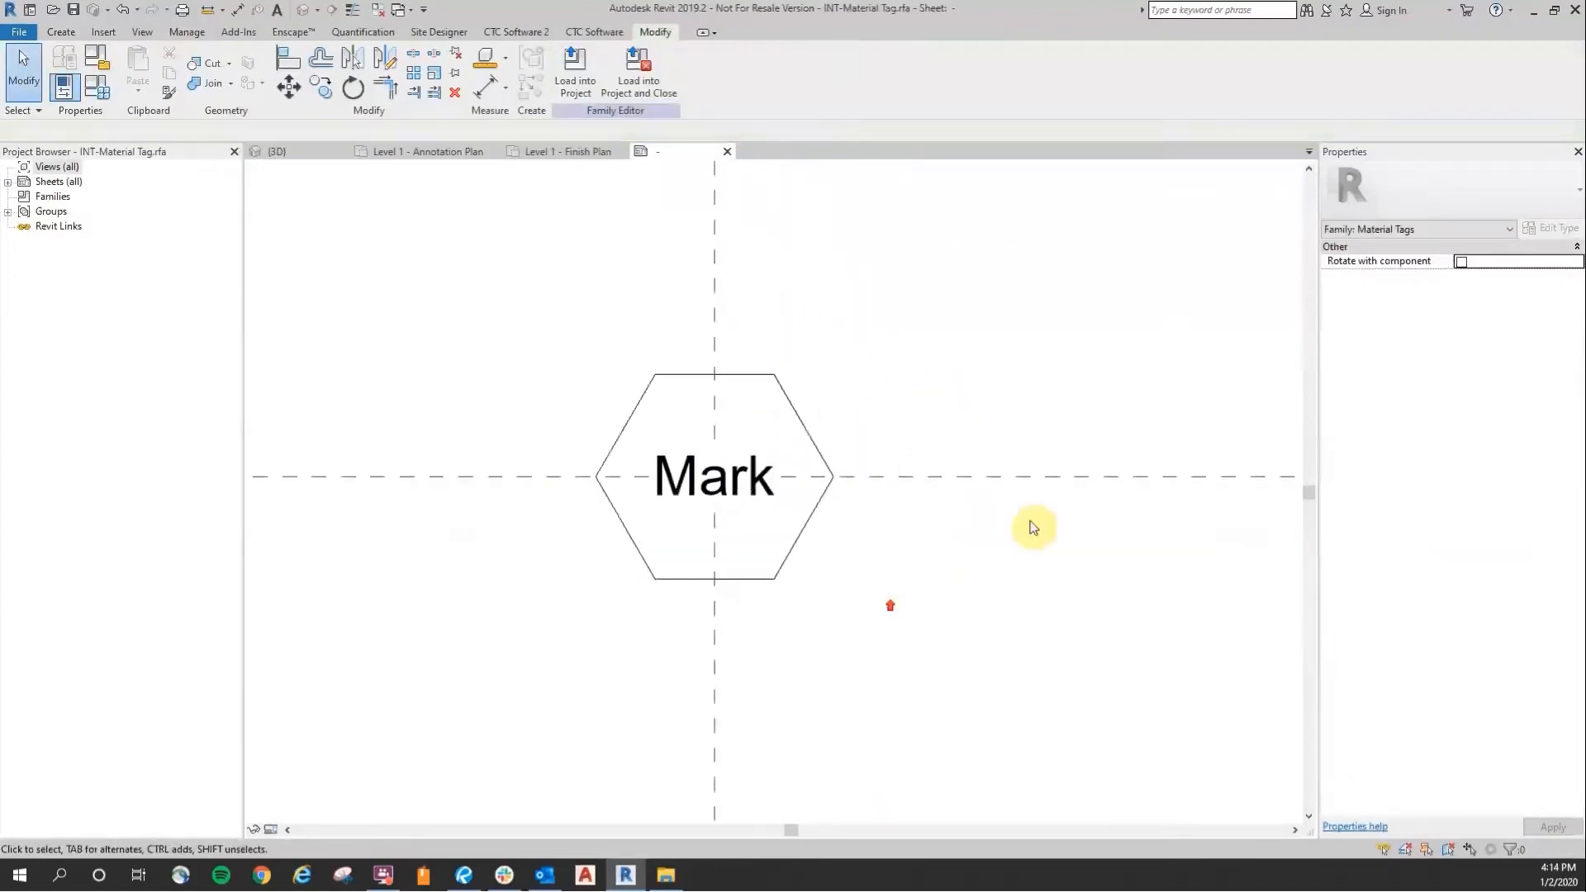
{"action": "middle_click_drag", "start_coordinate": [518, 312], "coordinate": [537, 356]}
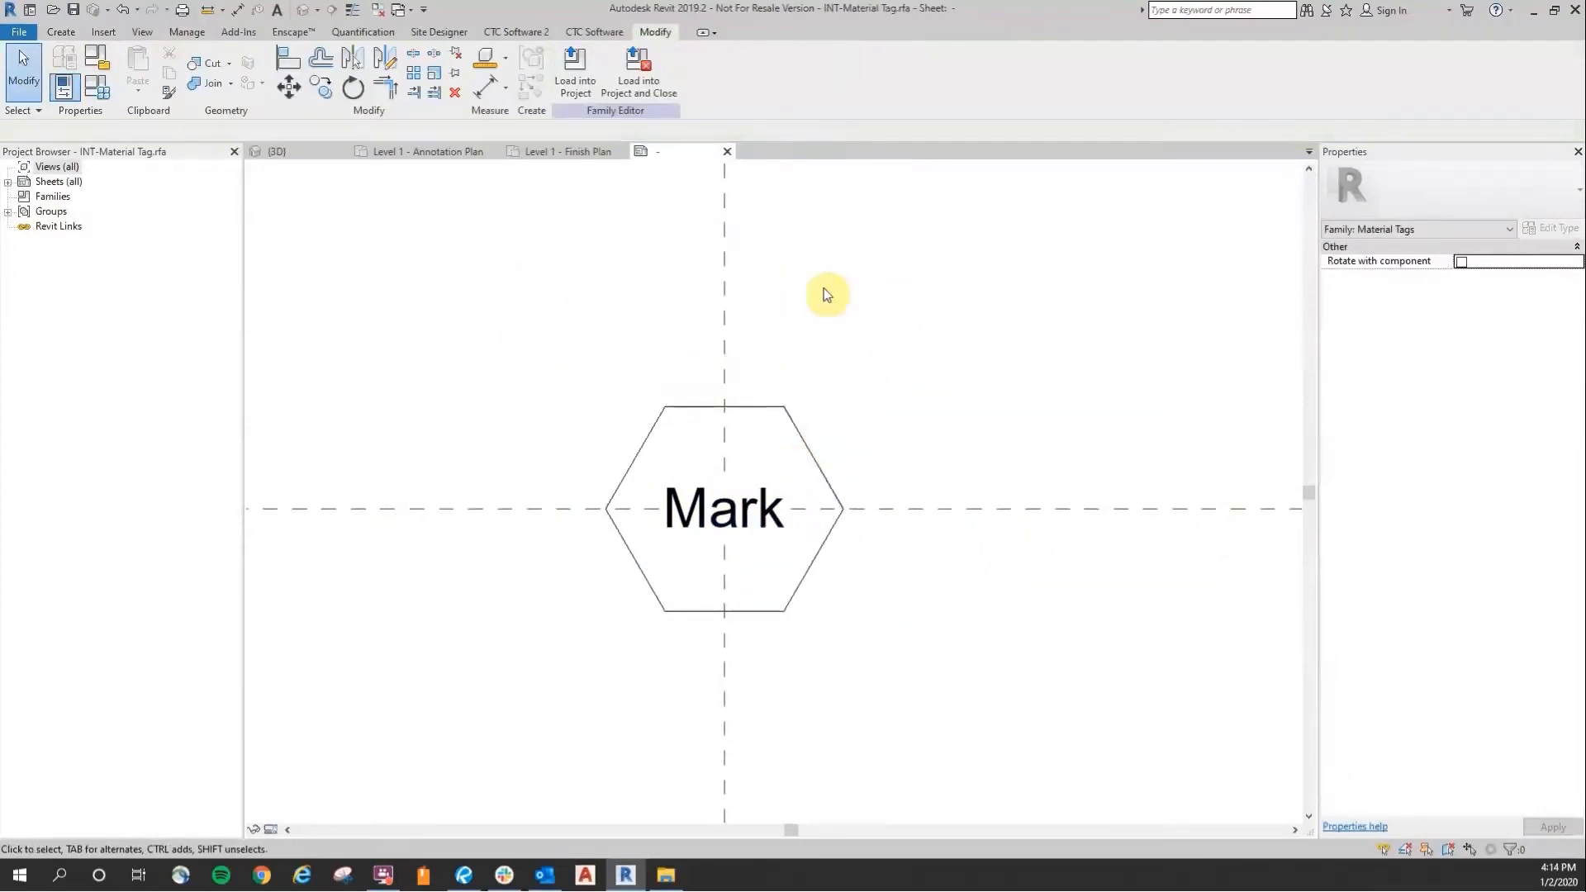
{"action": "left_click", "coordinate": [18, 33]}
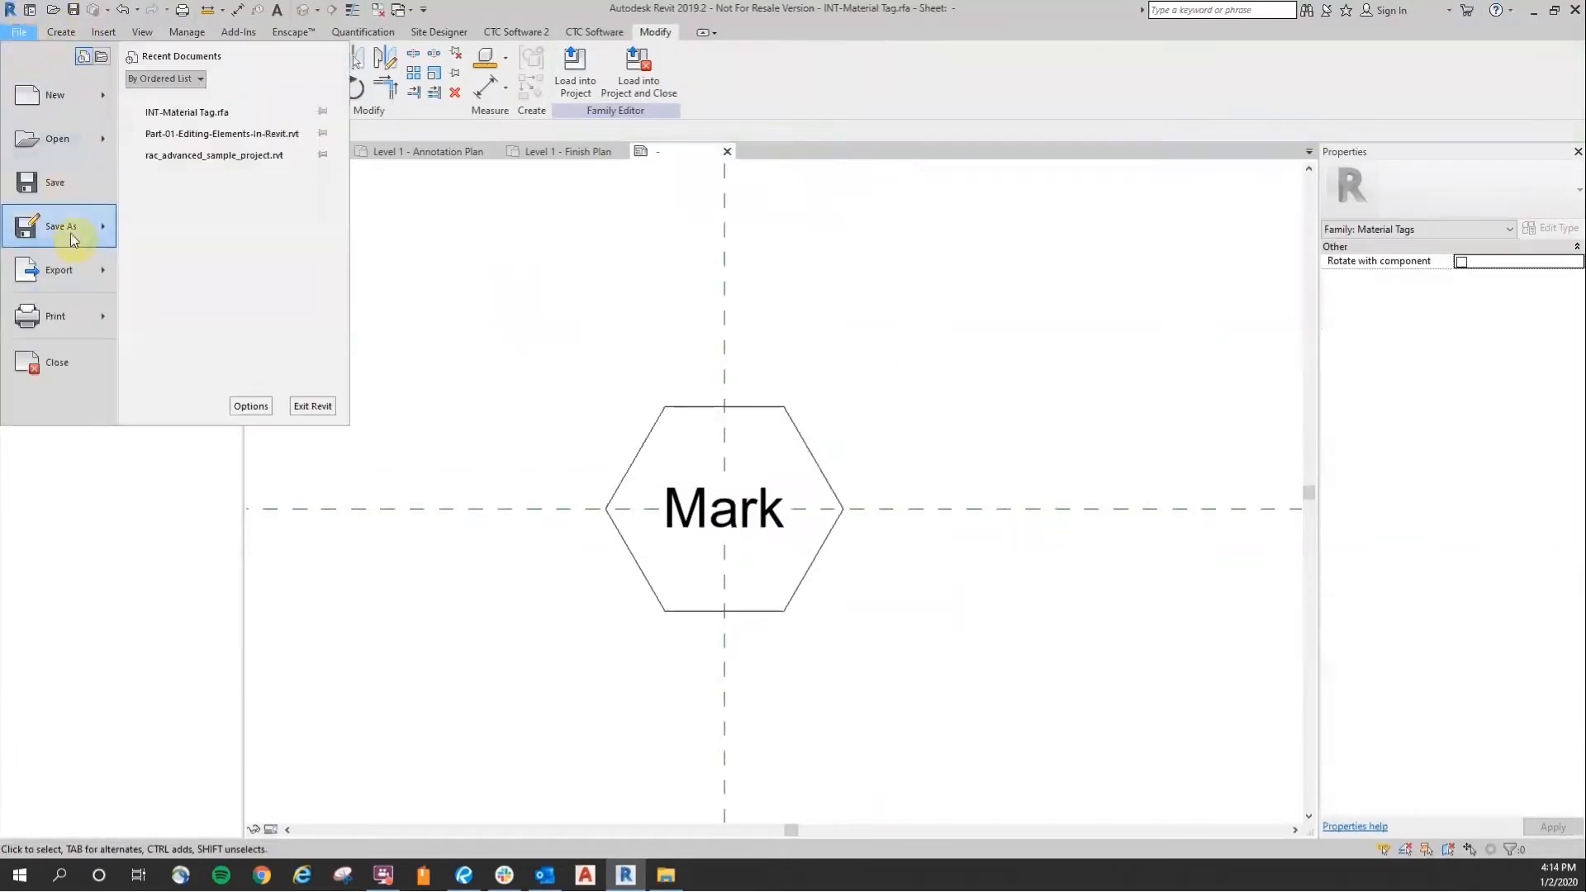
{"action": "mouse_move", "coordinate": [62, 221]}
{"action": "left_click", "coordinate": [213, 231]}
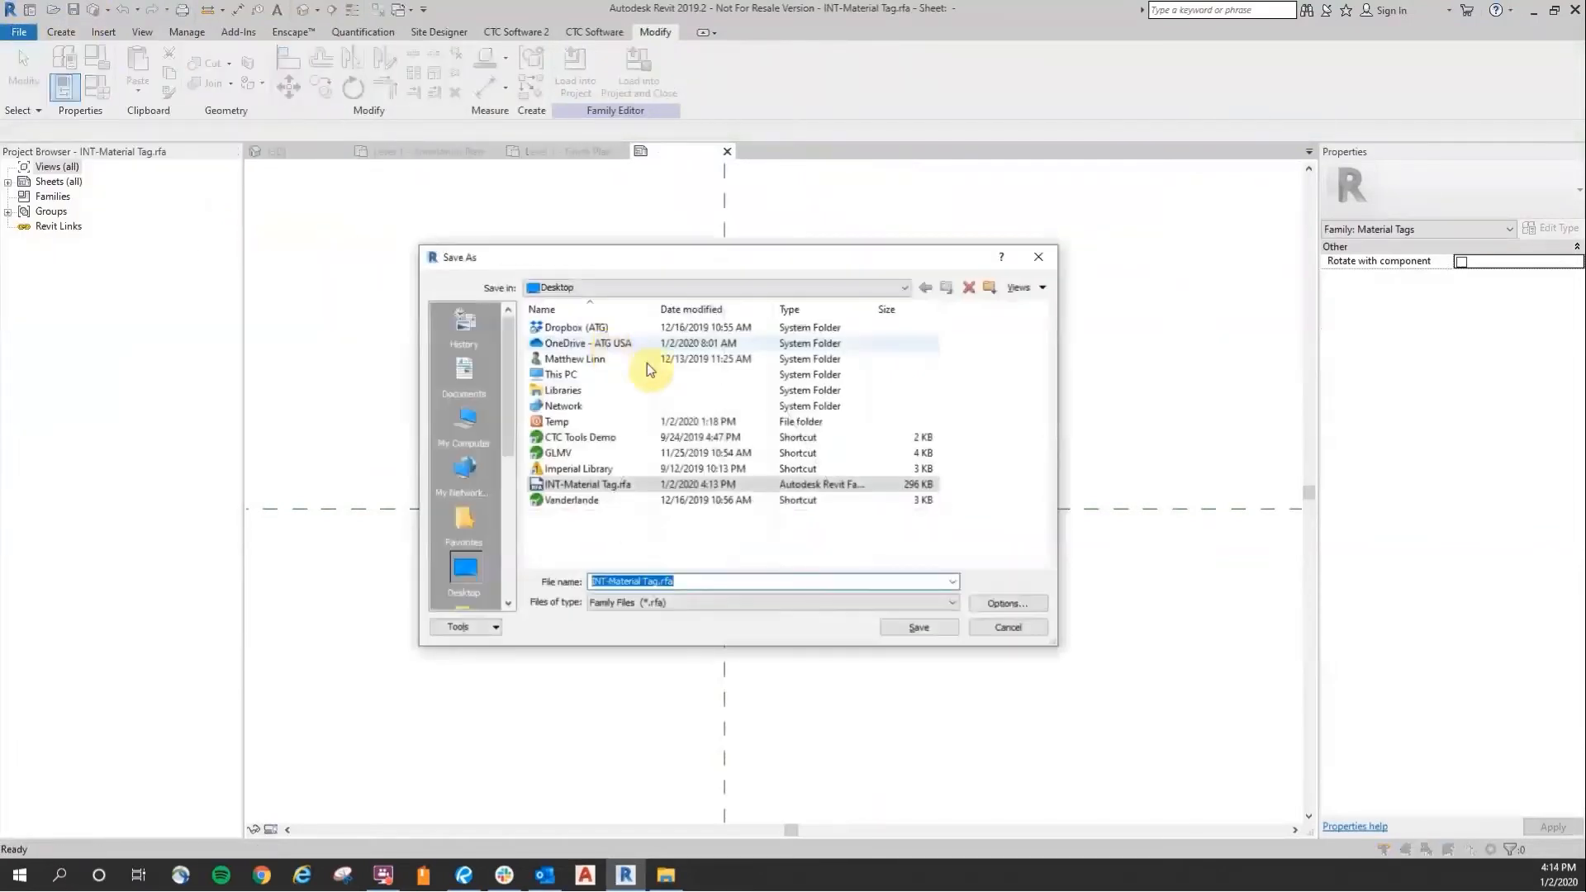
{"action": "left_click", "coordinate": [575, 480]}
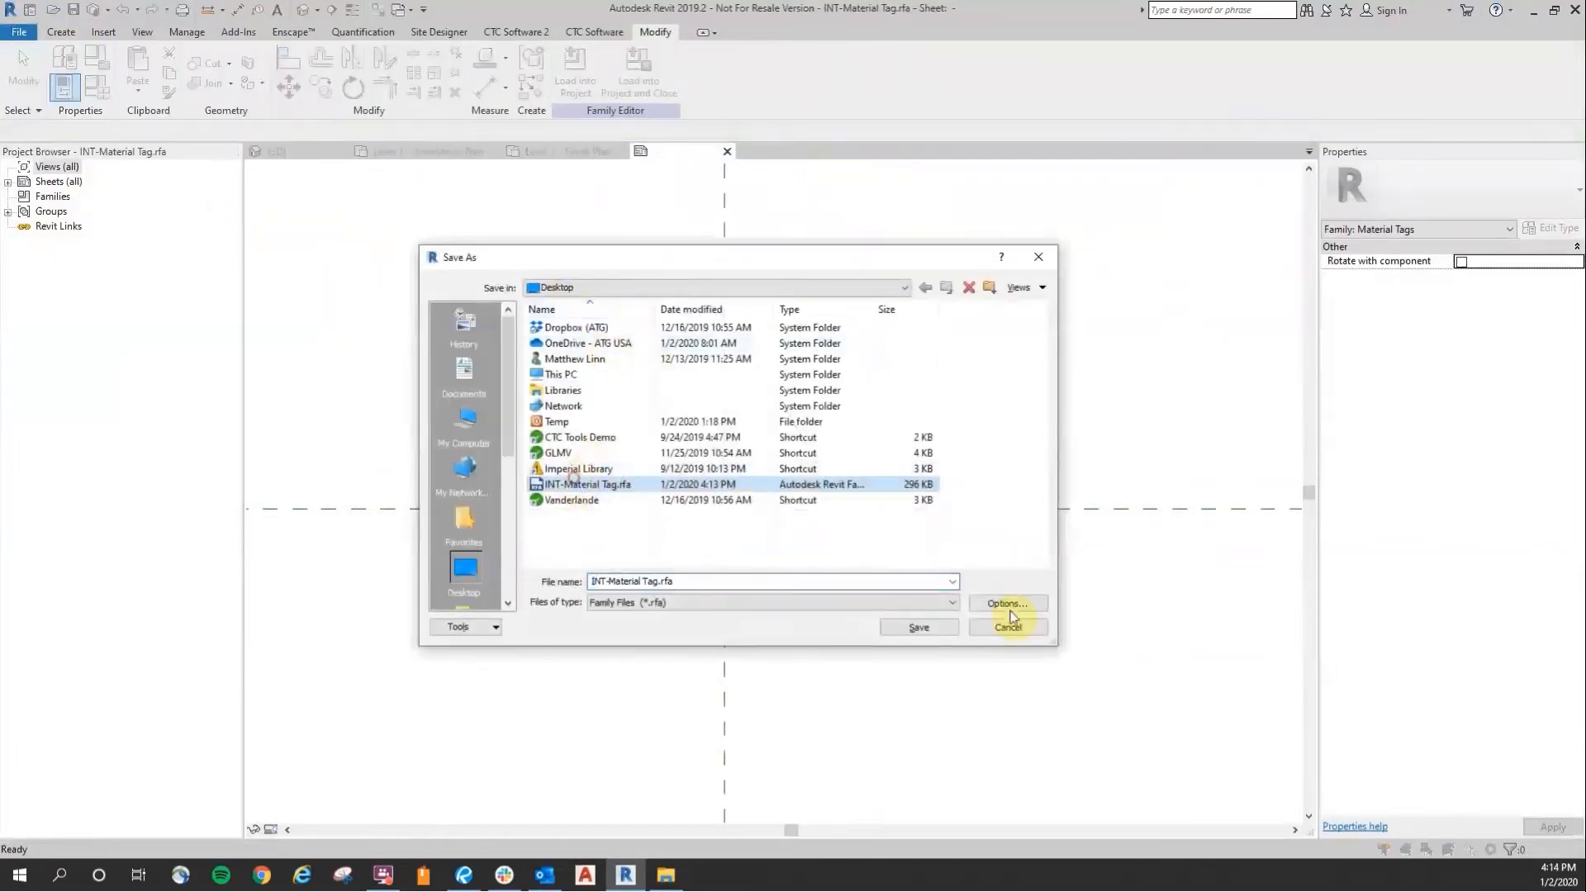
{"action": "left_click", "coordinate": [943, 632]}
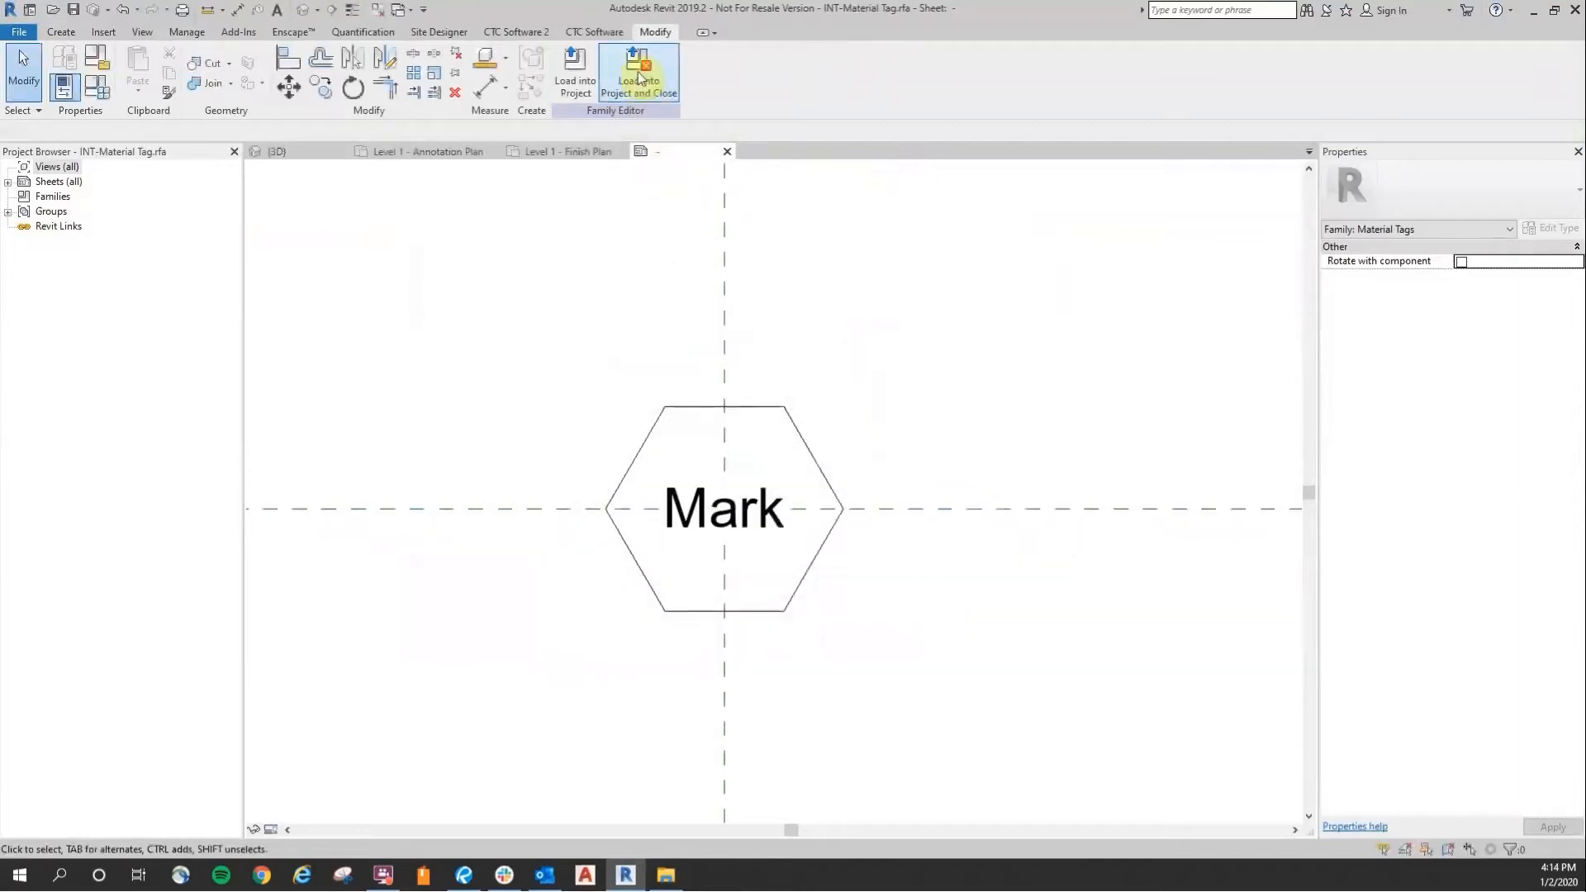
{"action": "left_click", "coordinate": [640, 79]}
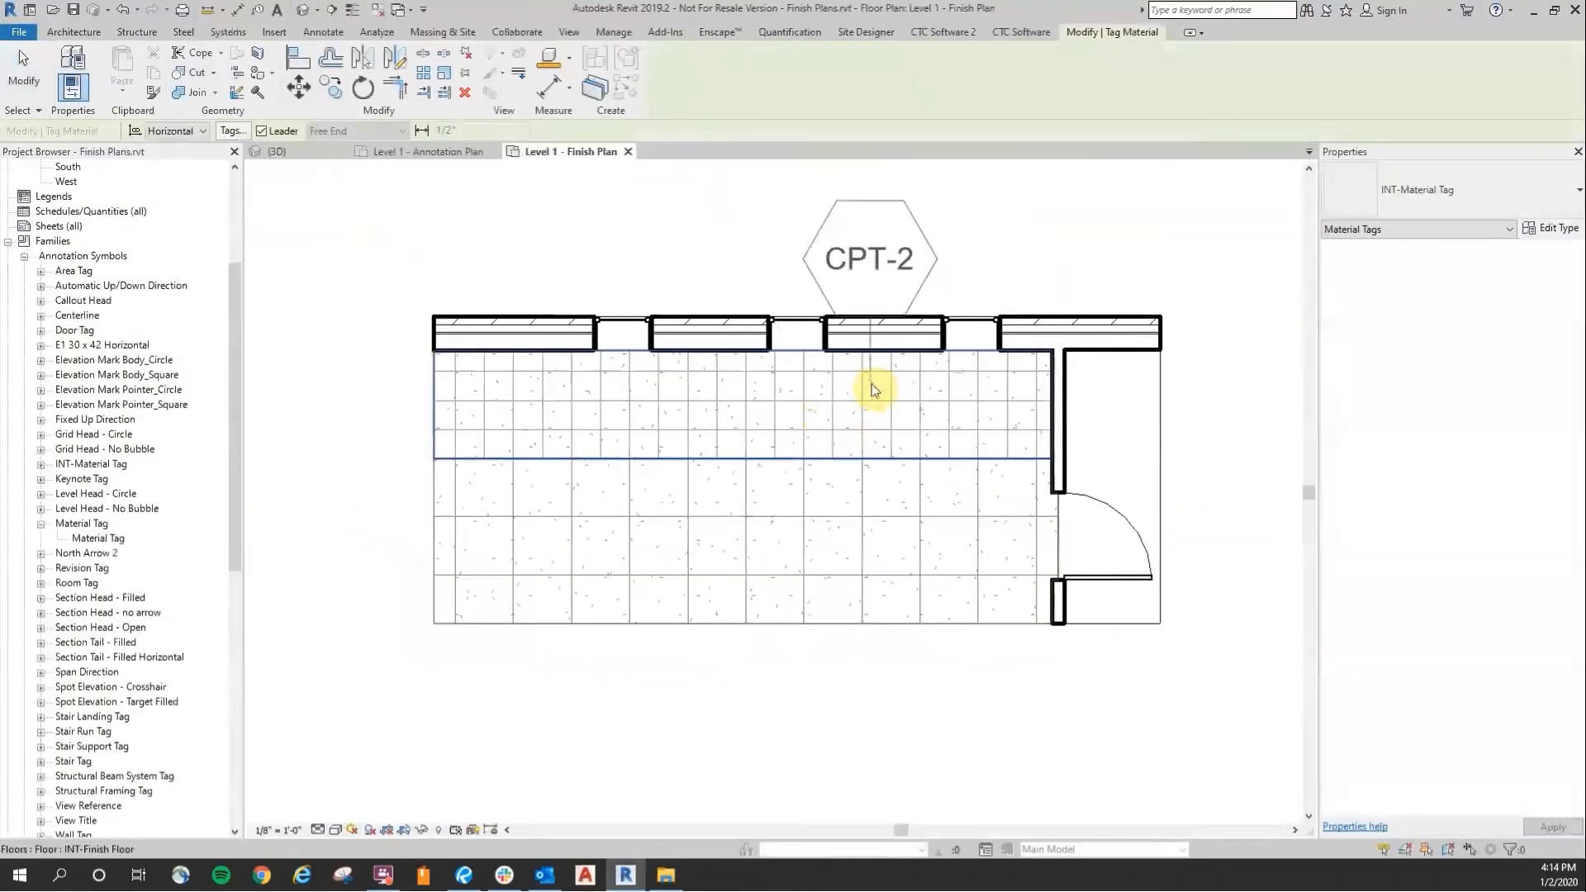
Step: Turn off the tag leader, place a trial INT-Material Tag on the larger carpet area of the finish floor, and delete it
{"action": "middle_click_drag", "start_coordinate": [752, 205], "coordinate": [766, 269]}
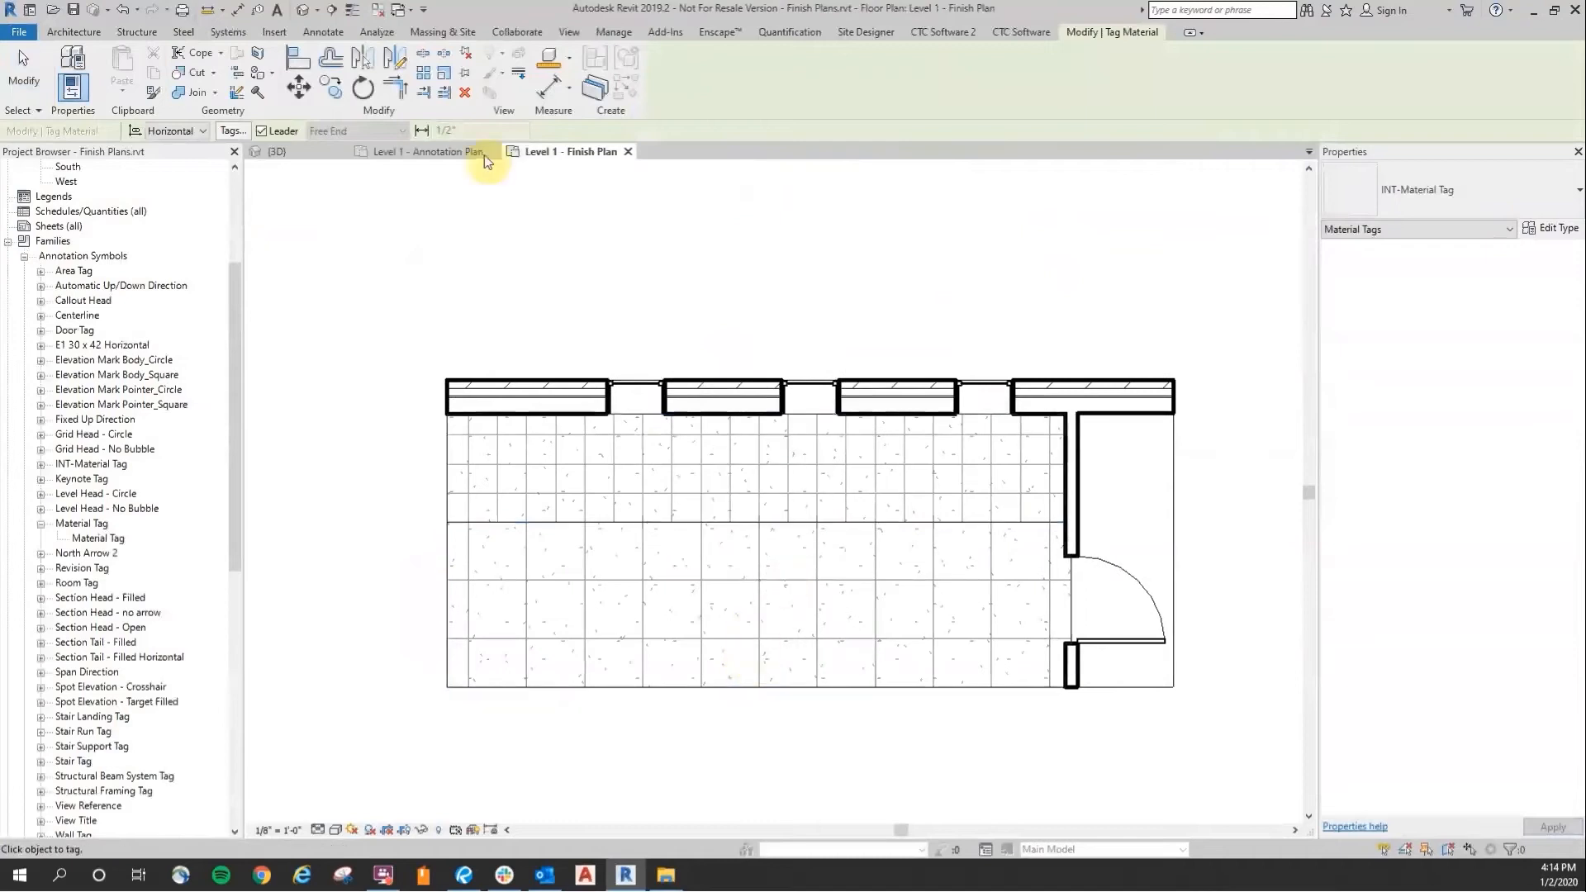
{"action": "left_click", "coordinate": [261, 130]}
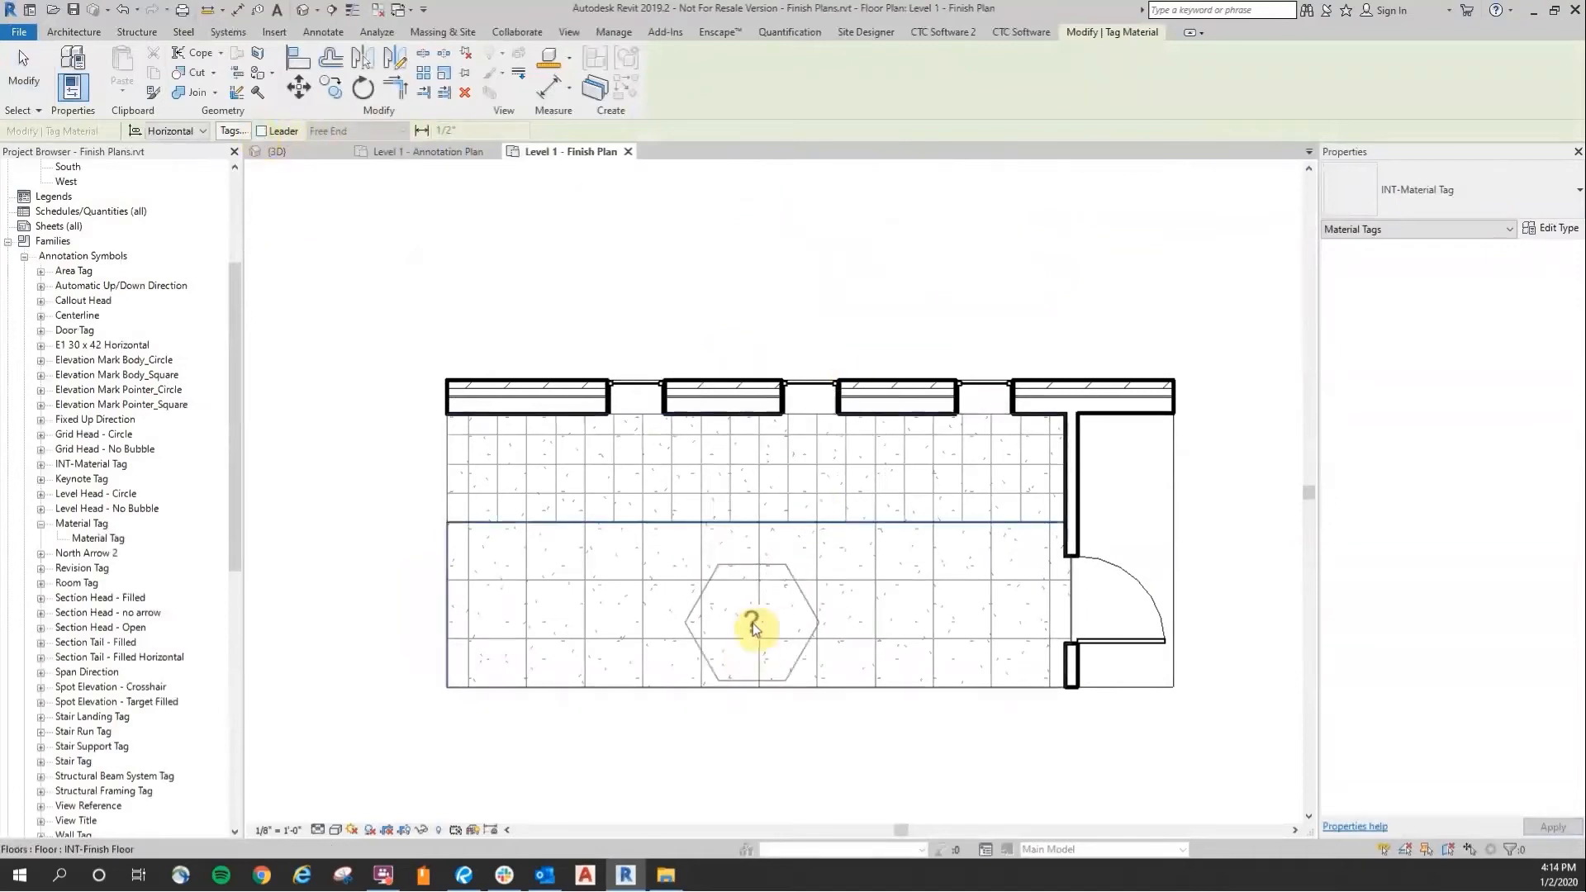
{"action": "left_click", "coordinate": [754, 603]}
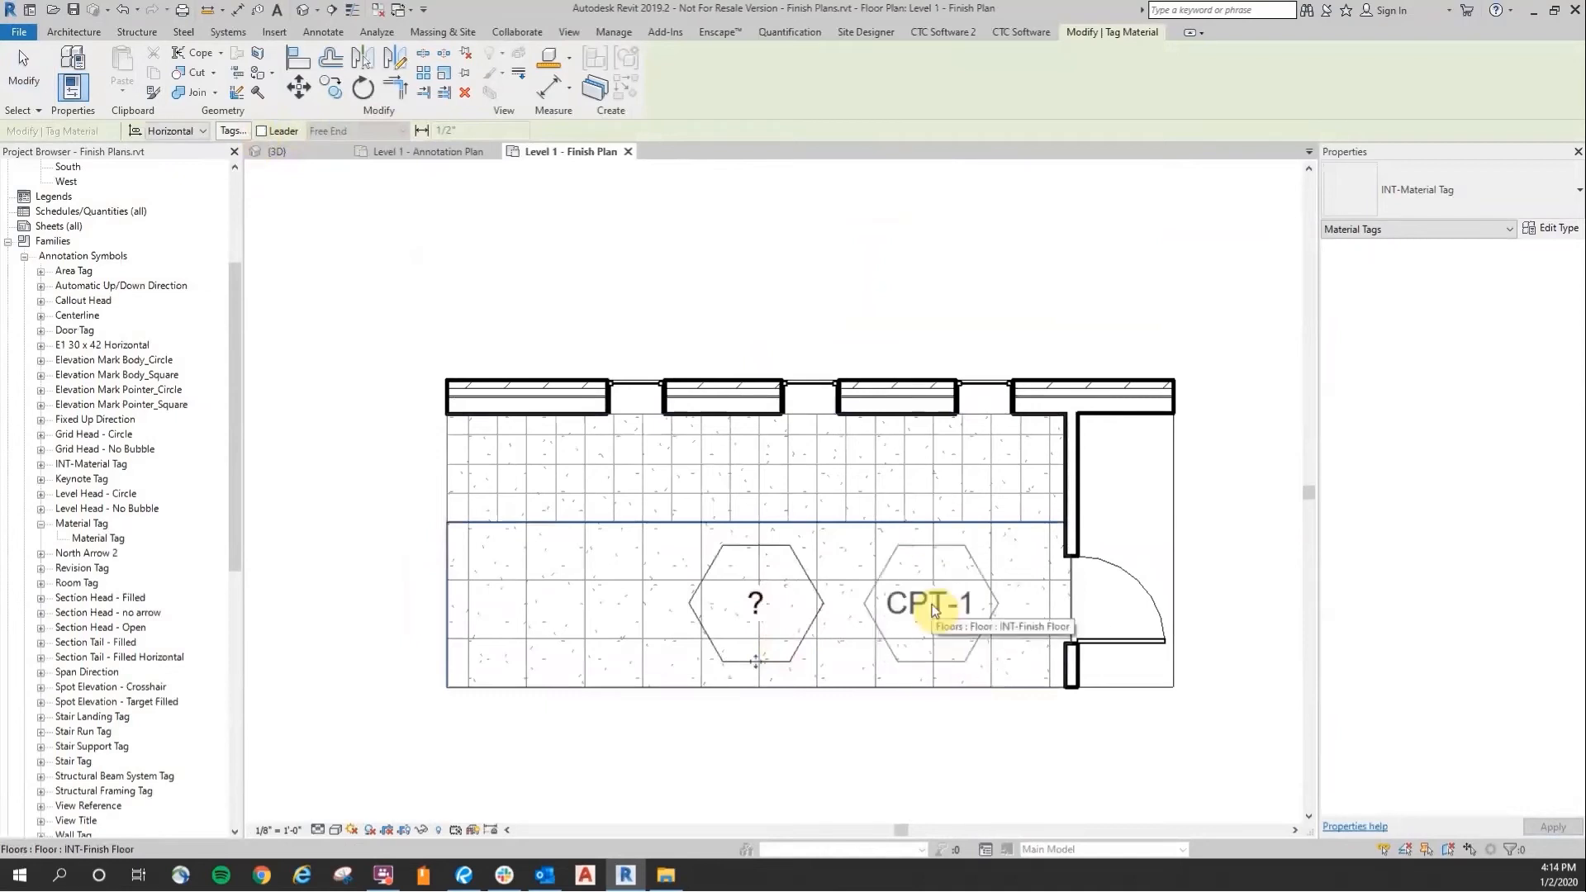
{"action": "key", "text": "Escape"}
{"action": "left_click", "coordinate": [811, 646]}
{"action": "key", "text": "Delete"}
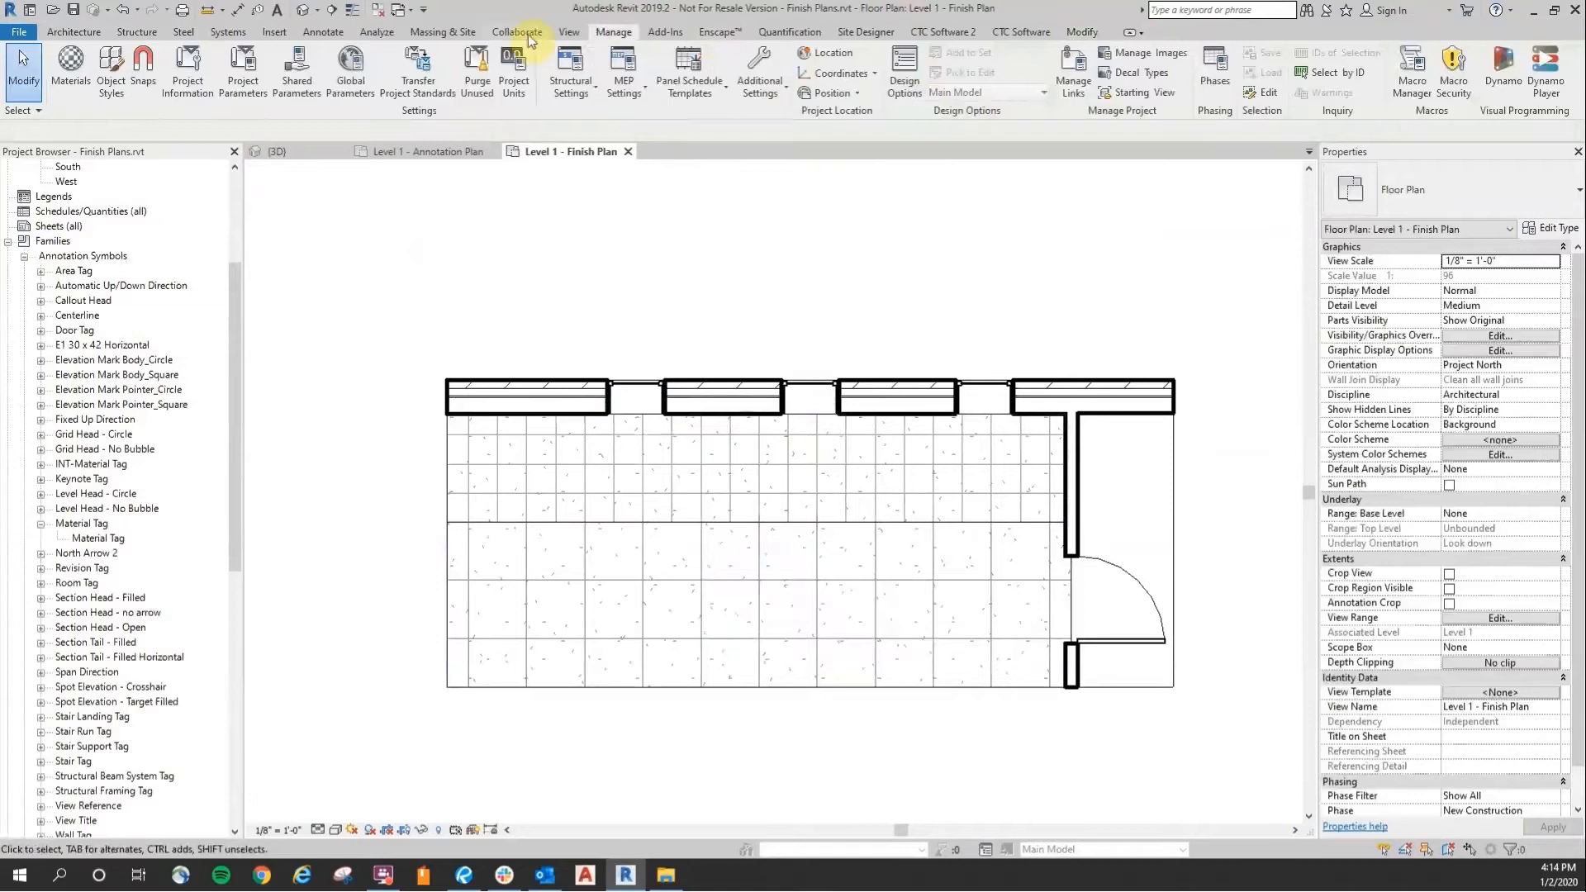
Step: Set the scale of the Level 1 - Finish Plan view to 1/4" = 1'-0"
{"action": "left_click", "coordinate": [323, 33]}
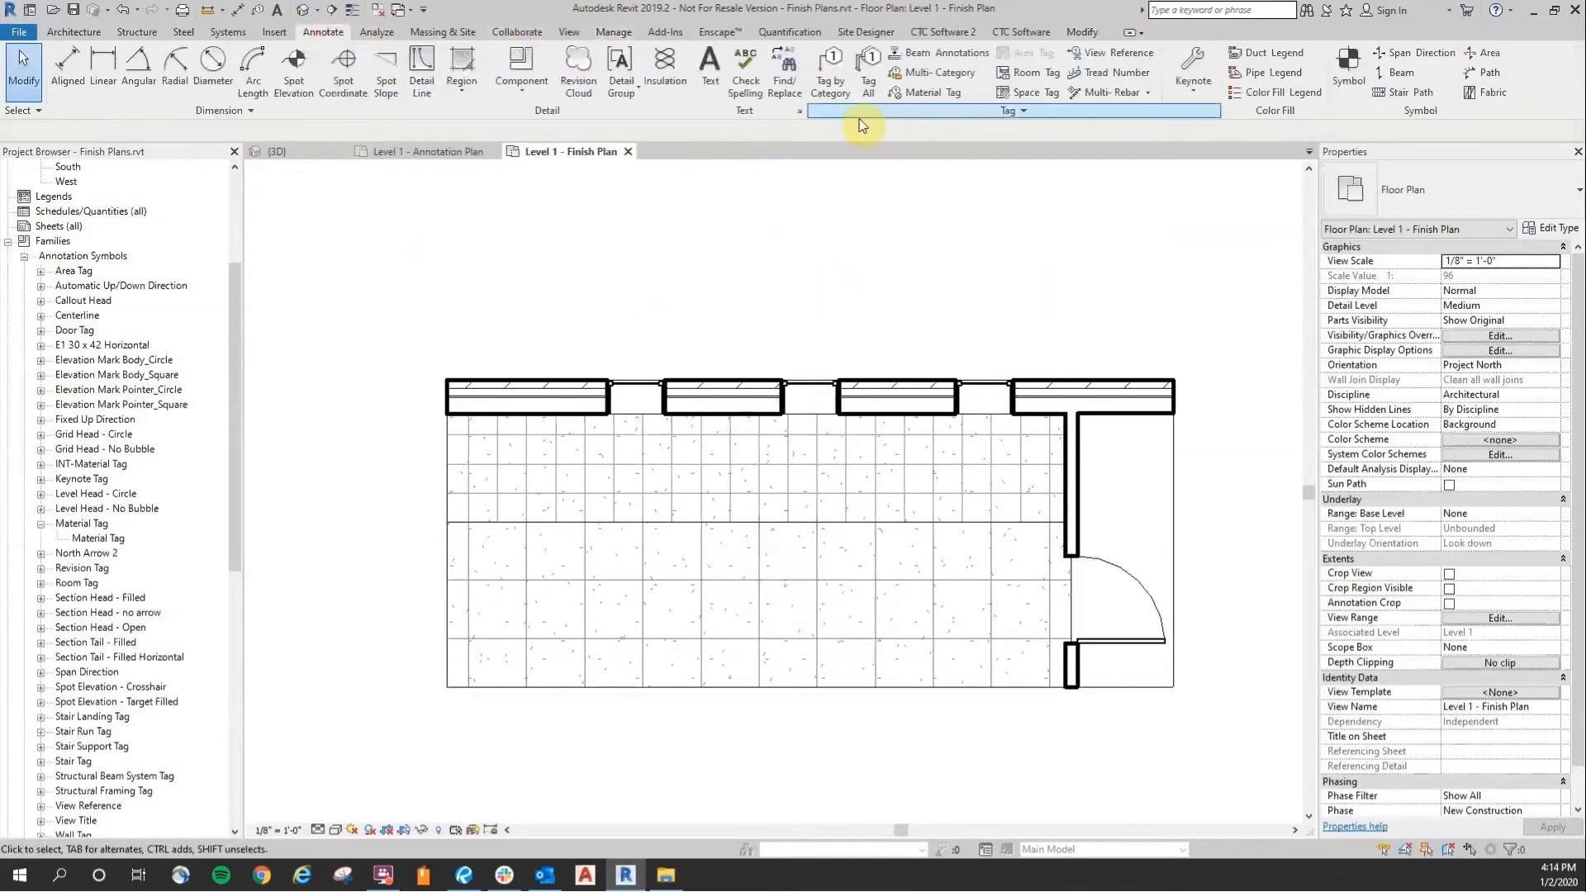
{"action": "left_click", "coordinate": [272, 831]}
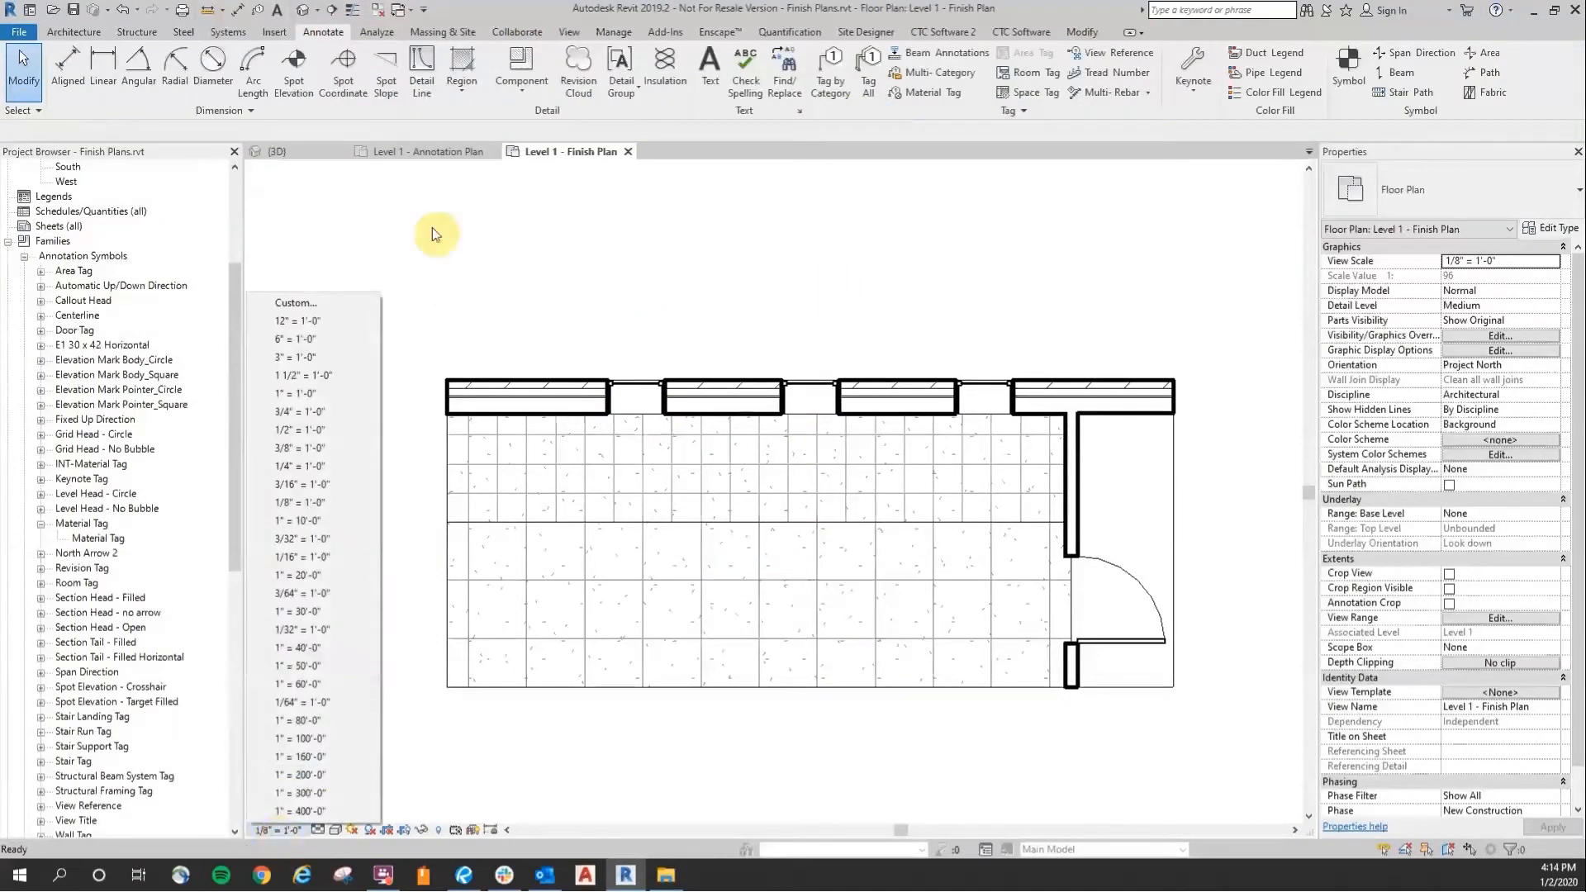
{"action": "left_click", "coordinate": [319, 466]}
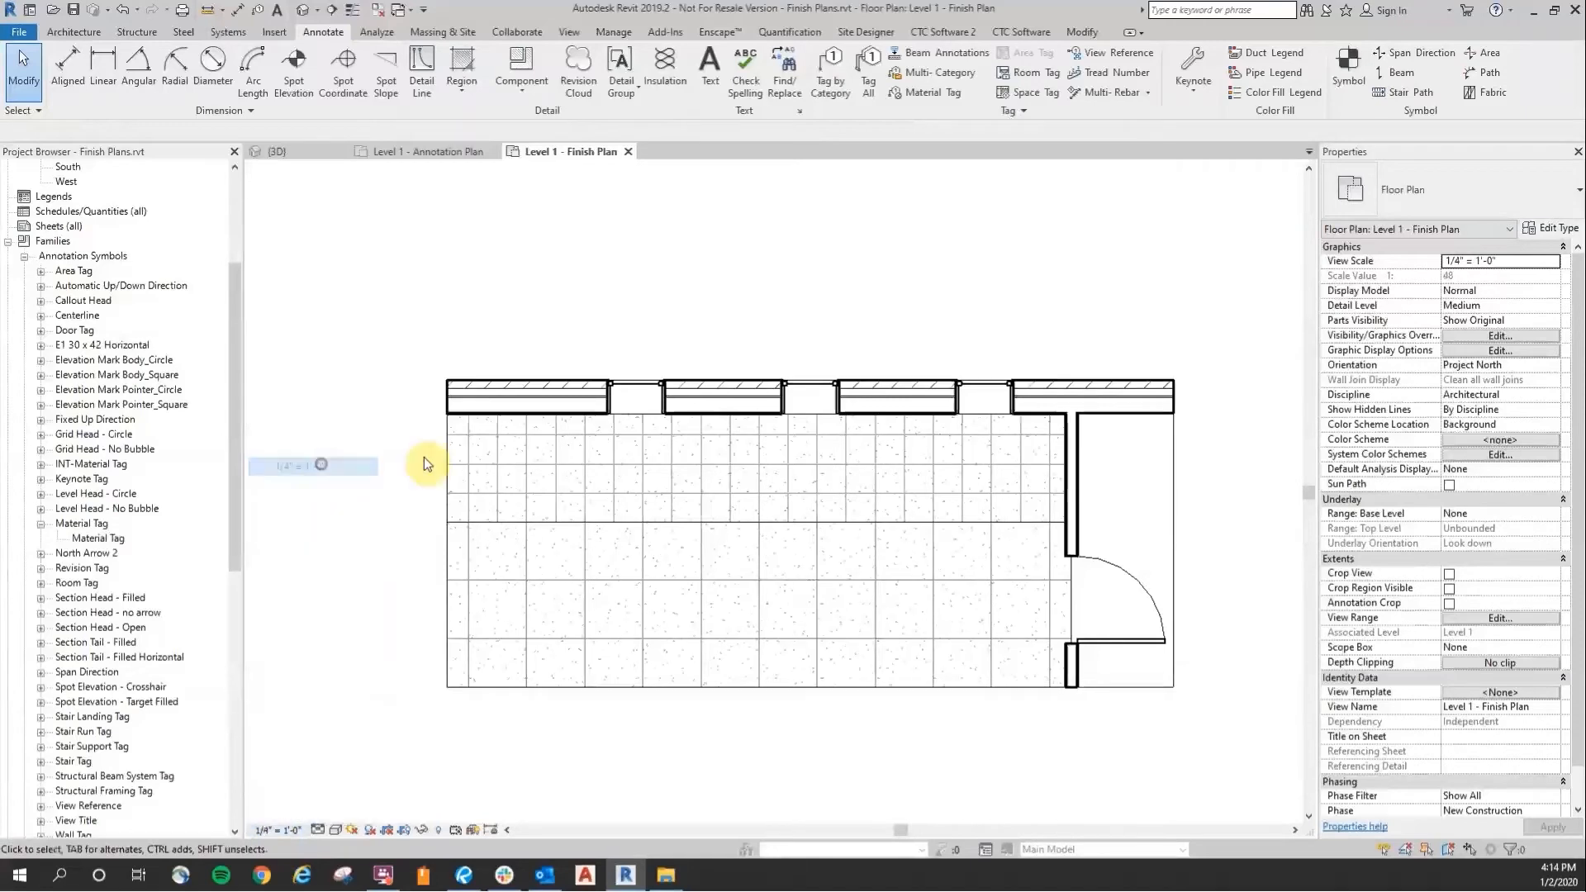
Step: Tag the CPT-1 and CPT-2 carpet areas of the finish floor with leaderless INT-Material Tags
{"action": "middle_click_drag", "start_coordinate": [703, 291], "coordinate": [698, 295]}
{"action": "left_click", "coordinate": [923, 92]}
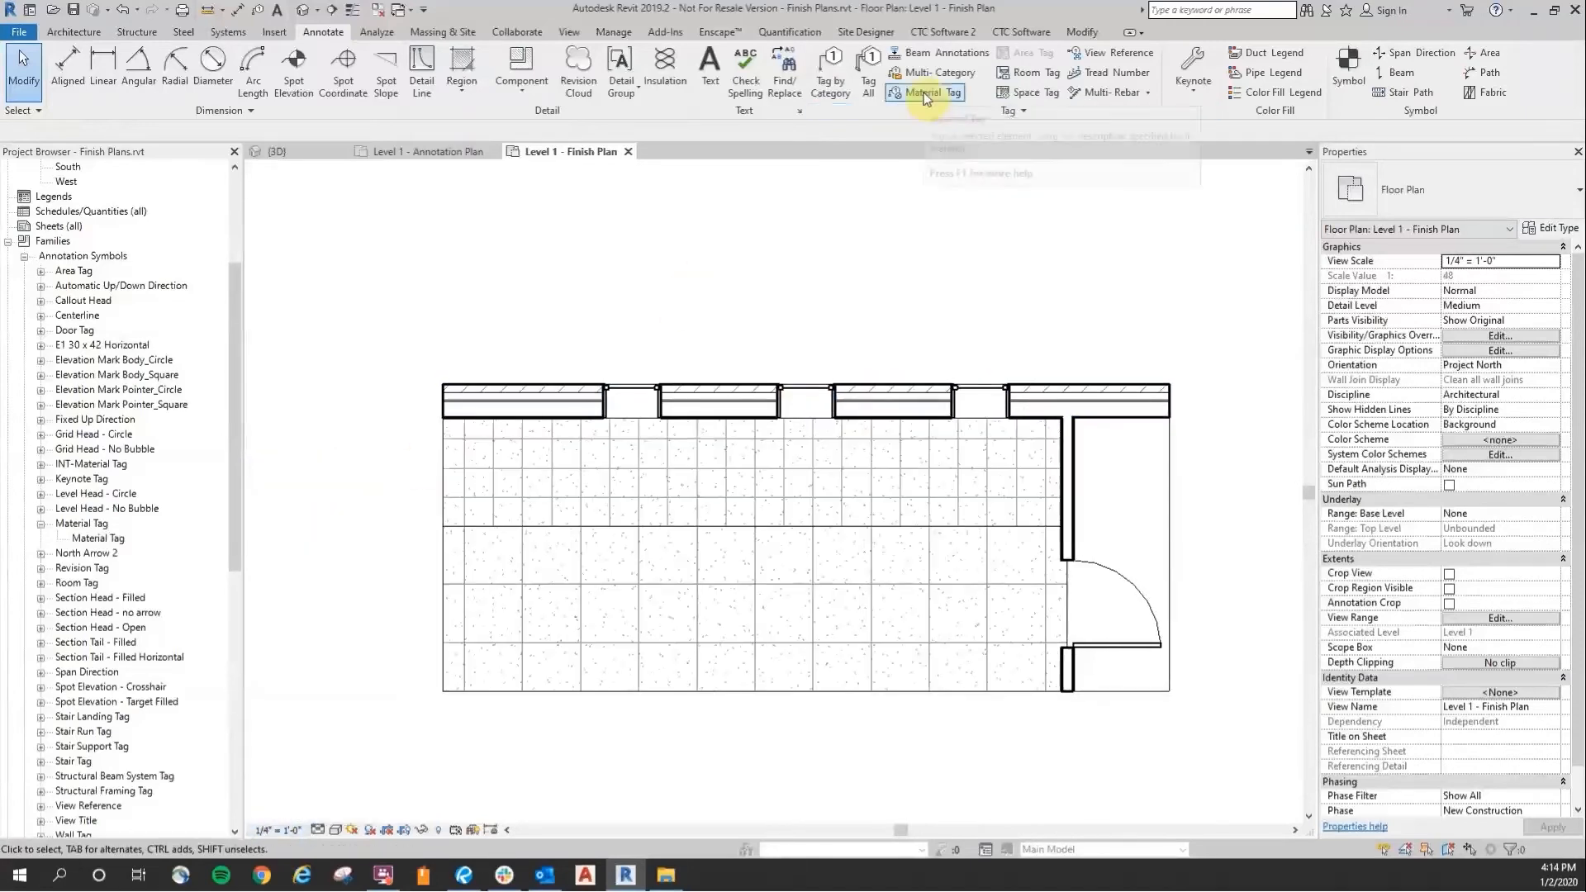
{"action": "scroll", "coordinate": [727, 611], "scroll_direction": "up", "scroll_amount": 2}
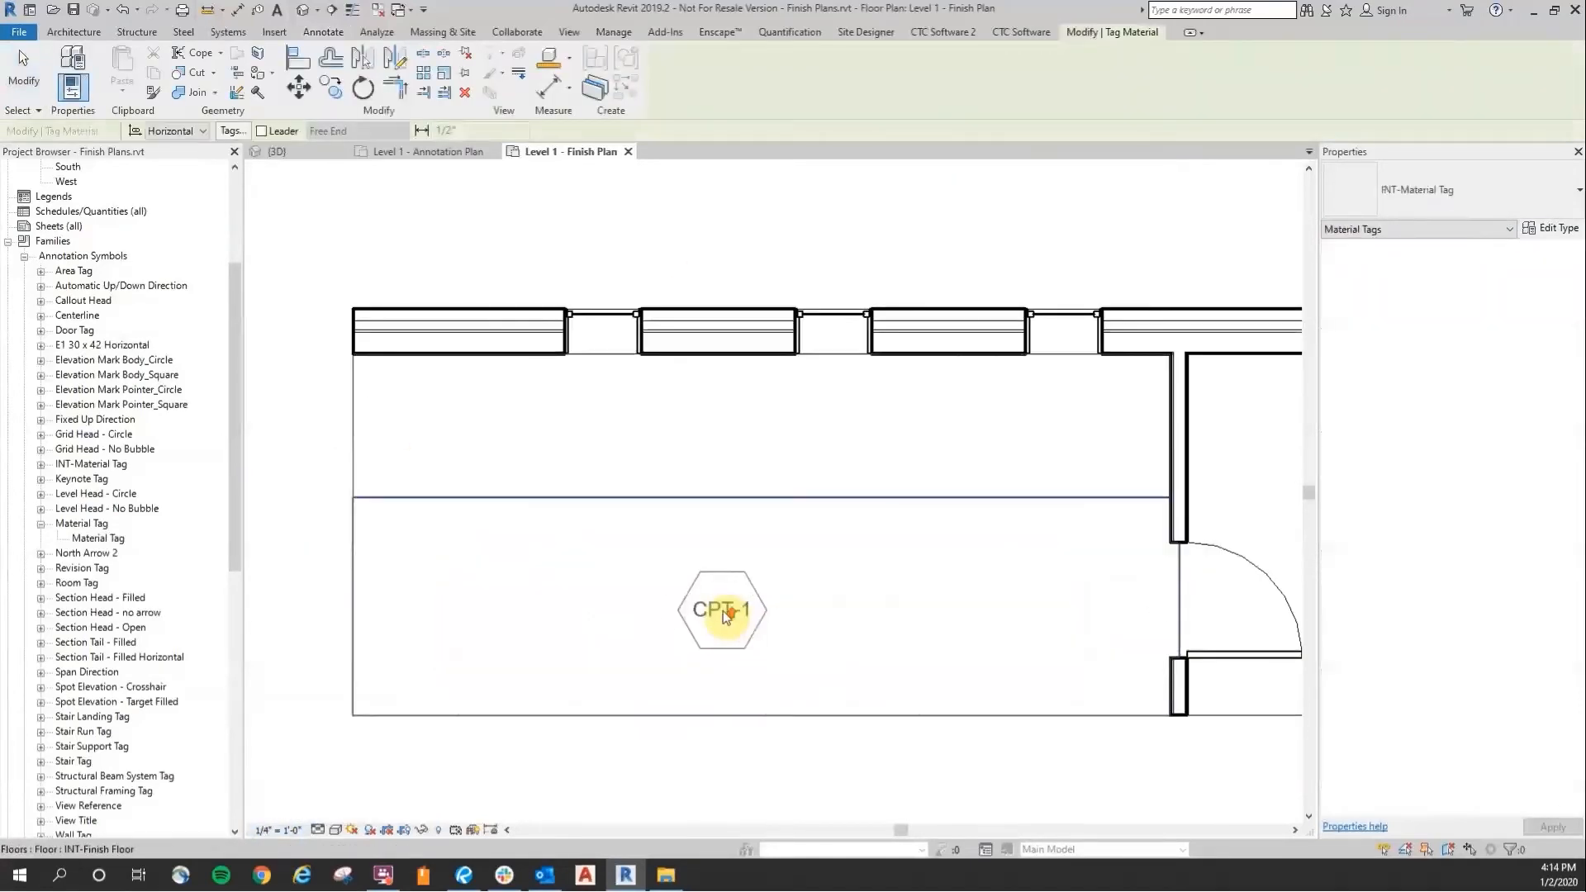
{"action": "left_click", "coordinate": [730, 620]}
{"action": "left_click", "coordinate": [726, 419]}
{"action": "scroll", "coordinate": [774, 319], "scroll_direction": "down", "scroll_amount": 3}
{"action": "key", "text": "Escape"}
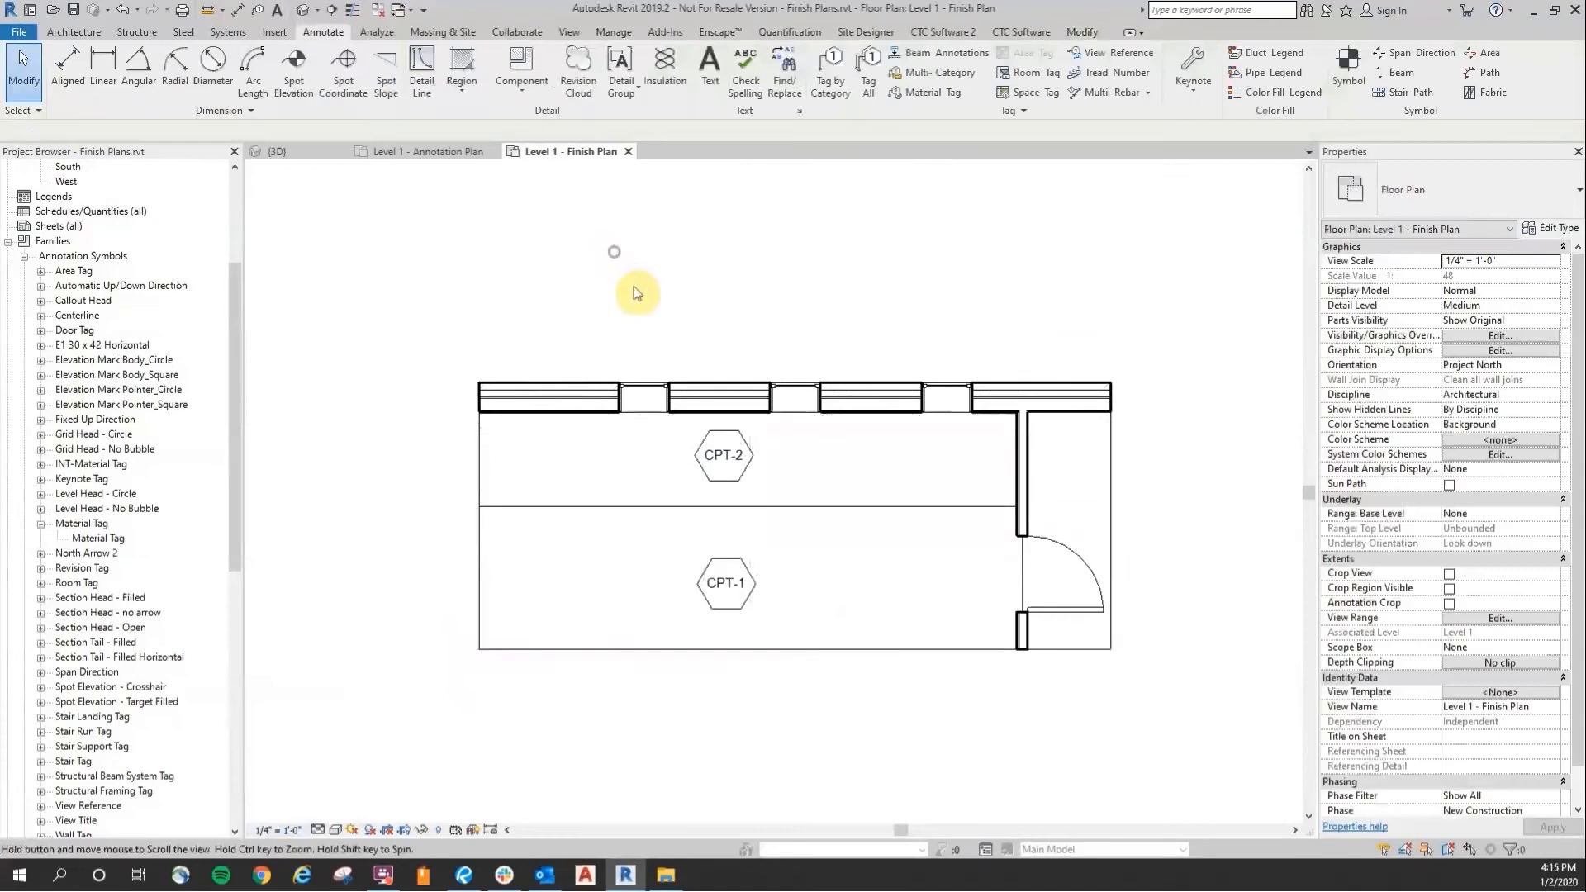
Step: Place a Building Elevation marker in the CPT-1 carpet area facing the window wall, and open its elevation view
{"action": "left_click", "coordinate": [569, 32]}
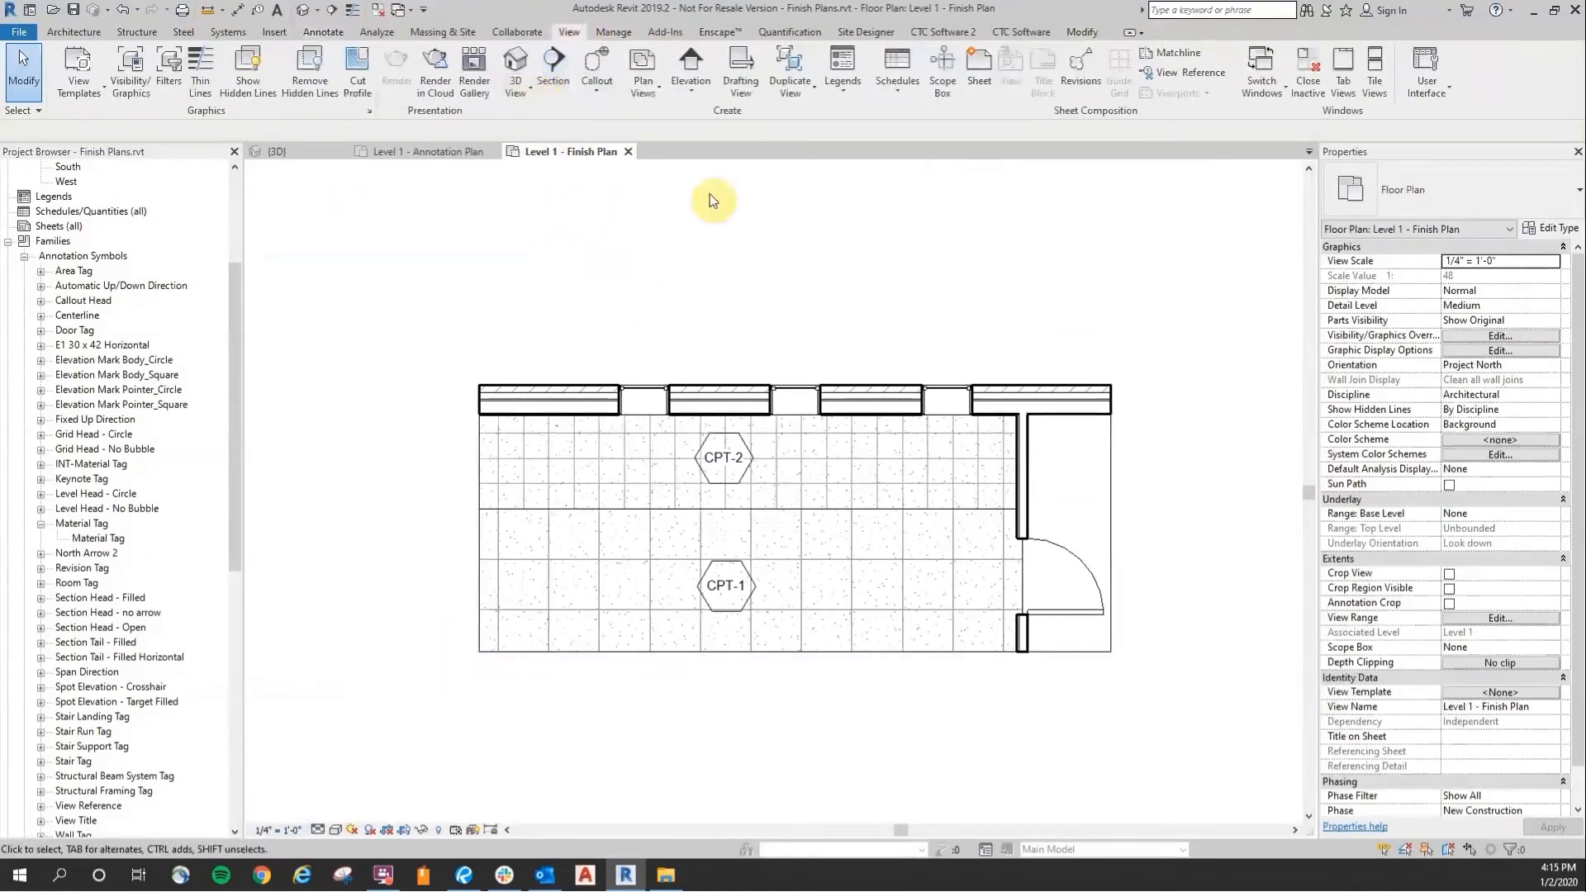
{"action": "left_click", "coordinate": [692, 86]}
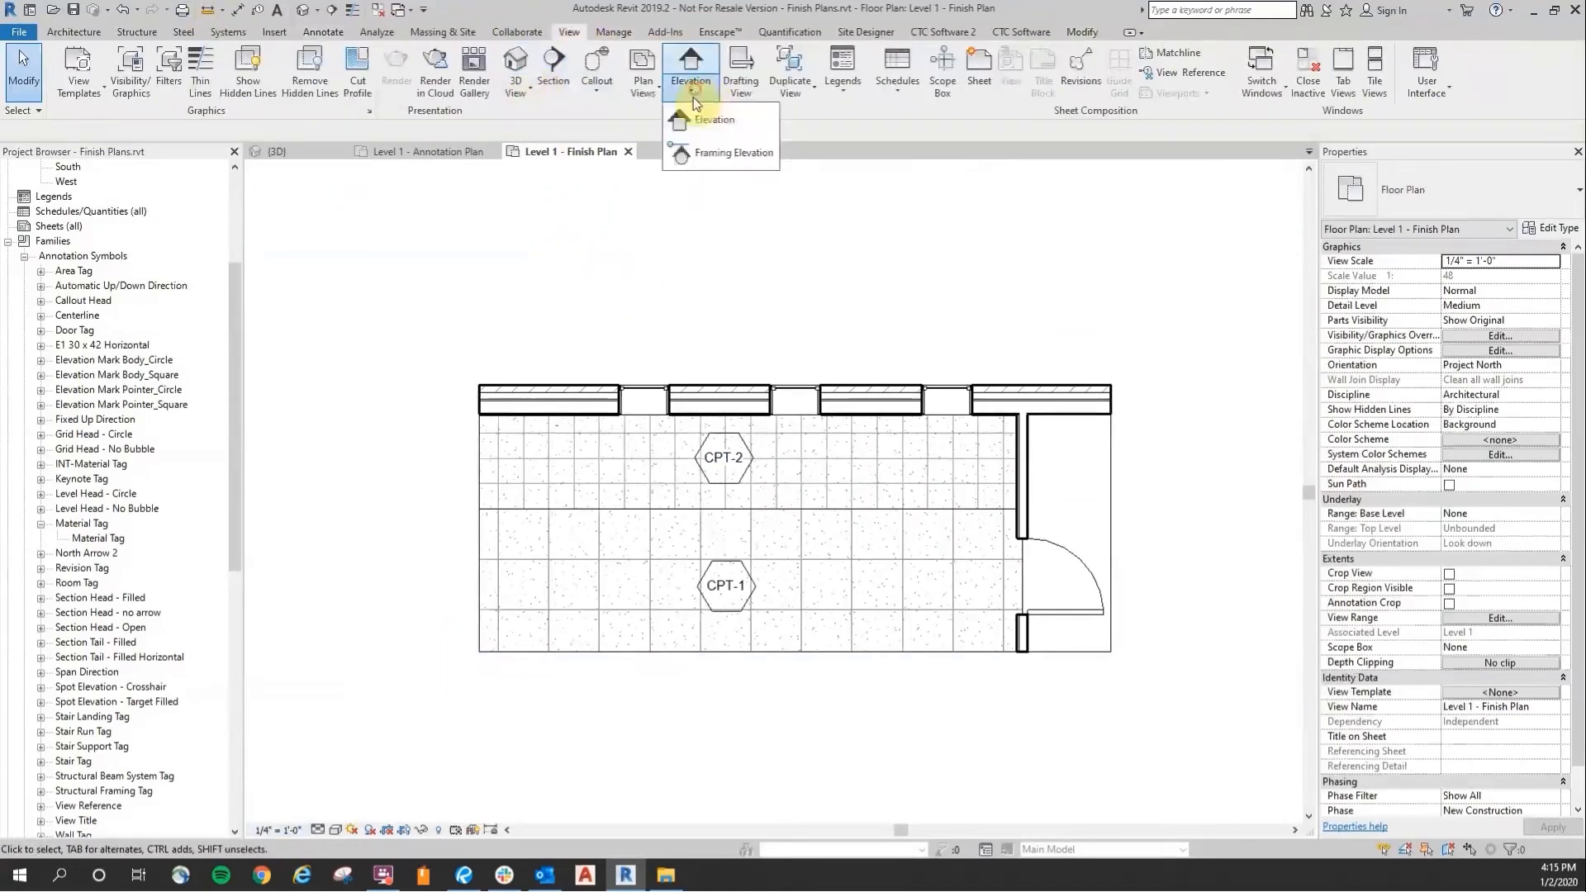
{"action": "left_click", "coordinate": [737, 124]}
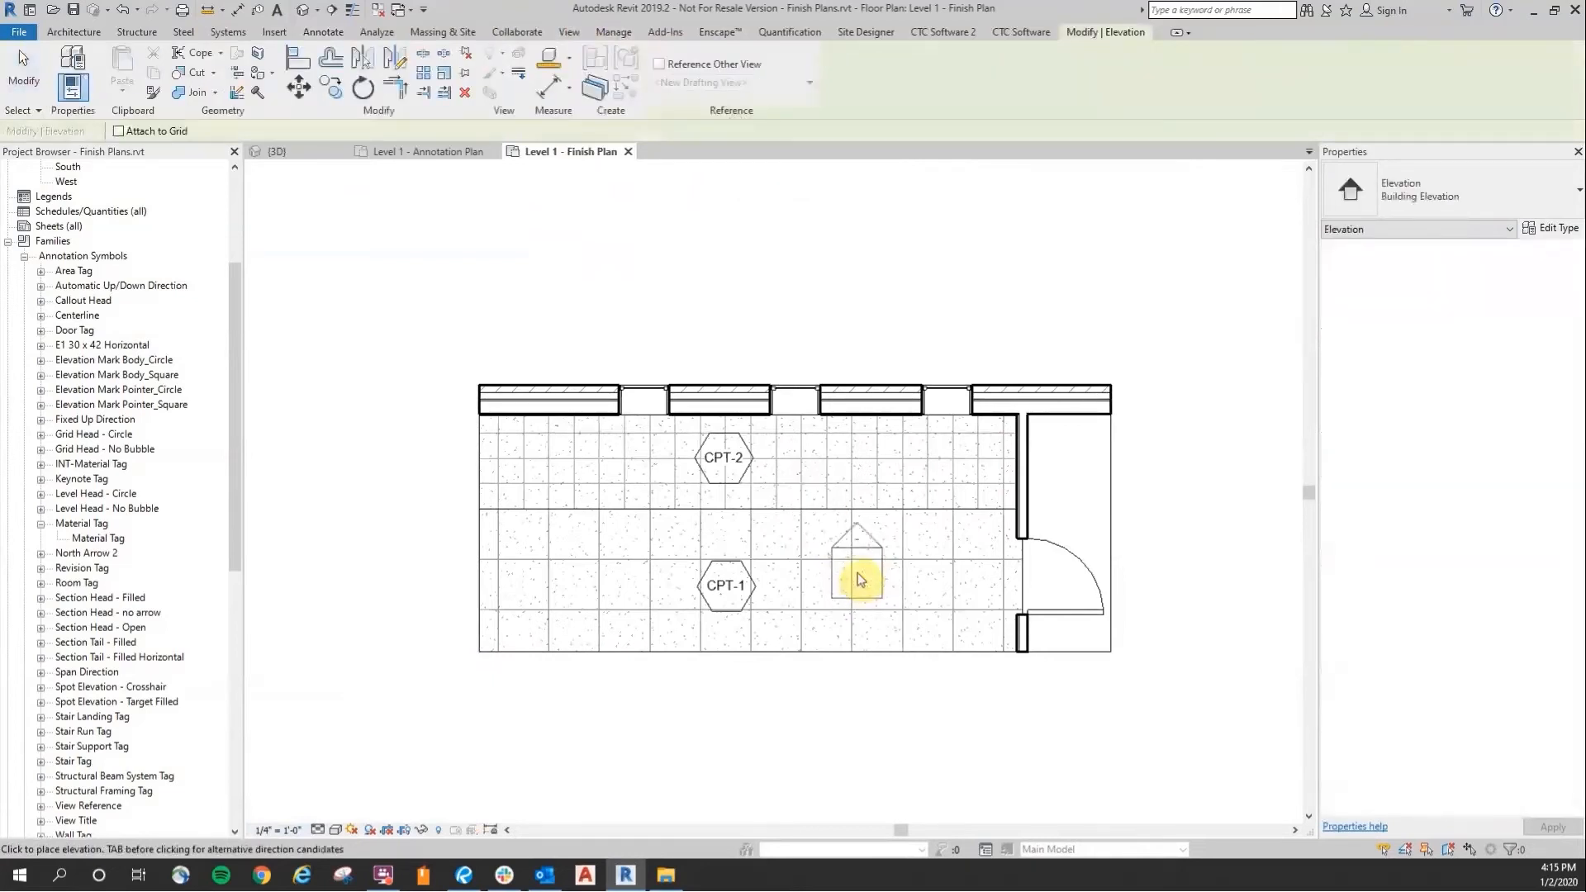
{"action": "left_click", "coordinate": [857, 576]}
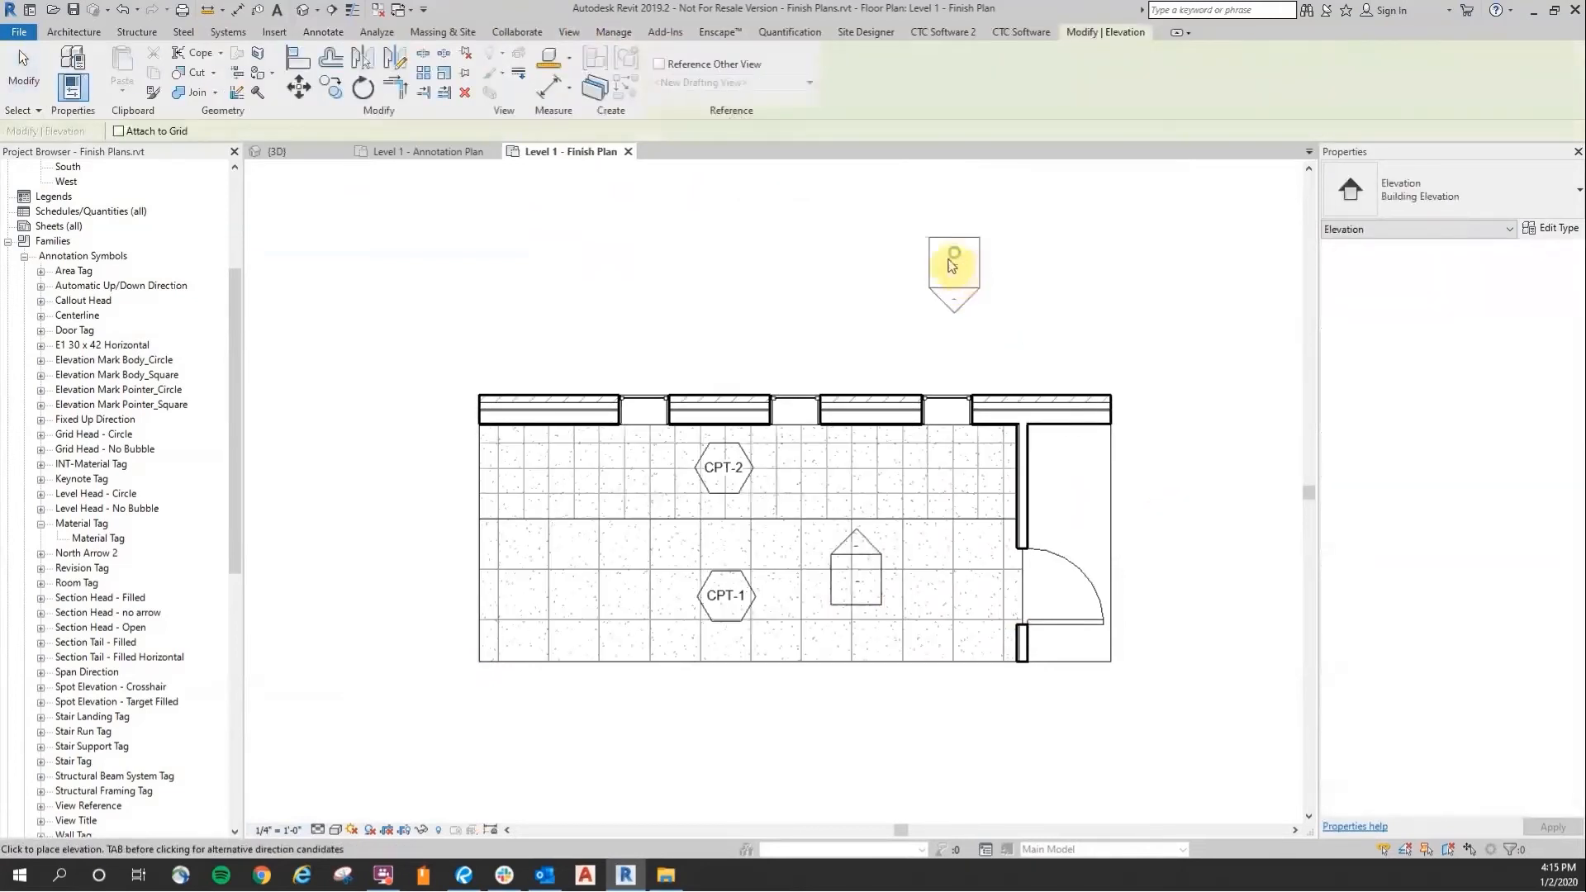
{"action": "key", "text": "Escape"}
{"action": "key", "text": "Escape"}
{"action": "double_click", "coordinate": [859, 534]}
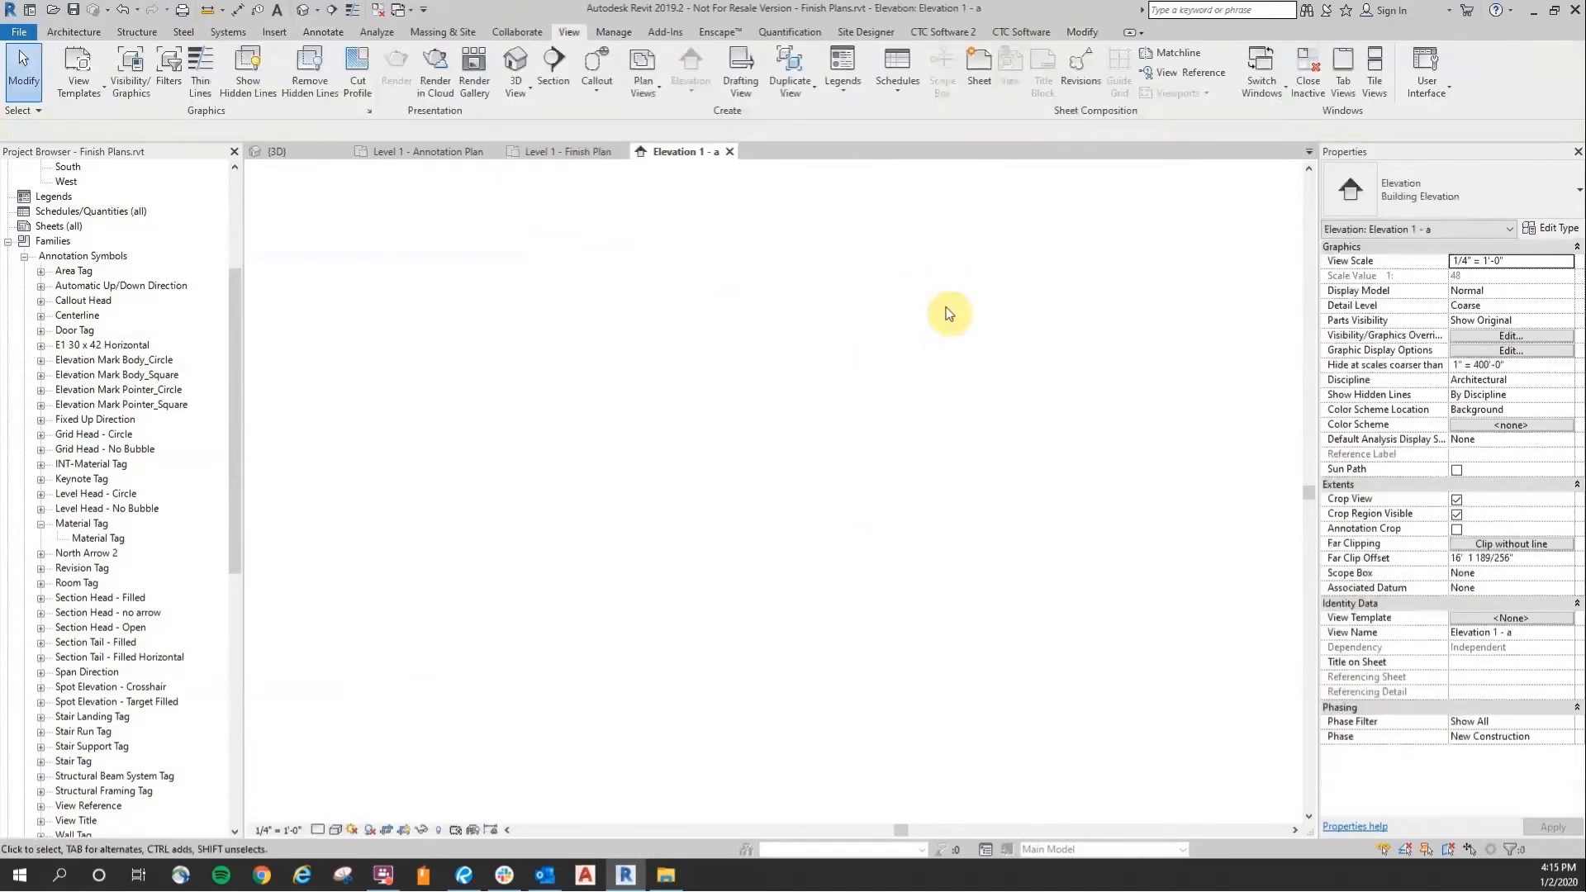
Step: Tag the upper CT-2 and lower CT-1 tile areas of the window wall in the elevation with leaderless INT-Material Tags
{"action": "scroll", "coordinate": [957, 328], "scroll_direction": "down", "scroll_amount": 3}
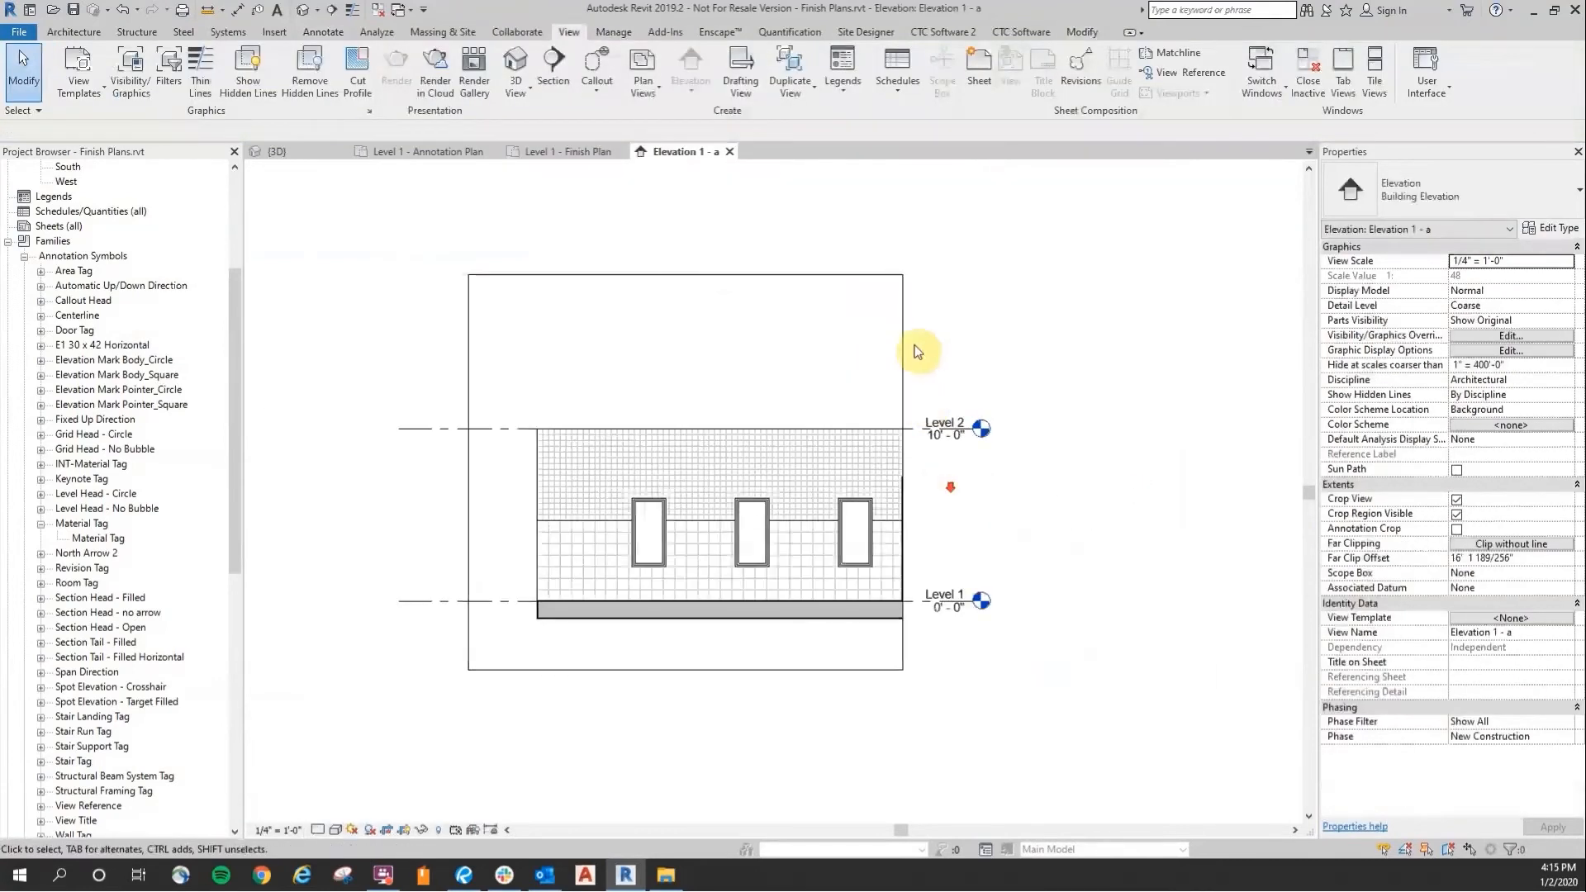
{"action": "scroll", "coordinate": [641, 506], "scroll_direction": "up", "scroll_amount": 2}
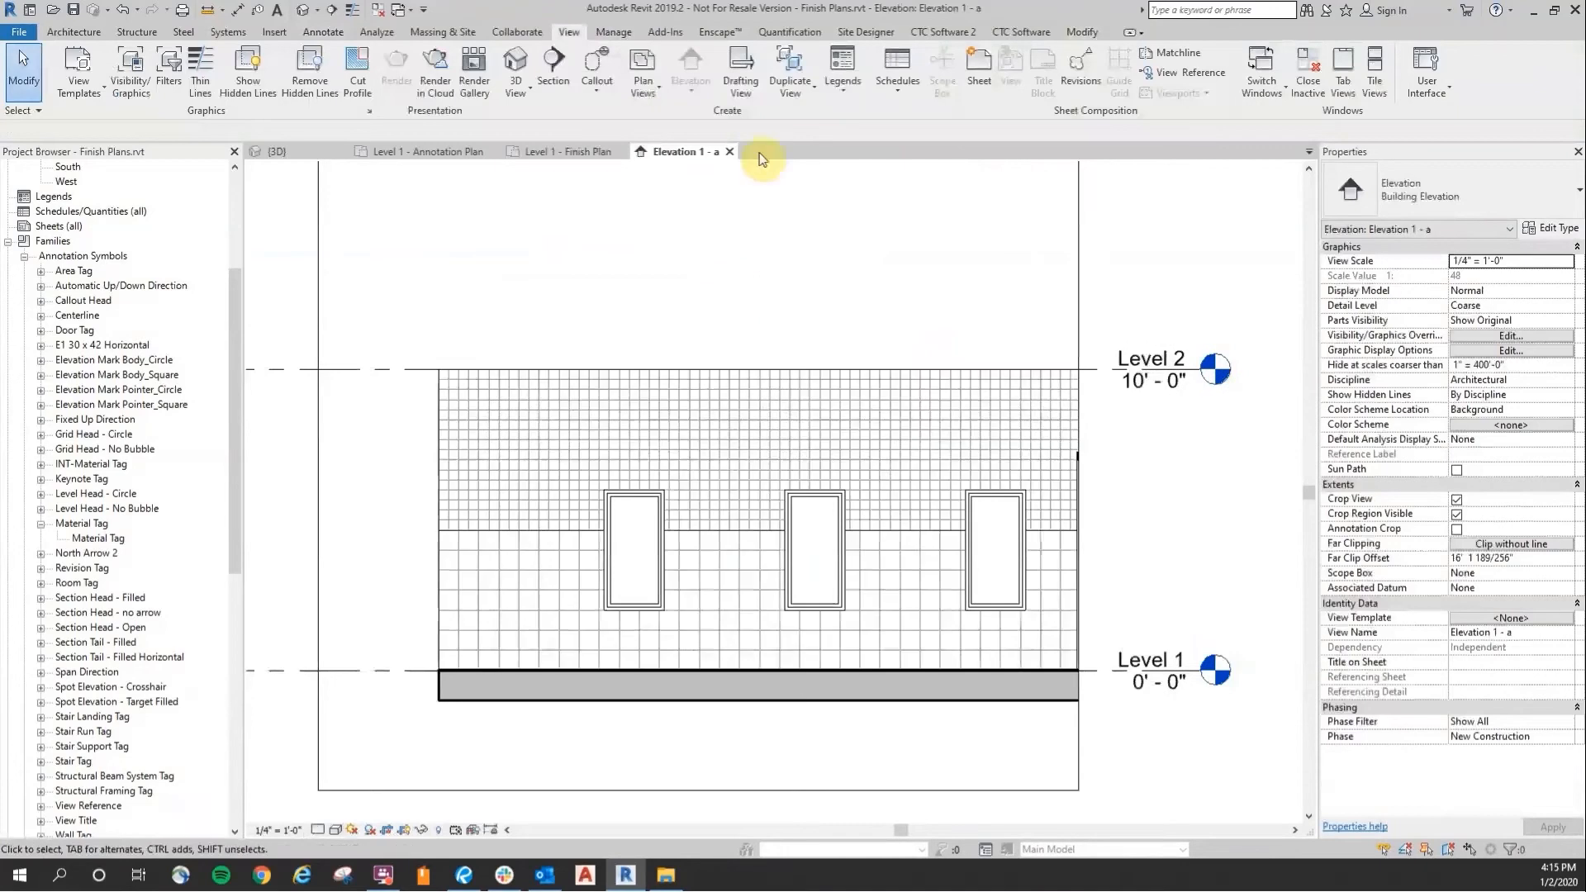
{"action": "left_click", "coordinate": [323, 31]}
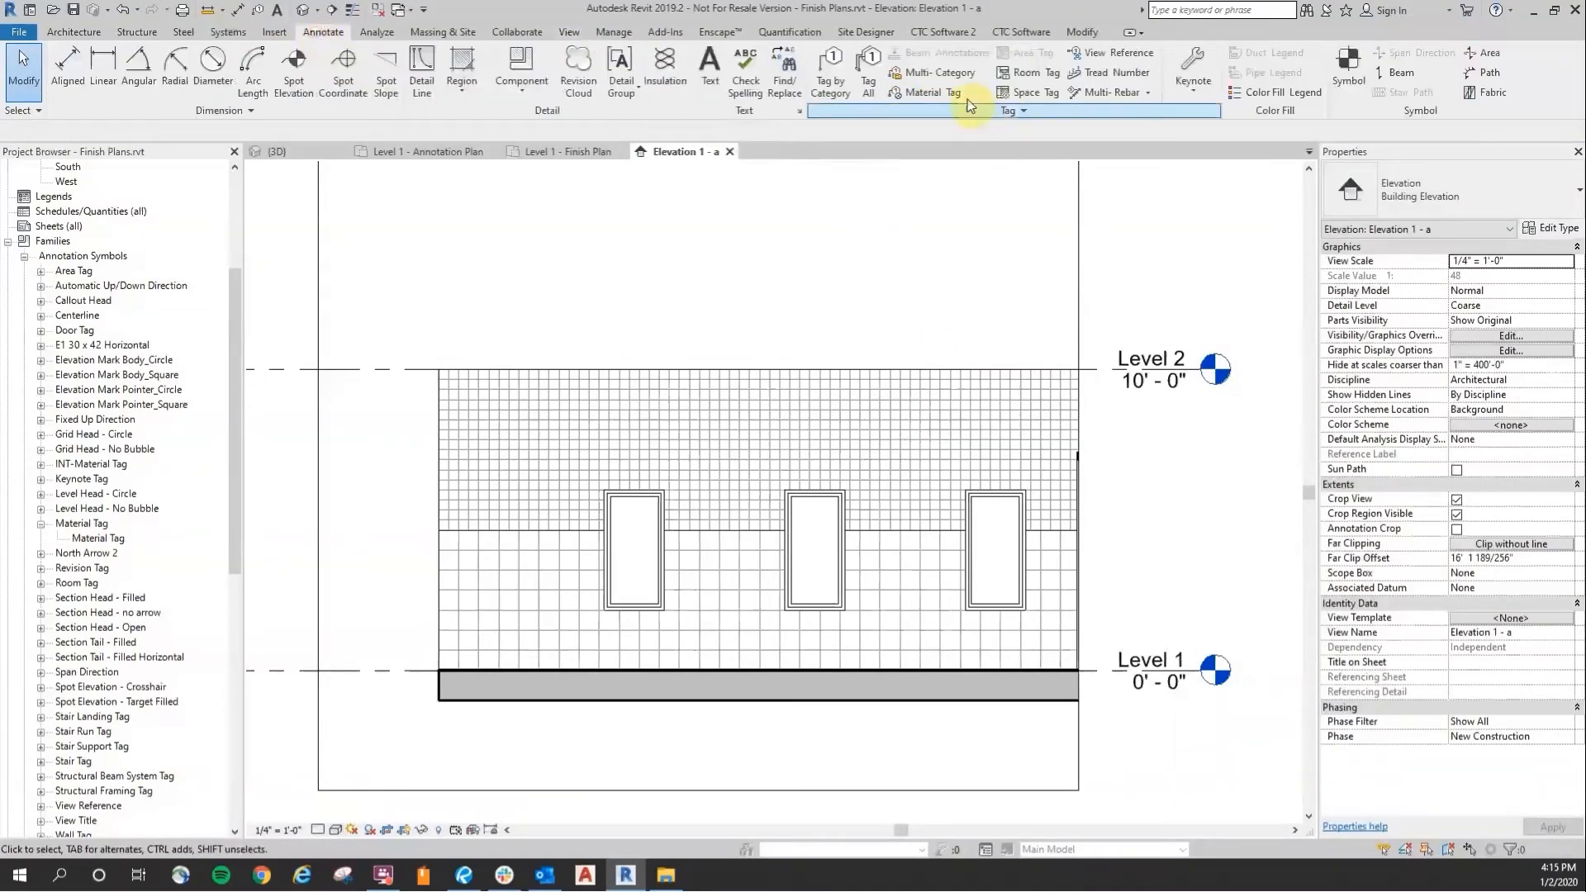
{"action": "left_click", "coordinate": [931, 92]}
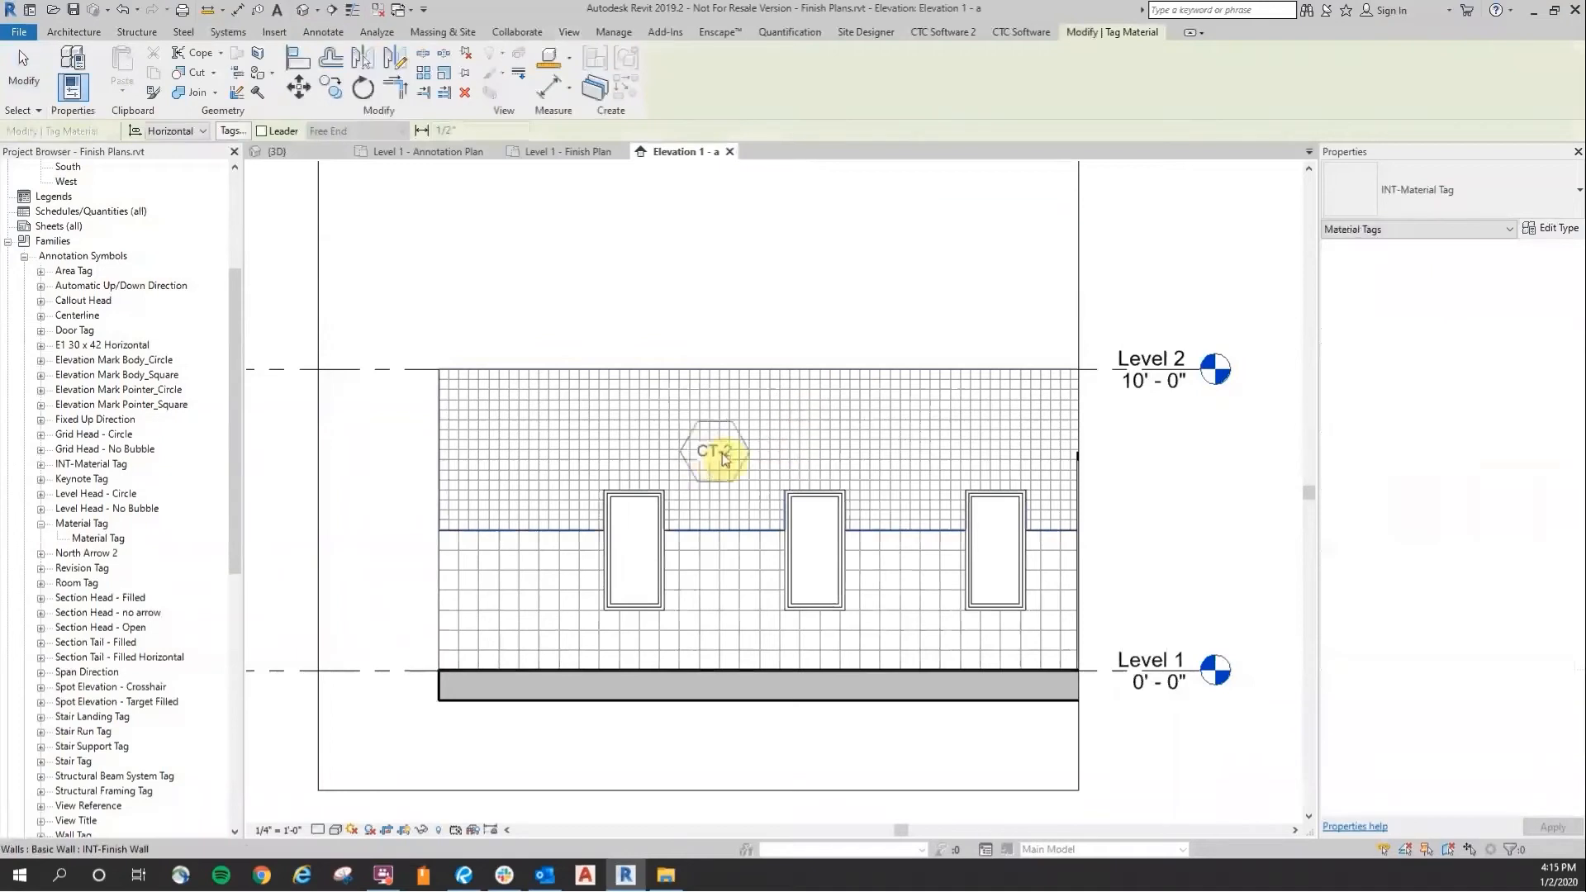
{"action": "left_click", "coordinate": [725, 456]}
{"action": "left_click", "coordinate": [720, 613]}
{"action": "key", "text": "Escape"}
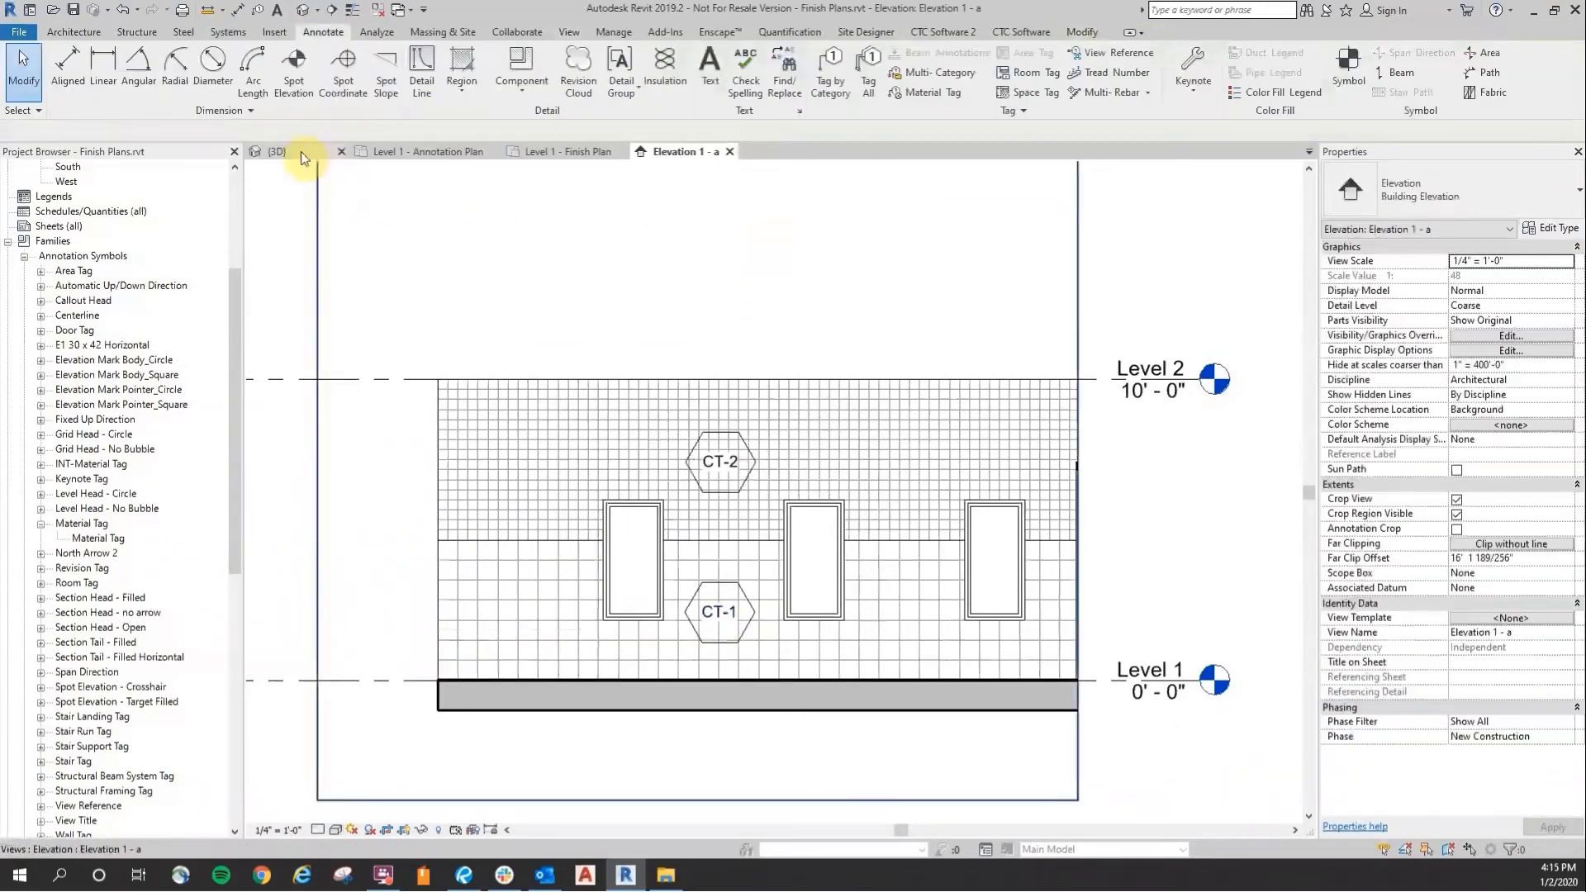
Step: Save the orientation of the default 3D view and lock it under the name 3D Finishes
{"action": "left_click", "coordinate": [305, 152]}
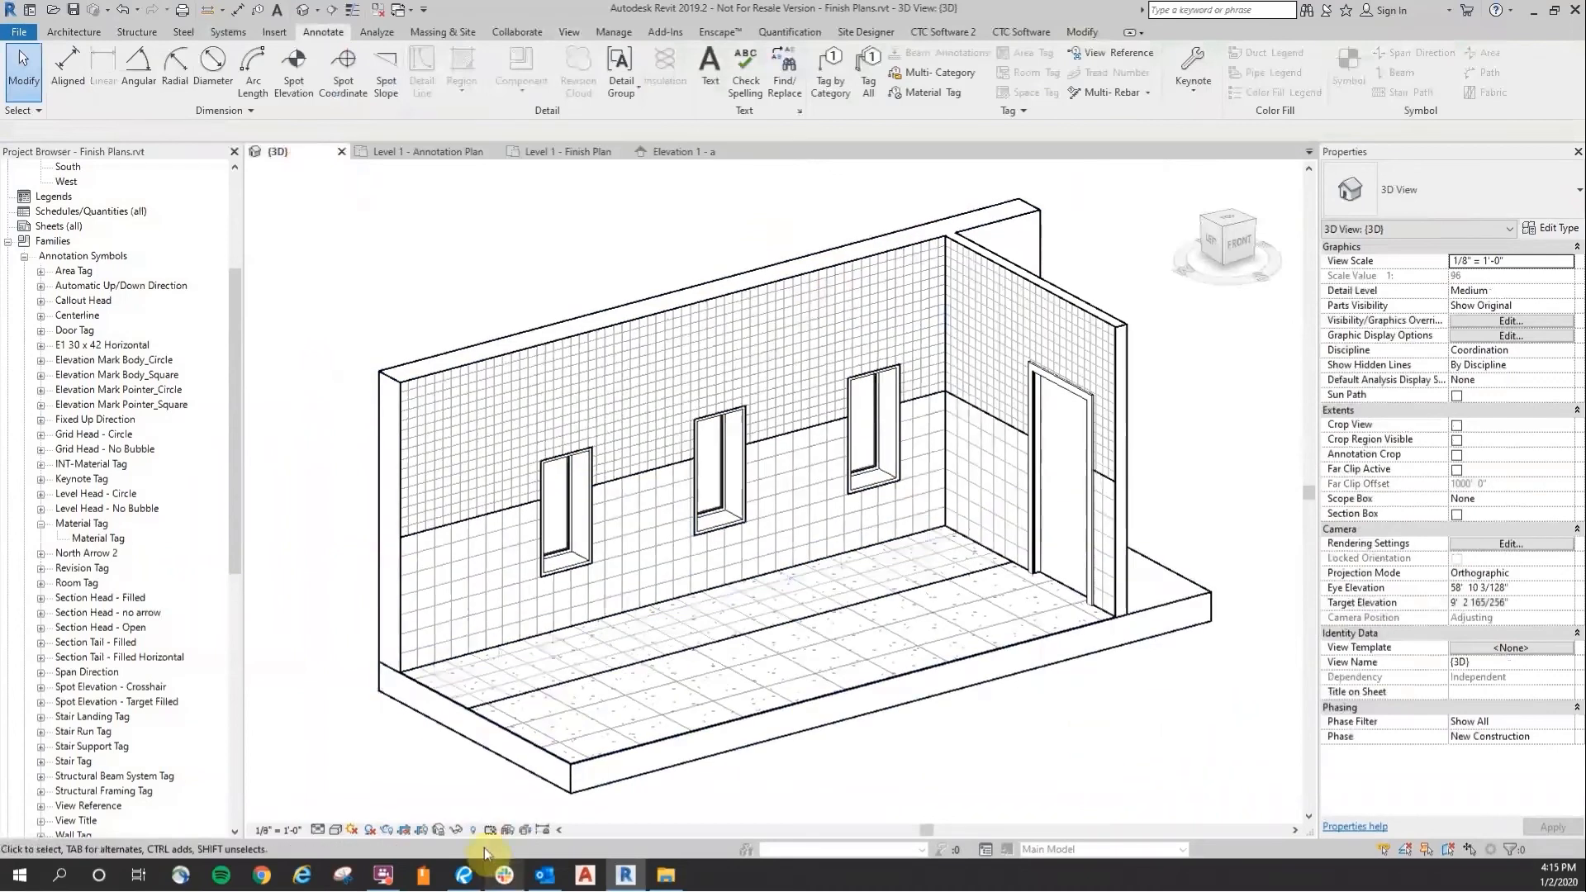
{"action": "left_click", "coordinate": [439, 830]}
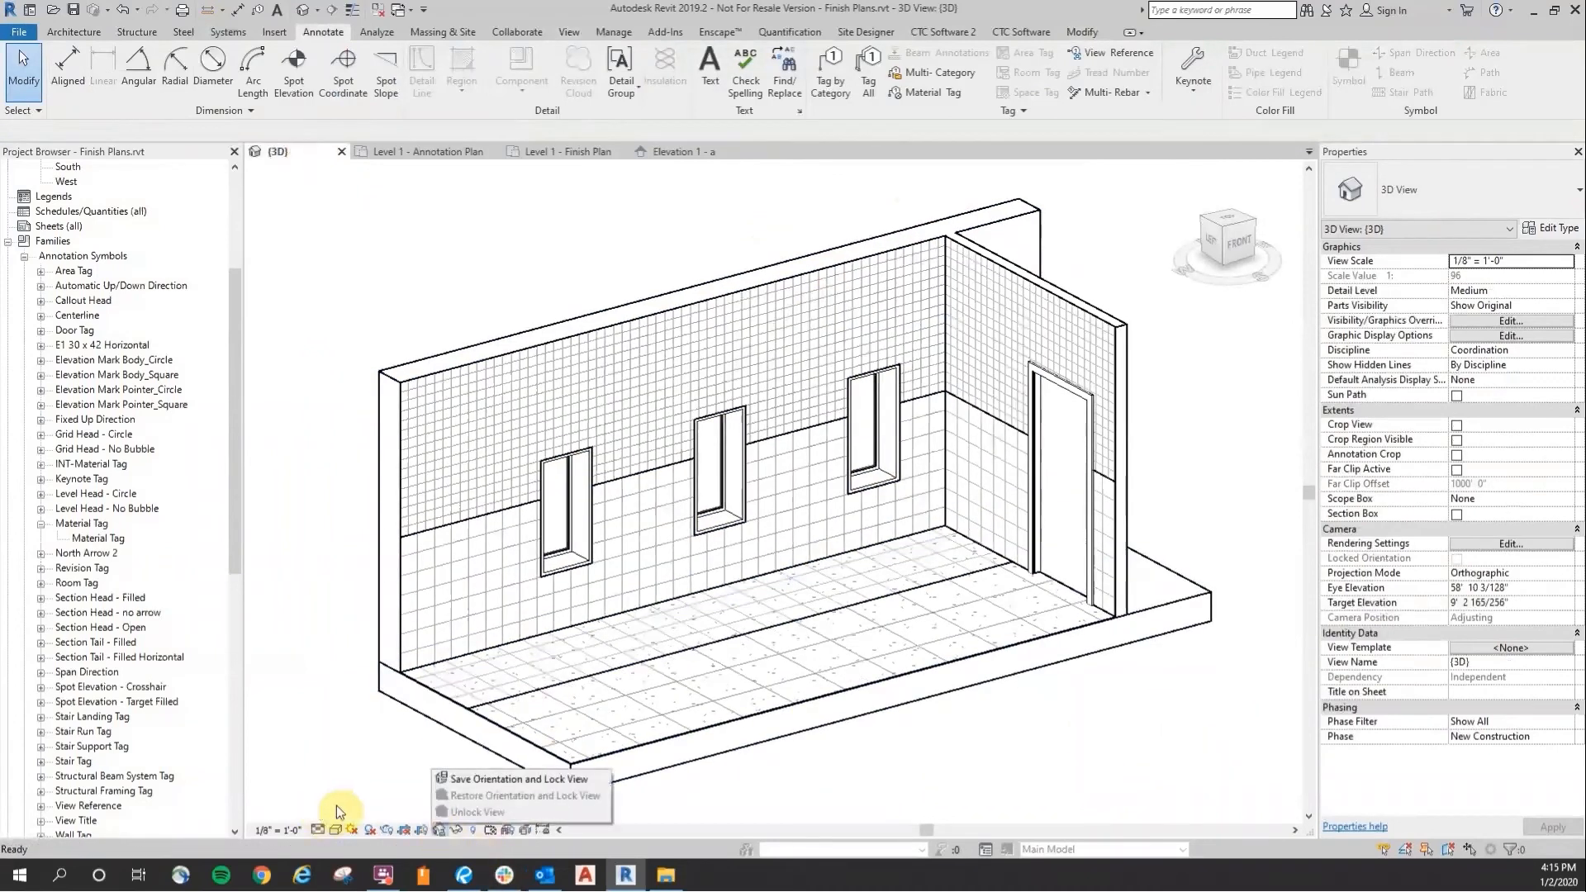
{"action": "left_click", "coordinate": [495, 773]}
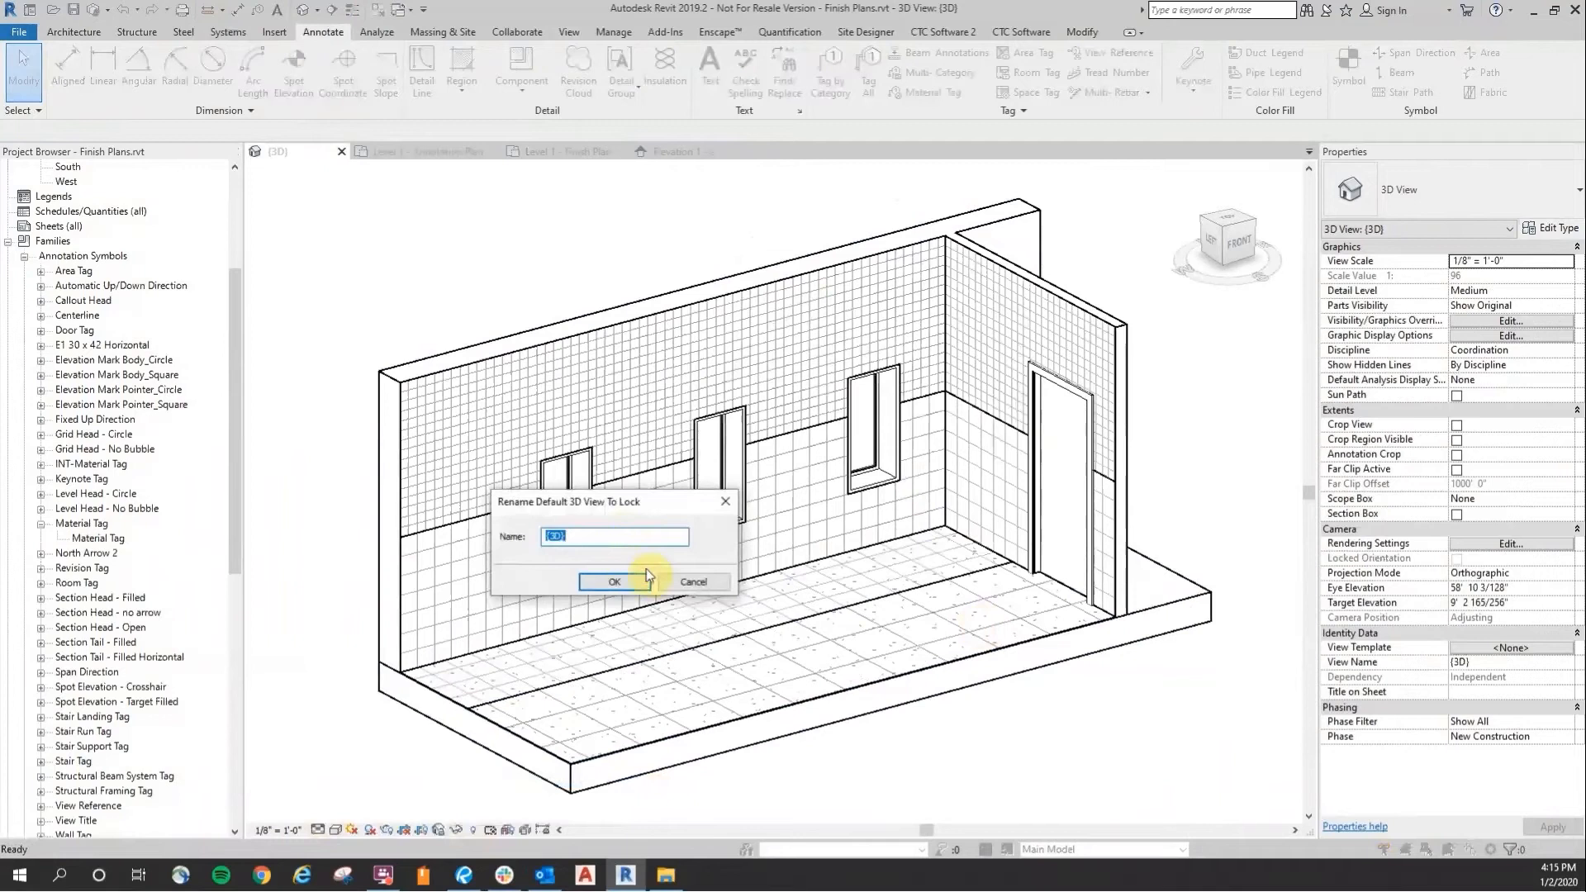
{"action": "left_click", "coordinate": [623, 581]}
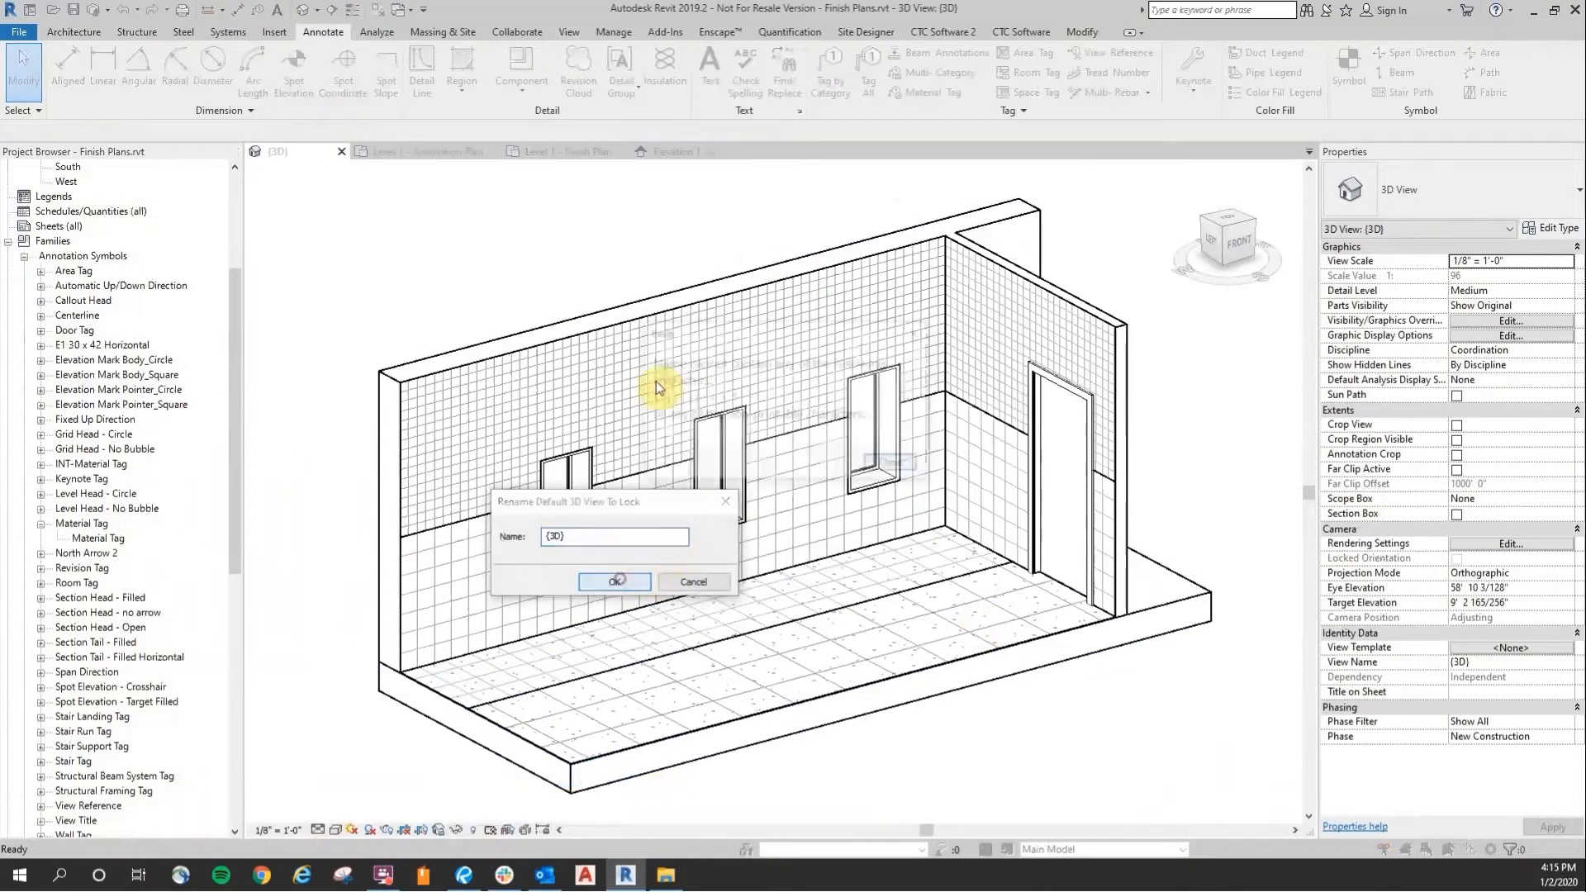
{"action": "left_click", "coordinate": [893, 464]}
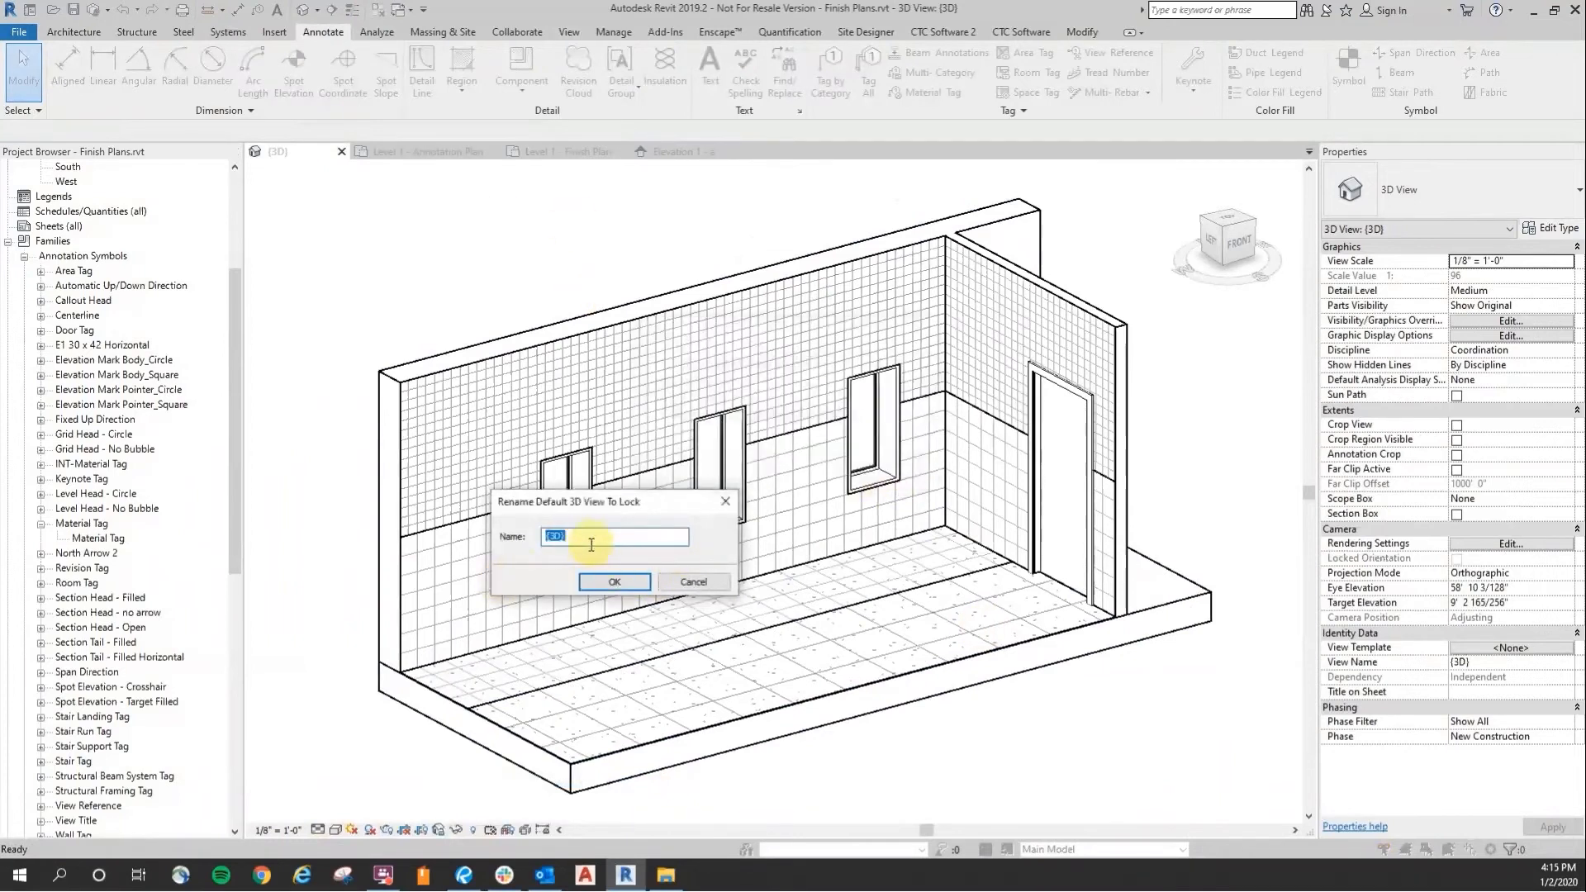
{"action": "key", "text": "BackSpace"}
{"action": "type", "text": "3D"}
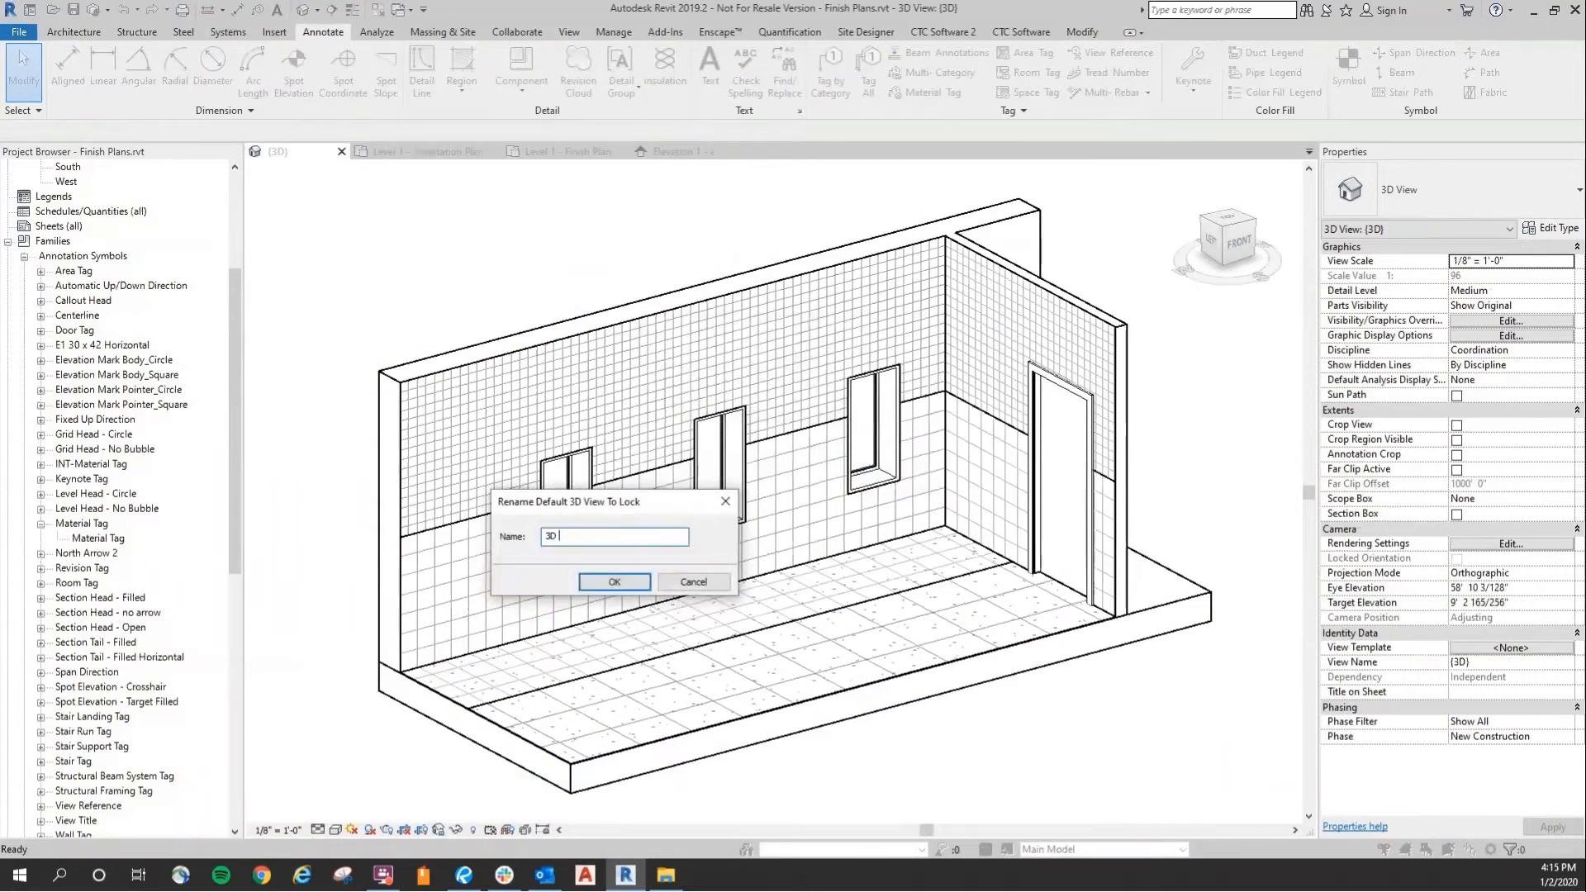
{"action": "type", "text": " Finishes"}
{"action": "key", "text": "Return"}
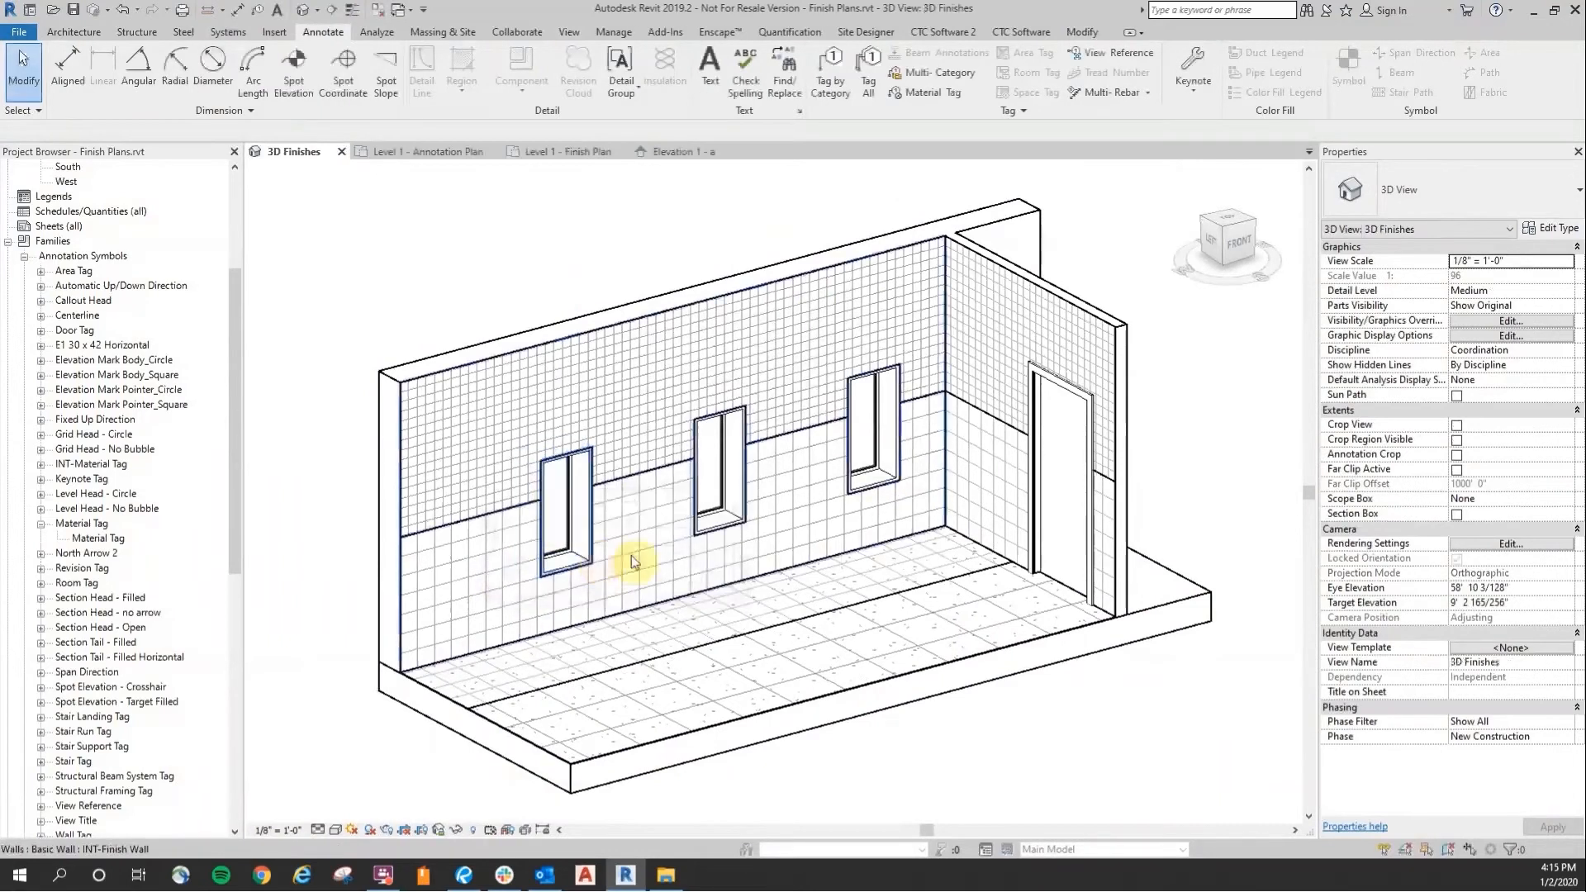
Step: Set the scale of the 3D Finishes view to 1/4" = 1'-0"
{"action": "left_click", "coordinate": [925, 91]}
{"action": "key", "text": "Escape"}
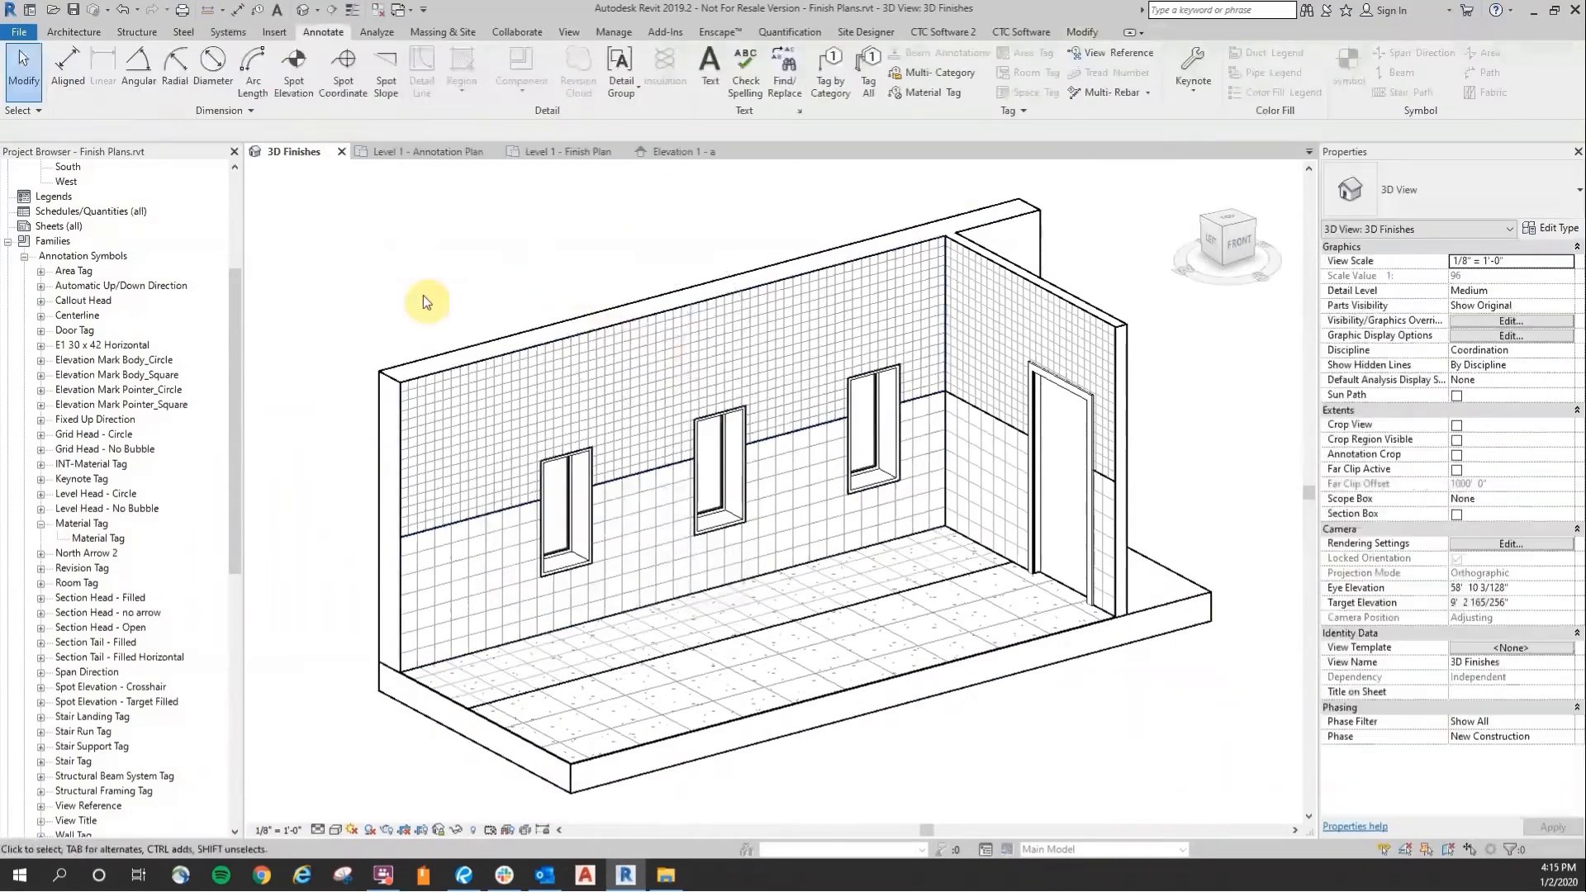
{"action": "left_click", "coordinate": [266, 829]}
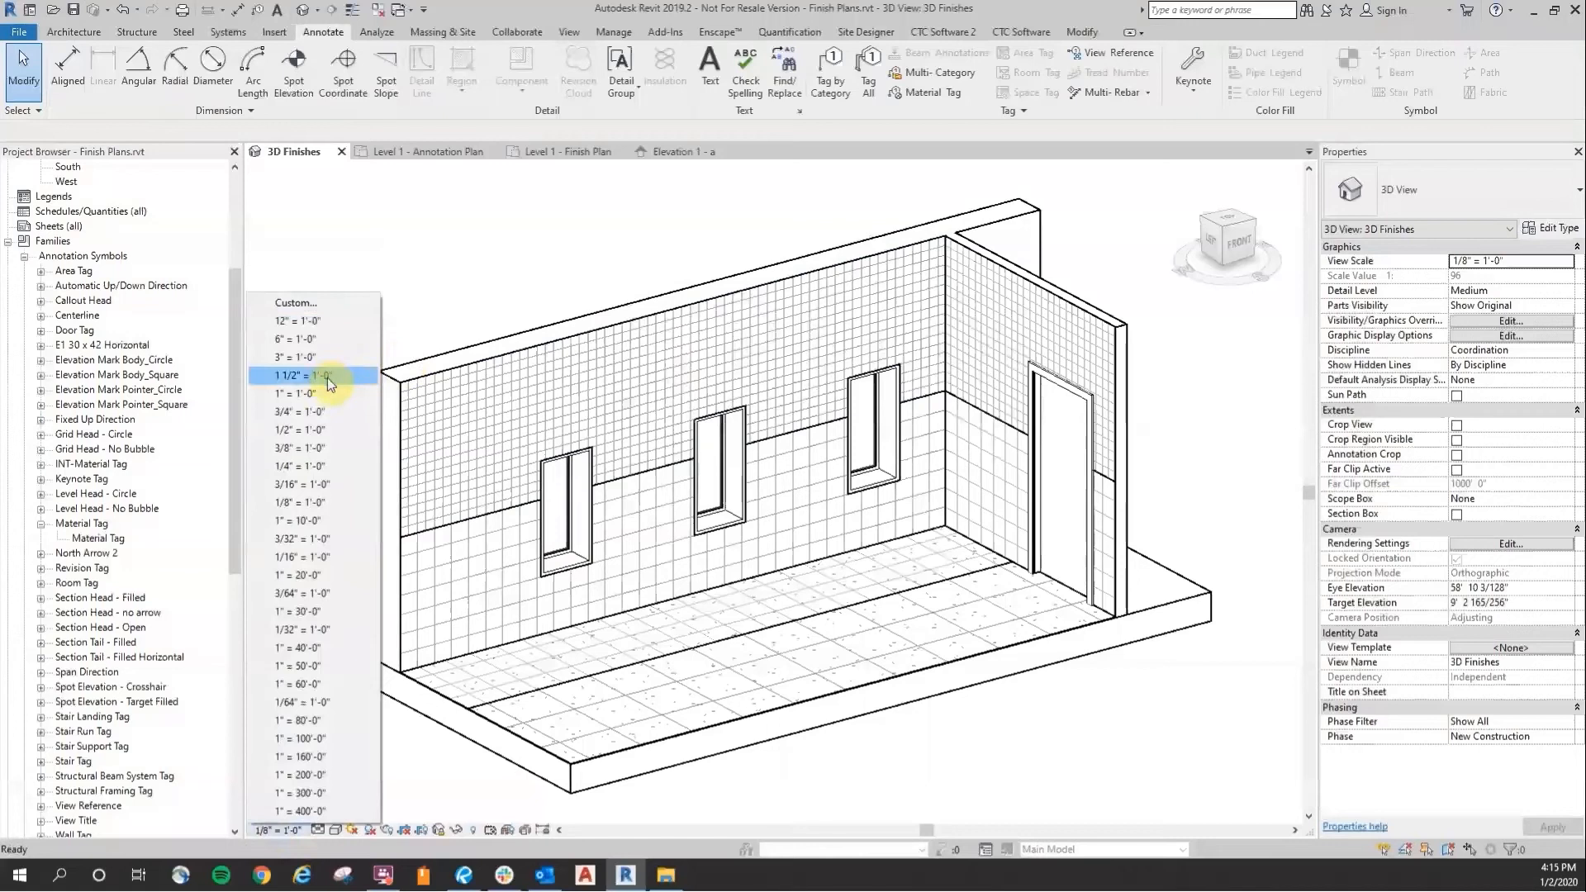
{"action": "left_click", "coordinate": [322, 467]}
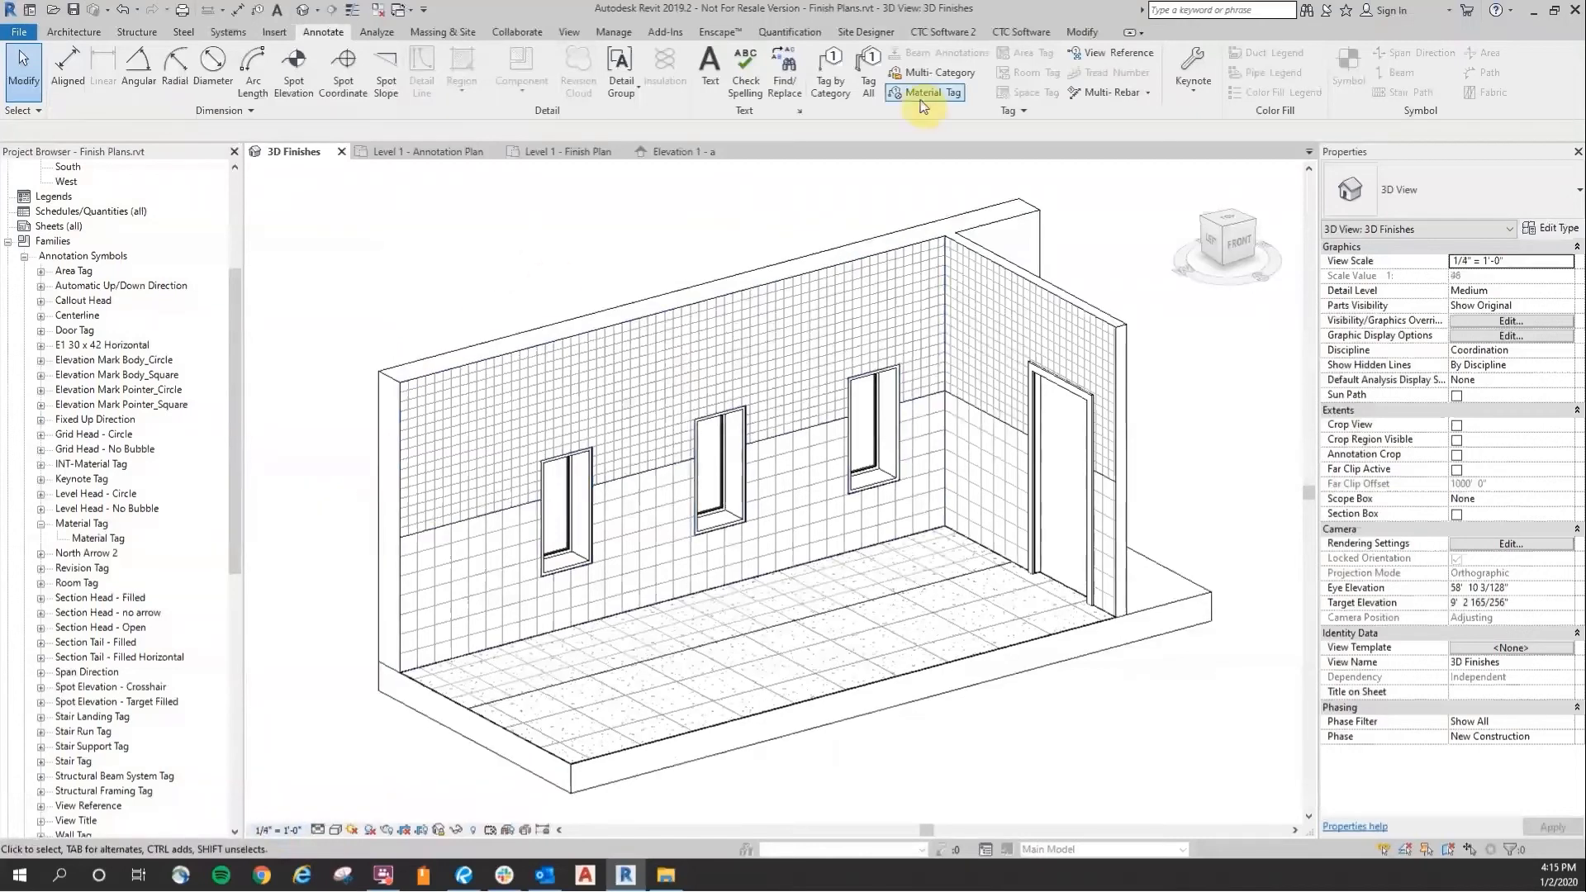
Step: Tag the CT-2 and CT-1 wall tile and the CPT-2 and CPT-1 carpet areas in the locked 3D view with INT-Material Tags
{"action": "left_click", "coordinate": [918, 98]}
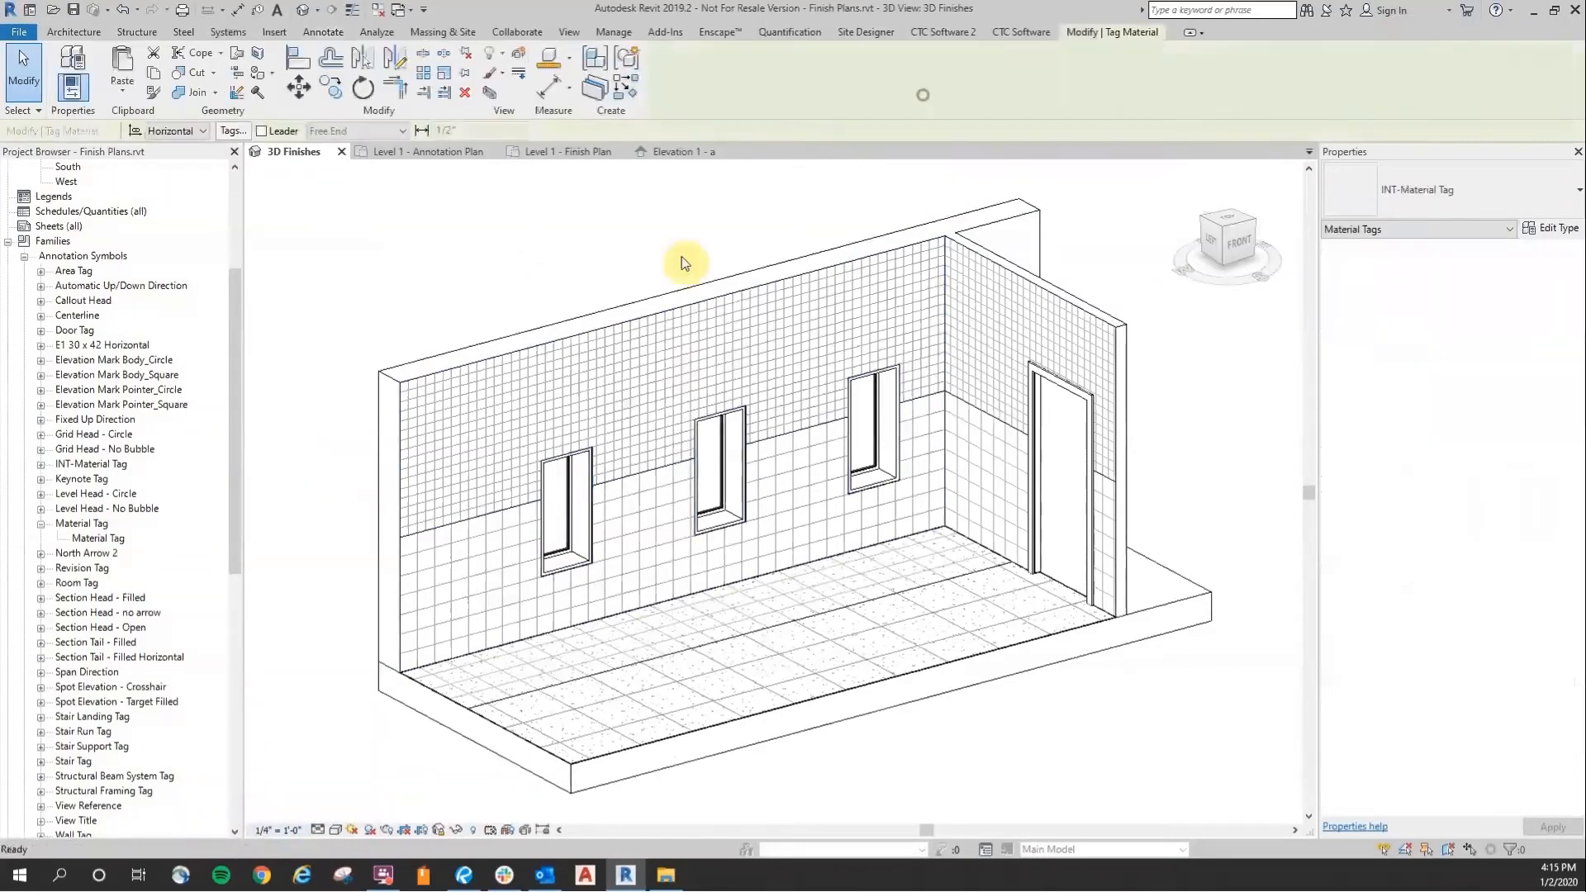
{"action": "left_click", "coordinate": [644, 382]}
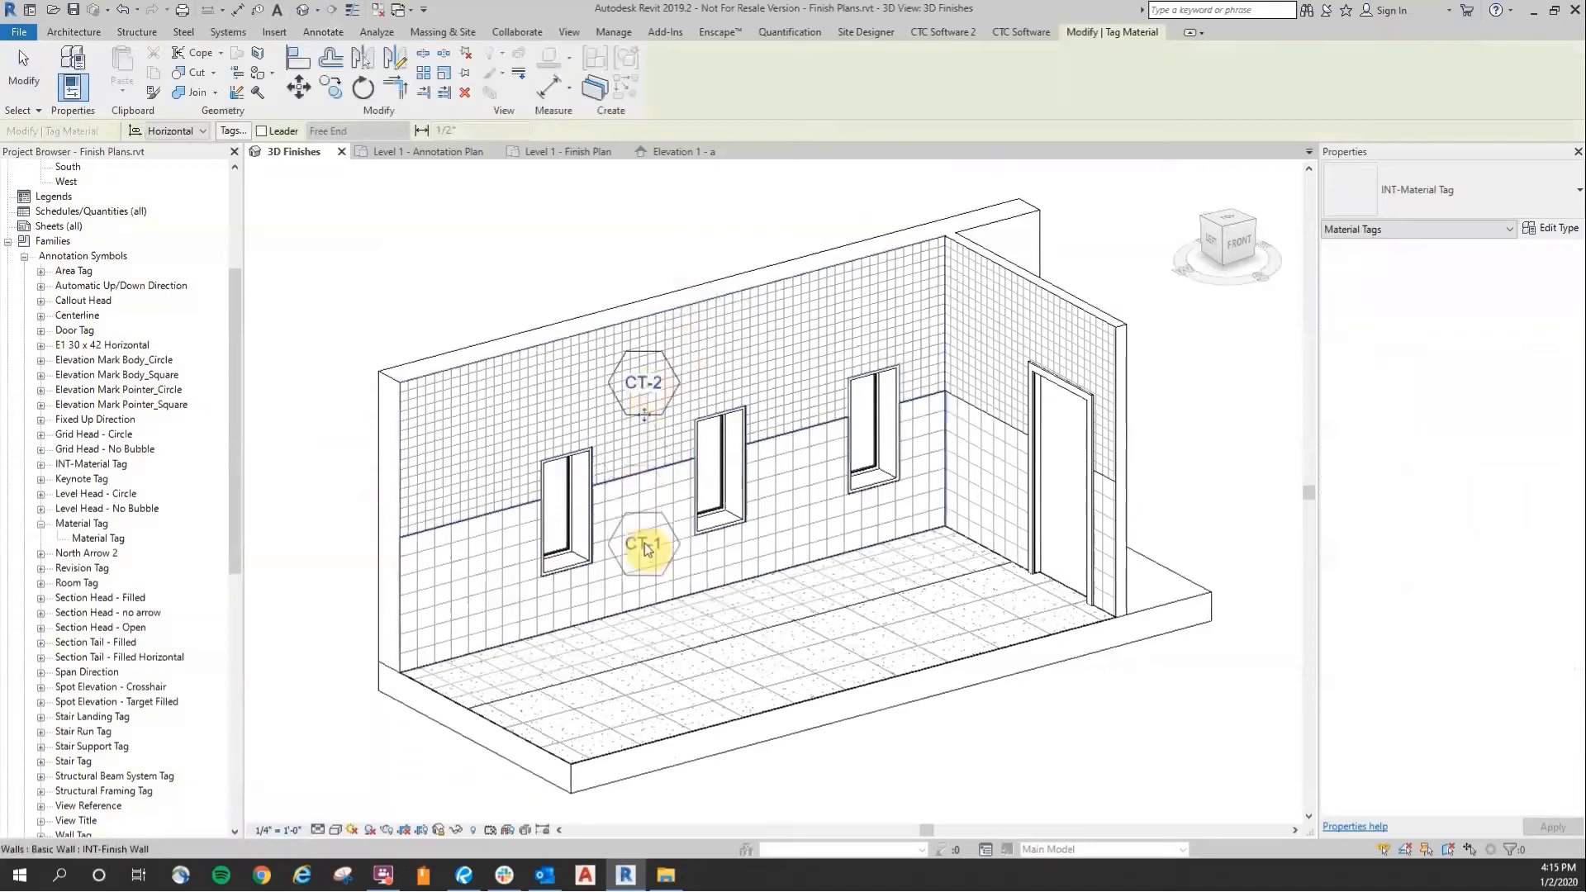
{"action": "left_click", "coordinate": [655, 549]}
{"action": "left_click", "coordinate": [736, 618]}
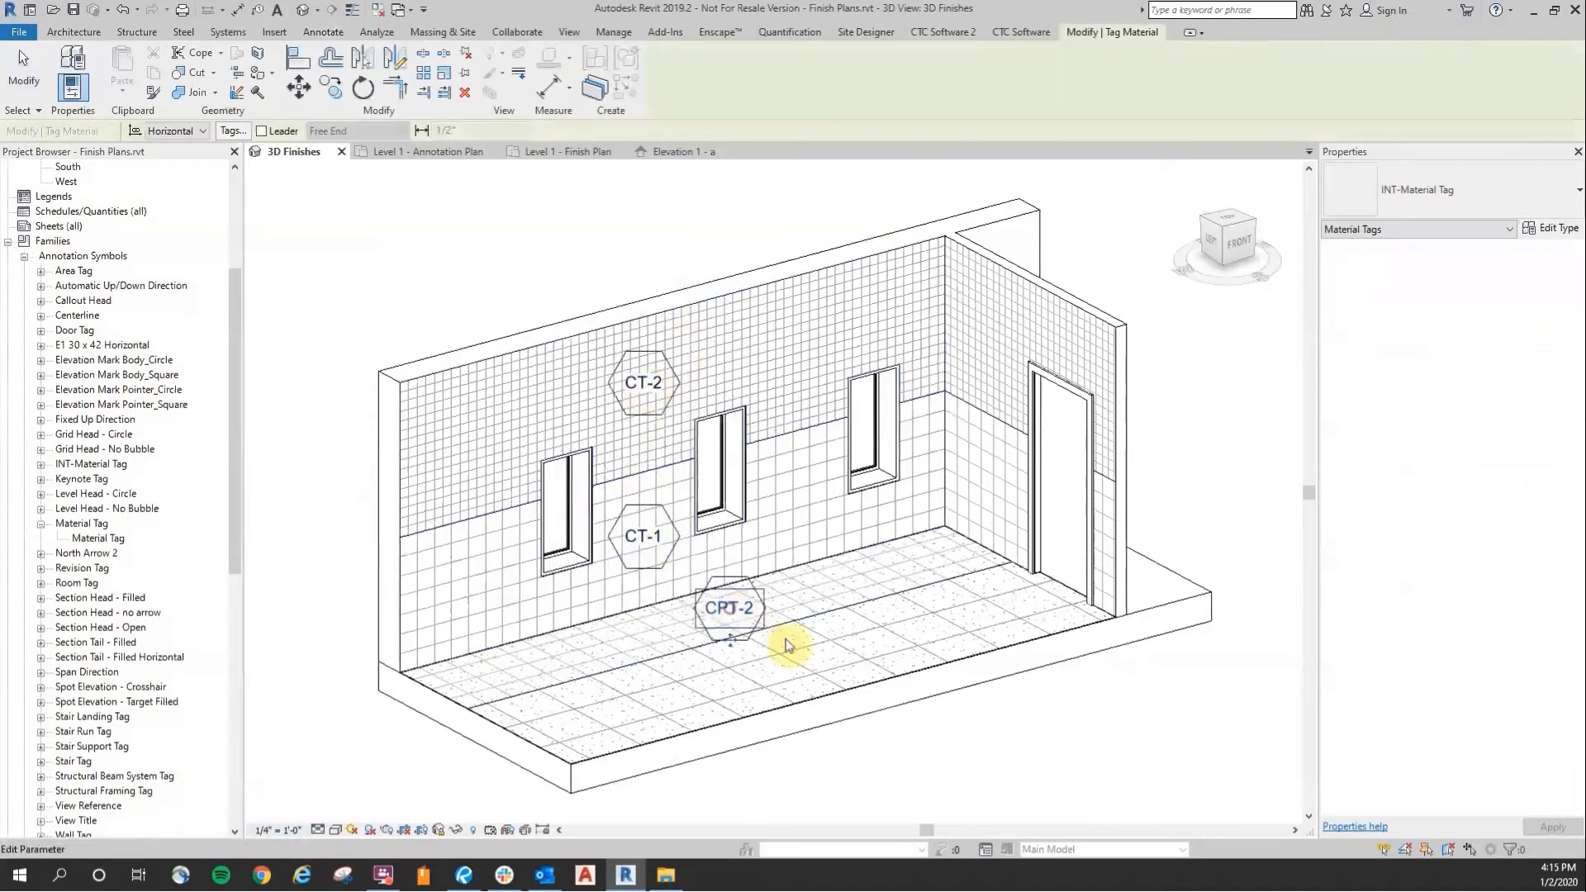
{"action": "left_click", "coordinate": [826, 660]}
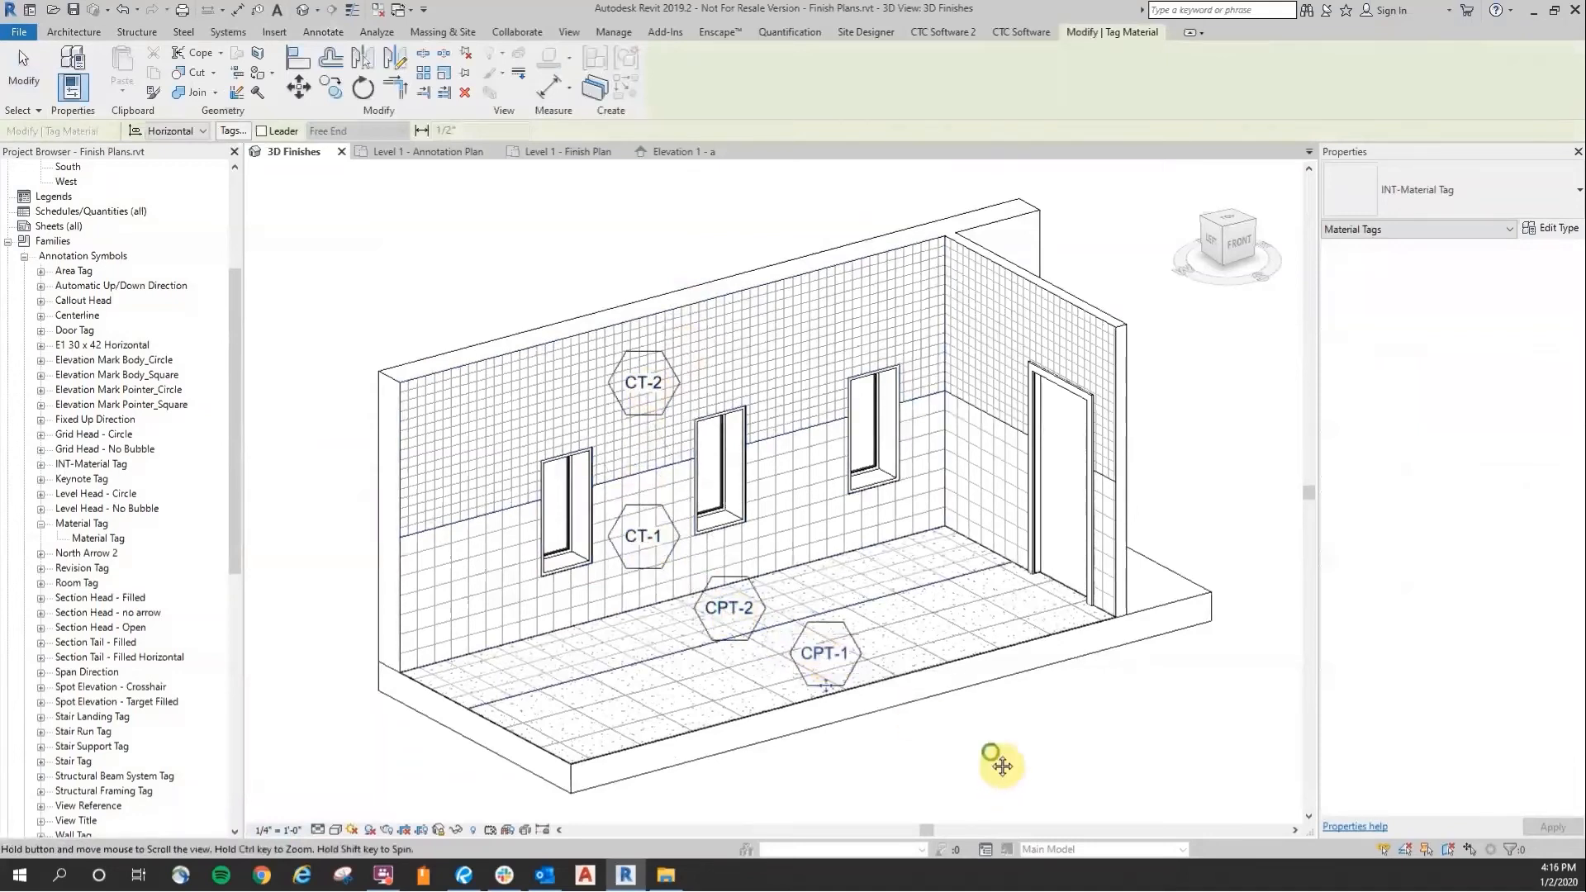
{"action": "key", "text": "Escape"}
{"action": "key", "text": "Escape"}
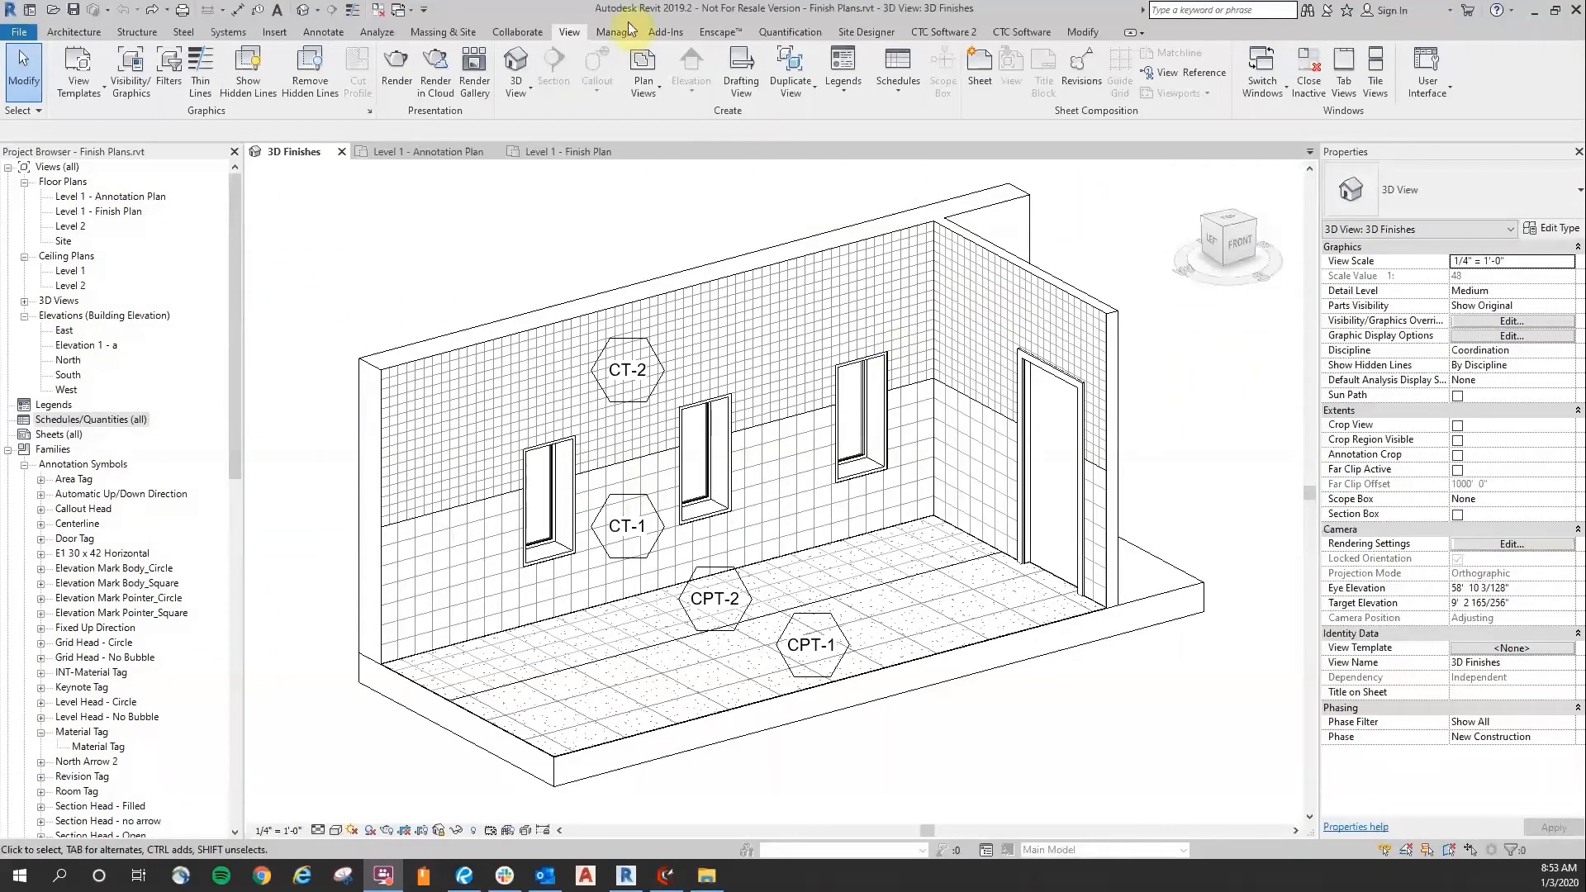
Step: Create a multi-category material takeoff named INTERIOR FINISHES SCHEDULE for the New Construction phase
{"action": "left_click", "coordinate": [898, 78]}
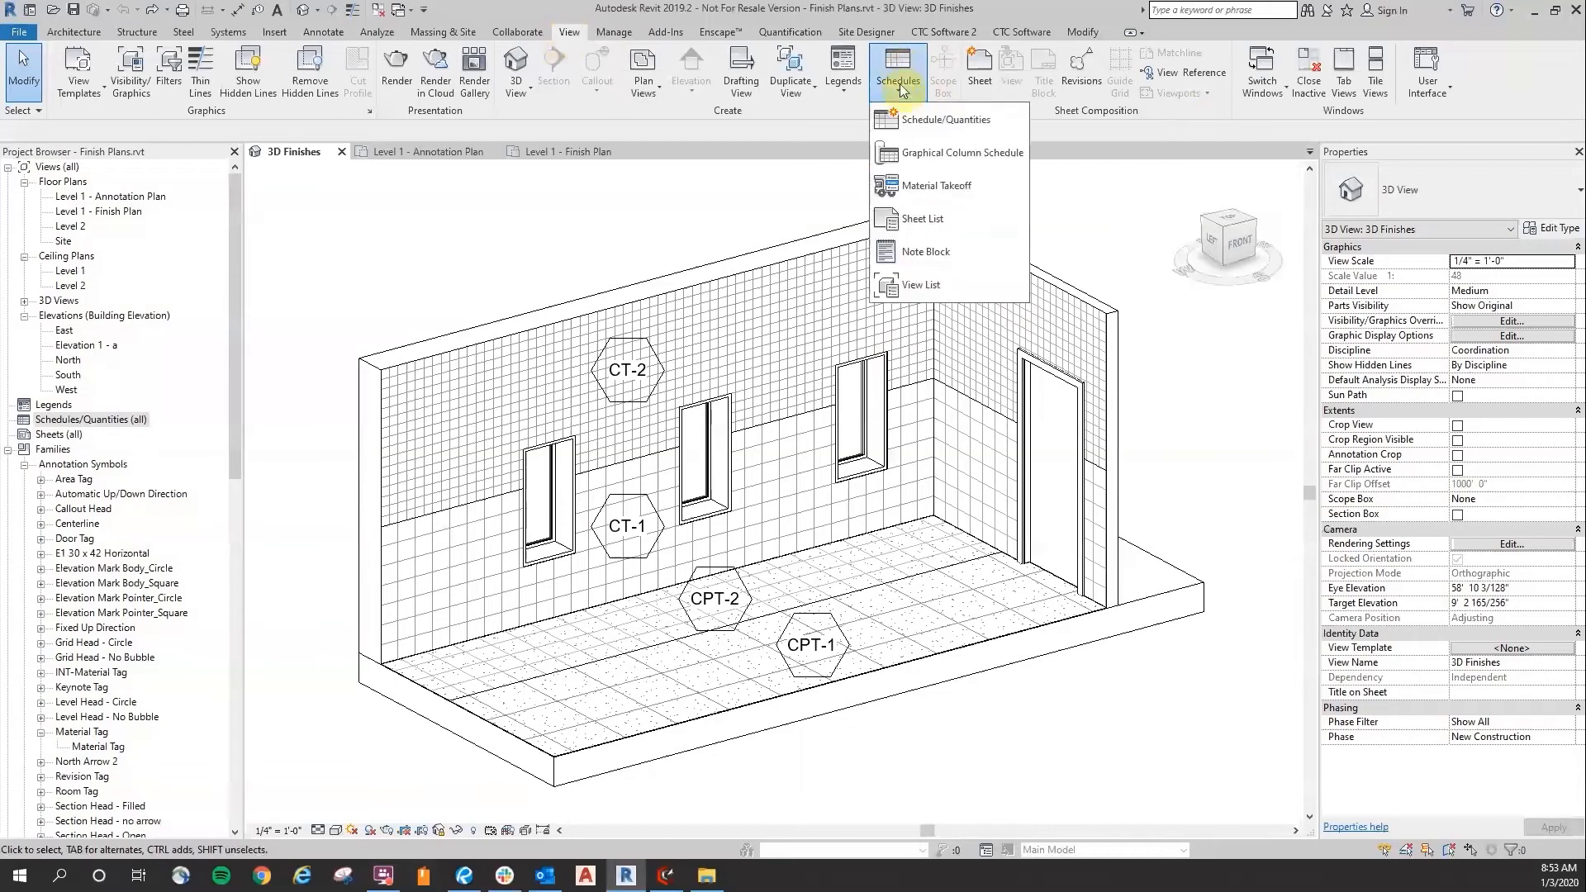
{"action": "left_click", "coordinate": [959, 190]}
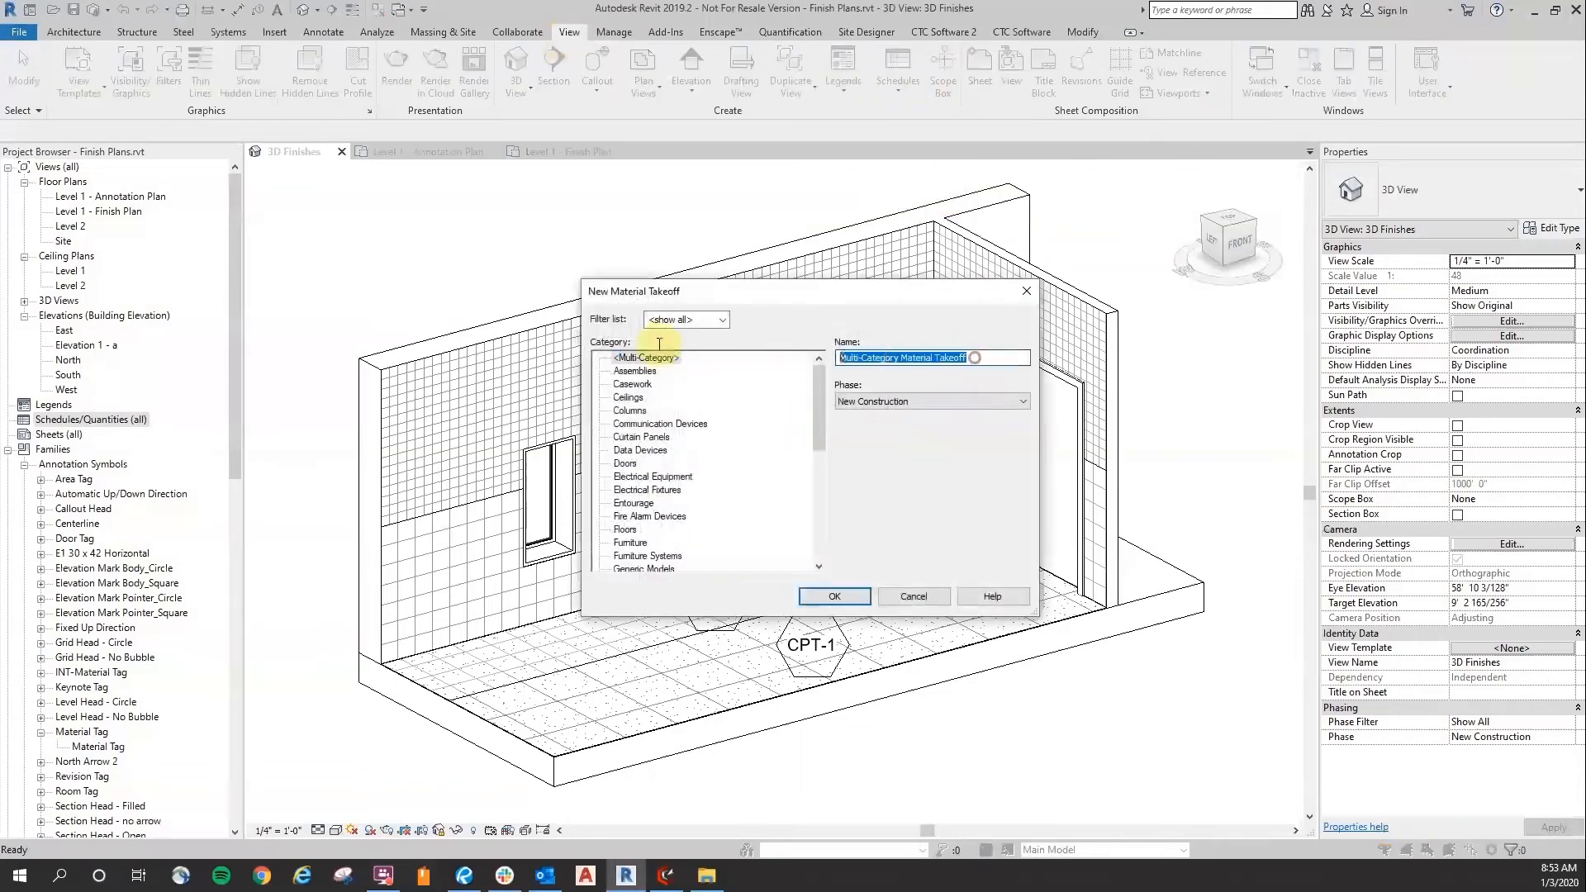
{"action": "type", "text": "IN"}
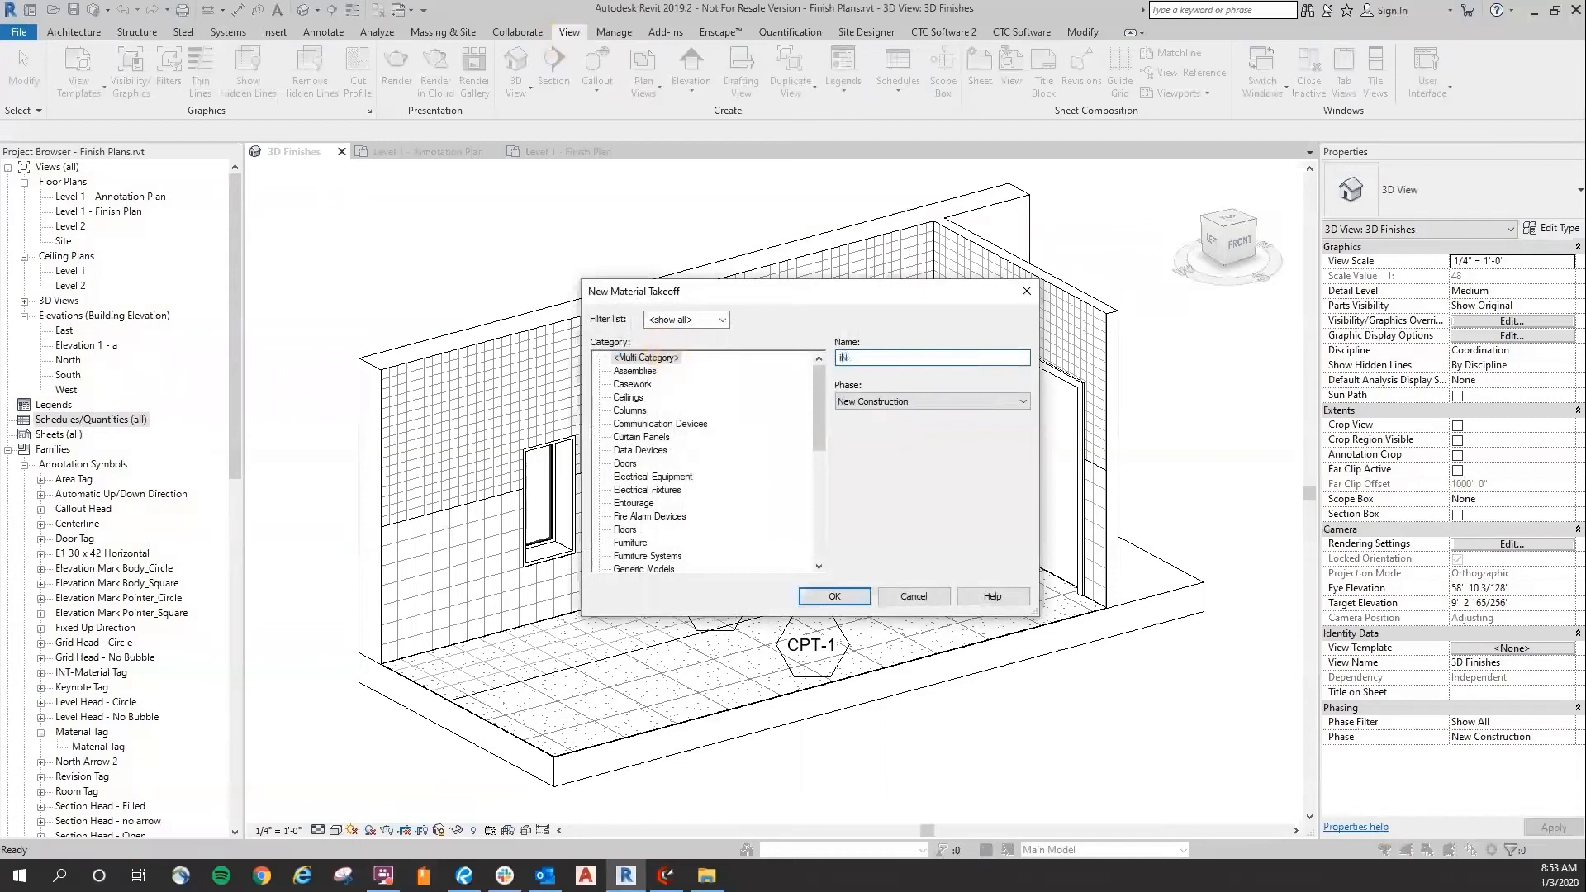
{"action": "type", "text": "TERIOR FINISHES SCHEDULE"}
{"action": "left_click", "coordinate": [656, 358]}
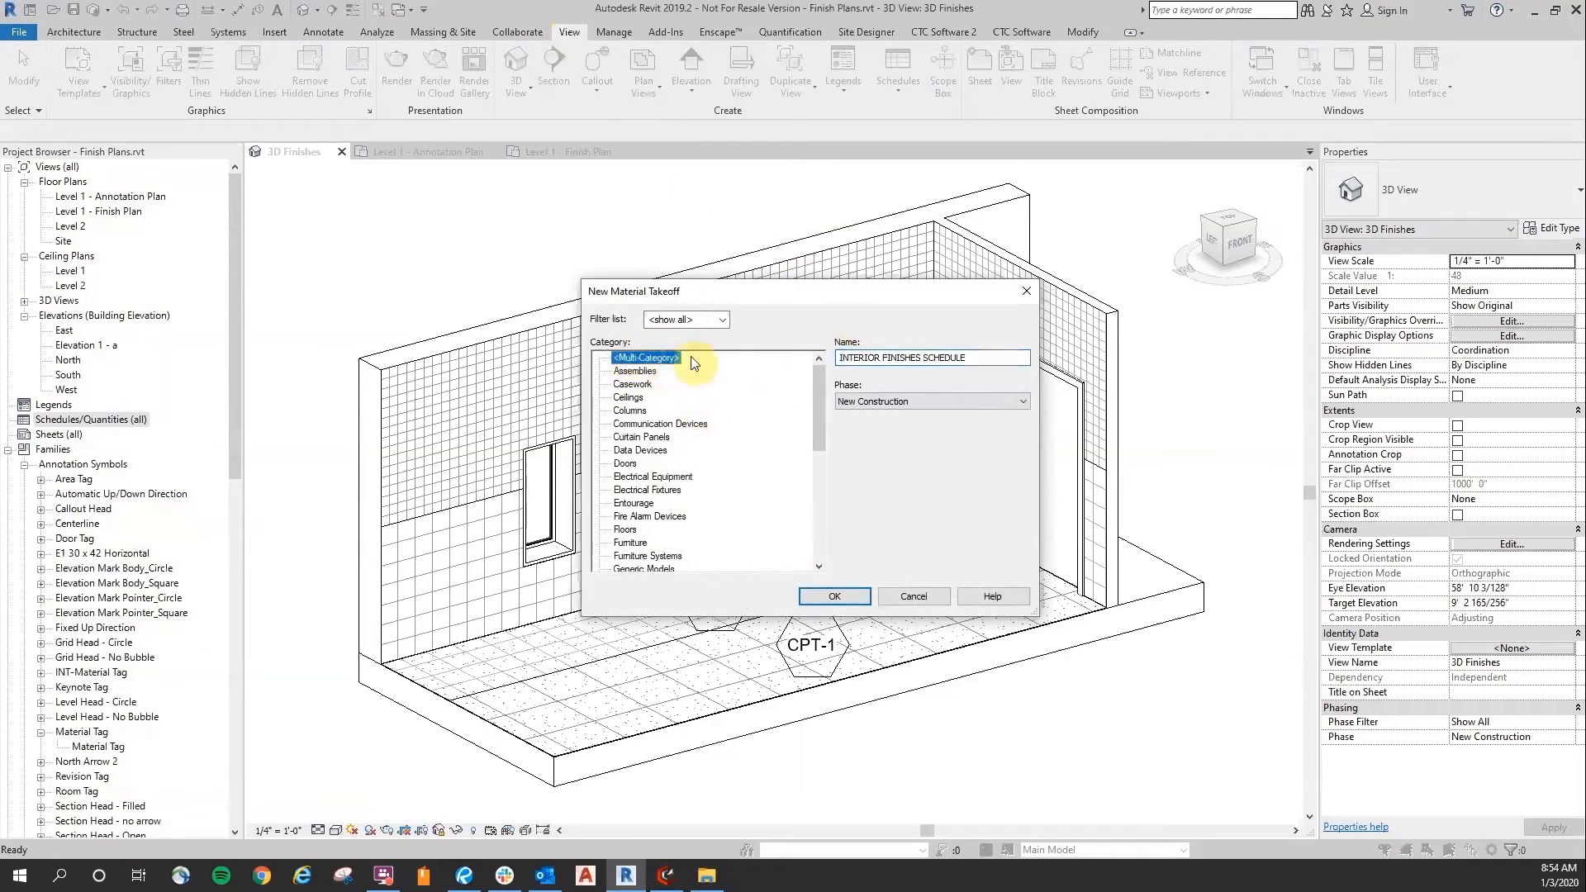
{"action": "left_click", "coordinate": [834, 597]}
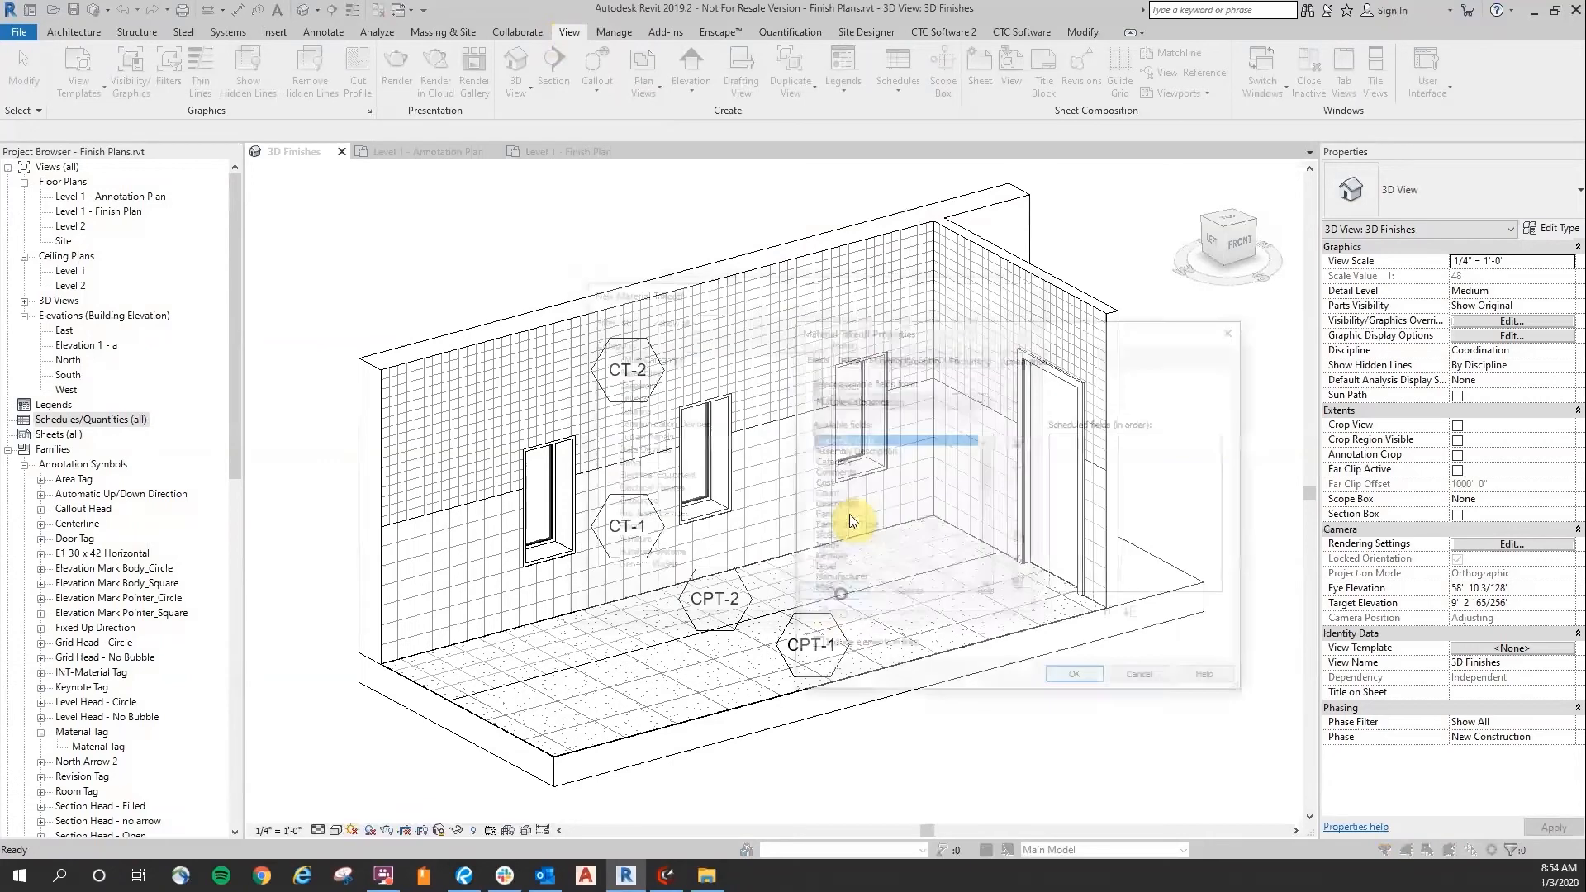
Step: Add the Material: Keynote, Mark, Name, Manufacturer and Model fields to the takeoff, in that order
{"action": "left_click_drag", "start_coordinate": [997, 341], "coordinate": [738, 283]}
{"action": "scroll", "coordinate": [578, 448], "scroll_direction": "down", "scroll_amount": 2}
{"action": "scroll", "coordinate": [578, 448], "scroll_direction": "down", "scroll_amount": 3}
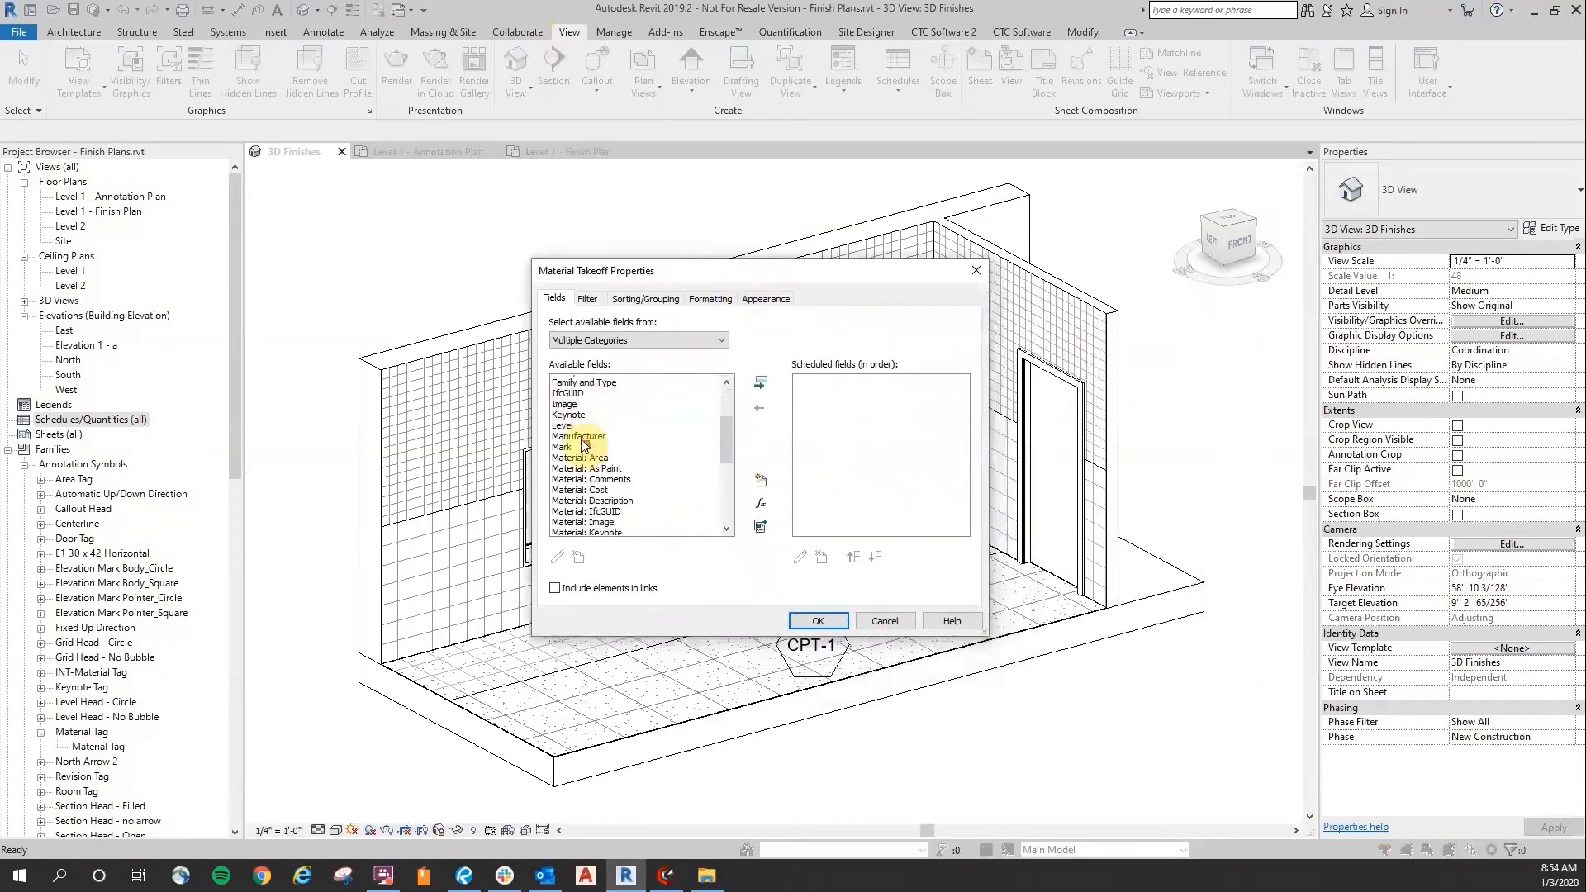
{"action": "left_click", "coordinate": [609, 499]}
{"action": "double_click", "coordinate": [609, 500]}
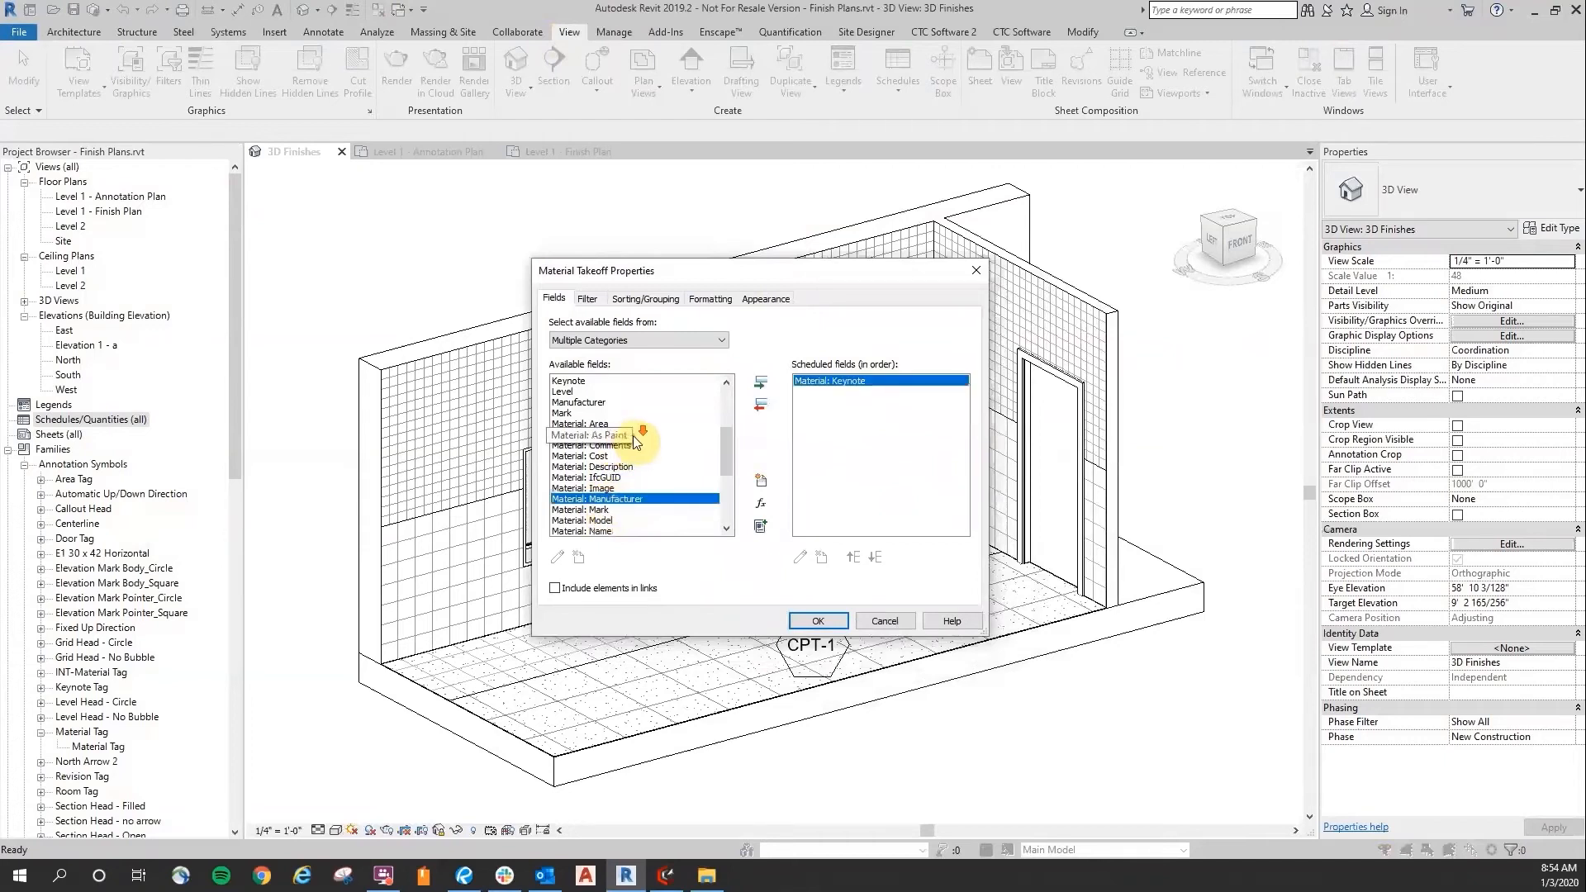
{"action": "scroll", "coordinate": [624, 514], "scroll_direction": "down", "scroll_amount": 1}
{"action": "double_click", "coordinate": [599, 499]}
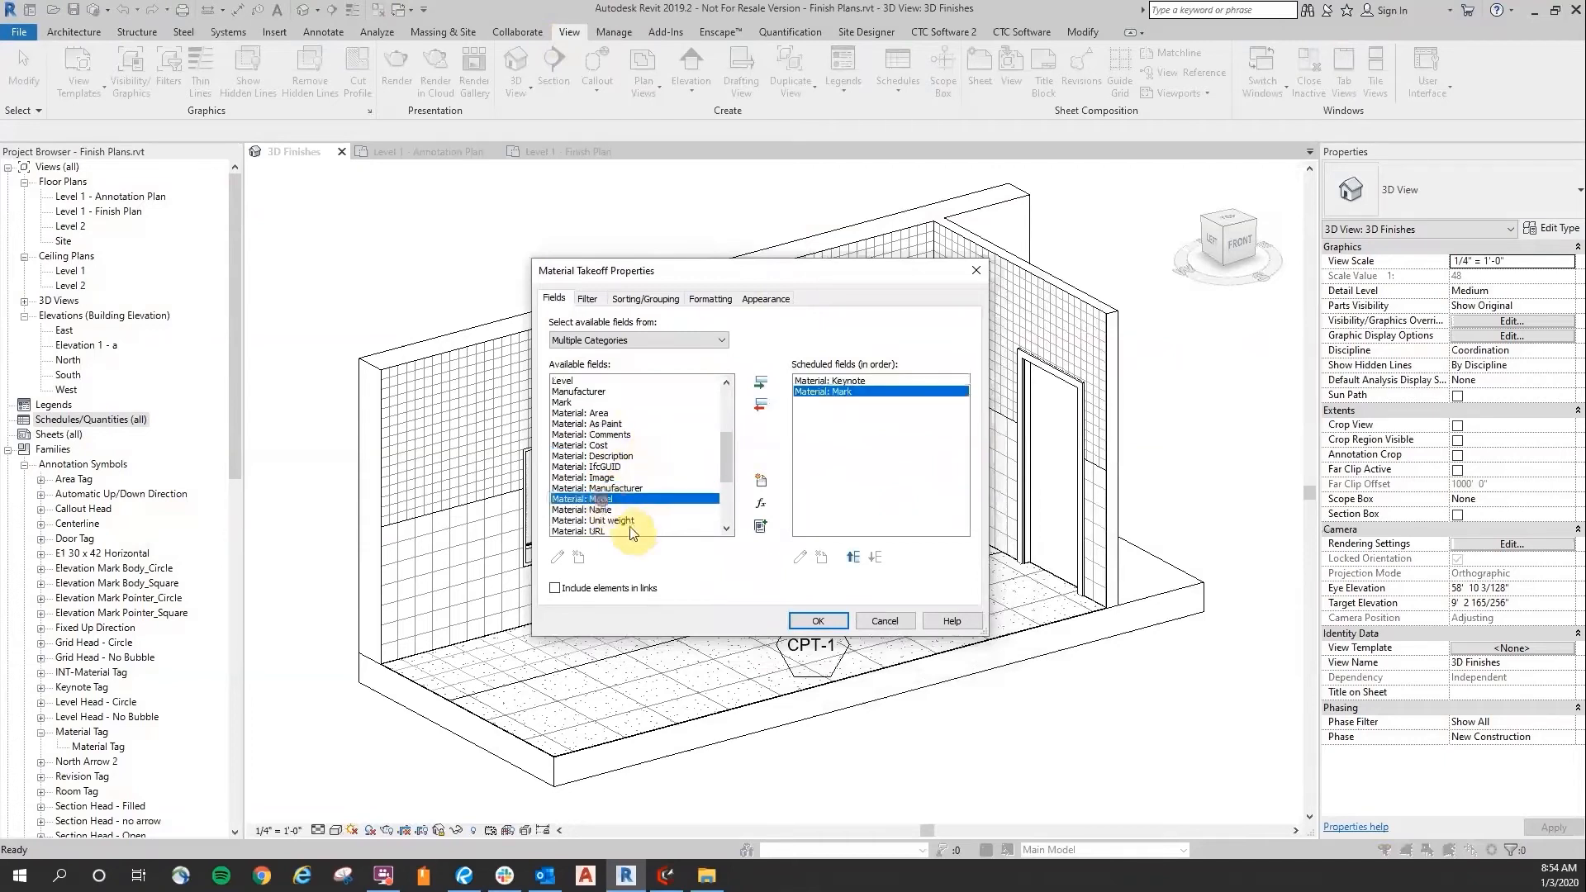
{"action": "double_click", "coordinate": [600, 509]}
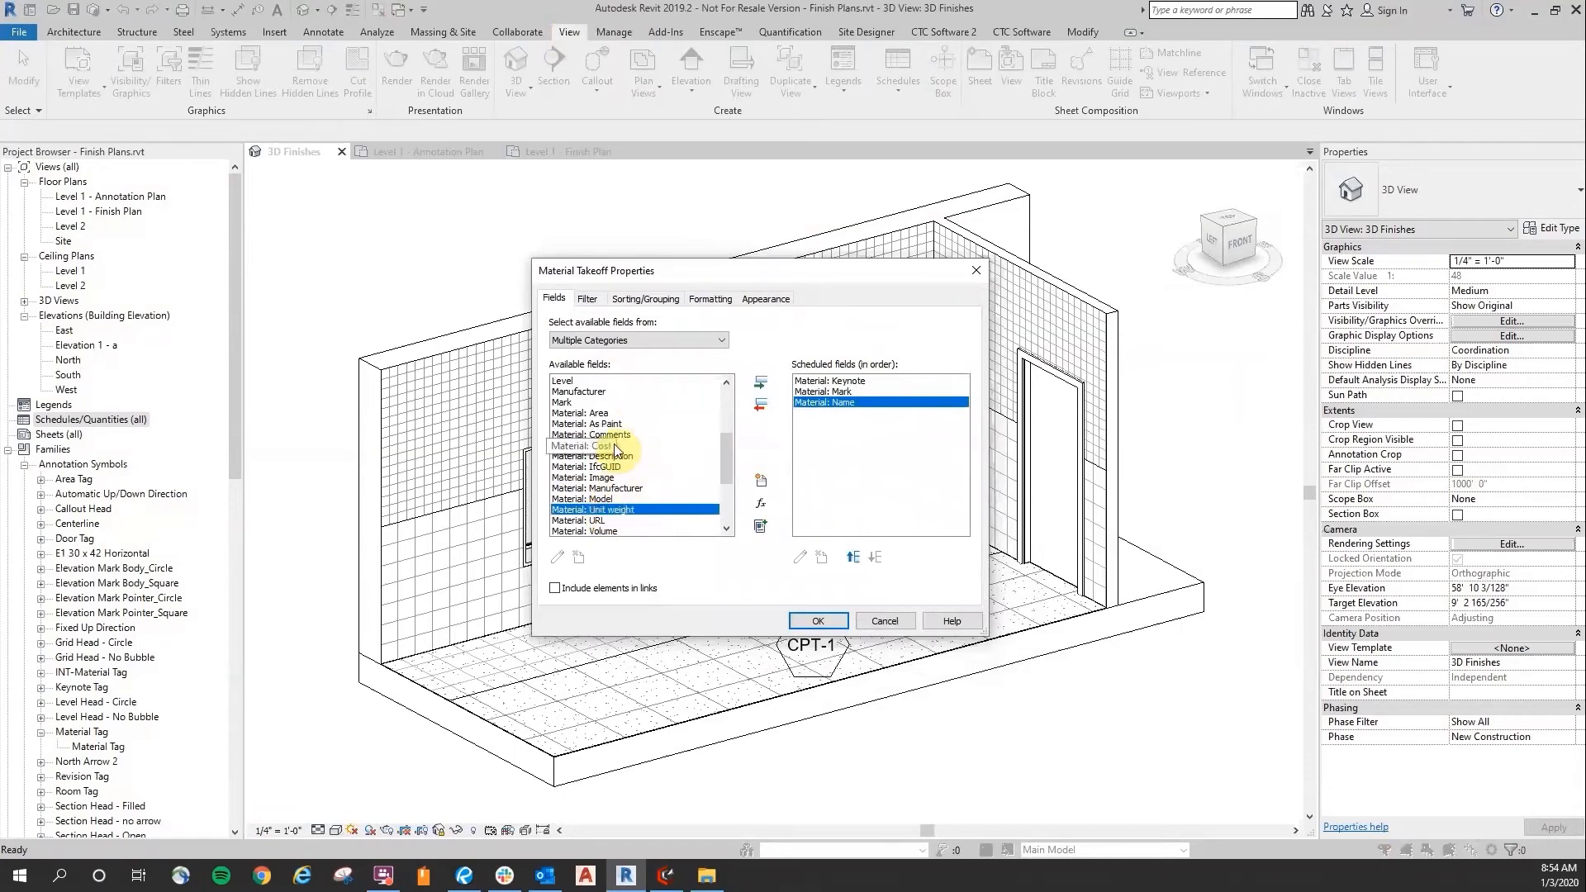
{"action": "scroll", "coordinate": [624, 461], "scroll_direction": "down", "scroll_amount": 2}
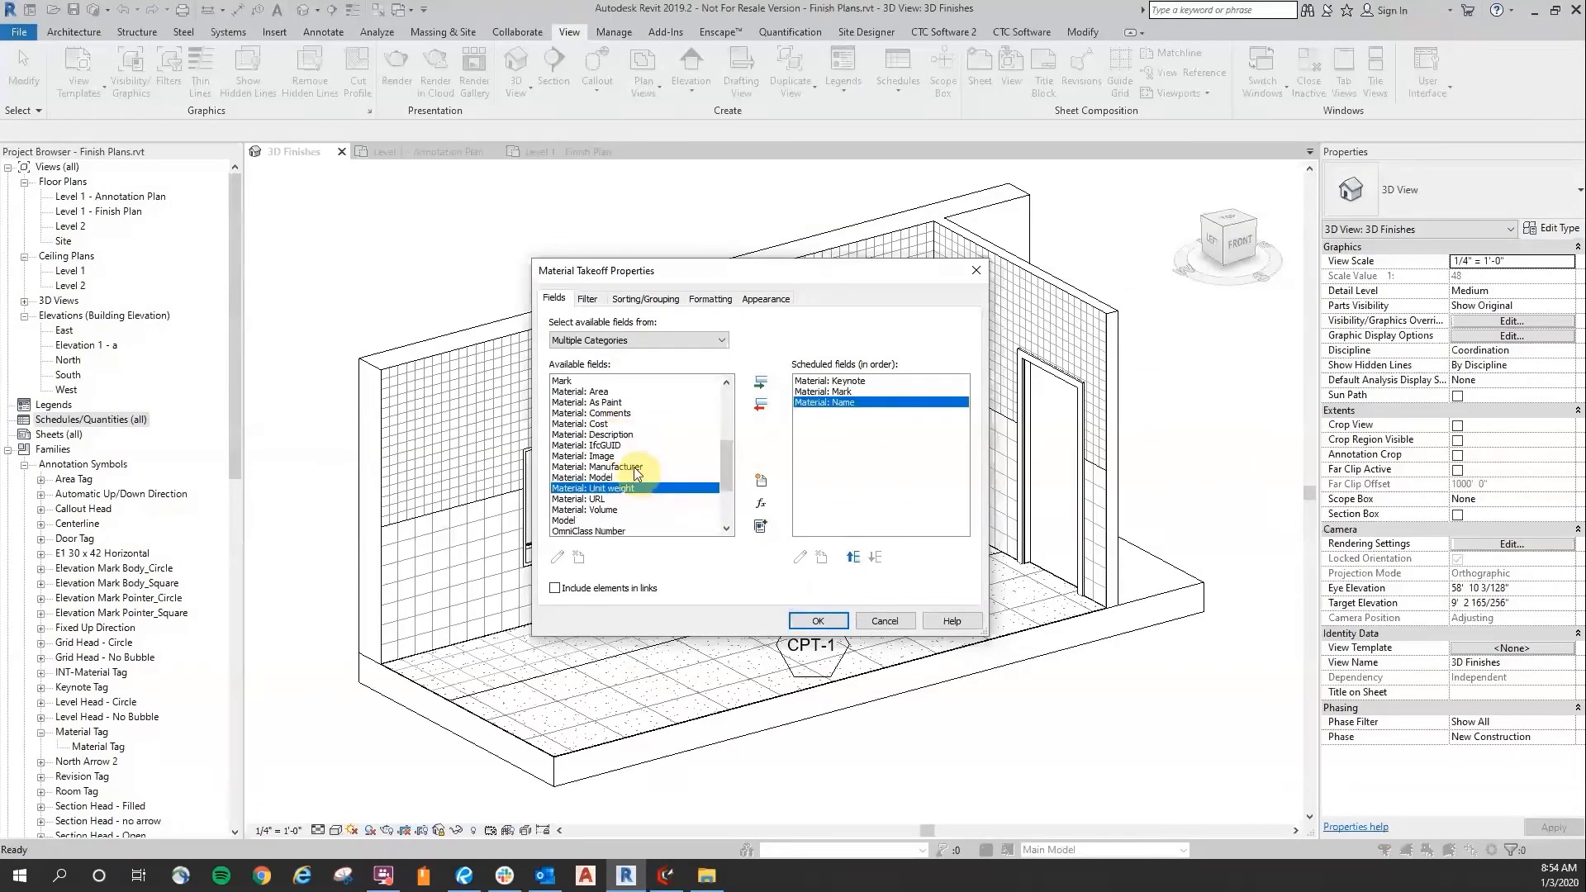
{"action": "double_click", "coordinate": [636, 467]}
{"action": "double_click", "coordinate": [610, 468]}
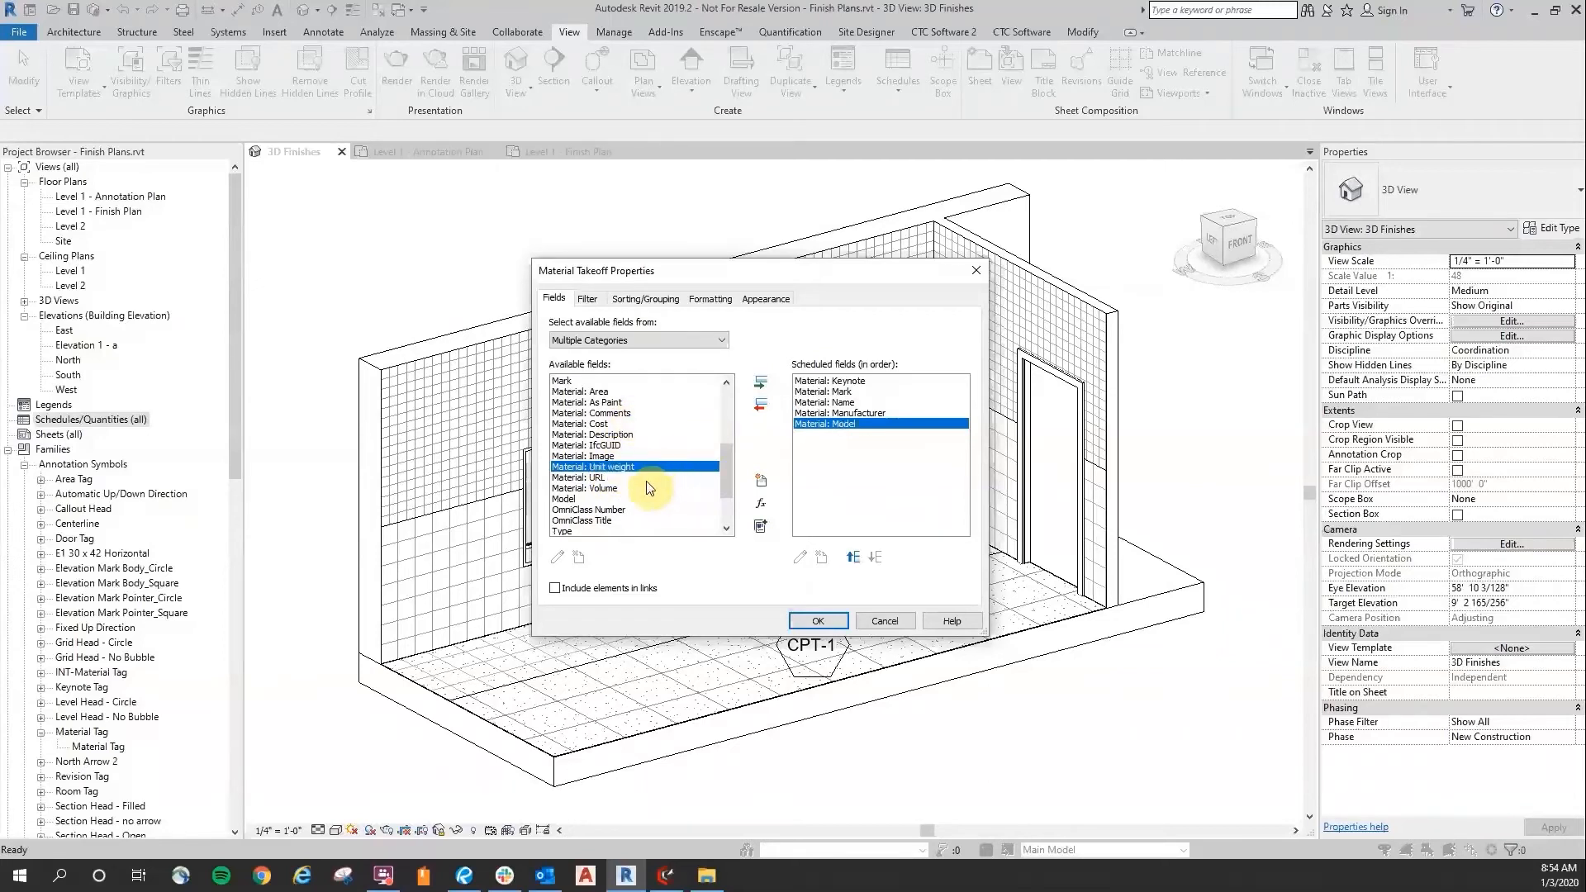
Step: Add the Material: Comments, Description, URL and Image fields after Model and create the schedule
{"action": "double_click", "coordinate": [623, 413]}
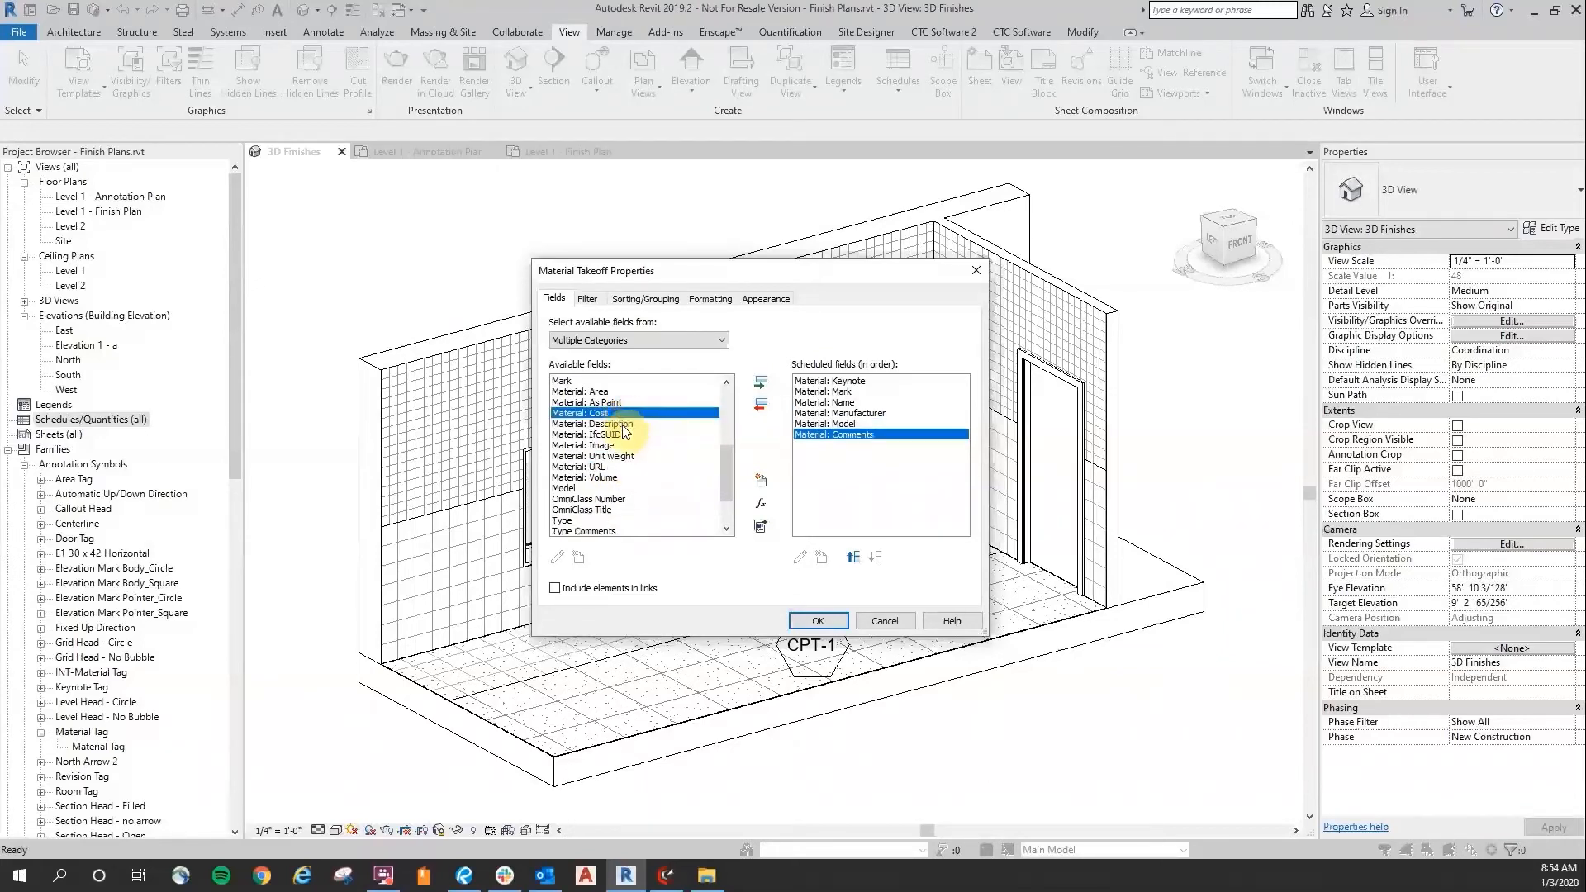
{"action": "double_click", "coordinate": [623, 424]}
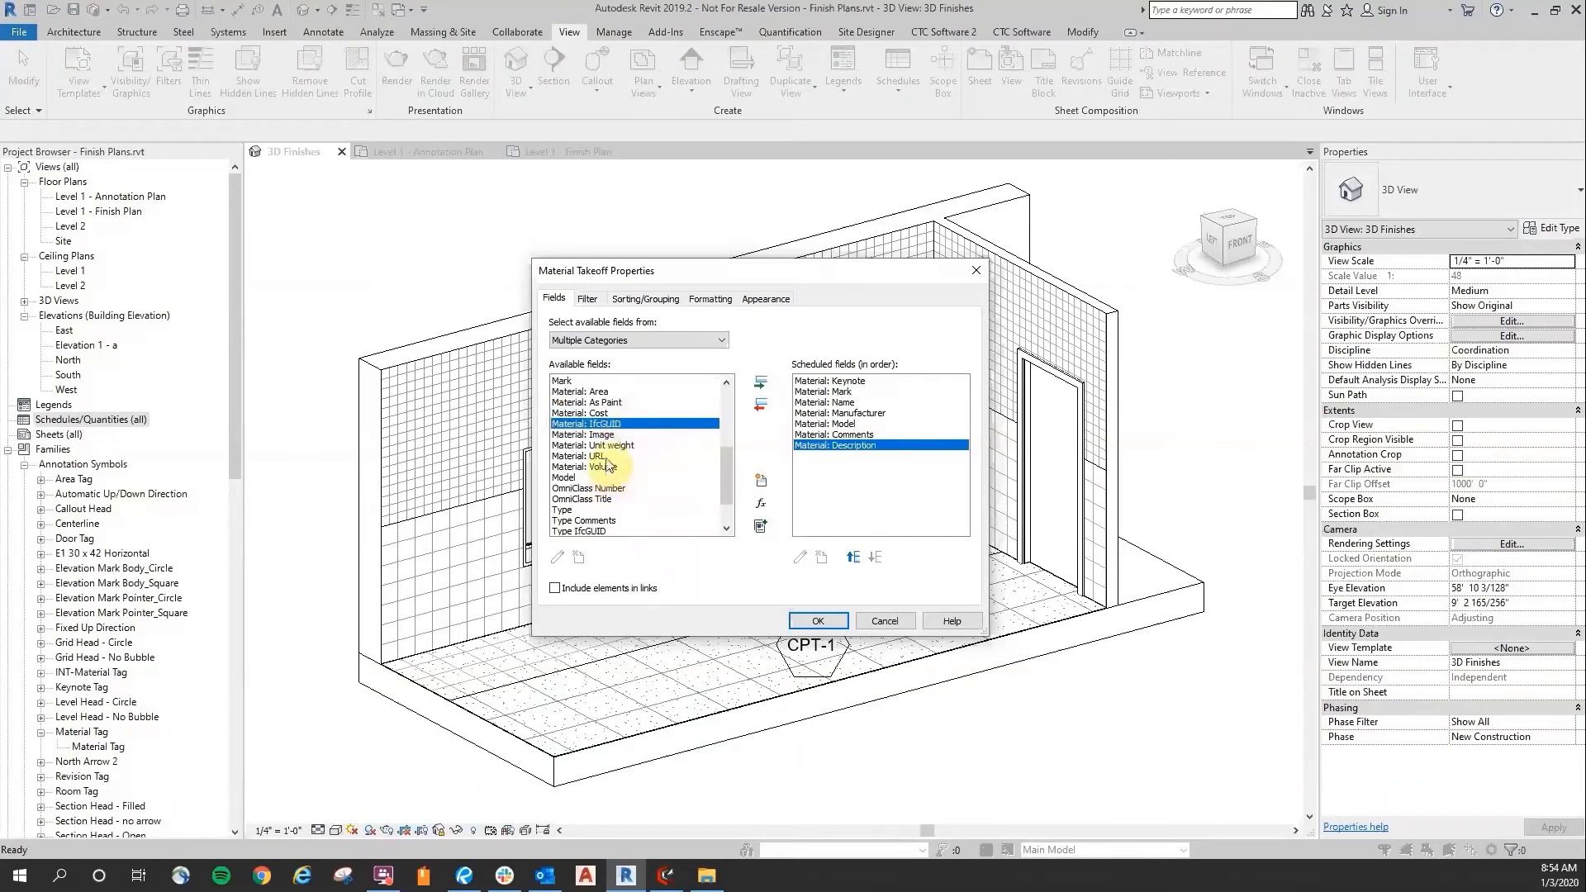
{"action": "double_click", "coordinate": [596, 456]}
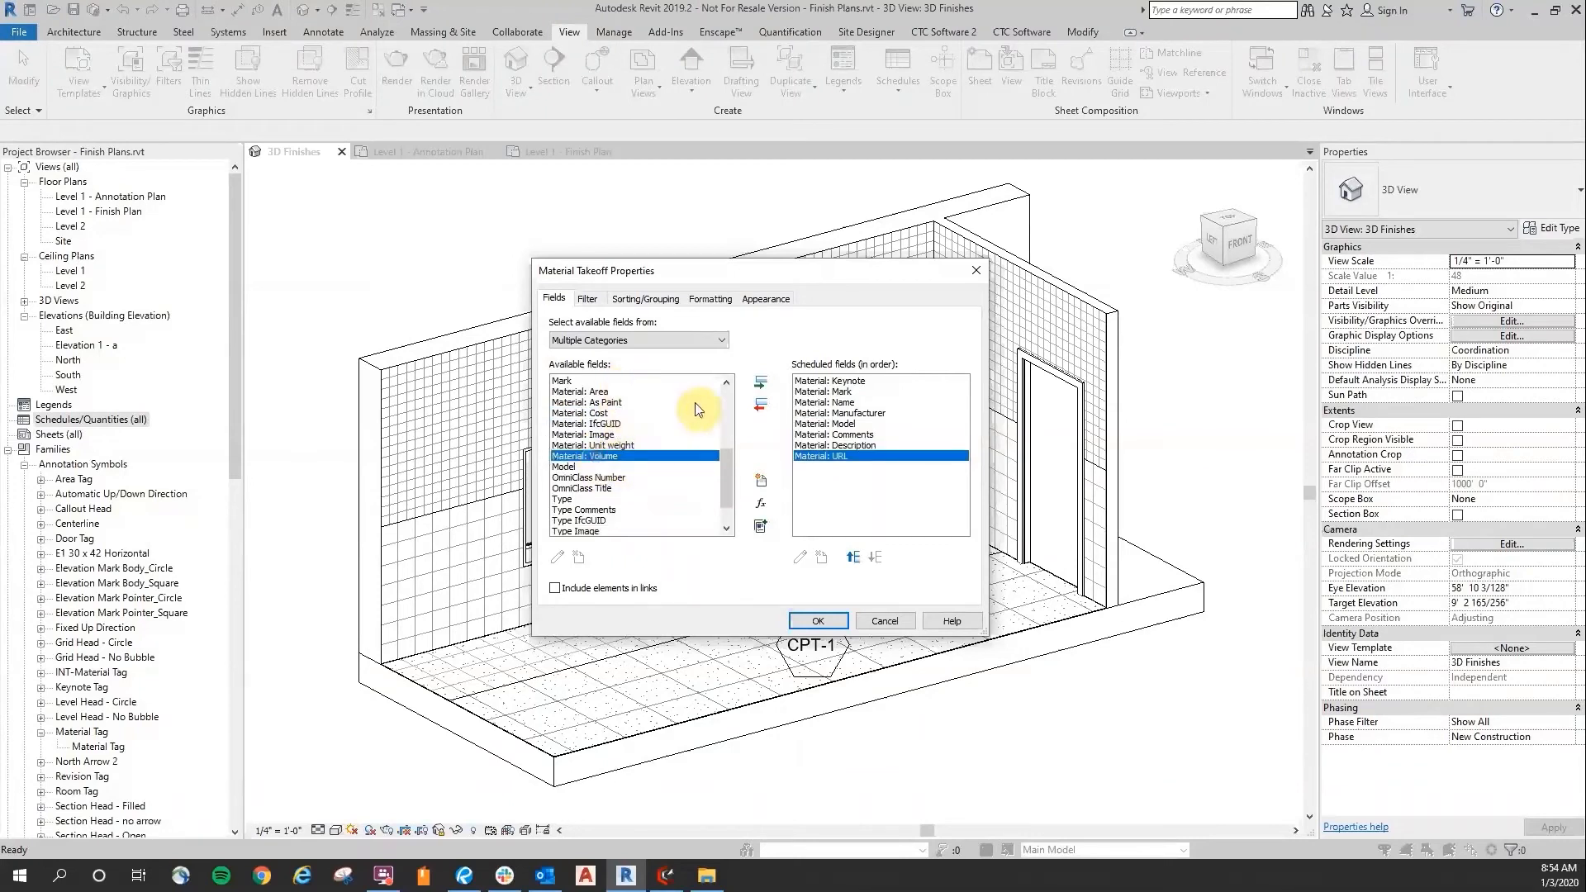
{"action": "scroll", "coordinate": [670, 450], "scroll_direction": "up", "scroll_amount": 1}
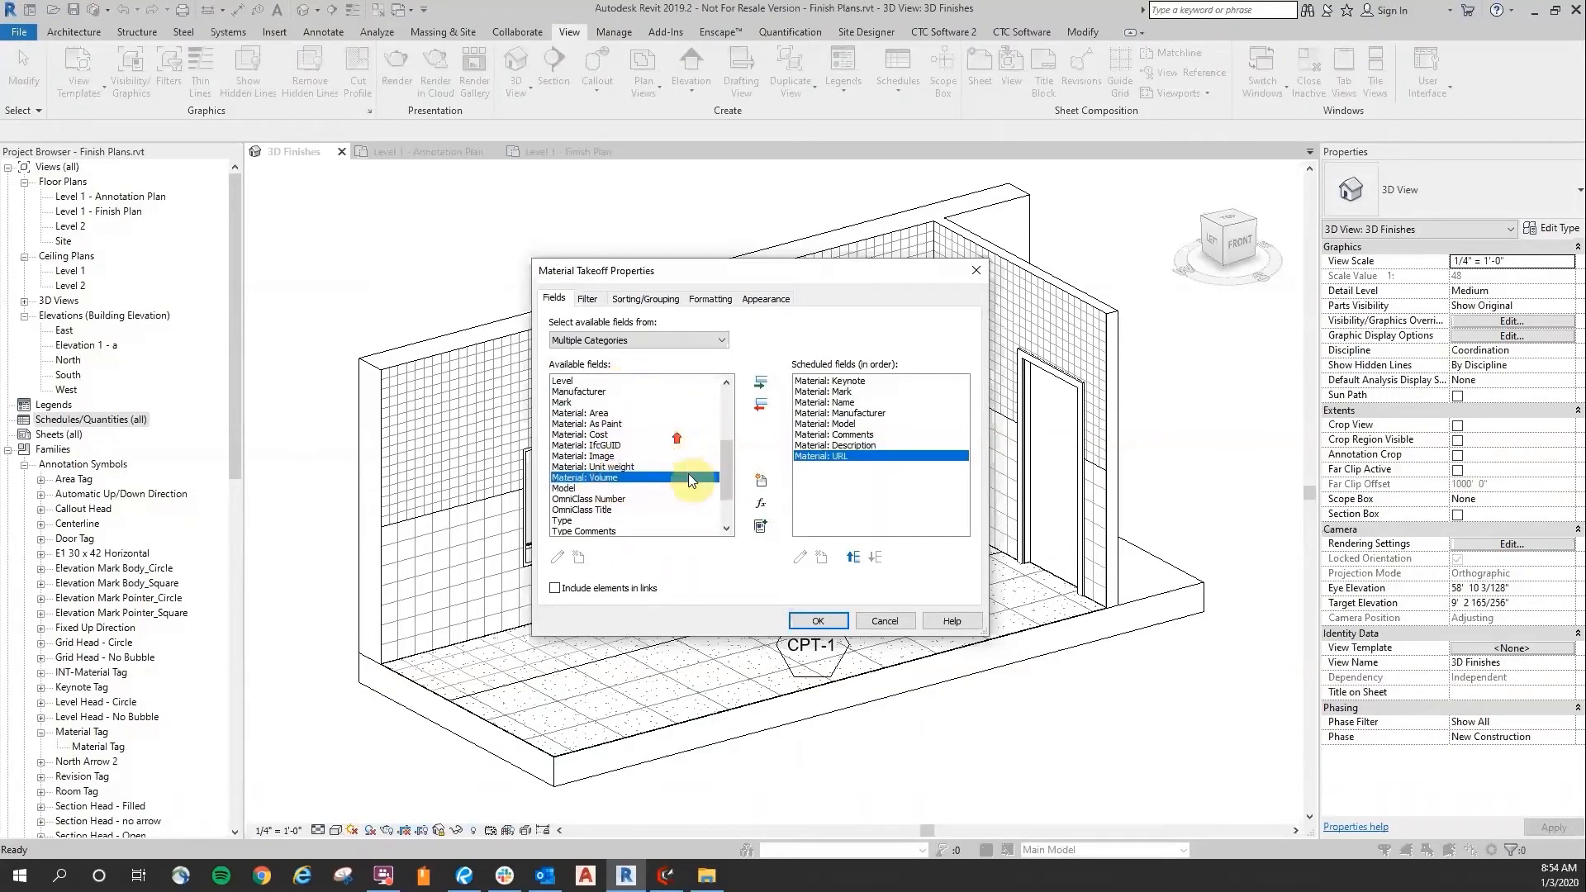
{"action": "left_click", "coordinate": [599, 456]}
{"action": "left_click", "coordinate": [761, 385]}
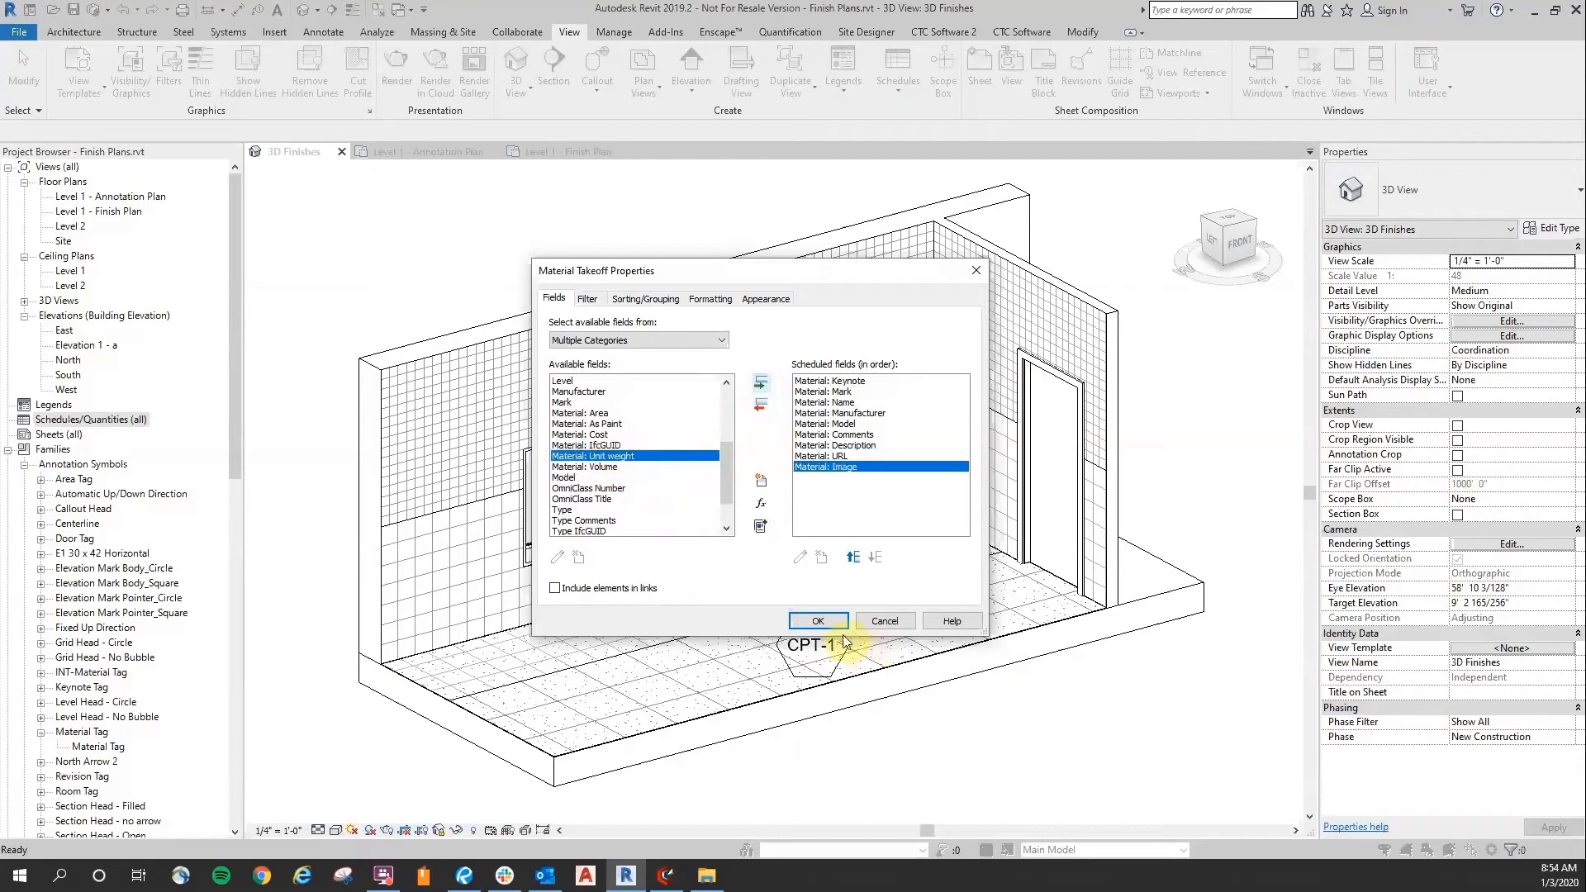
{"action": "left_click", "coordinate": [822, 622]}
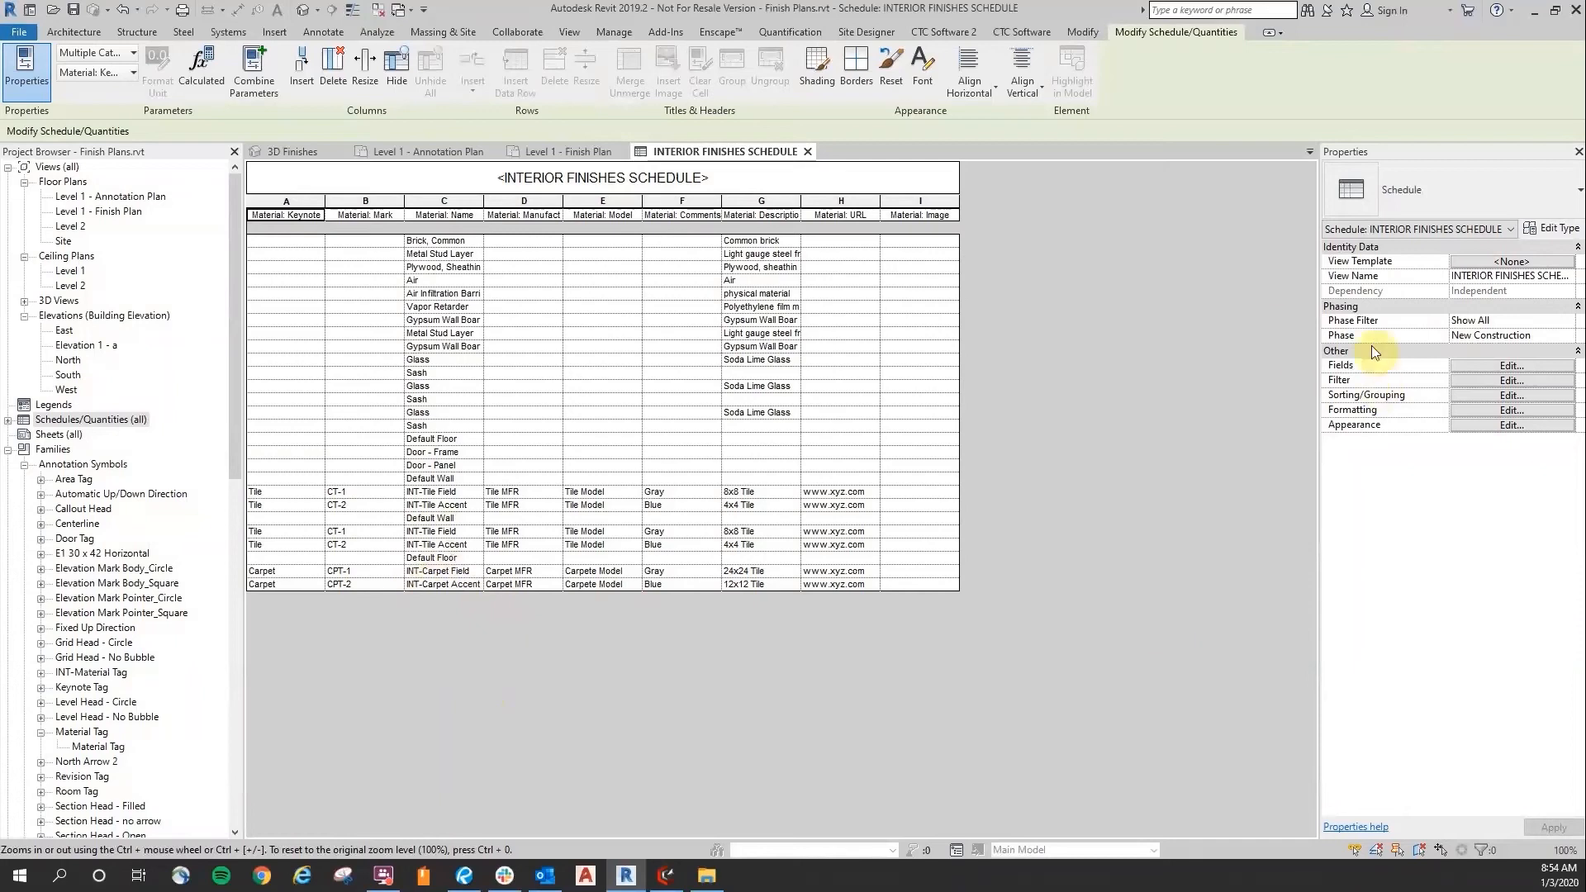
Step: Filter the schedule to rows whose Material: Name contains IN
{"action": "left_click", "coordinate": [1511, 379]}
{"action": "left_click_drag", "start_coordinate": [897, 289], "coordinate": [1347, 352]}
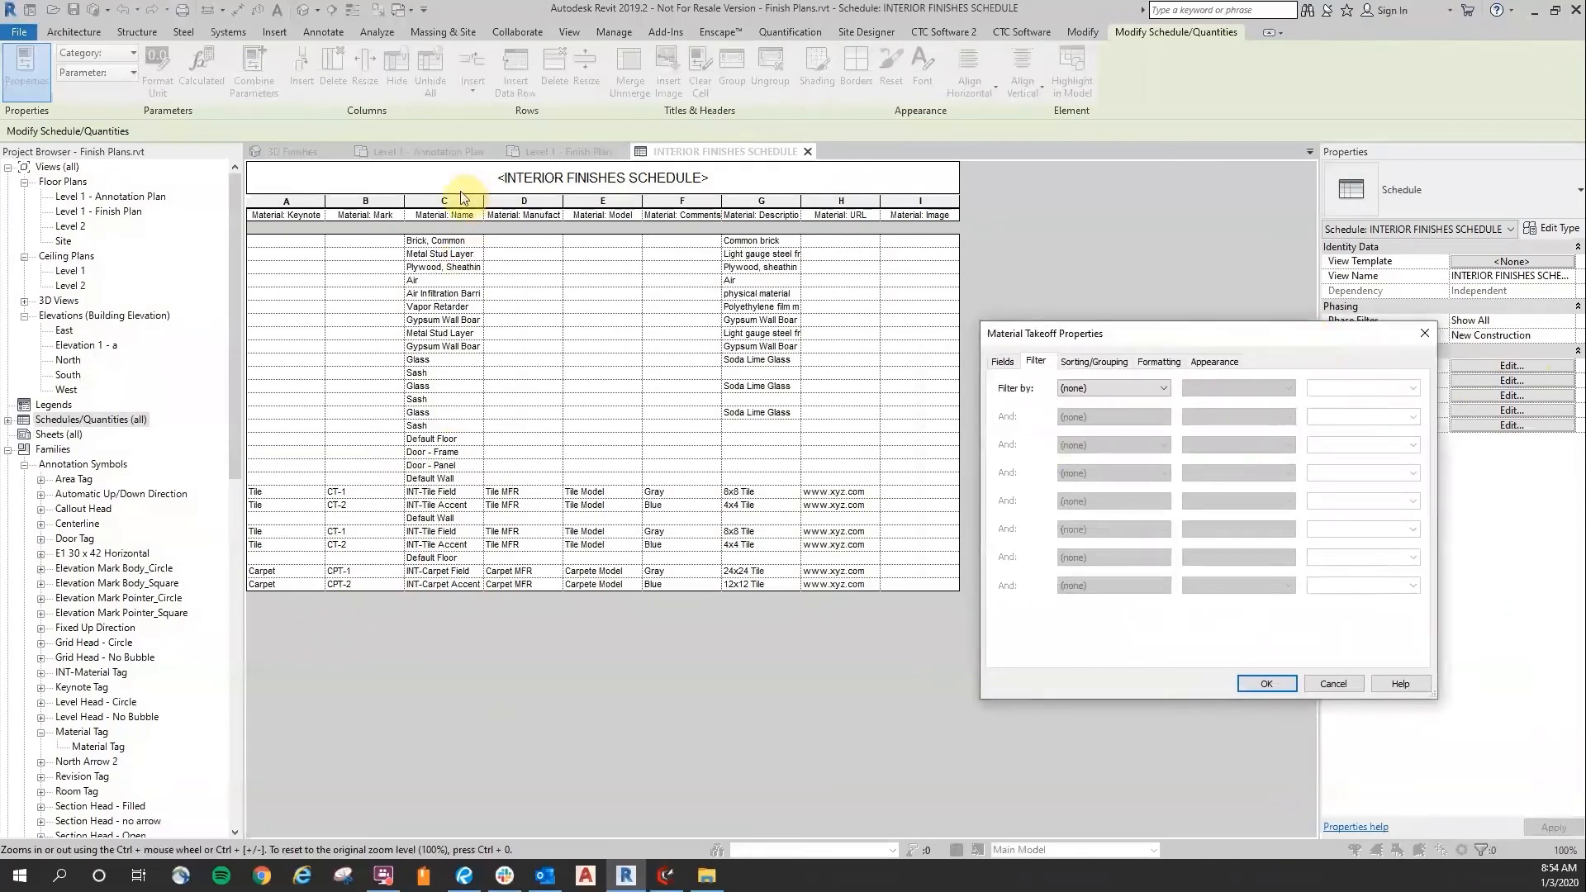
{"action": "left_click", "coordinate": [1118, 385]}
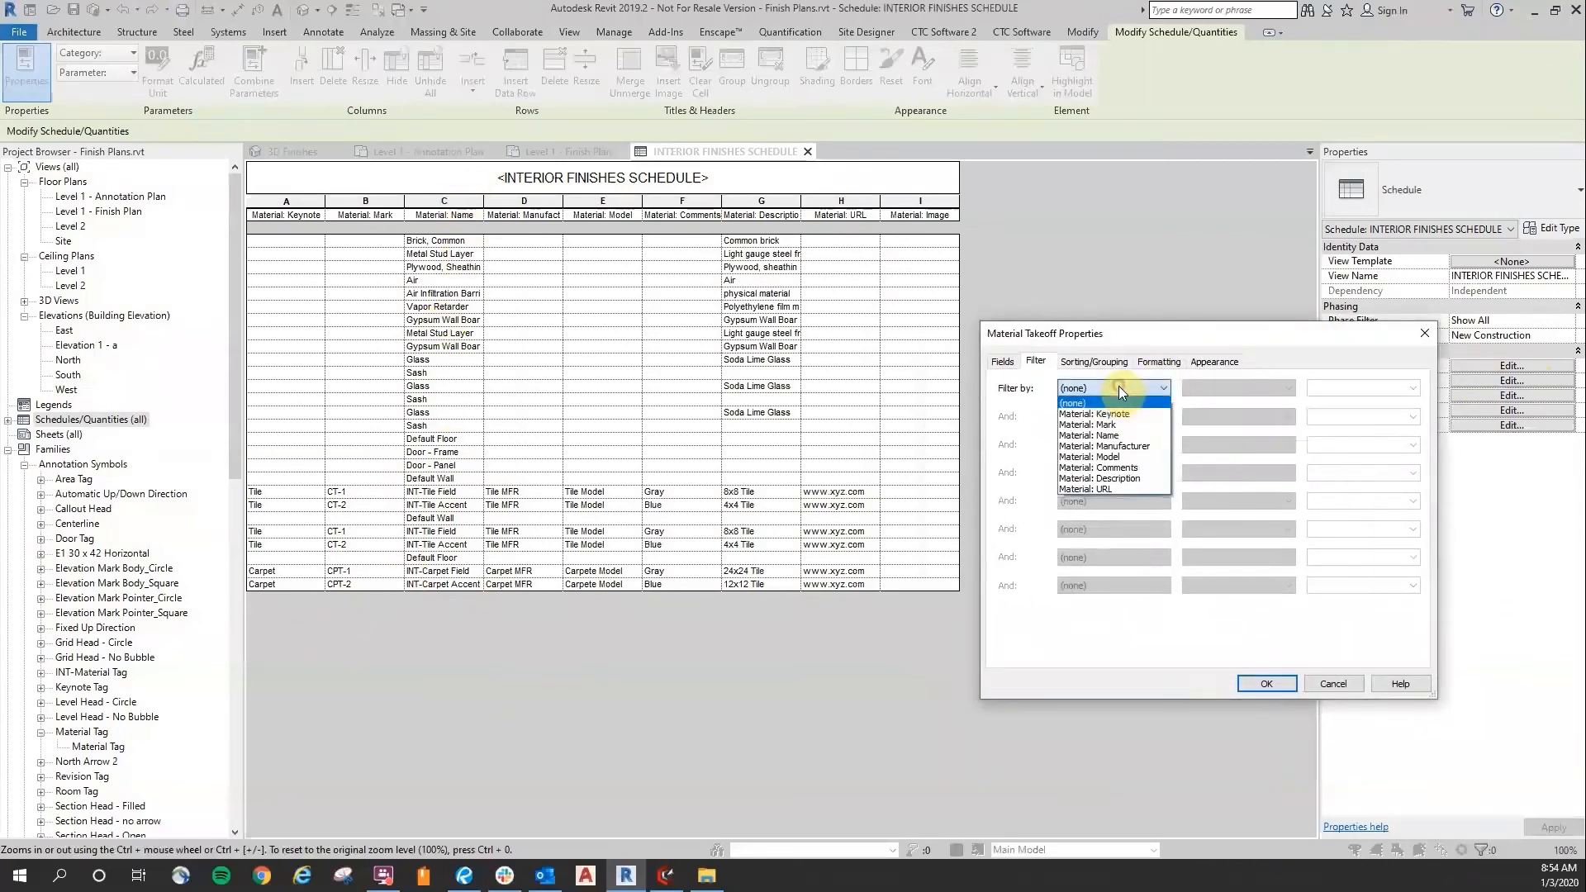
{"action": "left_click", "coordinate": [1122, 434]}
{"action": "left_click", "coordinate": [1241, 387]}
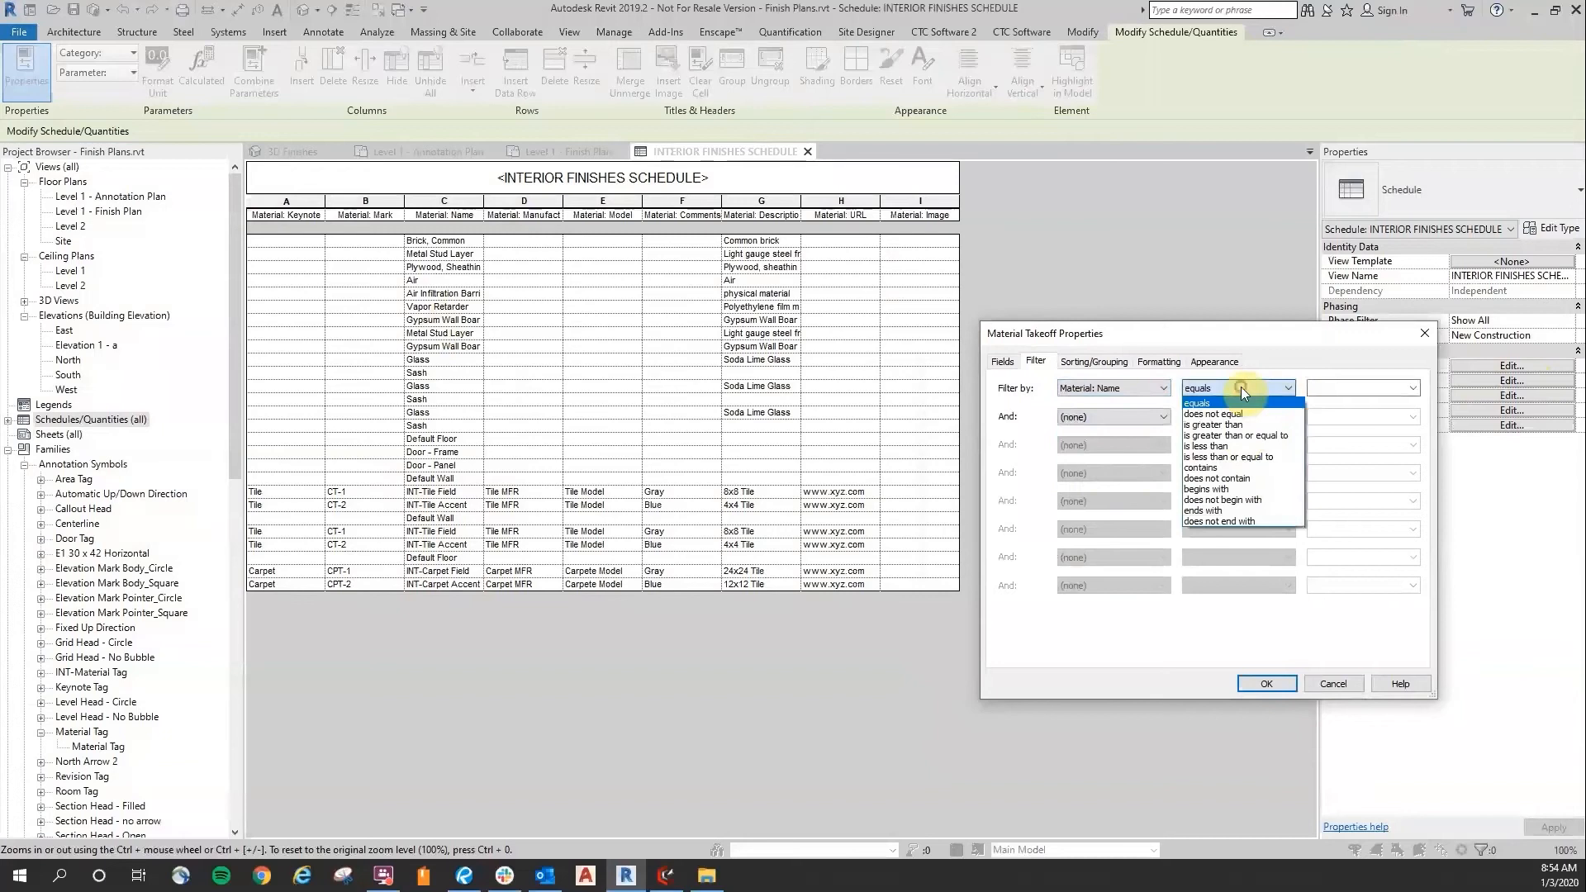
{"action": "left_click", "coordinate": [1206, 469]}
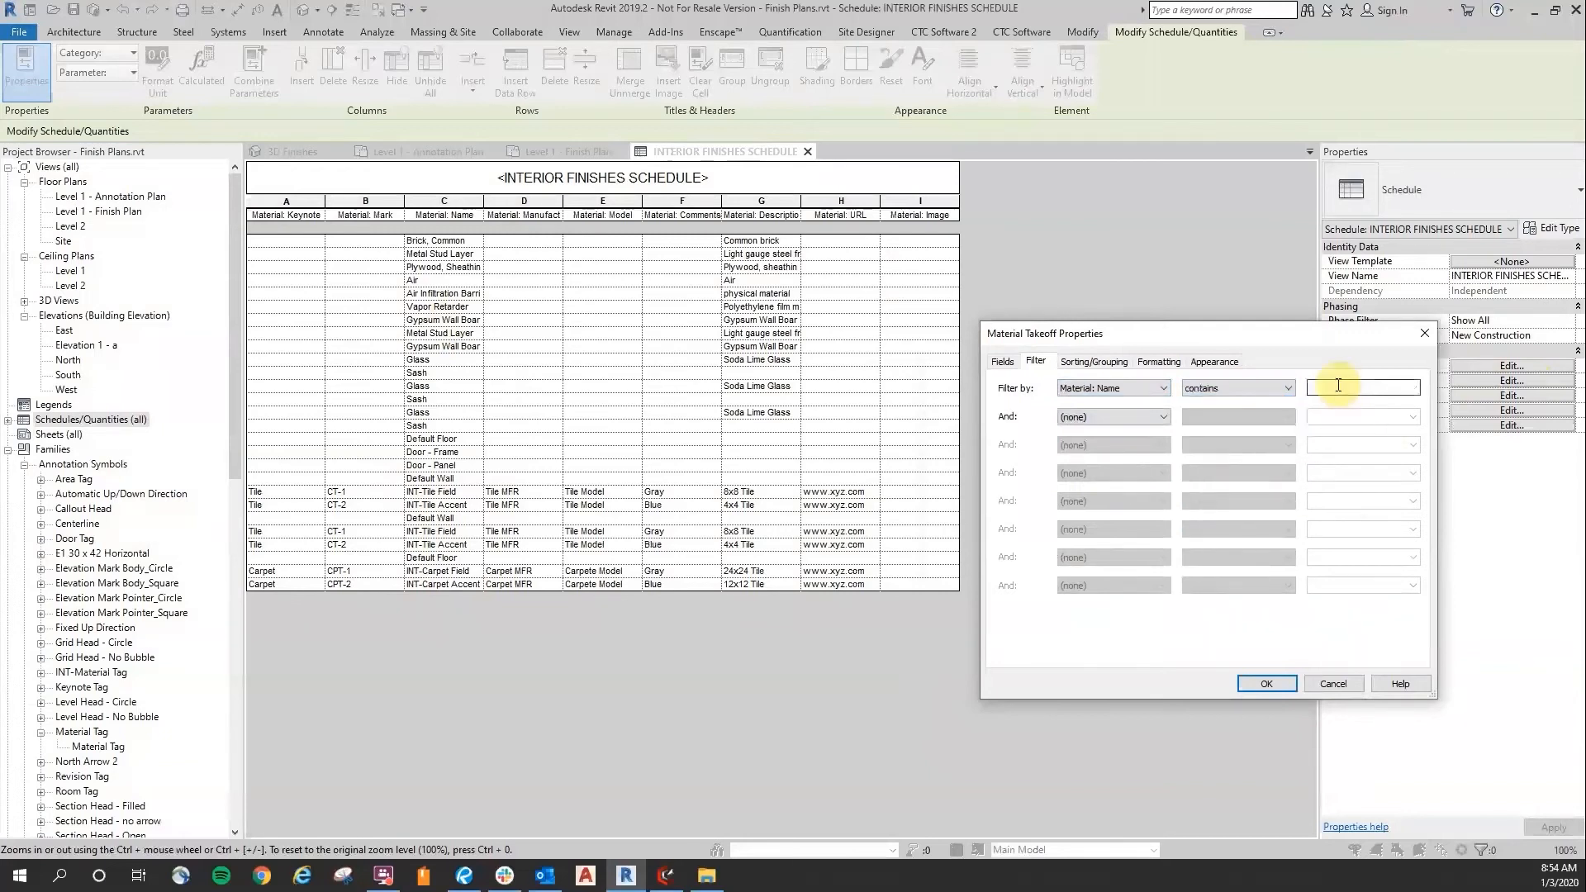
{"action": "type", "text": "IN"}
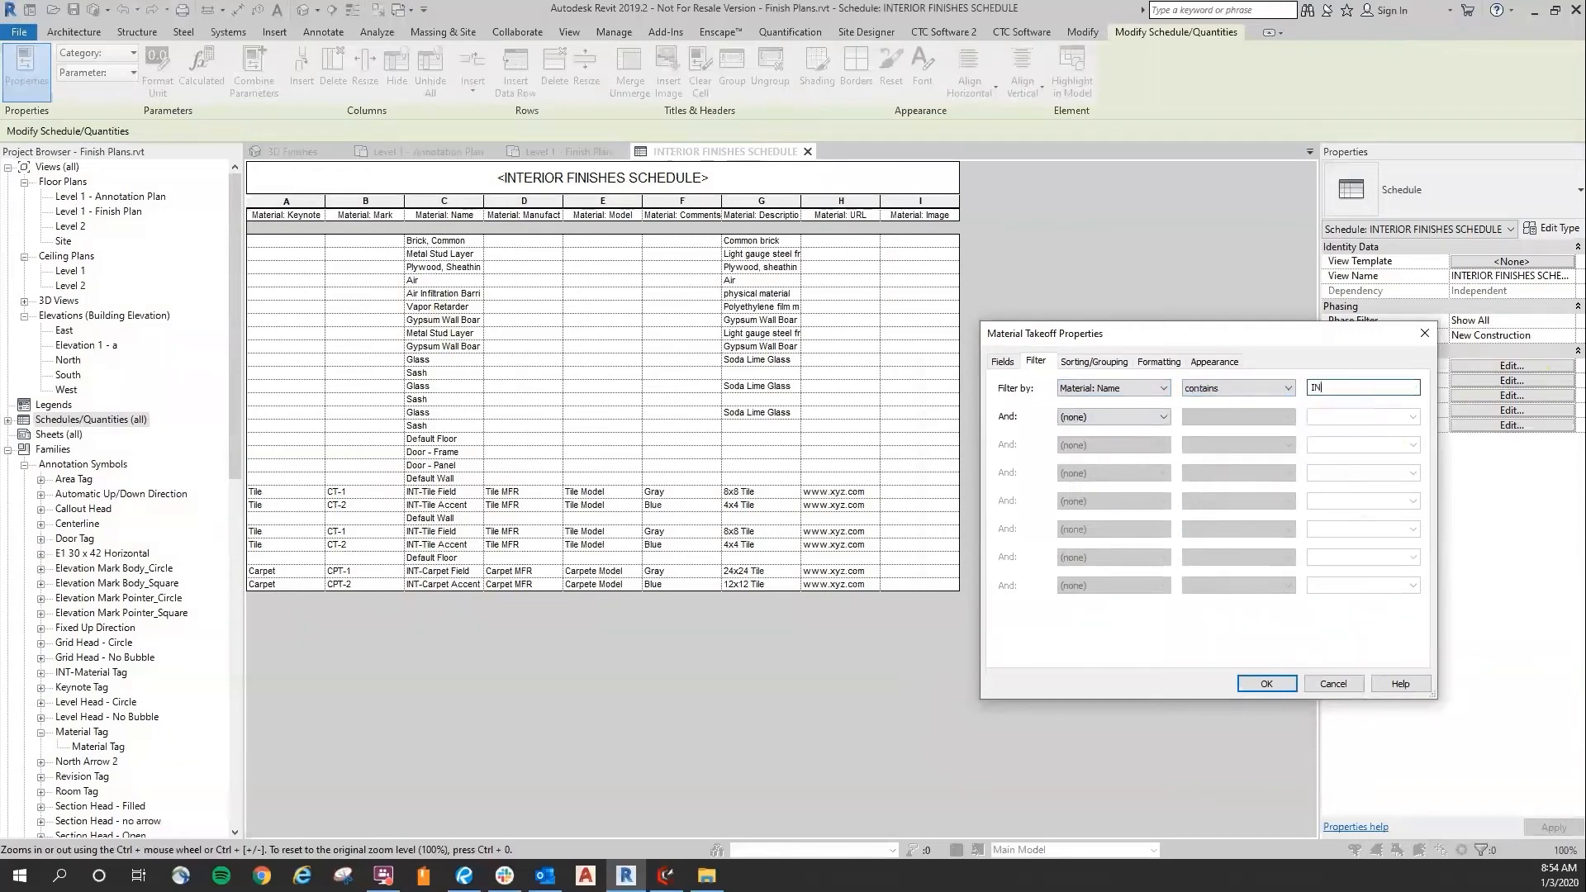
{"action": "left_click", "coordinate": [1277, 685]}
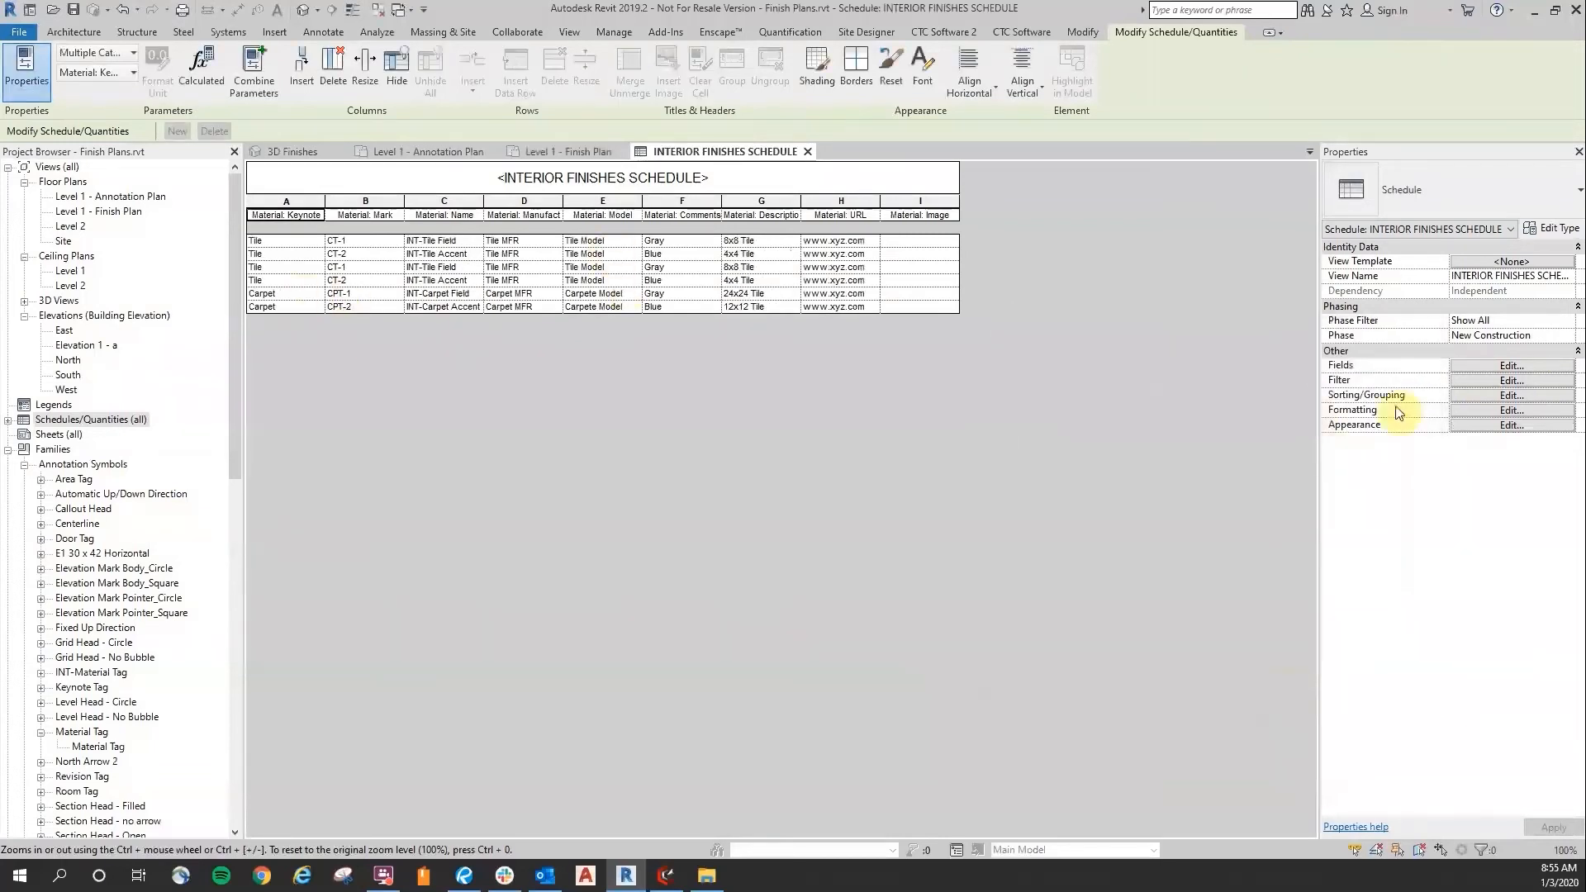
Step: Sort the schedule by Material: Keynote and then by Material: Mark, both ascending
{"action": "left_click", "coordinate": [1483, 398]}
{"action": "left_click_drag", "start_coordinate": [1169, 327], "coordinate": [922, 387]}
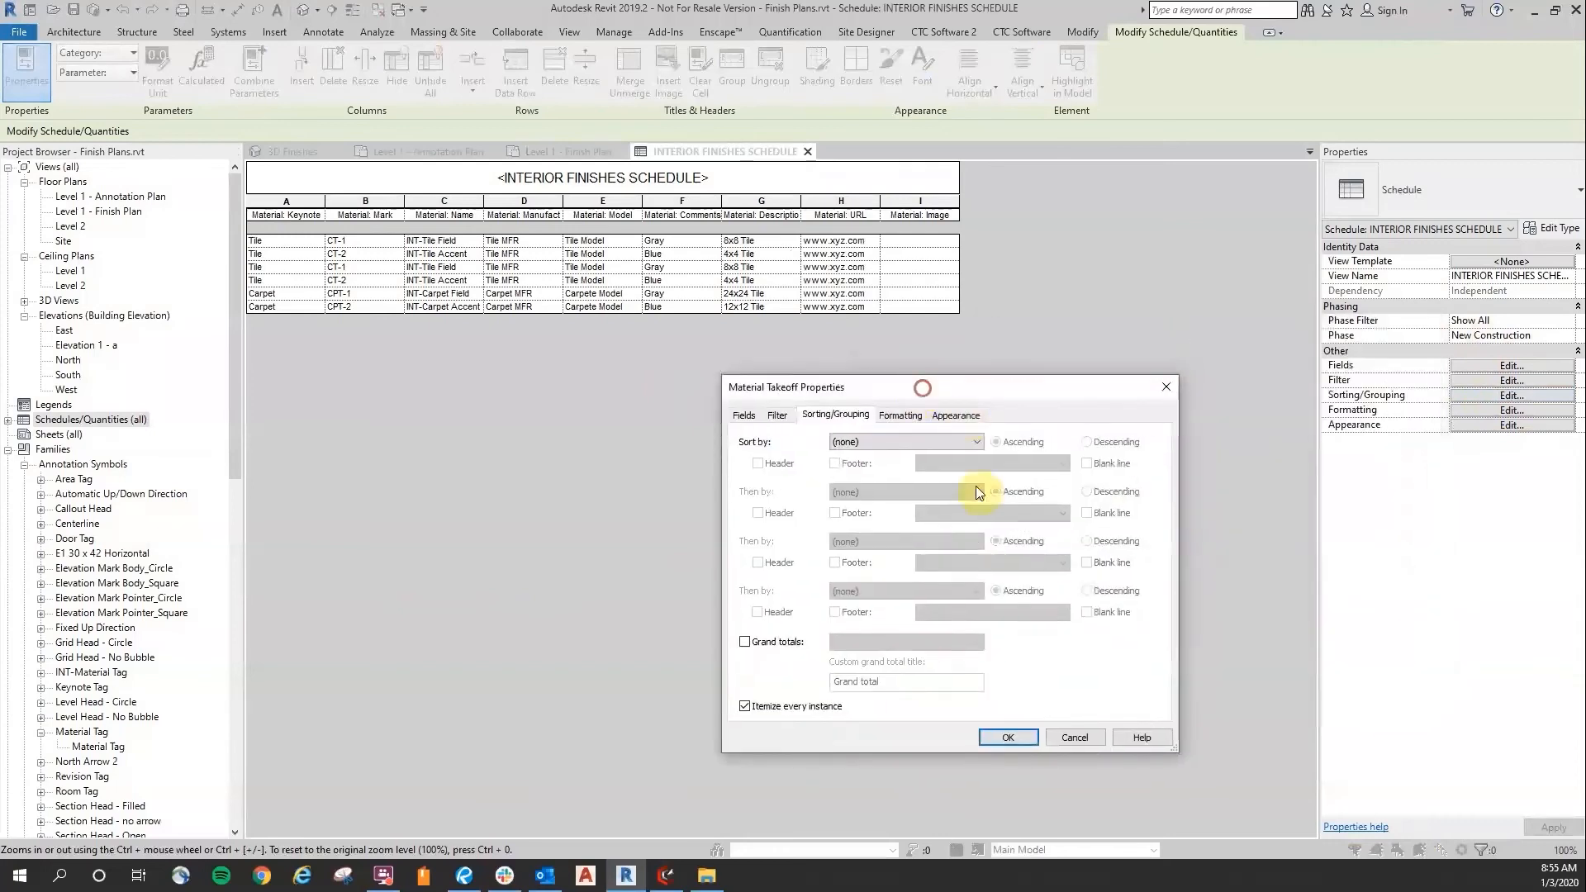
{"action": "left_click", "coordinate": [906, 444]}
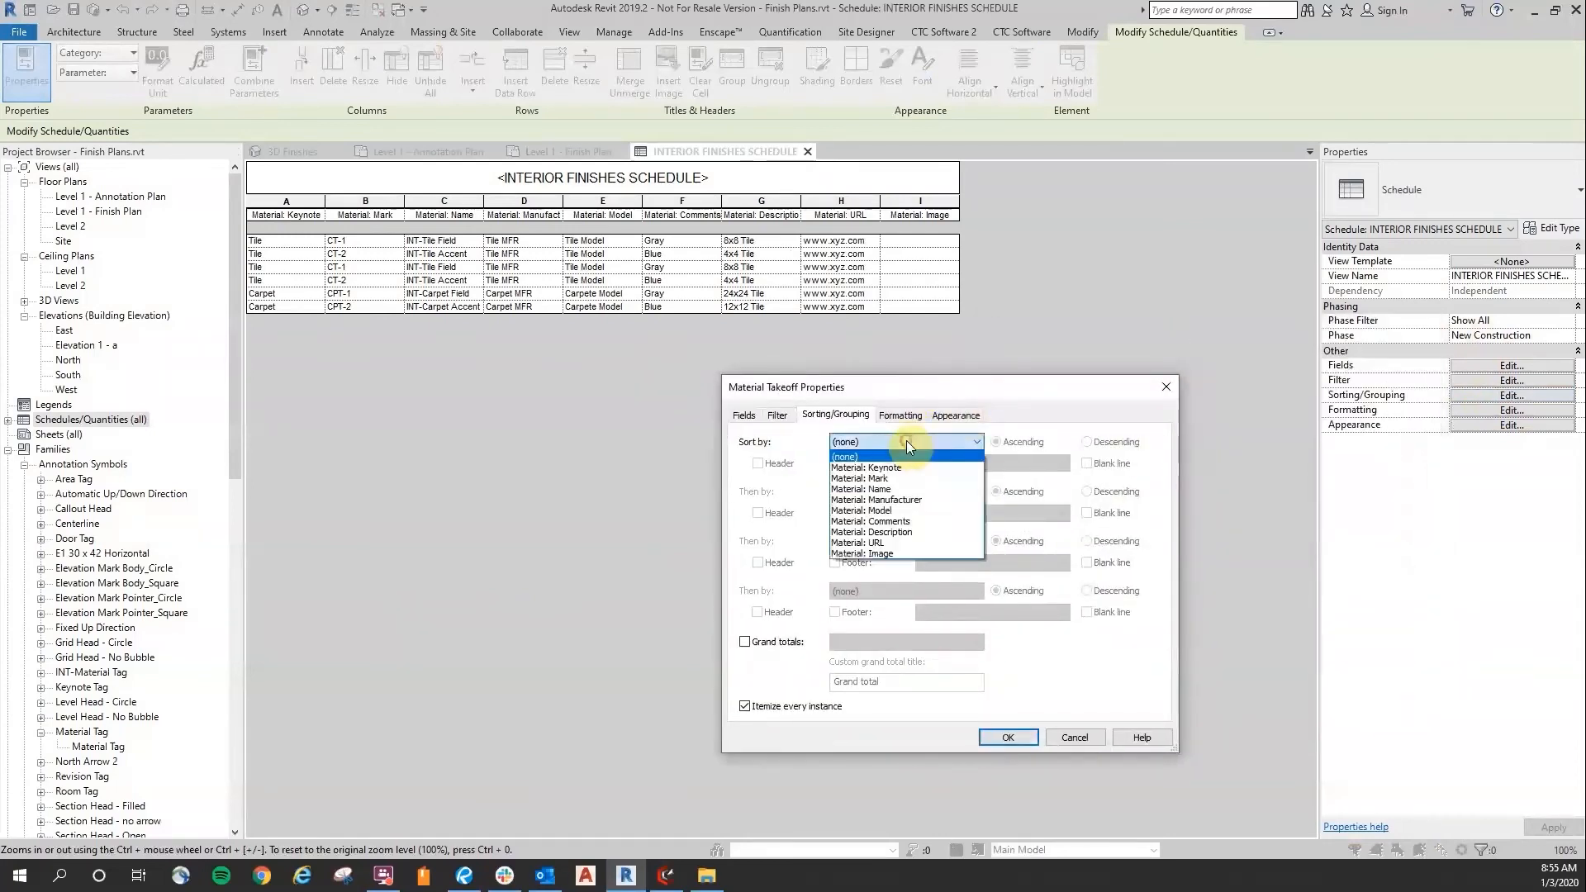
{"action": "left_click", "coordinate": [909, 467]}
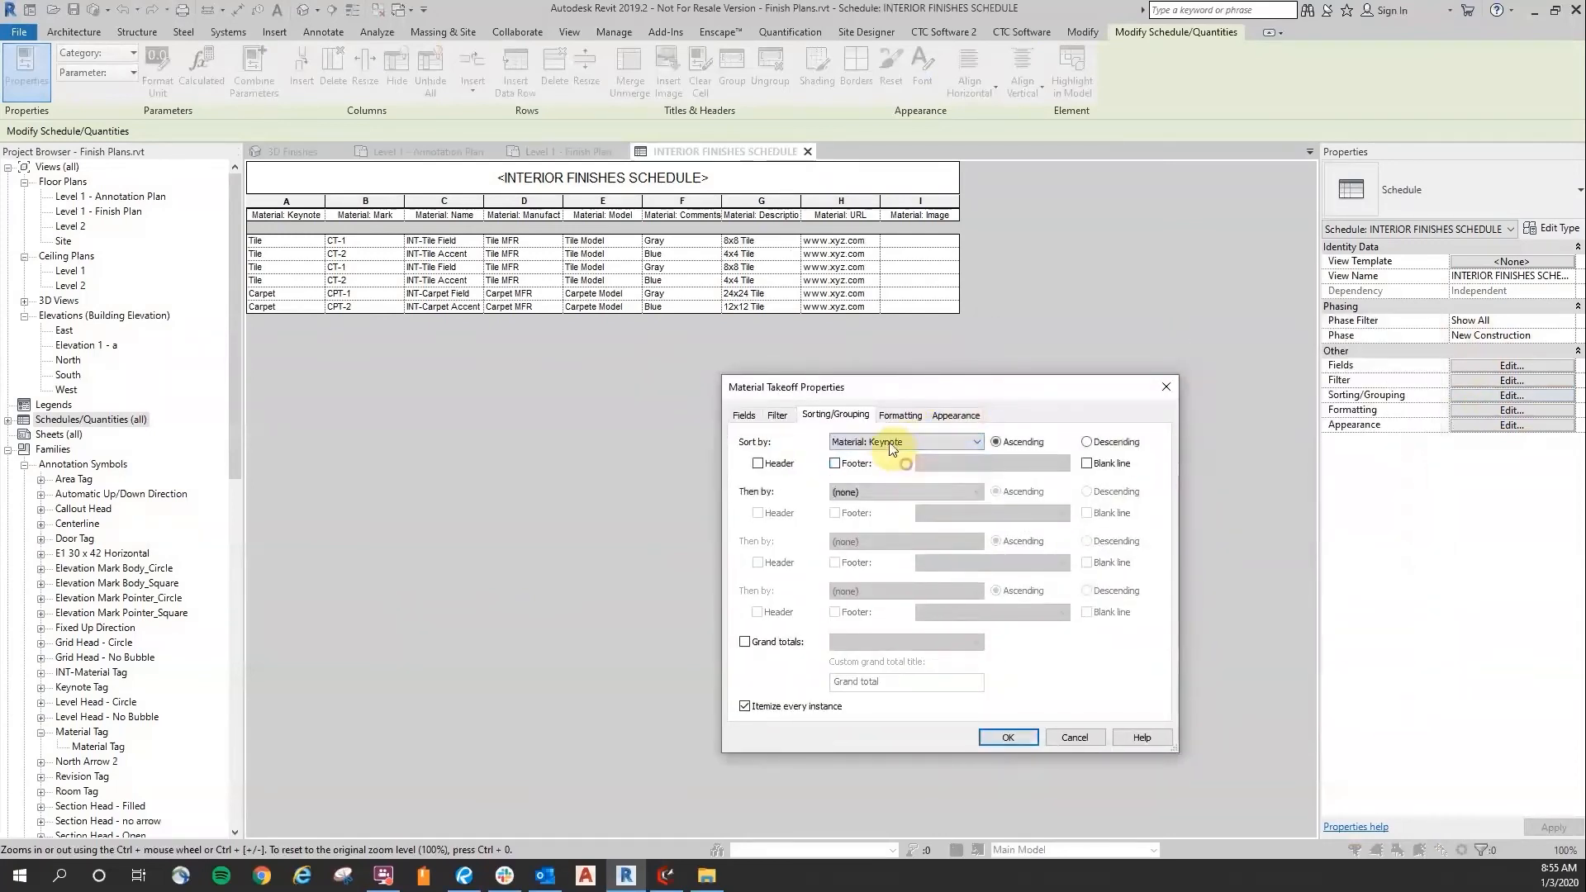
{"action": "left_click", "coordinate": [865, 492]}
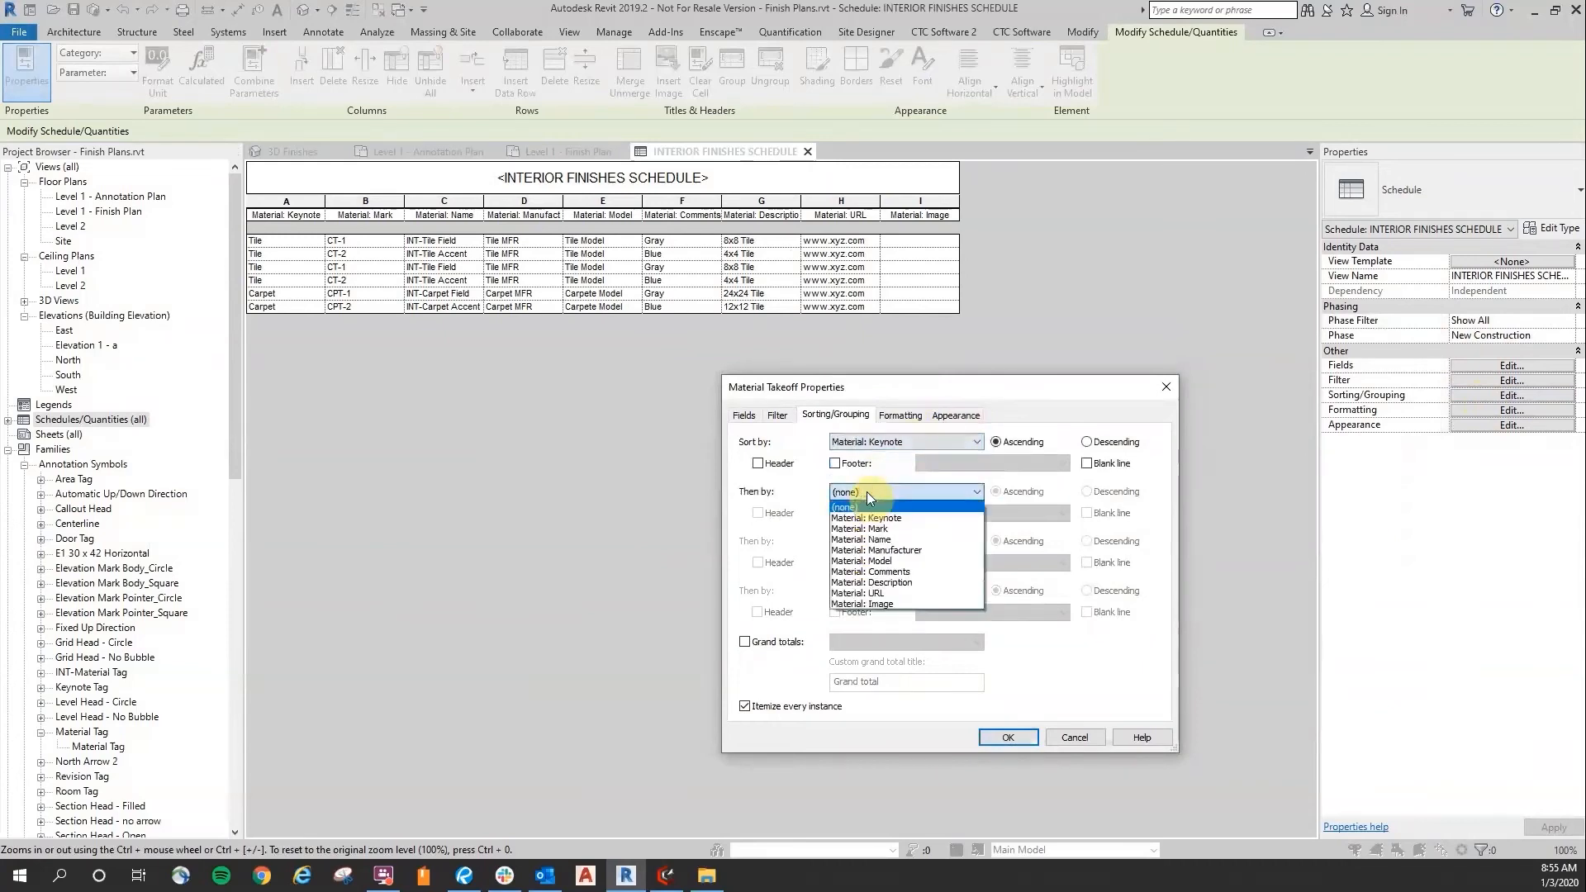
{"action": "left_click", "coordinate": [889, 529]}
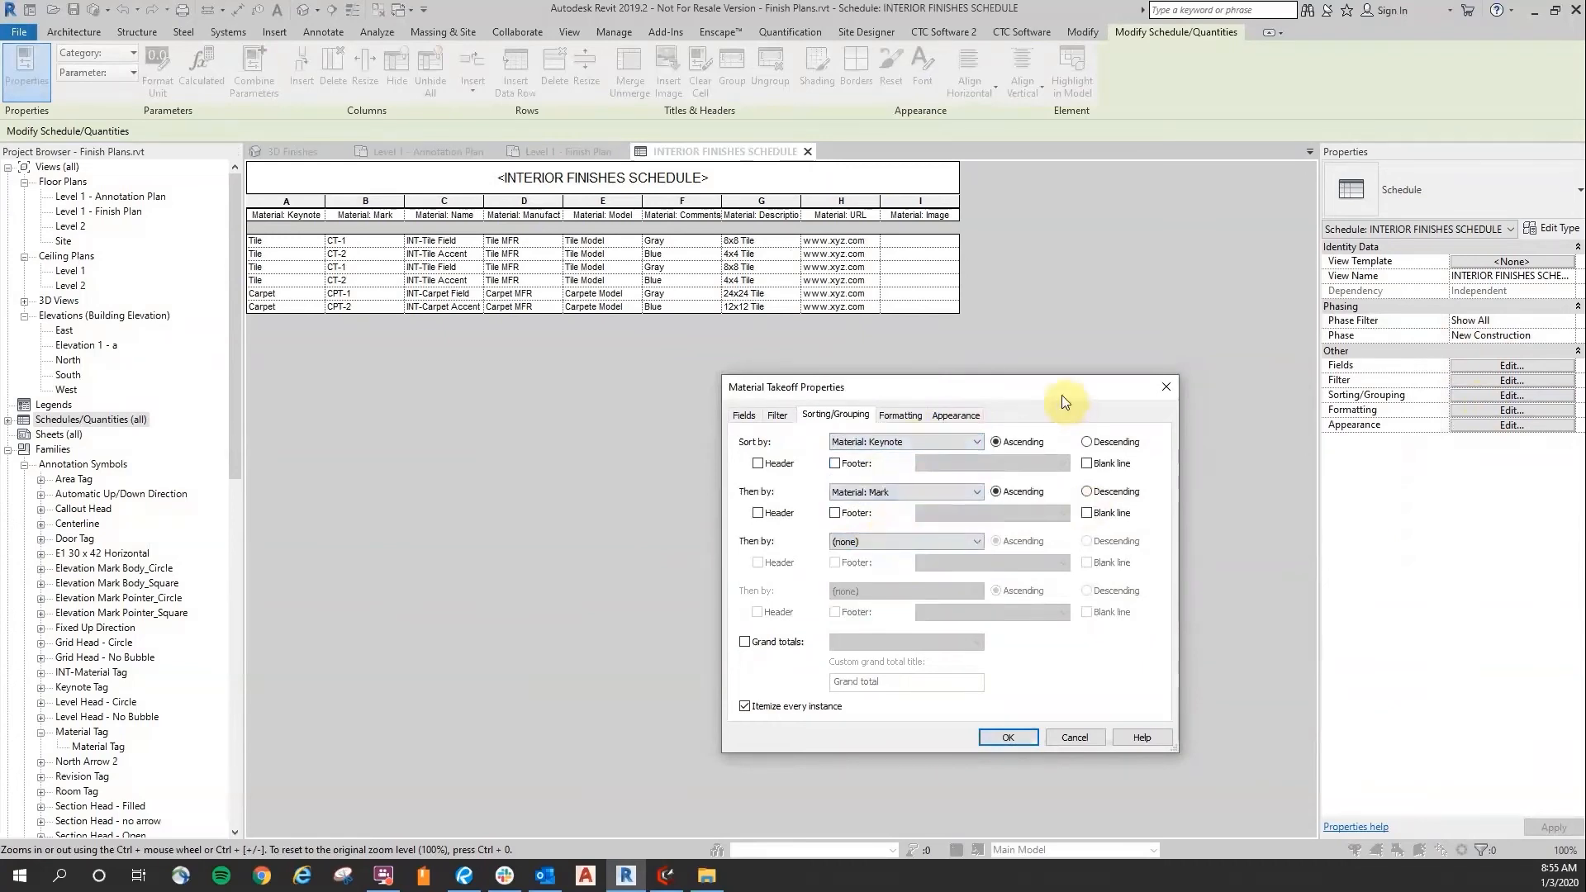
Step: Turn off itemizing of every instance in the schedule and apply the sorting settings
{"action": "left_click_drag", "start_coordinate": [1062, 391], "coordinate": [1060, 389]}
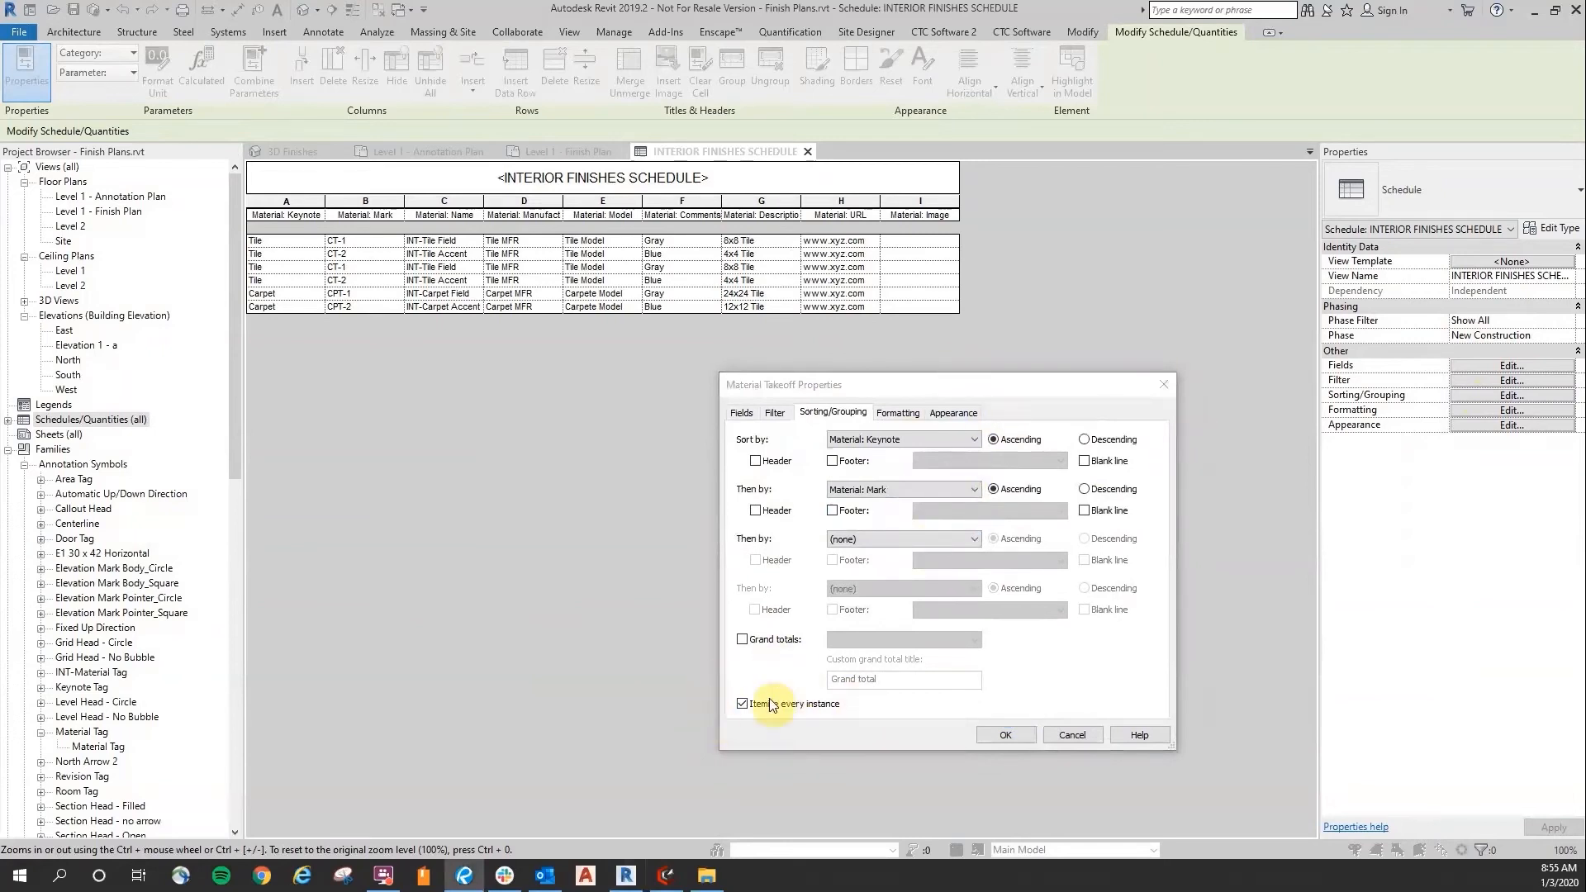
{"action": "left_click", "coordinate": [741, 707]}
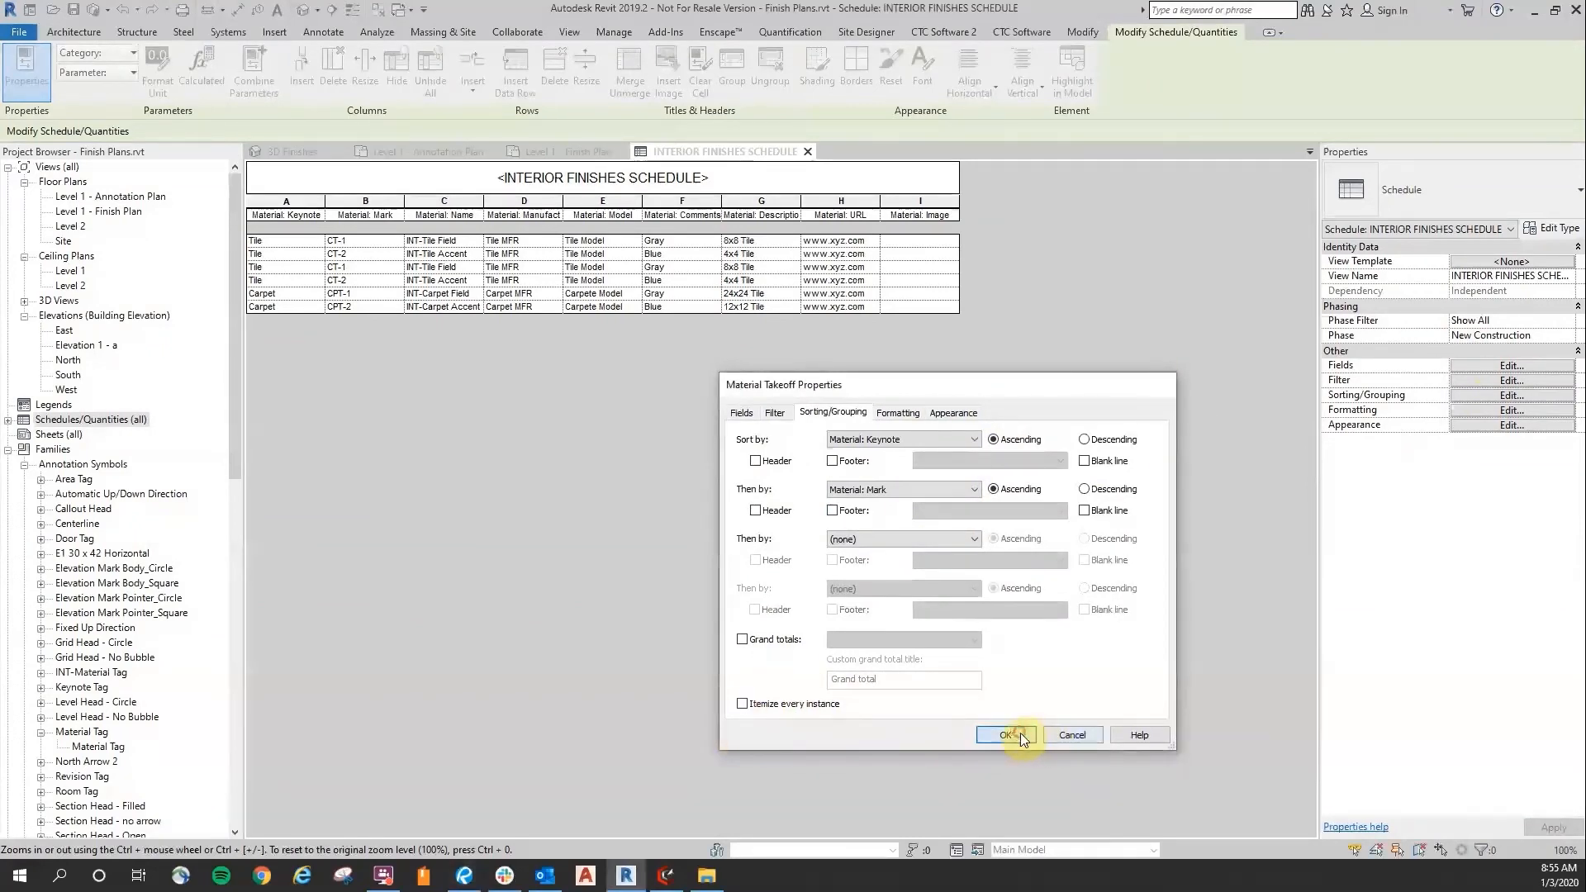
{"action": "left_click", "coordinate": [1014, 734]}
{"action": "left_click", "coordinate": [494, 411]}
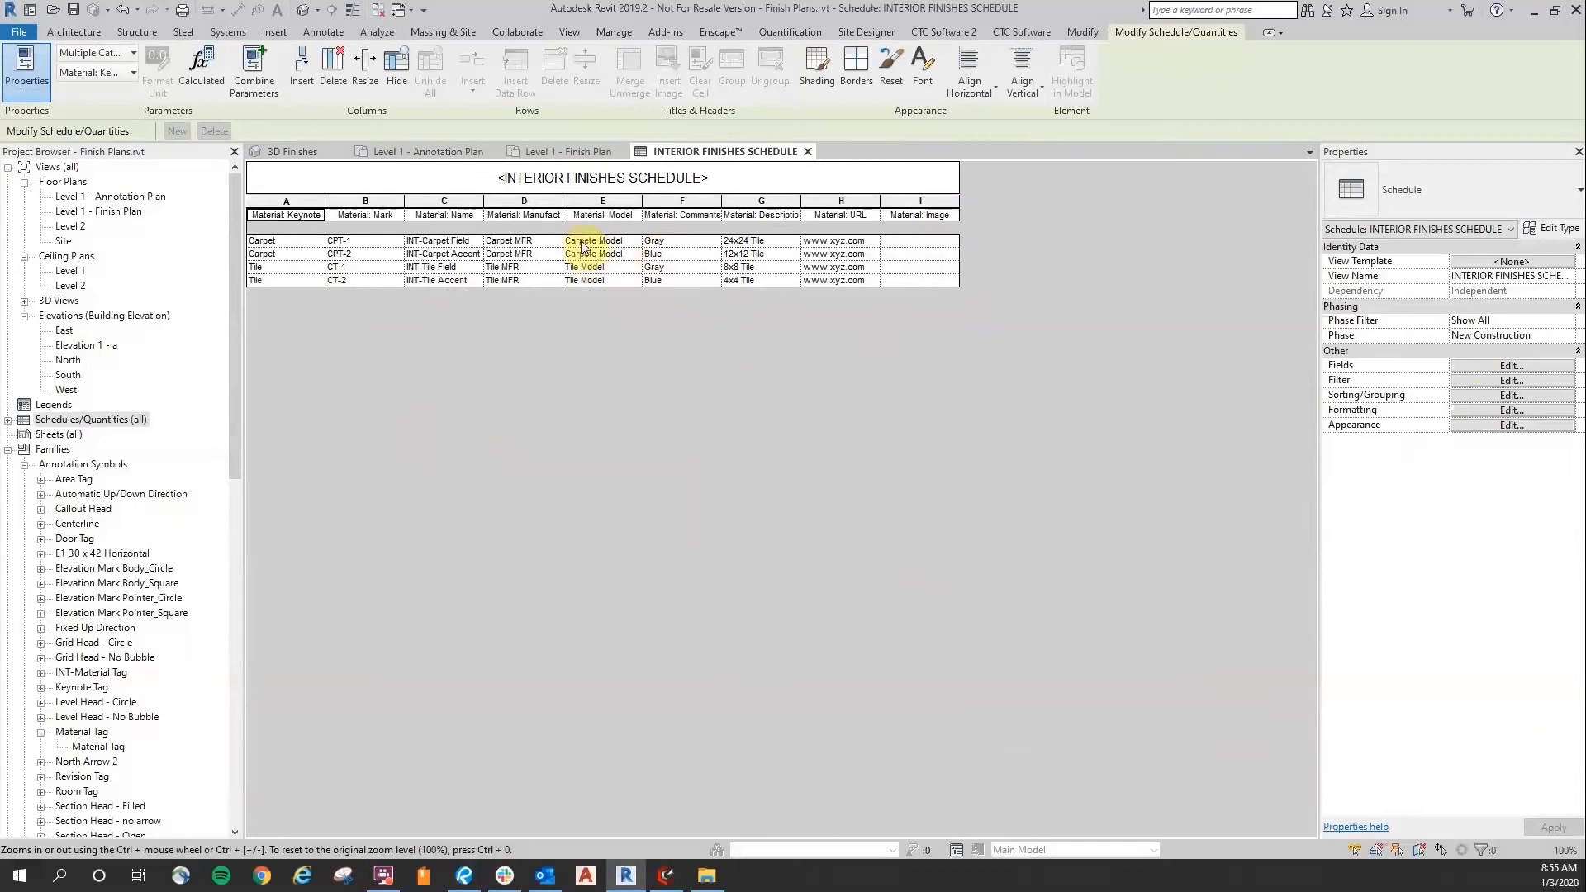
Step: Import Gray Carpet.jpg from the Desktop and assign it as the material image of the CPT-1 carpet row
{"action": "left_click", "coordinate": [901, 240]}
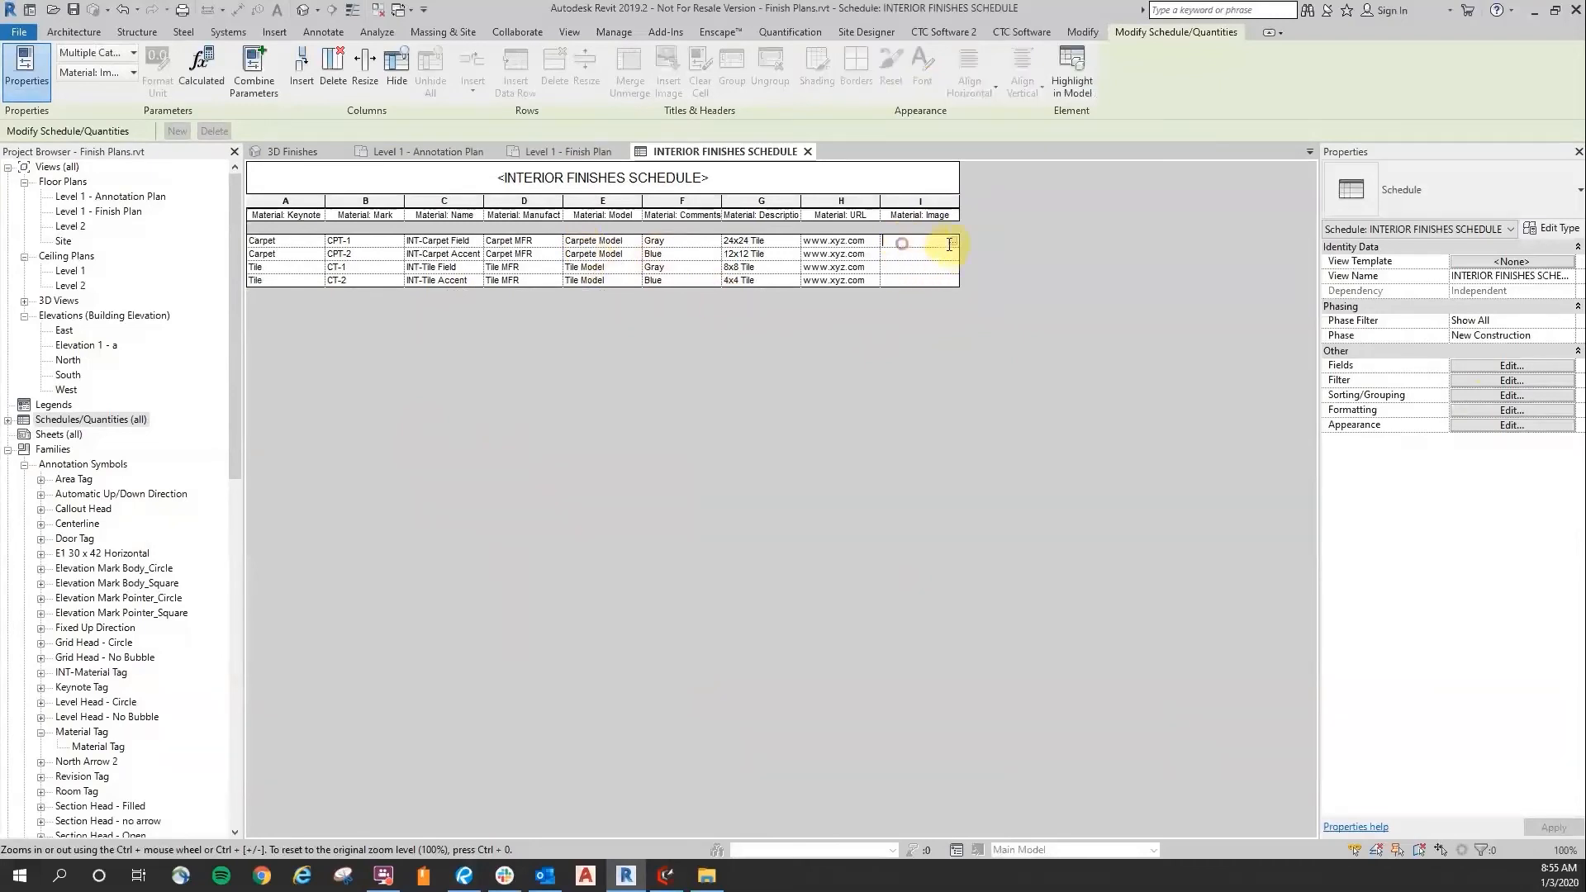
{"action": "left_click", "coordinate": [953, 243]}
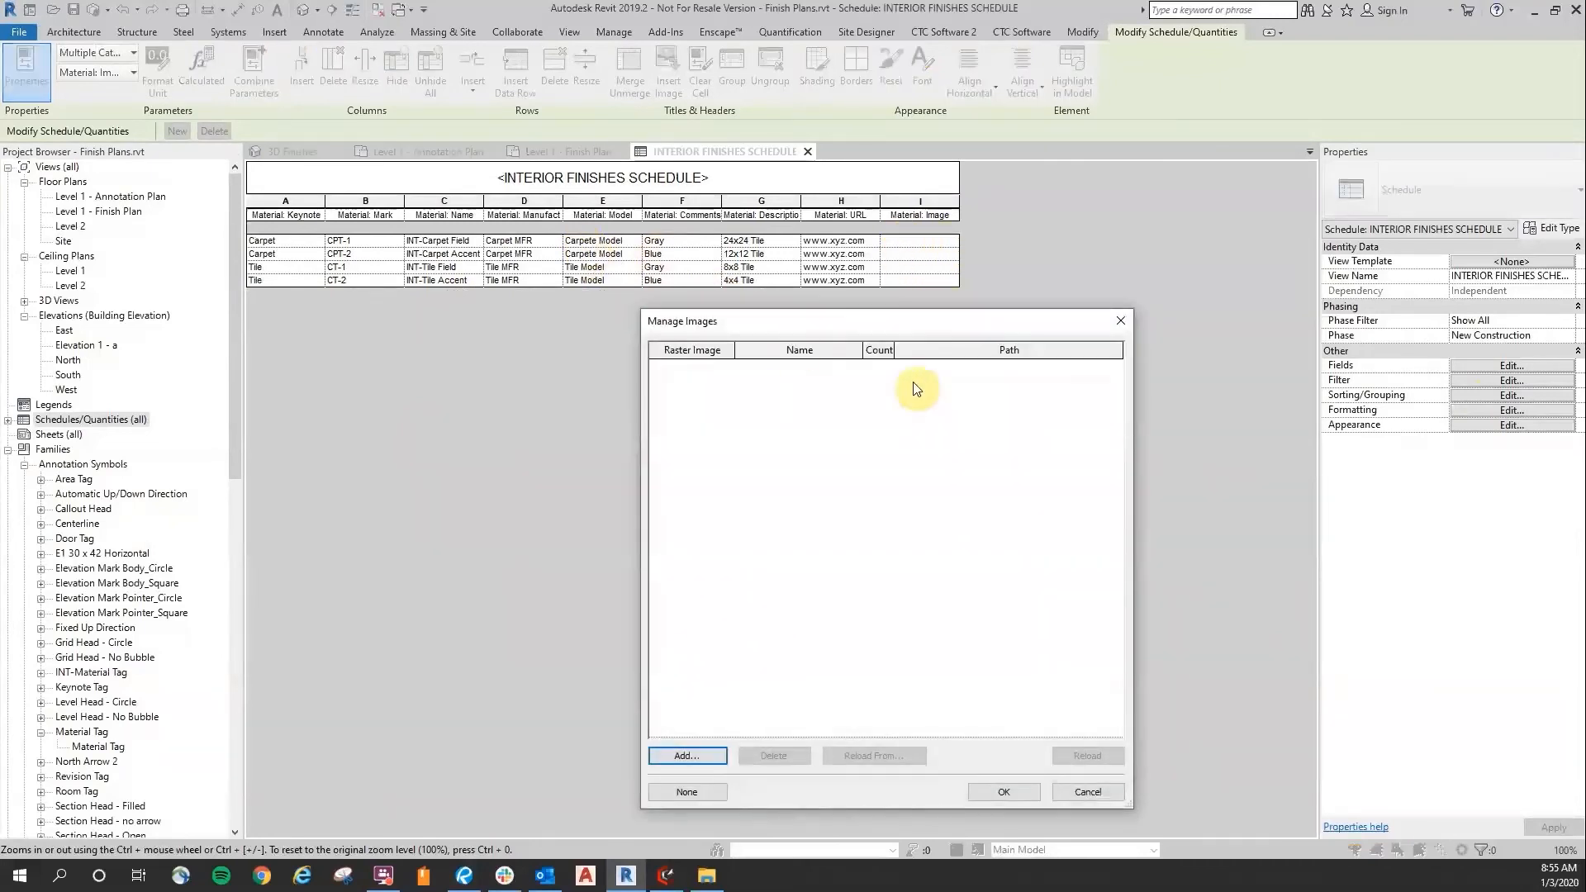
{"action": "left_click", "coordinate": [685, 757]}
{"action": "left_click", "coordinate": [650, 556]}
{"action": "left_click", "coordinate": [1062, 770]}
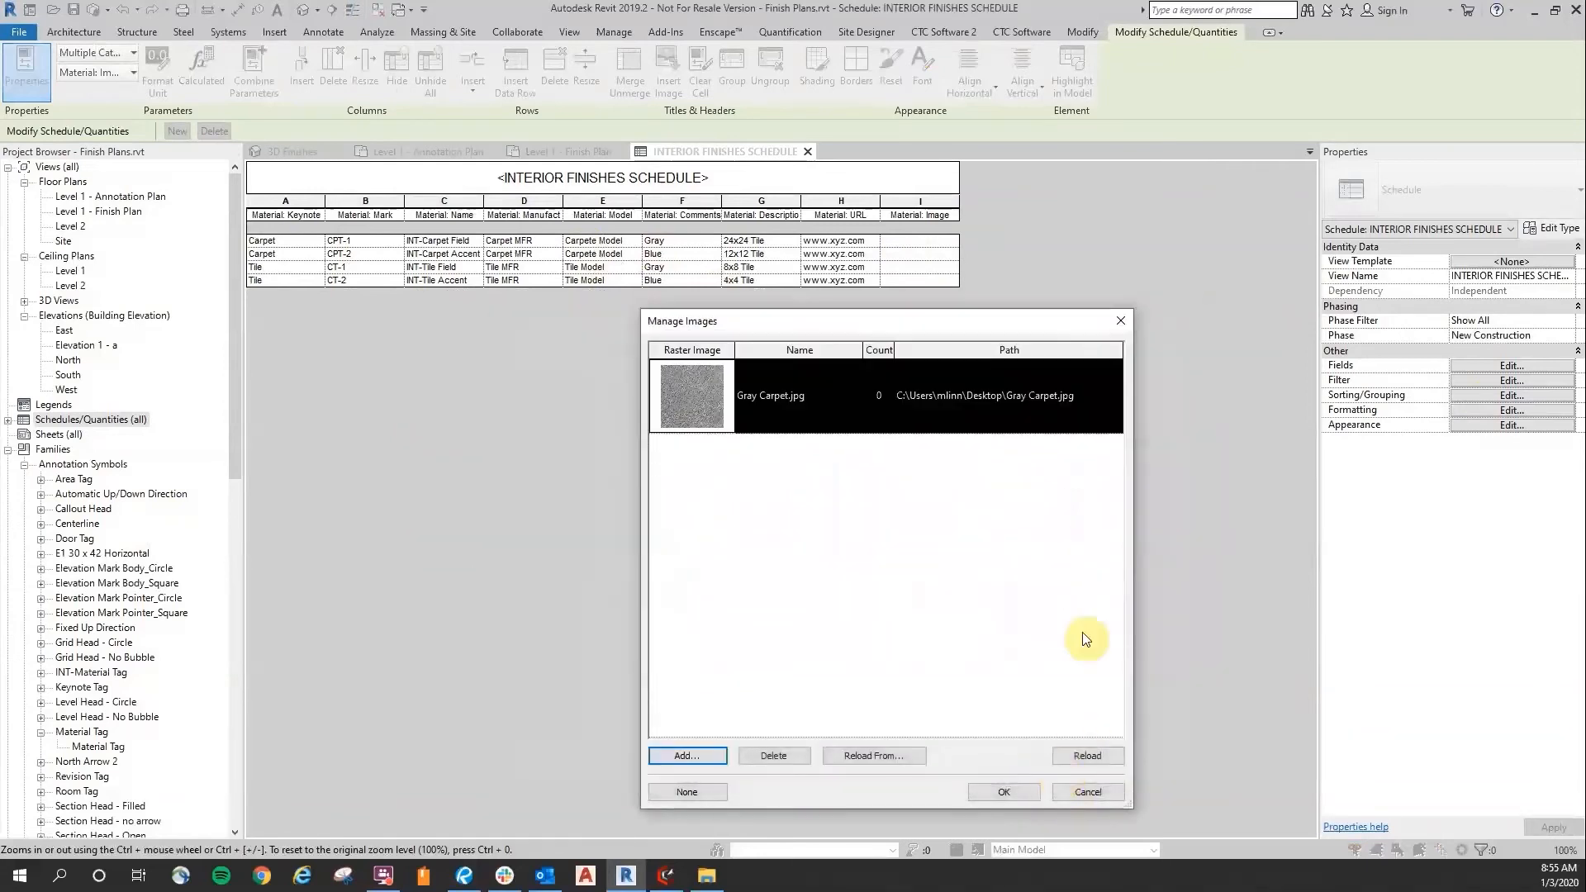
{"action": "left_click", "coordinate": [1009, 791]}
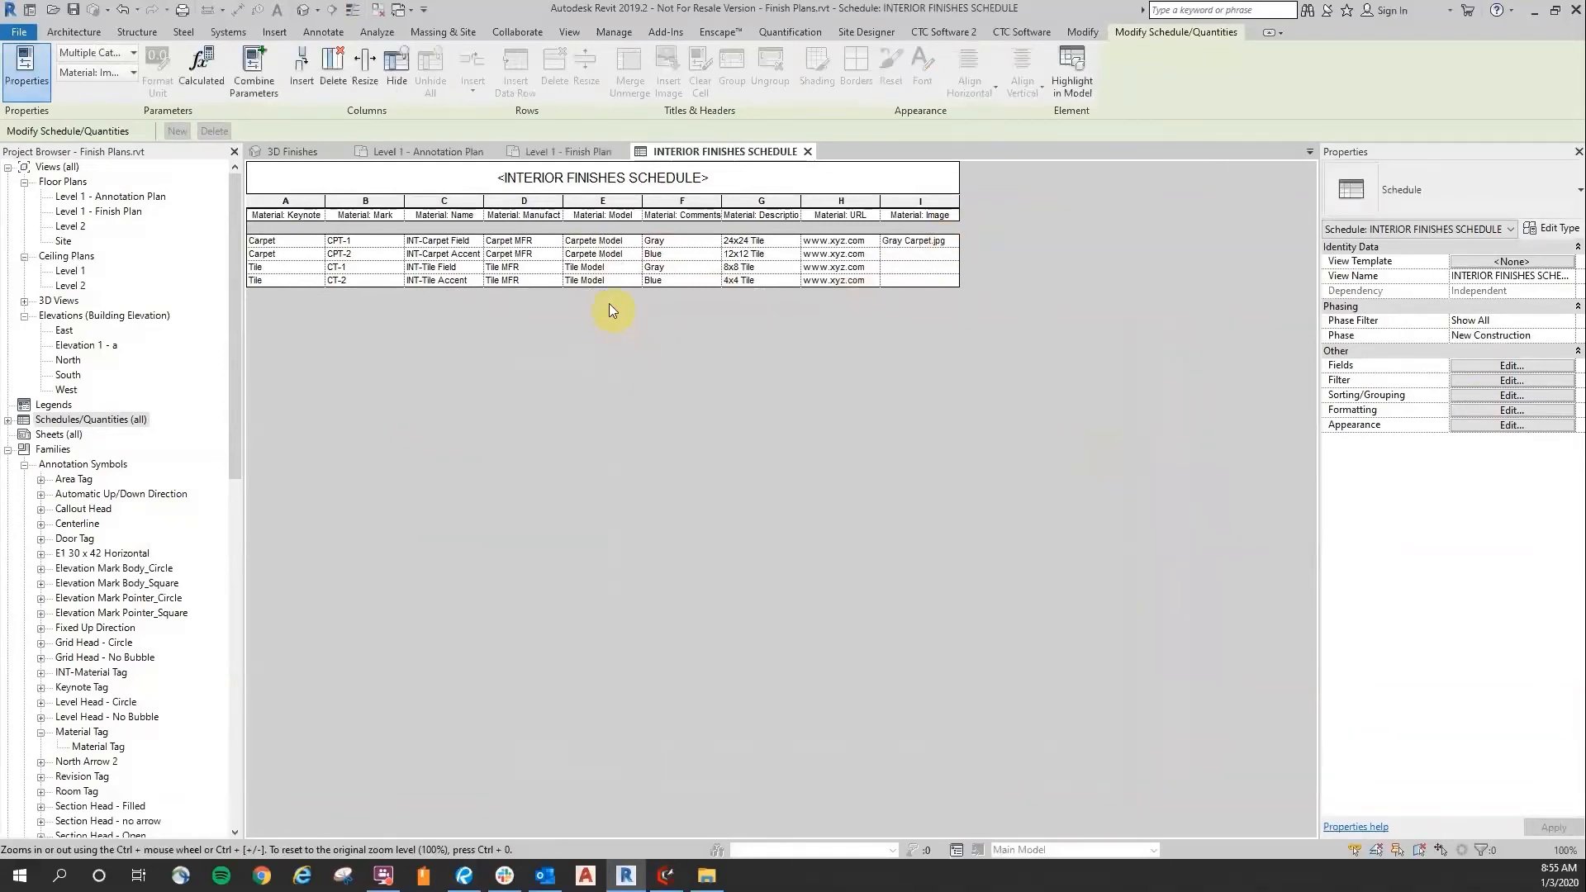
Step: Import Blue Carpet.jpg from the Desktop and assign it as the material image of the CPT-2 carpet row
{"action": "left_click", "coordinate": [908, 256]}
{"action": "left_click", "coordinate": [953, 254]}
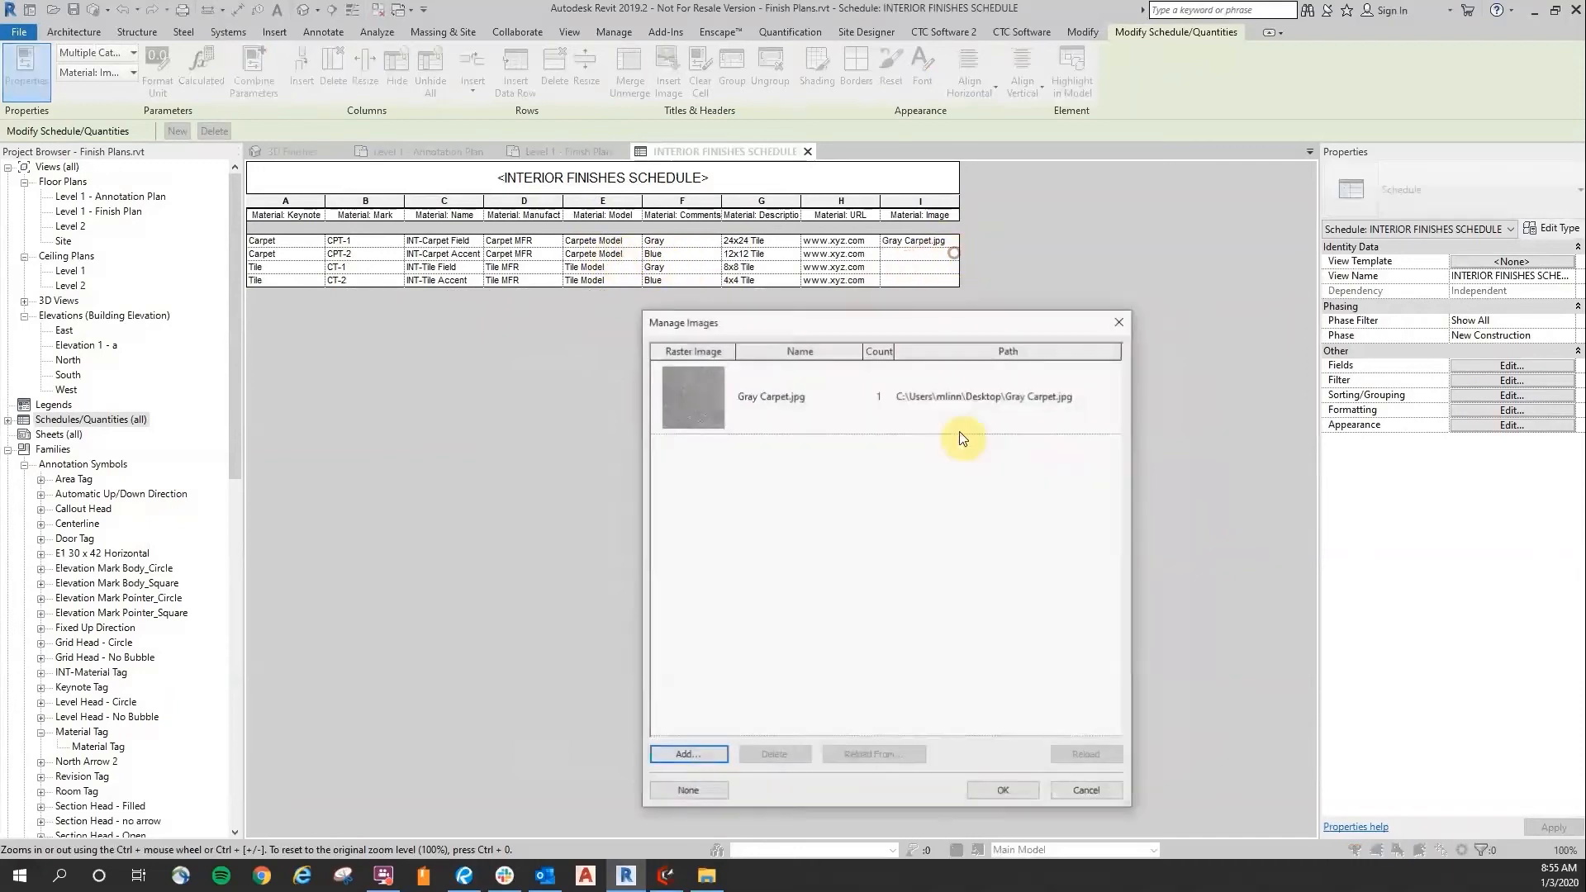
{"action": "left_click", "coordinate": [689, 754]}
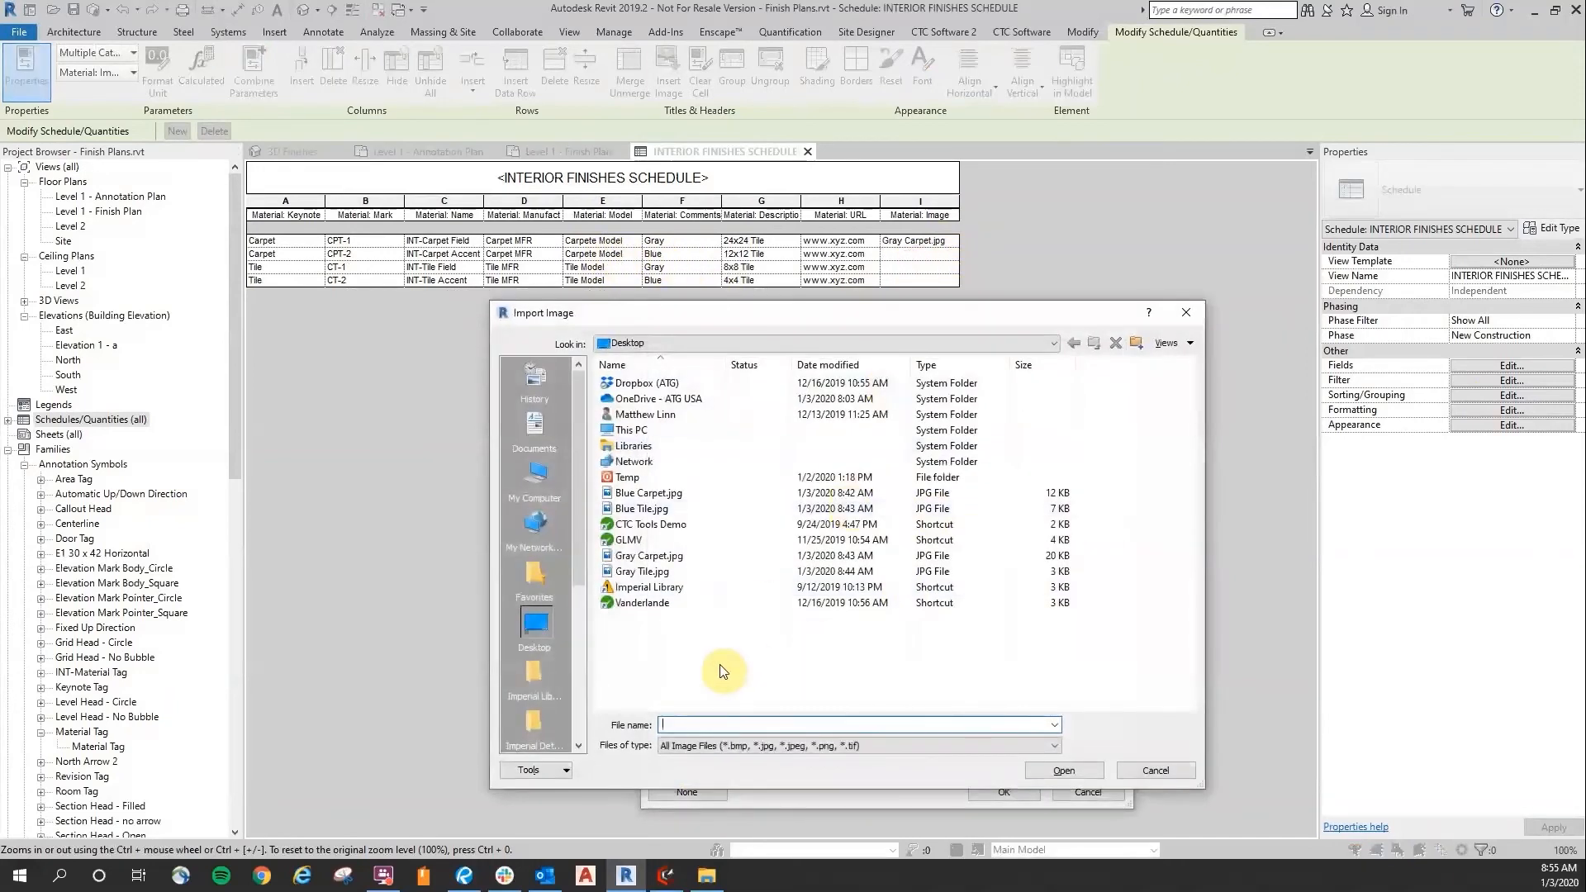
{"action": "left_click", "coordinate": [694, 493]}
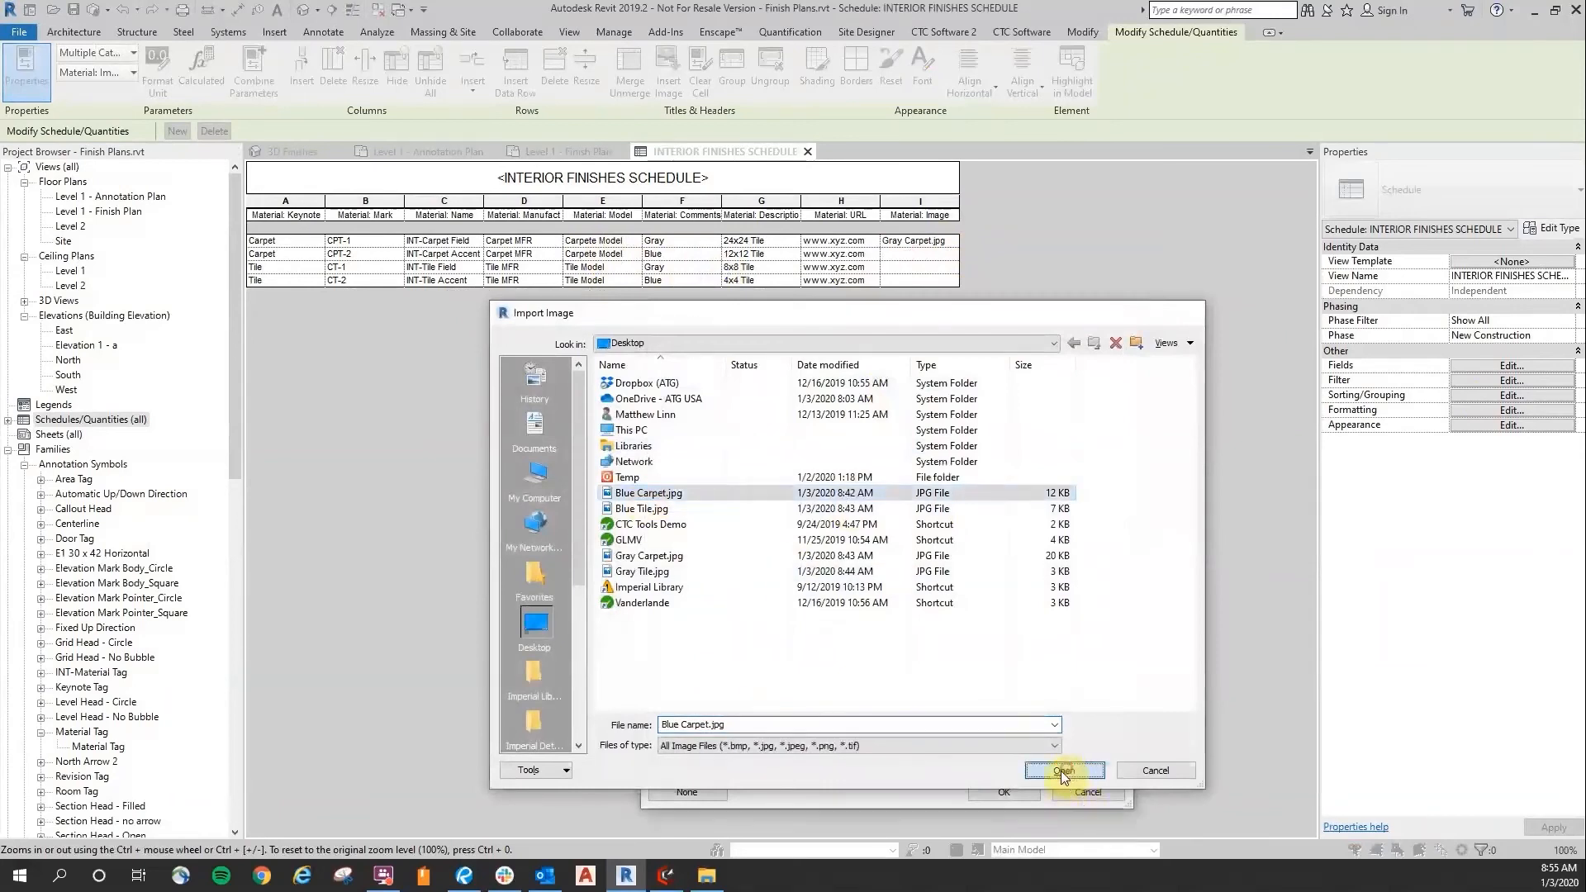
{"action": "left_click", "coordinate": [1060, 771]}
{"action": "left_click", "coordinate": [1011, 791]}
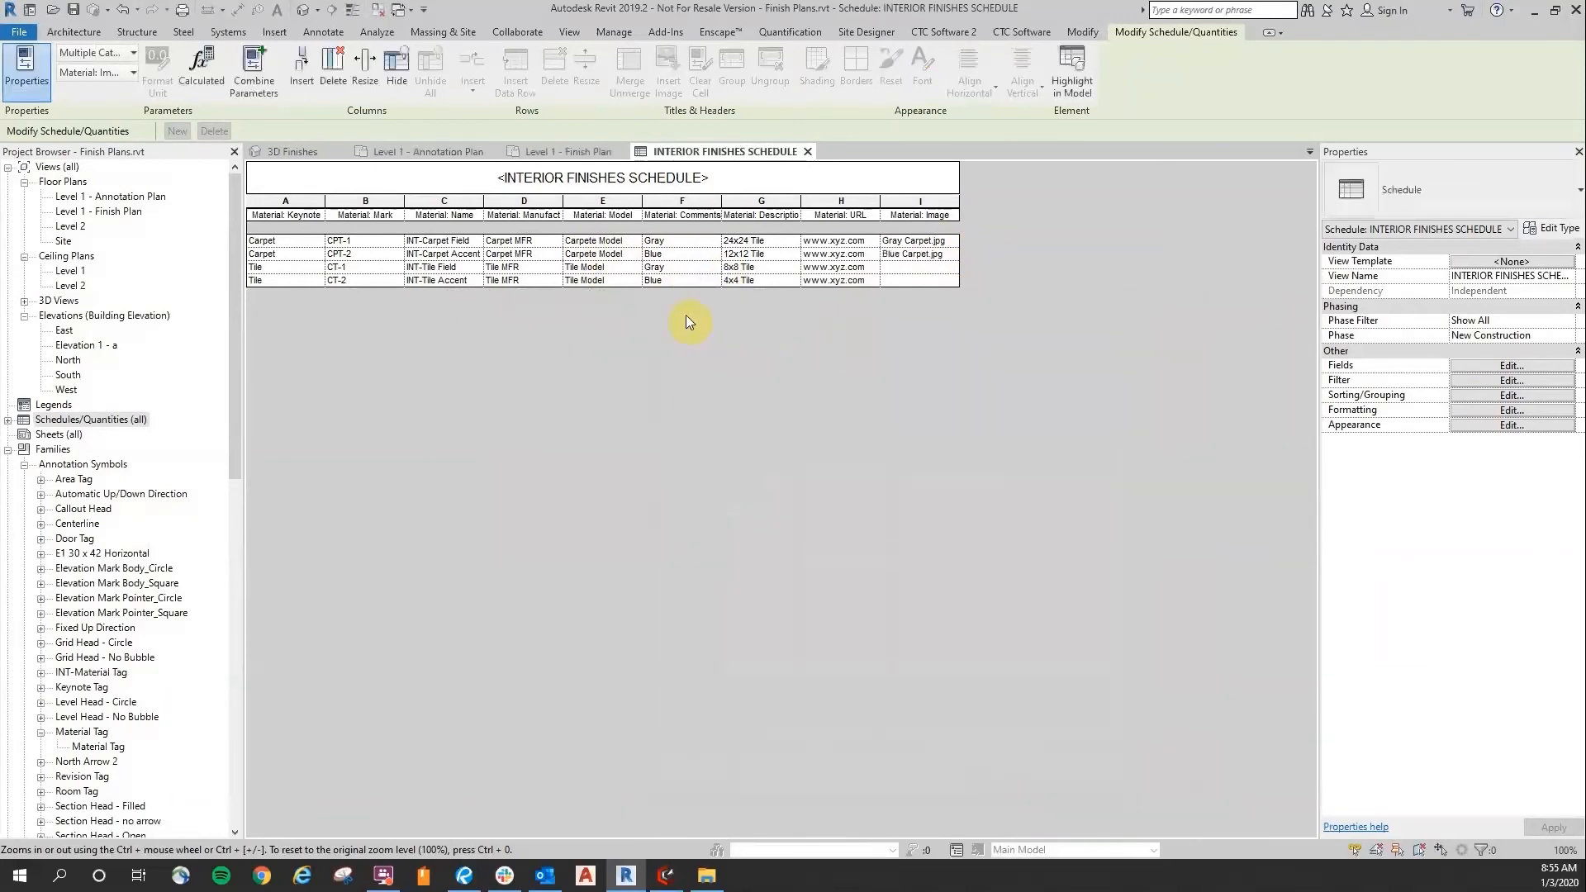
Step: Import Gray Tile.jpg from the Desktop and assign it as the material image of the CT-1 tile row
{"action": "left_click", "coordinate": [892, 267]}
{"action": "left_click", "coordinate": [955, 263]}
{"action": "left_click", "coordinate": [698, 757]}
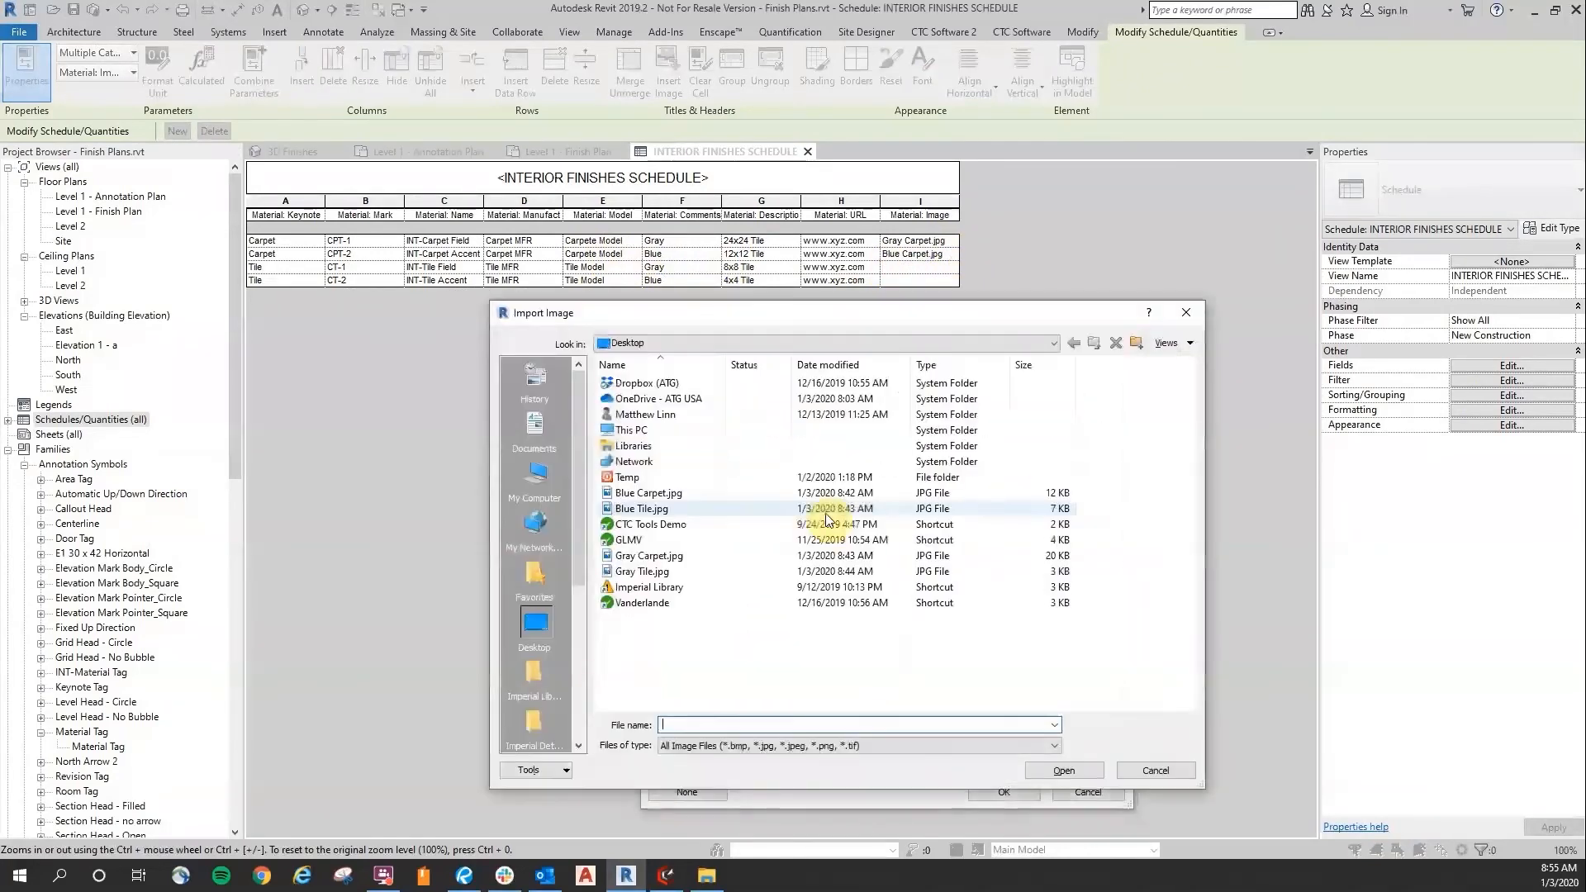
{"action": "left_click", "coordinate": [1064, 770]}
{"action": "left_click", "coordinate": [1005, 791]}
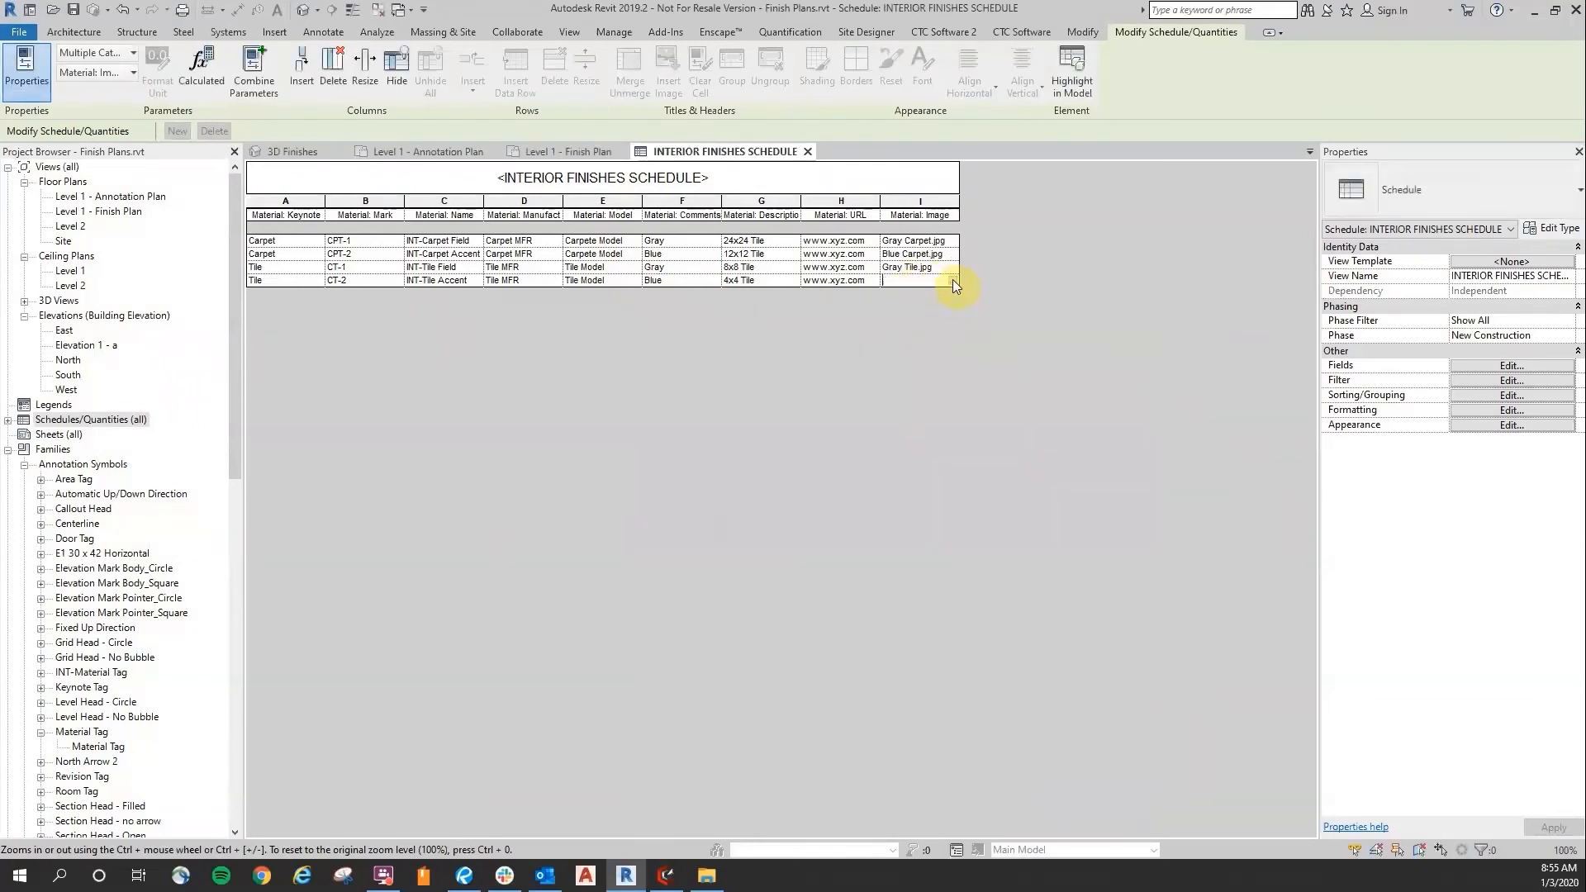
Step: Import Blue Tile.jpg from the Desktop and assign it as the material image of the CT-2 tile row
{"action": "left_click", "coordinate": [953, 280]}
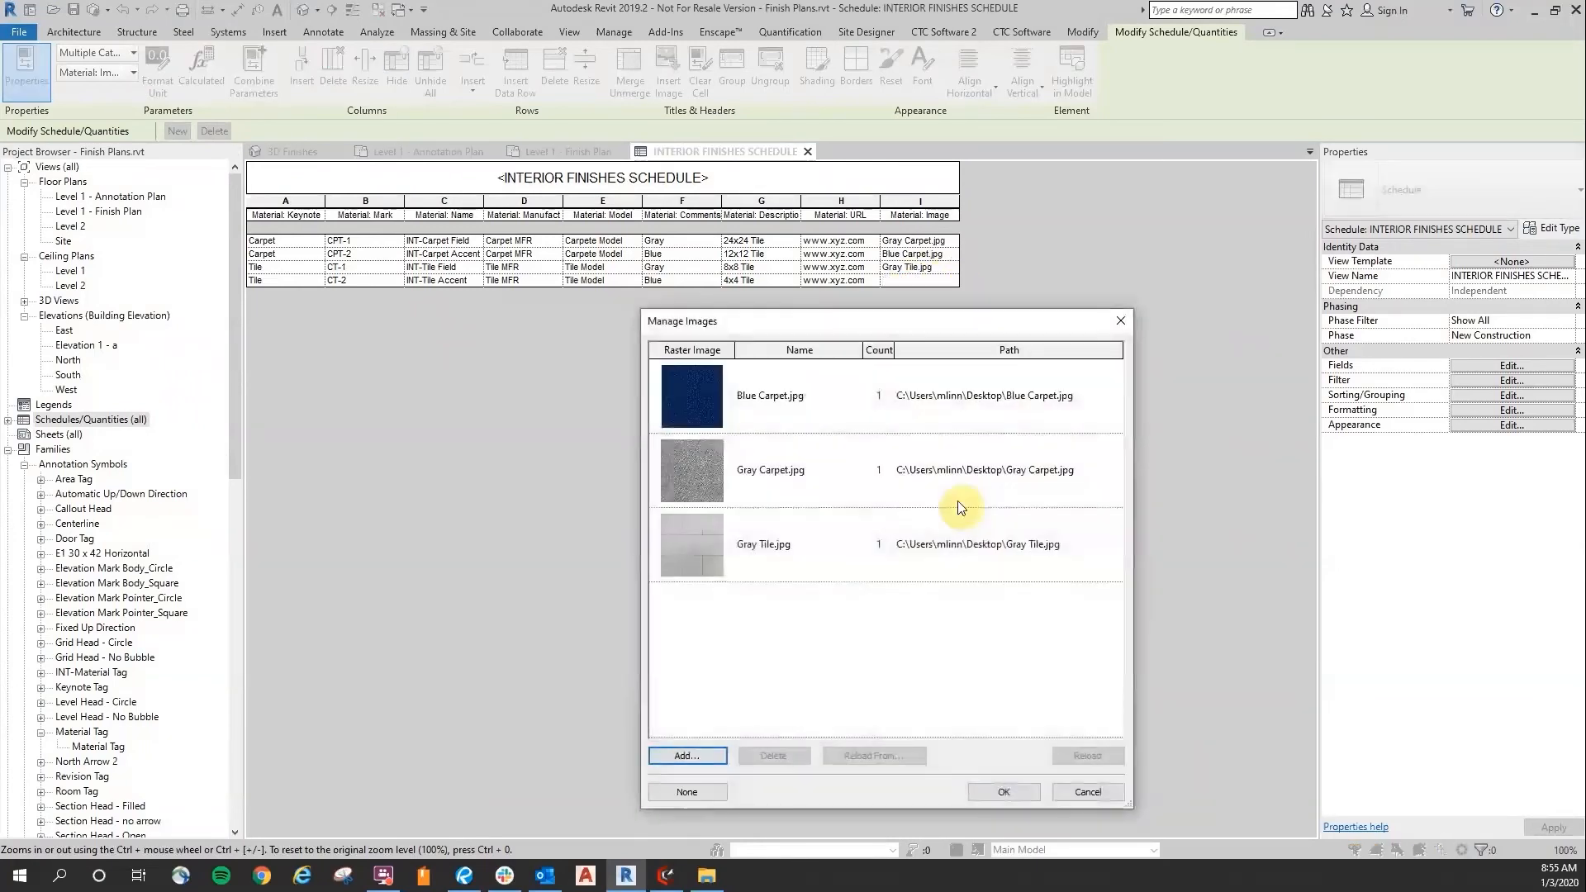
{"action": "left_click", "coordinate": [687, 755]}
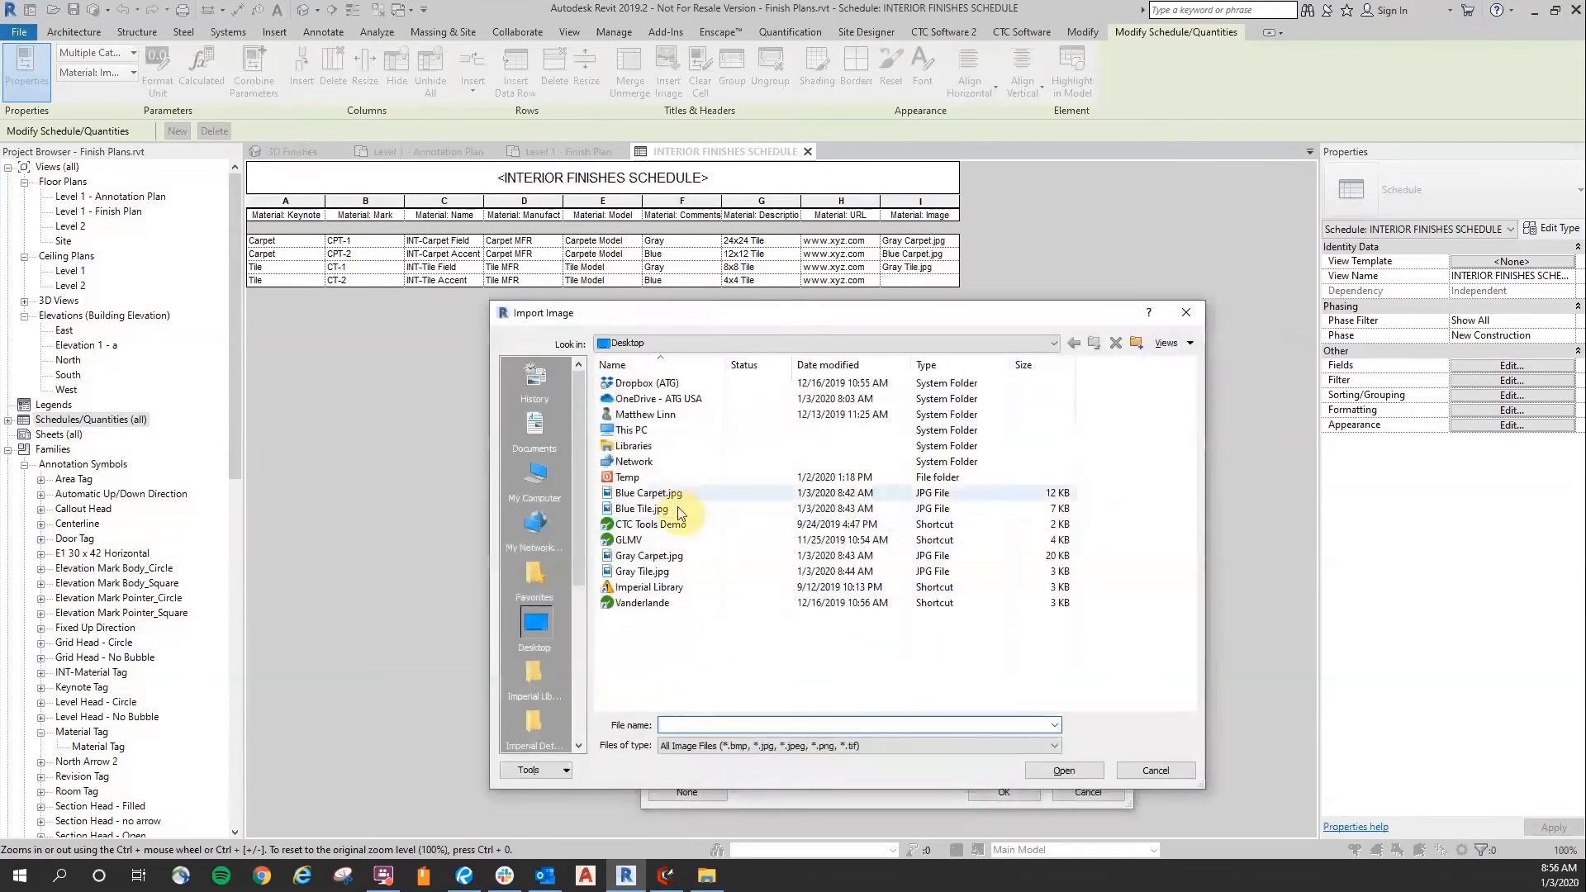
{"action": "left_click", "coordinate": [648, 508]}
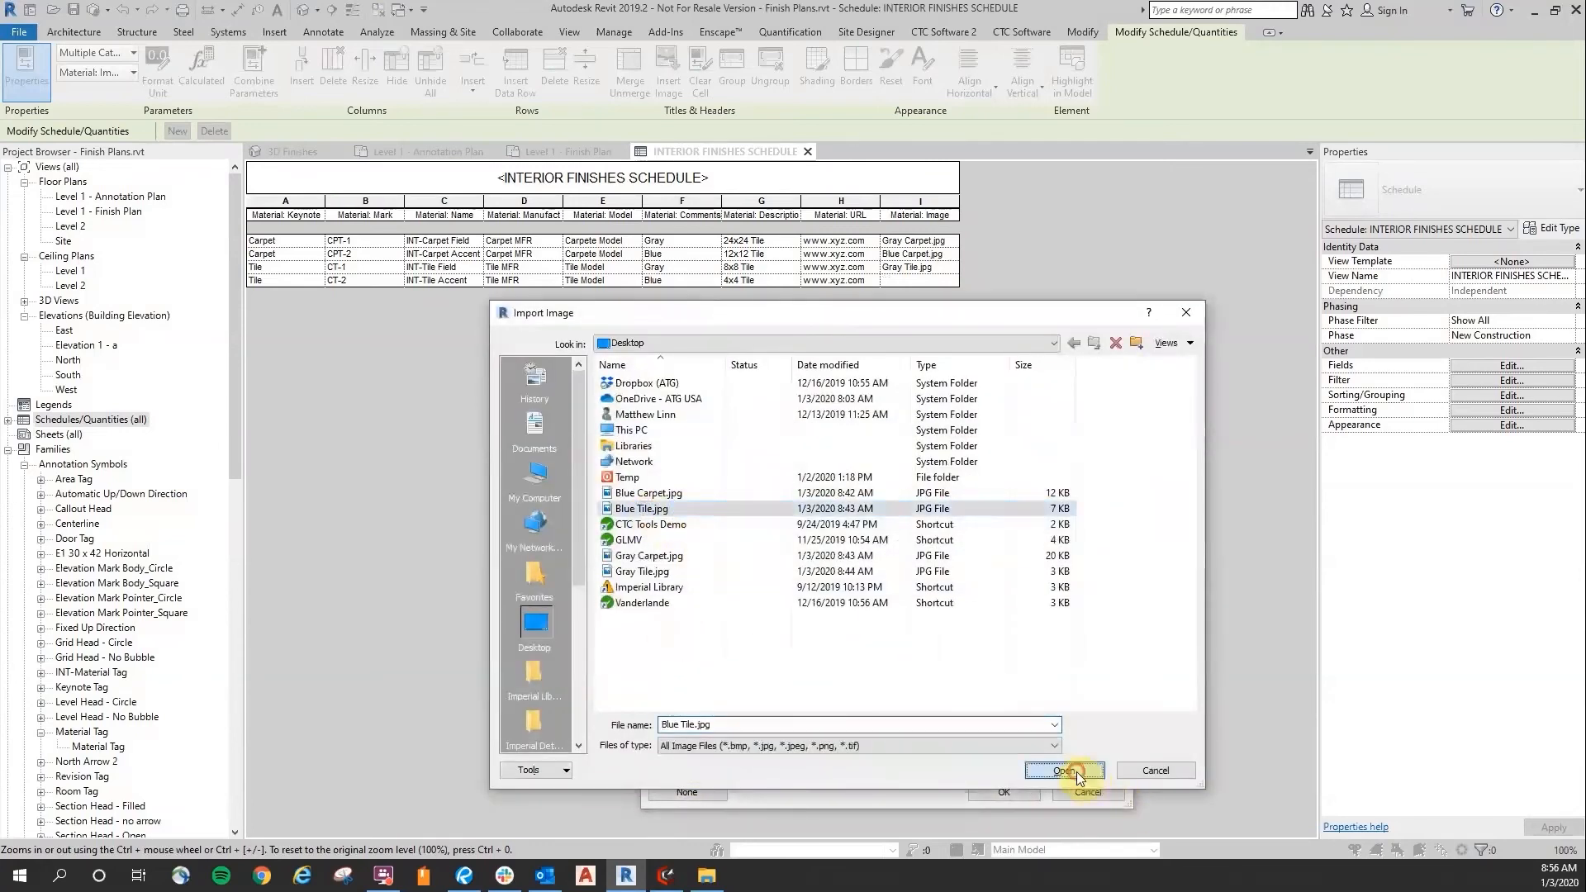
{"action": "left_click", "coordinate": [1077, 773]}
{"action": "left_click", "coordinate": [1003, 788]}
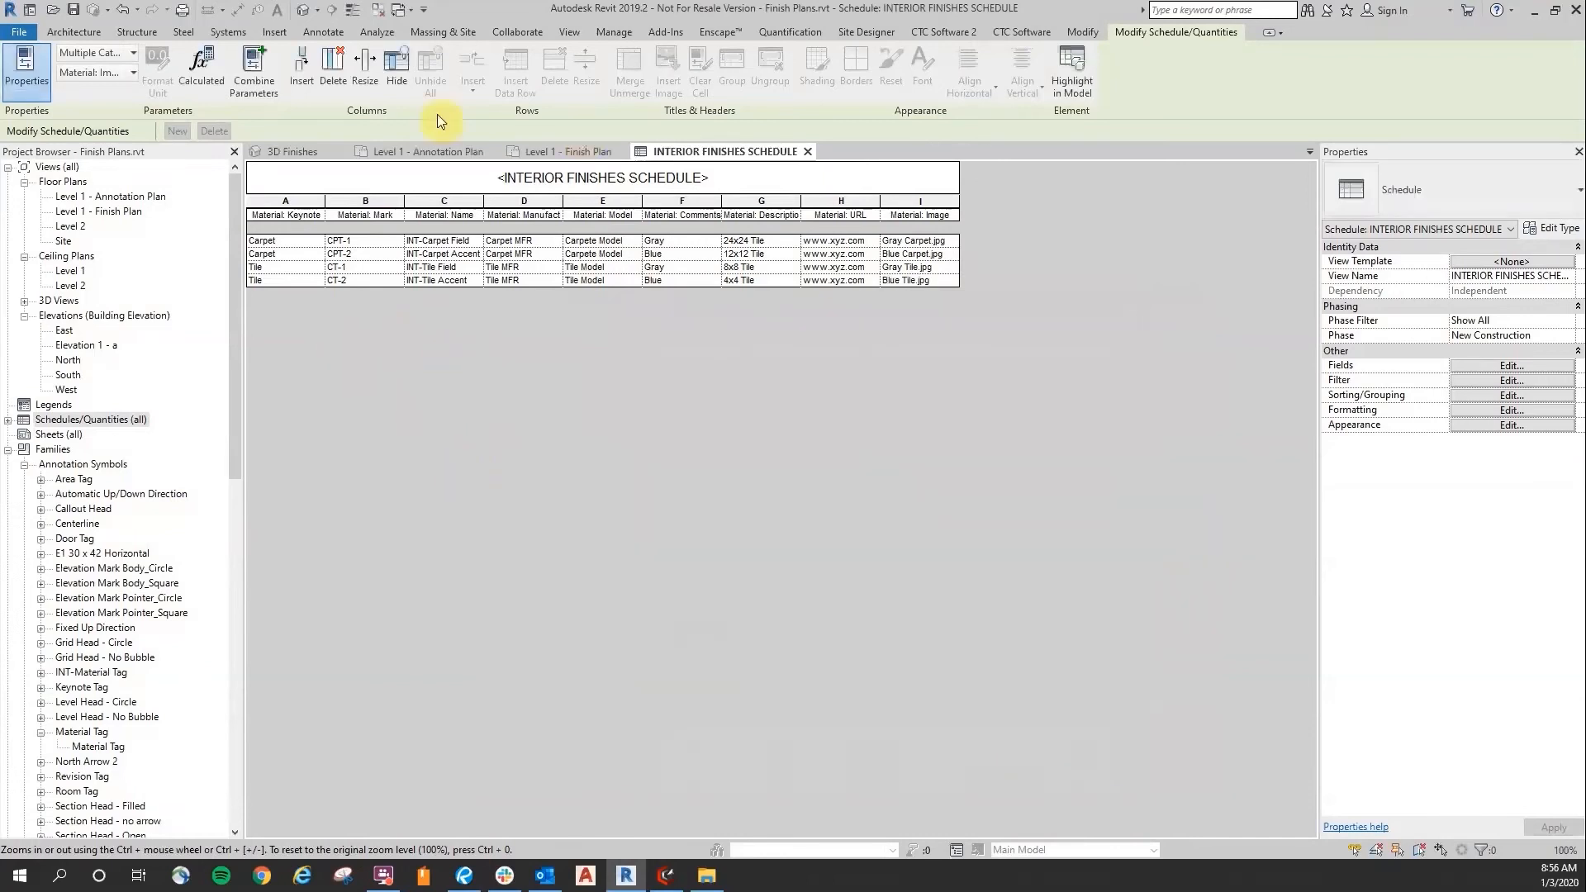
Step: Hide the schedule's Material: Name column and rename the Material: Keynote heading to CATEGORY
{"action": "left_click", "coordinate": [459, 204]}
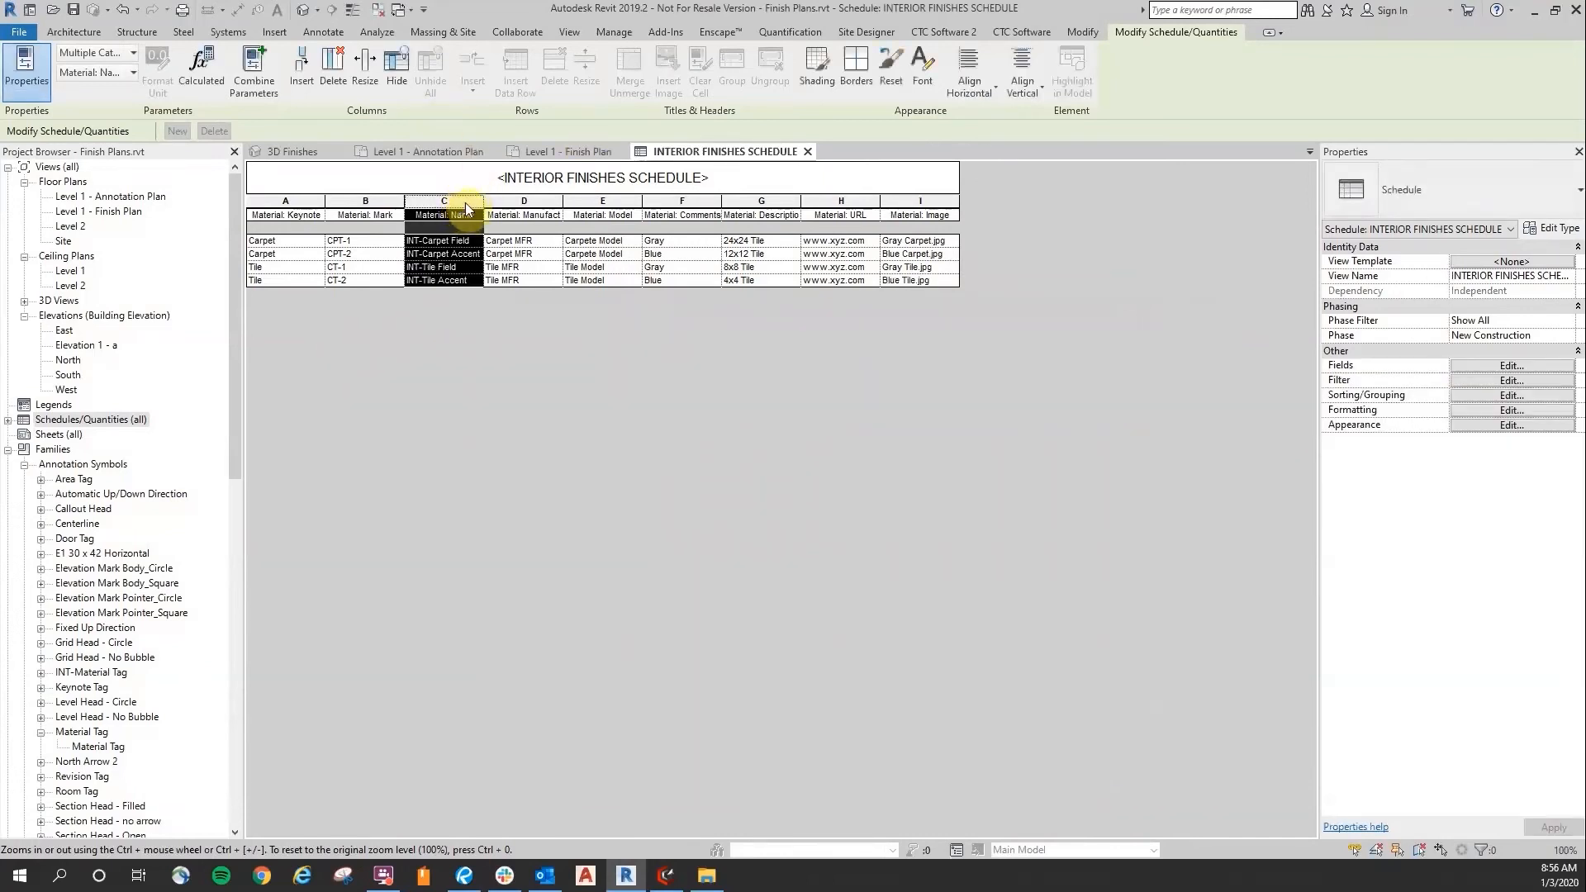
{"action": "left_click", "coordinate": [400, 73]}
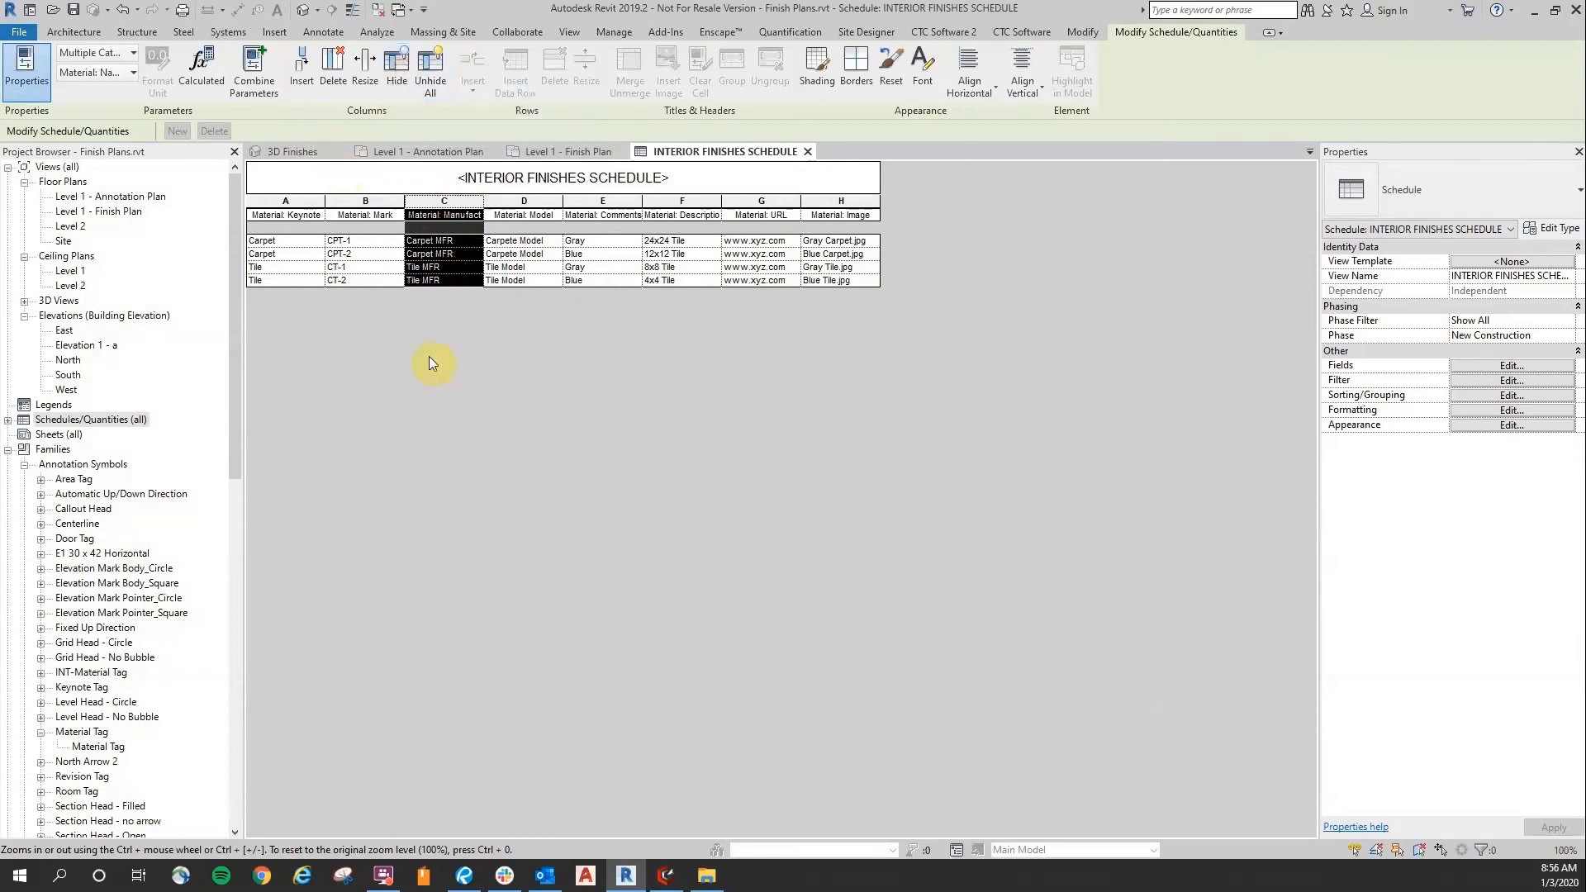
{"action": "left_click", "coordinate": [321, 216]}
{"action": "left_click", "coordinate": [320, 216]}
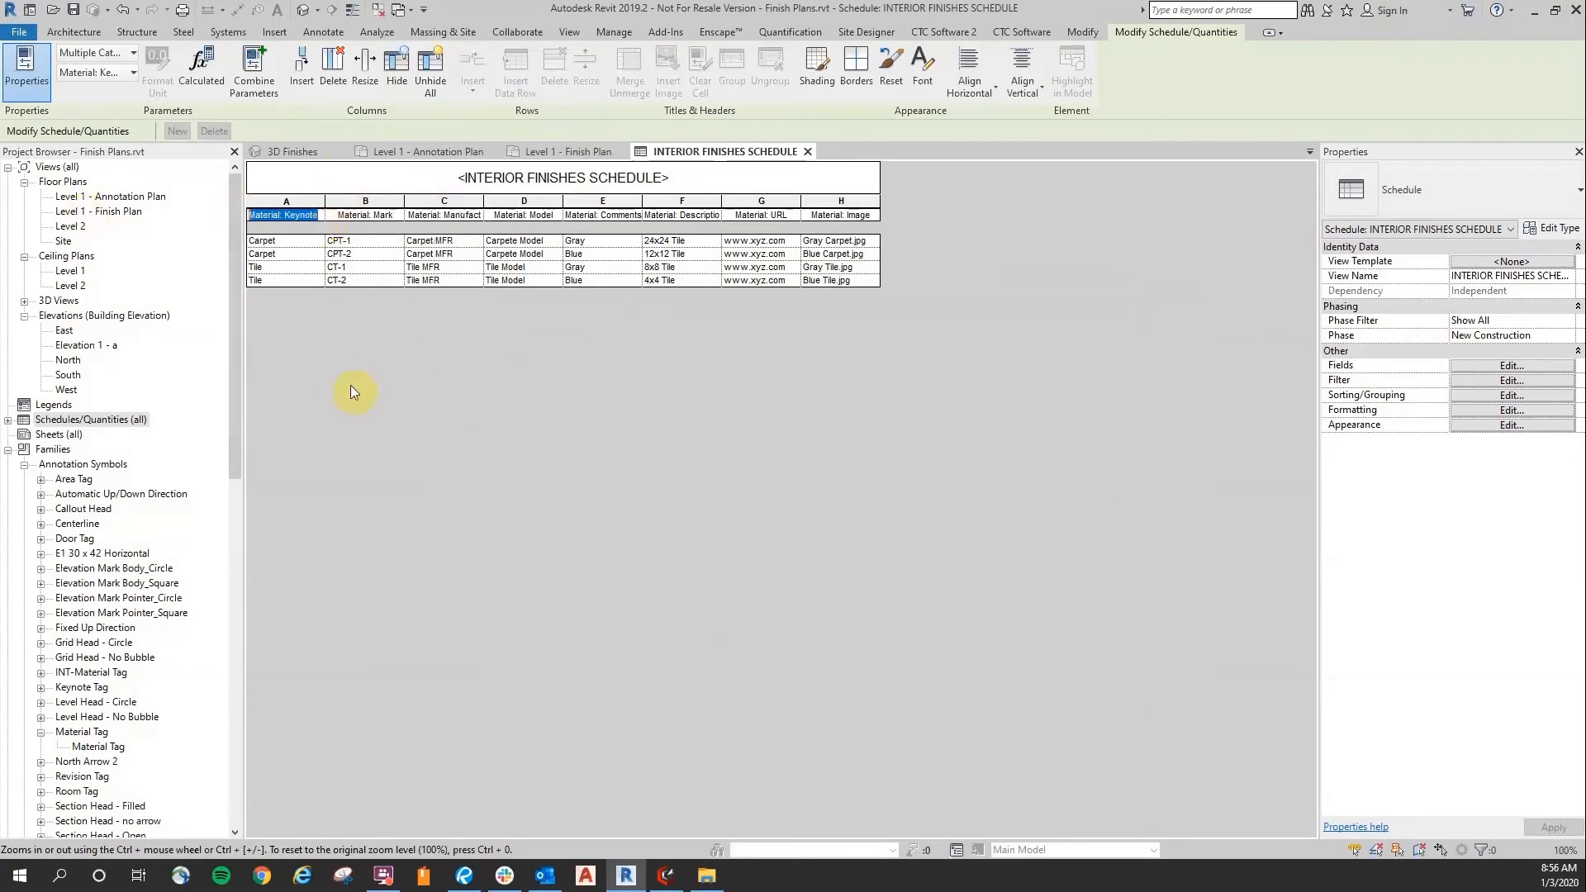
{"action": "type", "text": "CATEGORY"}
{"action": "key", "text": "Return"}
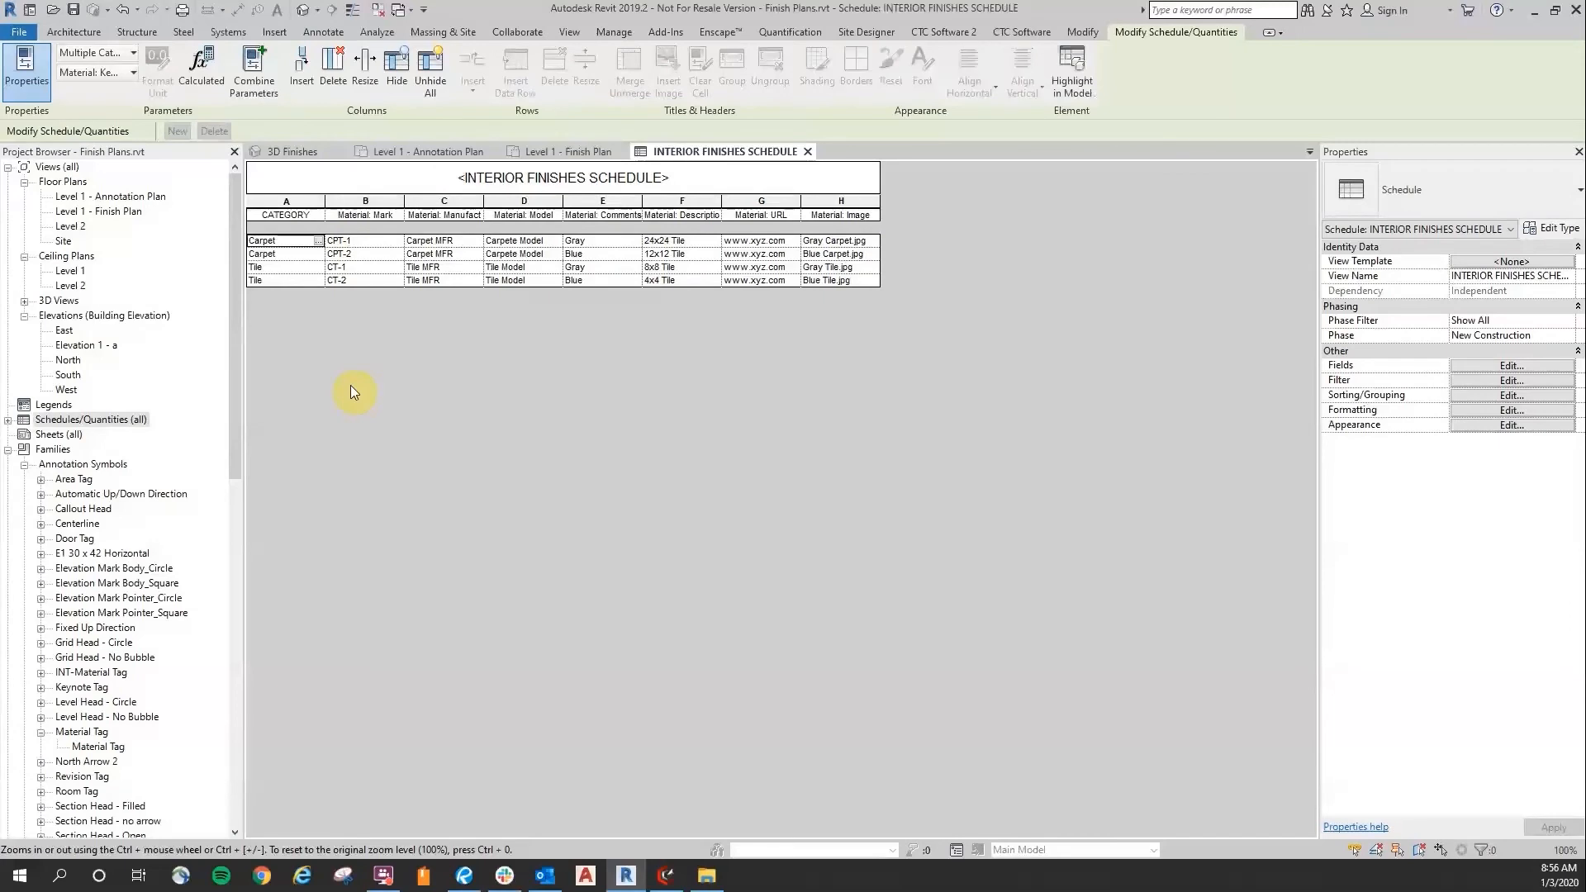
Step: Rename the schedule's Material: Mark column heading to TYPE
{"action": "key", "text": "alt+Tab"}
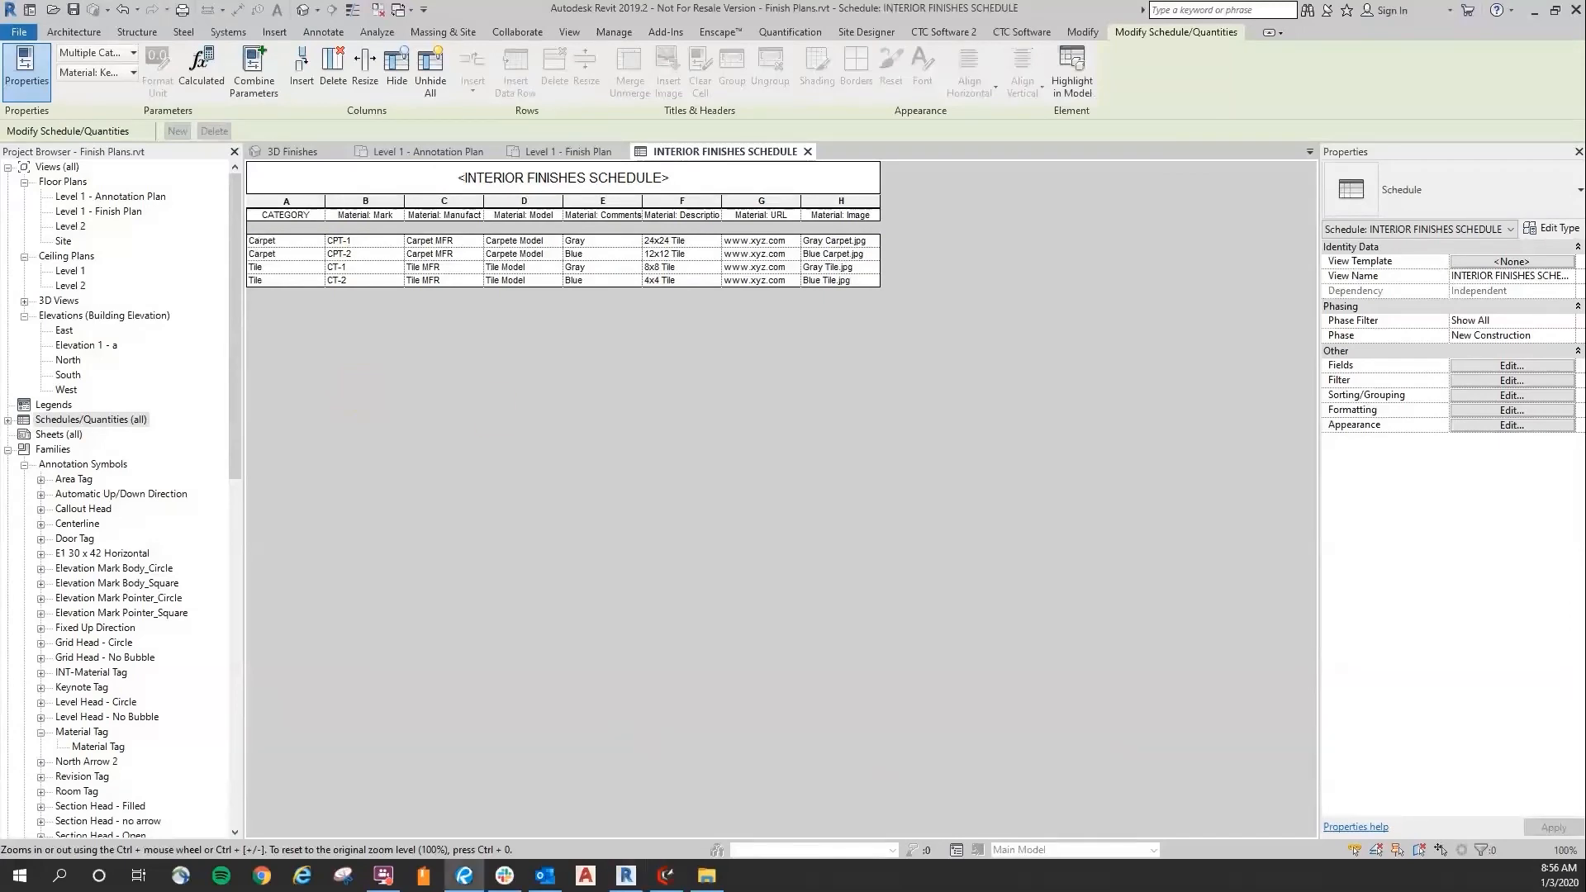
{"action": "left_click", "coordinate": [368, 215]}
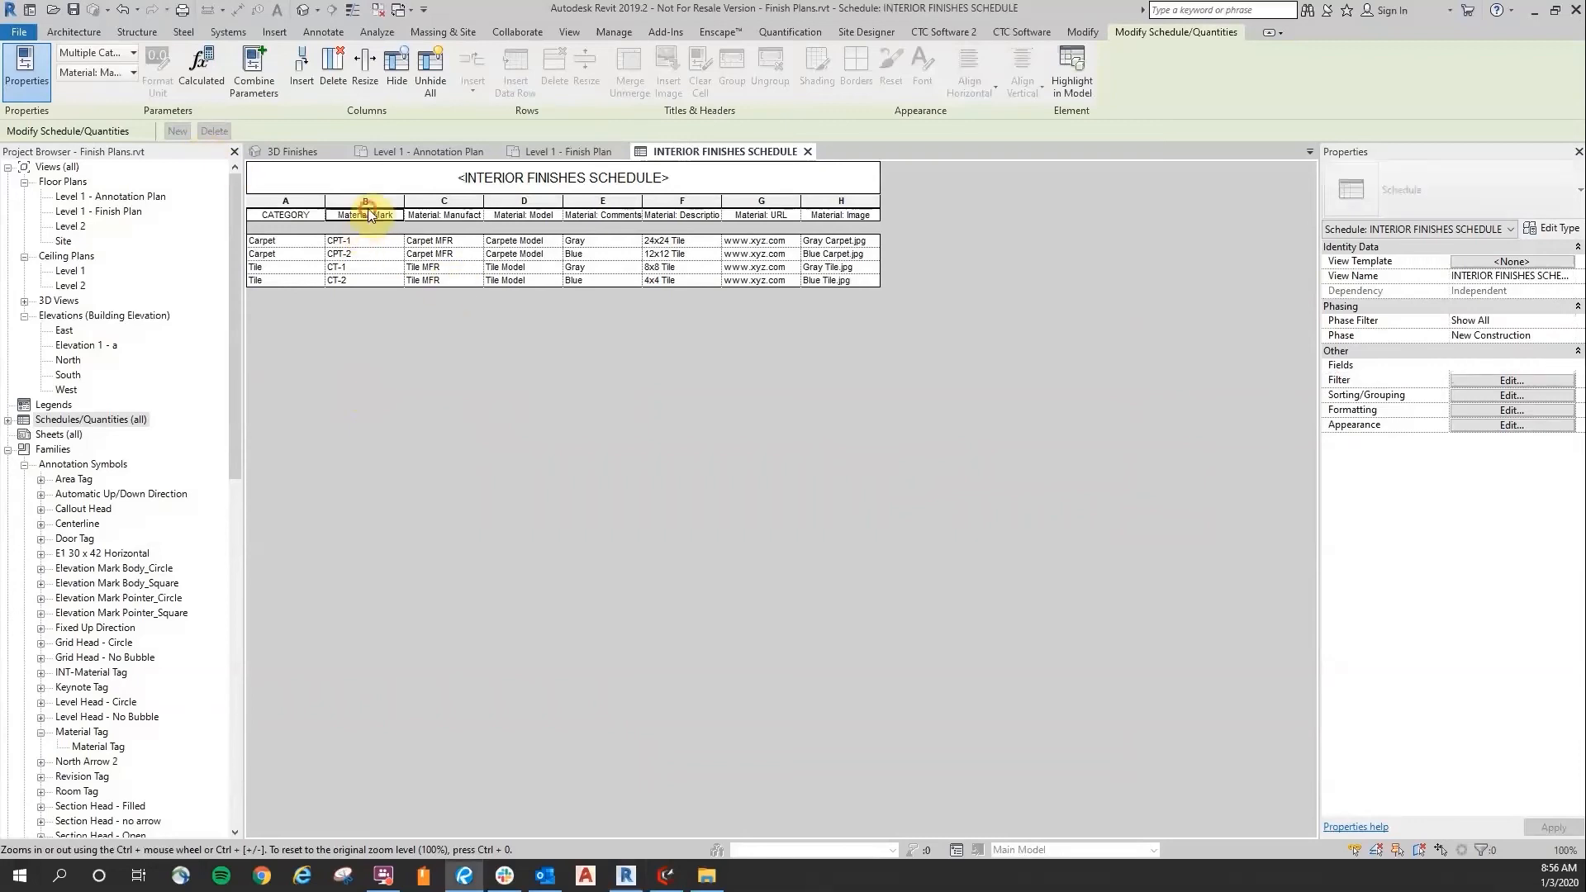
{"action": "type", "text": "TYPE"}
{"action": "key", "text": "Return"}
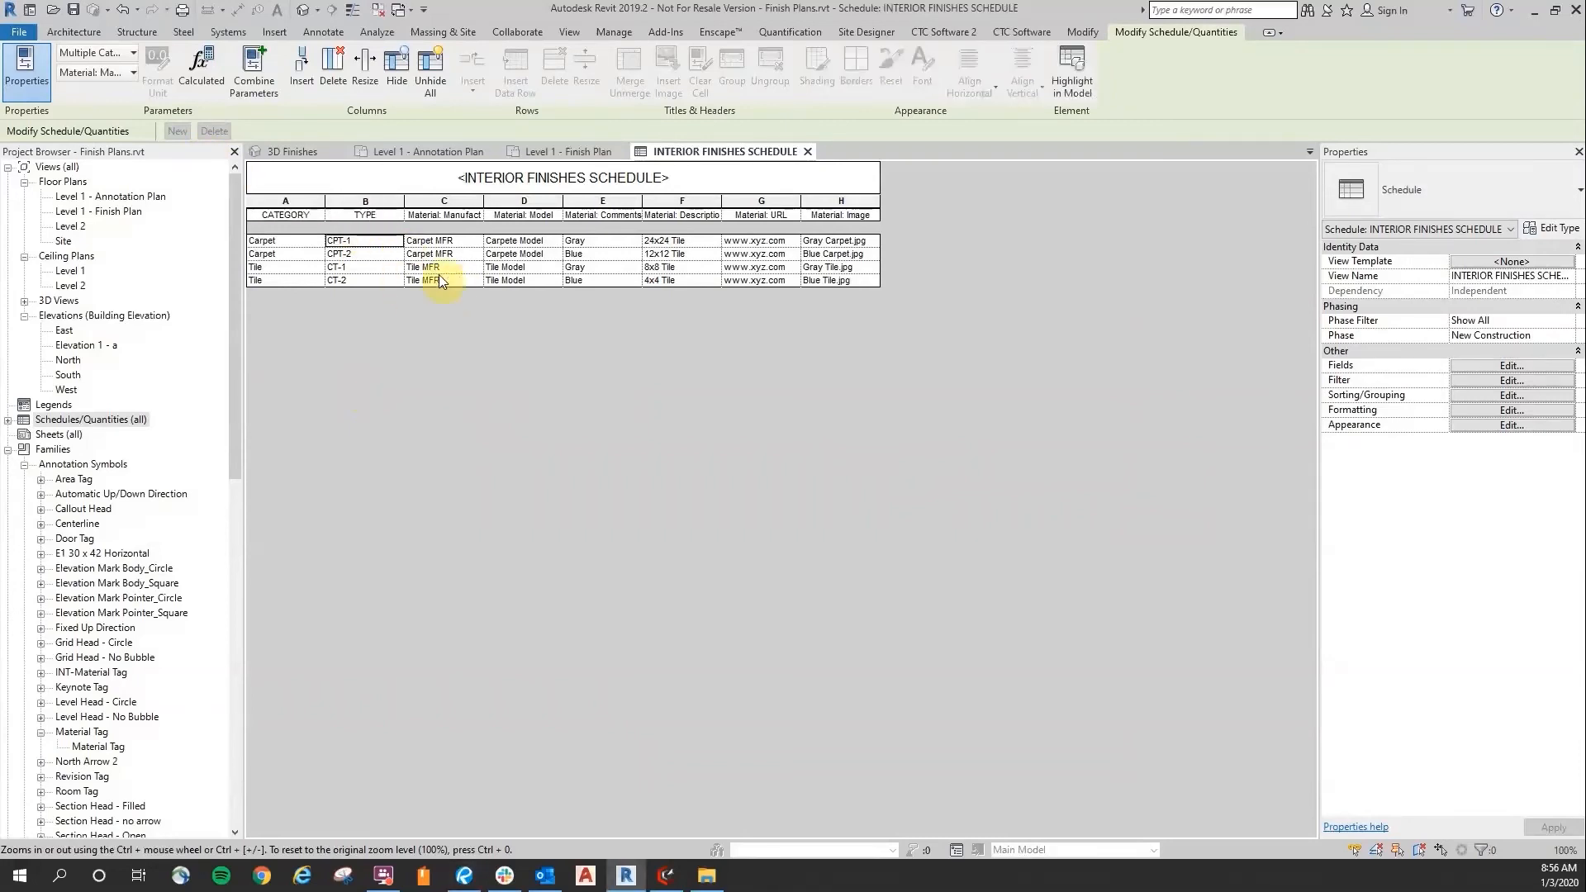
Step: Rename the schedule's Material: Manufacturer column heading to MANUFACTURER
{"action": "left_click", "coordinate": [463, 216]}
{"action": "type", "text": "Mat"}
{"action": "key", "text": "BackSpace"}
{"action": "key", "text": "BackSpace"}
{"action": "key", "text": "BackSpace"}
{"action": "type", "text": "MANUFACTURER"}
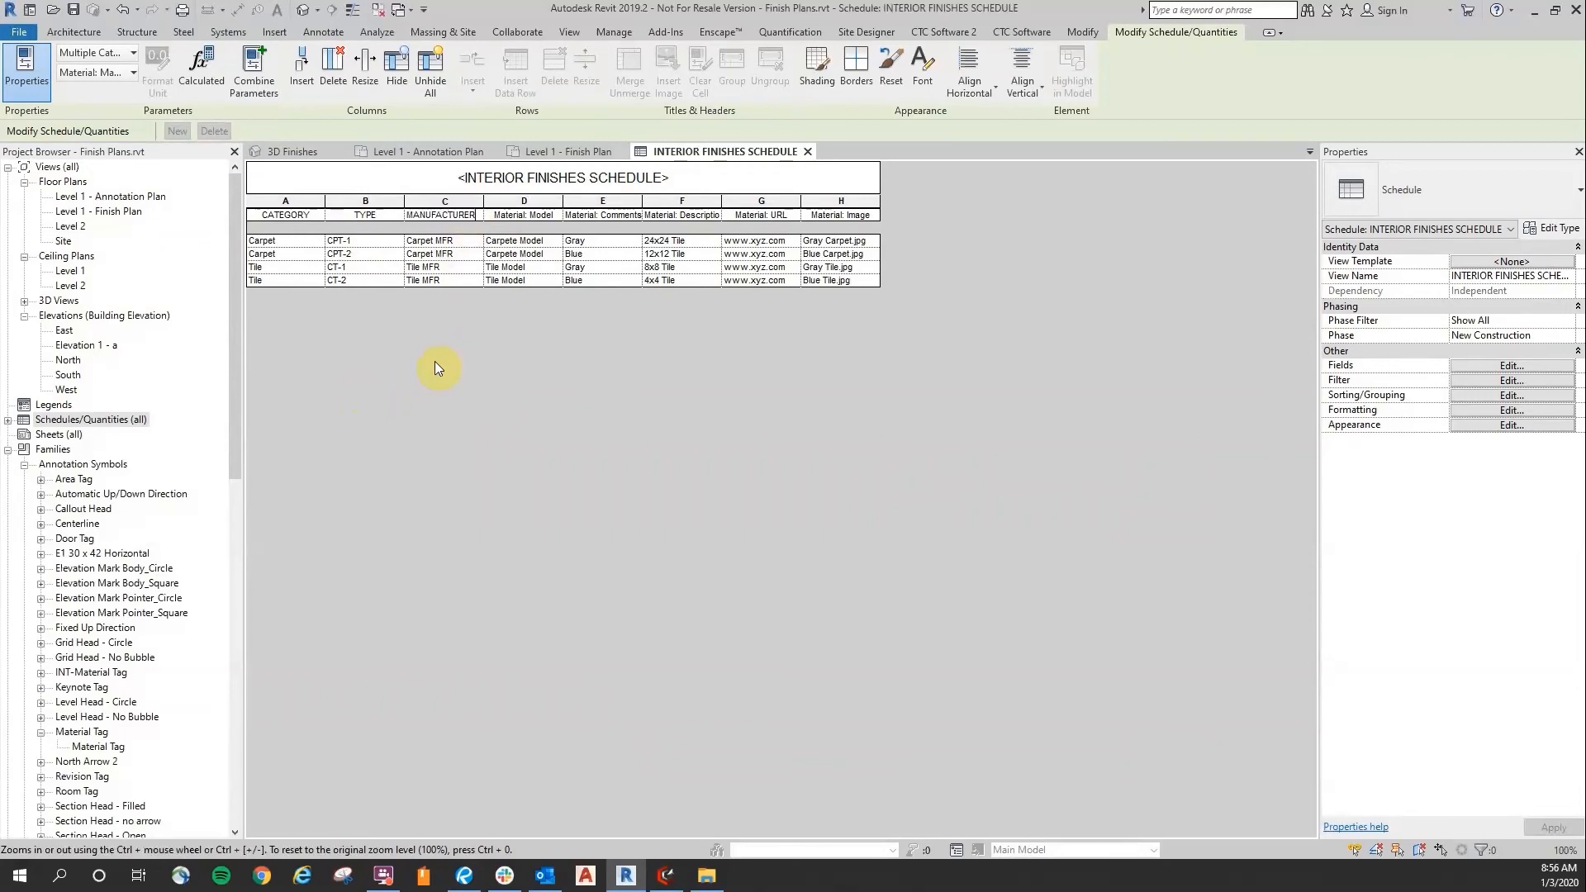
{"action": "key", "text": "Return"}
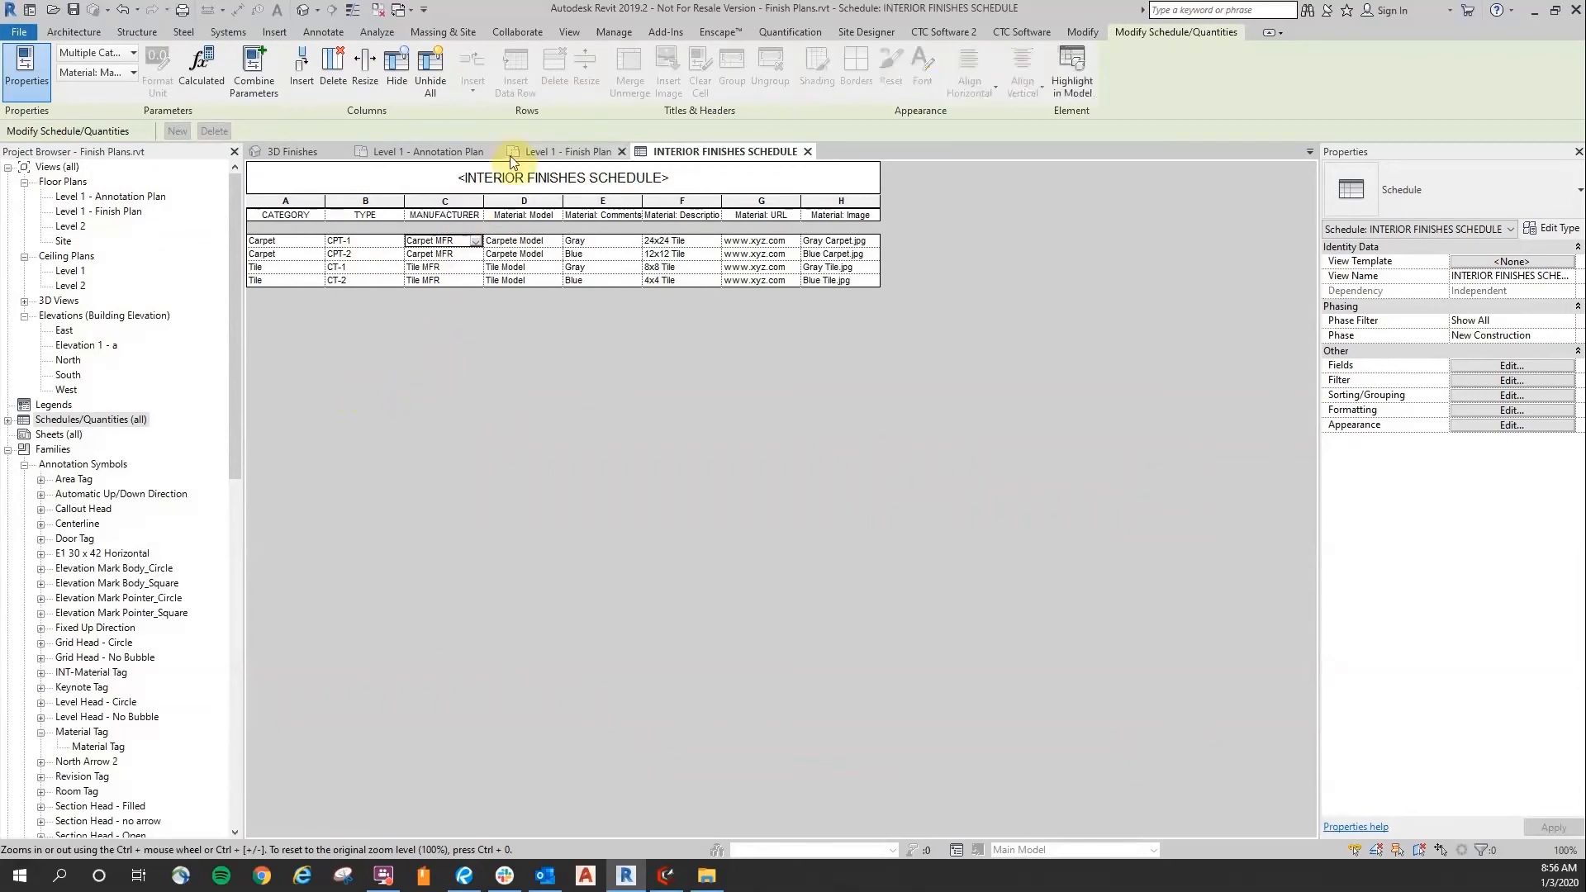
Step: Rename the Material: Model heading to MODEL and the Material: Comments heading to COLOR / FINISH
{"action": "left_click", "coordinate": [531, 216]}
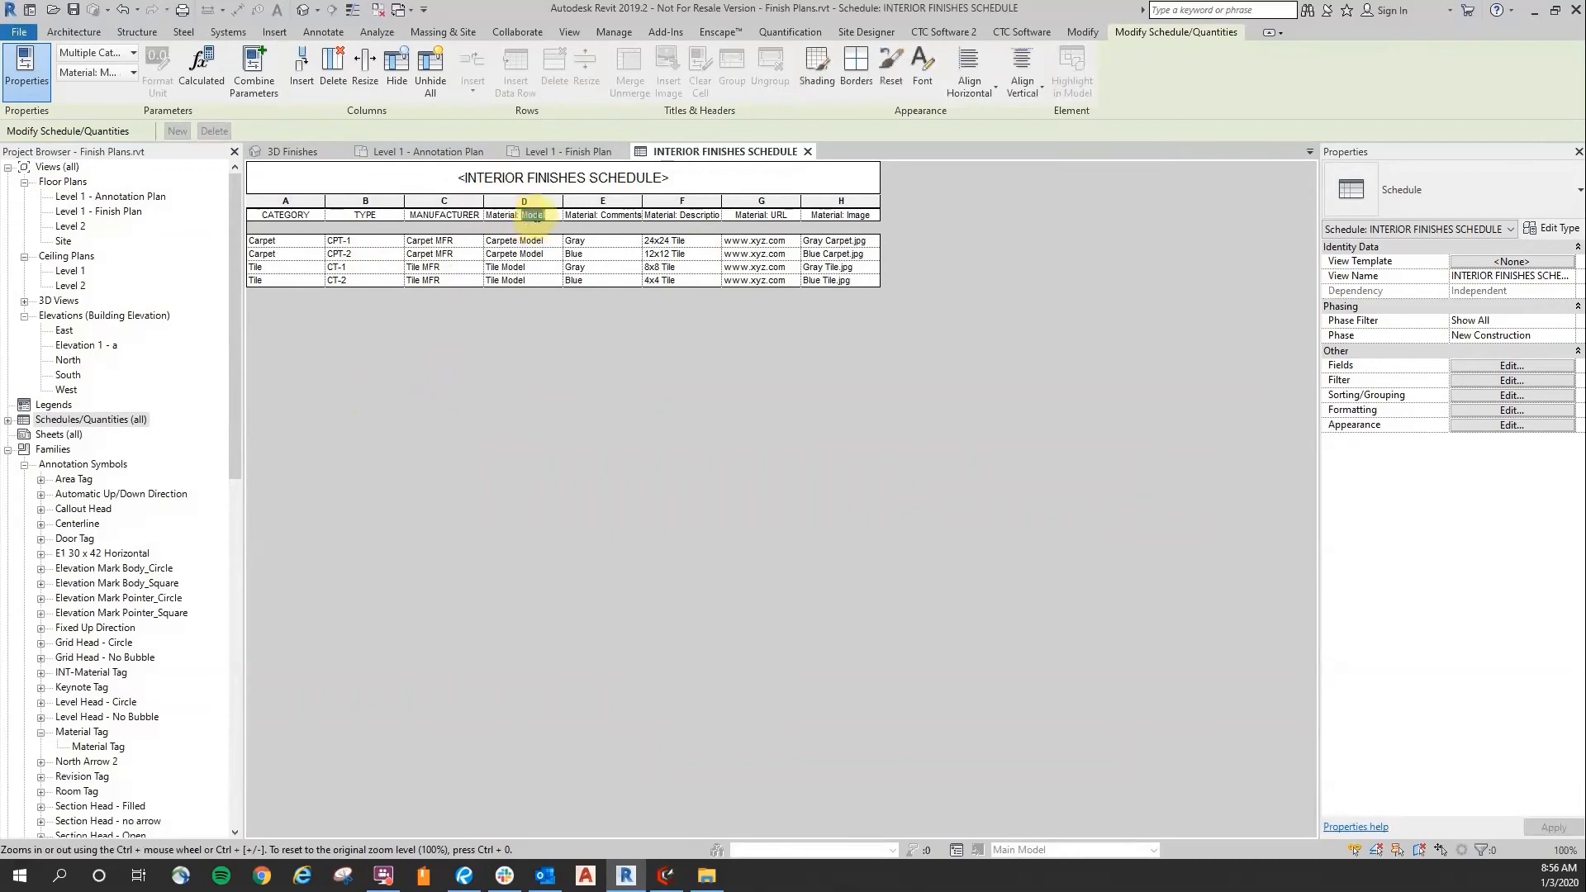
{"action": "left_click_drag", "start_coordinate": [563, 217], "coordinate": [451, 211]}
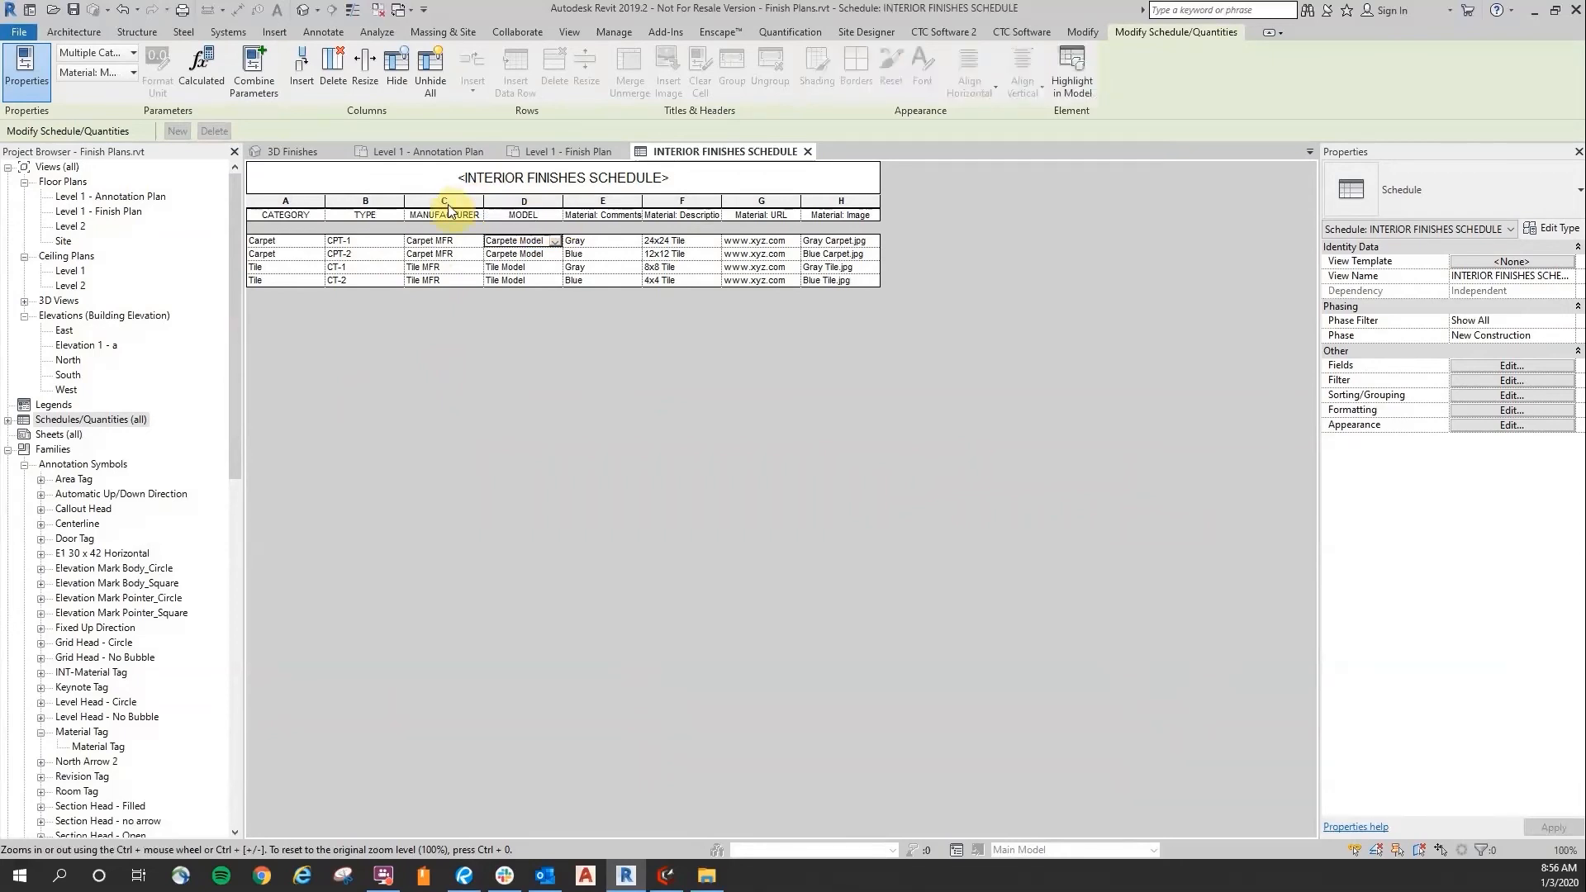
{"action": "left_click", "coordinate": [623, 216]}
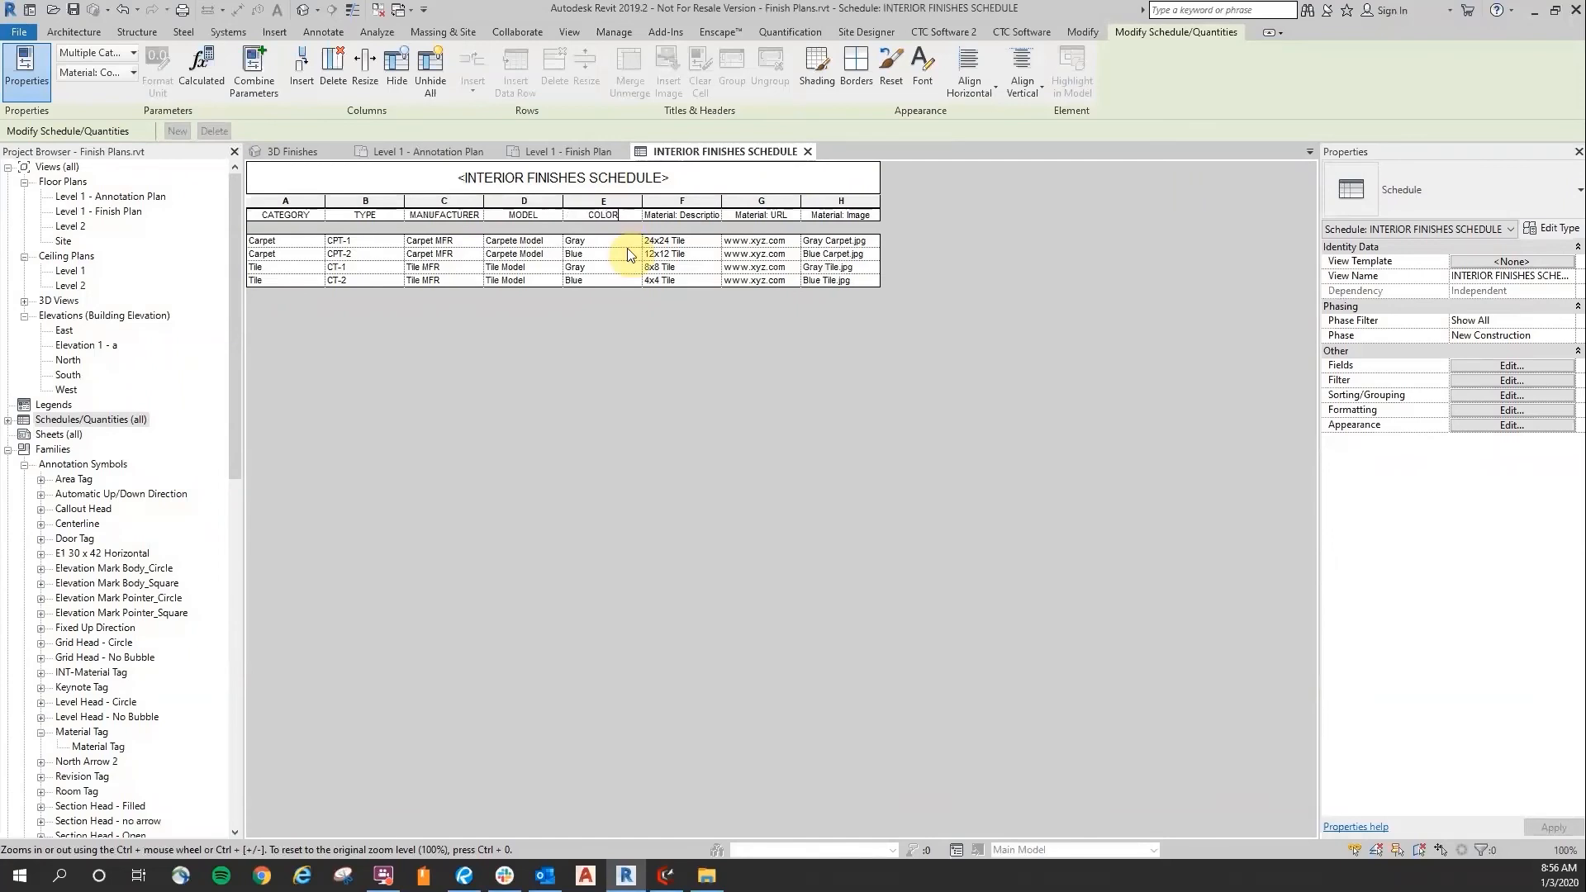
{"action": "type", "text": "COLOR / FINISH"}
{"action": "left_click", "coordinate": [626, 247]}
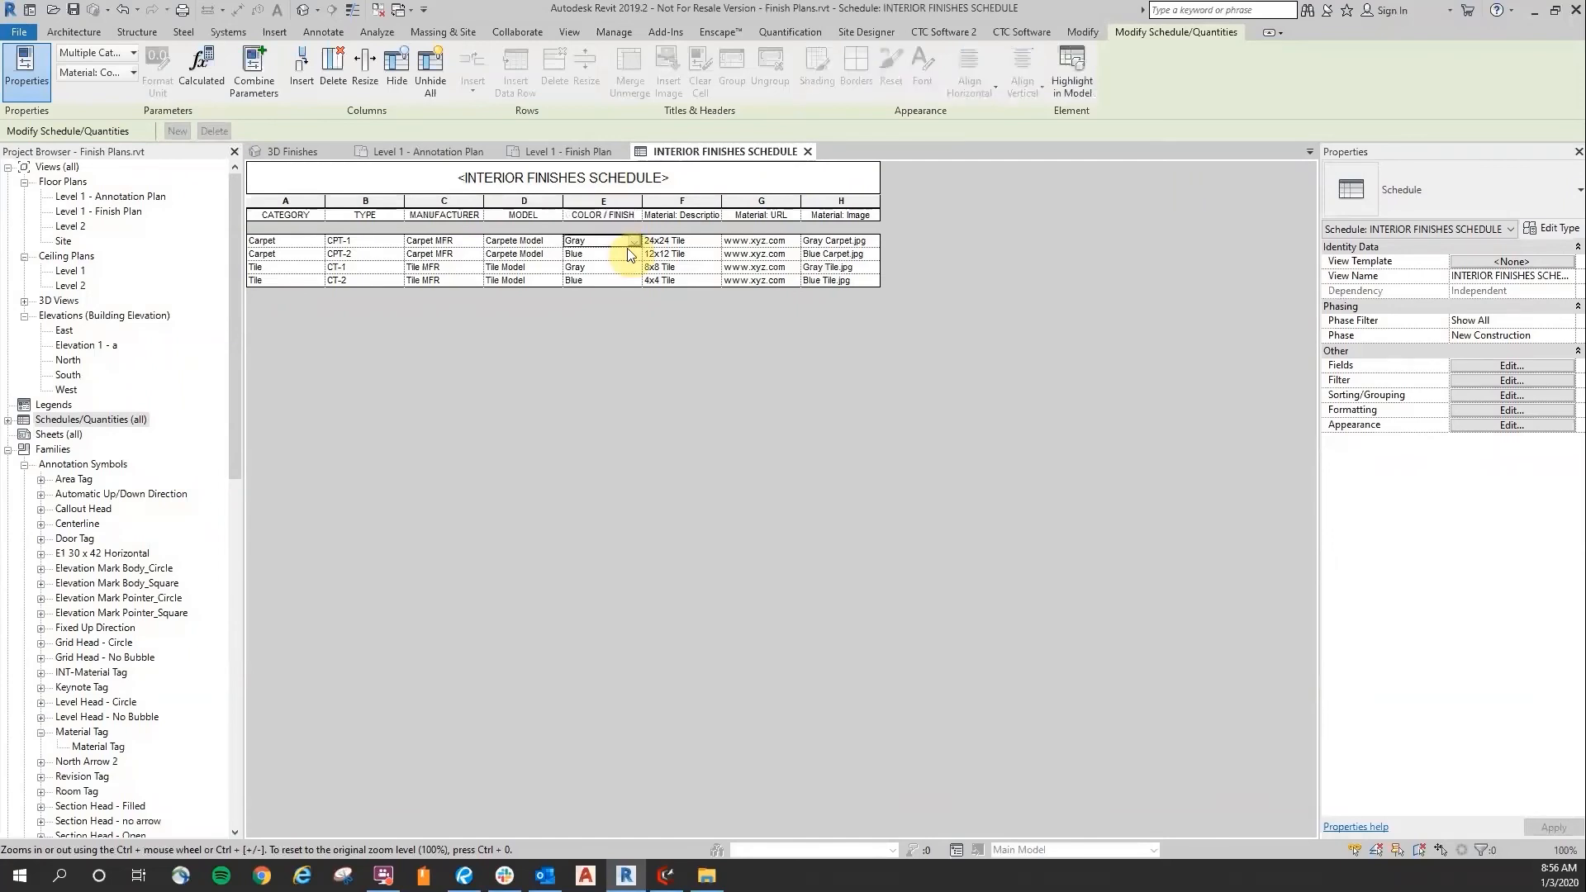
Step: Rename the schedule's Material: Description column heading to SIZE
{"action": "left_click", "coordinate": [715, 216]}
{"action": "left_click", "coordinate": [715, 215]}
{"action": "type", "text": "SIZ"}
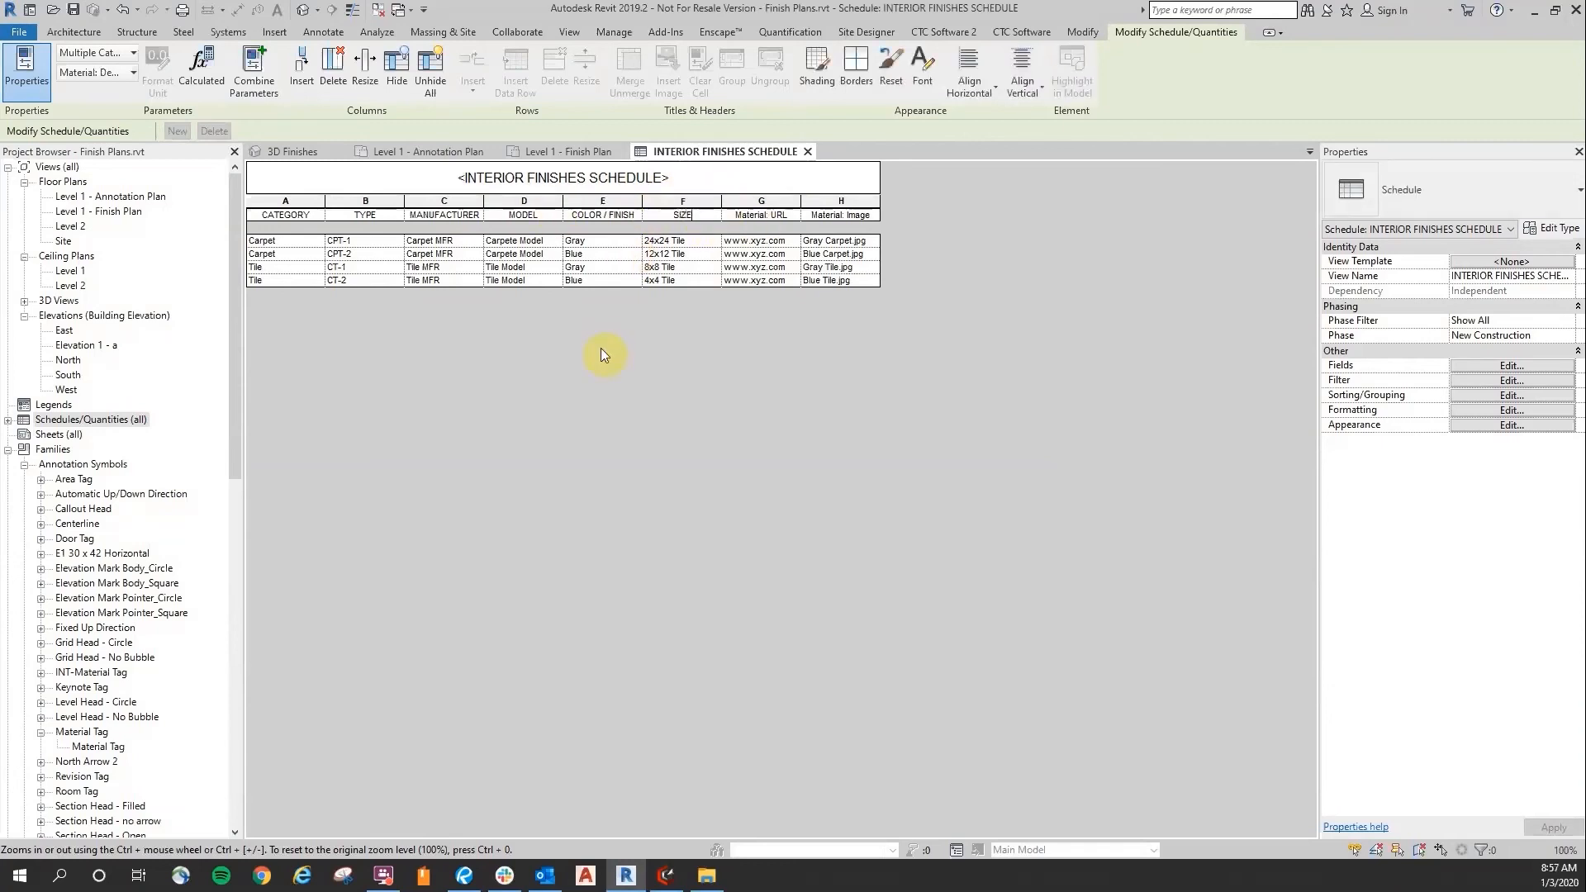
{"action": "type", "text": "E"}
{"action": "key", "text": "Return"}
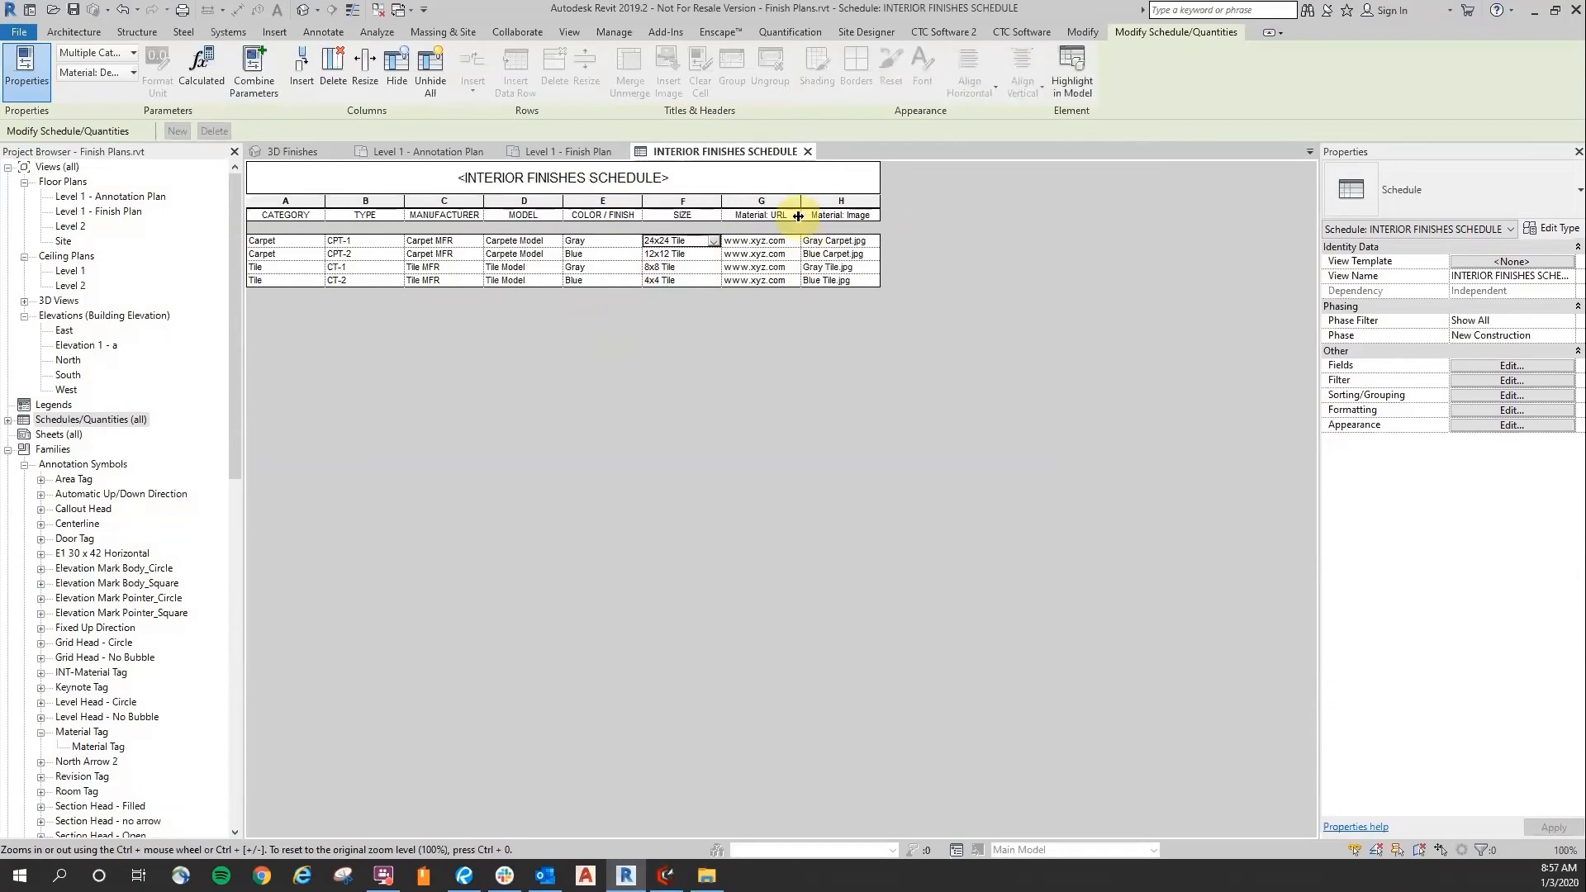
Step: Shorten the Material: URL heading to URL and rename the Material: Image heading to IMAGE
{"action": "left_click", "coordinate": [748, 214]}
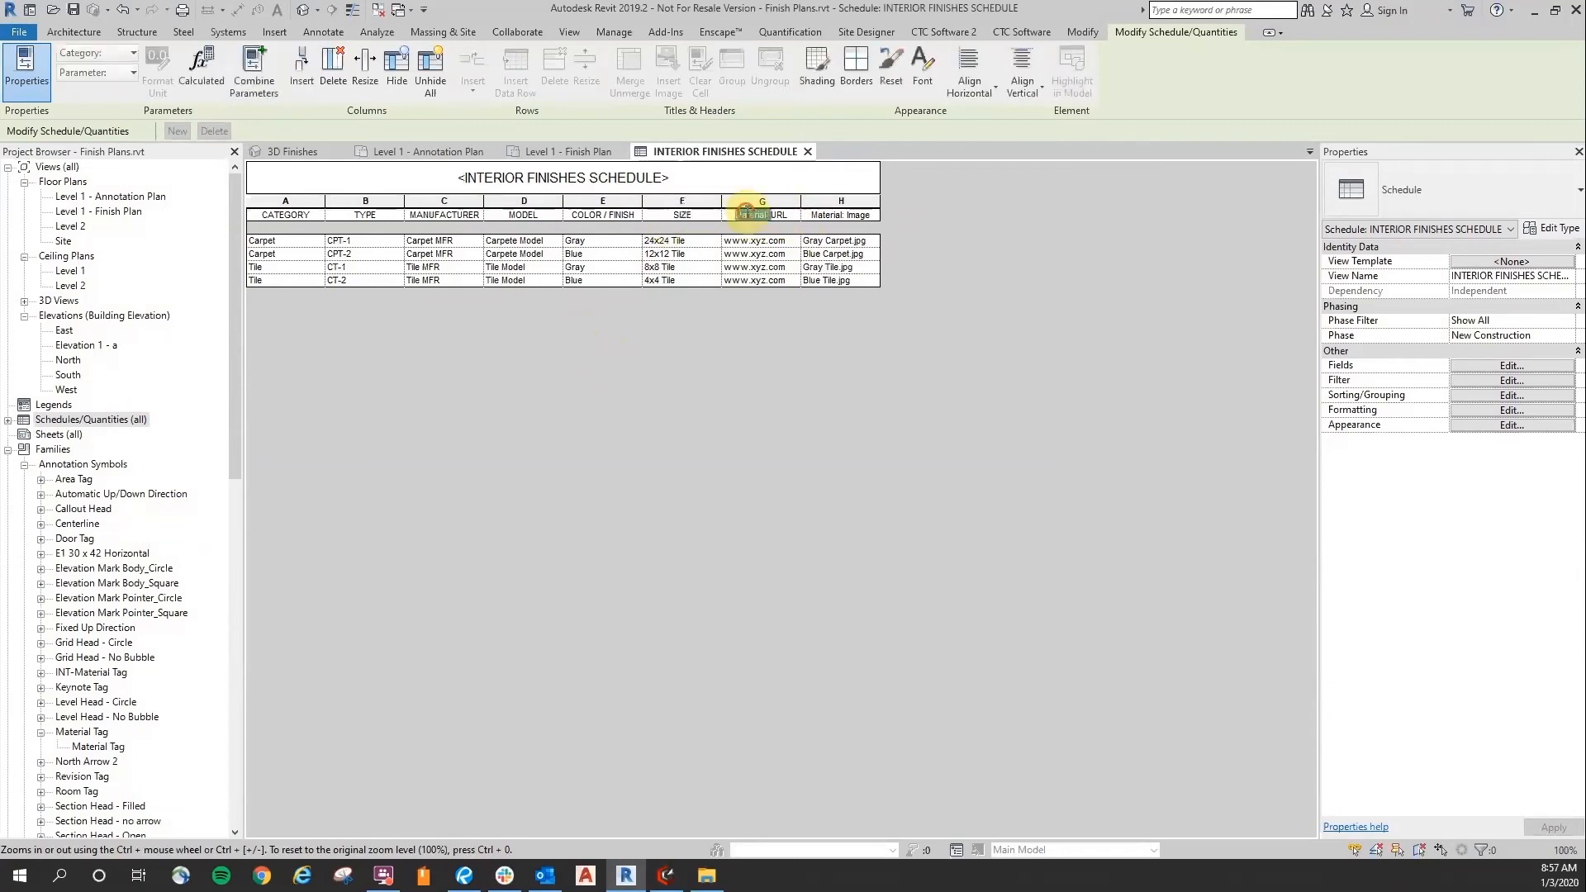
{"action": "key", "text": "BackSpace"}
{"action": "left_click", "coordinate": [846, 215]}
{"action": "left_click_drag", "start_coordinate": [870, 214], "coordinate": [748, 269]}
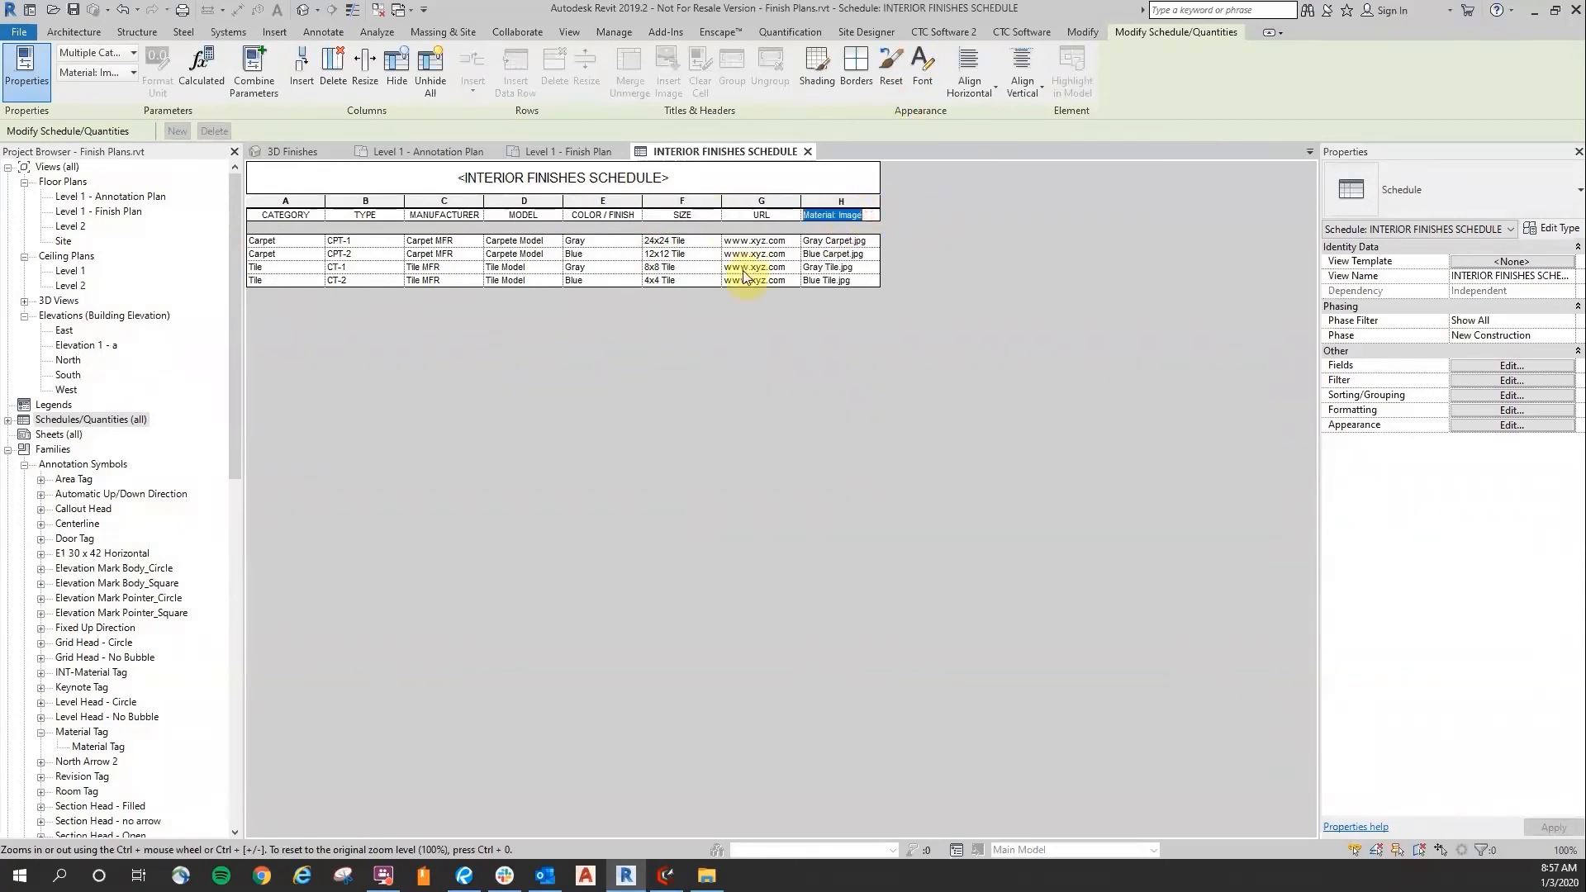
{"action": "type", "text": "IMAGE"}
{"action": "key", "text": "Return"}
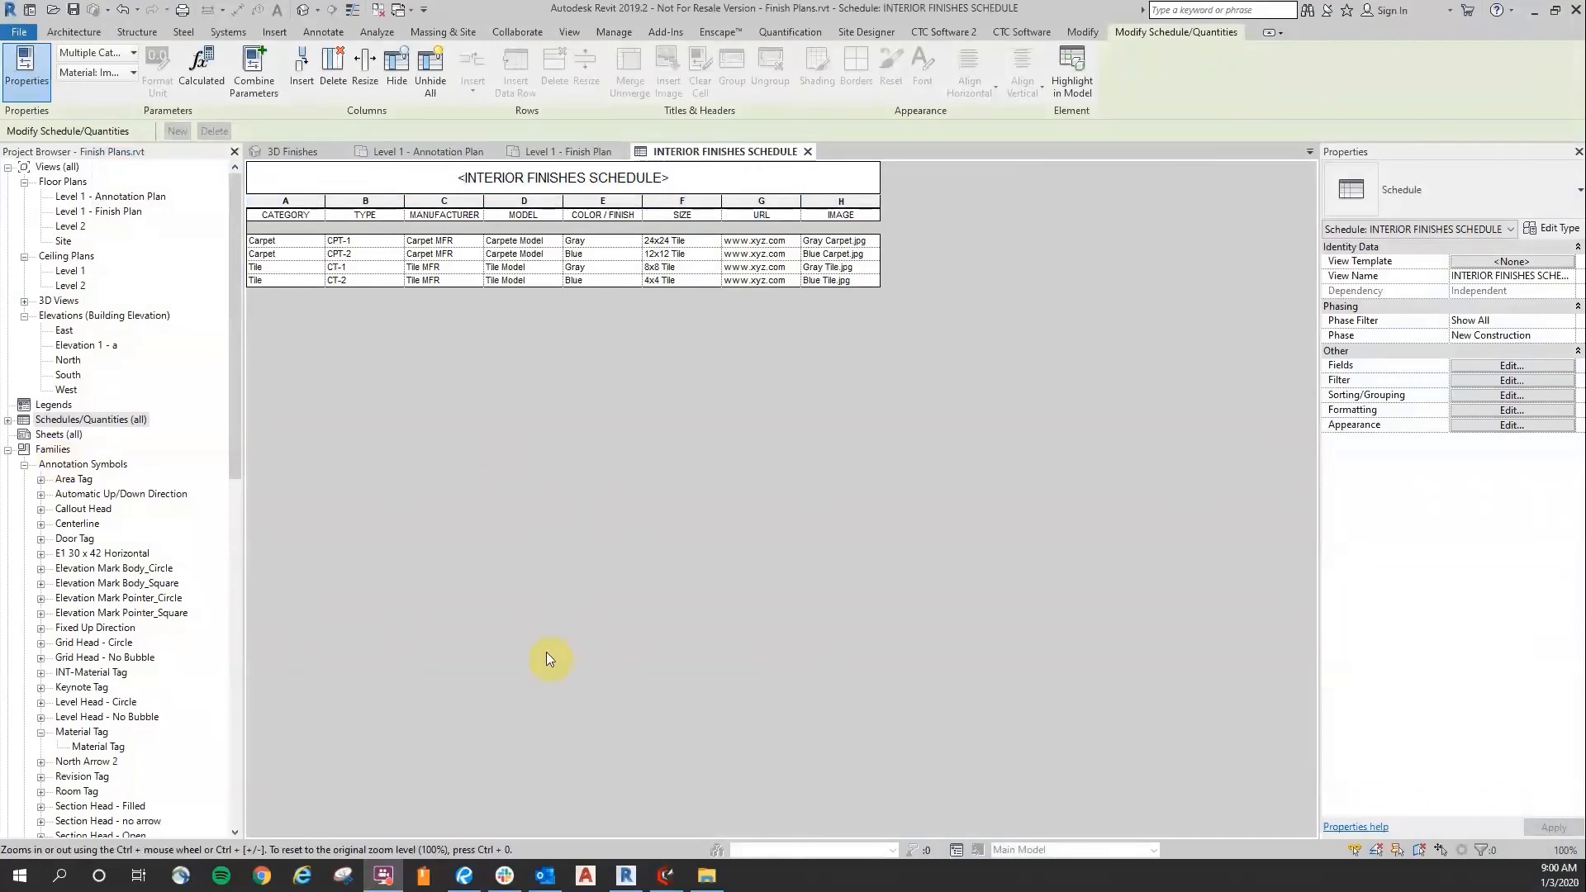
Step: Create a new sheet with the E1 30 x 42 Horizontal titleblock
{"action": "right_click", "coordinate": [52, 436]}
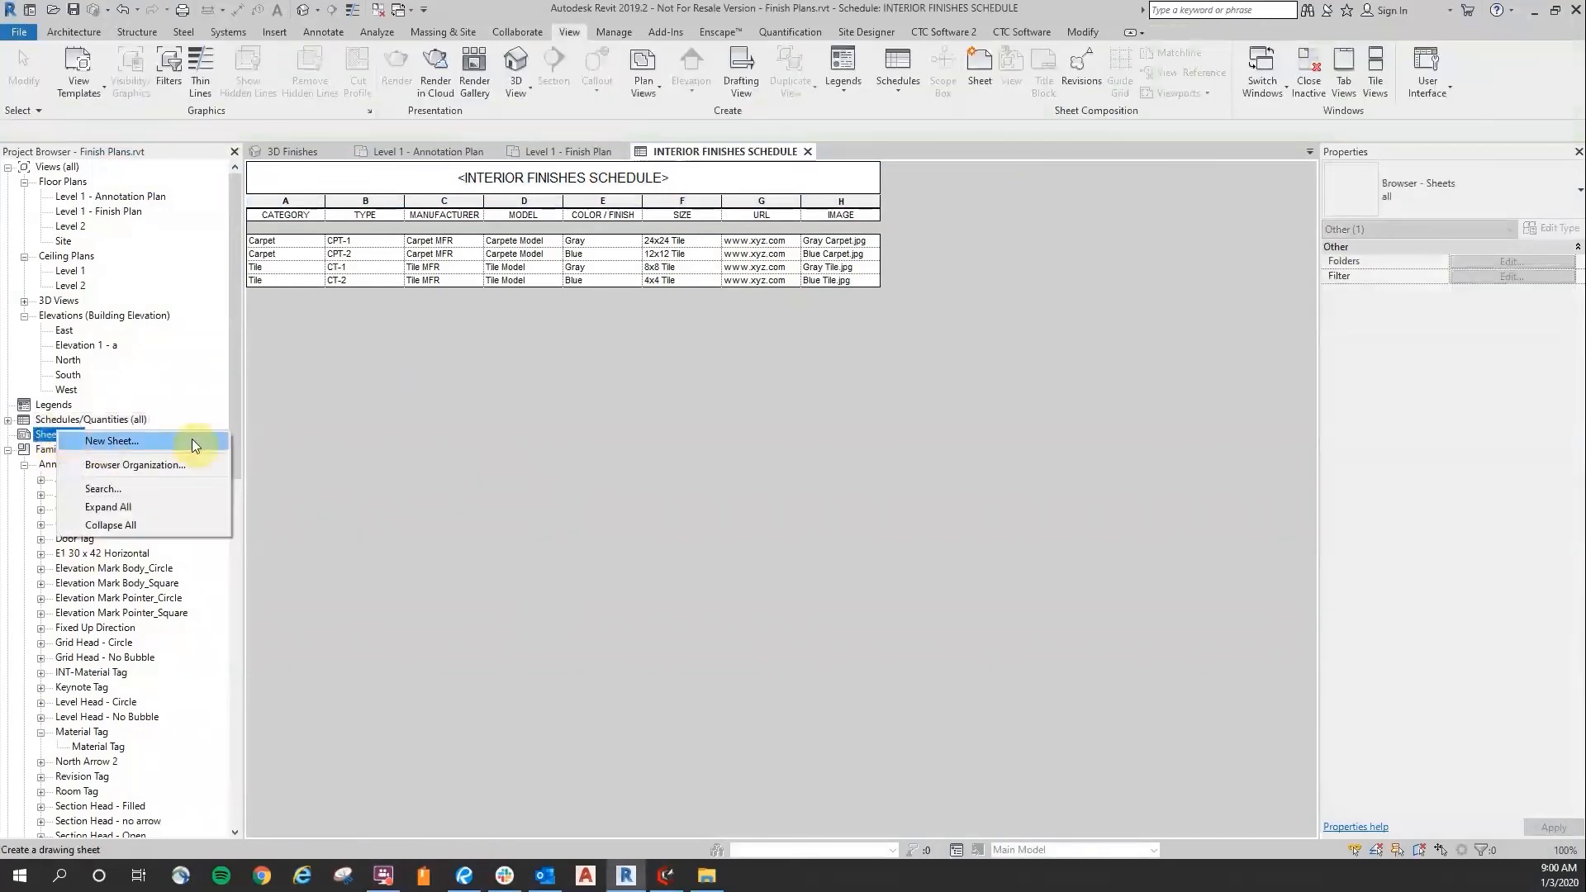
{"action": "left_click", "coordinate": [192, 440]}
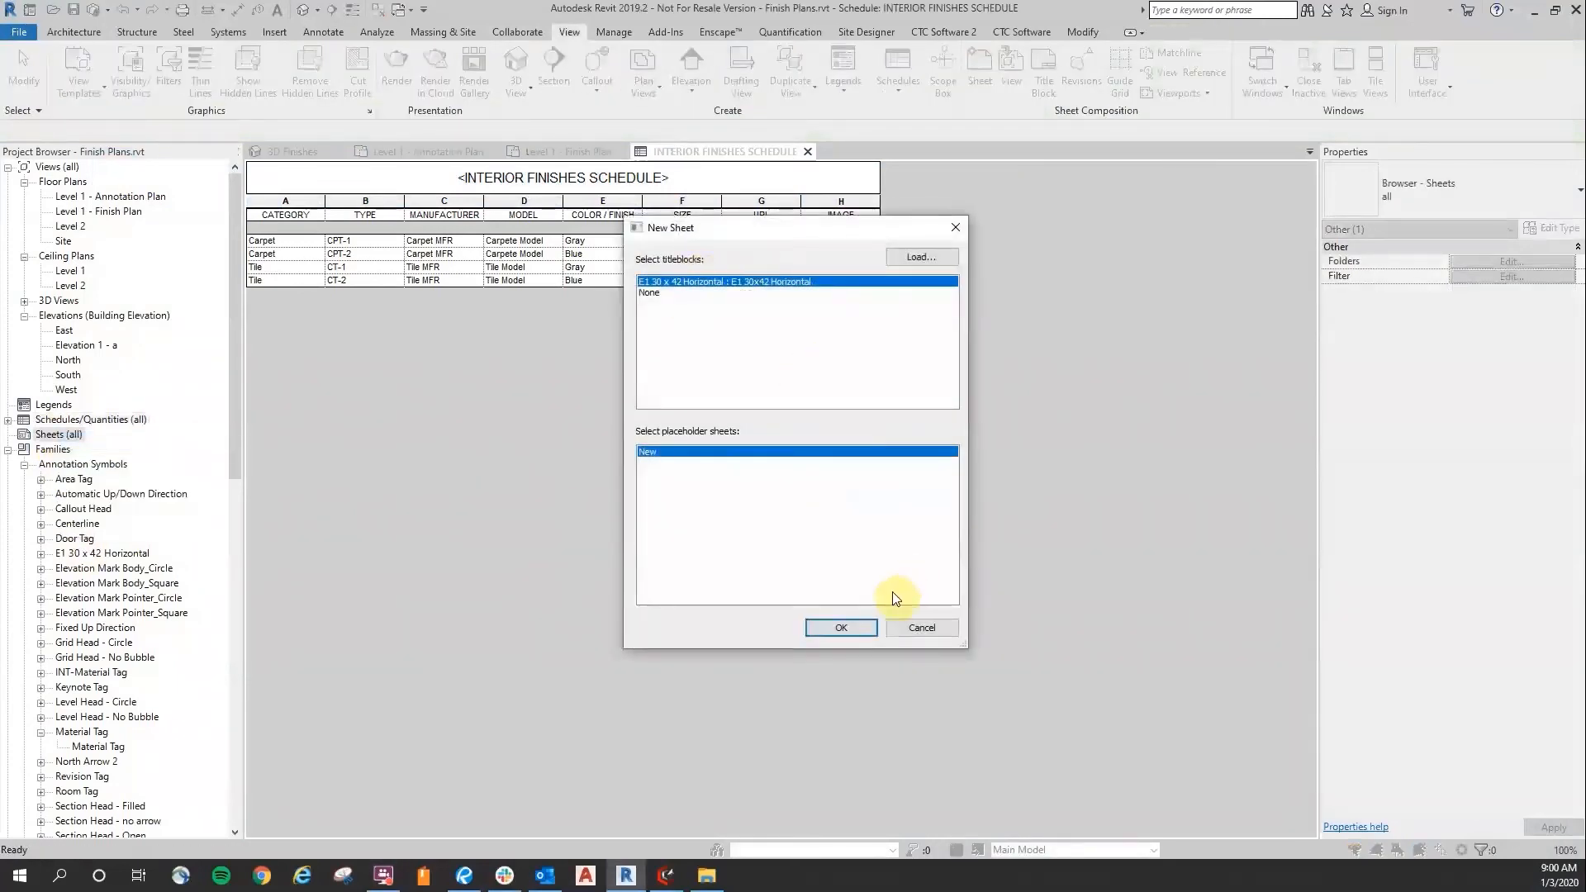
{"action": "left_click", "coordinate": [851, 627]}
Step: Change the sheet number in the title block to A101.1
{"action": "scroll", "coordinate": [1242, 662], "scroll_direction": "up", "scroll_amount": 5}
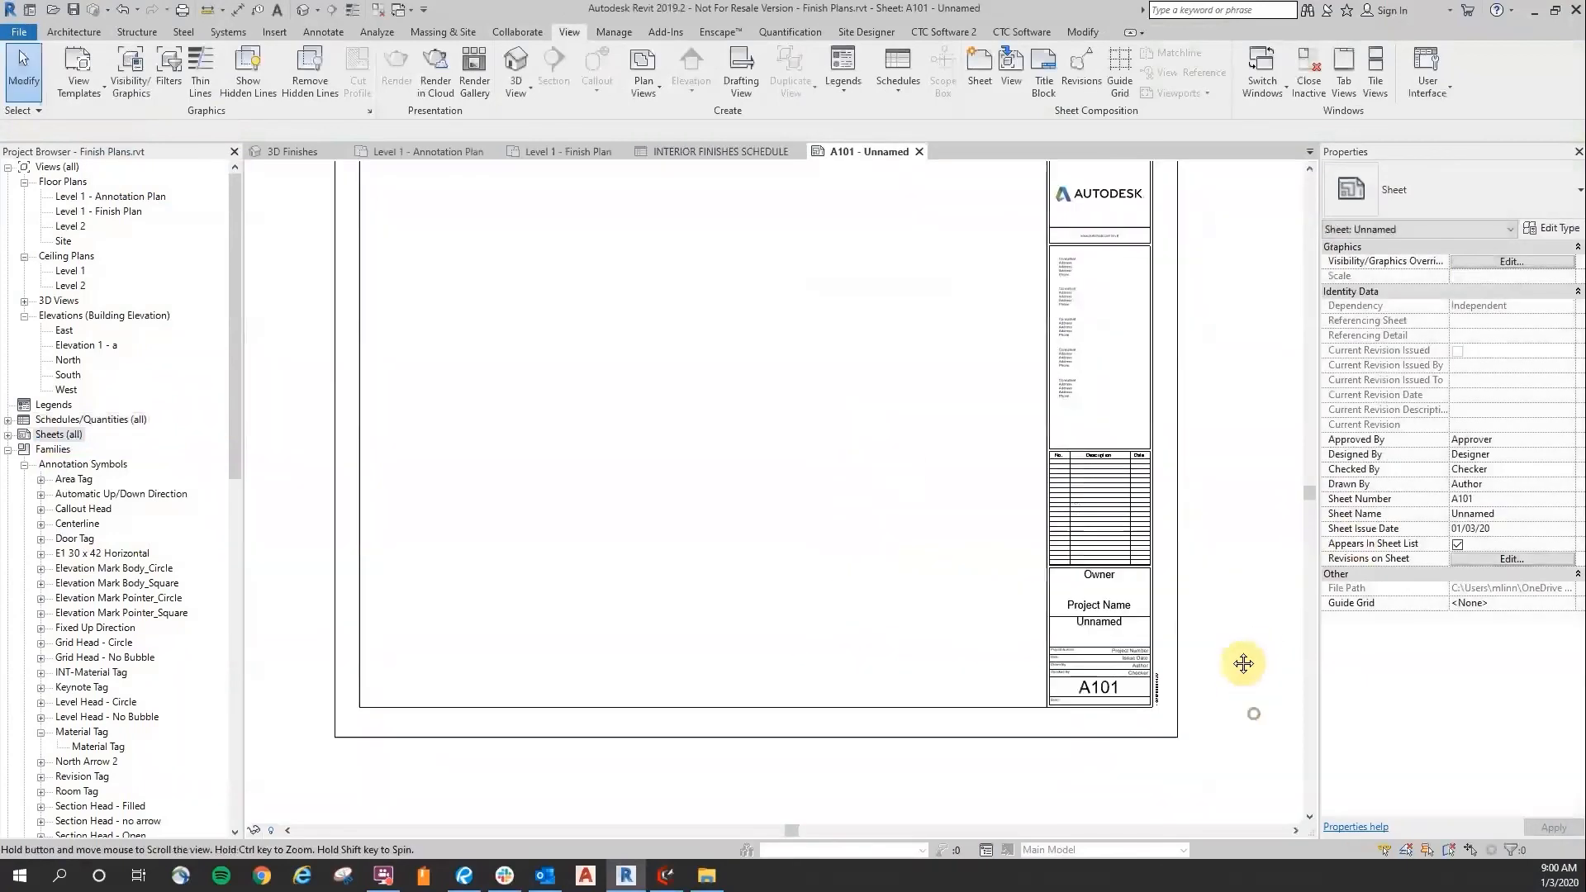
{"action": "left_click", "coordinate": [1066, 646]}
{"action": "left_click", "coordinate": [1061, 648]}
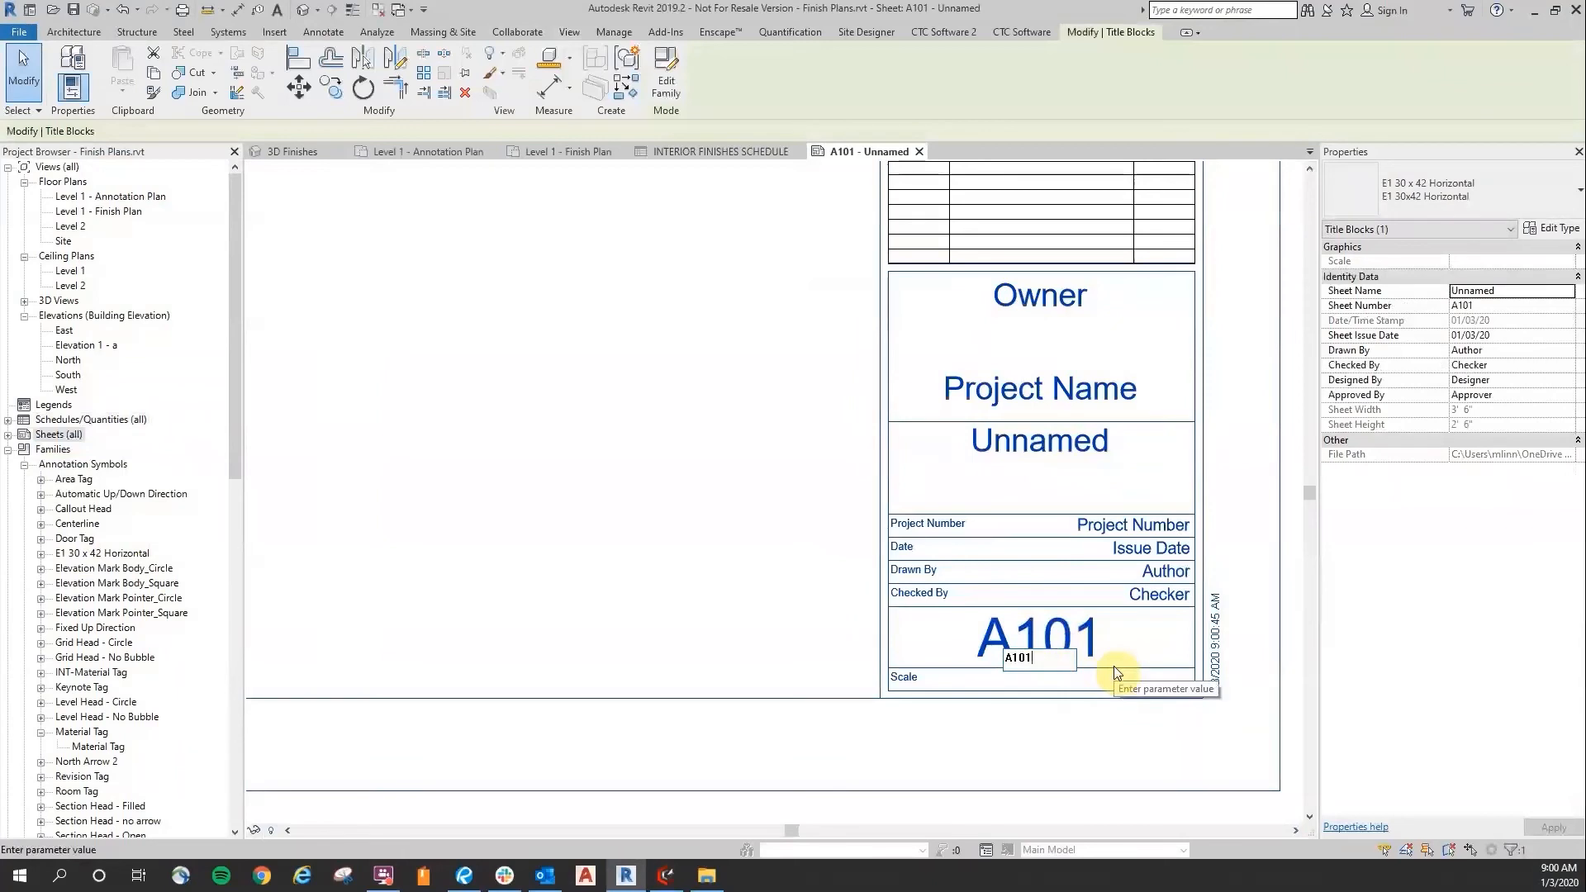
{"action": "type", "text": ".1"}
{"action": "key", "text": "Return"}
Step: Rename the sheet to FINISHES in the title block
{"action": "scroll", "coordinate": [753, 324], "scroll_direction": "down", "scroll_amount": 1}
{"action": "middle_click_drag", "start_coordinate": [753, 324], "coordinate": [740, 563]}
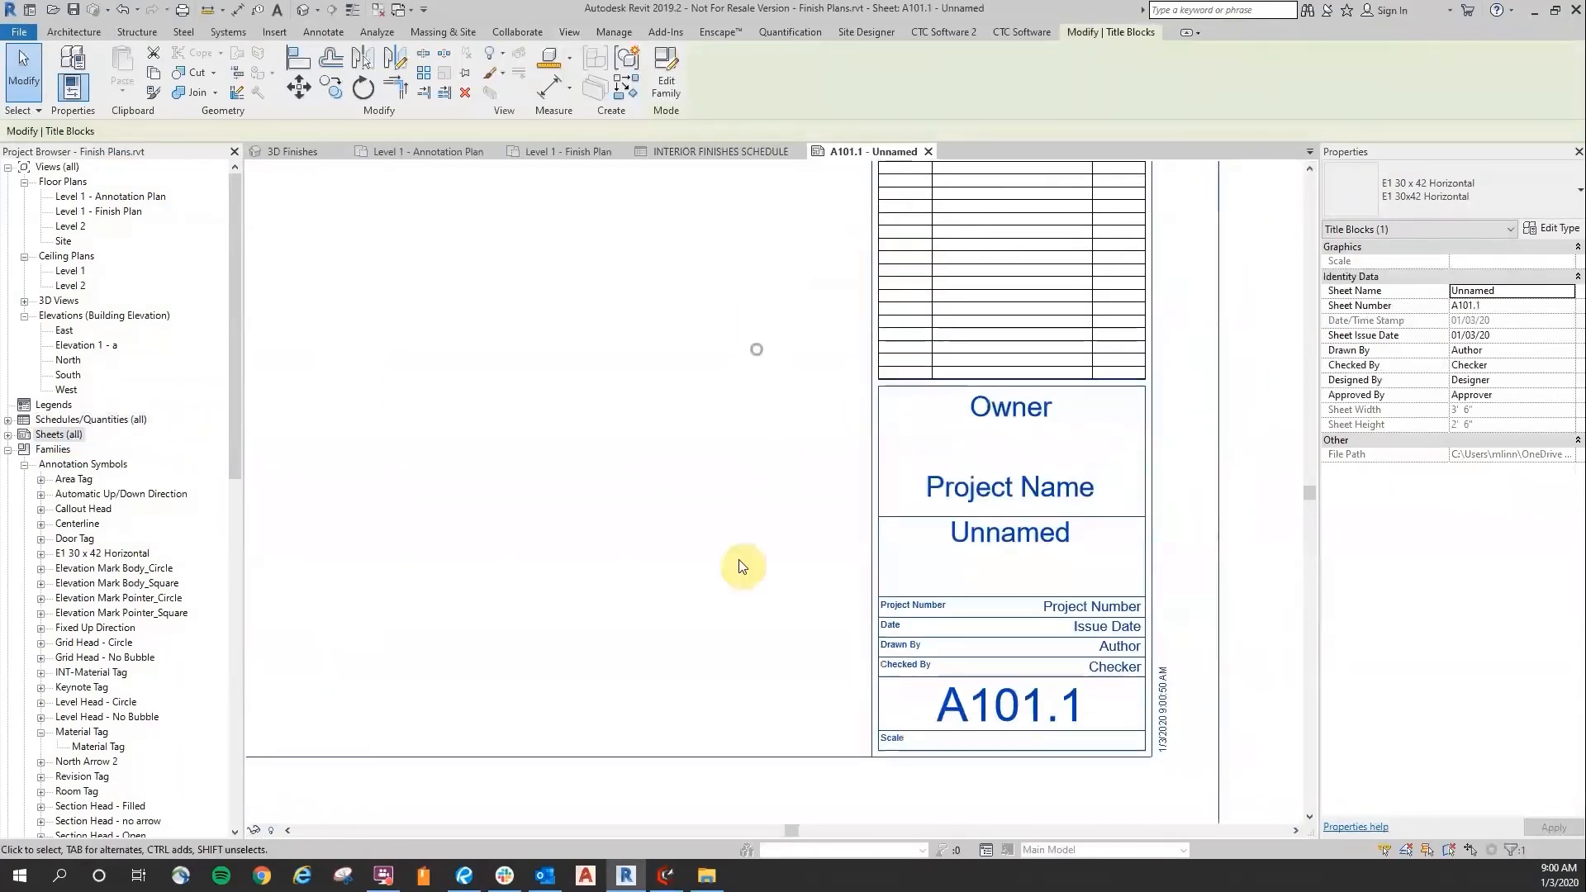
{"action": "left_click", "coordinate": [1008, 537]}
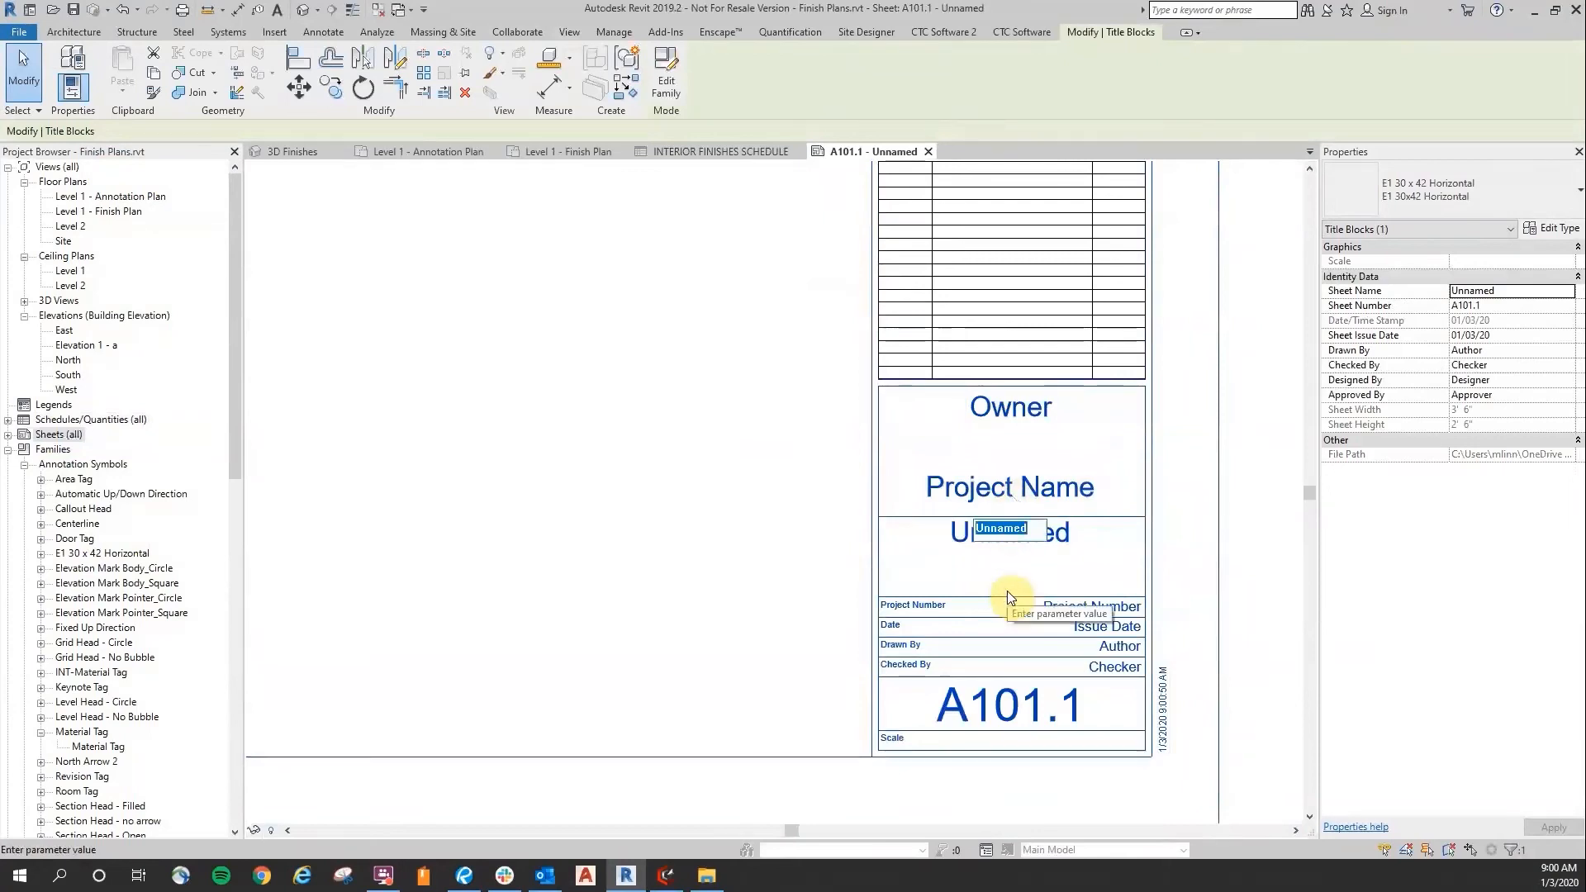
{"action": "type", "text": "F"}
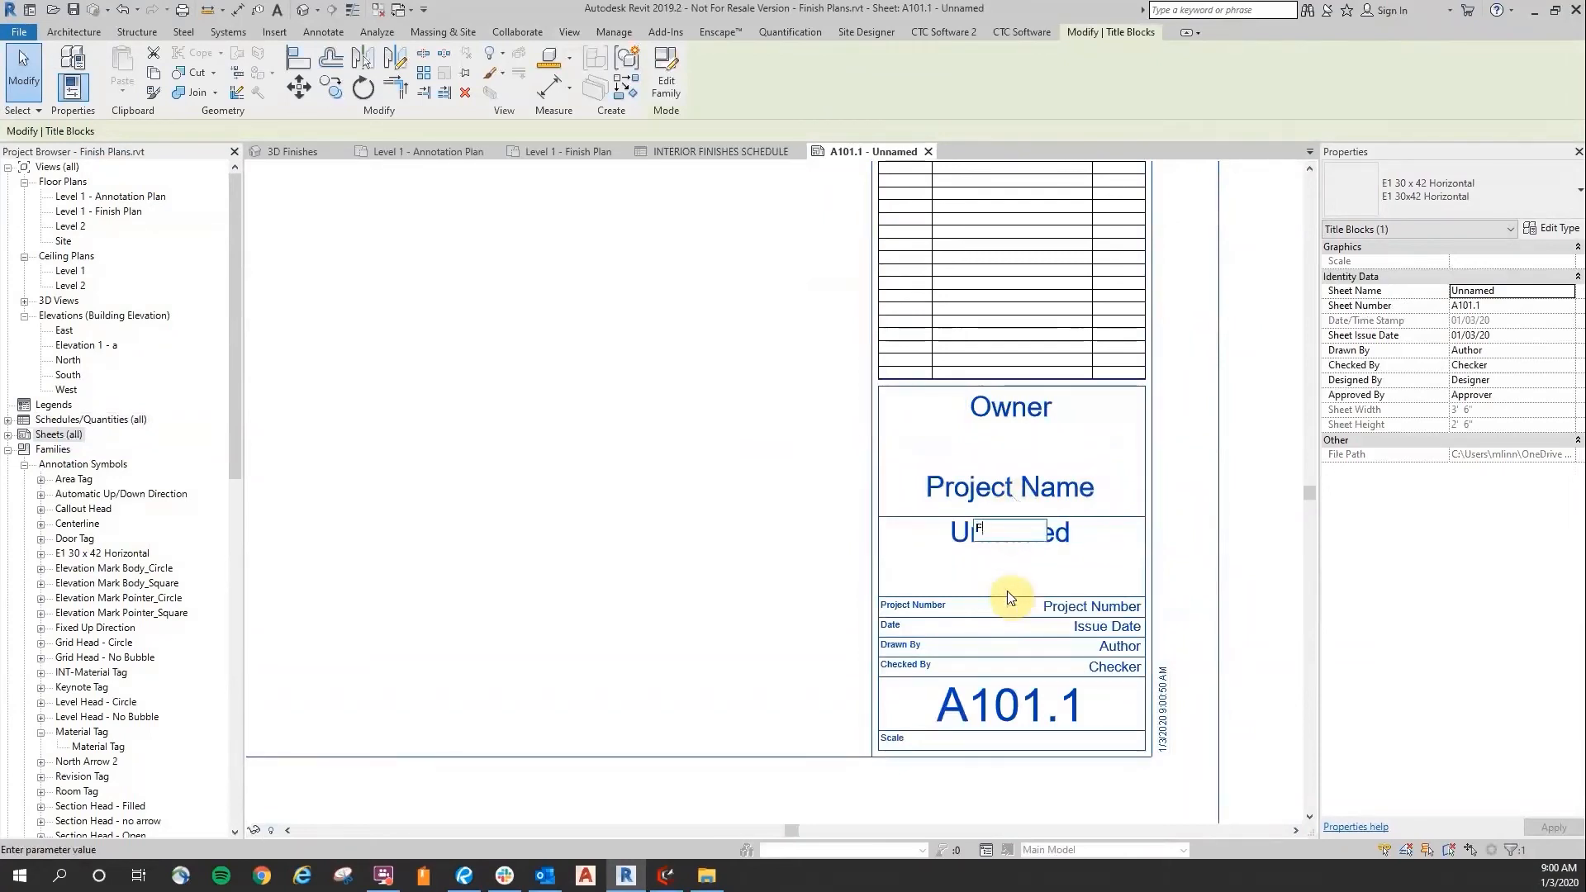
{"action": "type", "text": "lNISHES"}
{"action": "left_click", "coordinate": [909, 534]}
{"action": "left_click", "coordinate": [670, 403]}
Step: Place the INTERIOR FINISHES SCHEDULE in the upper-left area of sheet A101.1
{"action": "scroll", "coordinate": [668, 411], "scroll_direction": "down", "scroll_amount": 6}
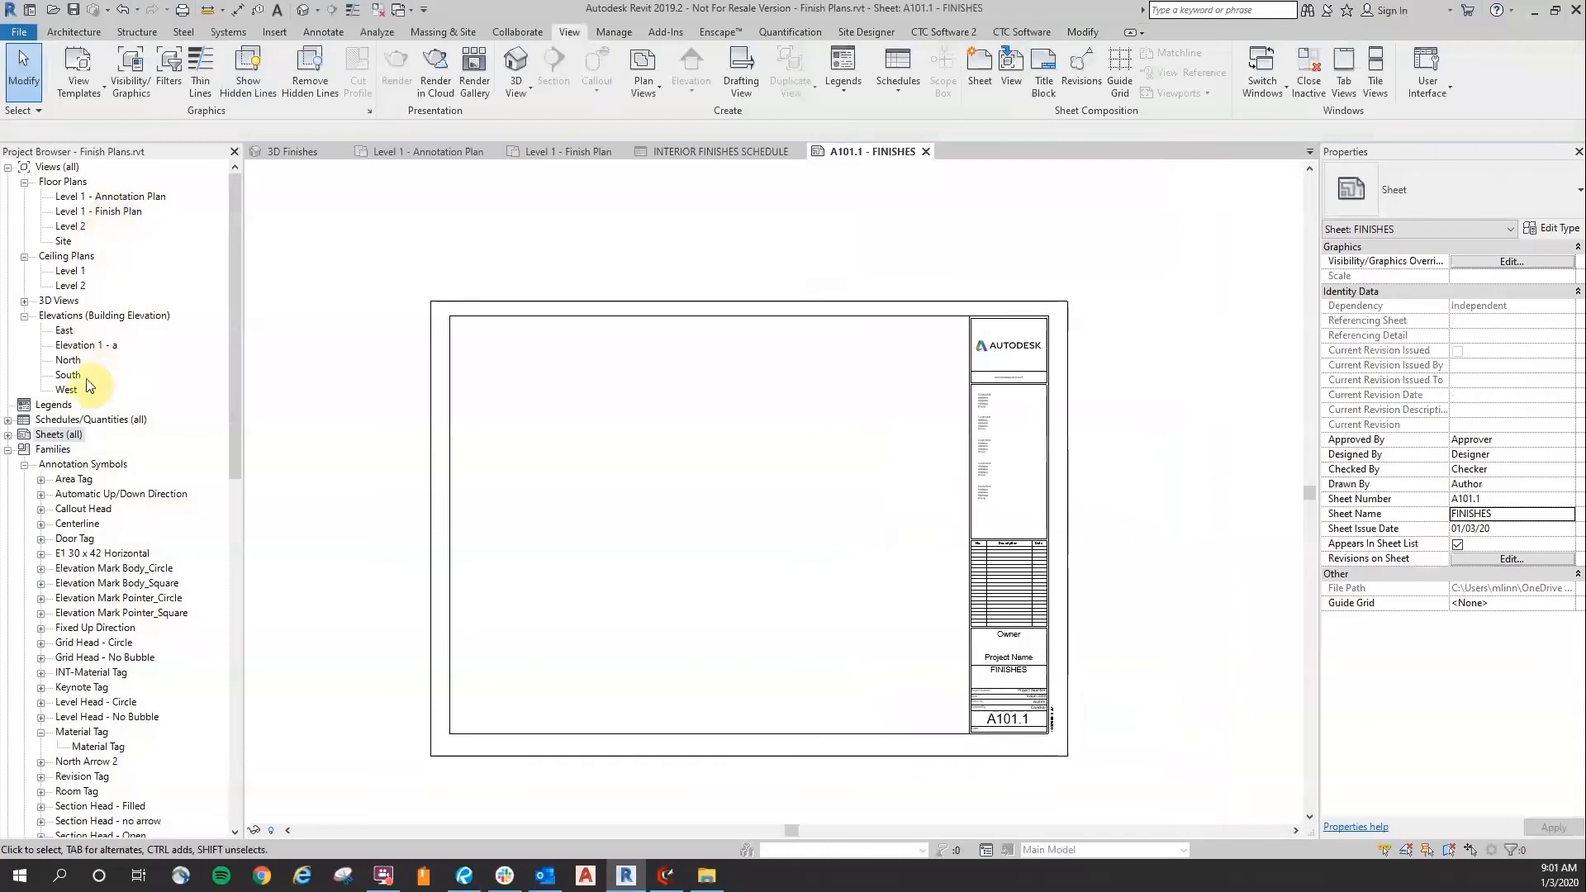
{"action": "left_click", "coordinate": [9, 420]}
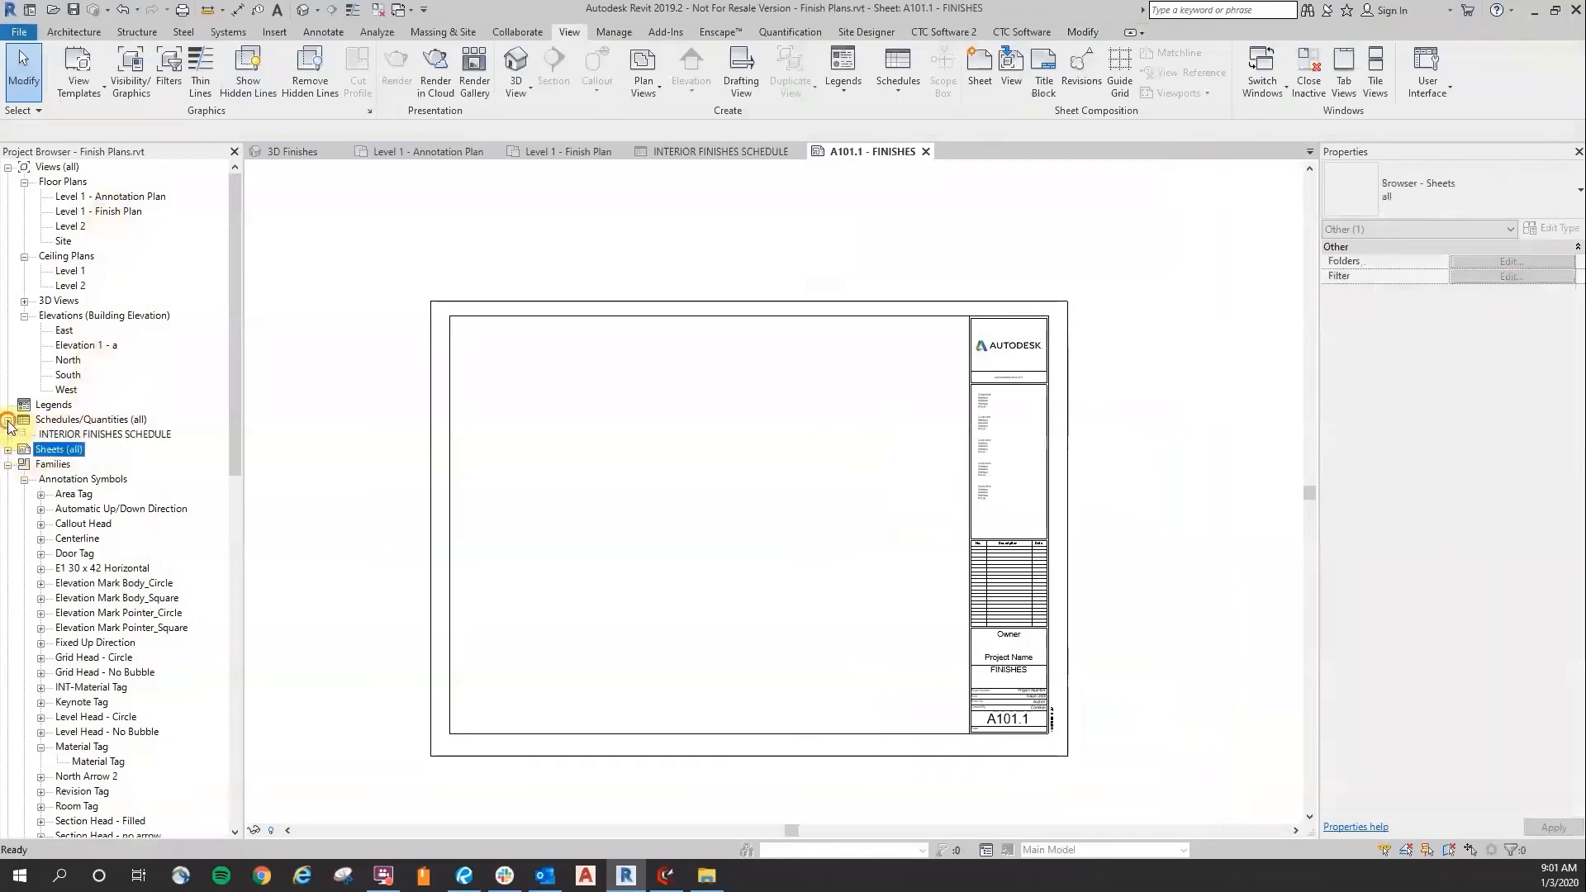
{"action": "left_click_drag", "start_coordinate": [104, 434], "coordinate": [907, 479]}
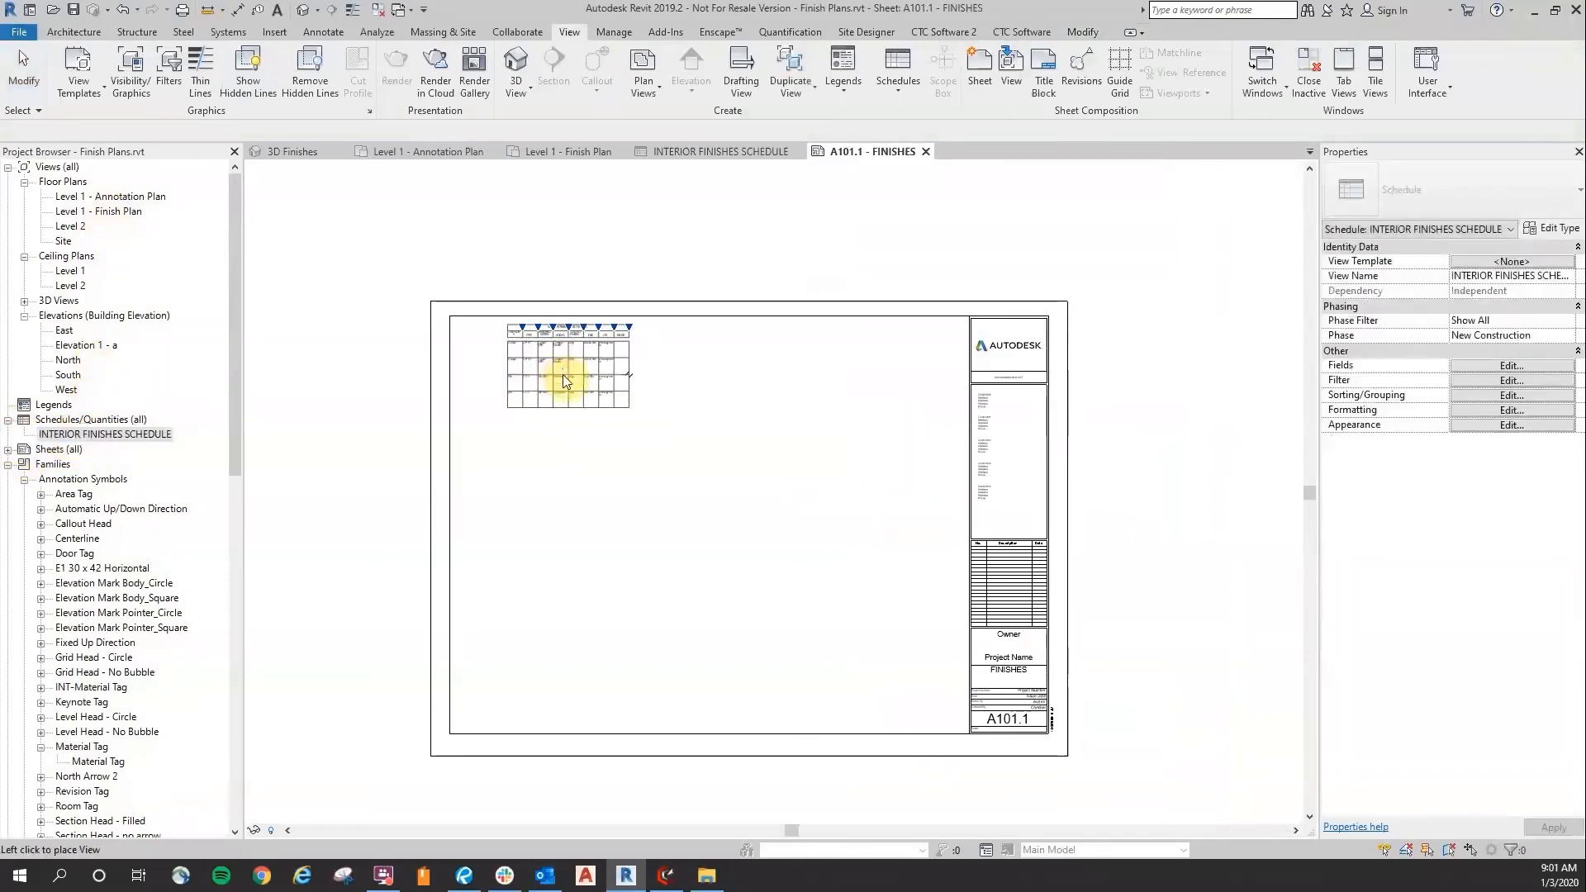
{"action": "left_click", "coordinate": [483, 340]}
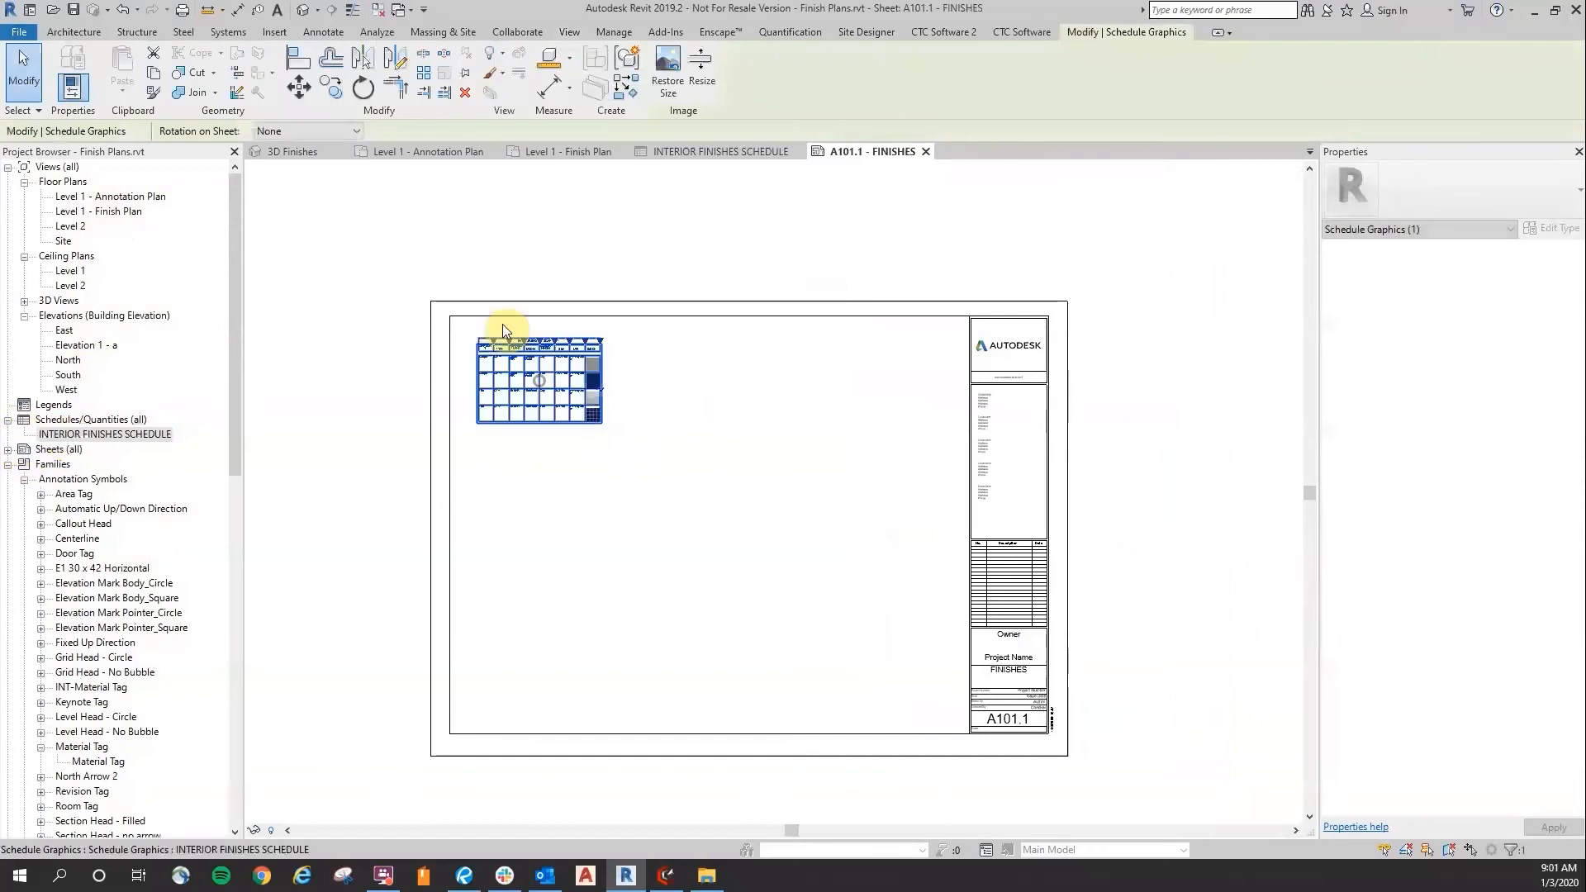
Step: Place the Level 1 - Finish Plan view in the empty area to the right of the sheet border
{"action": "left_click", "coordinate": [115, 211]}
{"action": "left_click_drag", "start_coordinate": [116, 212], "coordinate": [687, 393]}
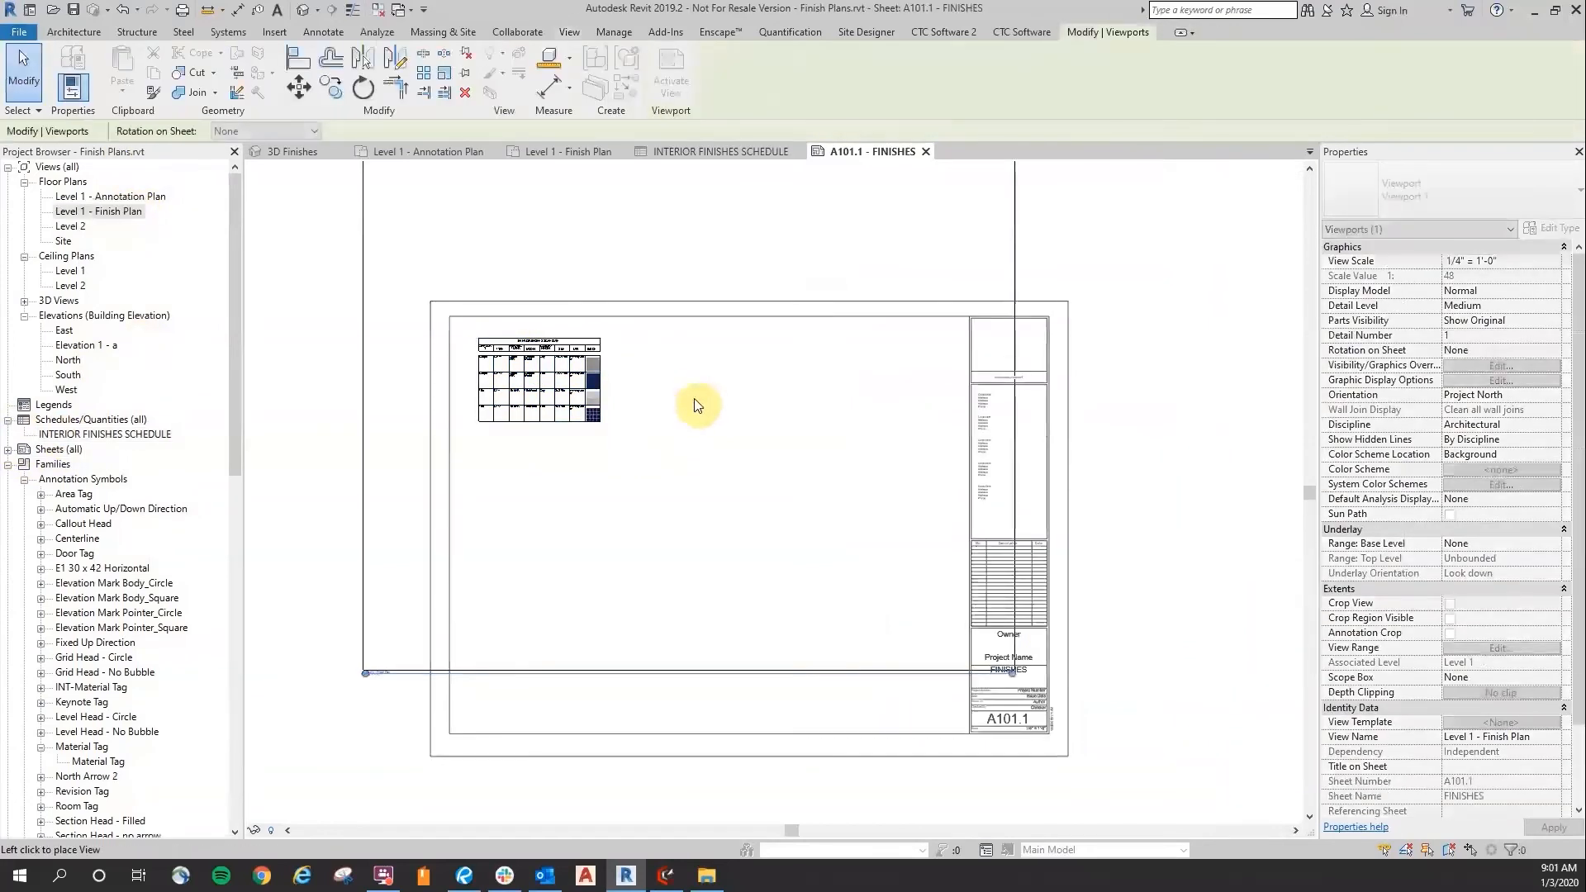
{"action": "scroll", "coordinate": [710, 437], "scroll_direction": "down", "scroll_amount": 2}
{"action": "middle_click_drag", "start_coordinate": [710, 436], "coordinate": [538, 396]}
{"action": "left_click", "coordinate": [895, 492]}
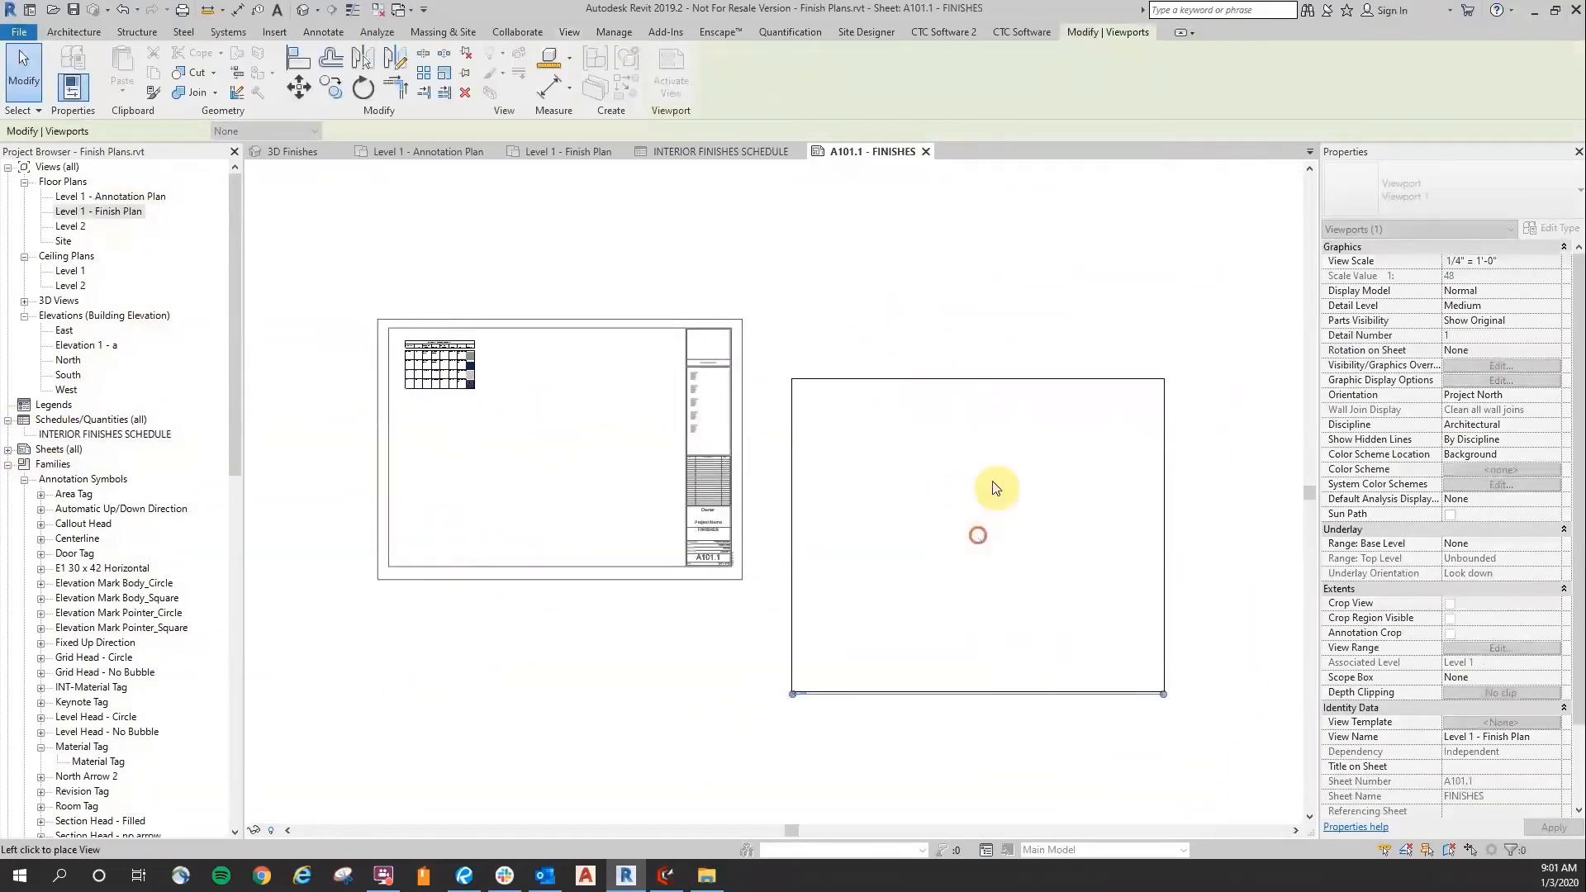
{"action": "left_click", "coordinate": [872, 221]}
Step: Place the 3D Finishes view in the empty area below the sheet border
{"action": "scroll", "coordinate": [999, 520], "scroll_direction": "up", "scroll_amount": 4}
{"action": "scroll", "coordinate": [951, 523], "scroll_direction": "down", "scroll_amount": 5}
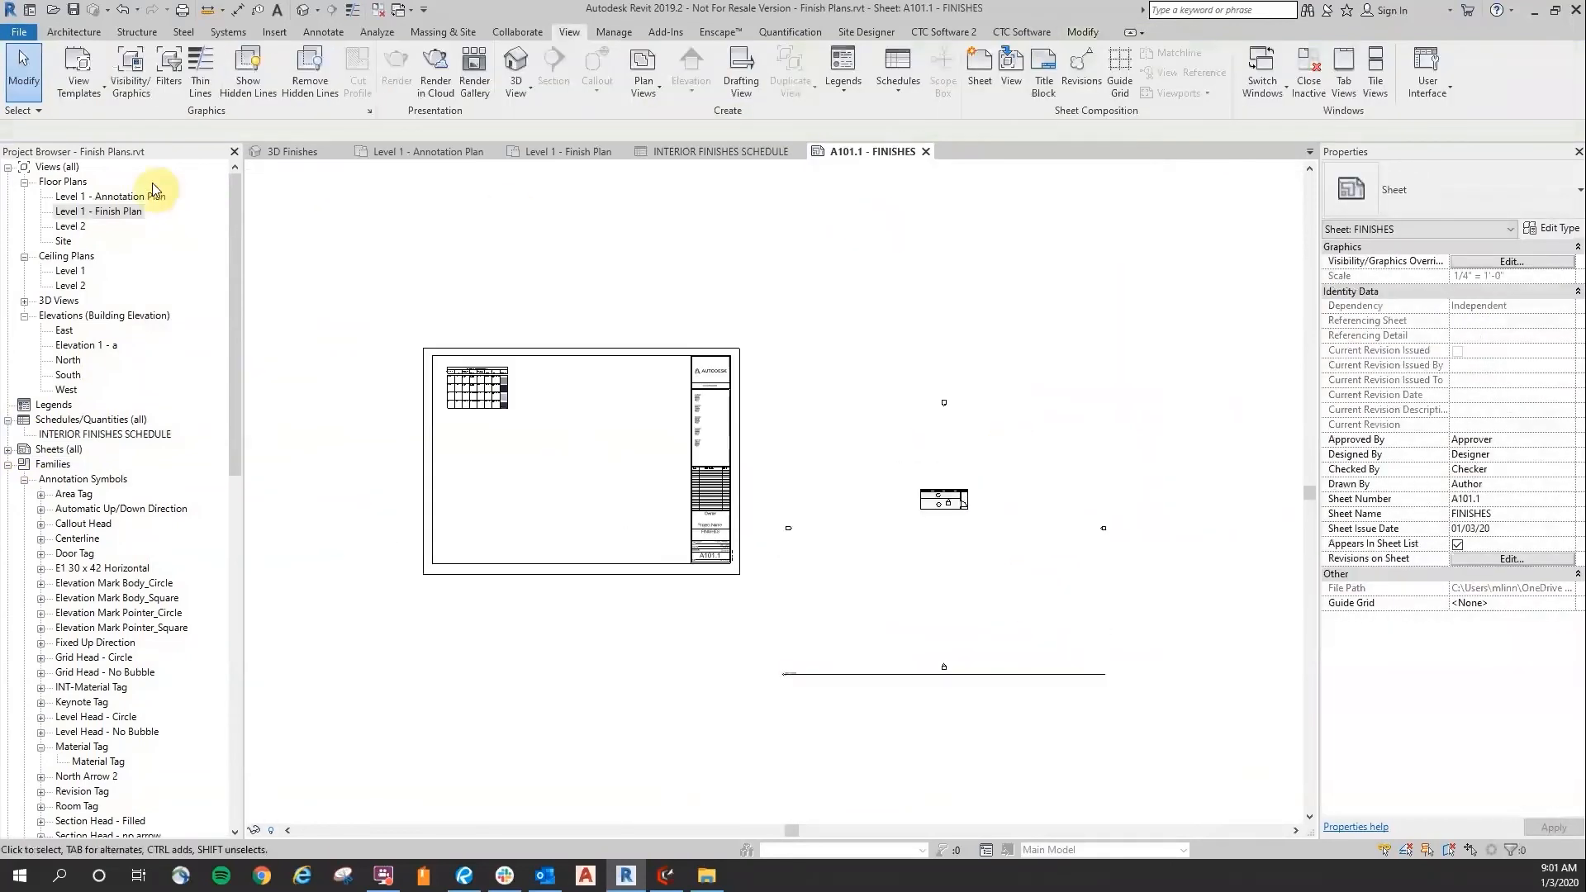
{"action": "left_click", "coordinate": [23, 302]}
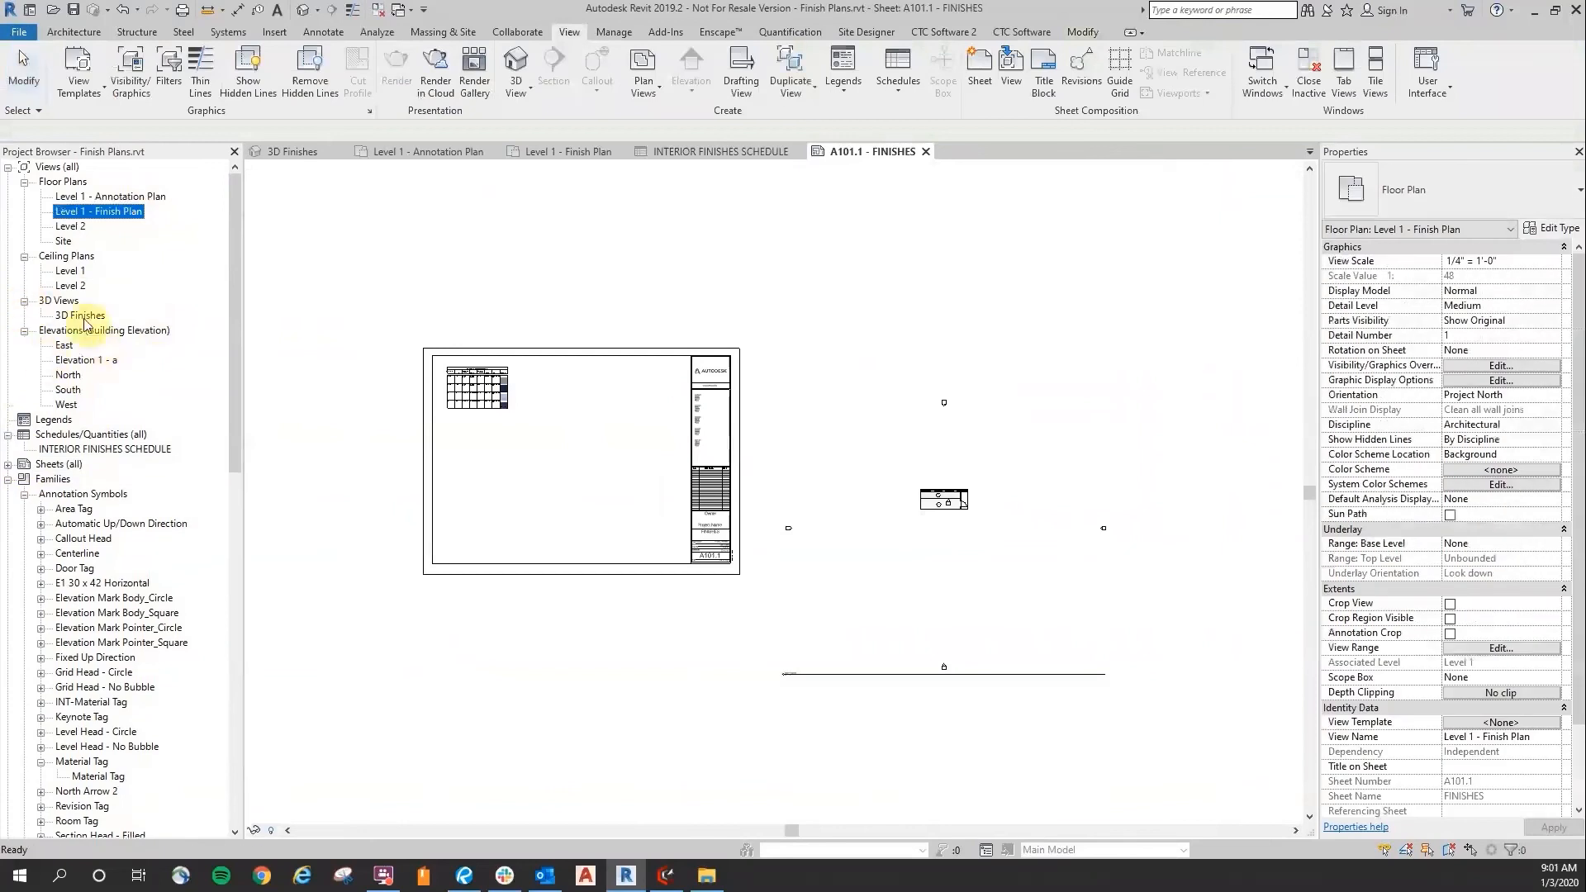
{"action": "left_click_drag", "start_coordinate": [80, 314], "coordinate": [796, 268]}
{"action": "scroll", "coordinate": [795, 273], "scroll_direction": "down", "scroll_amount": 2}
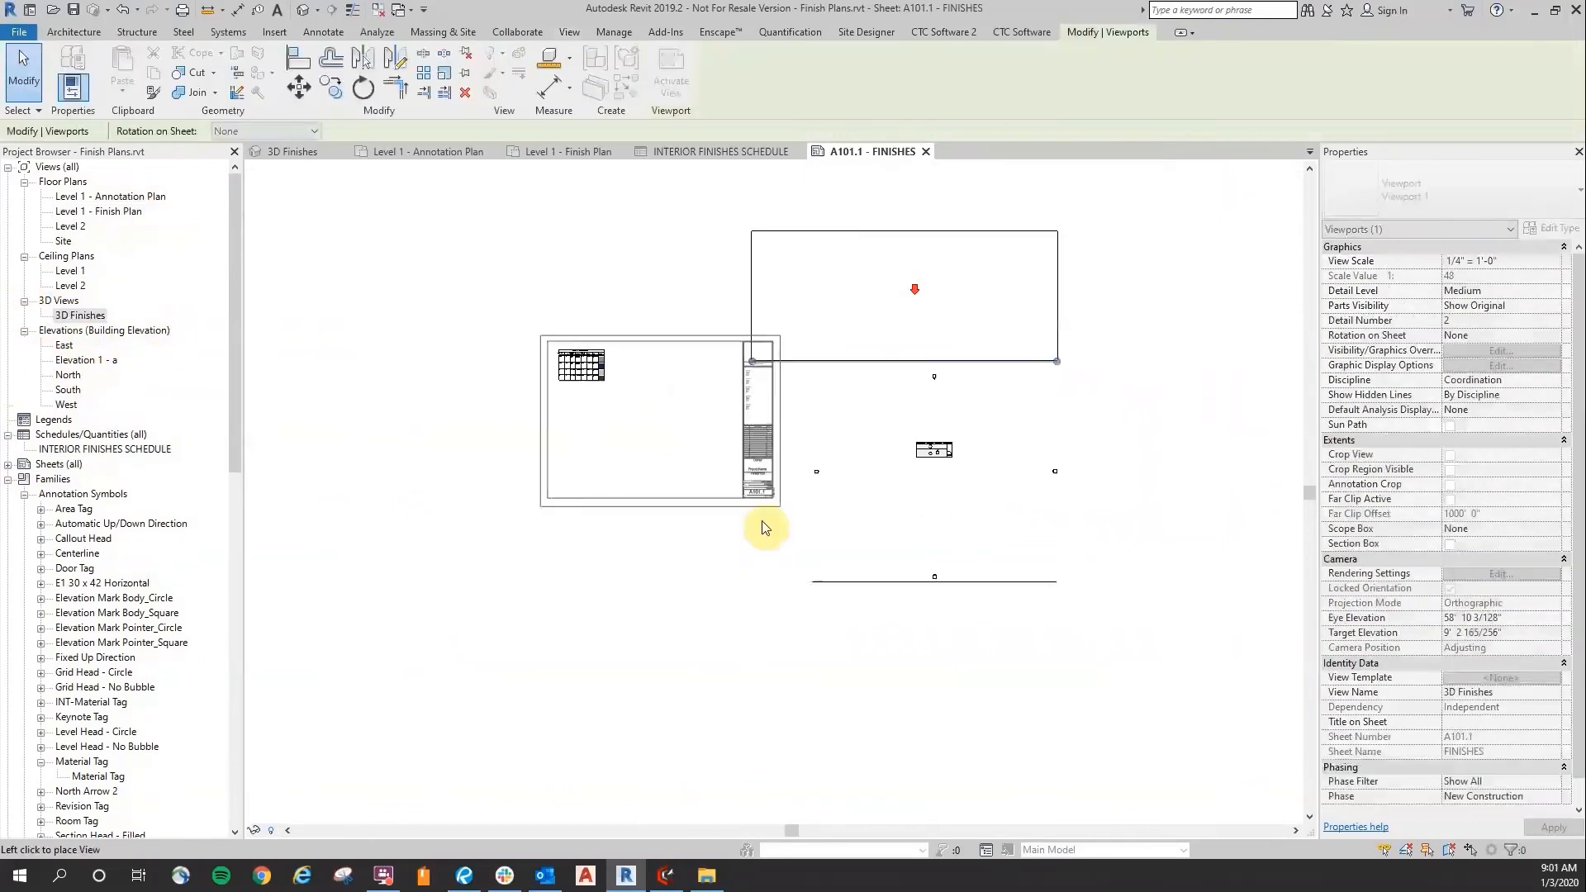
{"action": "left_click", "coordinate": [578, 659]}
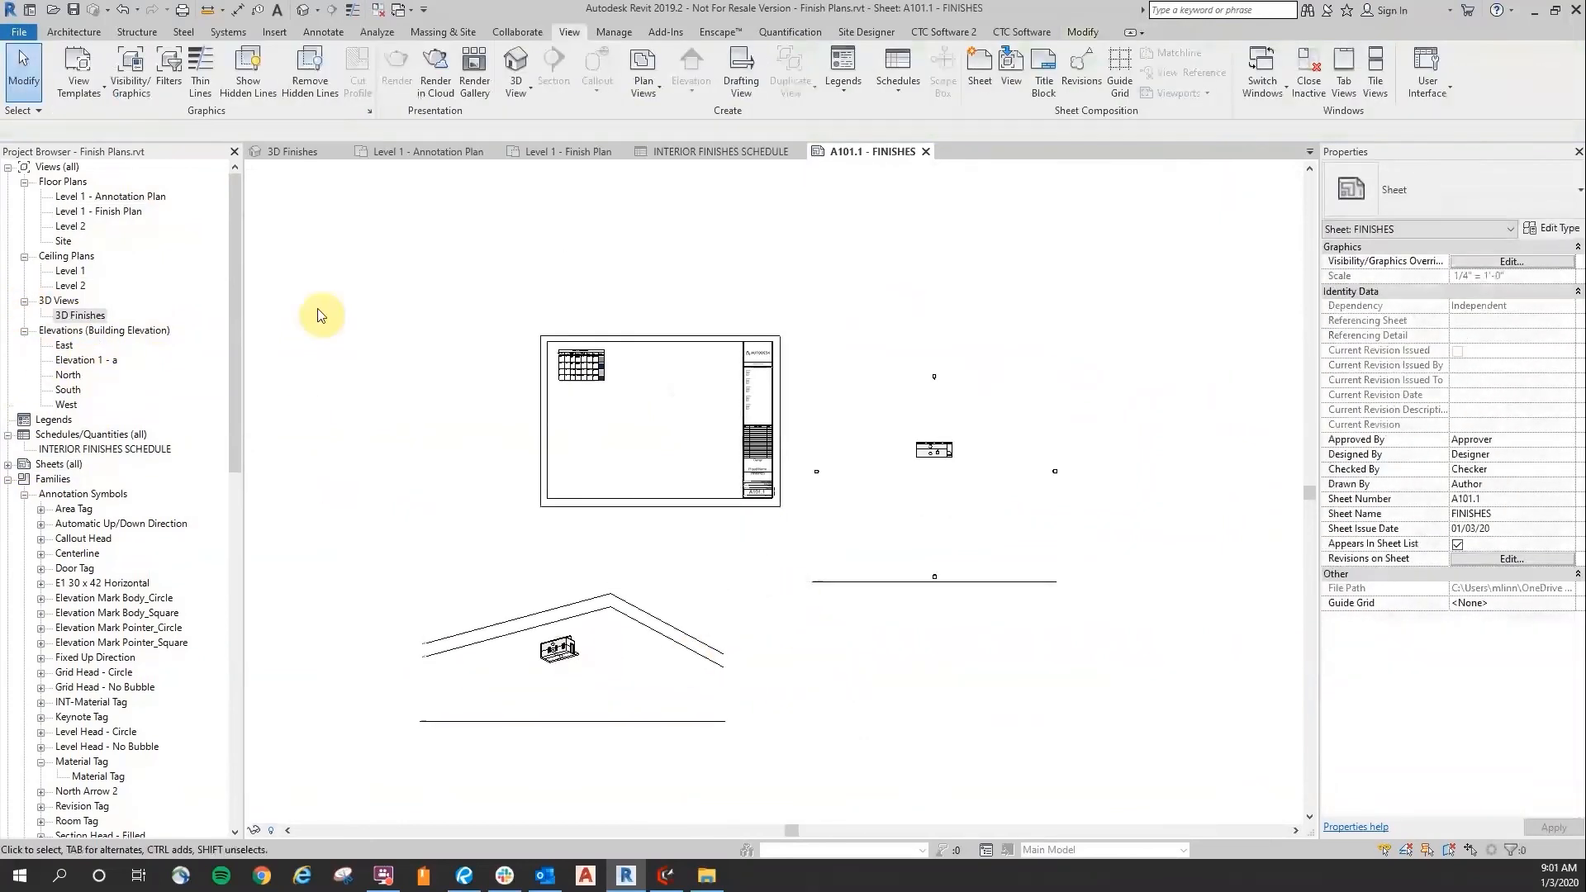
Step: Place the Elevation 1 - a view in the empty area above the sheet border
{"action": "left_click_drag", "start_coordinate": [74, 360], "coordinate": [786, 274]}
{"action": "left_click", "coordinate": [786, 274]}
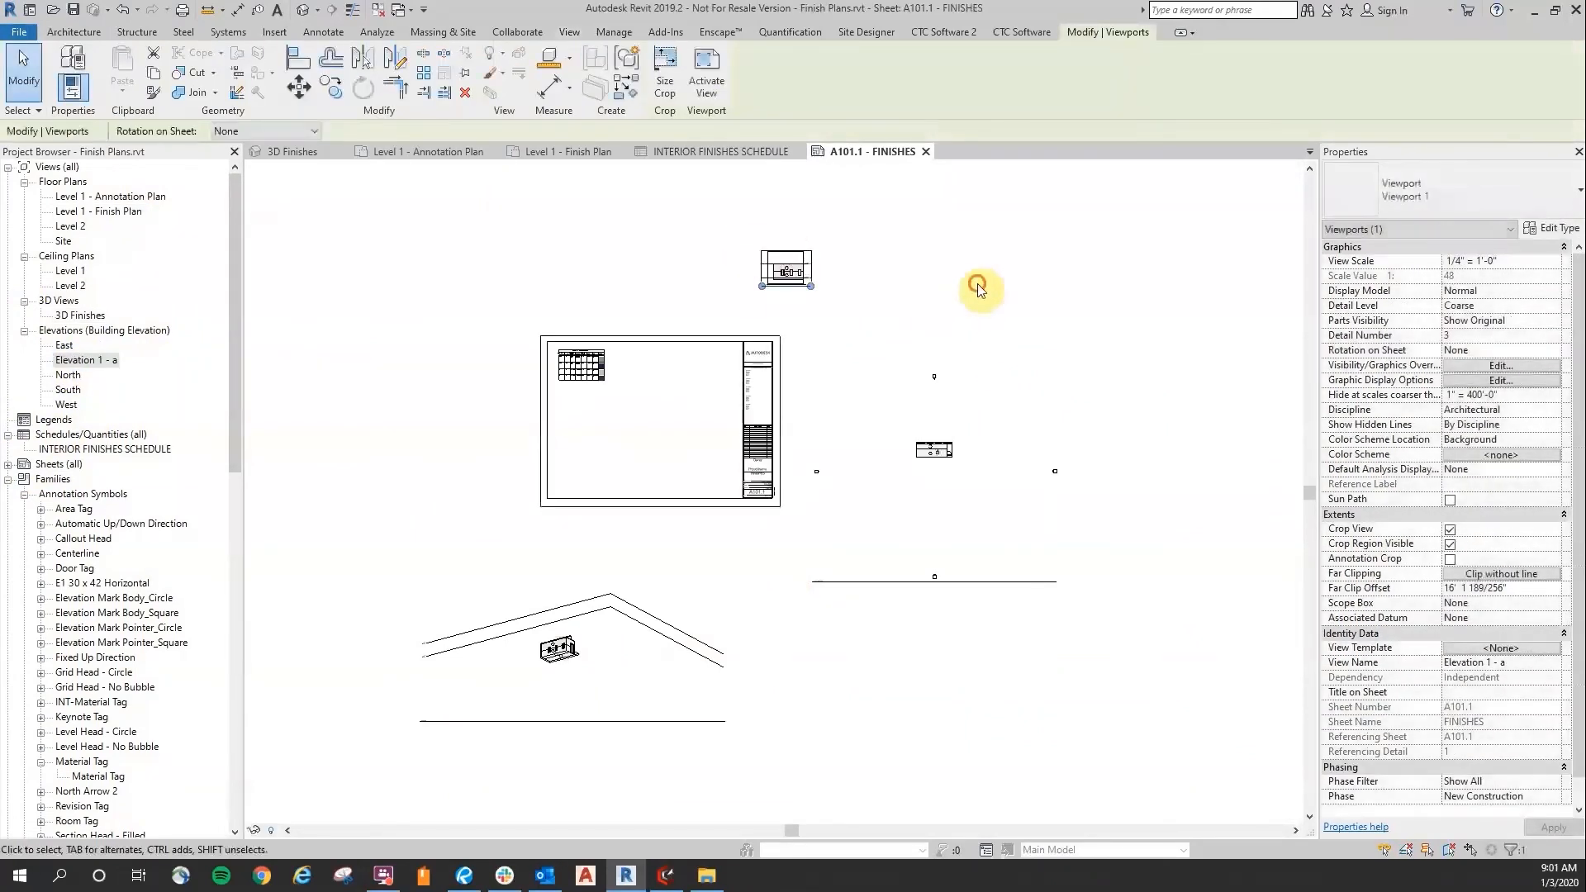
{"action": "left_click", "coordinate": [975, 284]}
Step: Activate the Level 1 - Finish Plan viewport and hide its elevation markers
{"action": "scroll", "coordinate": [956, 469], "scroll_direction": "up", "scroll_amount": 3}
{"action": "left_click", "coordinate": [972, 491]}
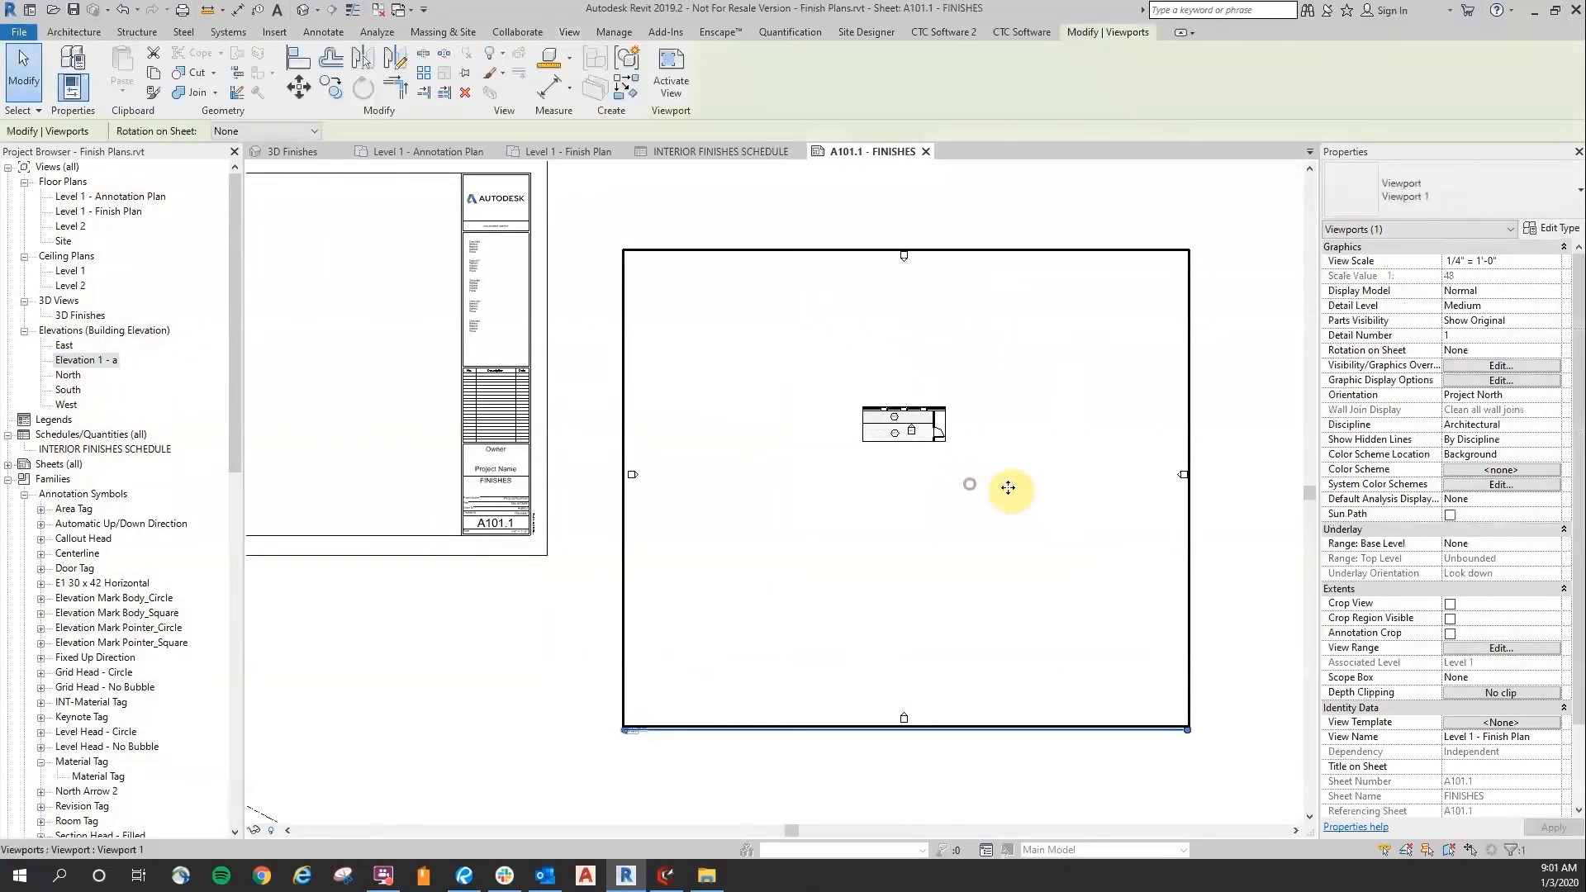
{"action": "left_click", "coordinate": [1250, 524]}
{"action": "double_click", "coordinate": [997, 513]}
{"action": "scroll", "coordinate": [1227, 502], "scroll_direction": "up", "scroll_amount": 5}
{"action": "left_click_drag", "start_coordinate": [999, 332], "coordinate": [1214, 522]}
{"action": "scroll", "coordinate": [1045, 502], "scroll_direction": "down", "scroll_amount": 3}
{"action": "scroll", "coordinate": [1044, 509], "scroll_direction": "down", "scroll_amount": 3}
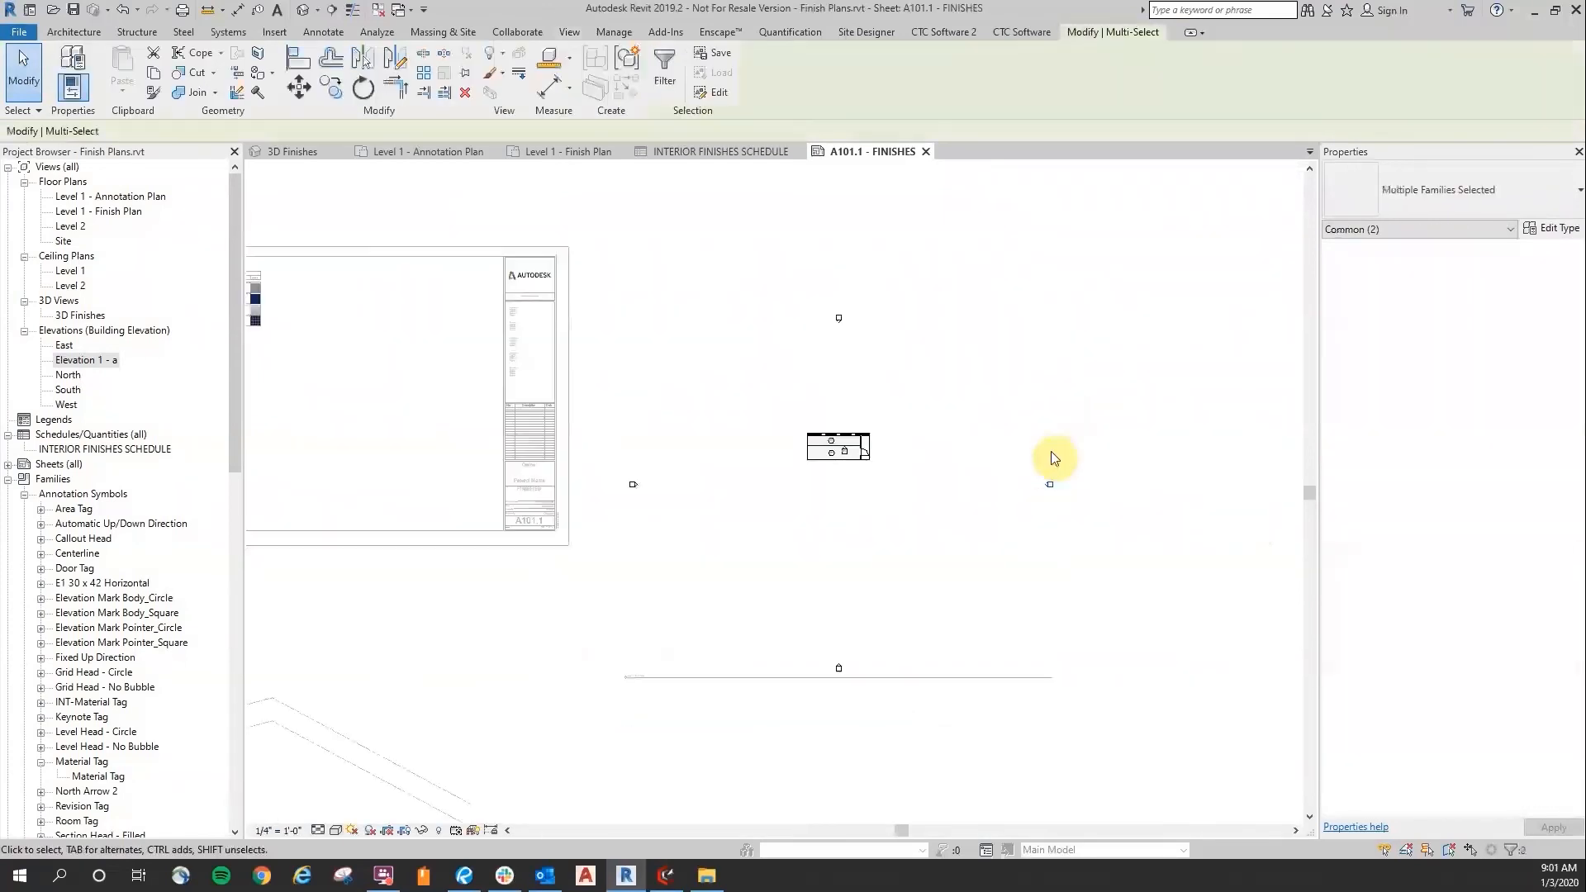
{"action": "key", "text": "Escape"}
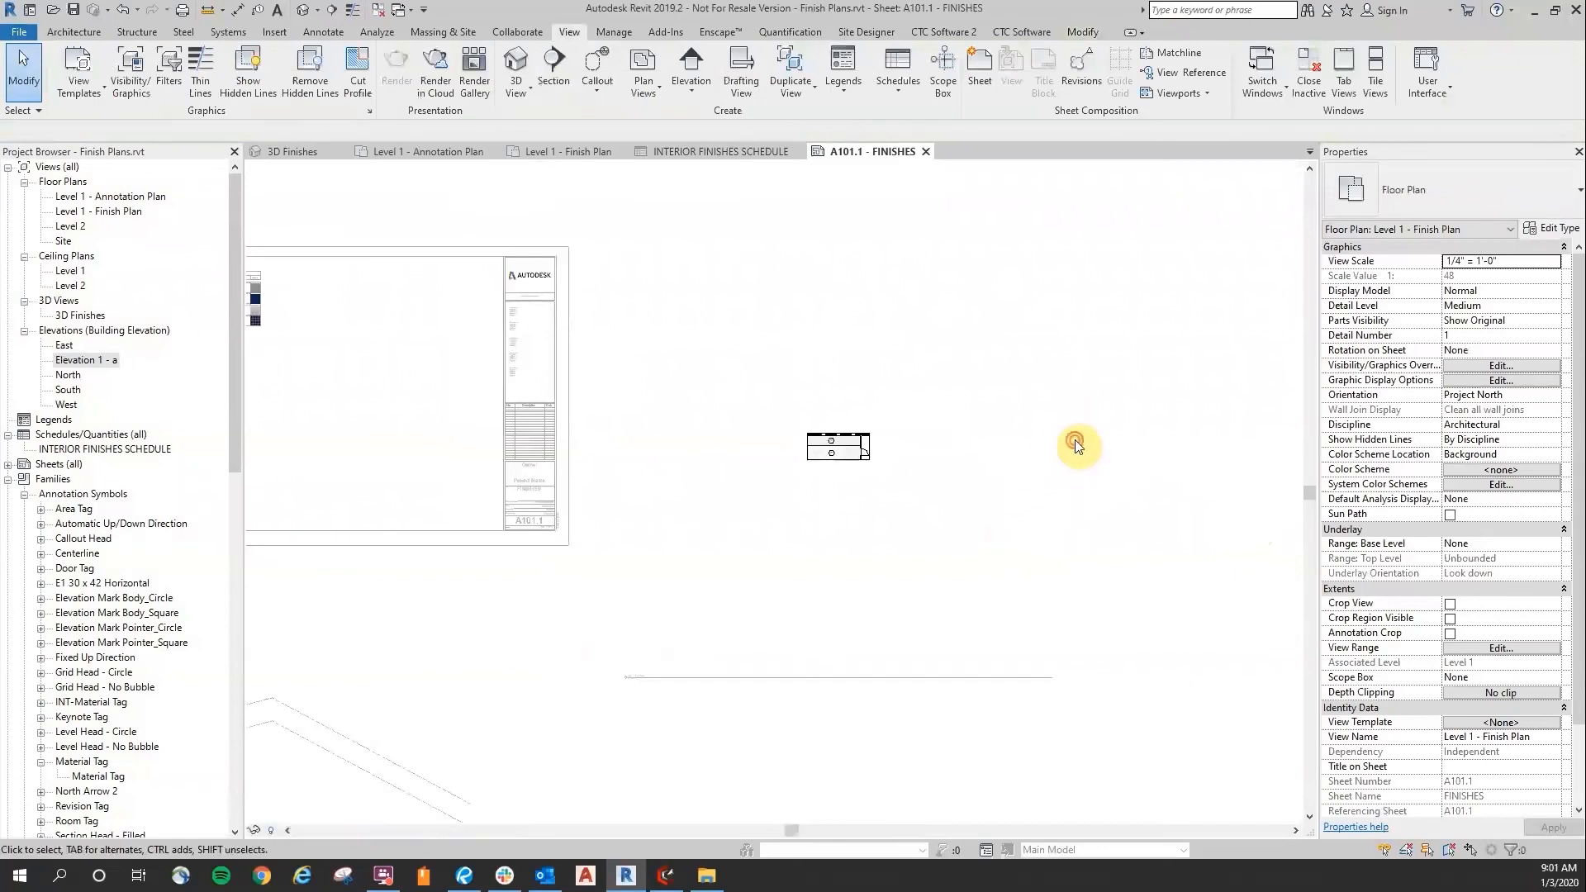
Step: Activate the 3D Finishes viewport, hide its level planes, and deactivate the view
{"action": "scroll", "coordinate": [1074, 439], "scroll_direction": "down", "scroll_amount": 3}
{"action": "left_click", "coordinate": [603, 652]}
{"action": "double_click", "coordinate": [603, 652]}
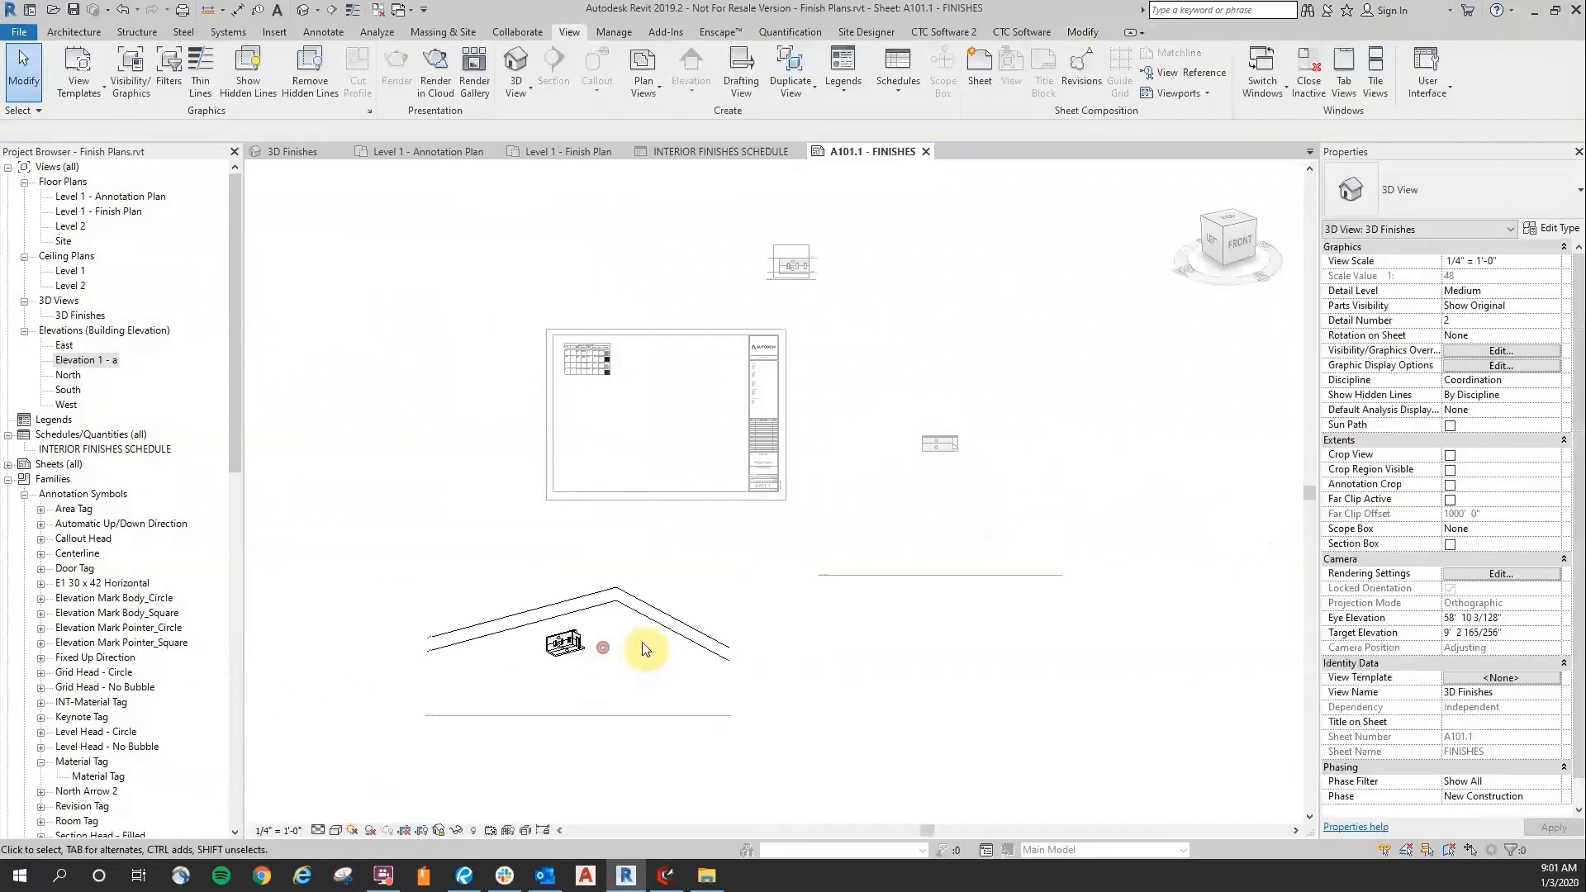
{"action": "left_click", "coordinate": [657, 612]}
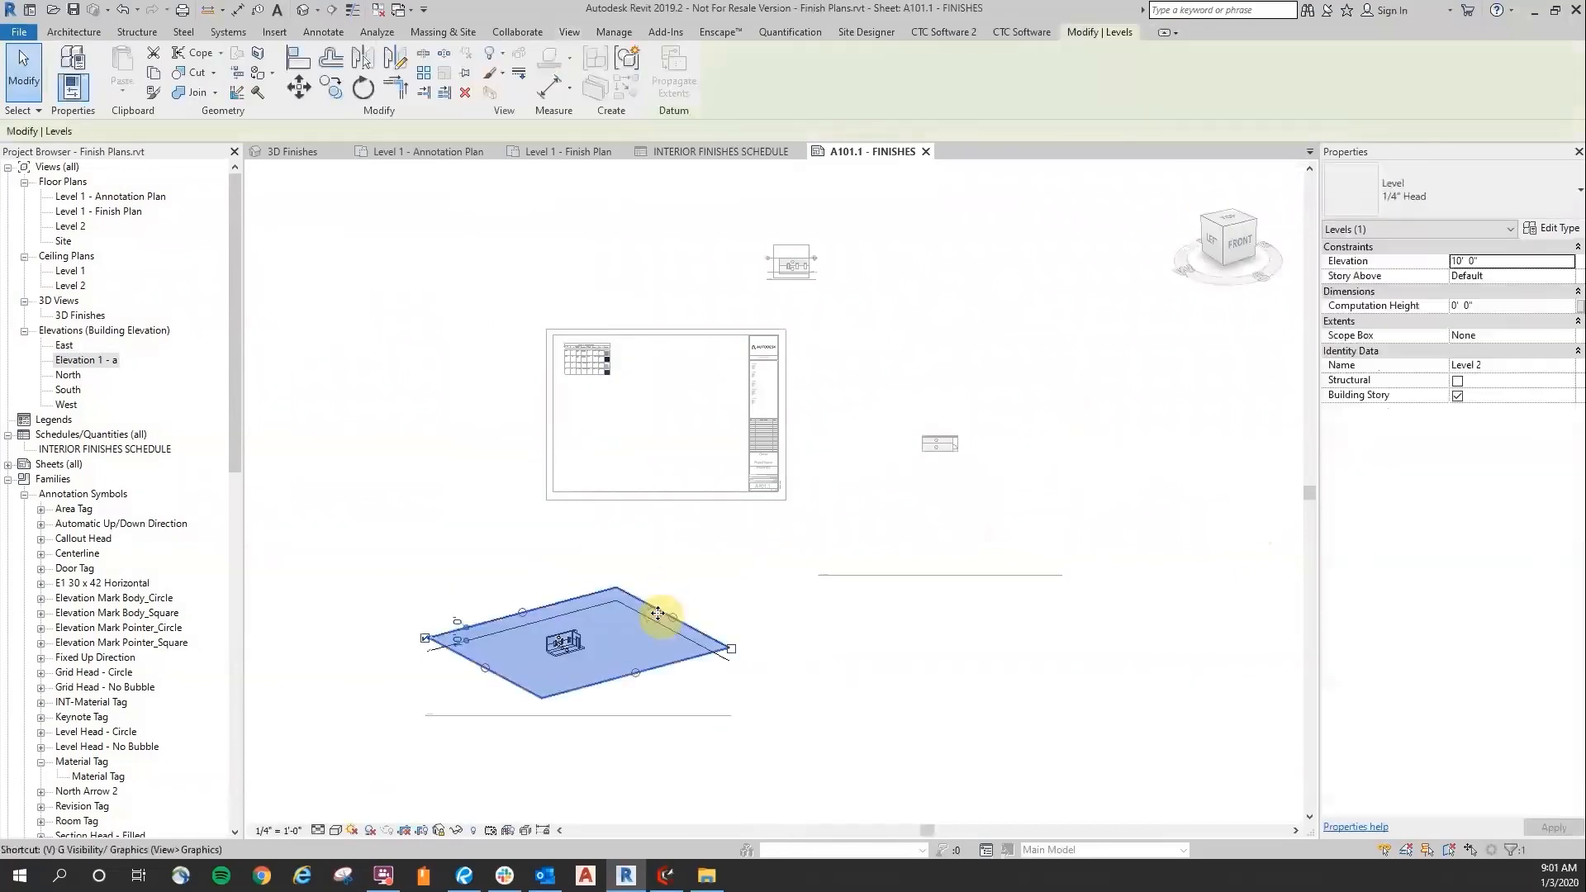
{"action": "key", "text": "Escape"}
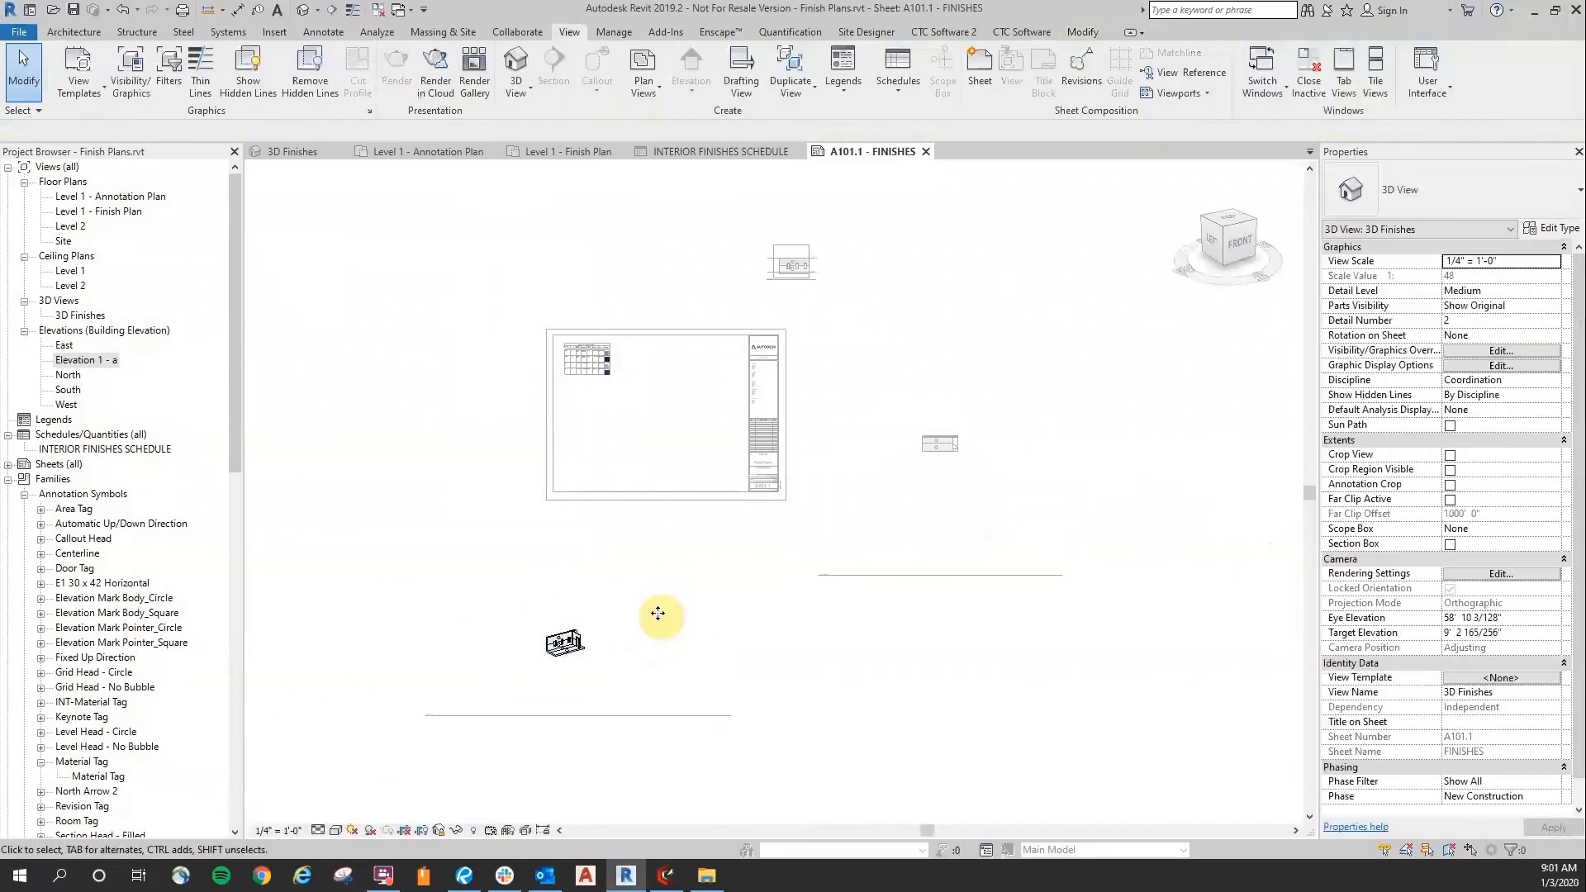
{"action": "double_click", "coordinate": [952, 661]}
Step: Move the 3D Finishes viewport onto the sheet, directly to the right of the finishes schedule
{"action": "scroll", "coordinate": [603, 652], "scroll_direction": "up", "scroll_amount": 5}
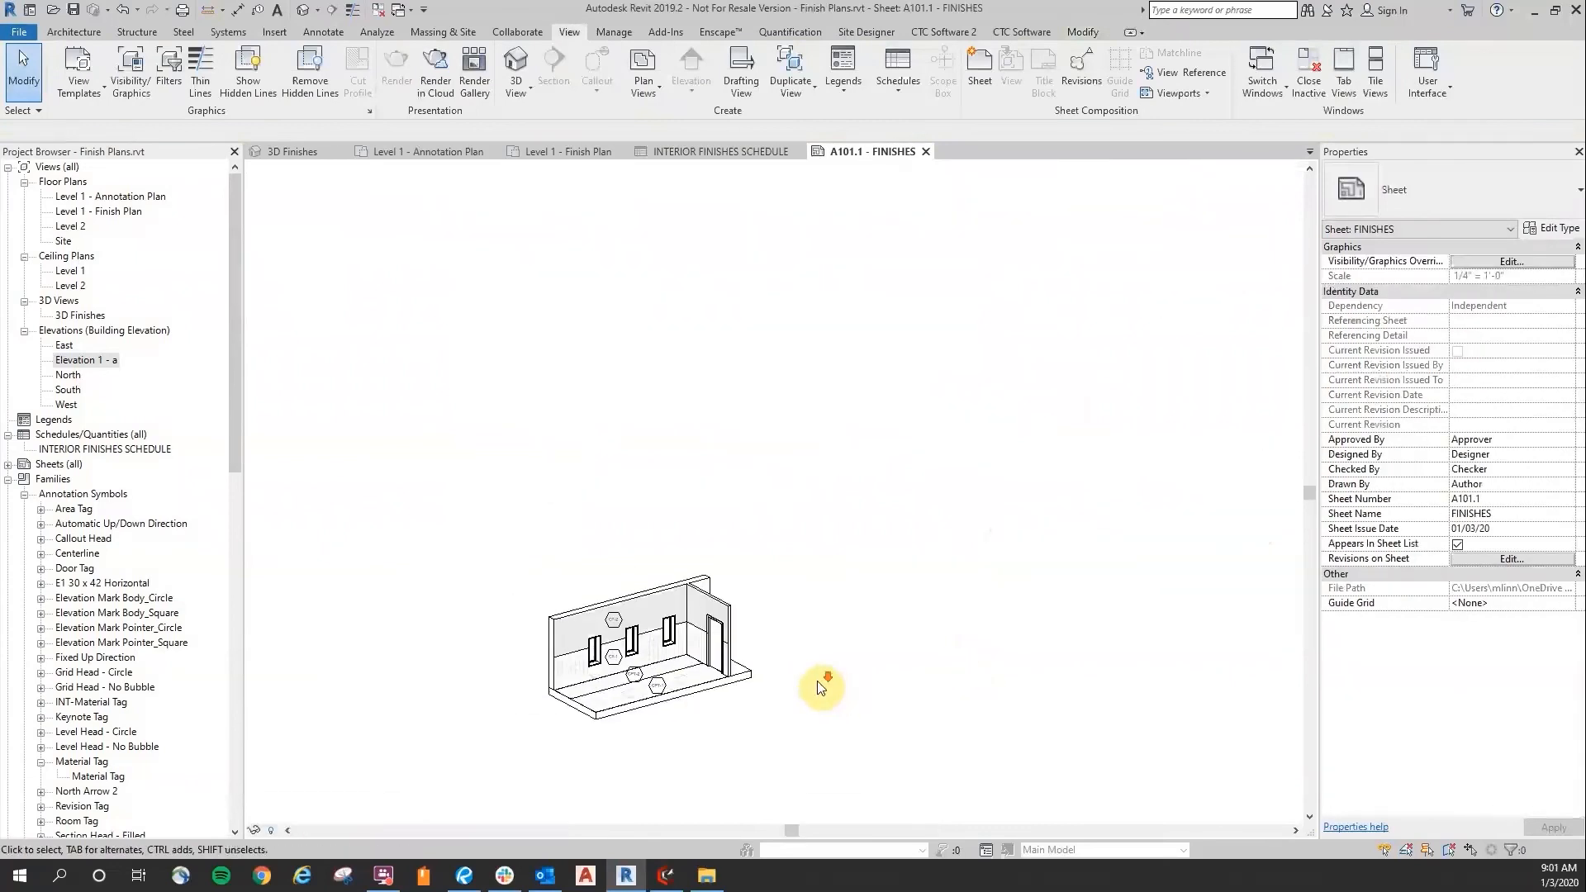
{"action": "scroll", "coordinate": [817, 684], "scroll_direction": "down", "scroll_amount": 1}
{"action": "left_click", "coordinate": [671, 668]}
{"action": "scroll", "coordinate": [668, 668], "scroll_direction": "down", "scroll_amount": 2}
{"action": "left_click_drag", "start_coordinate": [693, 656], "coordinate": [836, 320]}
{"action": "middle_click_drag", "start_coordinate": [844, 306], "coordinate": [787, 581]}
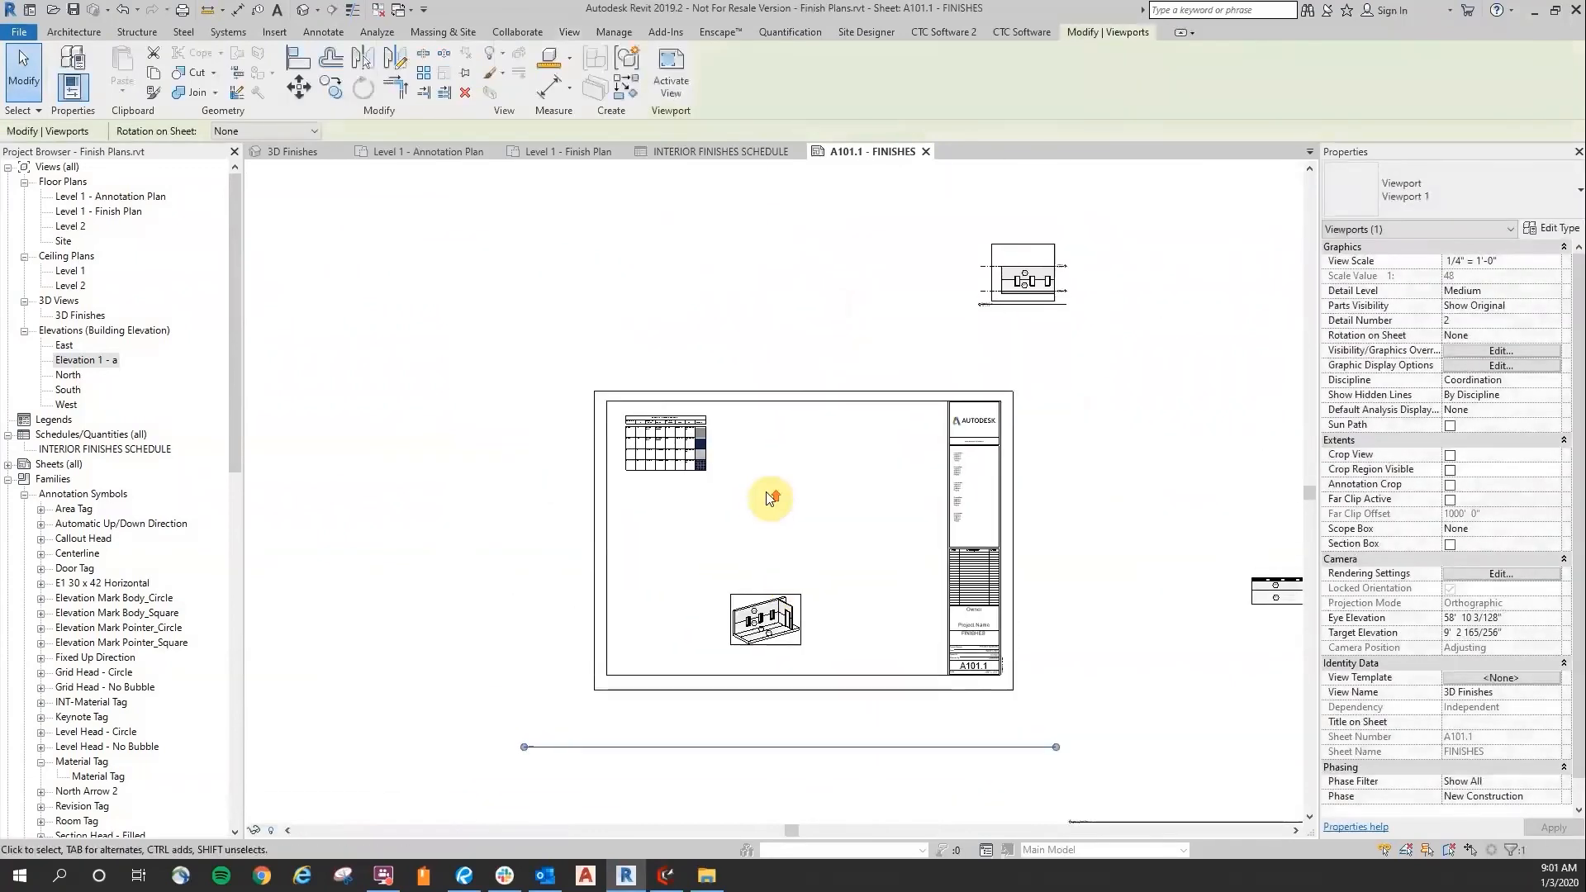
{"action": "left_click_drag", "start_coordinate": [779, 636], "coordinate": [771, 464]}
{"action": "scroll", "coordinate": [735, 491], "scroll_direction": "up", "scroll_amount": 1}
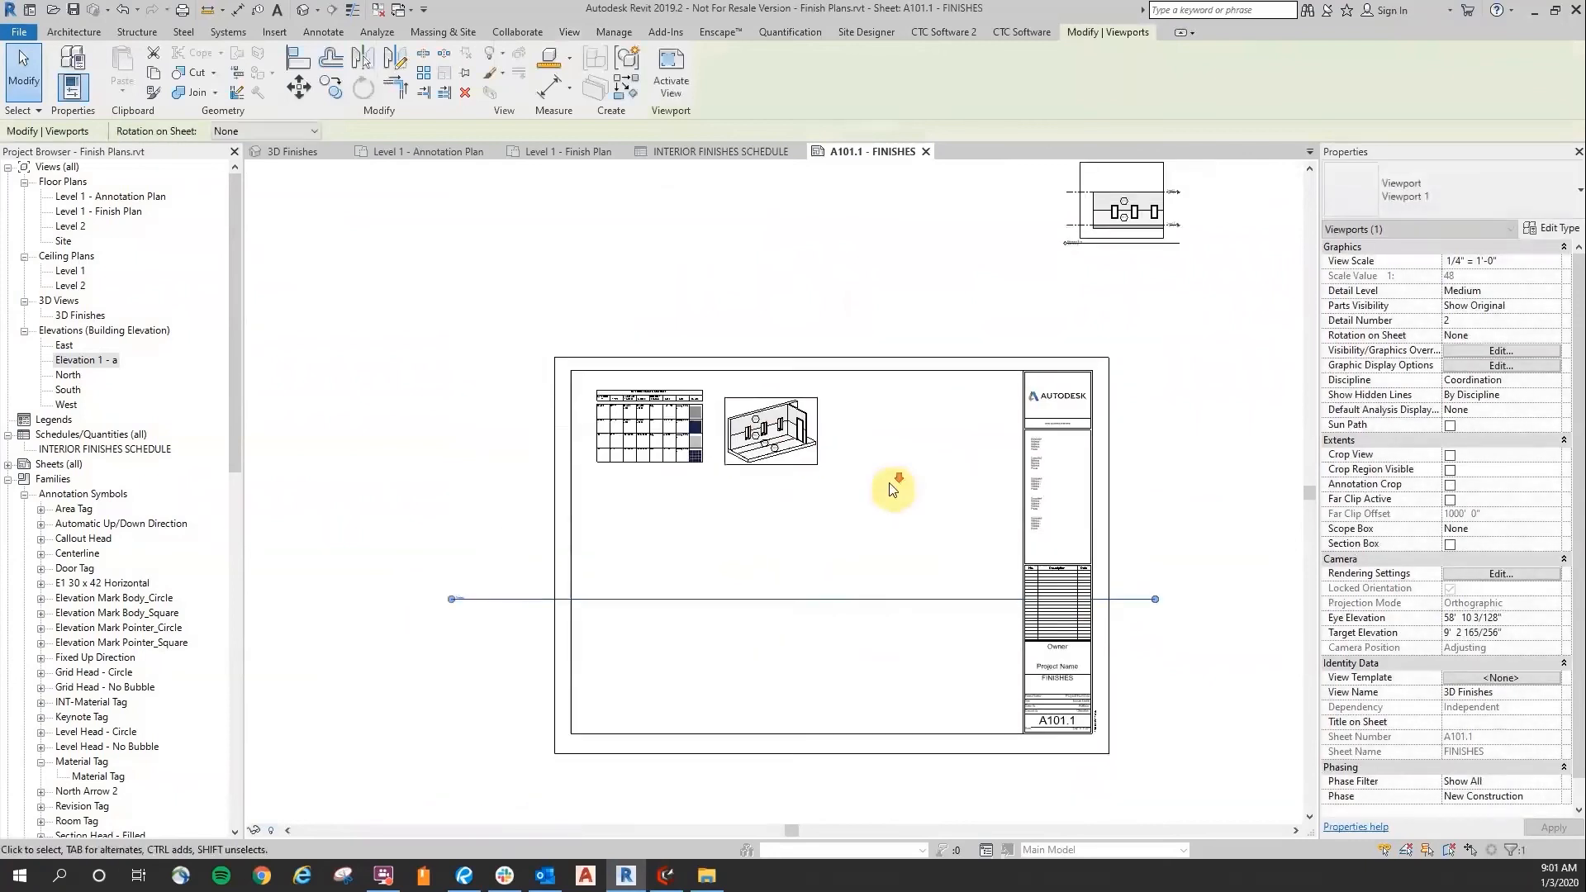
Step: Move the Elevation 1 - a viewport onto the sheet, below the finishes schedule
{"action": "scroll", "coordinate": [890, 489], "scroll_direction": "down", "scroll_amount": 1}
{"action": "middle_click_drag", "start_coordinate": [889, 490], "coordinate": [884, 514]}
{"action": "left_click_drag", "start_coordinate": [1093, 265], "coordinate": [708, 555]}
Step: Move the 3D Finishes view title beneath its view and shorten the title line to about the view's width
{"action": "scroll", "coordinate": [867, 686], "scroll_direction": "down", "scroll_amount": 2}
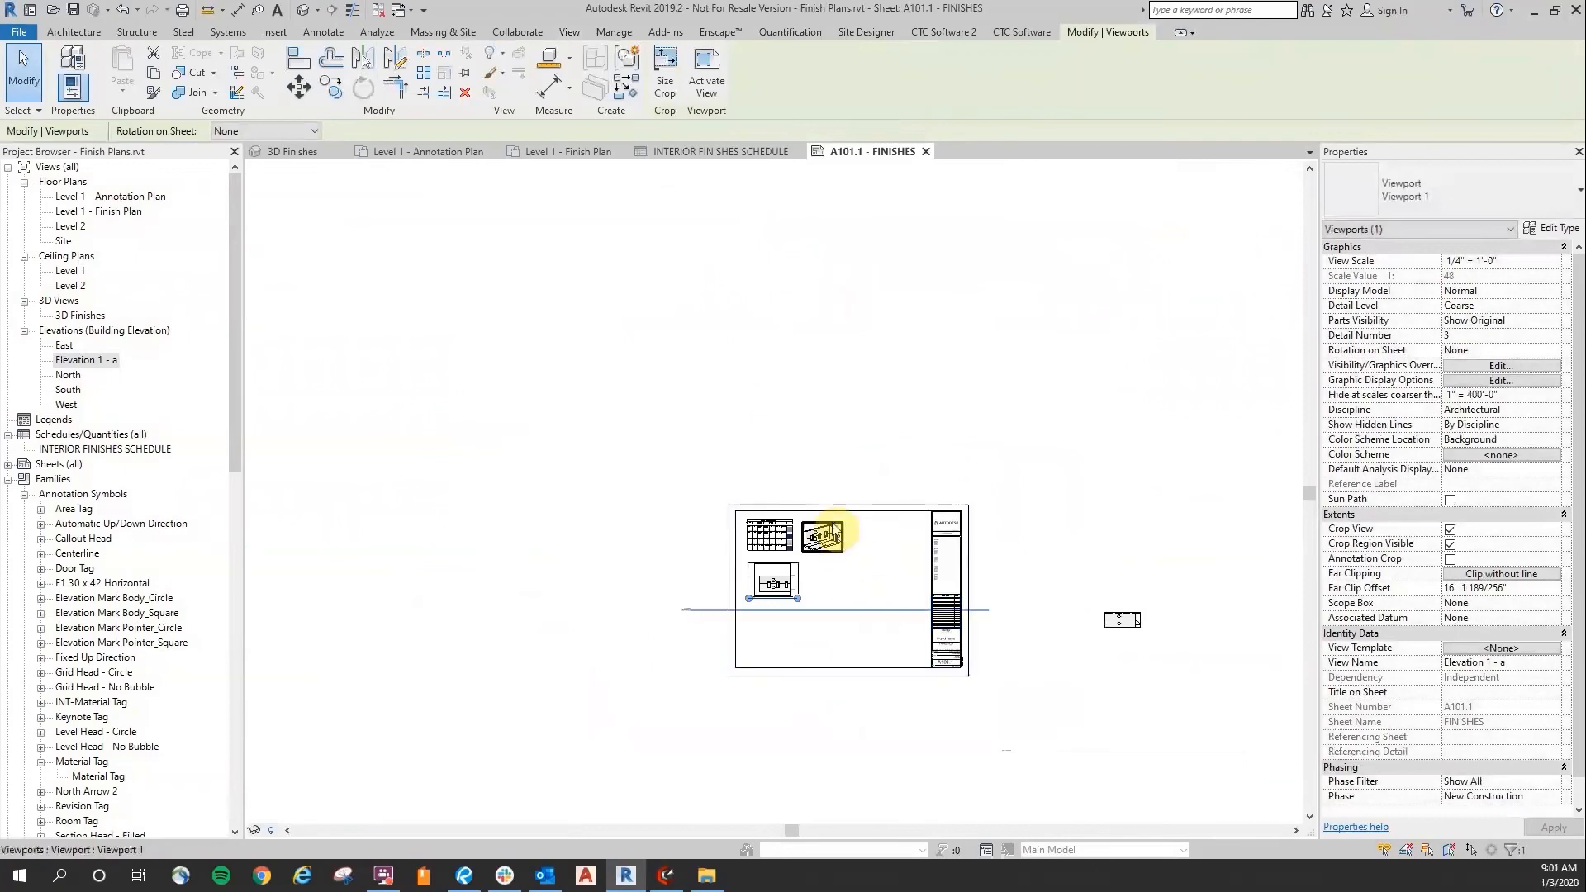
{"action": "left_click", "coordinate": [824, 532]}
{"action": "scroll", "coordinate": [622, 595], "scroll_direction": "up", "scroll_amount": 4}
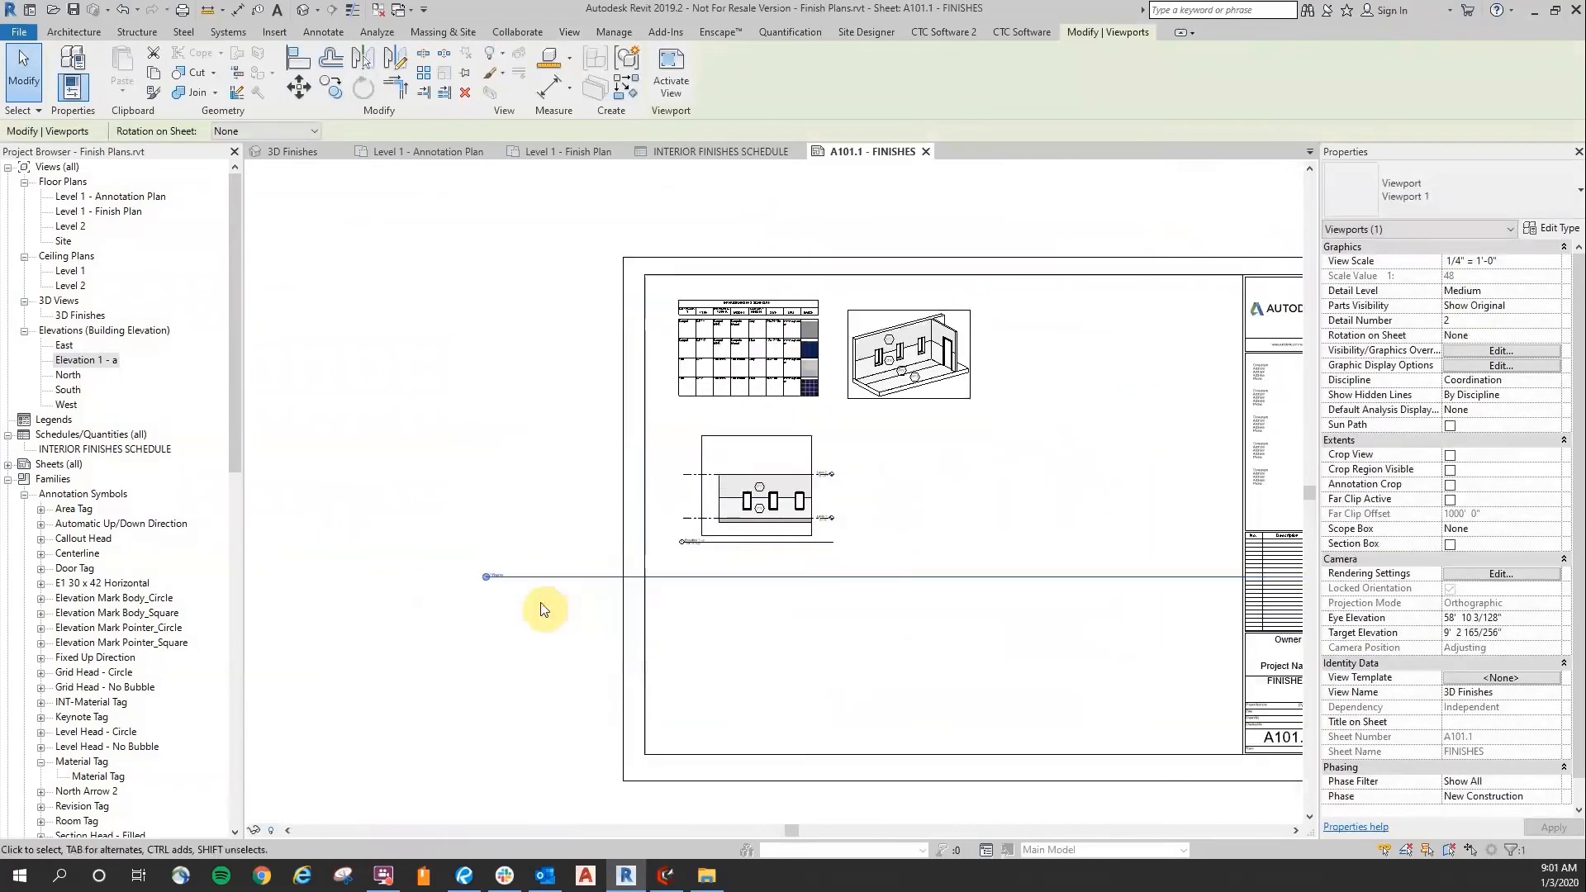
{"action": "left_click_drag", "start_coordinate": [531, 573], "coordinate": [902, 419]}
{"action": "scroll", "coordinate": [997, 463], "scroll_direction": "down", "scroll_amount": 2}
{"action": "middle_click_drag", "start_coordinate": [992, 507], "coordinate": [707, 538]}
{"action": "left_click_drag", "start_coordinate": [1227, 467], "coordinate": [692, 508]}
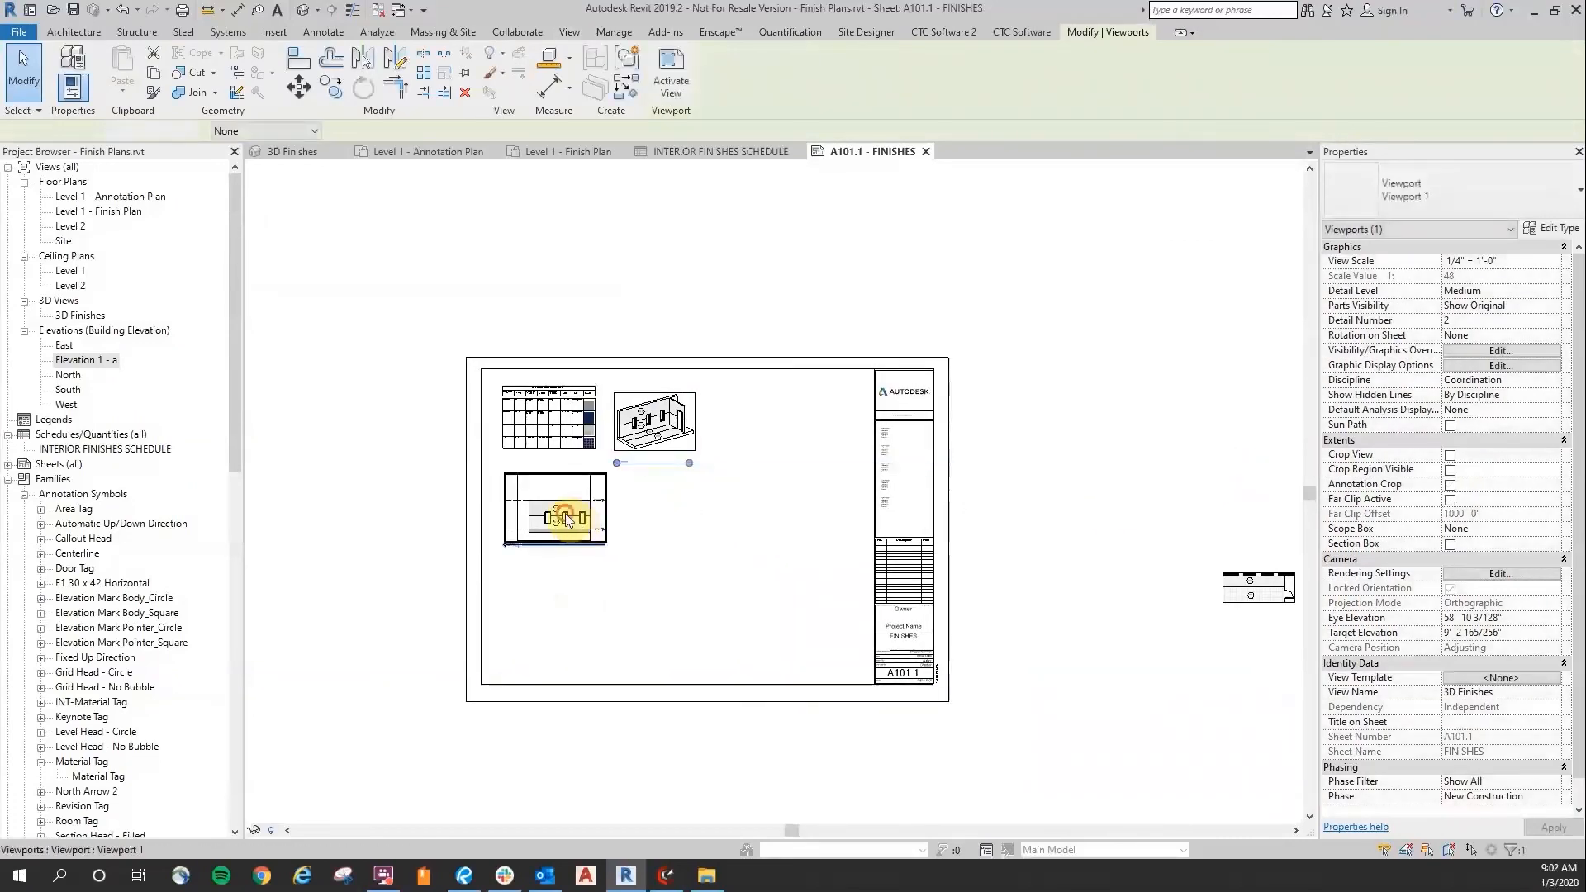
Step: Activate the Elevation 1 - a viewport and pull the crop region's upper and lower edges in closer to the wall
{"action": "left_click", "coordinate": [564, 514]}
{"action": "scroll", "coordinate": [564, 514], "scroll_direction": "up", "scroll_amount": 2}
{"action": "double_click", "coordinate": [548, 462]}
{"action": "scroll", "coordinate": [642, 447], "scroll_direction": "up", "scroll_amount": 1}
{"action": "left_click", "coordinate": [495, 421]}
{"action": "left_click_drag", "start_coordinate": [496, 423], "coordinate": [494, 492]}
{"action": "scroll", "coordinate": [503, 651], "scroll_direction": "up", "scroll_amount": 2}
{"action": "left_click_drag", "start_coordinate": [487, 652], "coordinate": [488, 622]}
{"action": "left_click", "coordinate": [724, 740]}
{"action": "middle_click_drag", "start_coordinate": [578, 728], "coordinate": [648, 744]}
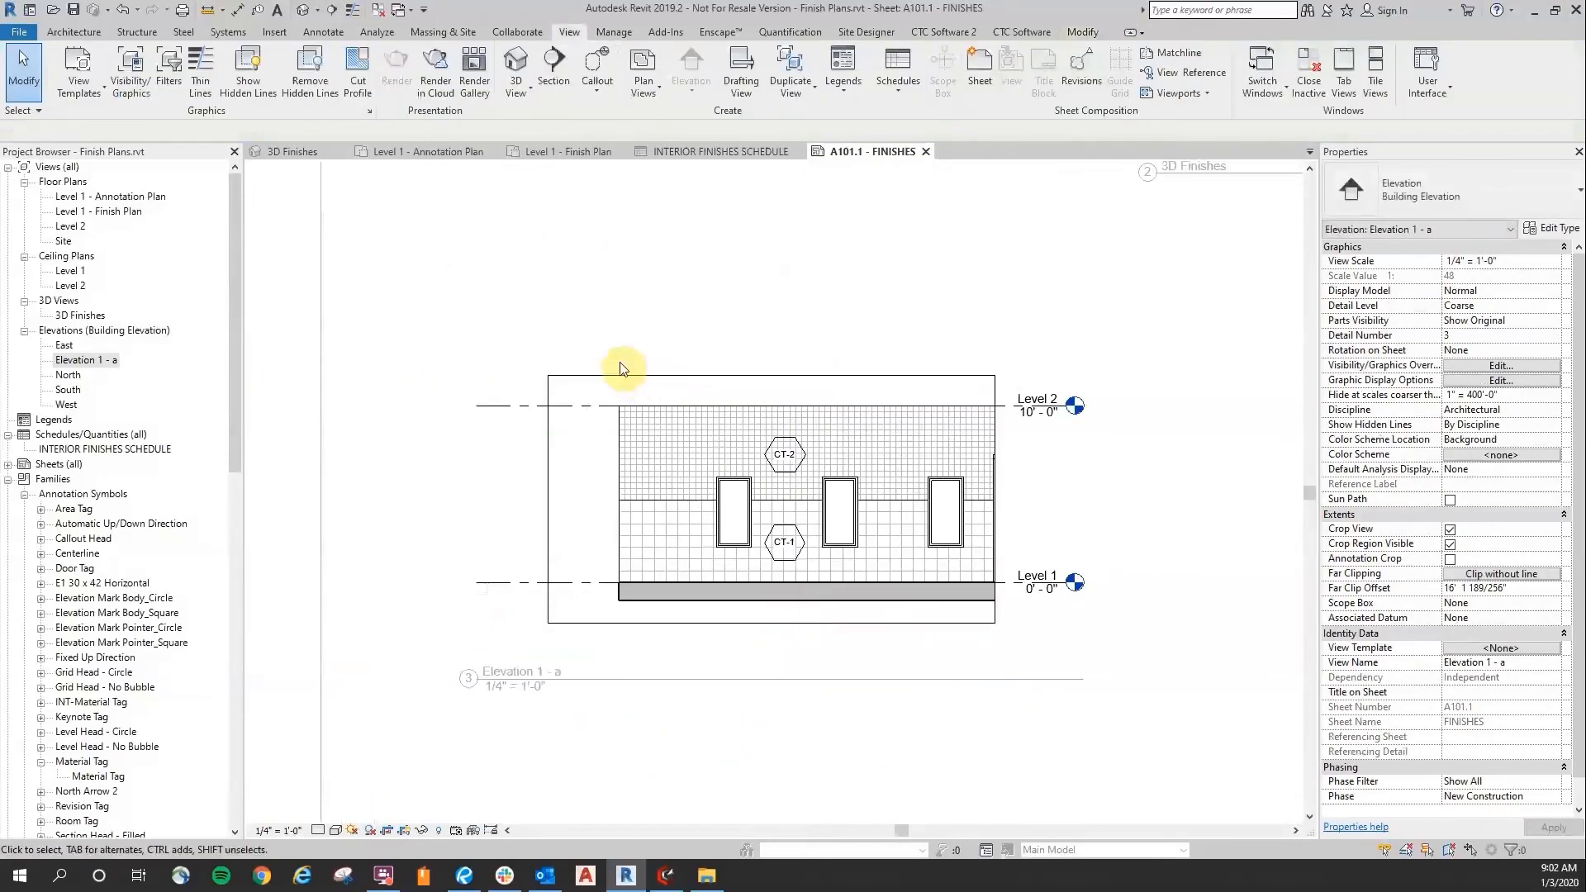
Step: Turn off Crop Region Visible for Elevation 1 - a, hide its level lines, and deactivate the view
{"action": "left_click", "coordinate": [622, 372]}
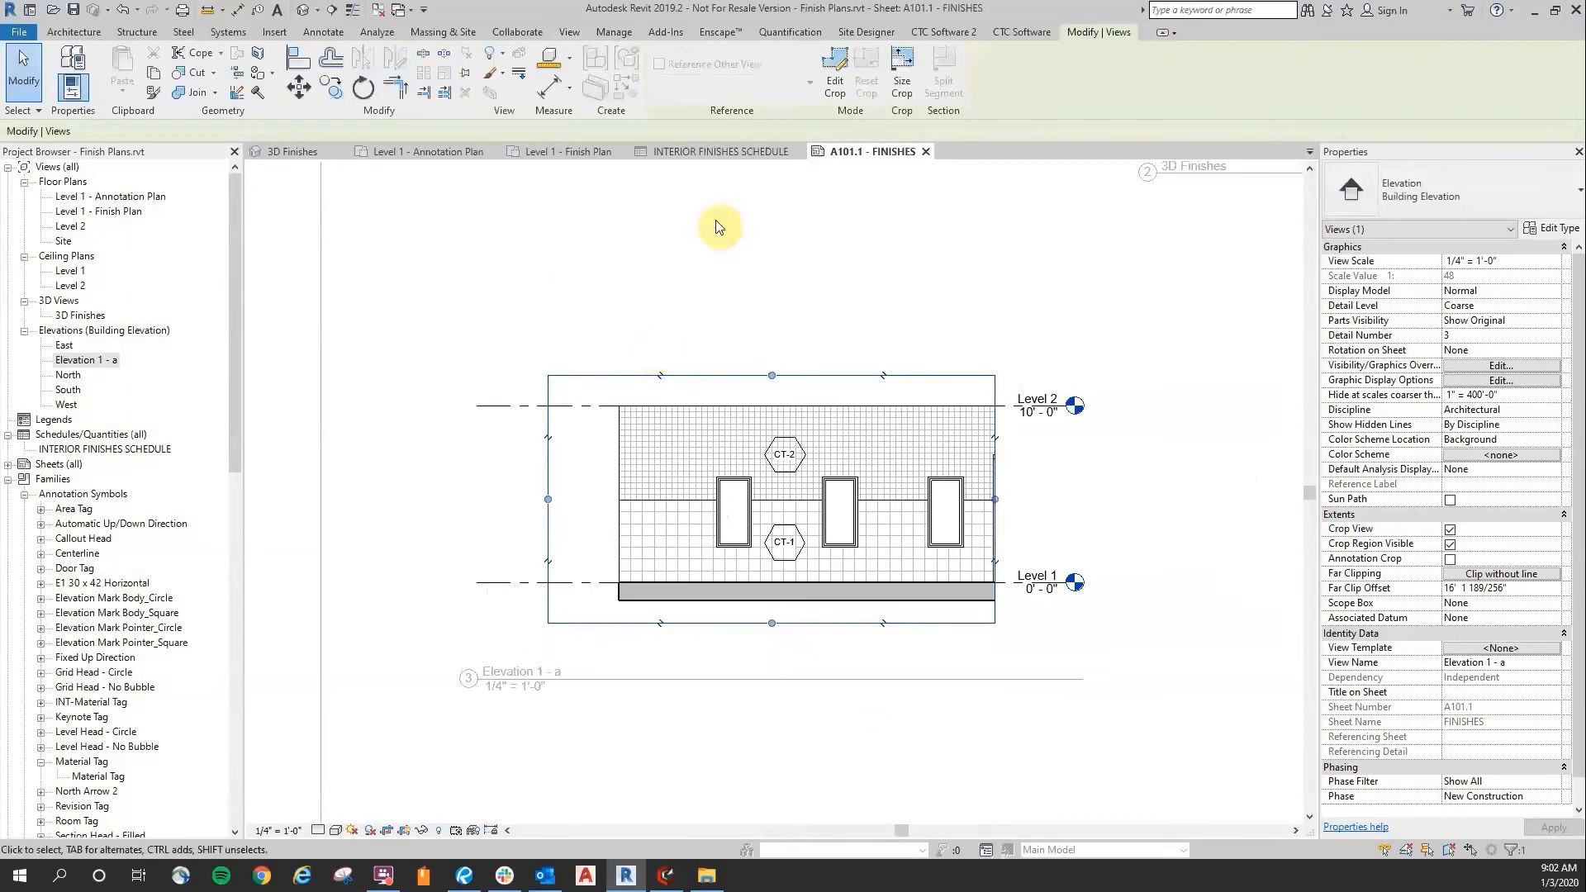
{"action": "left_click", "coordinate": [747, 333]}
{"action": "left_click", "coordinate": [1449, 544]}
{"action": "scroll", "coordinate": [909, 307], "scroll_direction": "down", "scroll_amount": 2}
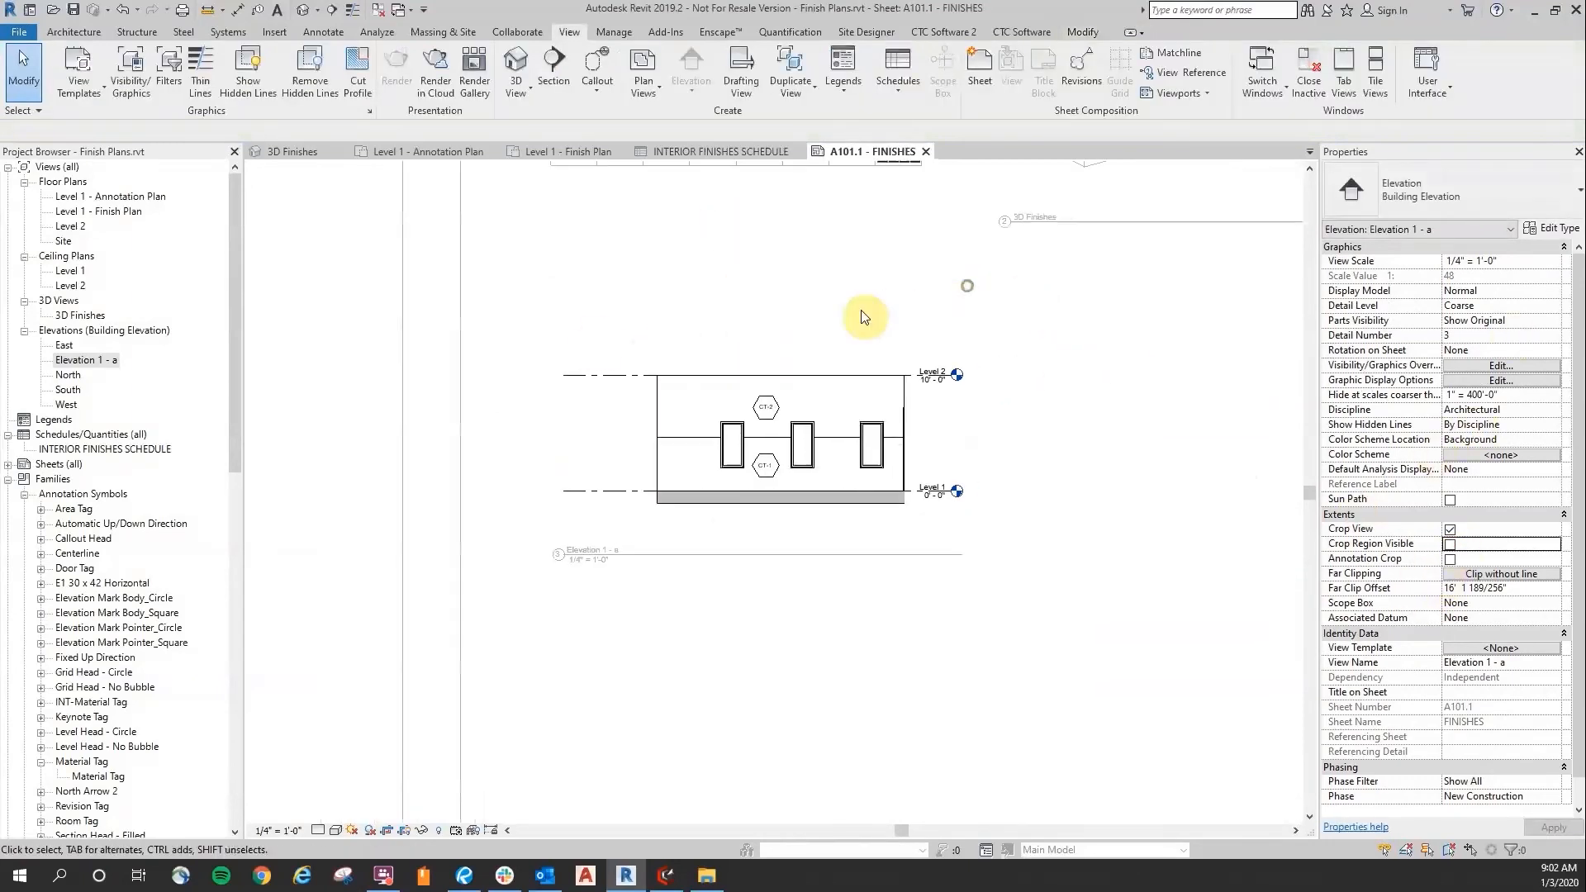
{"action": "left_click", "coordinate": [615, 374]}
{"action": "left_click", "coordinate": [635, 329]}
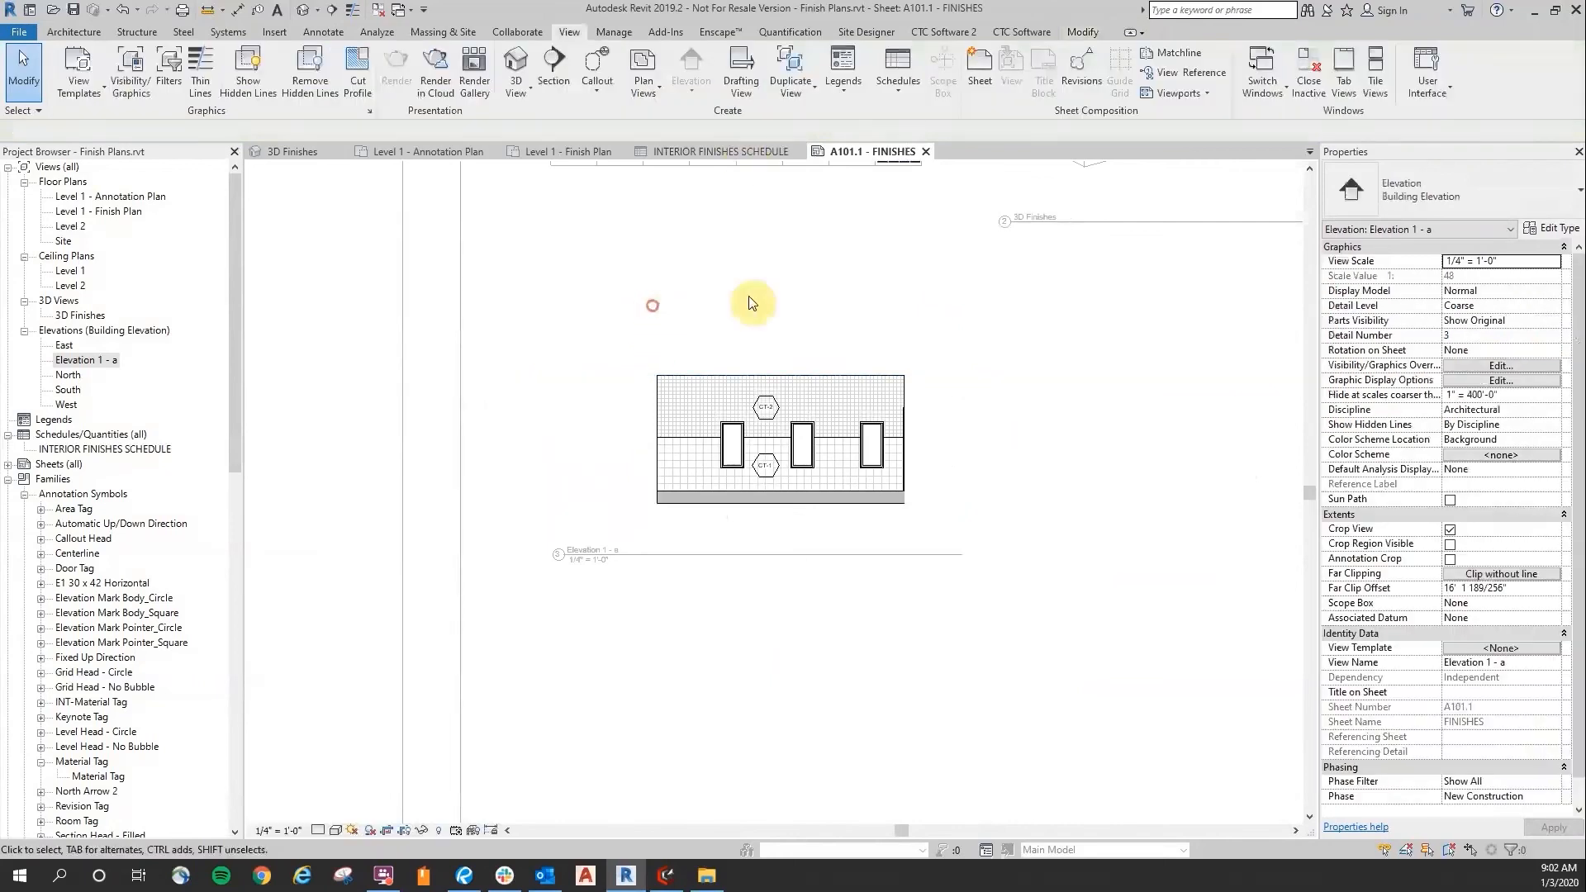
{"action": "double_click", "coordinate": [674, 630]}
Step: Reposition the Elevation 1 - a view title beneath its view and shorten the title line
{"action": "left_click_drag", "start_coordinate": [712, 553], "coordinate": [812, 539]}
{"action": "left_click", "coordinate": [779, 607]}
{"action": "left_click", "coordinate": [795, 497]}
{"action": "left_click_drag", "start_coordinate": [1062, 542], "coordinate": [871, 568]}
{"action": "left_click", "coordinate": [806, 621]}
Step: Move the Elevation 1 - a viewport to the right of the 3D Finishes view on the sheet
{"action": "scroll", "coordinate": [826, 660], "scroll_direction": "down", "scroll_amount": 2}
{"action": "middle_click_drag", "start_coordinate": [855, 656], "coordinate": [699, 715]}
{"action": "left_click_drag", "start_coordinate": [605, 616], "coordinate": [944, 469]}
{"action": "left_click", "coordinate": [771, 673]}
Step: Move the Level 1 - Finish Plan viewport onto the sheet, beneath the finishes schedule
{"action": "scroll", "coordinate": [851, 596], "scroll_direction": "down", "scroll_amount": 2}
{"action": "middle_click_drag", "start_coordinate": [847, 587], "coordinate": [623, 429]}
{"action": "scroll", "coordinate": [640, 409], "scroll_direction": "down", "scroll_amount": 2}
{"action": "middle_click_drag", "start_coordinate": [946, 488], "coordinate": [880, 513]}
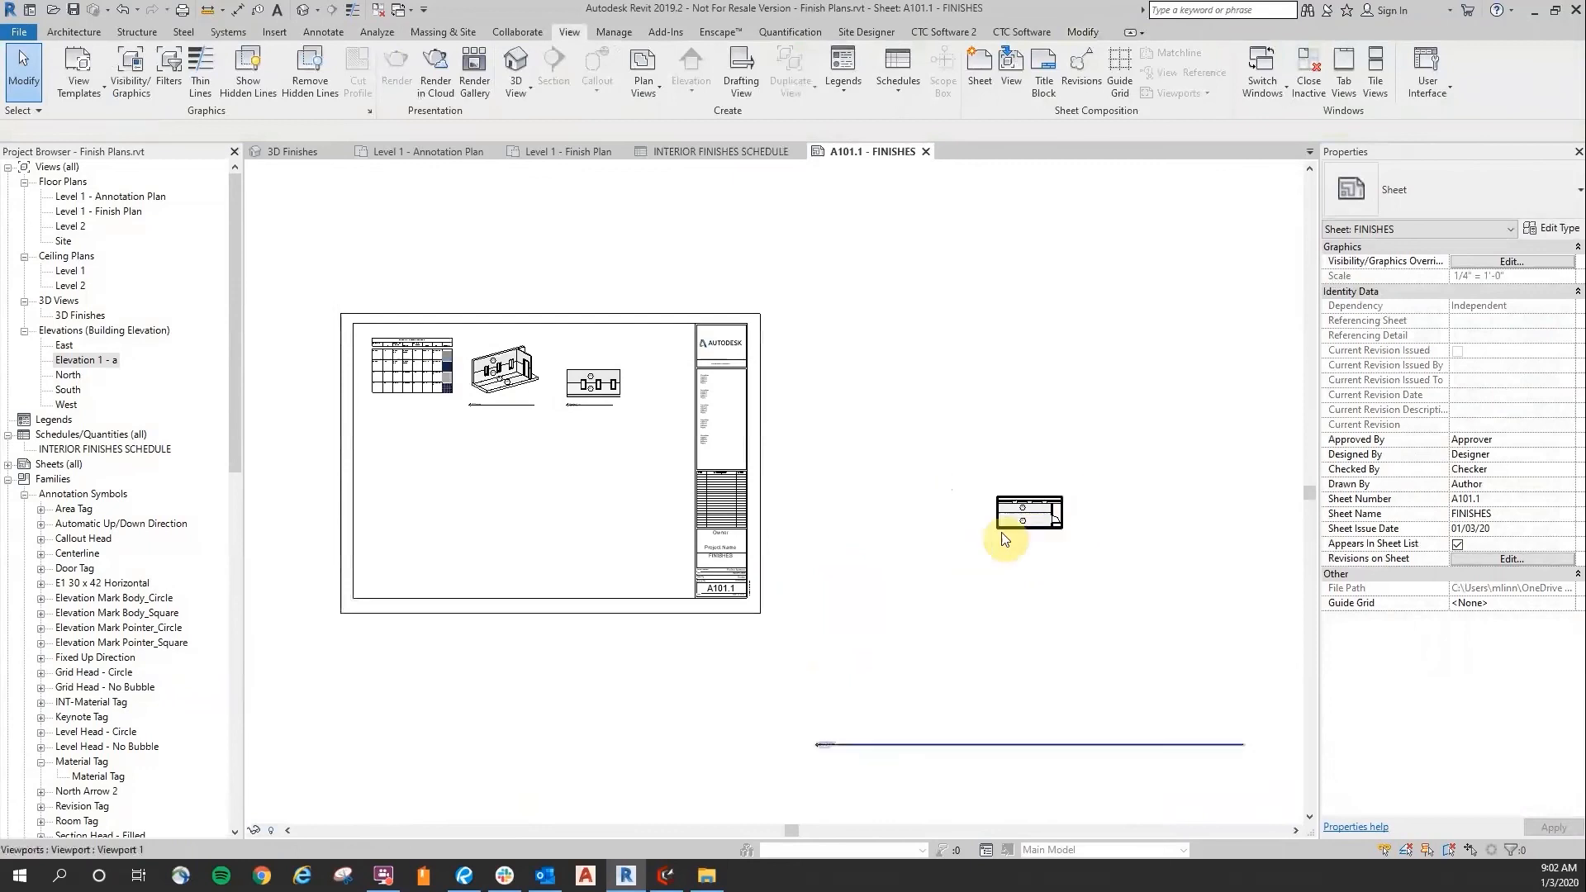
{"action": "left_click", "coordinate": [1039, 526]}
{"action": "scroll", "coordinate": [1046, 526], "scroll_direction": "up", "scroll_amount": 2}
{"action": "left_click_drag", "start_coordinate": [1040, 522], "coordinate": [332, 421]}
{"action": "middle_click_drag", "start_coordinate": [379, 446], "coordinate": [680, 468]}
{"action": "scroll", "coordinate": [680, 467], "scroll_direction": "up", "scroll_amount": 2}
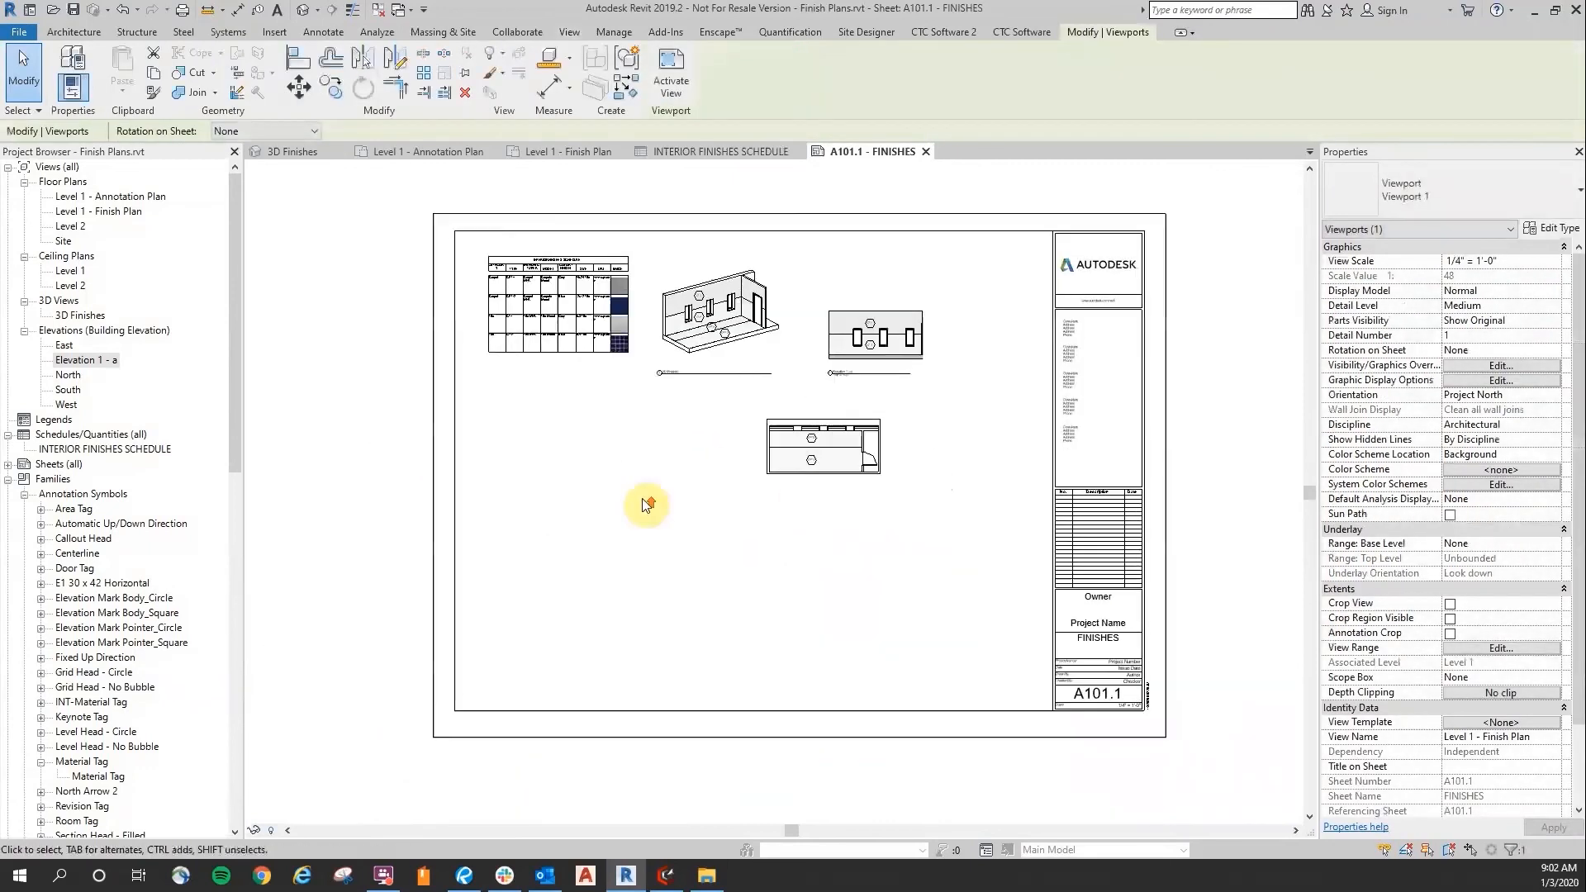
{"action": "left_click_drag", "start_coordinate": [861, 443], "coordinate": [554, 415]}
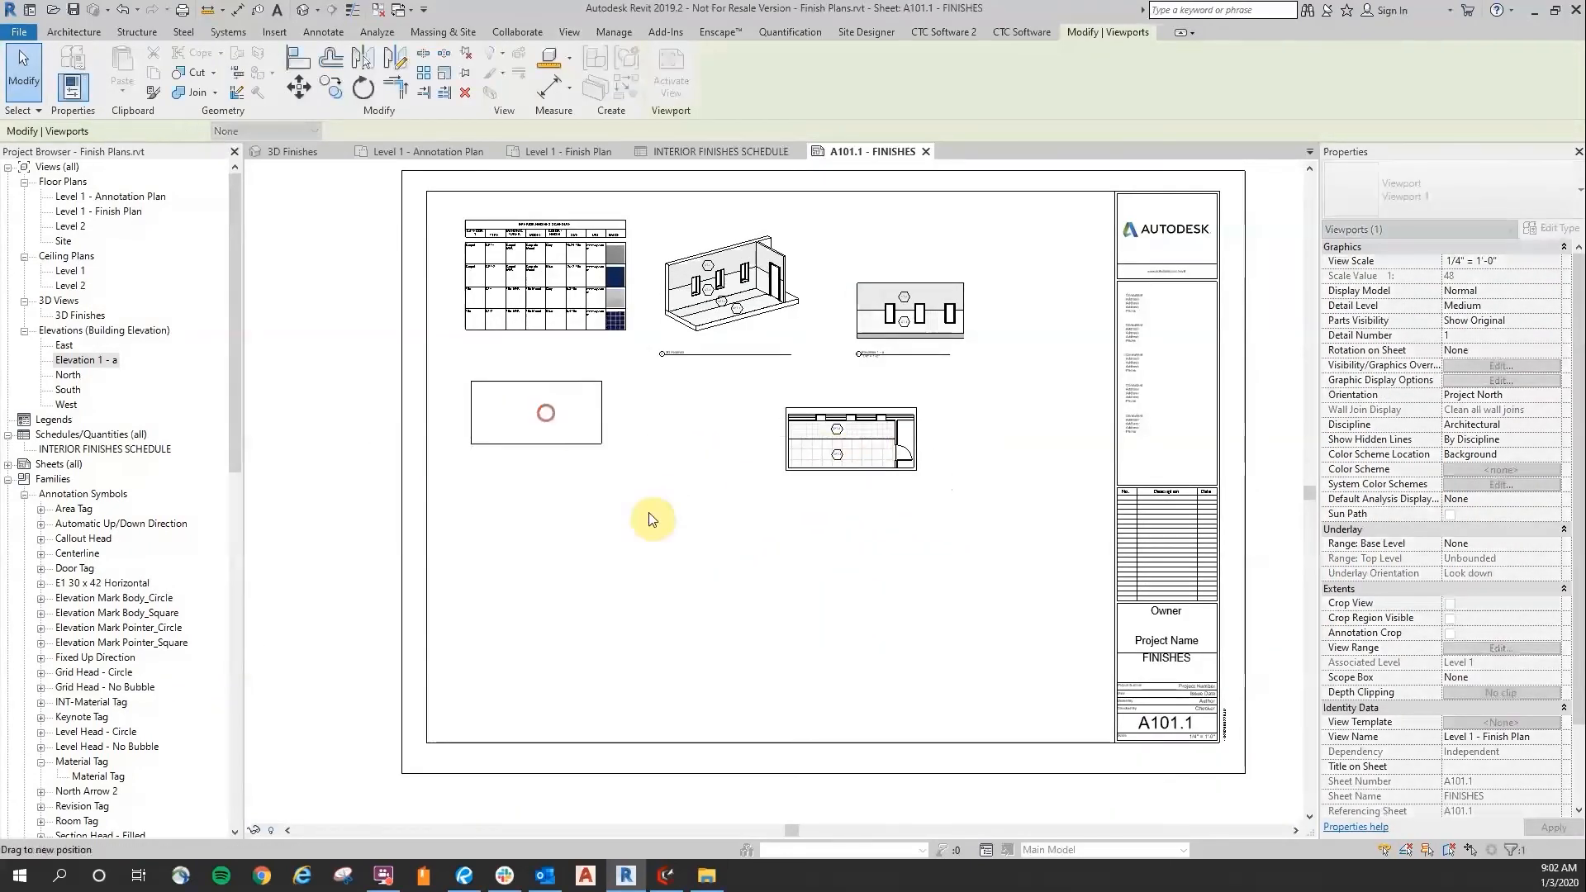
{"action": "left_click_drag", "start_coordinate": [651, 520], "coordinate": [653, 522]}
Step: Move the Level 1 - Finish Plan view title beneath its view and shorten the title line
{"action": "scroll", "coordinate": [673, 612], "scroll_direction": "down", "scroll_amount": 2}
{"action": "left_click_drag", "start_coordinate": [575, 642], "coordinate": [781, 413]}
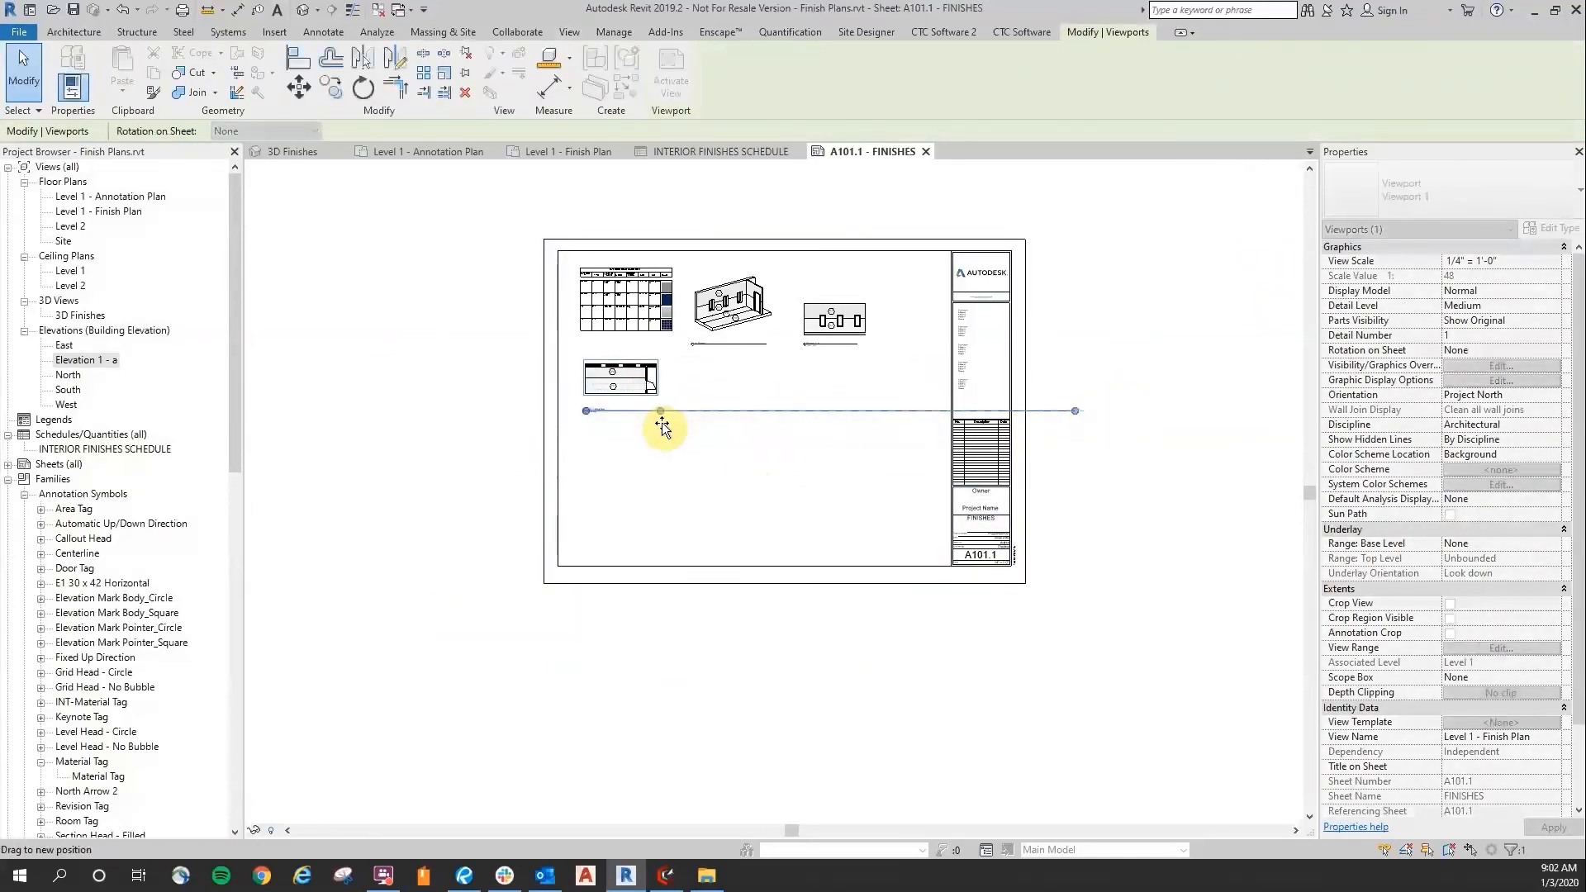
{"action": "scroll", "coordinate": [625, 376], "scroll_direction": "up", "scroll_amount": 2}
Step: Arrange the 3D, elevation and finish plan views in a row across the lower sheet, and move the schedule to the upper-right area
{"action": "left_click_drag", "start_coordinate": [625, 390], "coordinate": [1032, 588]}
{"action": "left_click_drag", "start_coordinate": [958, 298], "coordinate": [896, 595]}
{"action": "left_click_drag", "start_coordinate": [818, 239], "coordinate": [789, 553]}
{"action": "left_click", "coordinate": [987, 460]}
{"action": "left_click_drag", "start_coordinate": [630, 248], "coordinate": [980, 451]}
{"action": "left_click", "coordinate": [879, 399]}
Step: Examine the INTERIOR FINISHES SCHEDULE on the sheet for headings and values that wrap within their columns
{"action": "middle_click_drag", "start_coordinate": [908, 502], "coordinate": [764, 447]}
{"action": "scroll", "coordinate": [940, 510], "scroll_direction": "up", "scroll_amount": 5}
{"action": "middle_click_drag", "start_coordinate": [453, 338], "coordinate": [599, 428]}
{"action": "scroll", "coordinate": [715, 379], "scroll_direction": "down", "scroll_amount": 1}
{"action": "scroll", "coordinate": [777, 328], "scroll_direction": "up", "scroll_amount": 2}
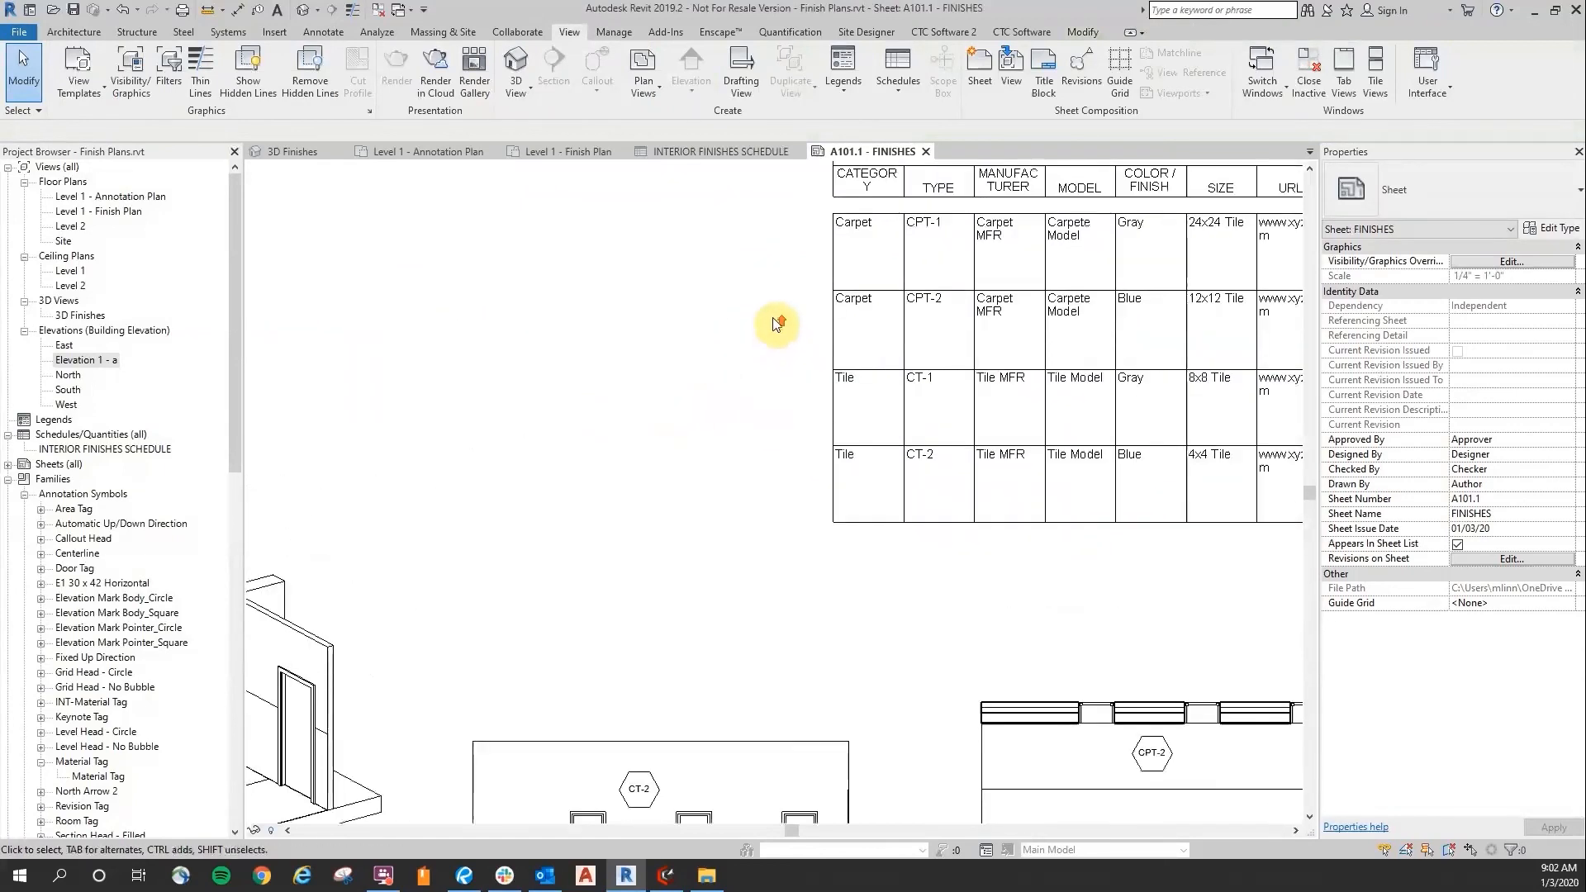
{"action": "middle_click_drag", "start_coordinate": [774, 323], "coordinate": [545, 514]}
{"action": "scroll", "coordinate": [1196, 355], "scroll_direction": "up", "scroll_amount": 1}
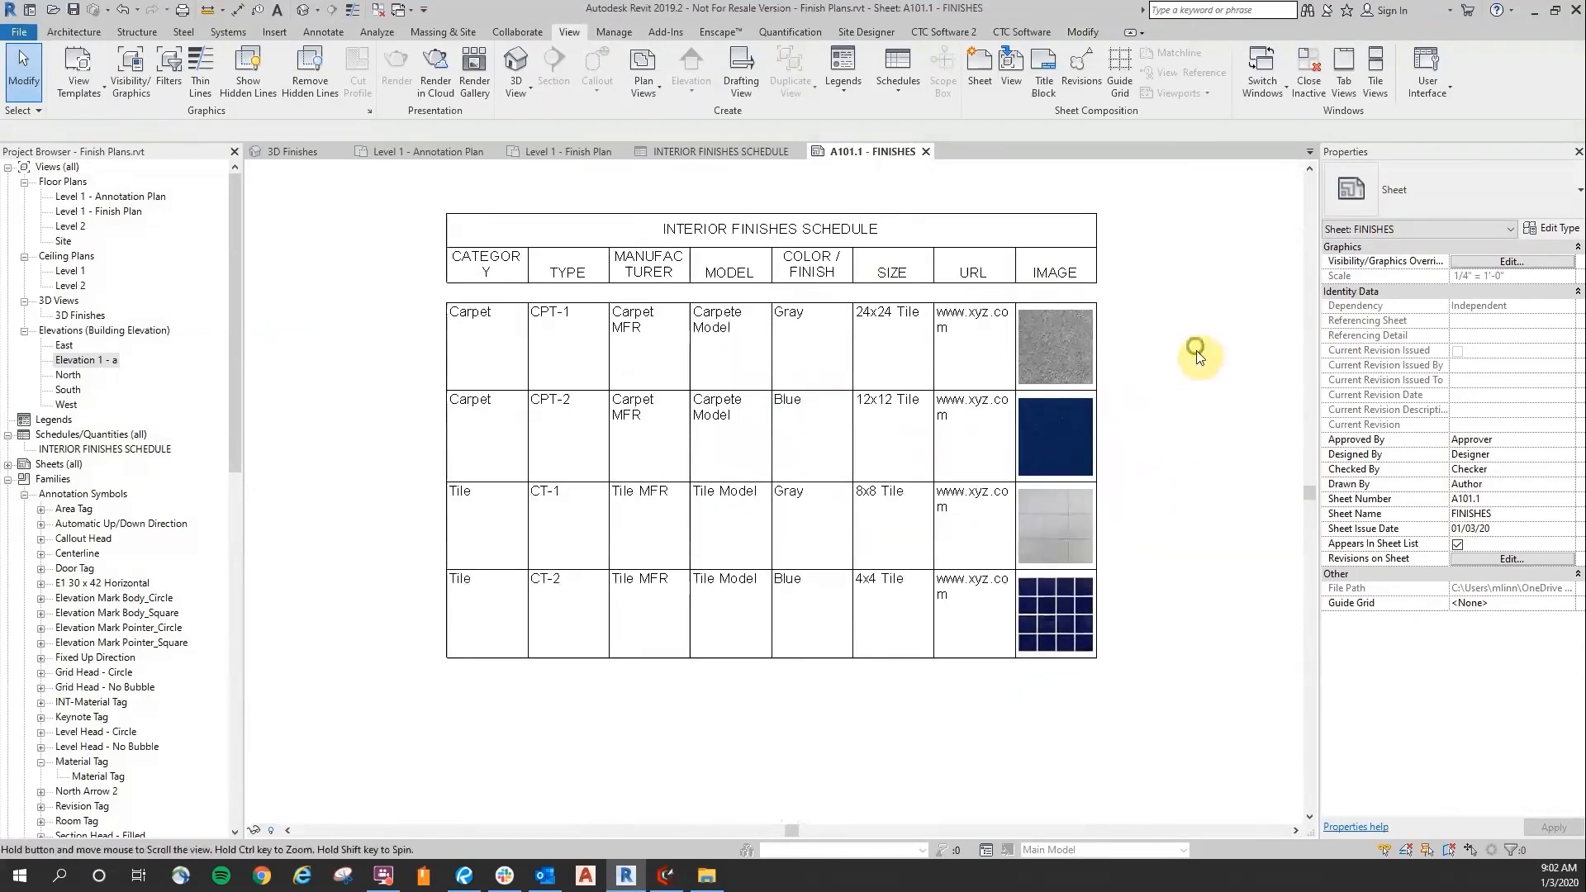
Step: Try to narrow the SIZE column of the schedule on the sheet
{"action": "left_click", "coordinate": [928, 312]}
{"action": "left_click_drag", "start_coordinate": [934, 296], "coordinate": [905, 295]}
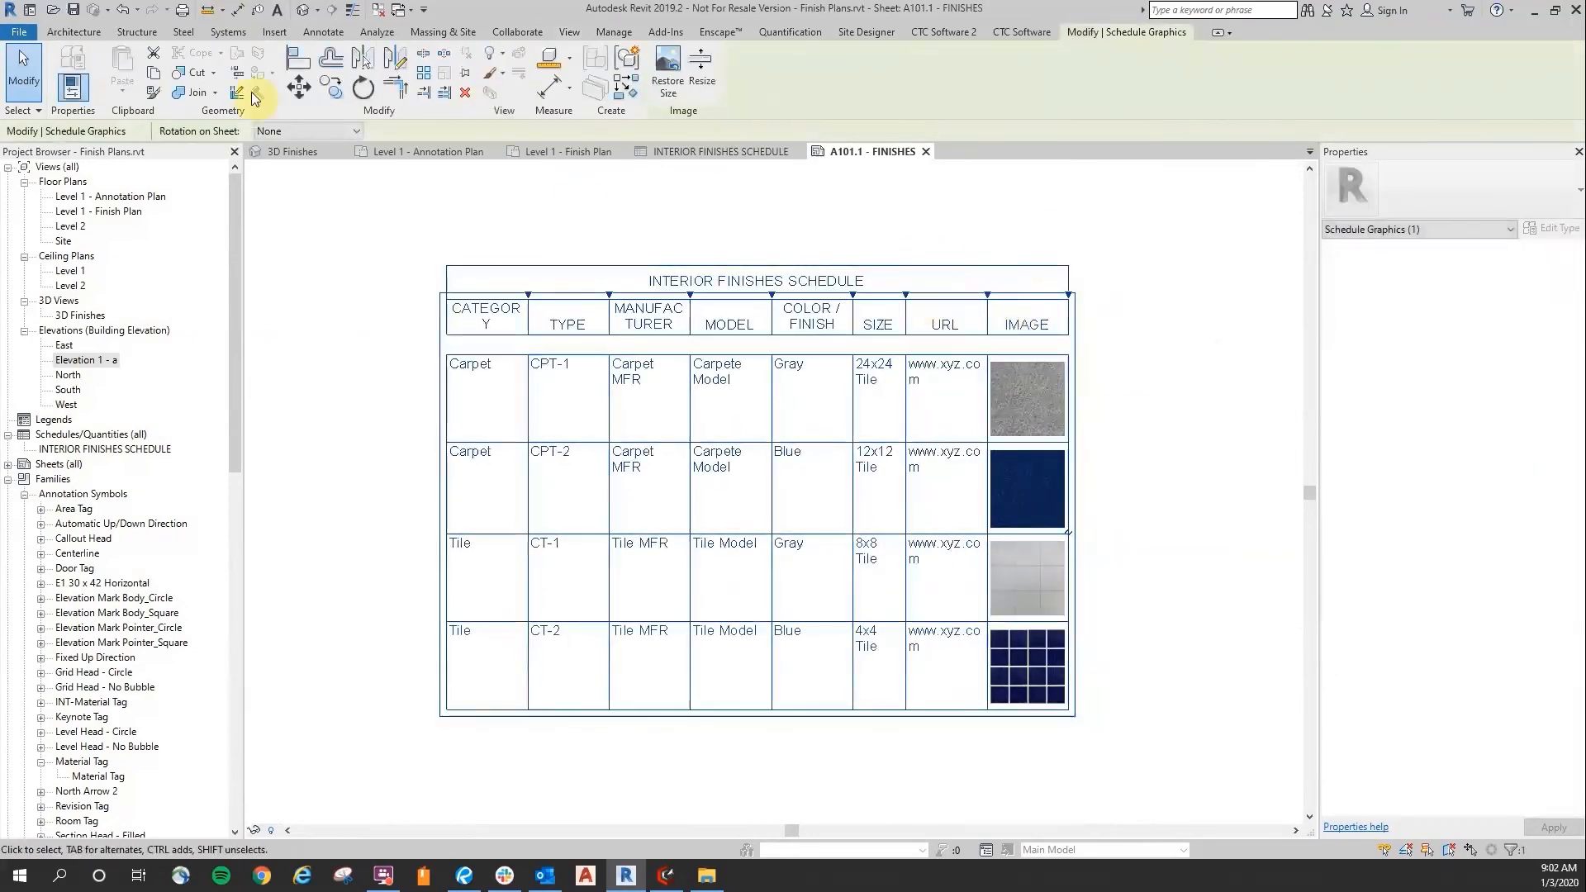
{"action": "left_click", "coordinate": [129, 13]}
Step: Widen the schedule's URL column so that each web address fits on one line
{"action": "left_click", "coordinate": [994, 360]}
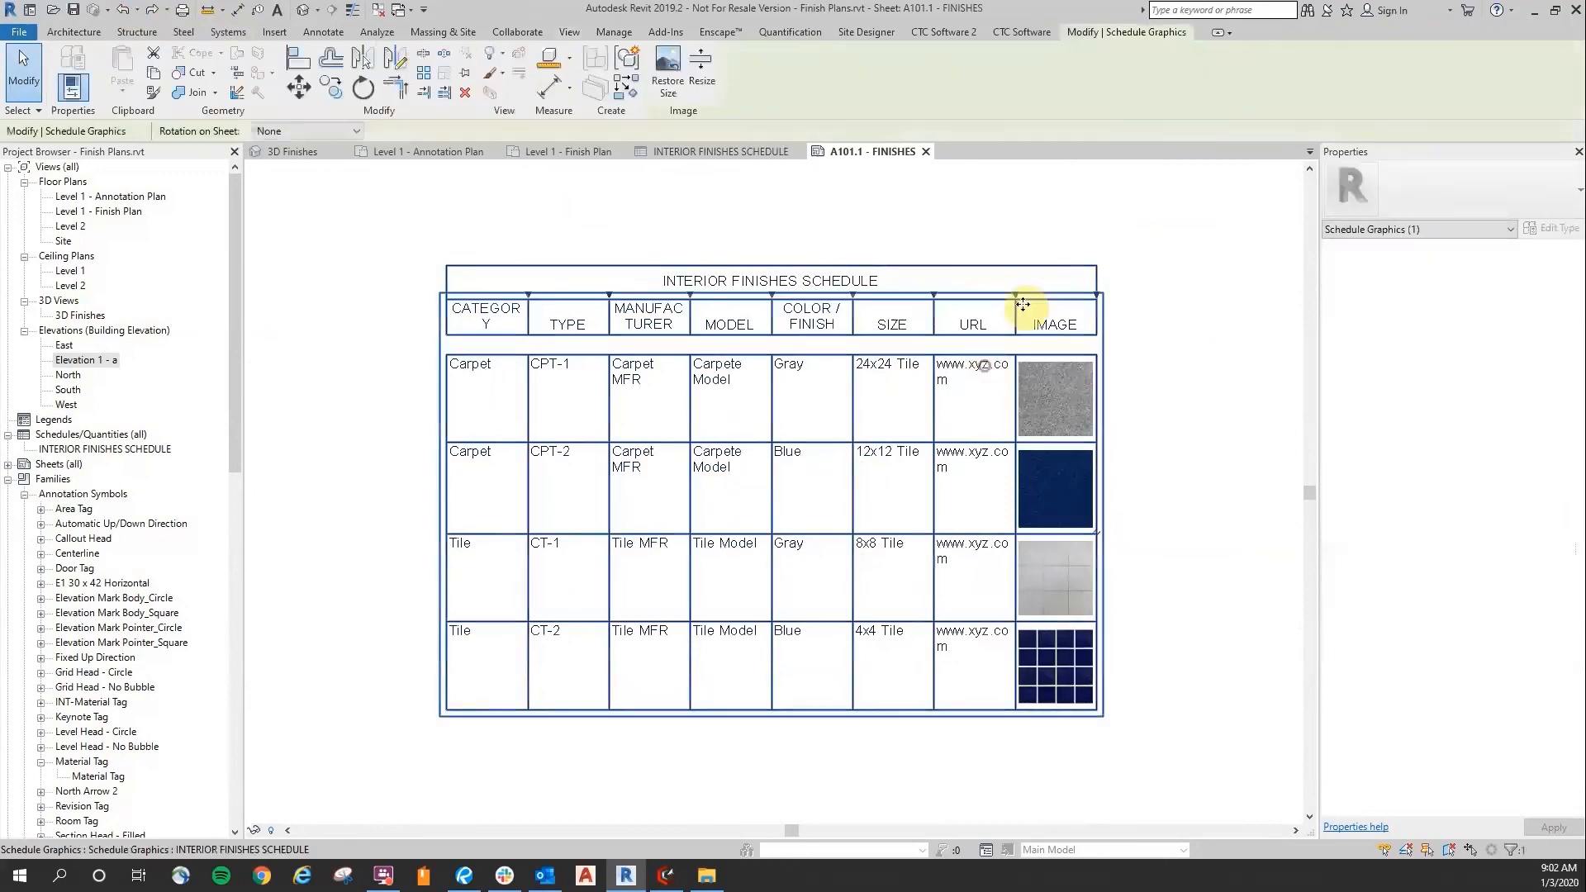
{"action": "left_click_drag", "start_coordinate": [1016, 297], "coordinate": [1043, 295]}
{"action": "left_click", "coordinate": [965, 204]}
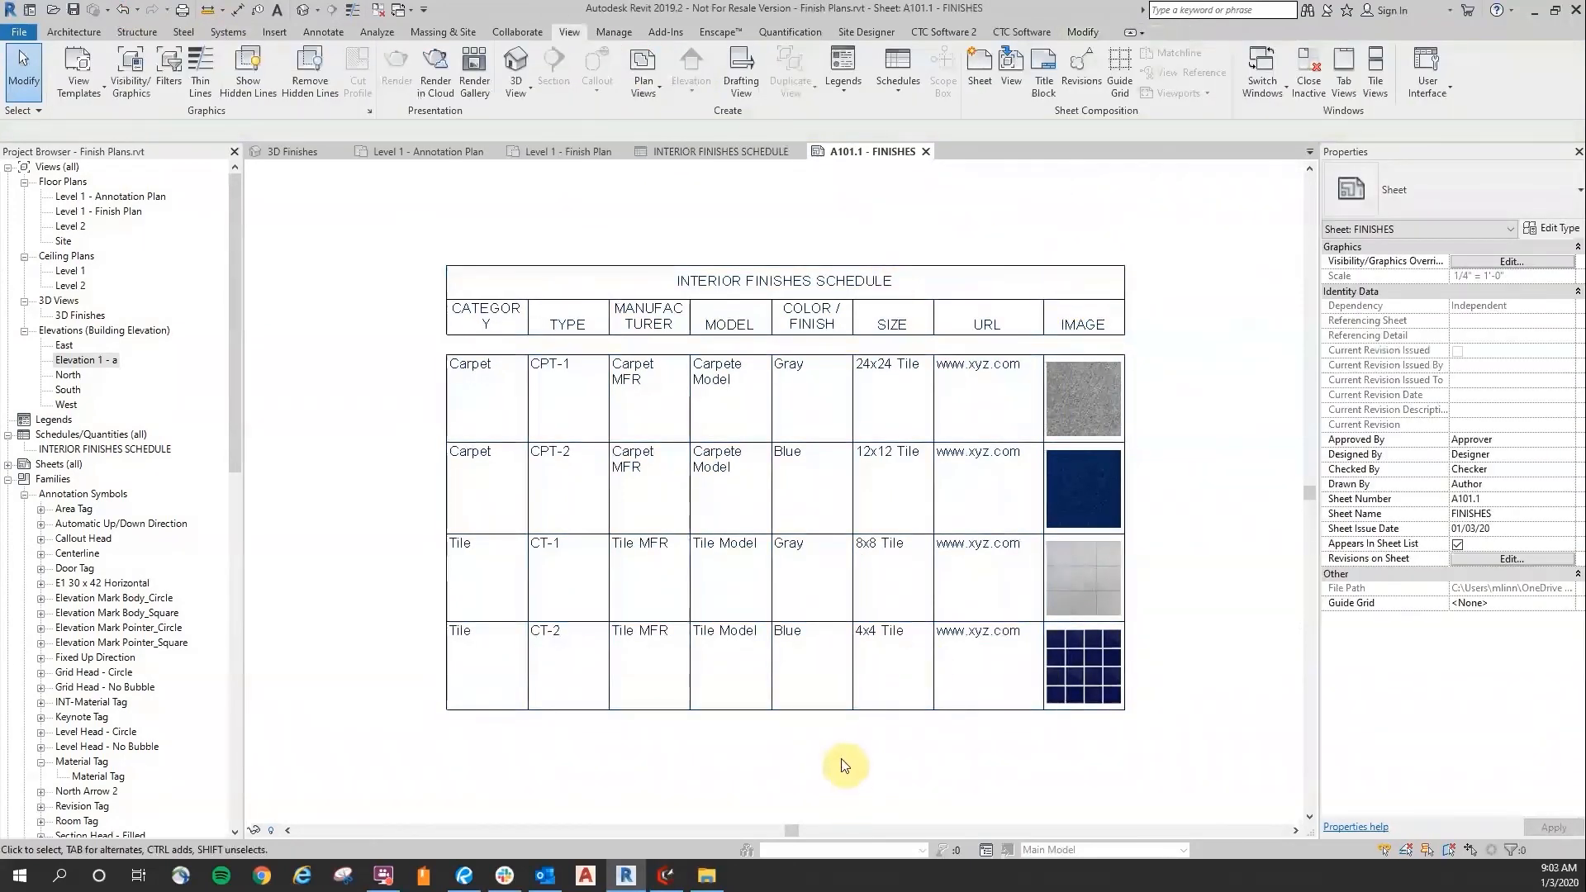
Step: Widen the schedule's MANUFACTURER, CATEGORY and COLOR / FINISH columns so that each heading fits on one line
{"action": "left_click", "coordinate": [700, 299]}
{"action": "left_click_drag", "start_coordinate": [700, 299], "coordinate": [740, 296]}
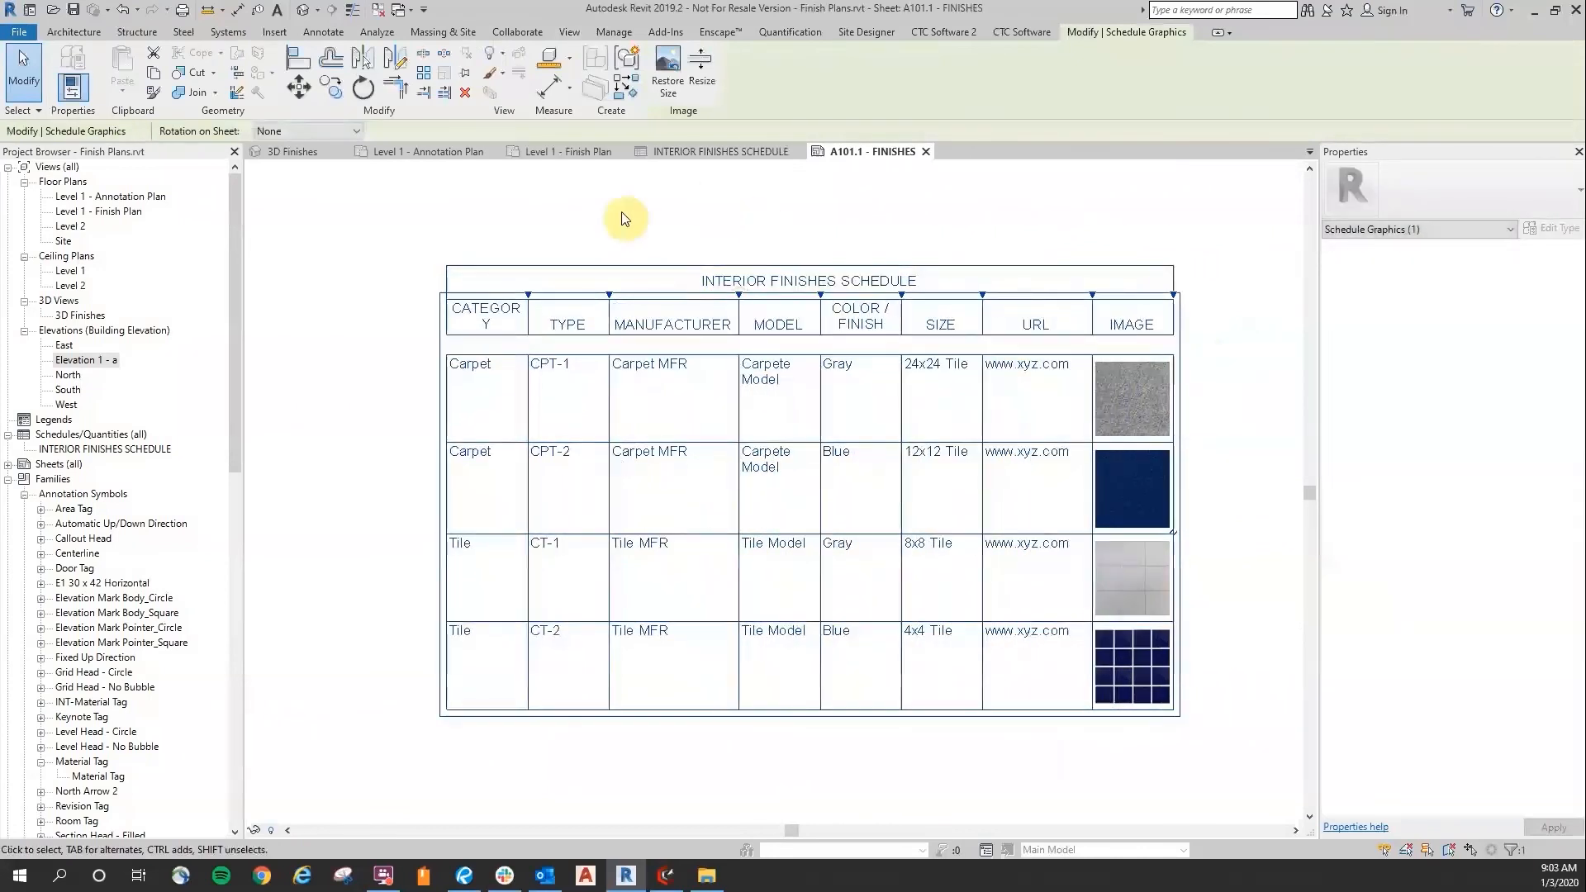
{"action": "left_click_drag", "start_coordinate": [529, 295], "coordinate": [546, 295]}
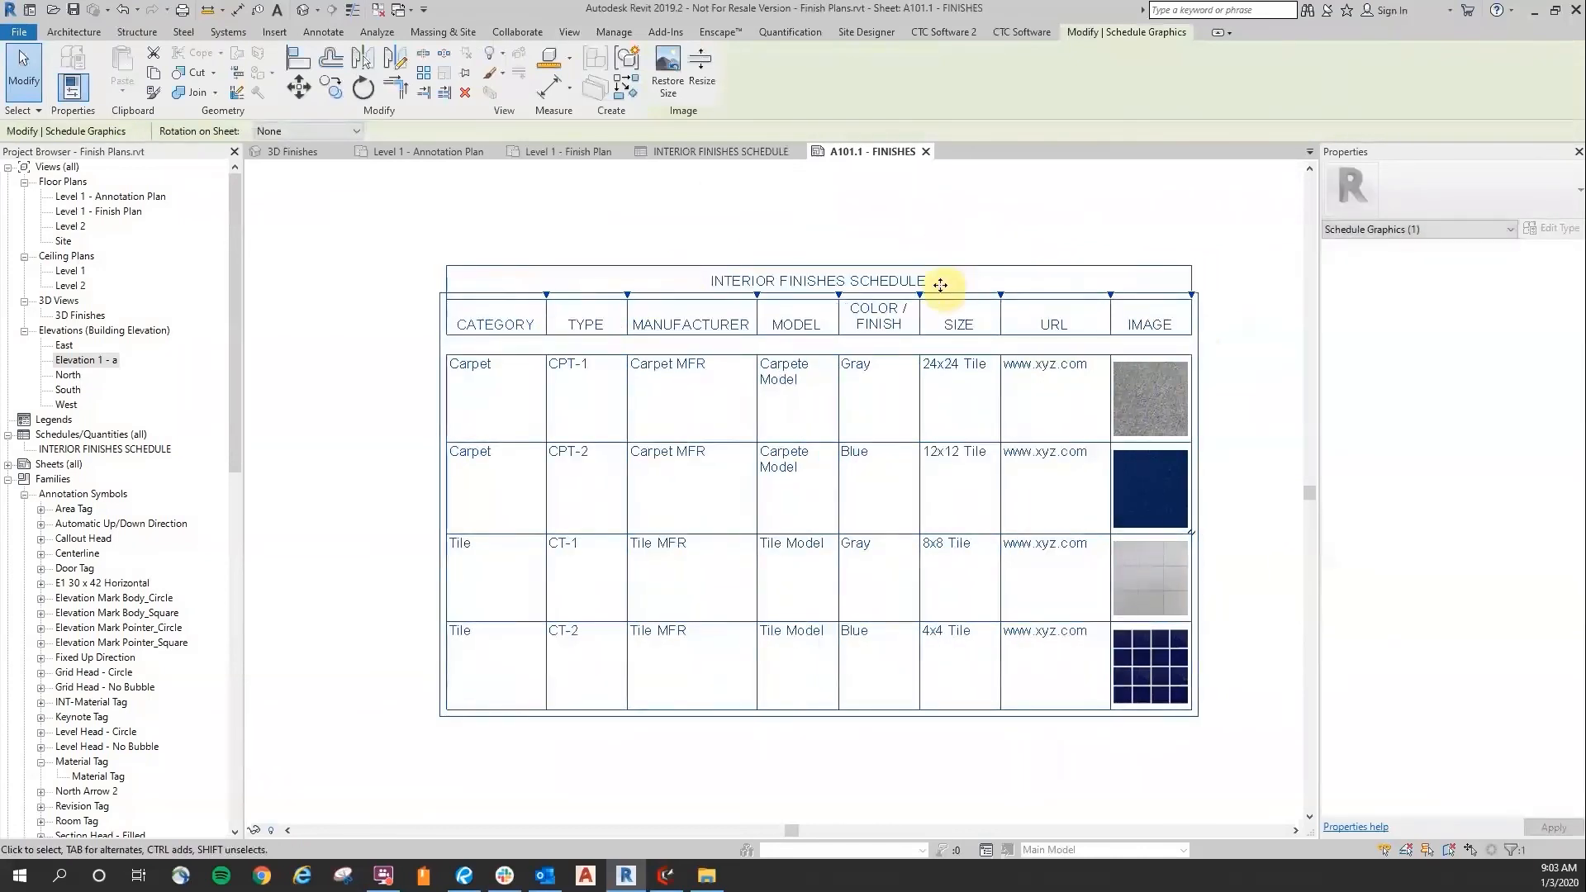
{"action": "left_click_drag", "start_coordinate": [925, 301], "coordinate": [989, 310]}
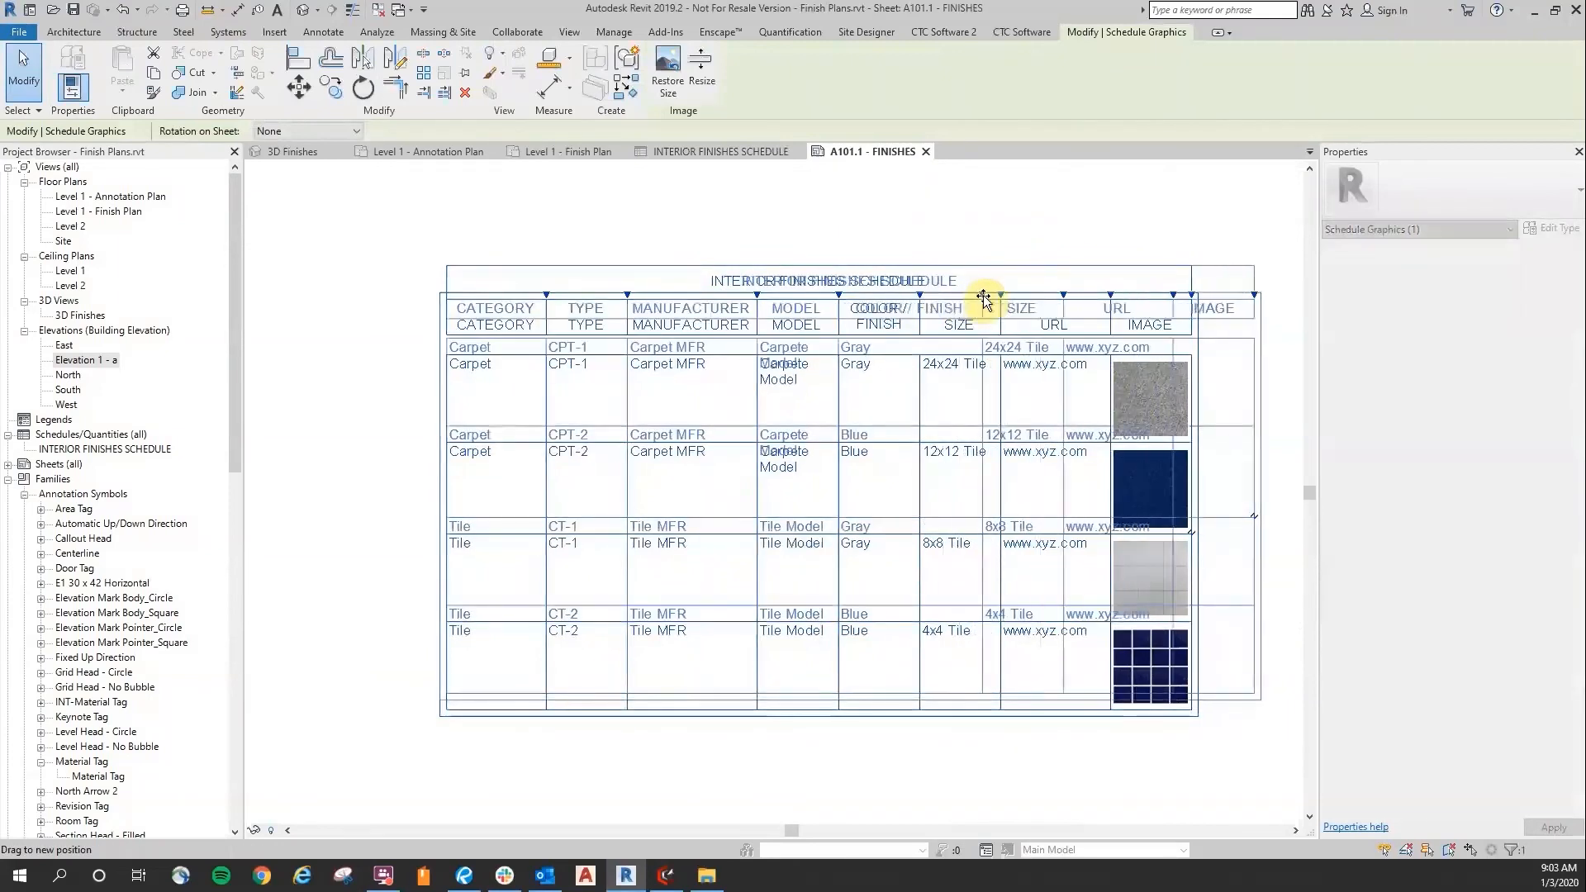
{"action": "left_click", "coordinate": [973, 207]}
Step: Move the widened finishes schedule down and to the left, closer above the elevation and finish plan views
{"action": "scroll", "coordinate": [921, 238], "scroll_direction": "down", "scroll_amount": 2}
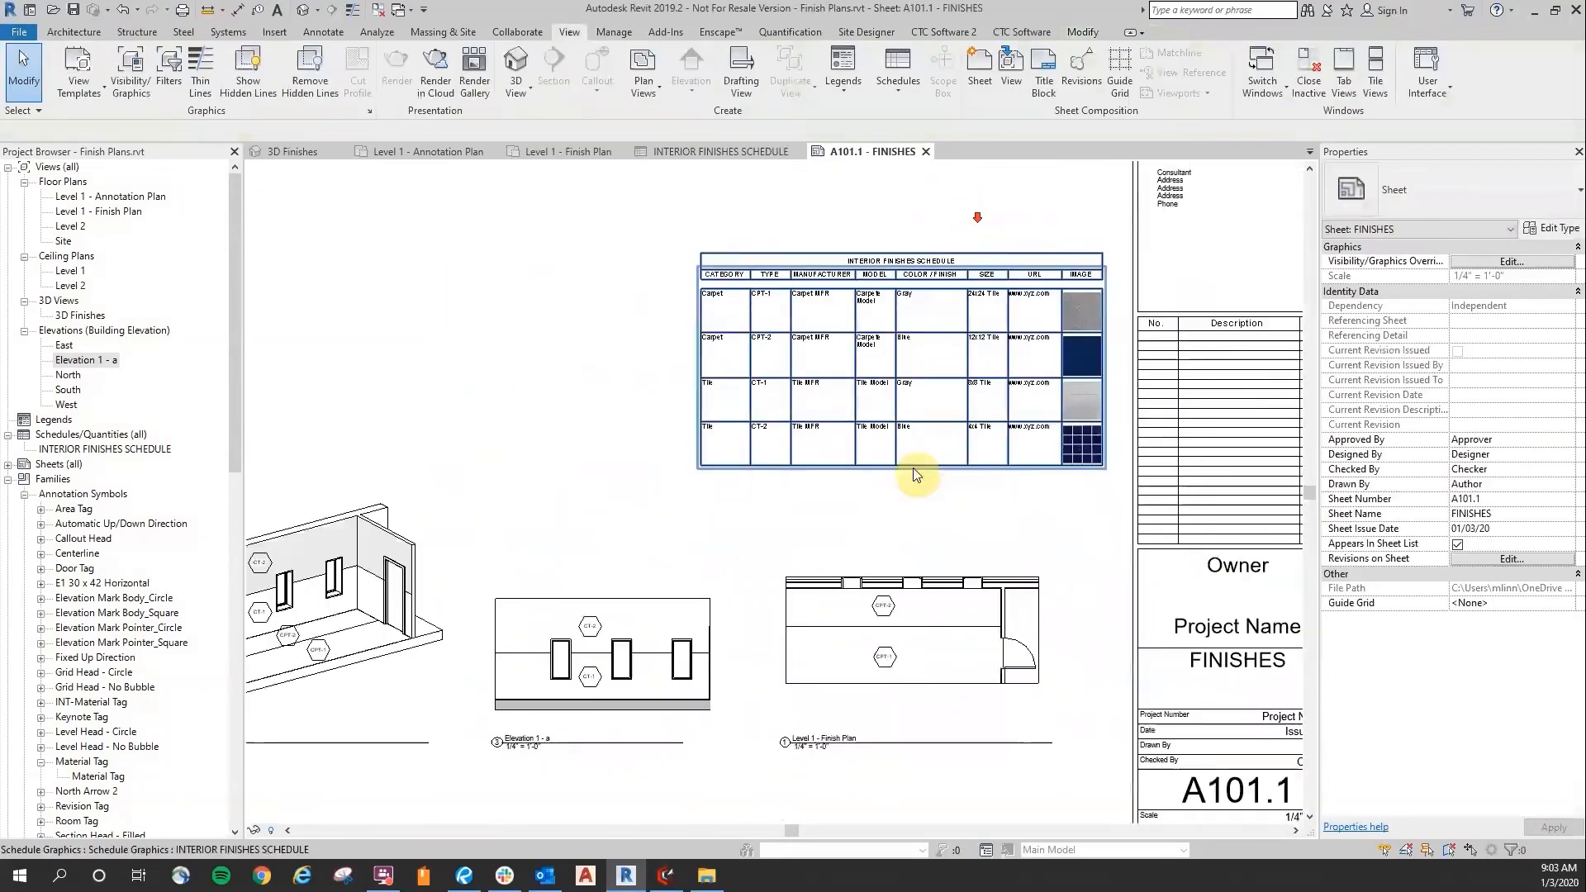
{"action": "left_click", "coordinate": [874, 375]}
{"action": "left_click_drag", "start_coordinate": [873, 376], "coordinate": [795, 423]}
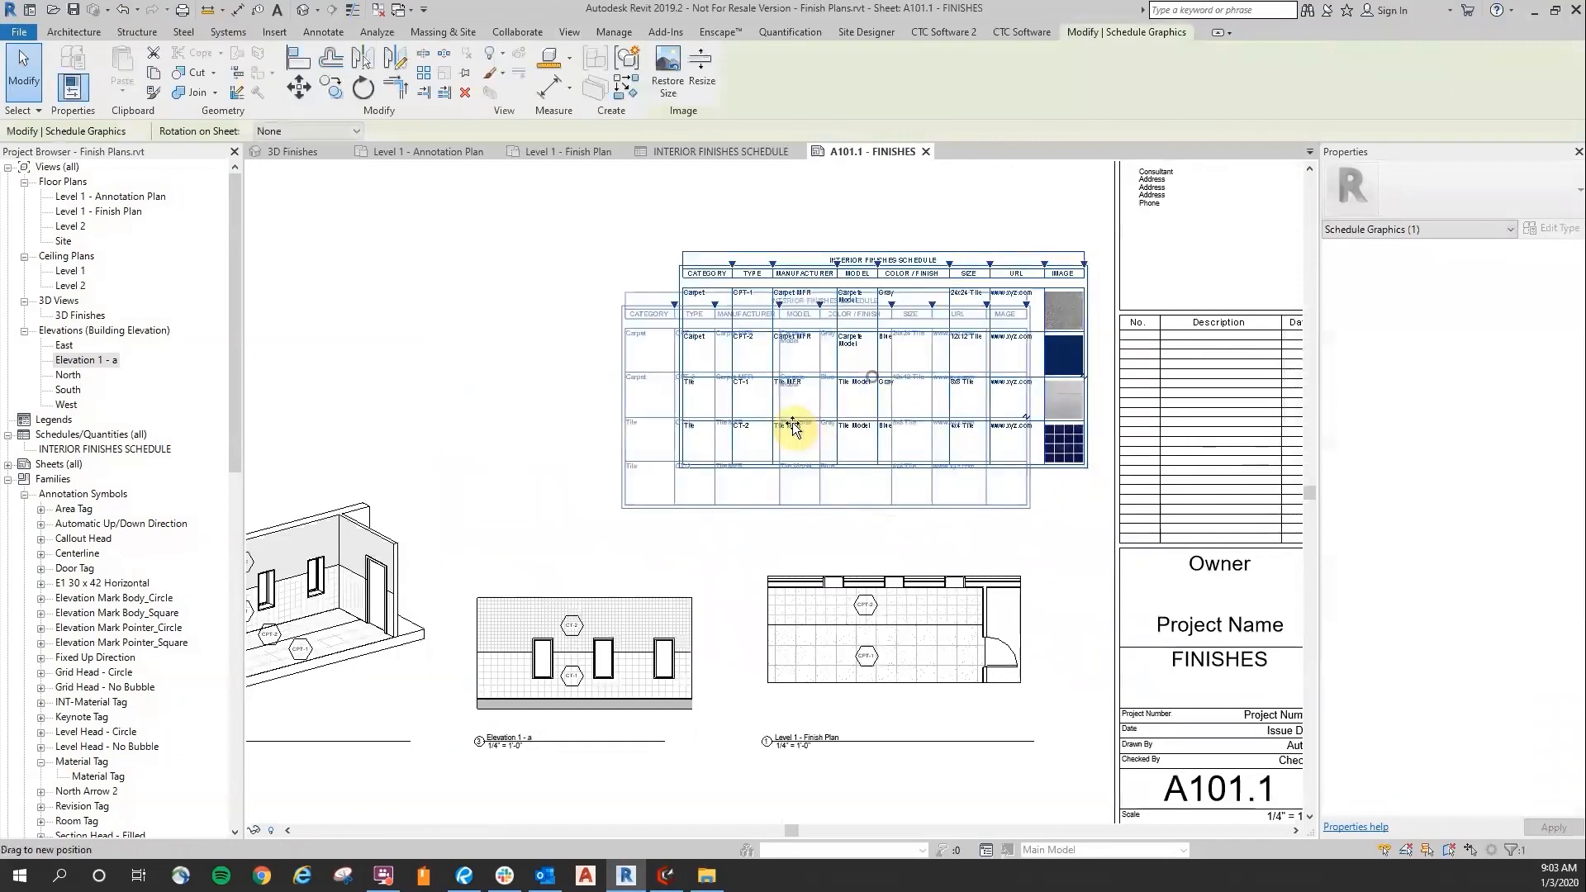
{"action": "left_click", "coordinate": [521, 400]}
{"action": "middle_click_drag", "start_coordinate": [828, 527], "coordinate": [981, 519]}
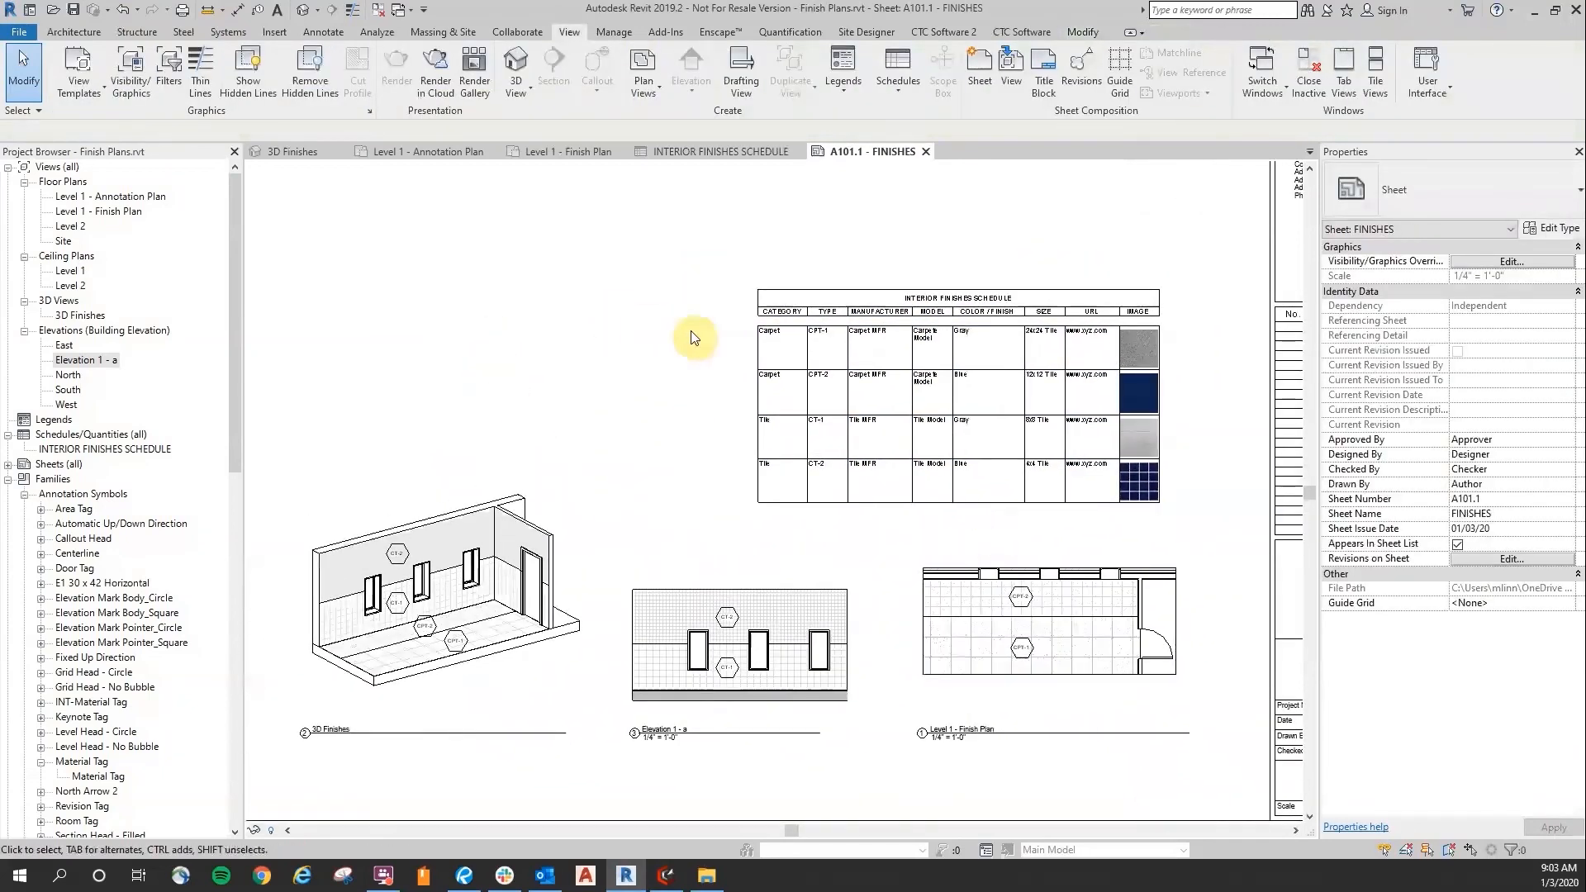